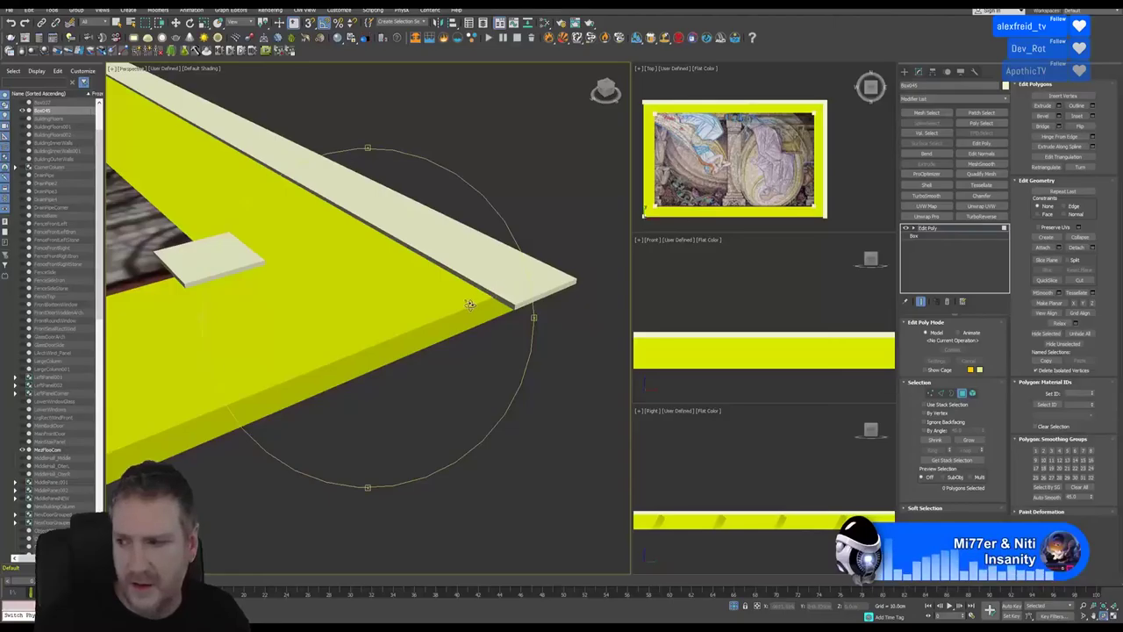
Step: Delete the inward-facing end polygon on the outer trim's corner block and select the open border left there
scroll(471, 304, "up", 2)
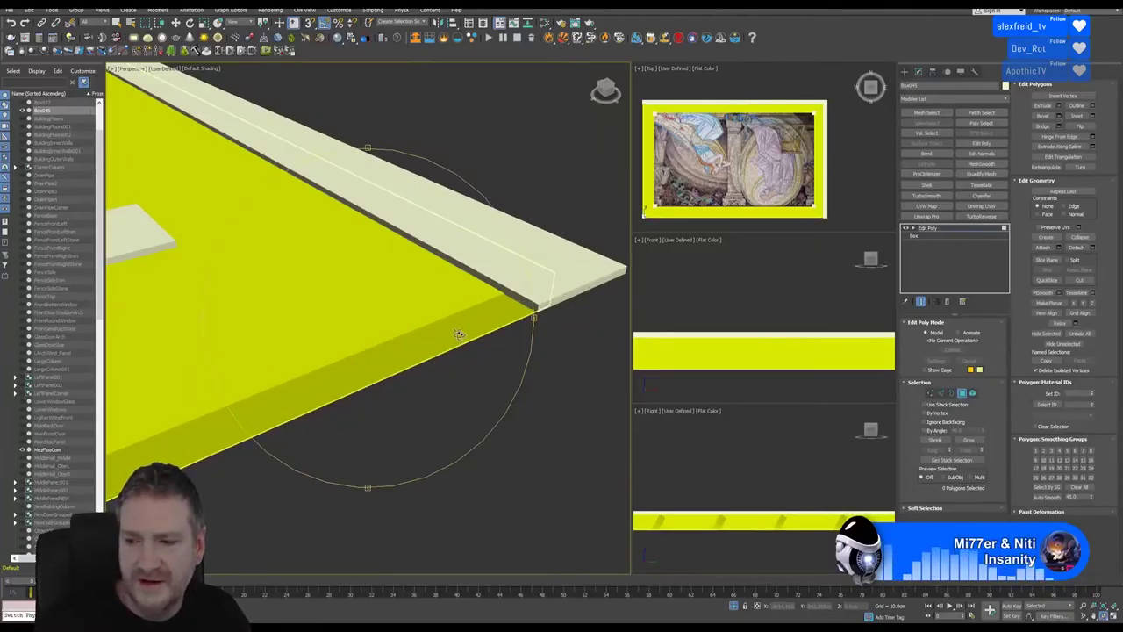
left_click(117, 26)
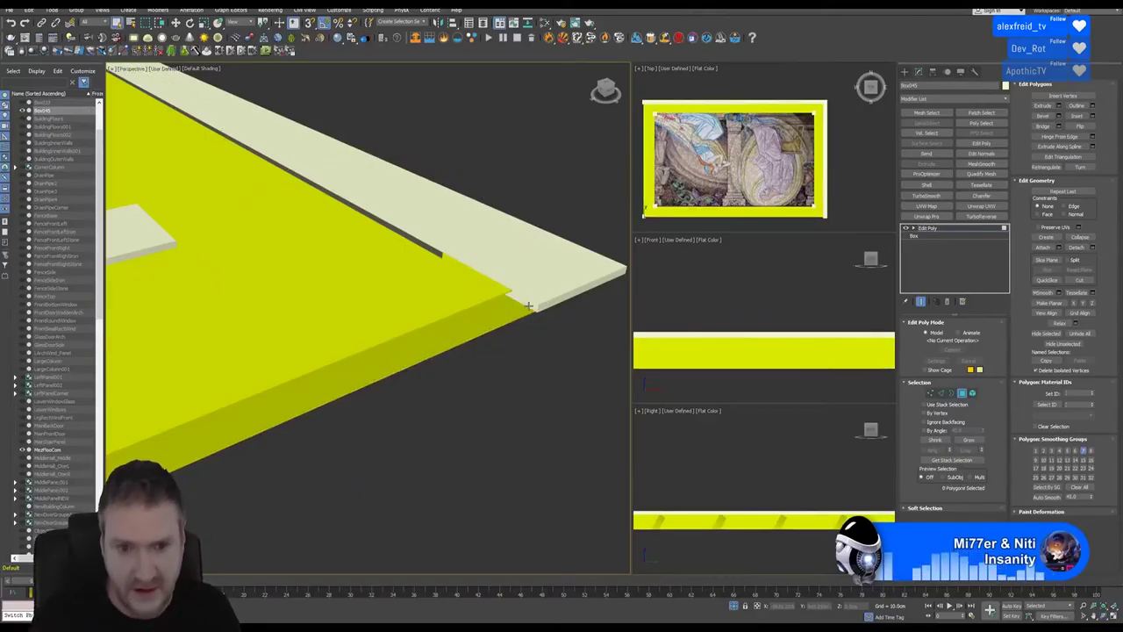
left_click(952, 393)
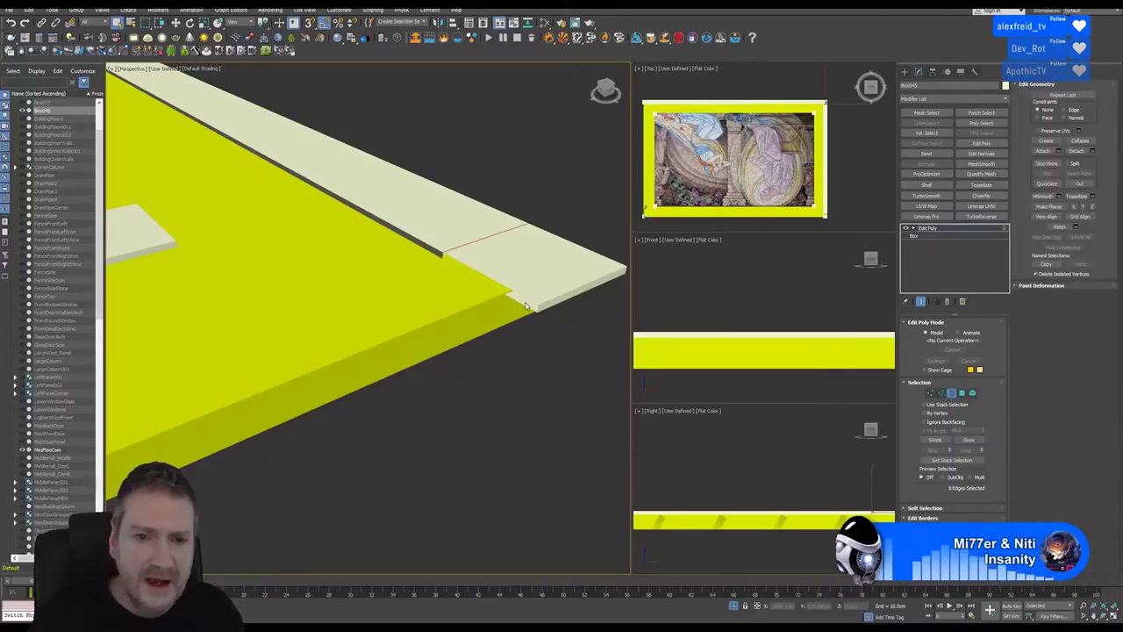
left_click(523, 300)
Step: Add the open border of the opposite corner block to the selection and bridge both along the frame's outer long side
scroll(371, 441, "down", 7)
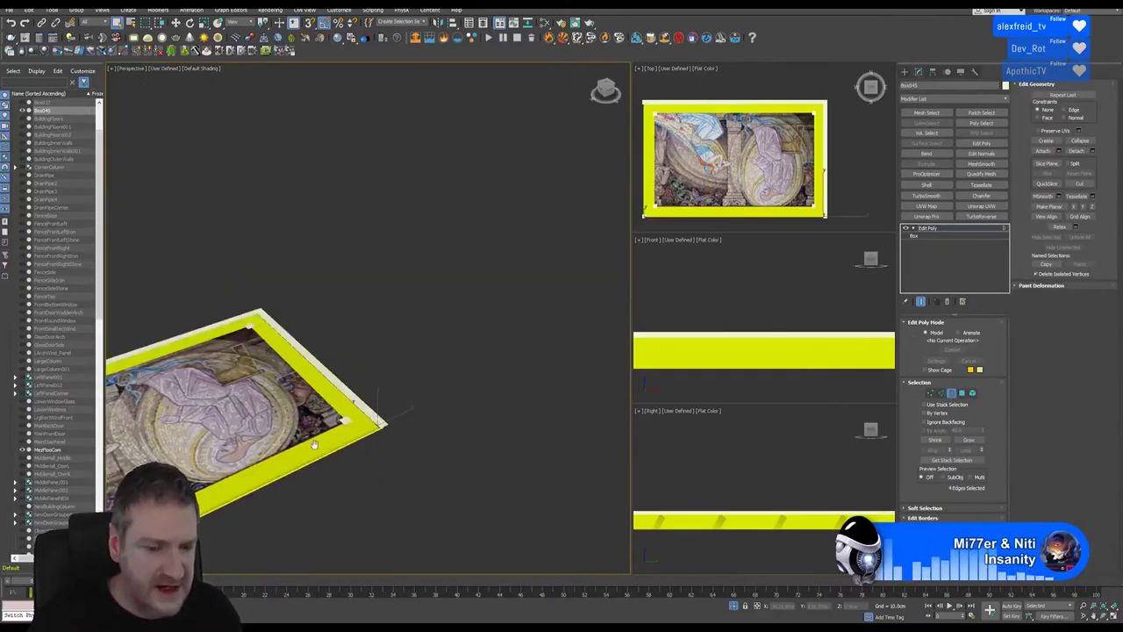
middle_click_drag(265, 475, 435, 344)
scroll(109, 482, "up", 5)
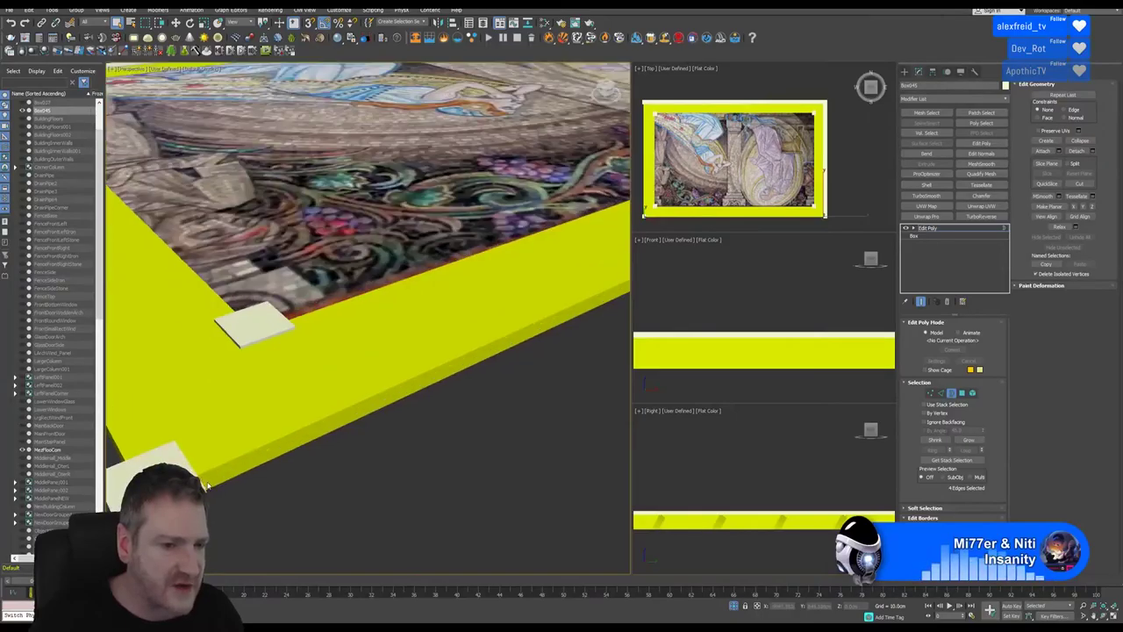
left_click(201, 479, "ctrl")
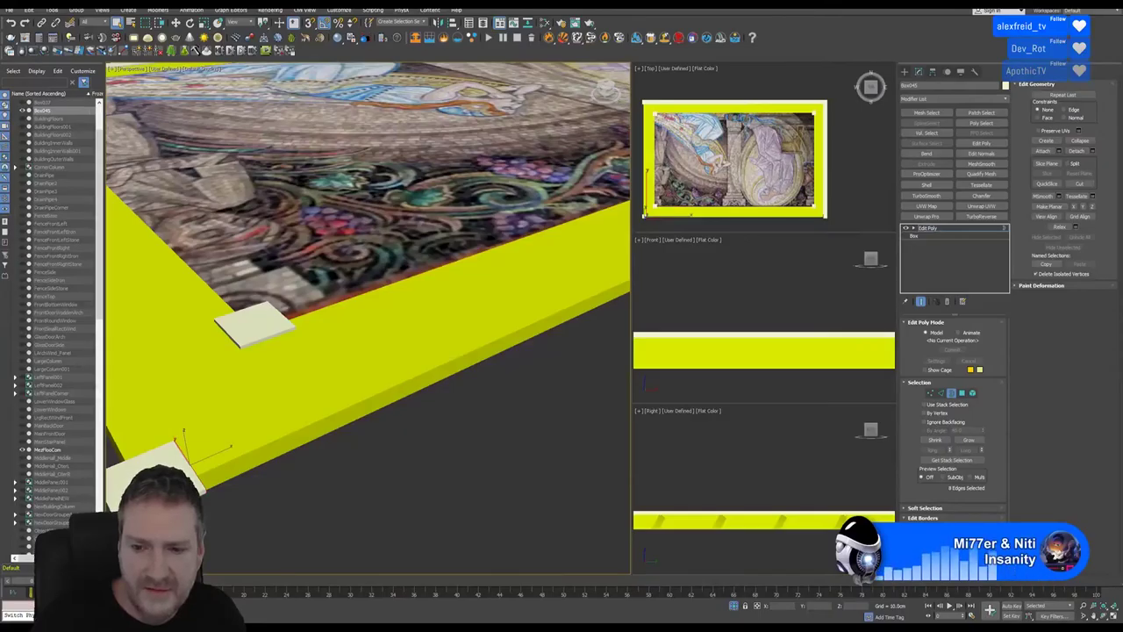
left_click(493, 469)
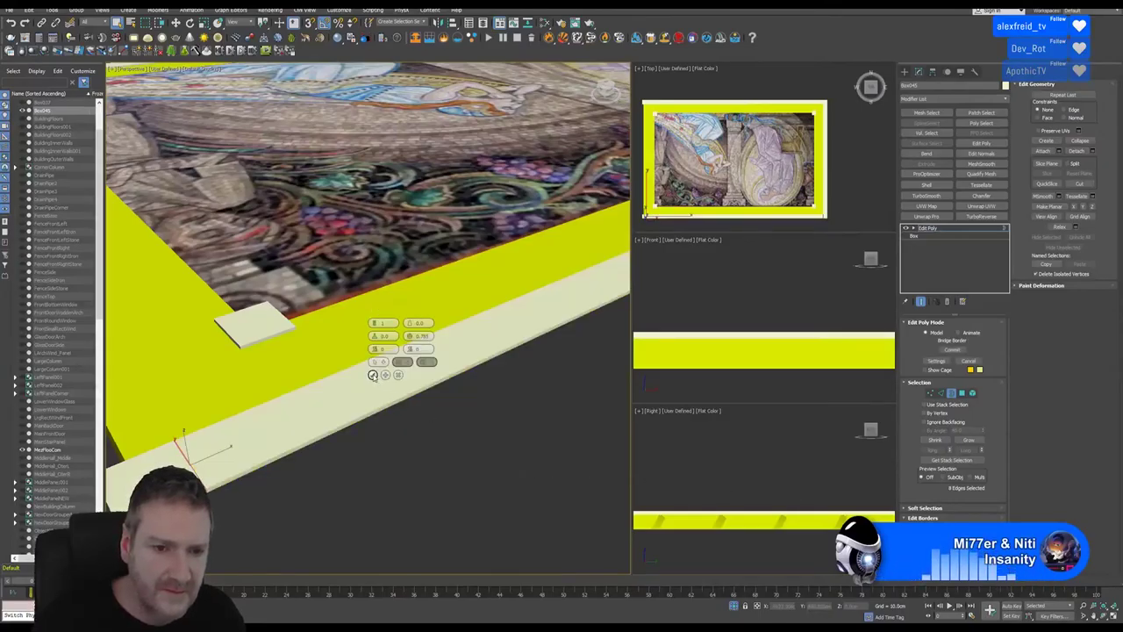
left_click(372, 375)
Step: Delete the end polygon facing the open short side at the far corner of the outer trim
scroll(401, 437, "down", 5)
scroll(233, 328, "up", 3)
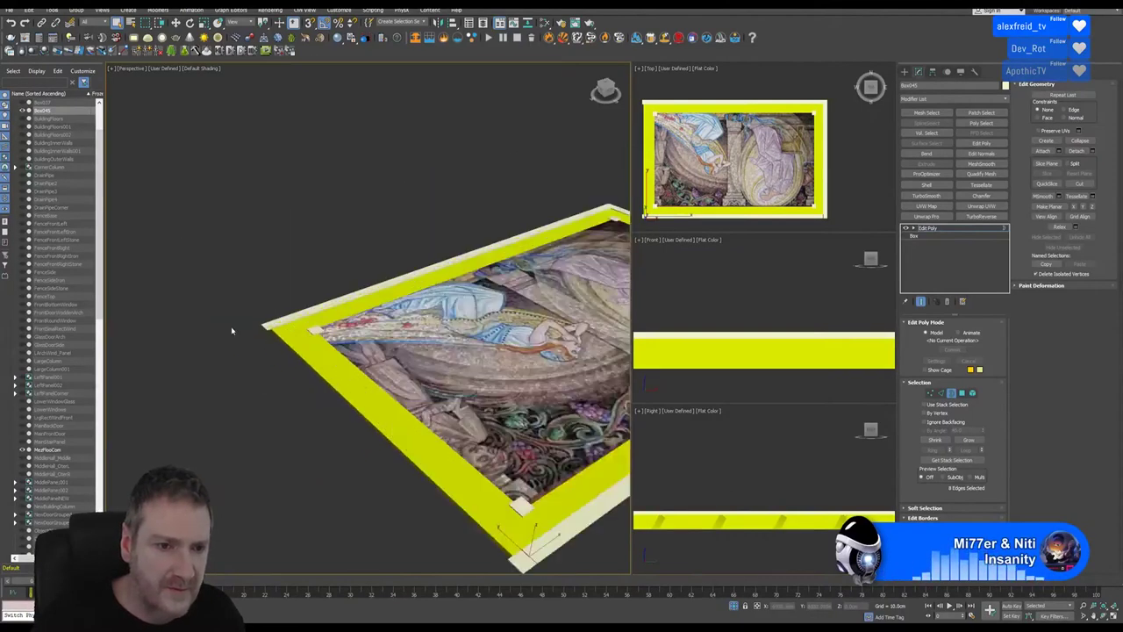
scroll(322, 327, "up", 3)
scroll(306, 328, "up", 2)
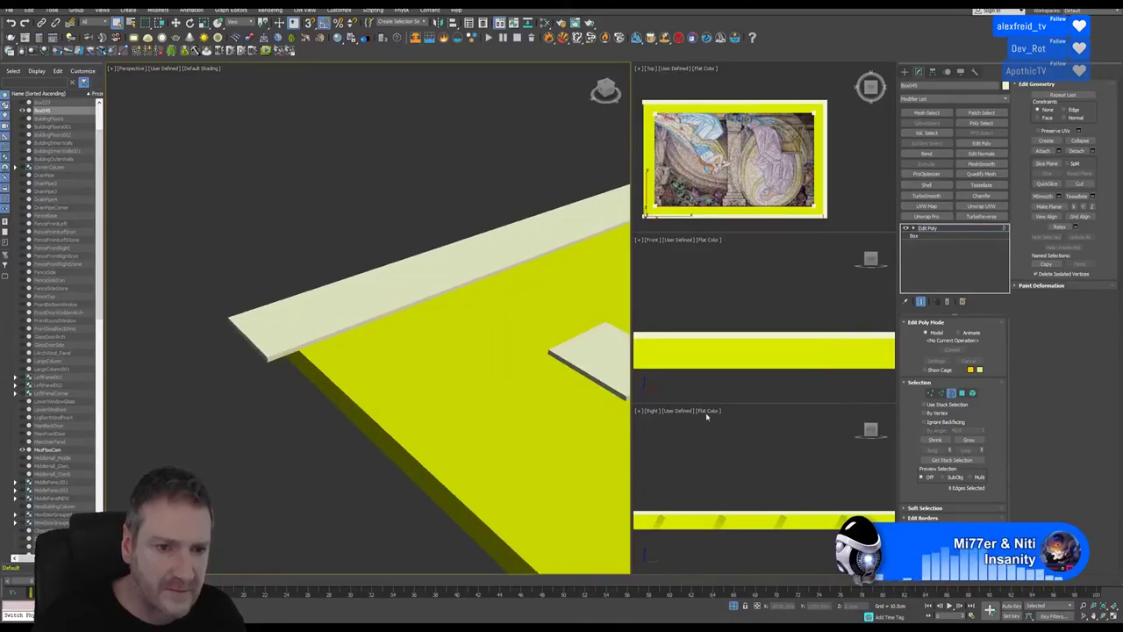
left_click(961, 393)
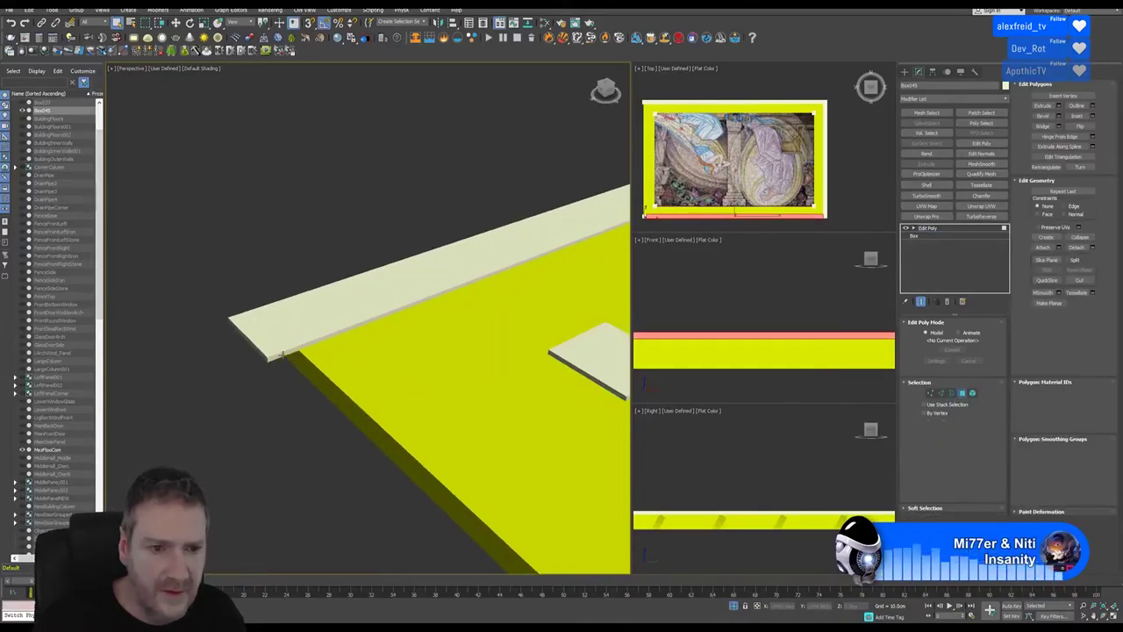
key("Delete")
scroll(322, 400, "down", 7)
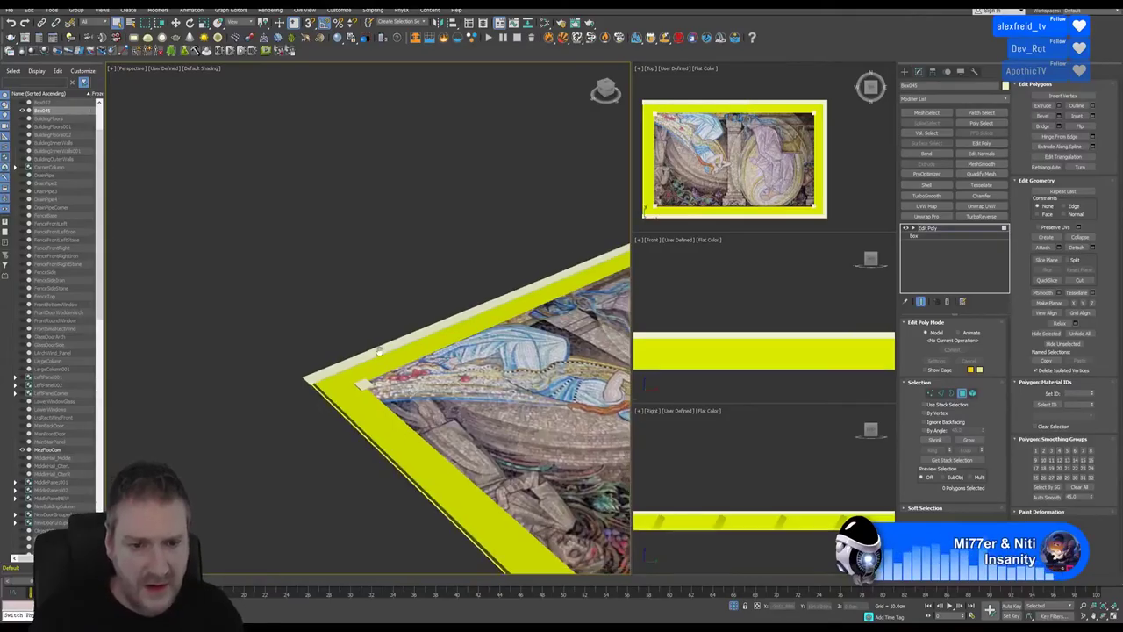
Step: Delete the matching facing polygon on the outer trim at the other end of the open short side
middle_click_drag(323, 400, 210, 272)
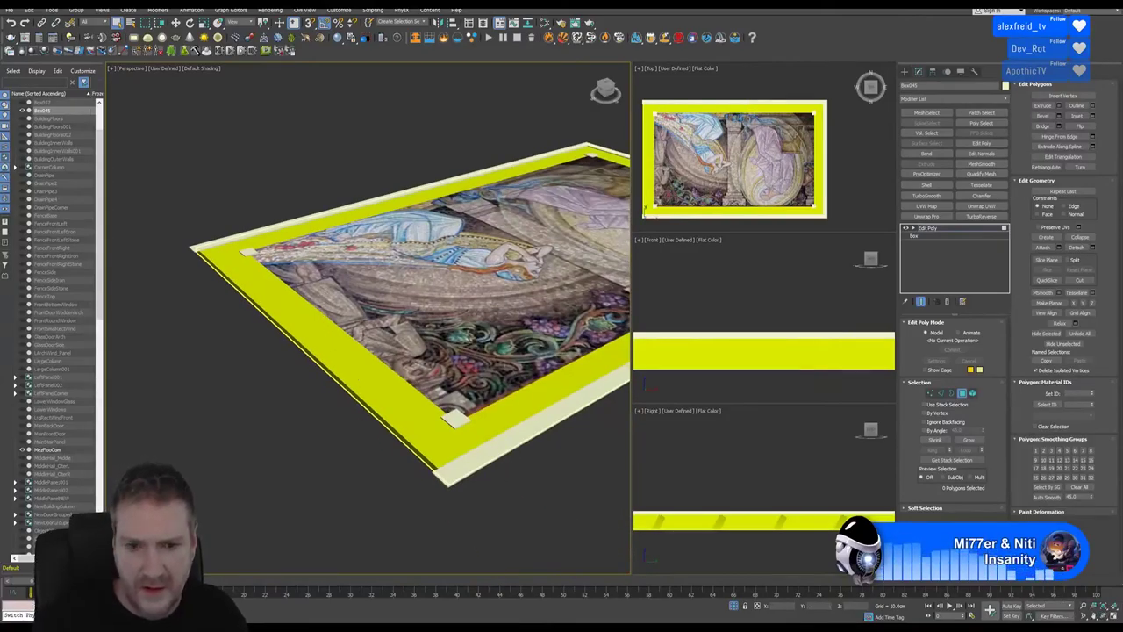
left_click(1105, 616)
left_click_drag(422, 368, 479, 370)
middle_click_drag(405, 344, 279, 330)
scroll(549, 348, "up", 8)
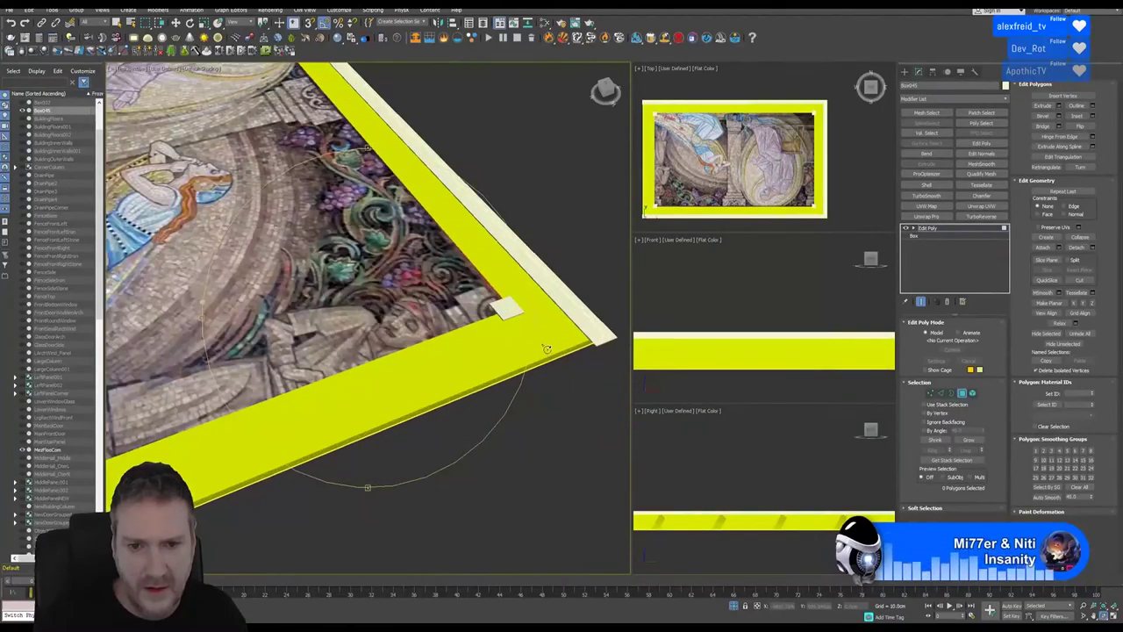
middle_click_drag(474, 311, 514, 268)
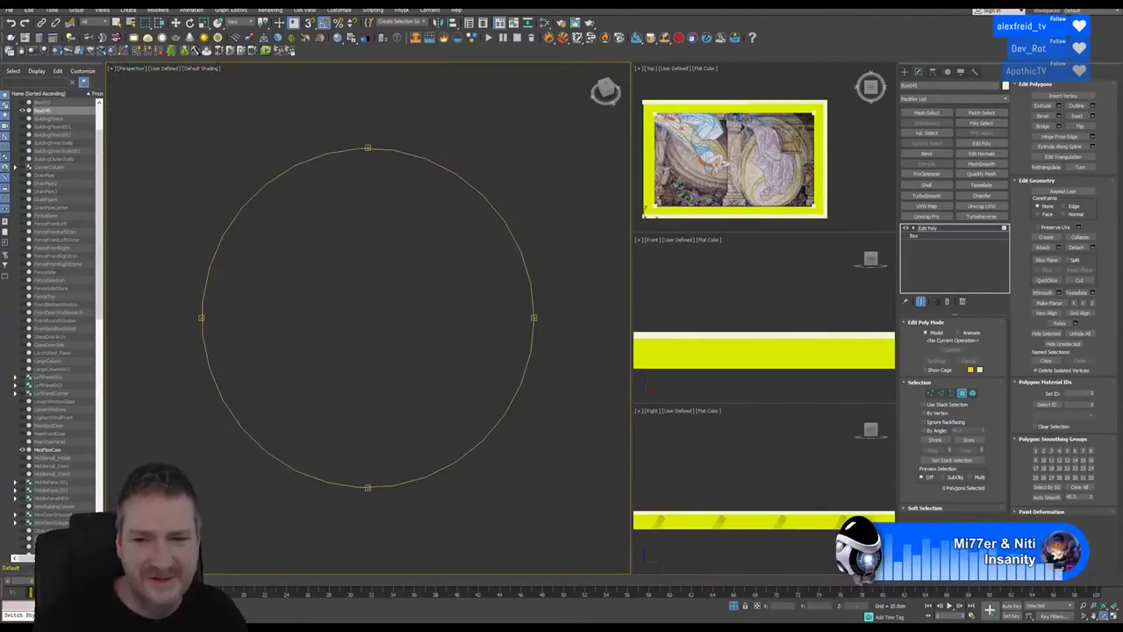
left_click(1104, 608)
scroll(529, 401, "up", 6)
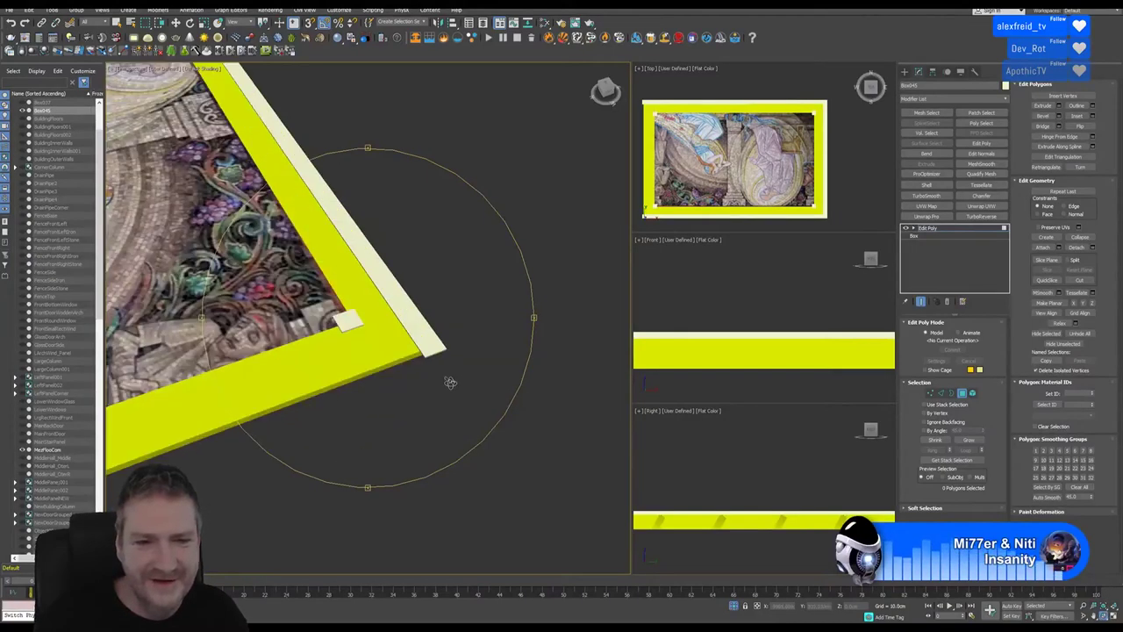
scroll(411, 355, "up", 4)
scroll(410, 354, "up", 4)
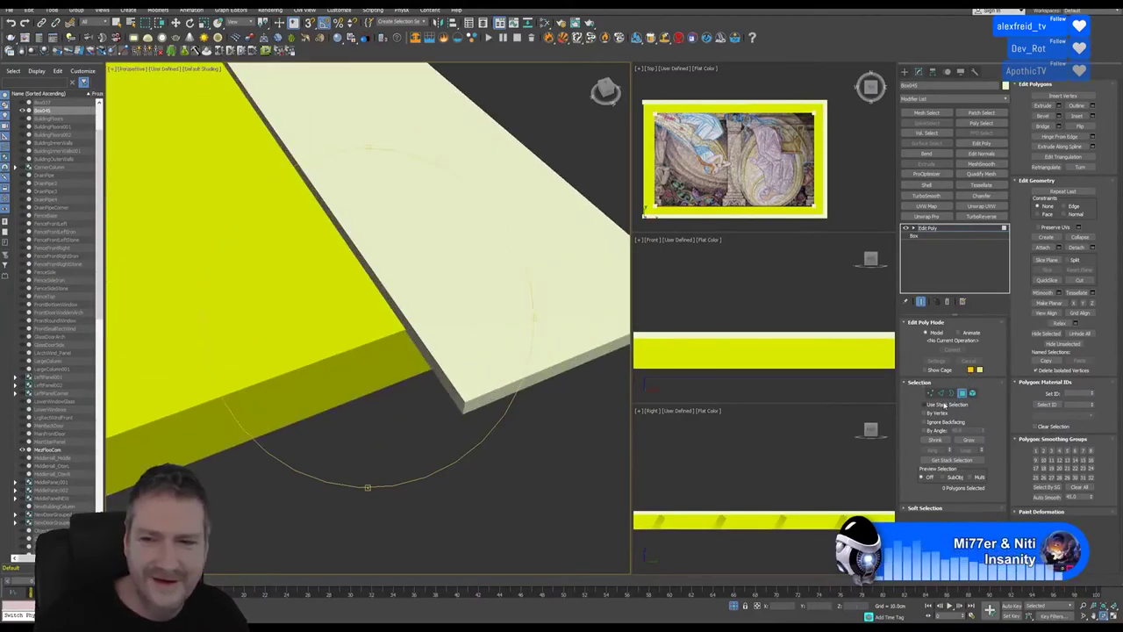
left_click(119, 26)
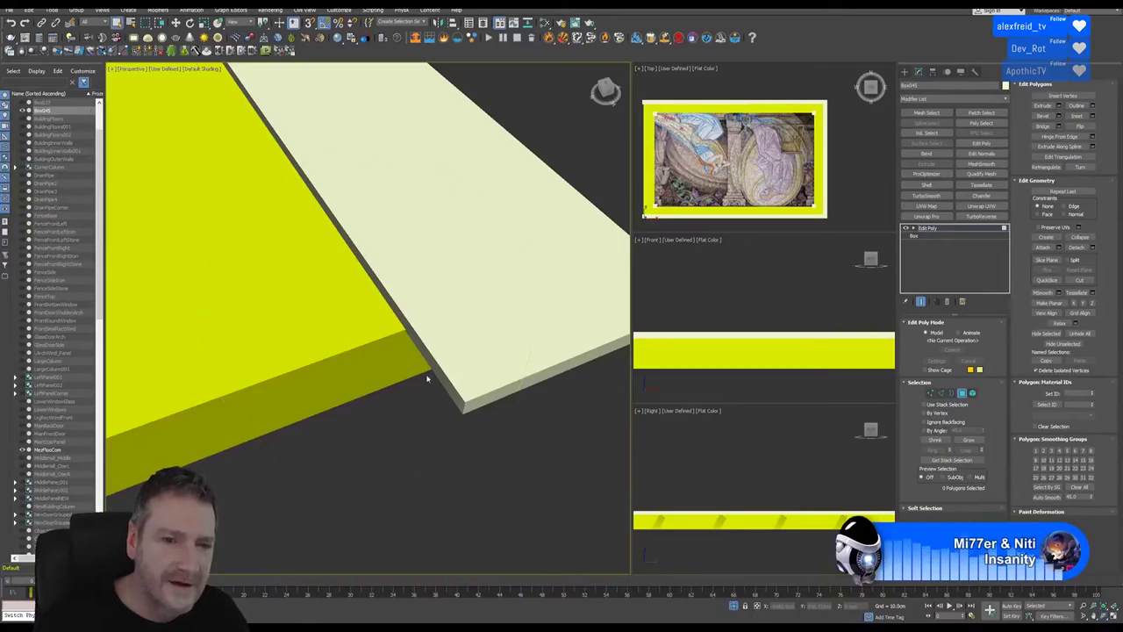
left_click(434, 376)
key("Delete")
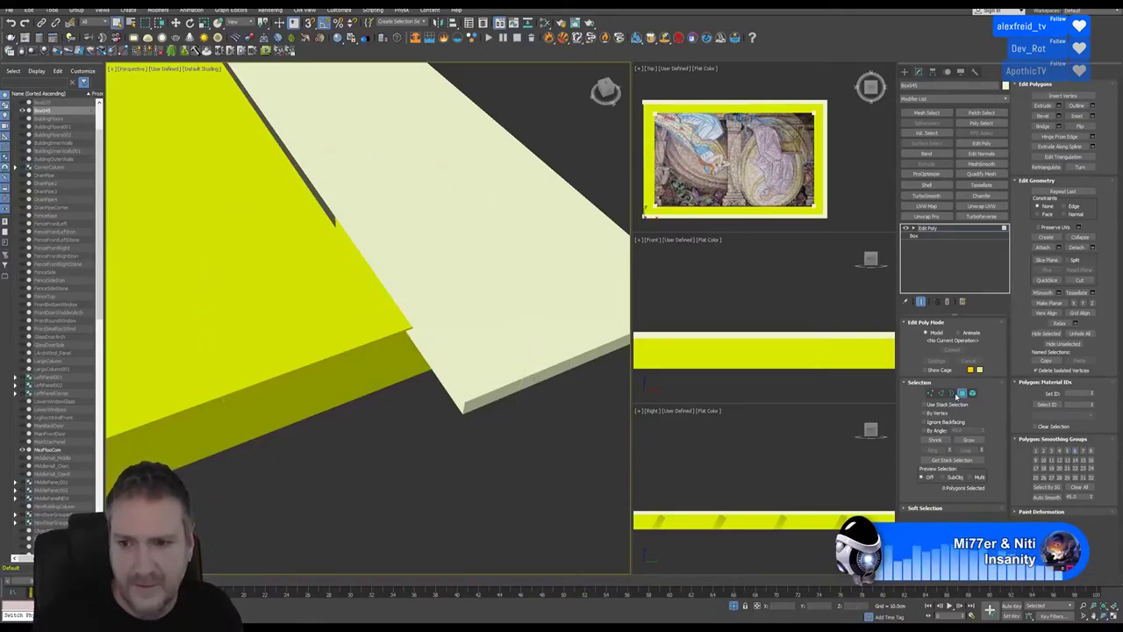
Step: Select the two open borders at the ends of the outer short side and bridge them to close the outer trim
key("3")
left_click(442, 353)
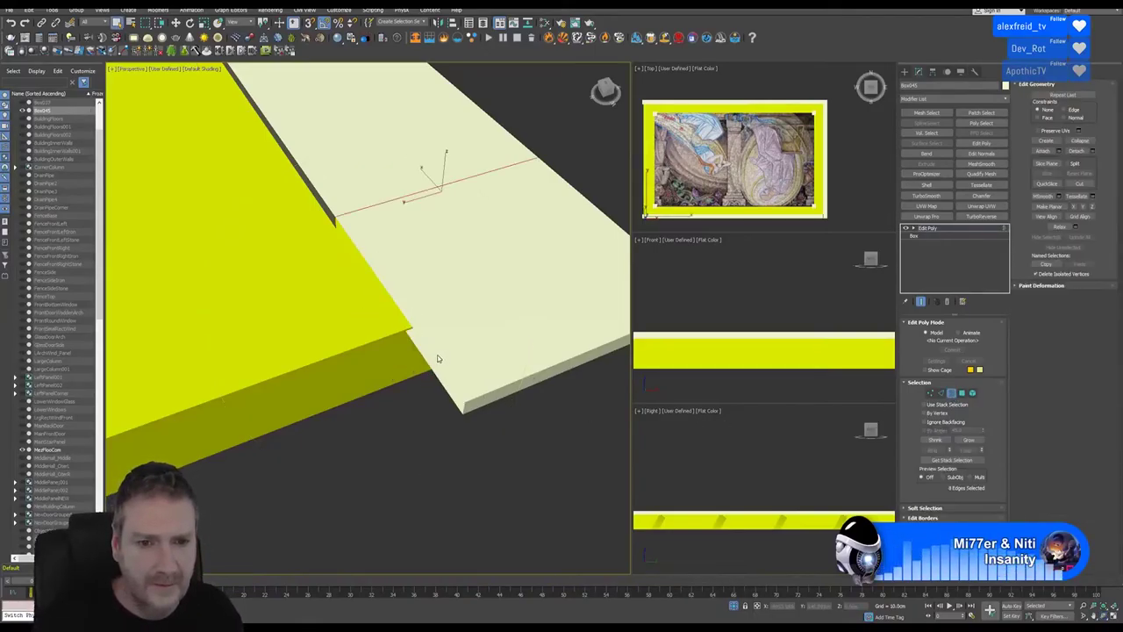
middle_click_drag(303, 325, 348, 308)
scroll(407, 436, "down", 2)
left_click(531, 399)
scroll(424, 445, "down", 8)
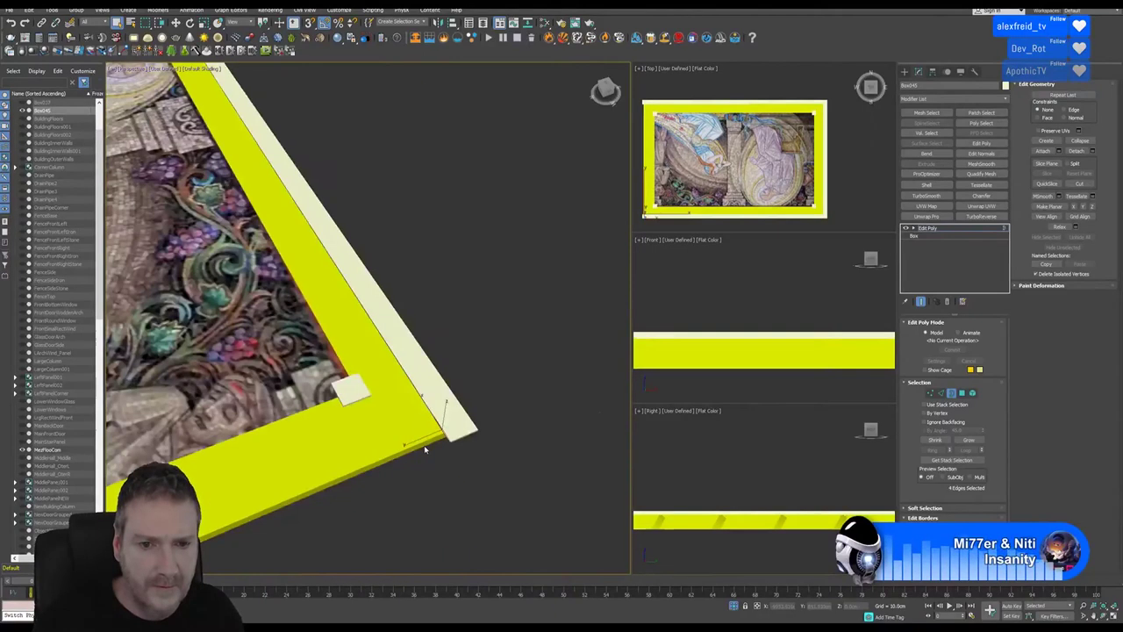
middle_click_drag(423, 445, 587, 338)
scroll(221, 483, "up", 5)
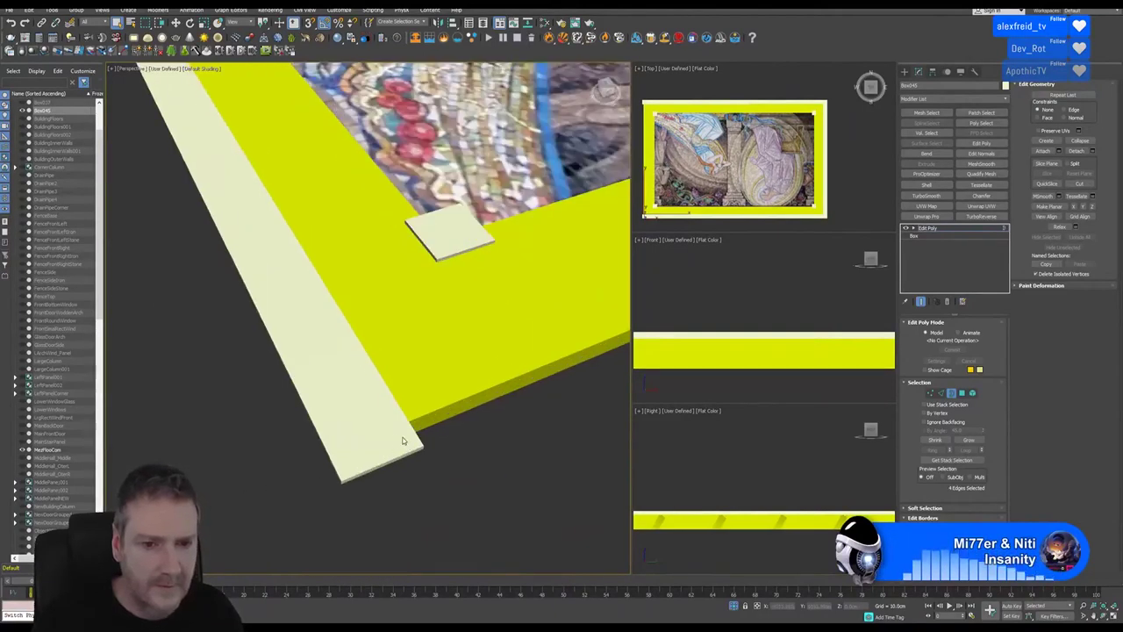
left_click(413, 431, "ctrl")
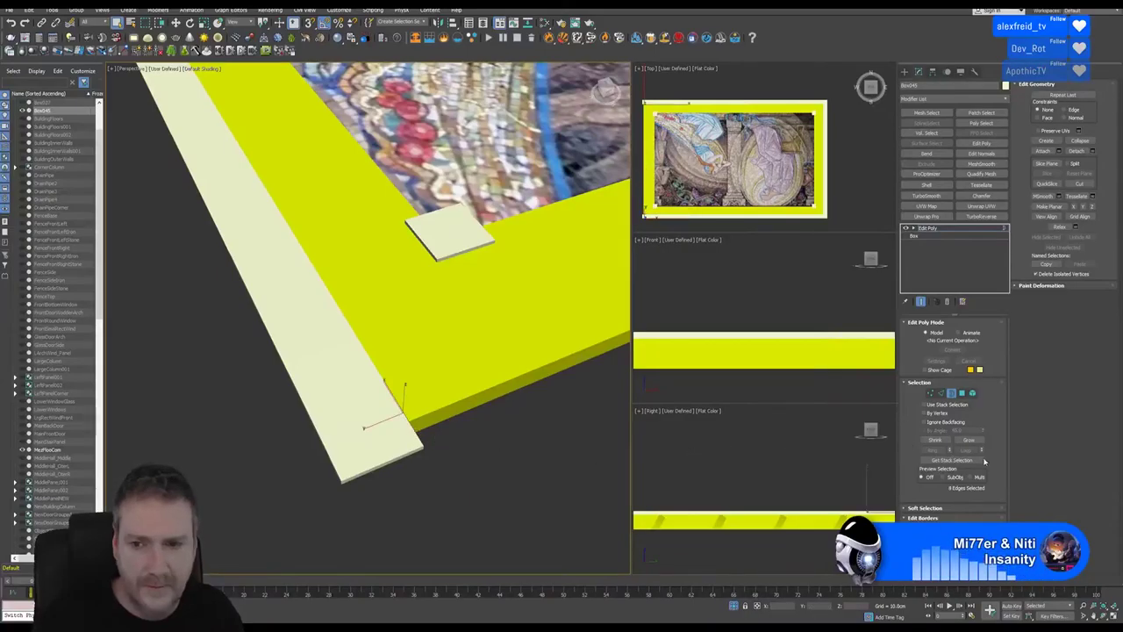
left_click(934, 549)
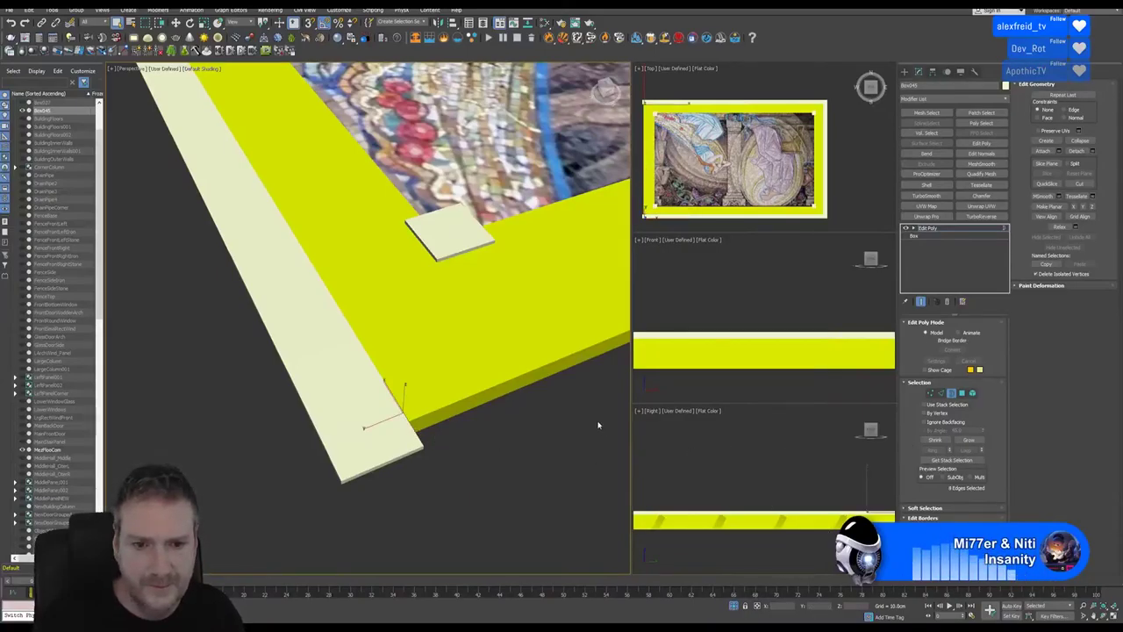
left_click(374, 375)
scroll(399, 392, "down", 2)
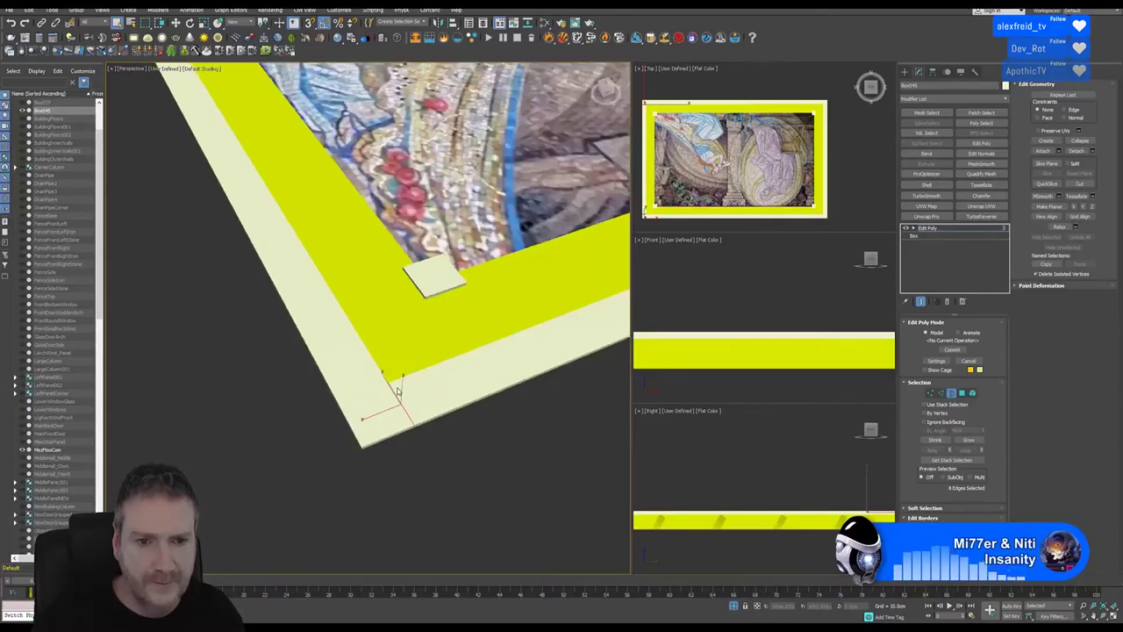
scroll(397, 391, "down", 4)
scroll(325, 223, "down", 1)
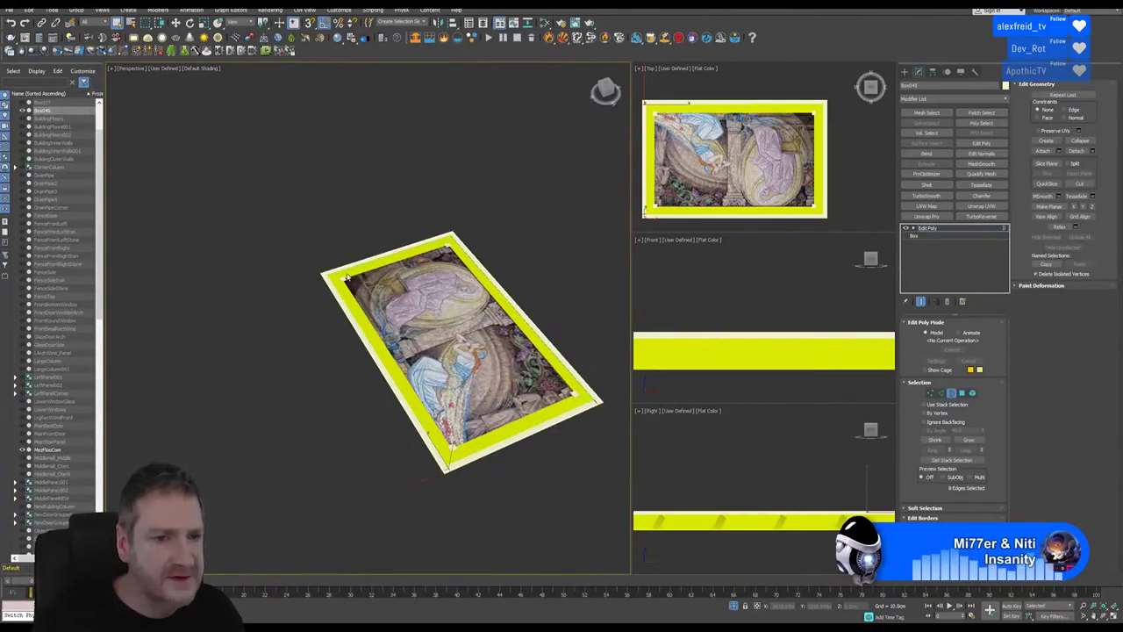
Step: Delete the side polygon of an inner corner block that faces the next block along the mosaic's long side
scroll(329, 309, "up", 6)
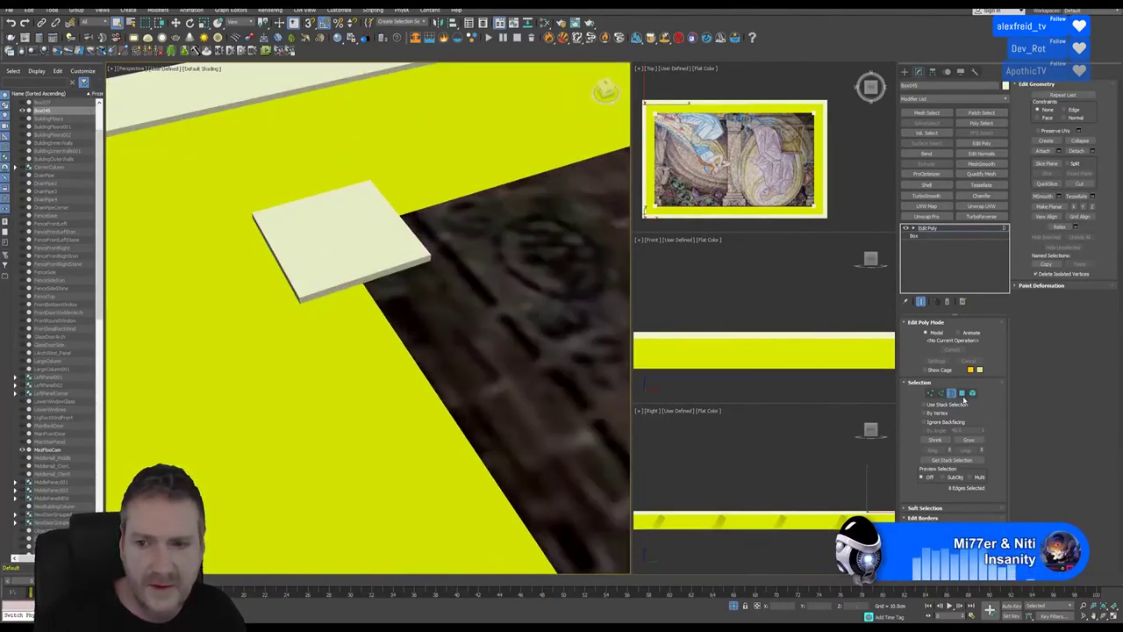
left_click(962, 393)
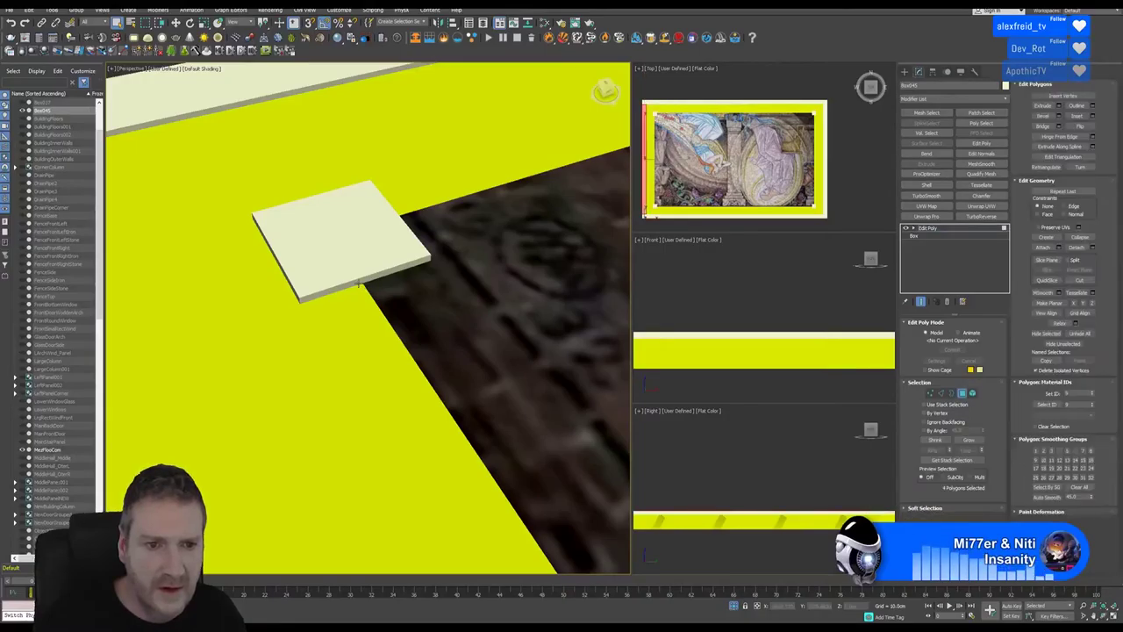
left_click(357, 284)
key("Delete")
scroll(358, 283, "down", 6)
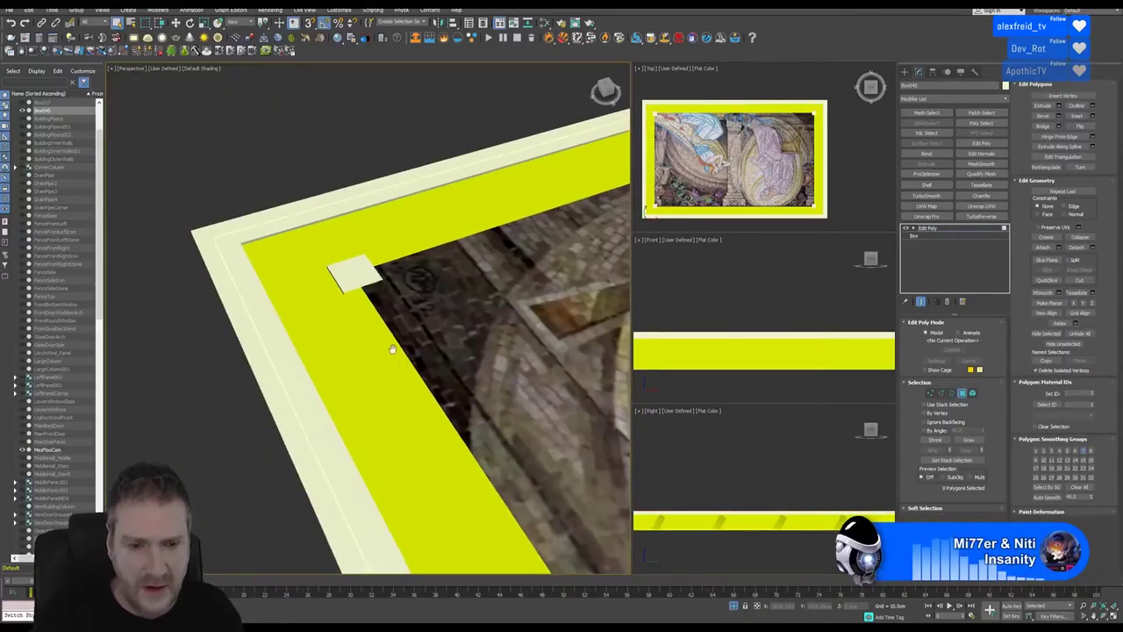
Step: Delete the facing side polygon on the inner corner block at the other end of that long side
middle_click_drag(383, 352, 267, 149)
scroll(409, 368, "down", 4)
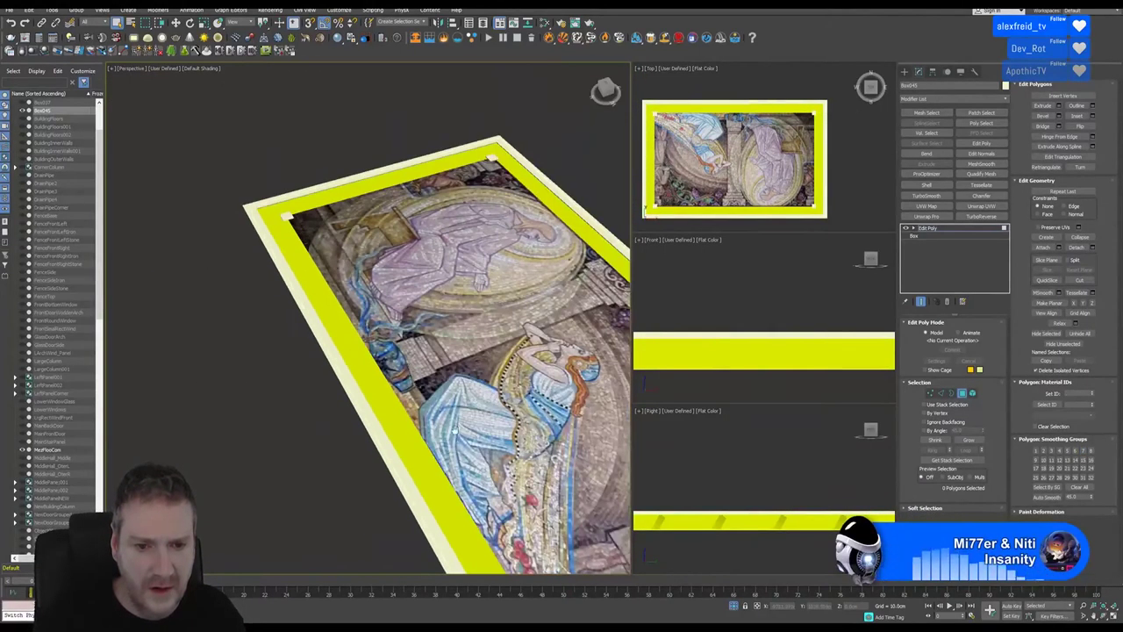
middle_click_drag(455, 430, 379, 263)
middle_click_drag(363, 361, 299, 348, "alt")
scroll(299, 348, "up", 8)
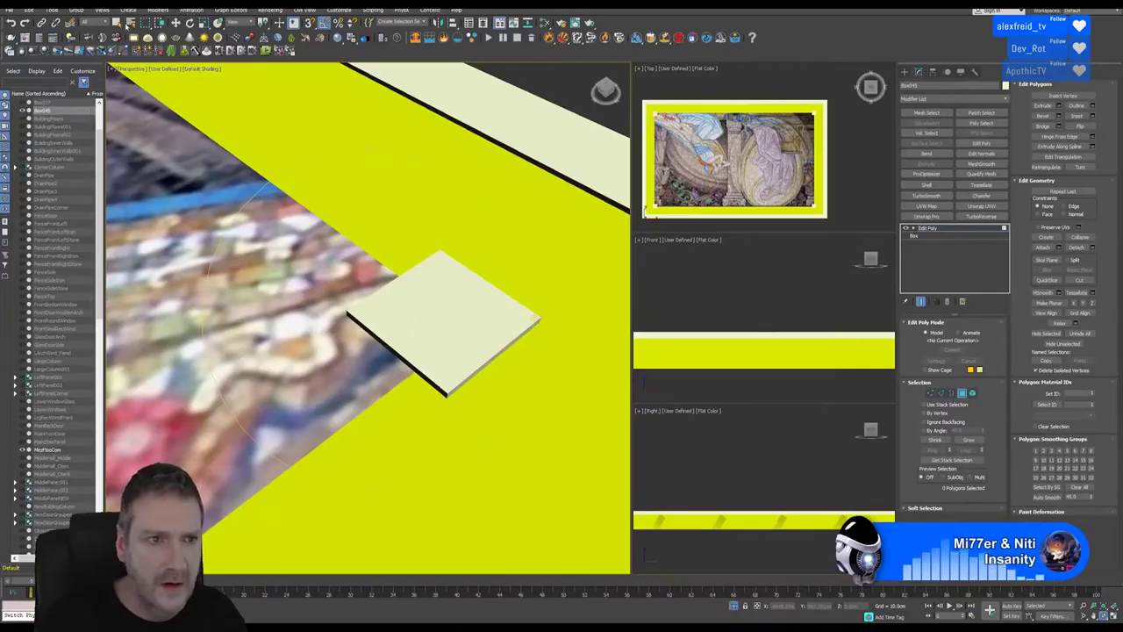
left_click(429, 381)
key("Delete")
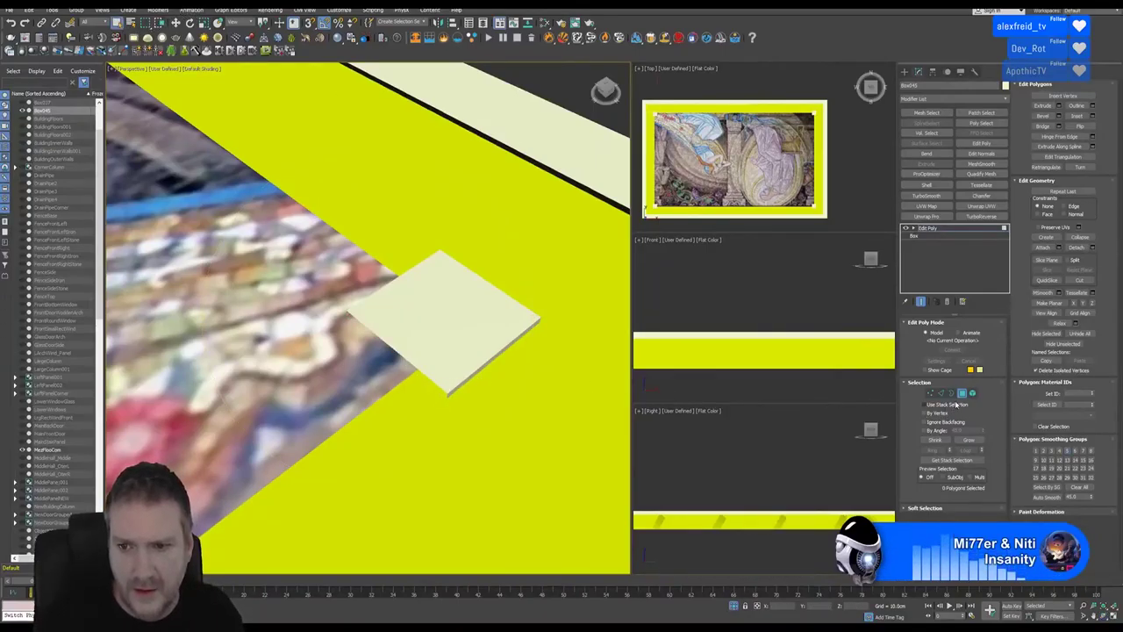
Step: Select the two open borders on the inner corner blocks along the mosaic's long side and bridge them
left_click(951, 392)
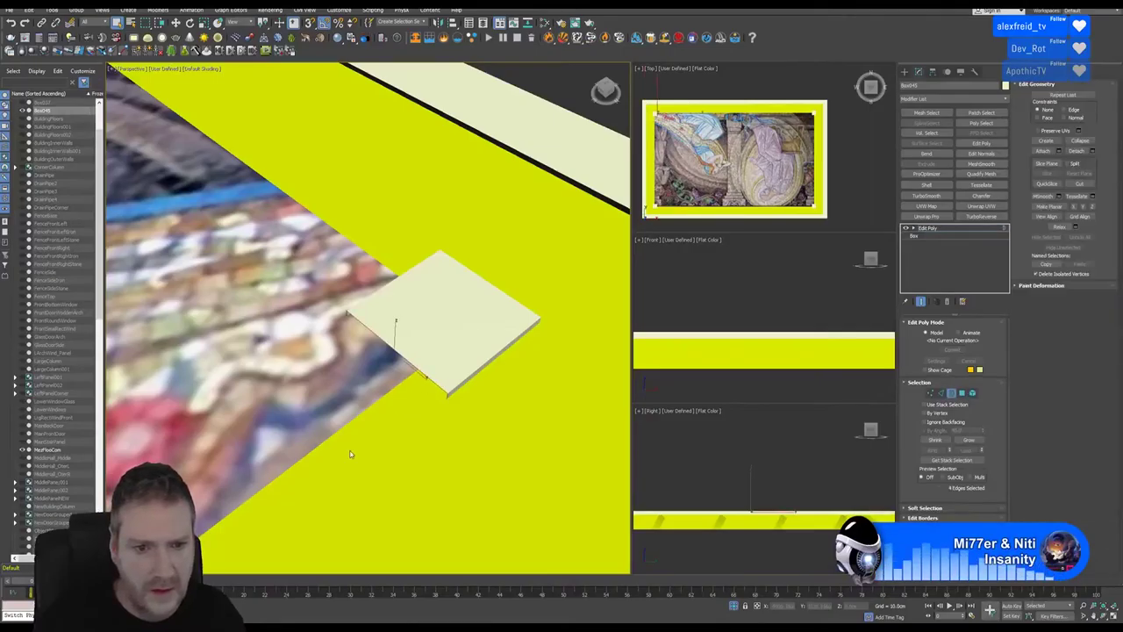
scroll(312, 483, "down", 10)
middle_click_drag(286, 454, 486, 267)
scroll(261, 460, "up", 7)
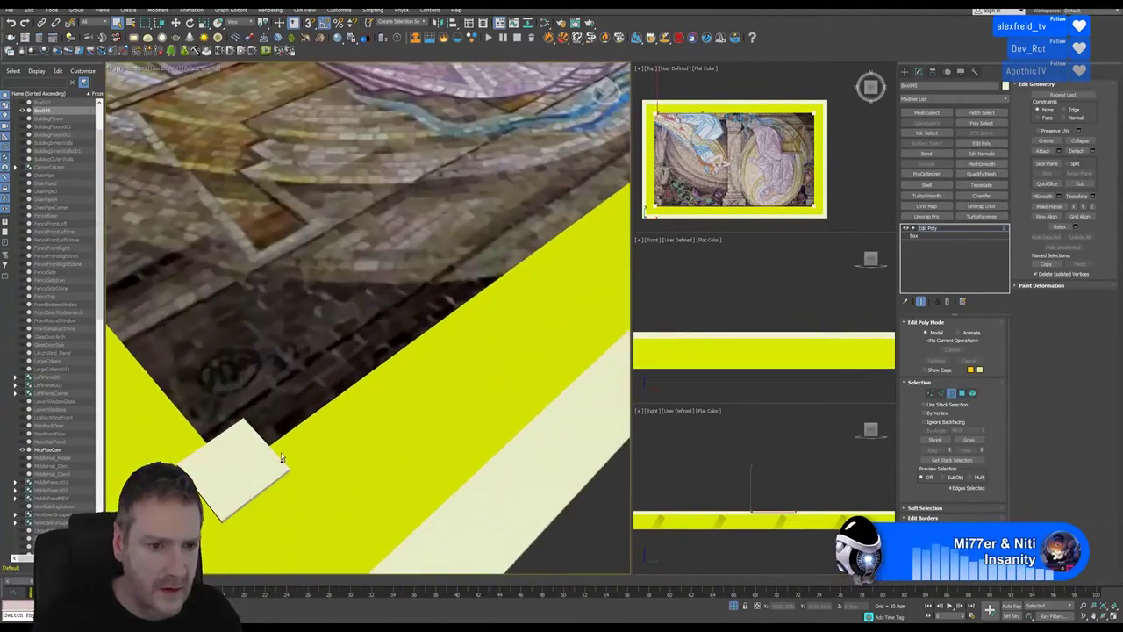
left_click(289, 458)
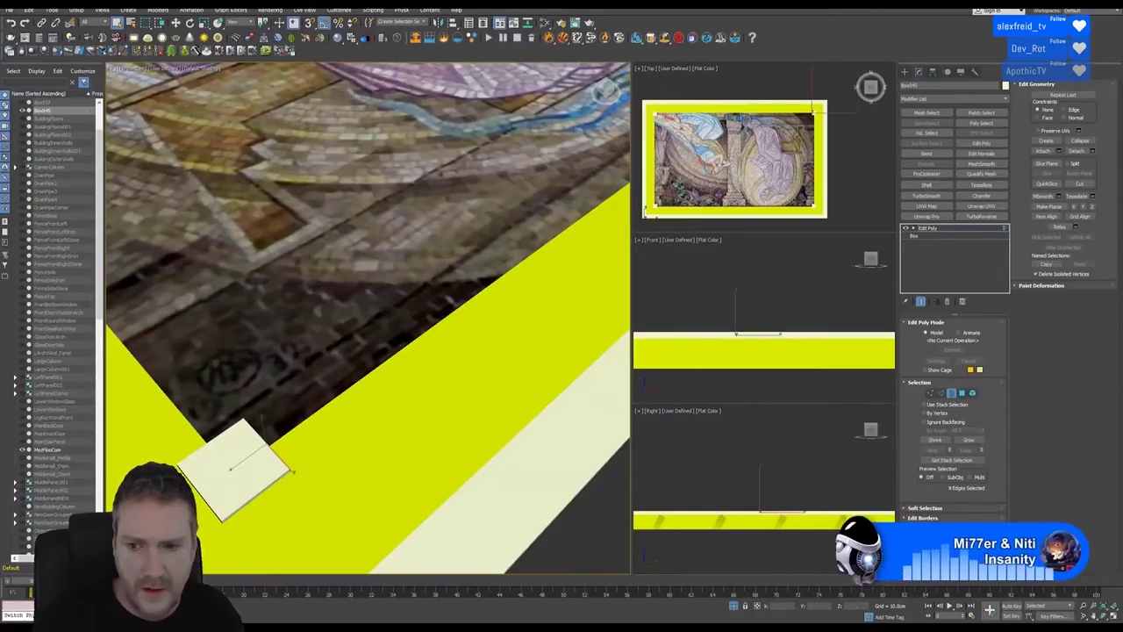
key("ctrl+shift+b")
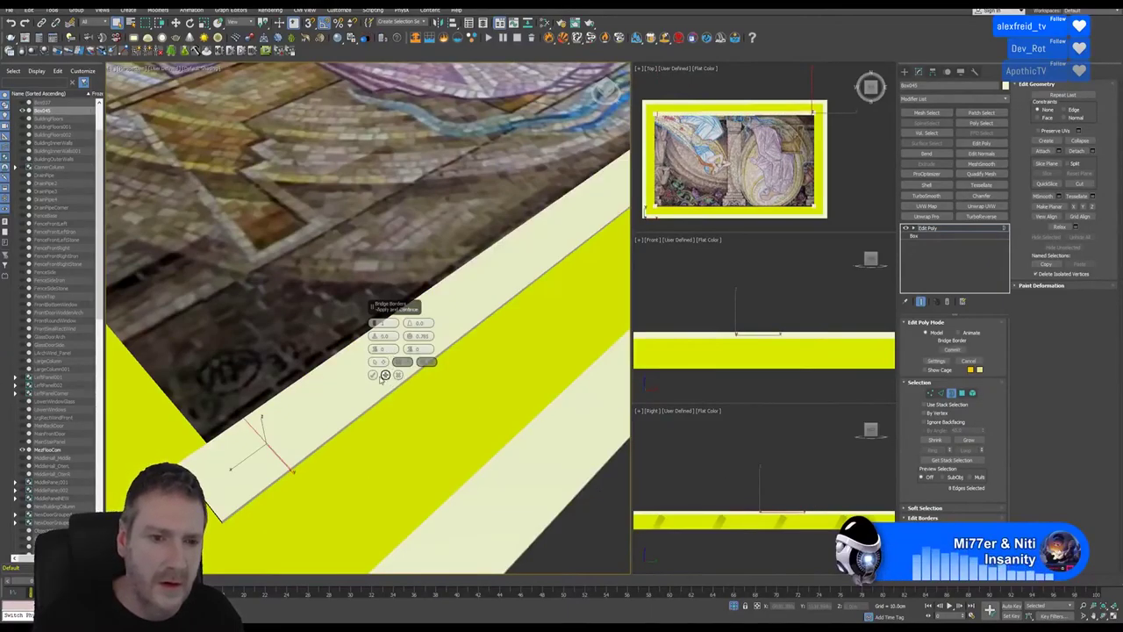
left_click(373, 375)
Step: Delete the side polygon of the unbridged inner corner block that faces along the short side beside the purple-robed figure
middle_click_drag(376, 398, 524, 410)
scroll(317, 381, "down", 5)
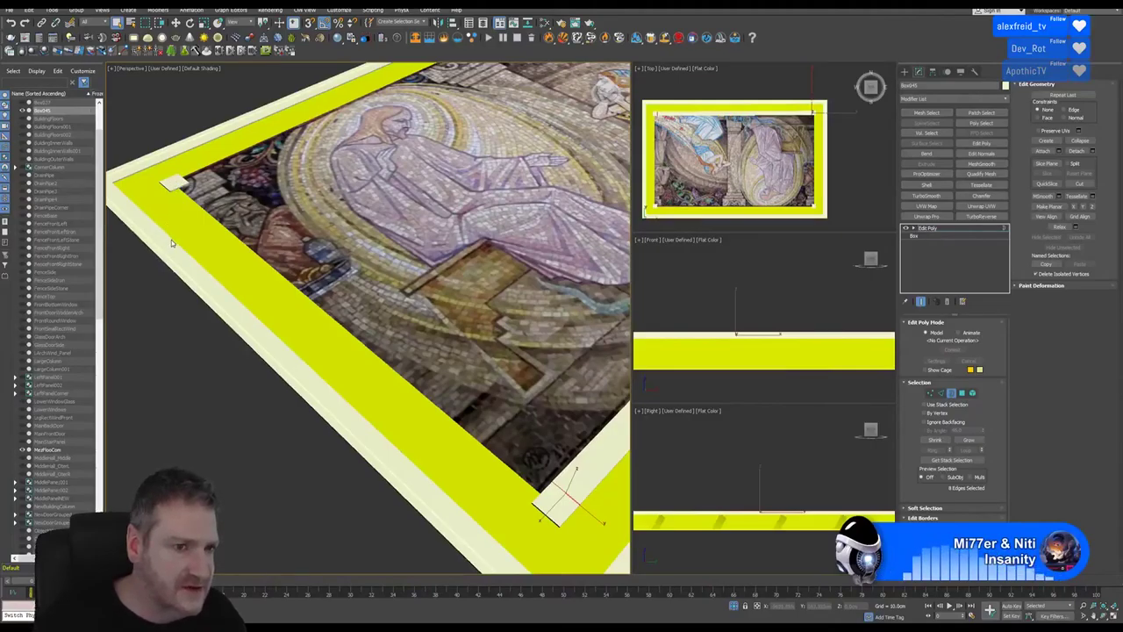
scroll(168, 184, "up", 6)
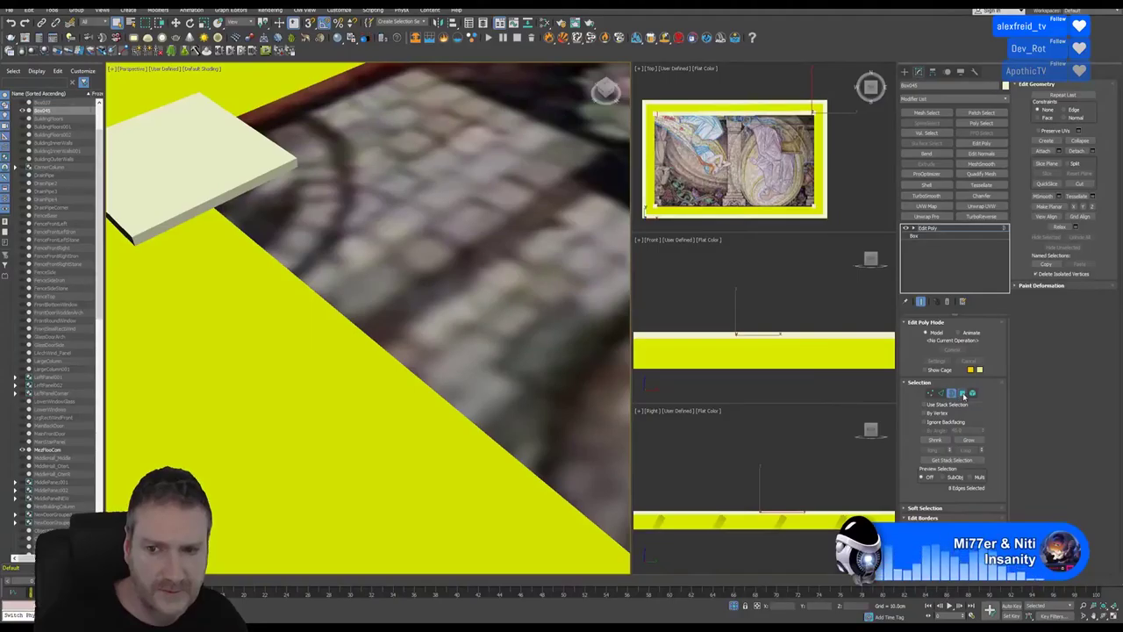
left_click(963, 396)
left_click(199, 211)
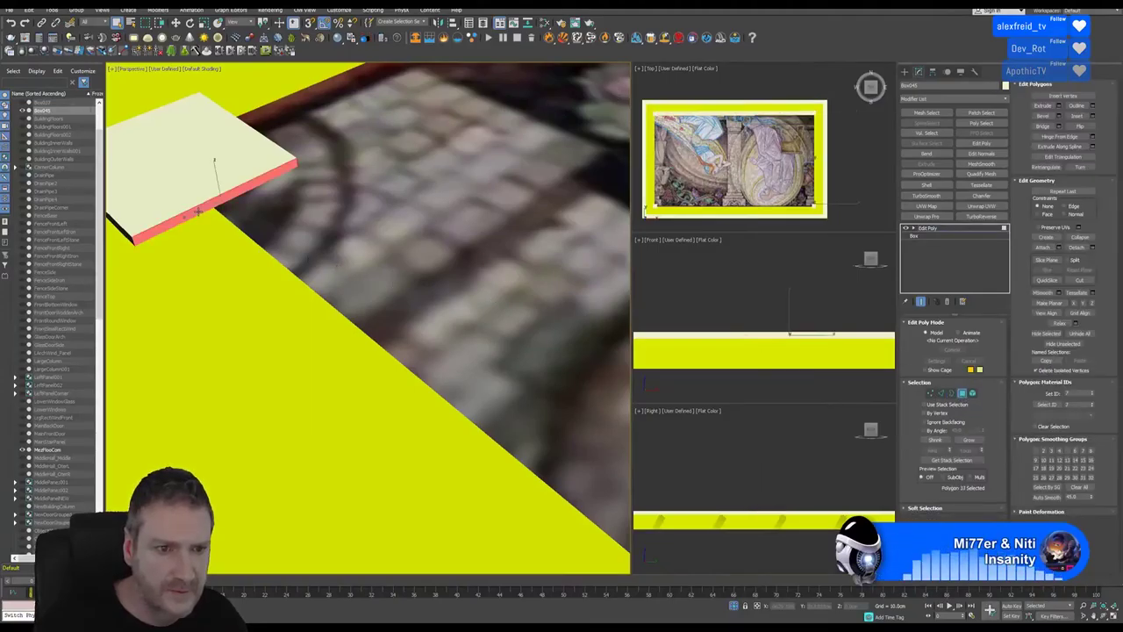
key("Delete")
Step: Delete the facing side polygon at the bridged inner trim's end of that short side and switch to border selection
scroll(282, 302, "down", 8)
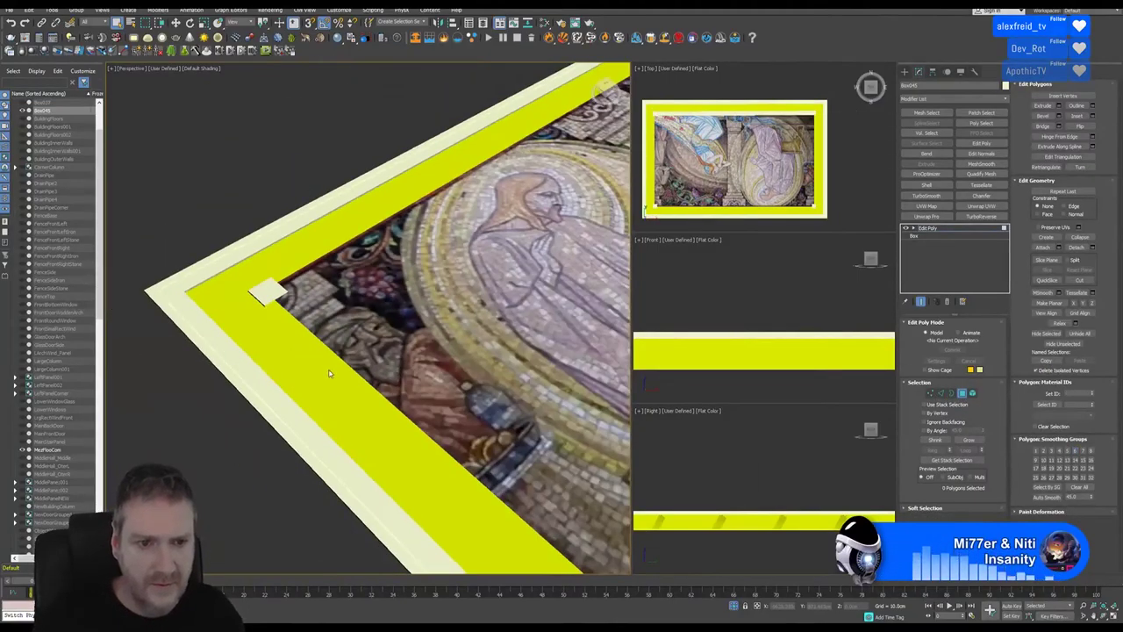
middle_click_drag(370, 380, 243, 266)
scroll(244, 268, "down", 4)
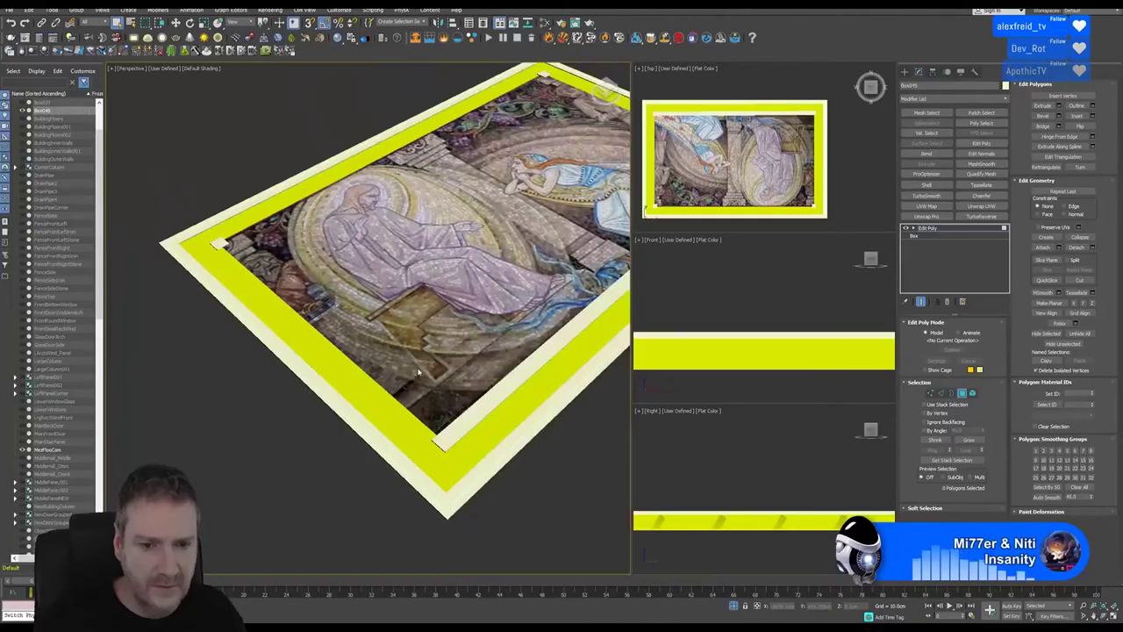
left_click(1104, 615)
left_click_drag(436, 365, 518, 361)
scroll(500, 324, "down", 3)
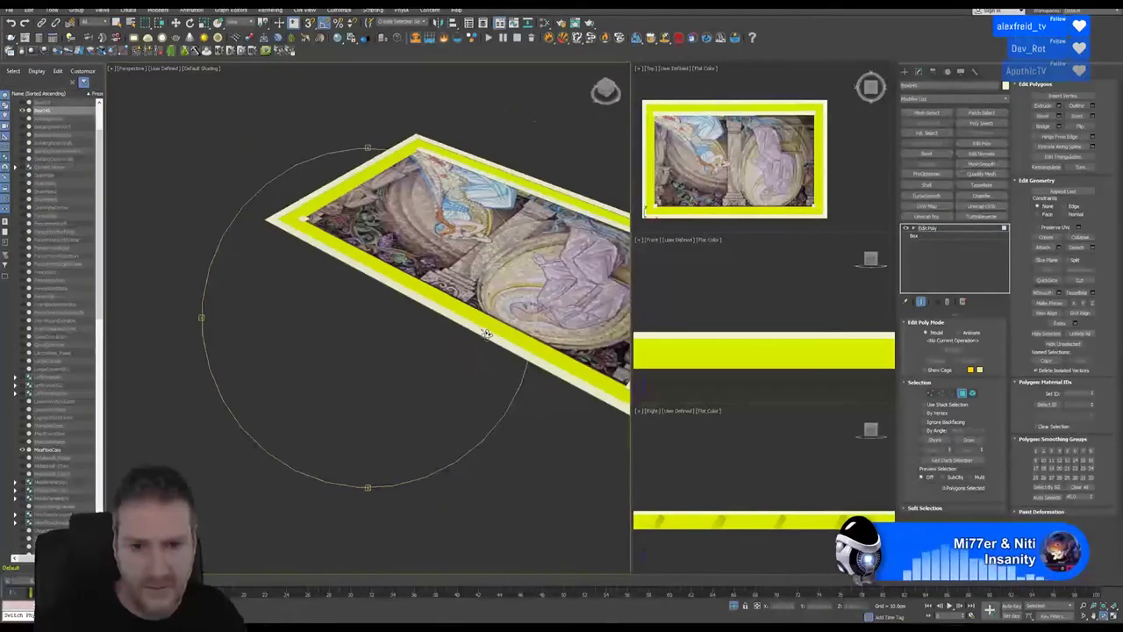
middle_click_drag(486, 336, 105, 338)
scroll(430, 272, "up", 4)
scroll(492, 286, "up", 9)
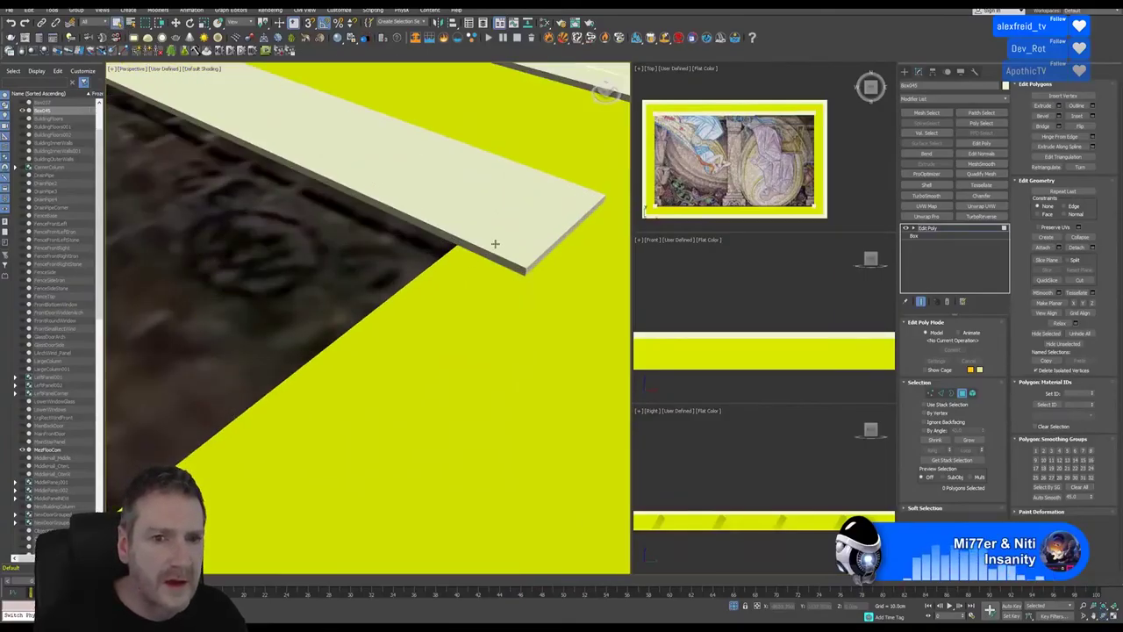
left_click(485, 254)
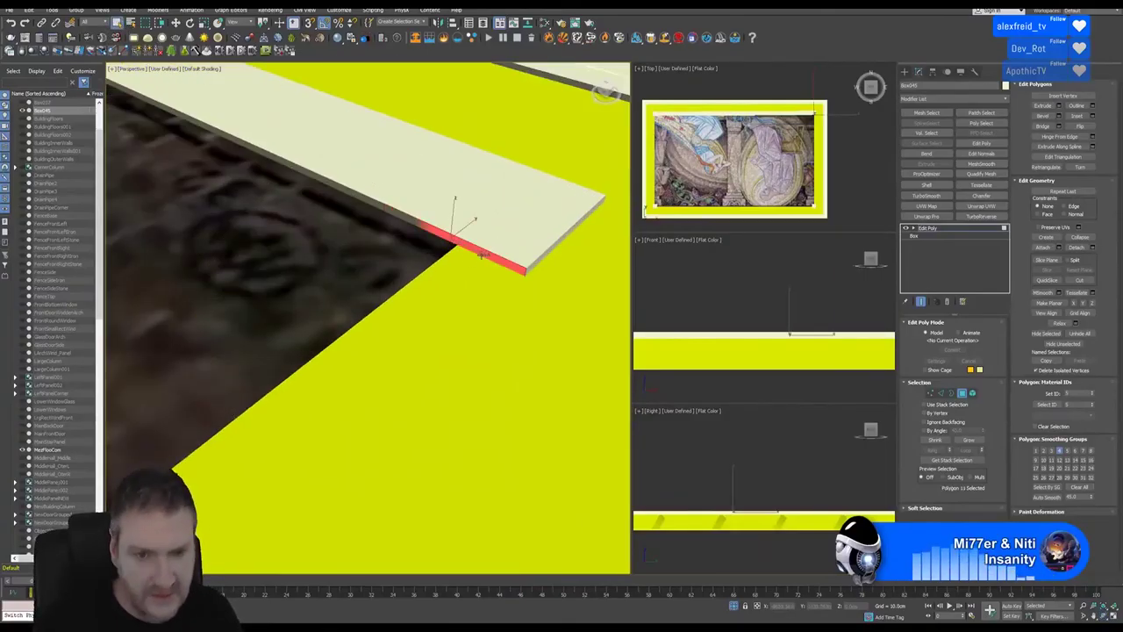
left_click(482, 256)
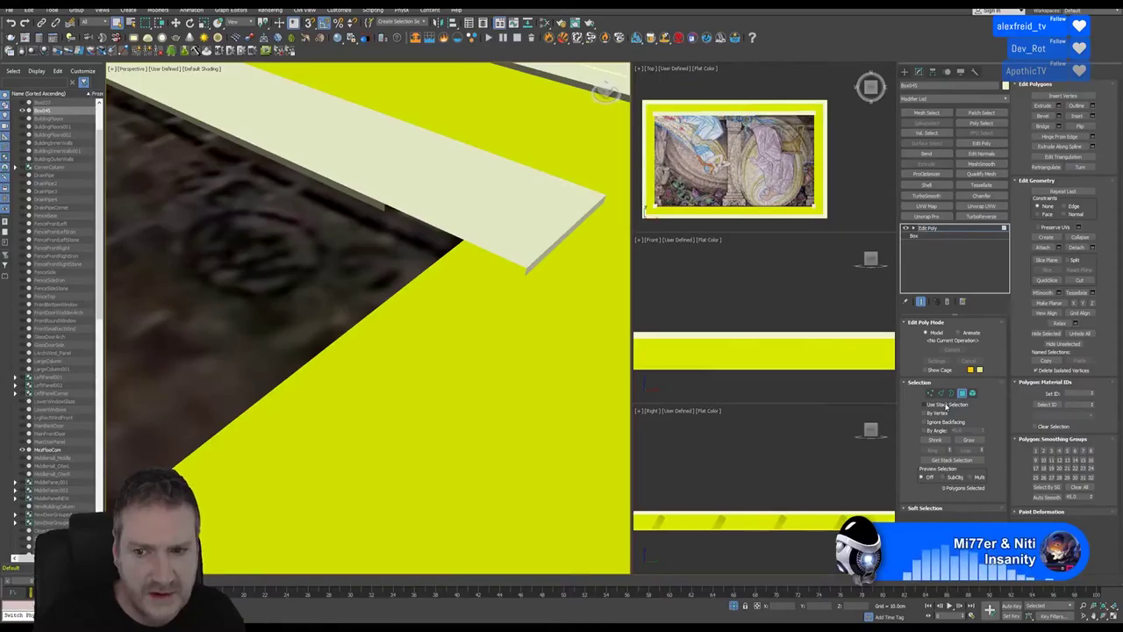
left_click(952, 393)
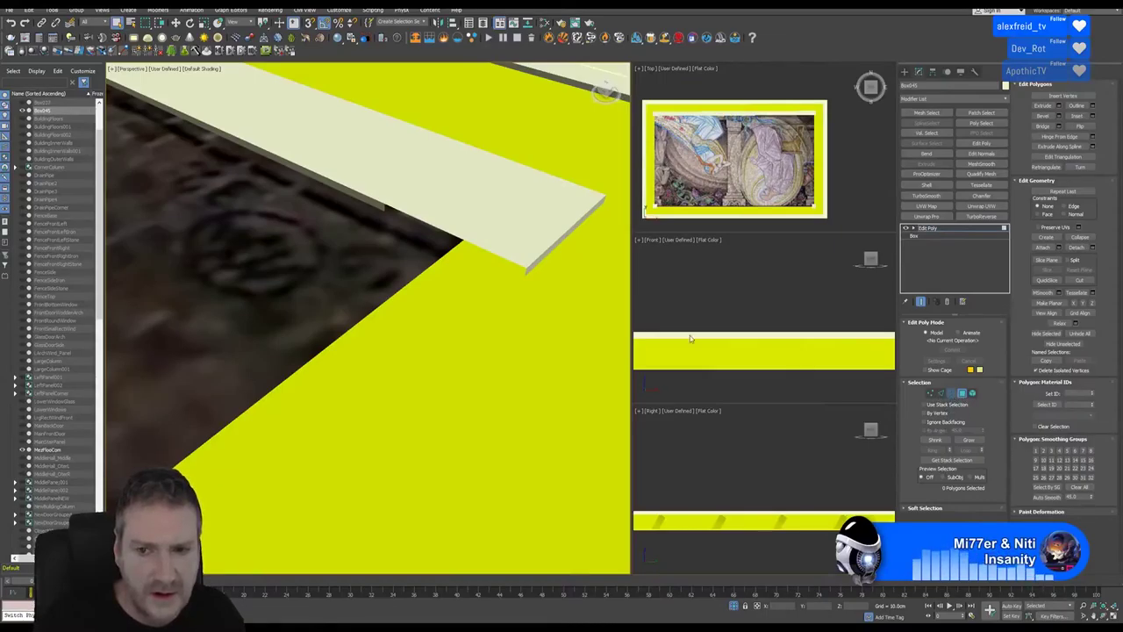
Step: Try to bridge the open borders at the two ends of the inner short side
left_click(481, 249)
left_click(481, 249)
scroll(421, 327, "down", 7)
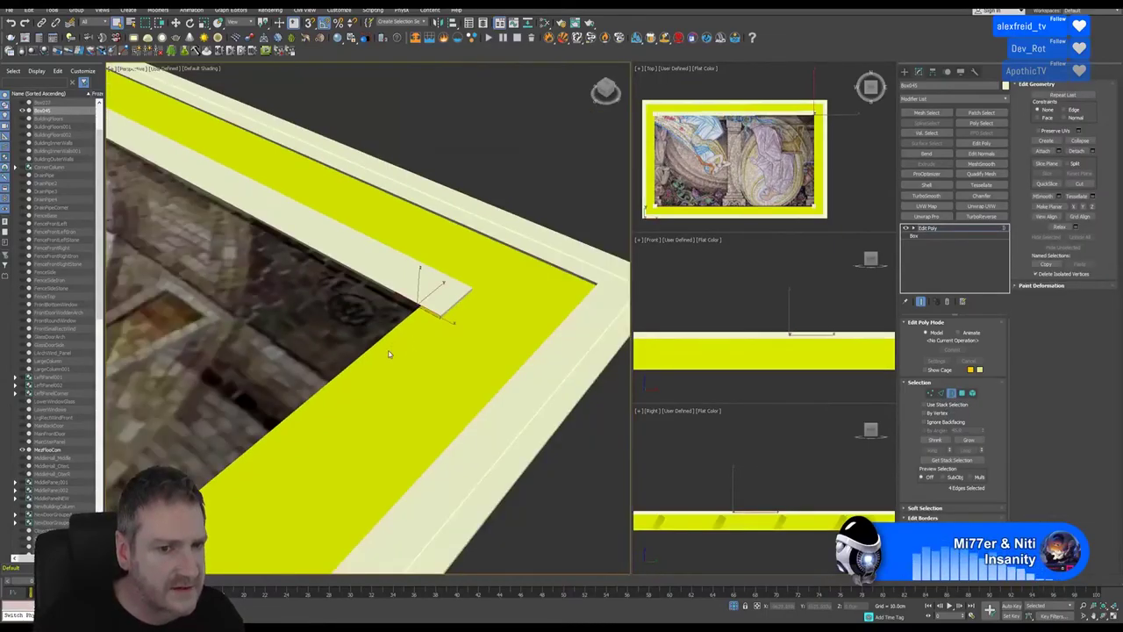
middle_click_drag(338, 408, 511, 288)
scroll(346, 429, "down", 3)
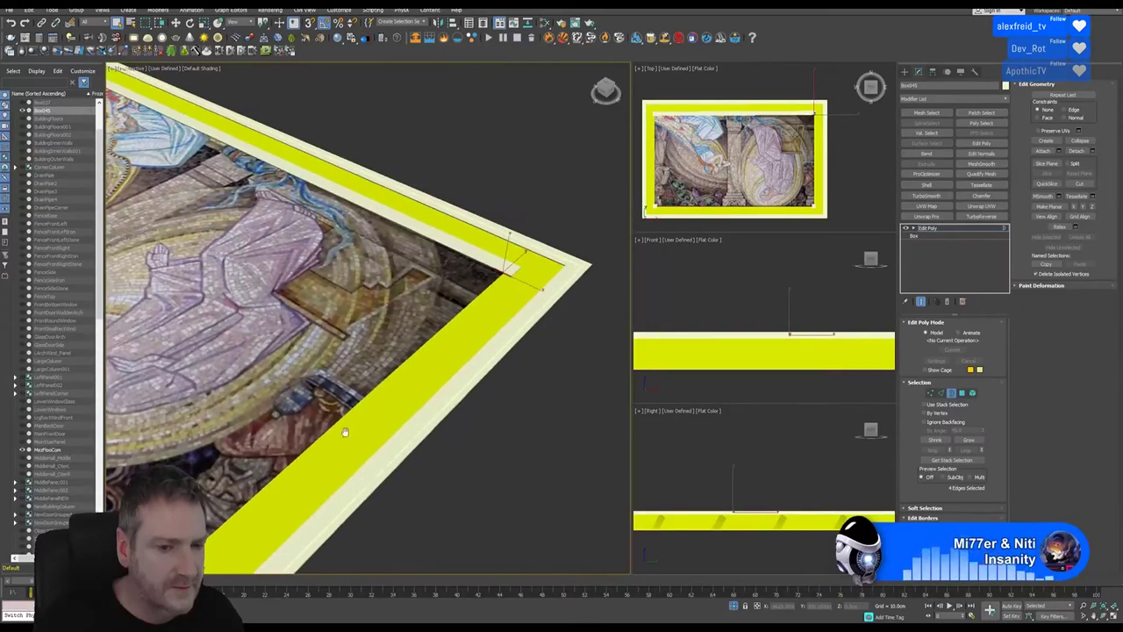
middle_click_drag(346, 431, 502, 323)
scroll(368, 409, "up", 8)
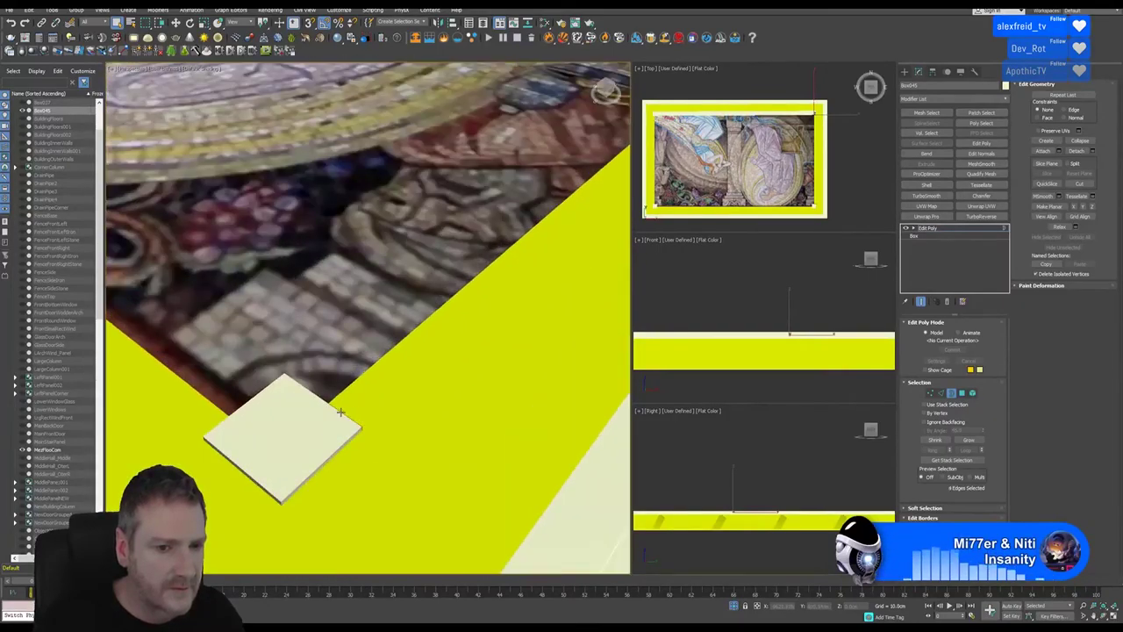
left_click(946, 550)
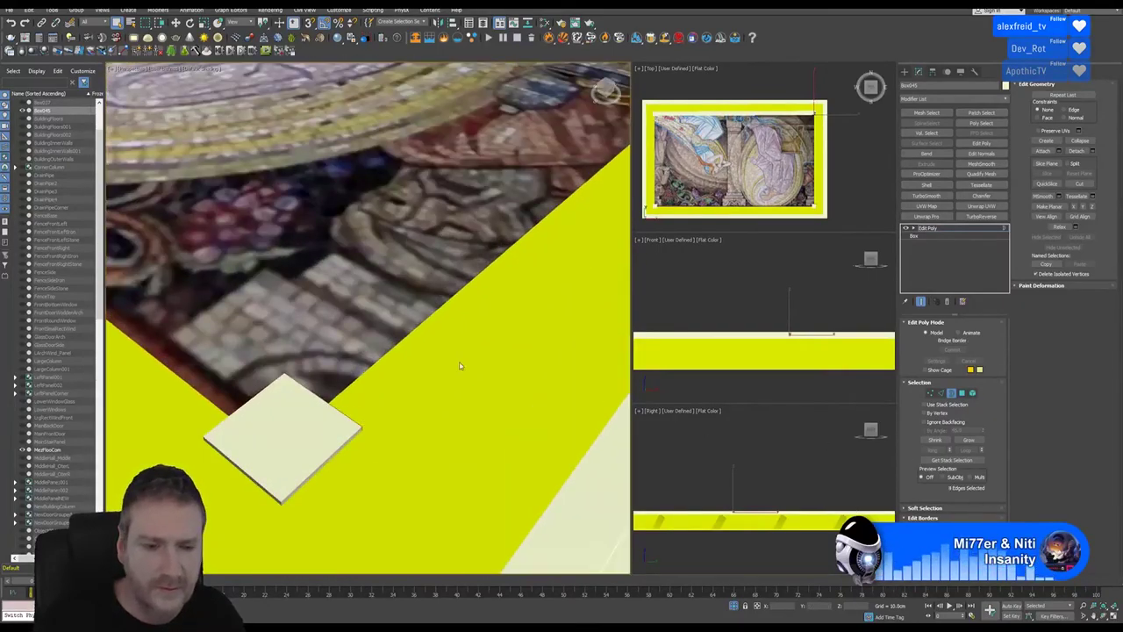
left_click(374, 377)
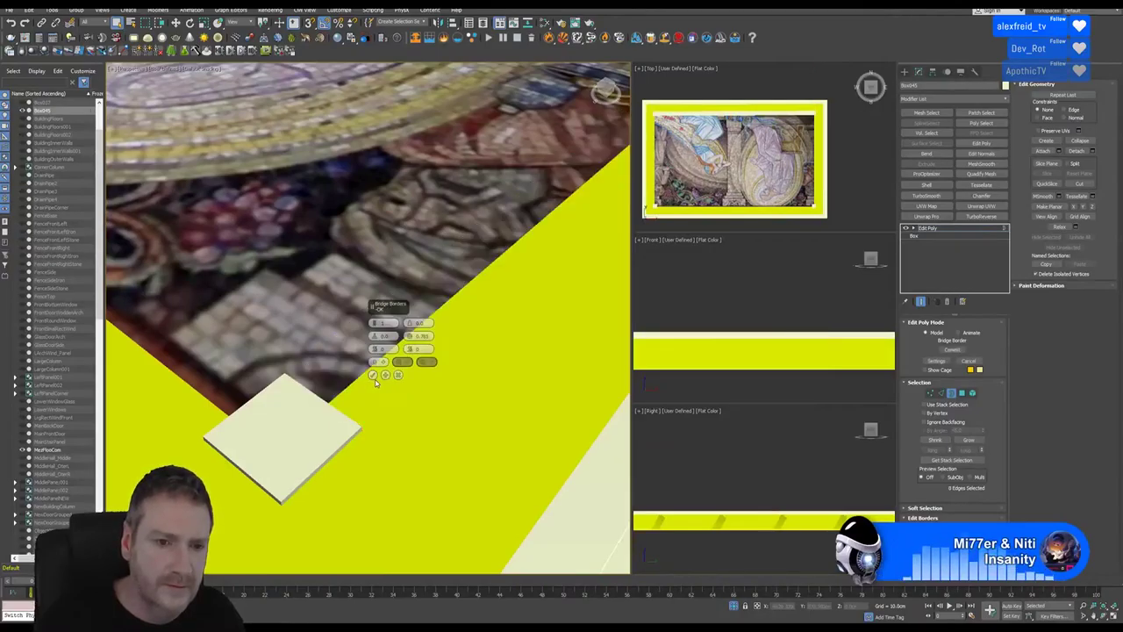
left_click(396, 375)
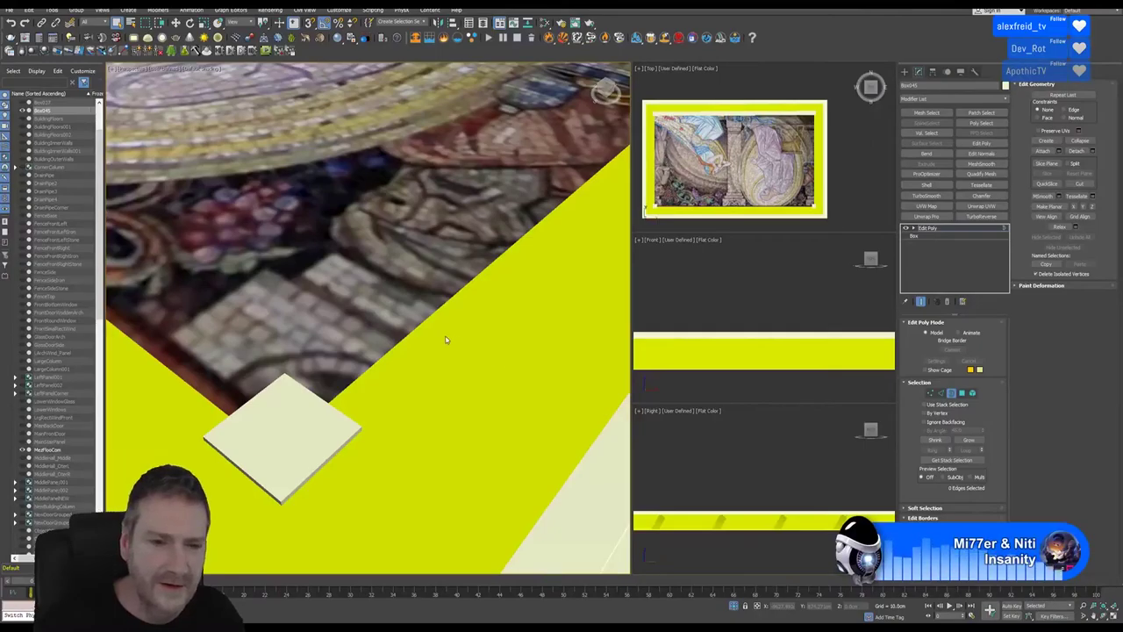
key("ctrl+z")
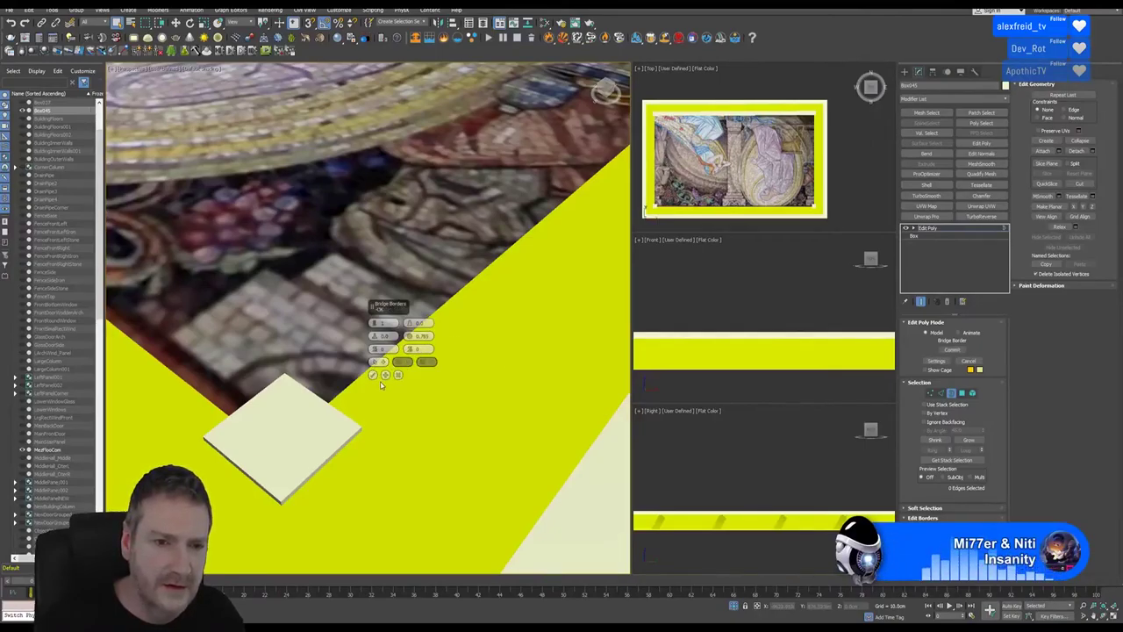
left_click(396, 376)
Step: Select both open borders at the ends of the inner short side and bridge them
scroll(461, 353, "down", 4)
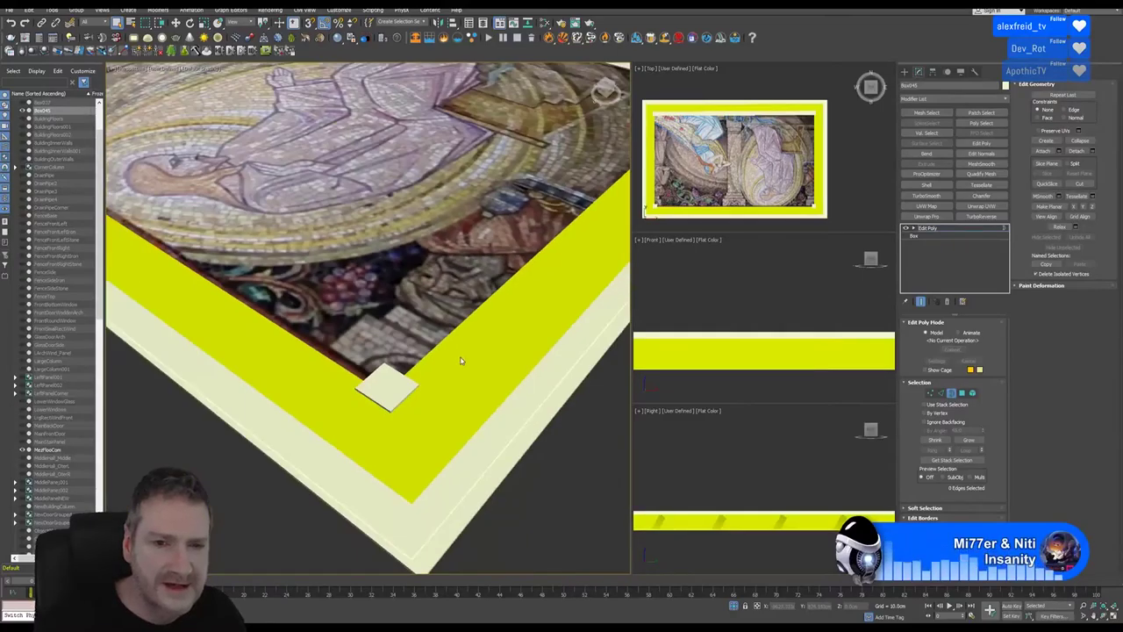
middle_click_drag(506, 323, 323, 463)
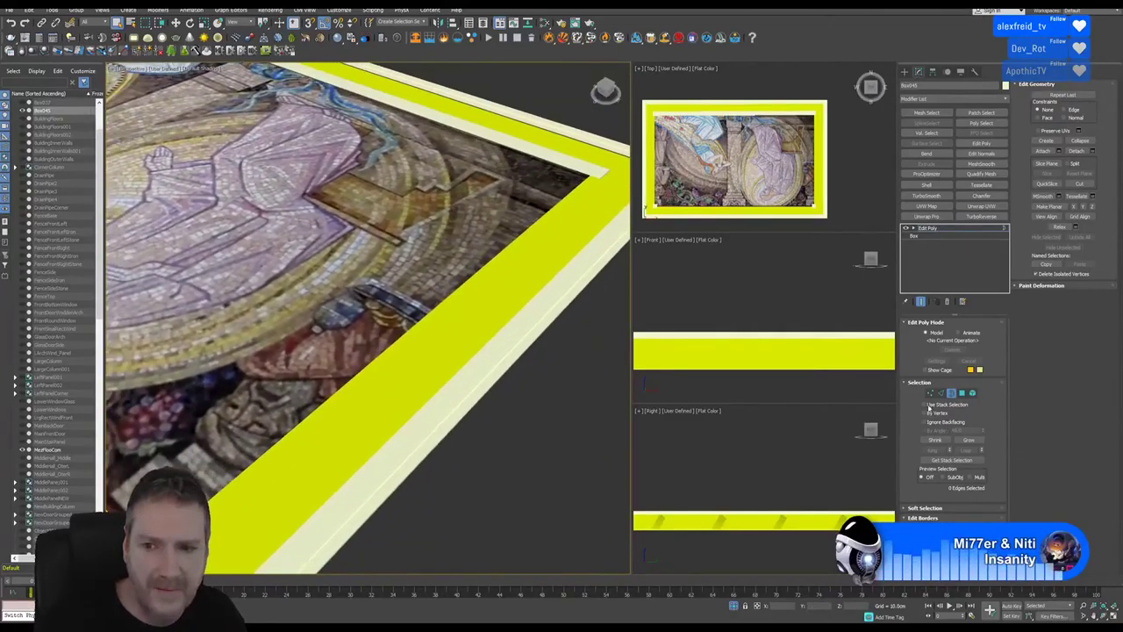
left_click(468, 289)
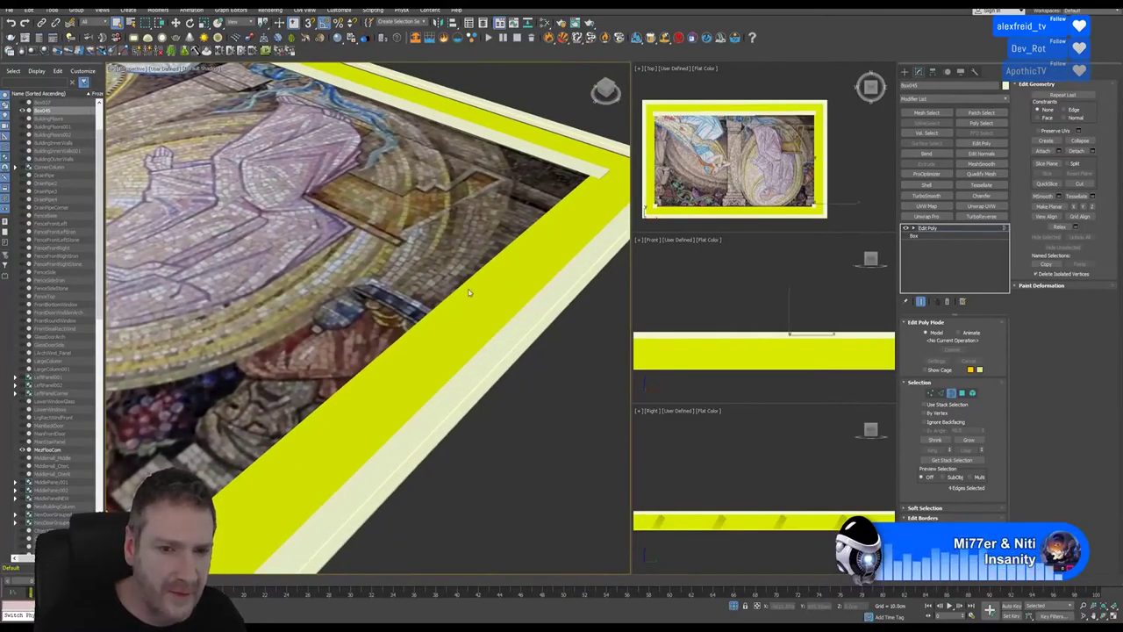
scroll(590, 177, "up", 5)
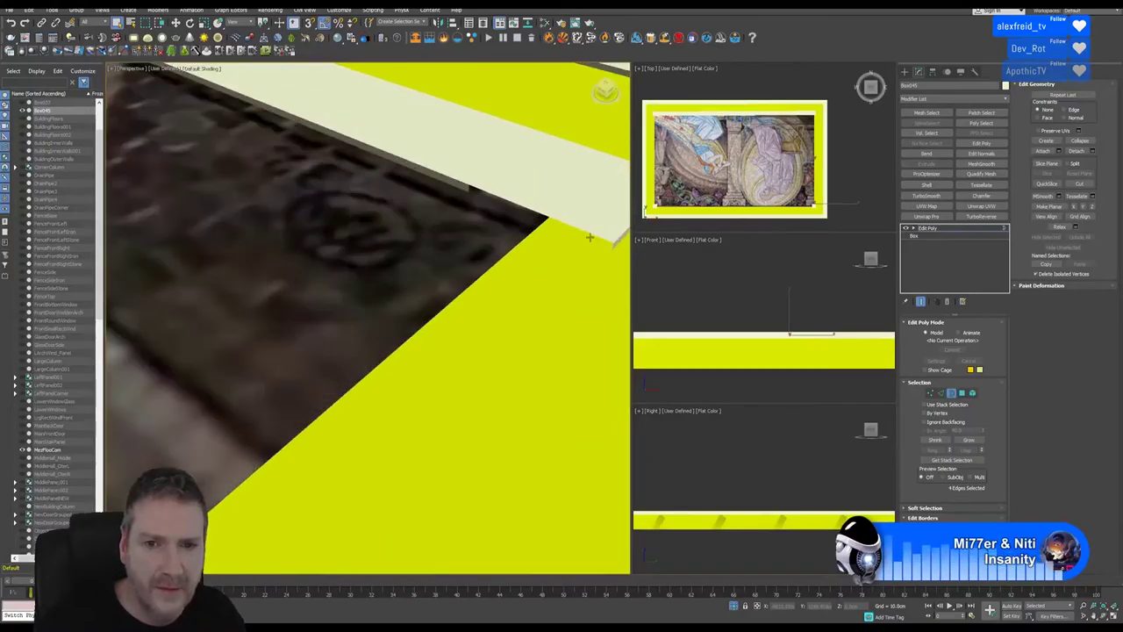
left_click(582, 230, "ctrl")
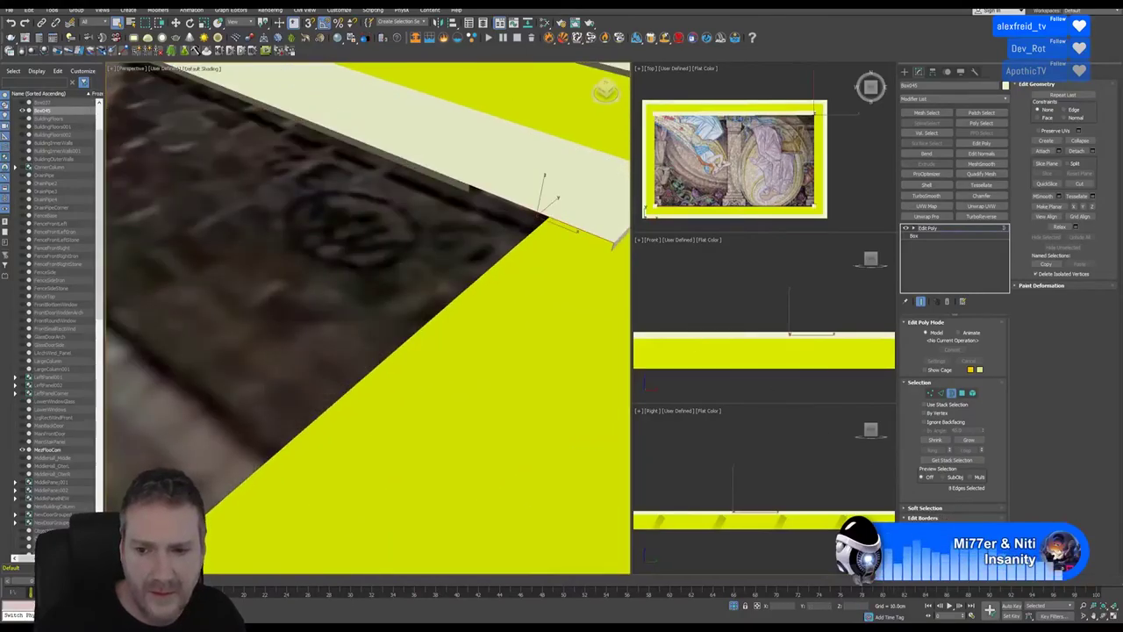
right_click(509, 394)
left_click(449, 362)
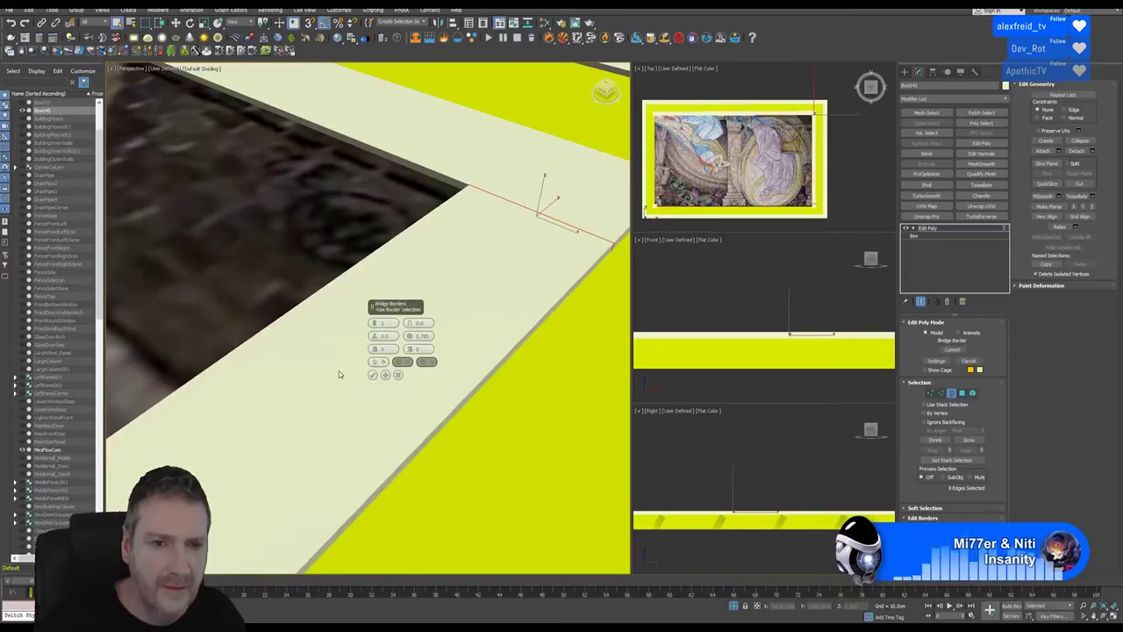
left_click(373, 378)
Step: Delete the side polygon of the last separate inner corner block that faces along the open long side by the grapes
scroll(366, 455, "down", 5)
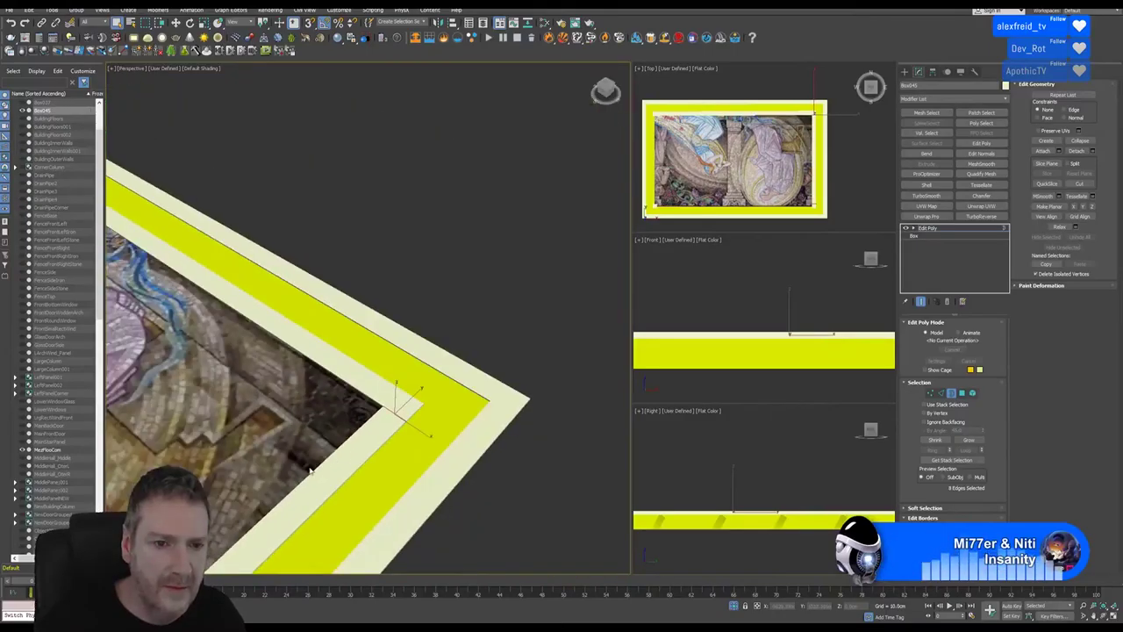
middle_click_drag(285, 480, 417, 378)
scroll(329, 481, "down", 1)
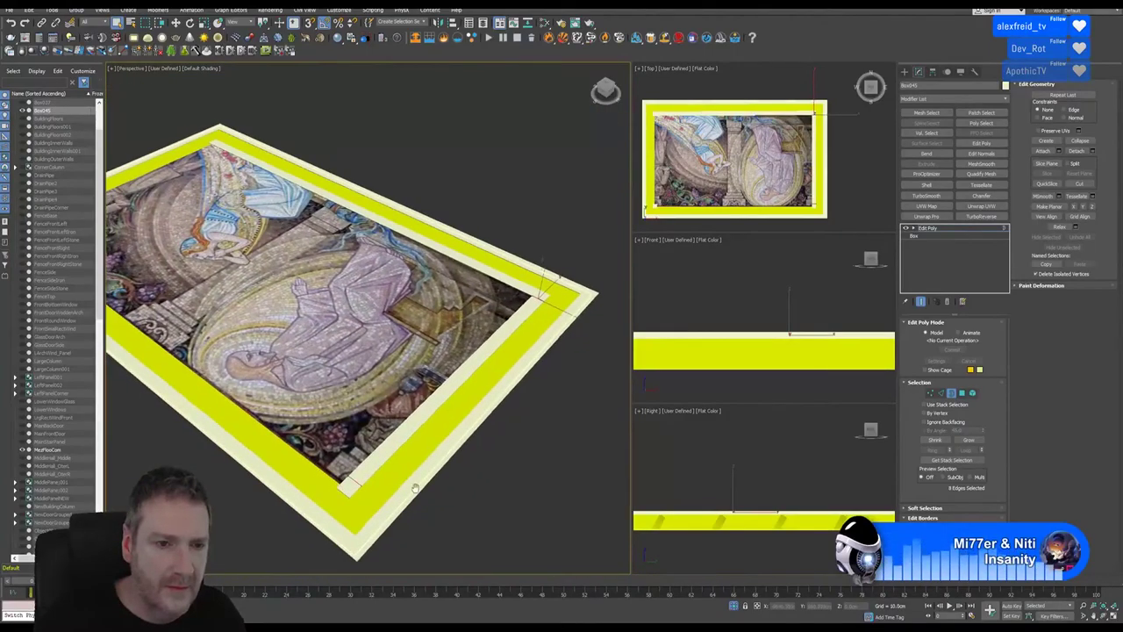
middle_click_drag(285, 351, 404, 372)
scroll(128, 264, "up", 5)
scroll(128, 264, "up", 4)
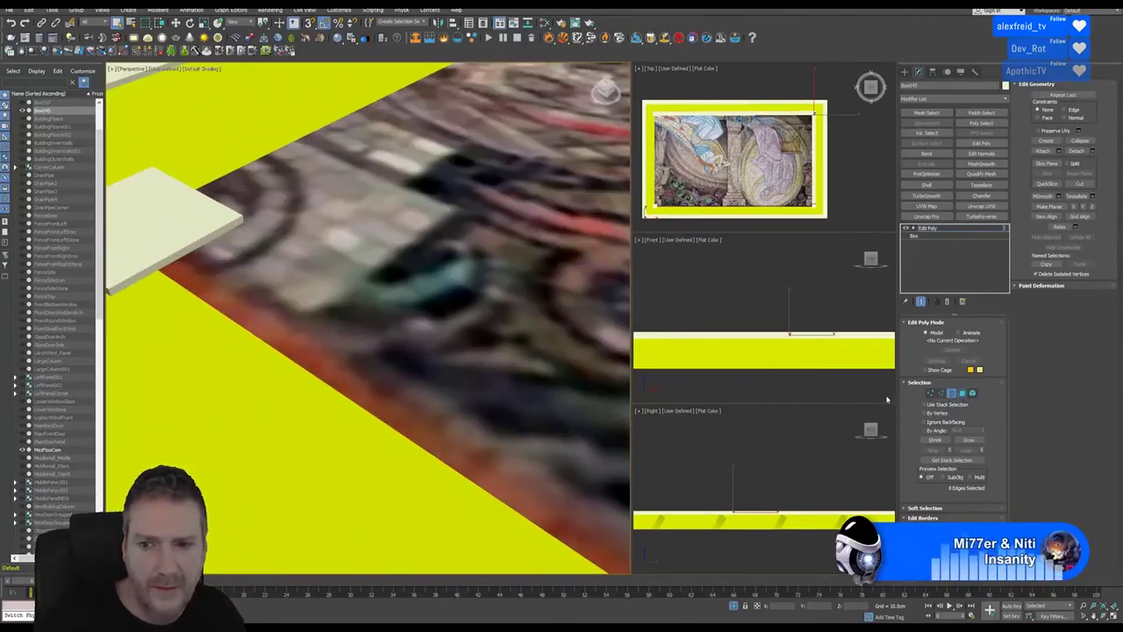
left_click(961, 393)
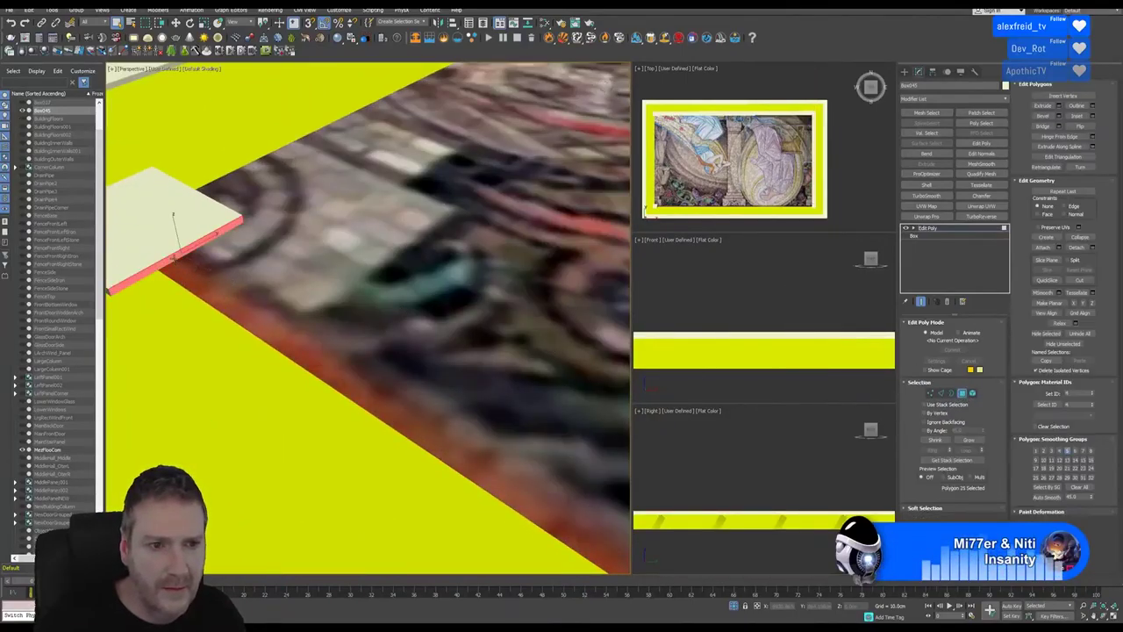
scroll(392, 384, "down", 8)
Step: Delete the matching facing polygon on the inner trim at the other end of the open long side
scroll(455, 407, "down", 4)
middle_click_drag(451, 395, 234, 289)
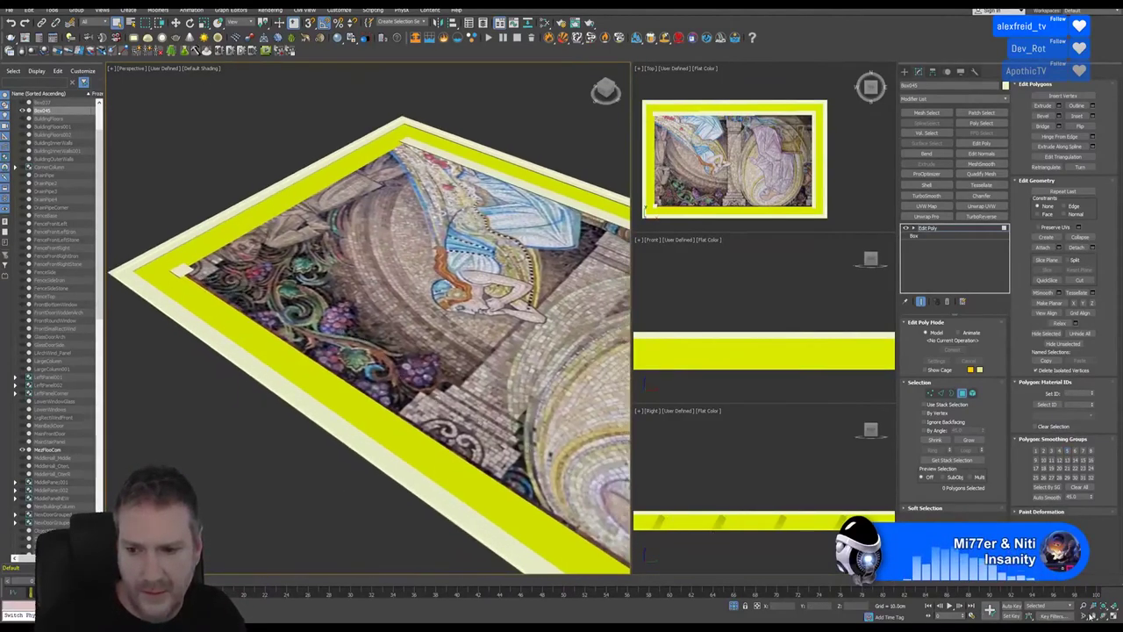
left_click(1103, 618)
left_click_drag(263, 329, 225, 317)
scroll(428, 302, "up", 5)
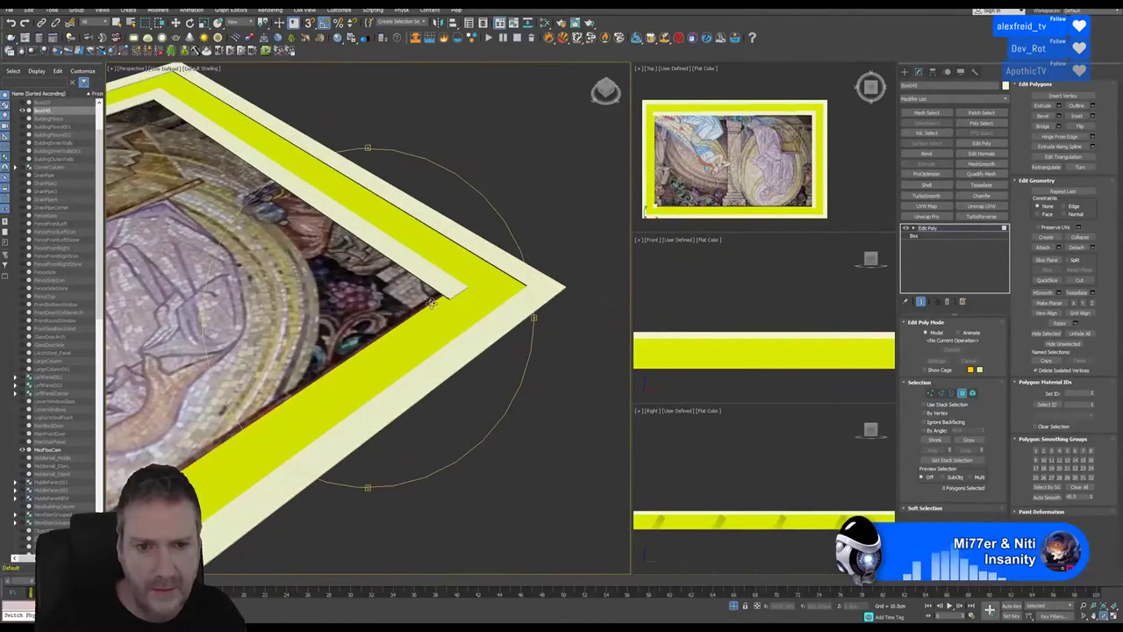
scroll(421, 300, "up", 2)
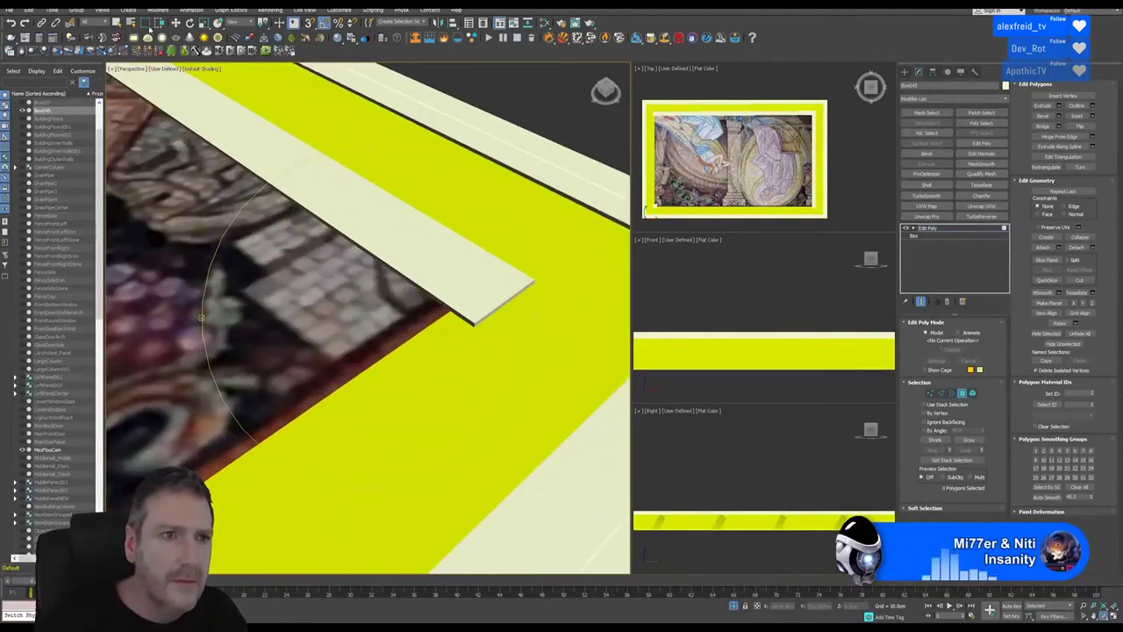
left_click(117, 22)
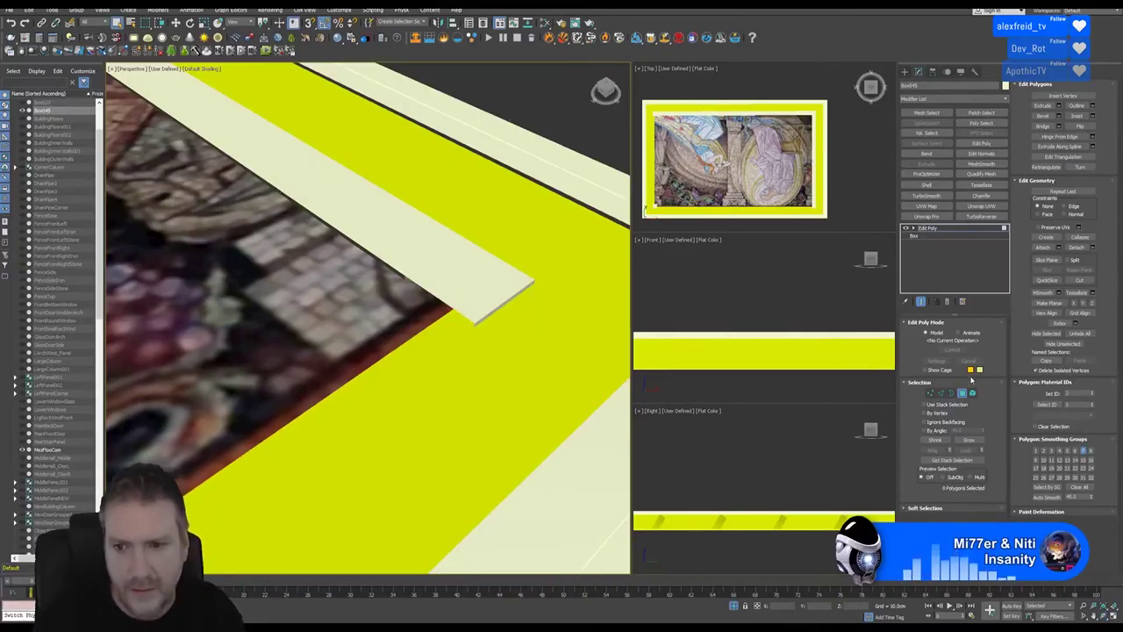
Step: Select the open inner trim borders at both ends of the long side by the grapes and bridge them
left_click(951, 393)
left_click(461, 313)
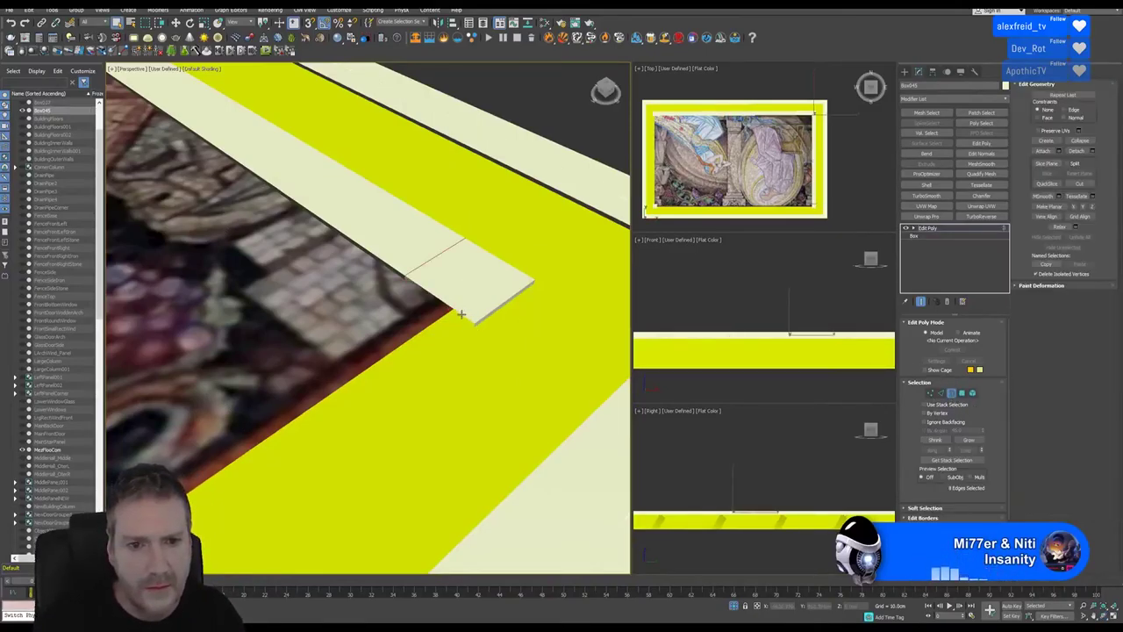
left_click(461, 314)
scroll(417, 378, "down", 6)
middle_click_drag(254, 503, 386, 347)
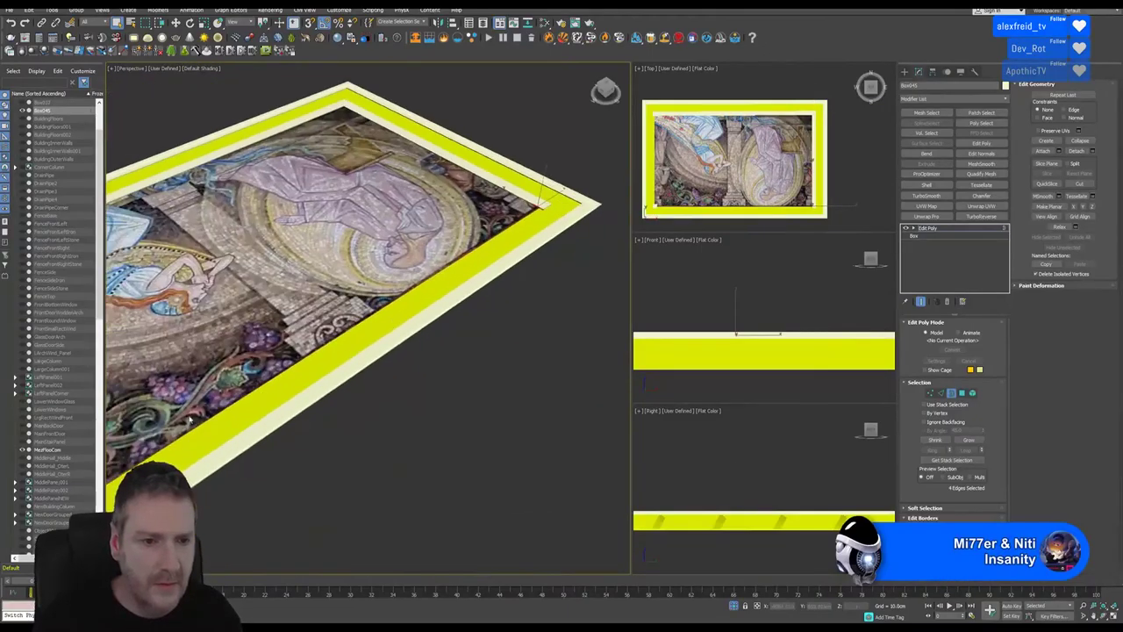
scroll(262, 394, "up", 8)
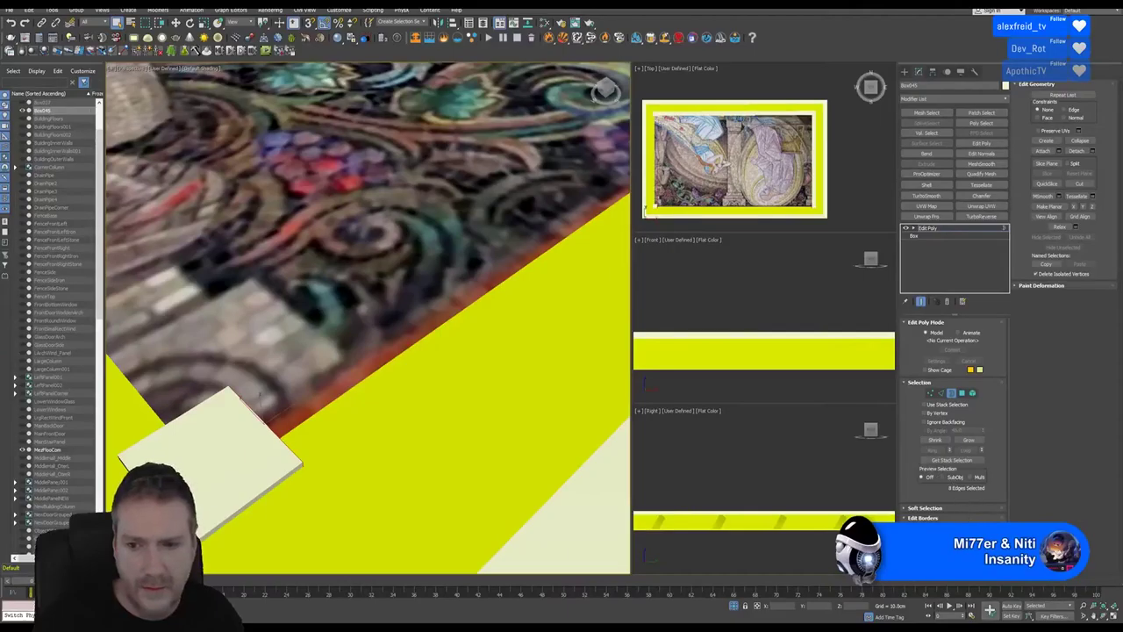
key("shift+e")
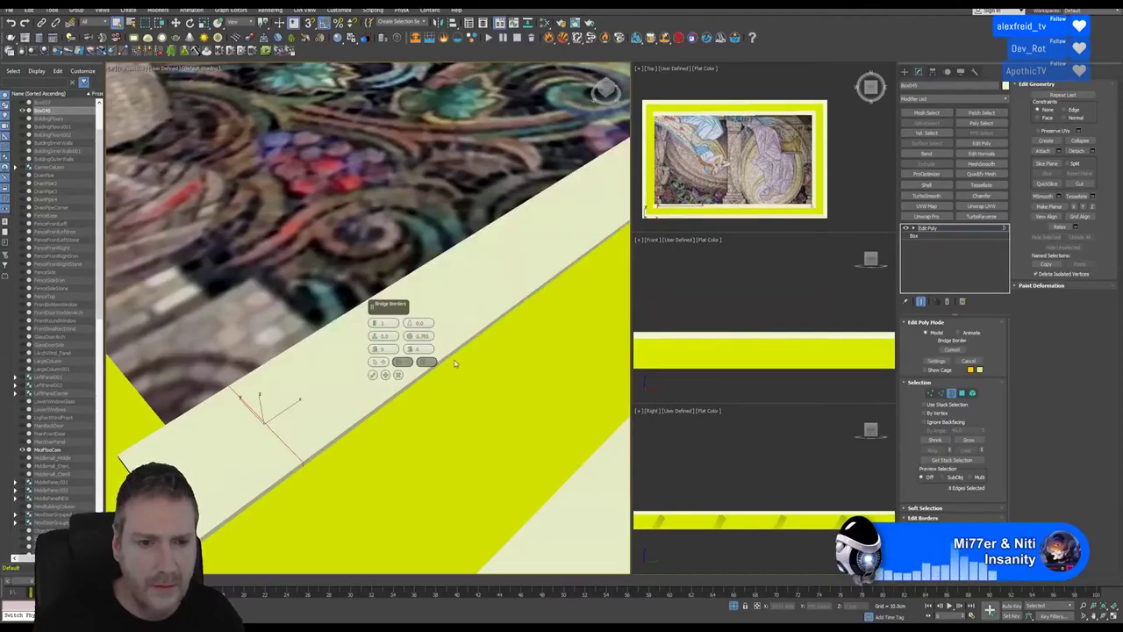
left_click(377, 367)
Step: Delete the inner trim's side polygon by the roses that faces along the last open short side
middle_click_drag(317, 474, 251, 282, "alt")
scroll(253, 284, "up", 4)
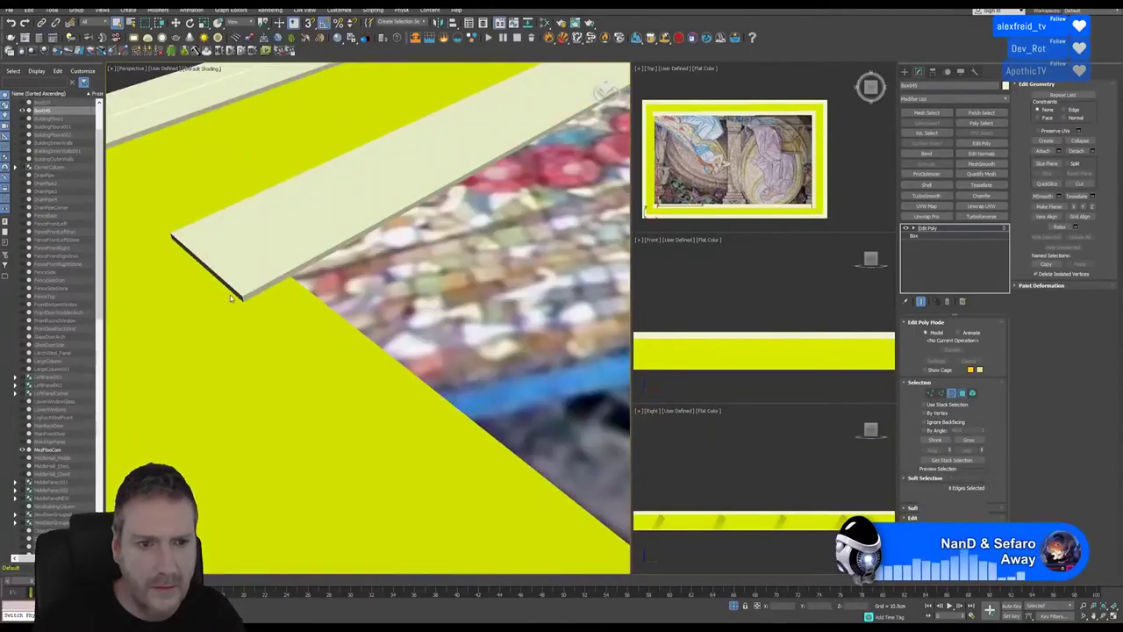
key("4")
left_click(268, 284)
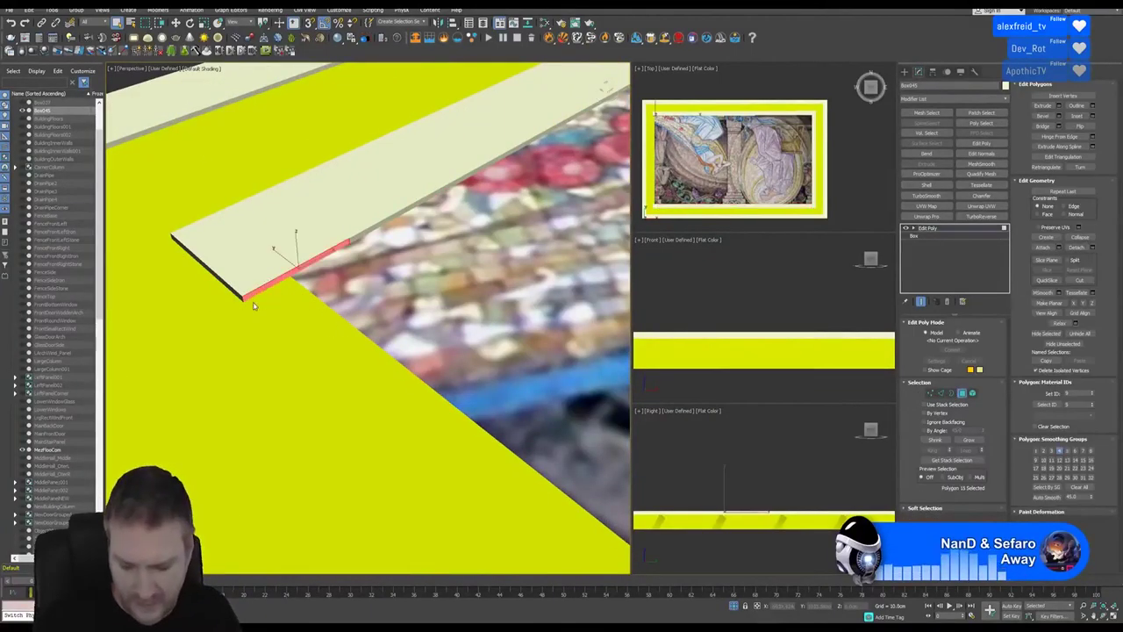
key("Delete")
Step: Delete the matching facing polygon on the inner trim at the other end of the open short side
scroll(321, 366, "down", 8)
middle_click_drag(353, 361, 212, 238)
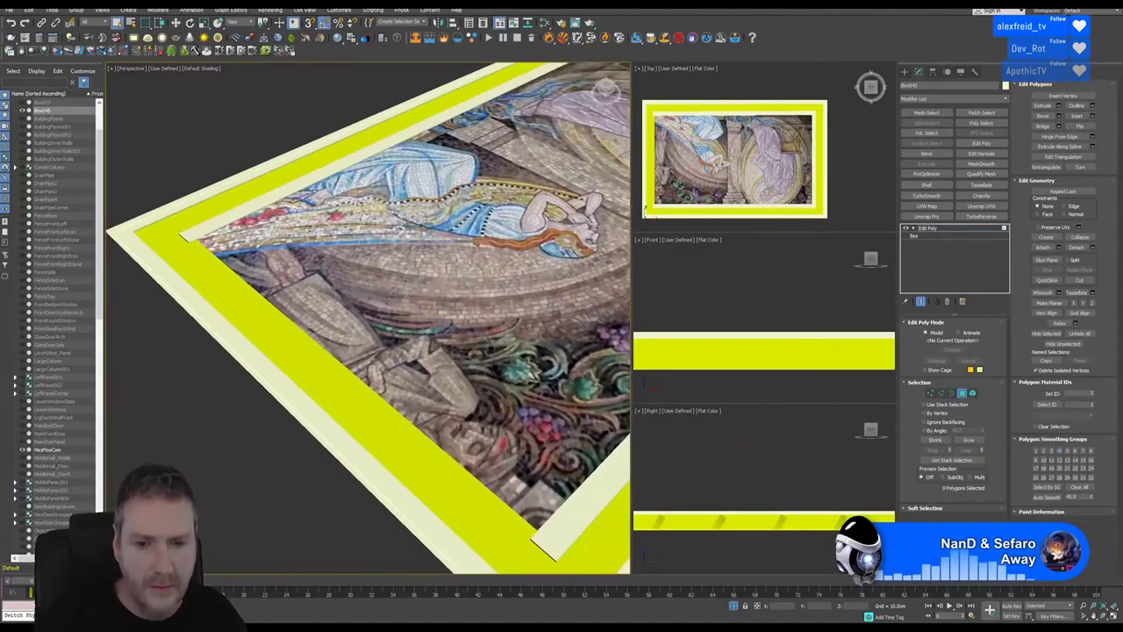
left_click(1104, 616)
left_click_drag(377, 339, 461, 334)
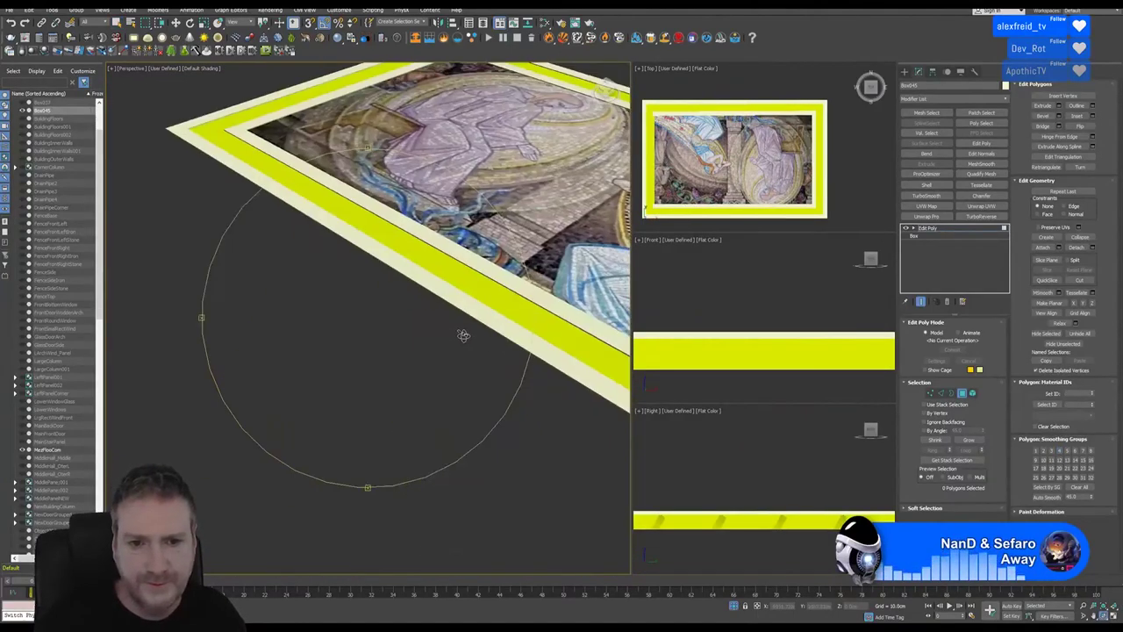
scroll(459, 335, "down", 7)
middle_click_drag(480, 324, 370, 328)
scroll(536, 308, "up", 10)
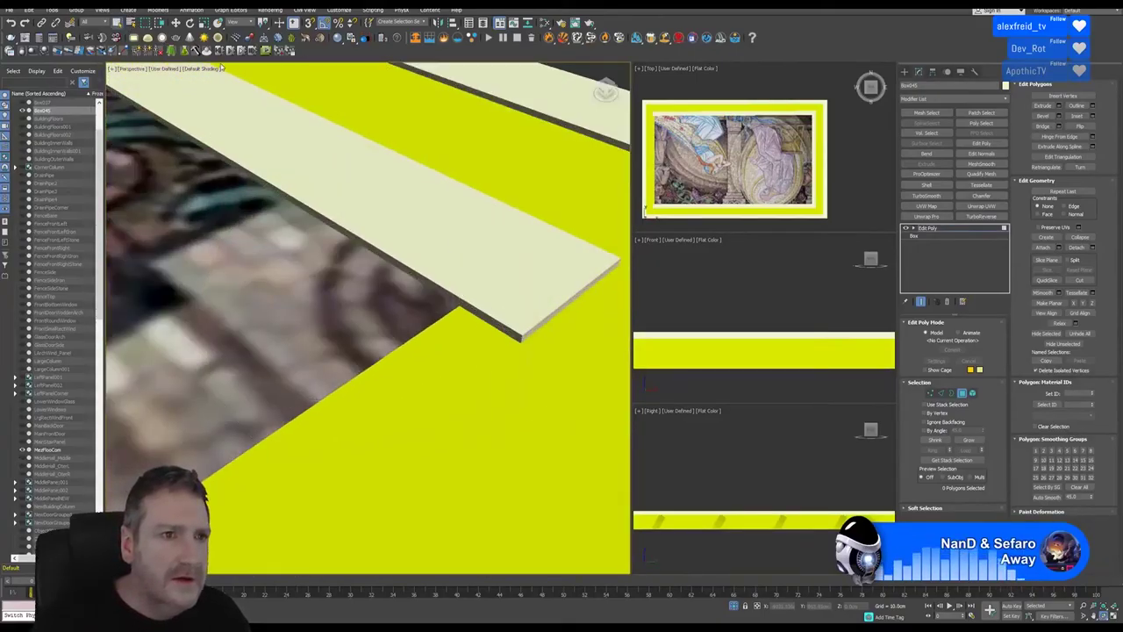
left_click(484, 323)
left_click(483, 320)
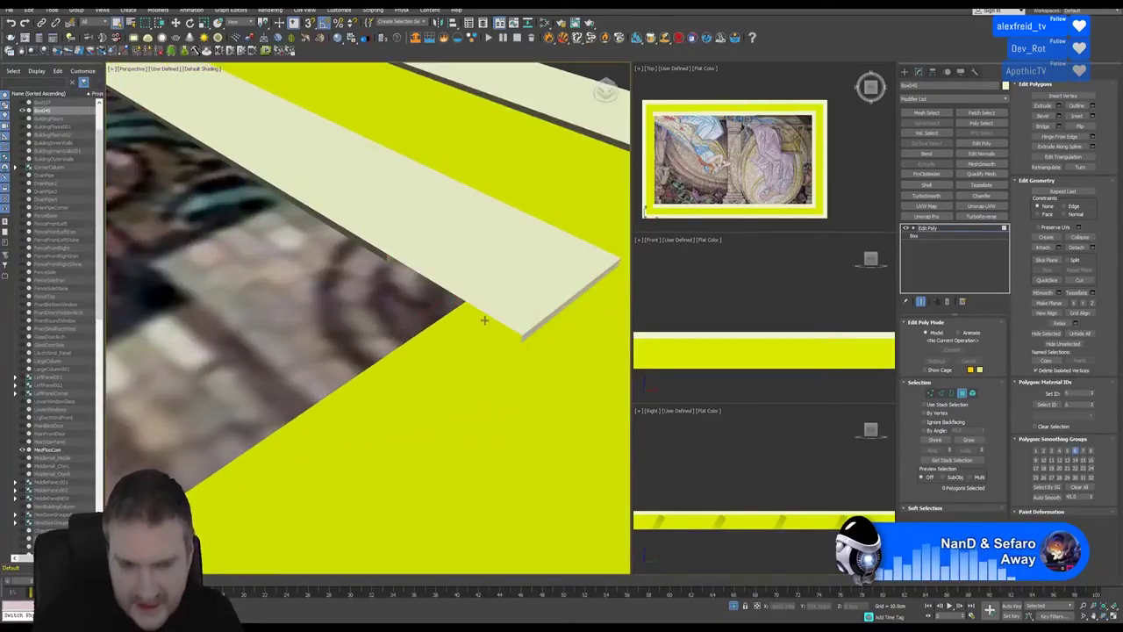
Step: Select both open borders at the ends of the last short side and bridge them to close the inner trim
left_click(951, 394)
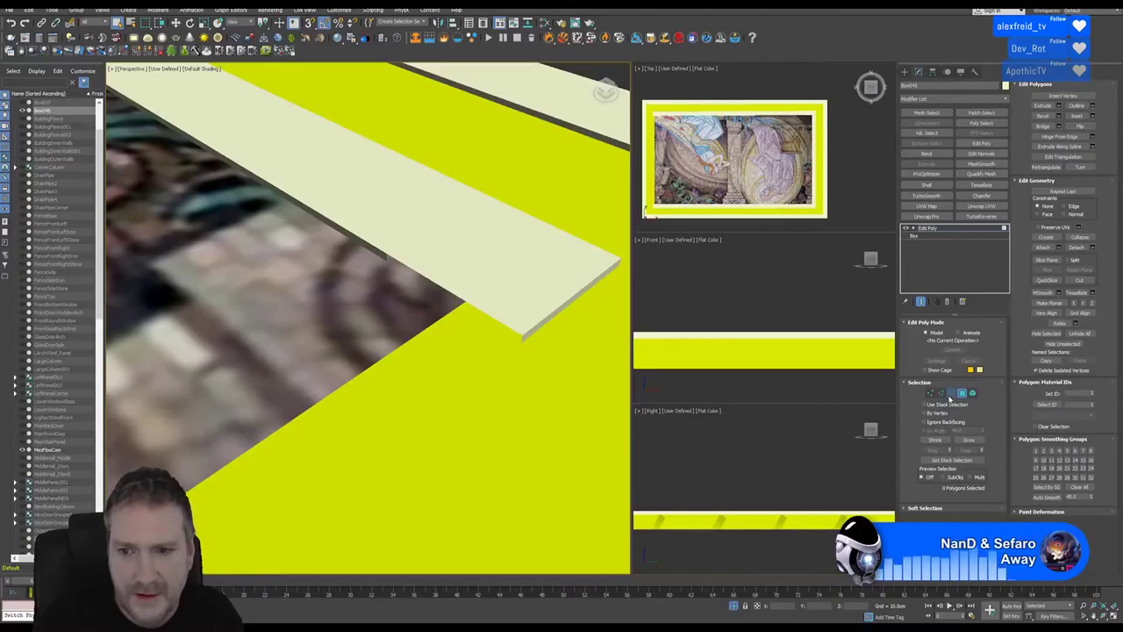
left_click(489, 314)
scroll(377, 408, "down", 5)
scroll(376, 408, "down", 5)
middle_click_drag(307, 457, 487, 367)
scroll(294, 541, "up", 4)
left_click(295, 540)
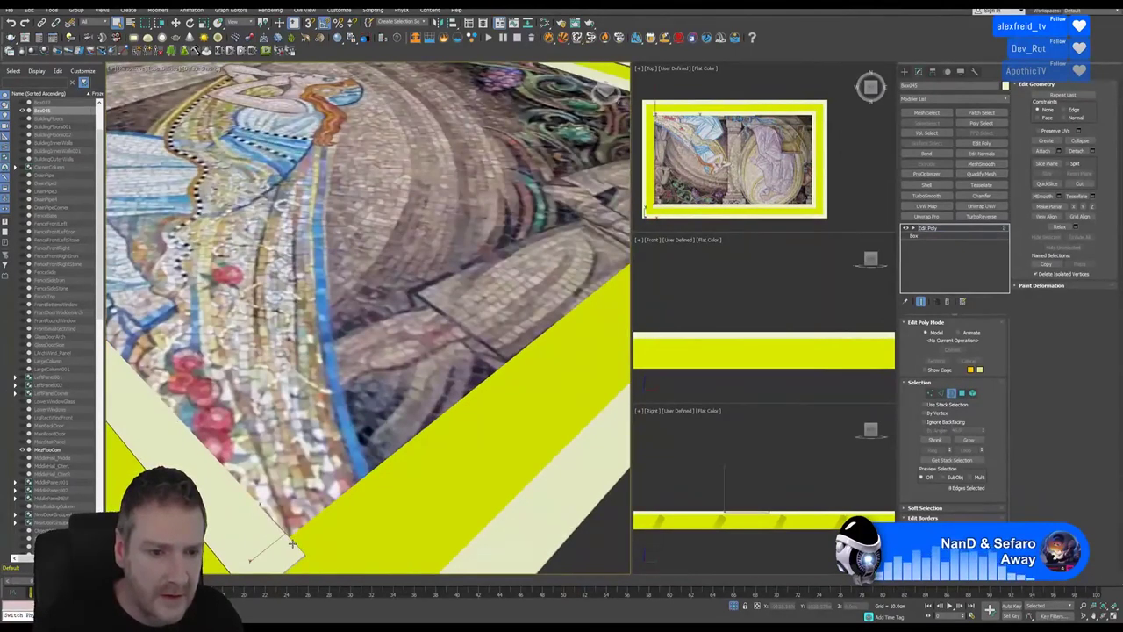
left_click(949, 550)
left_click(372, 376)
scroll(356, 449, "down", 6)
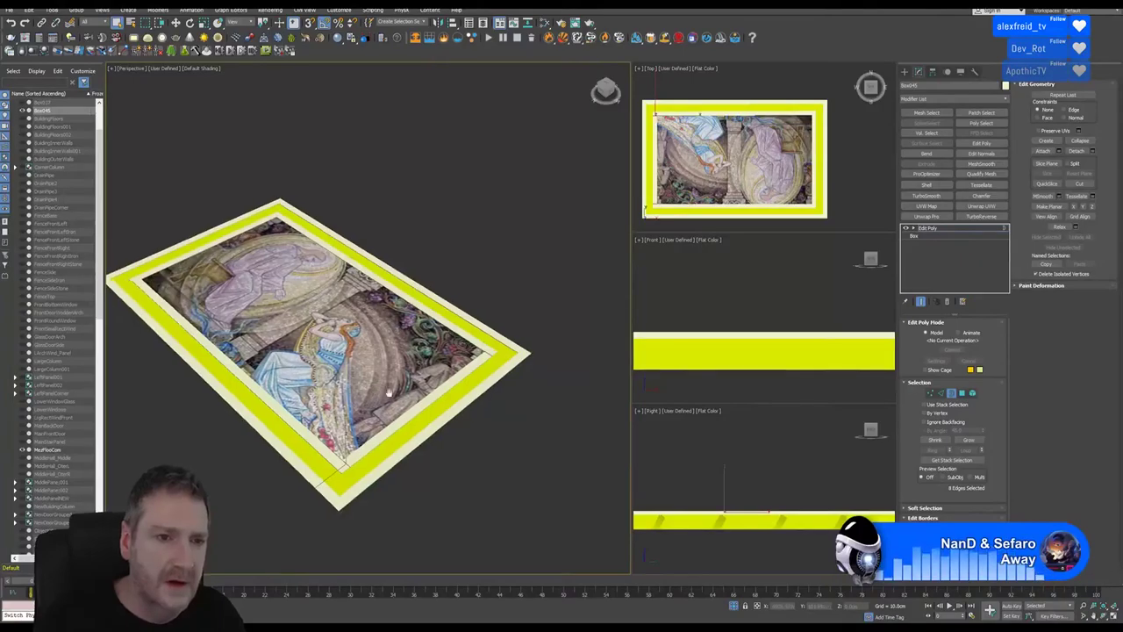
middle_click_drag(389, 393, 440, 400)
Step: Try assigning the BrassEdging material to the trim while border sub-object mode is still active
left_click(544, 24)
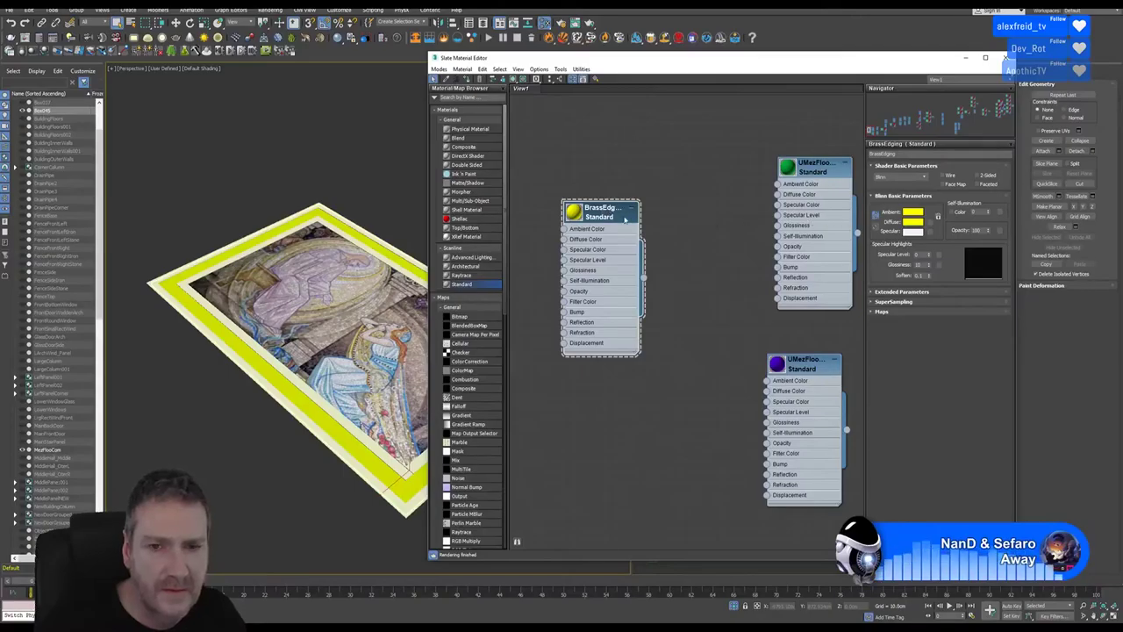
right_click(614, 213)
left_click(626, 227)
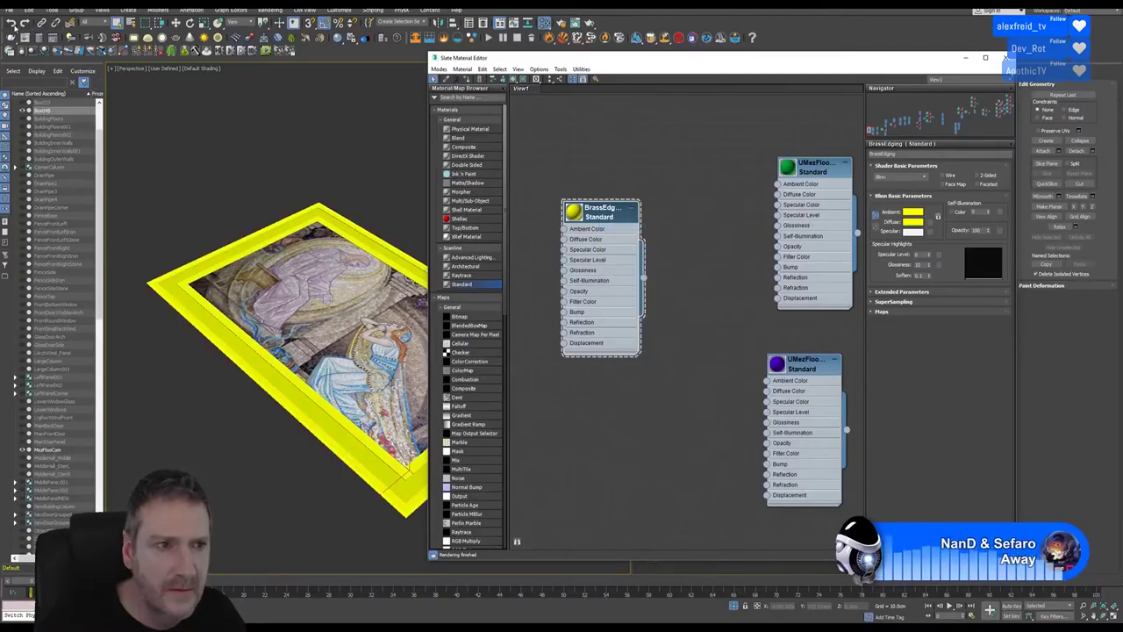
left_click(13, 25)
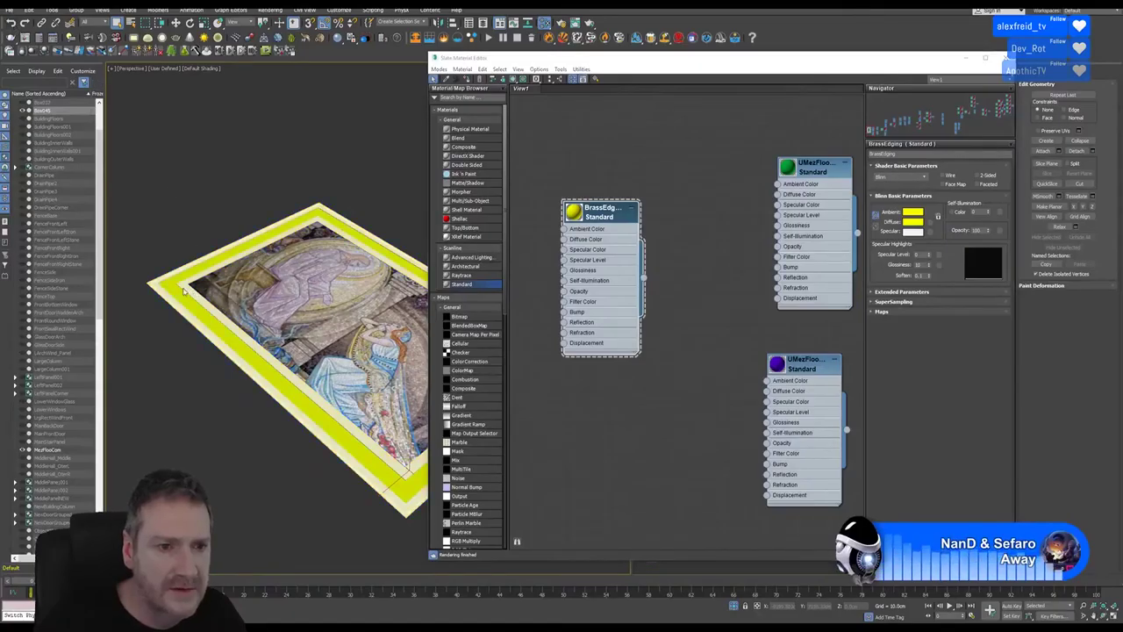
scroll(208, 319, "up", 4)
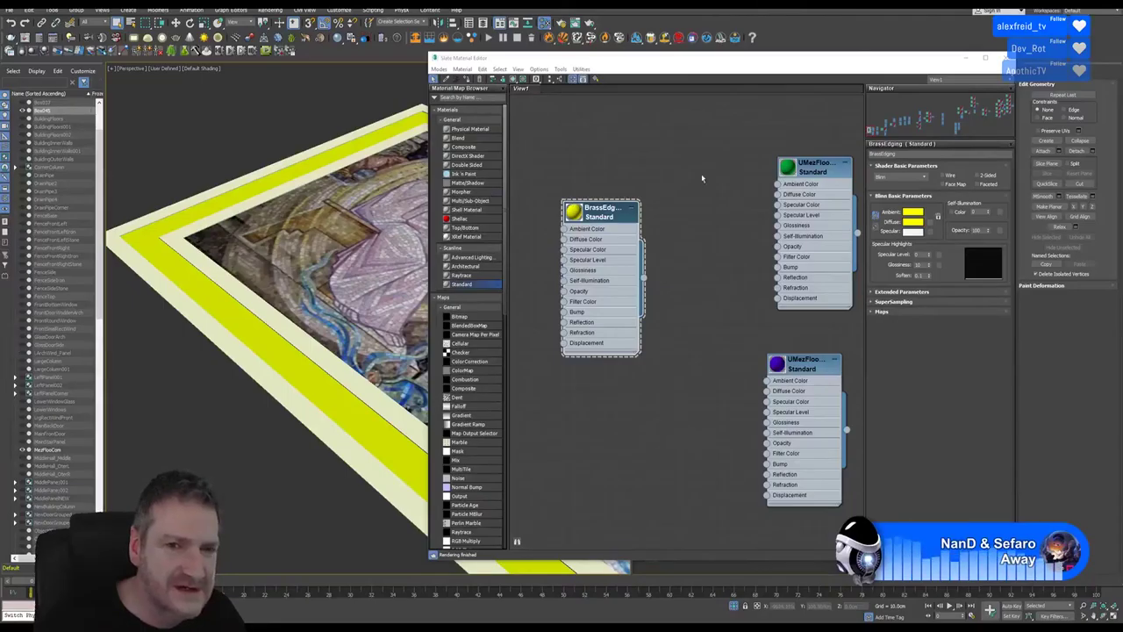
left_click(1005, 58)
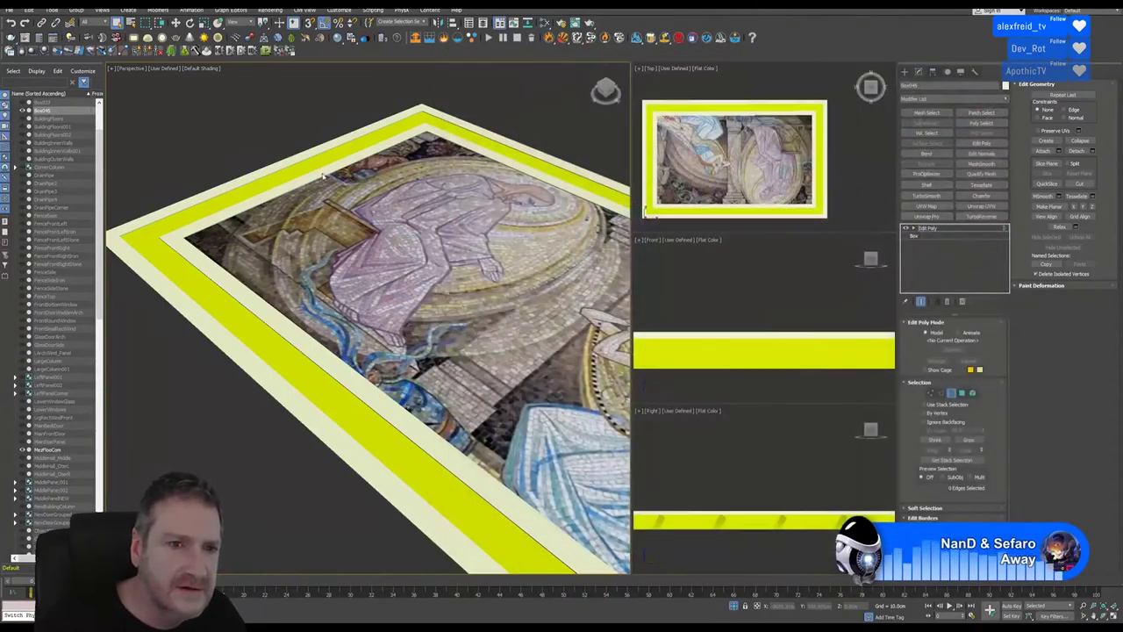
Step: Leave border sub-object mode and assign the BrassEdging material to the whole trim object
middle_click_drag(747, 169, 766, 160)
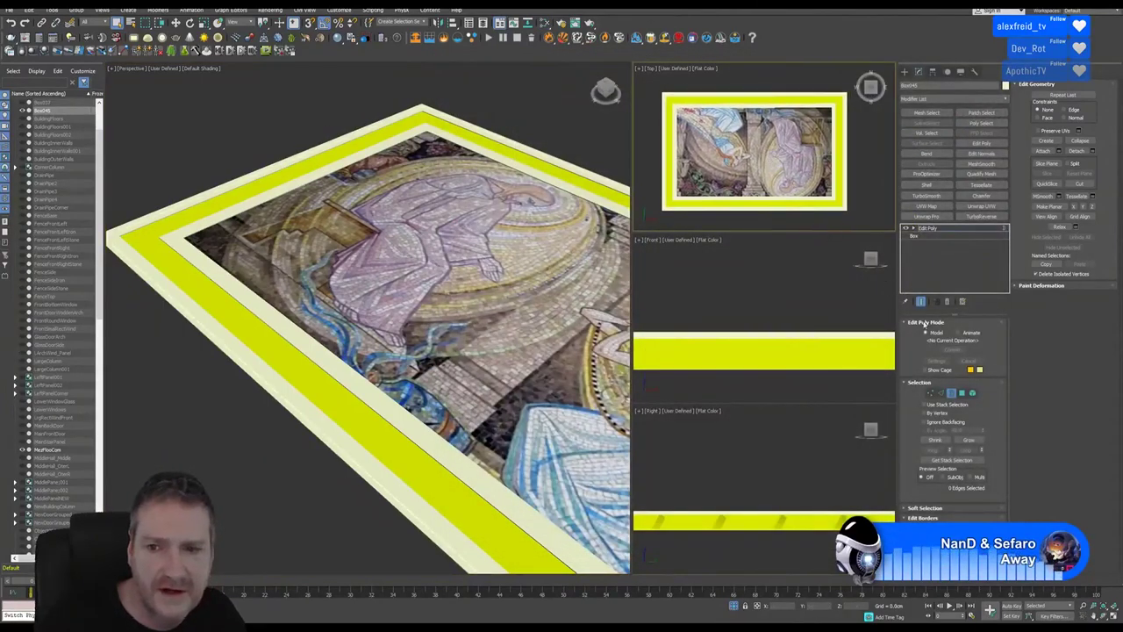
left_click(951, 393)
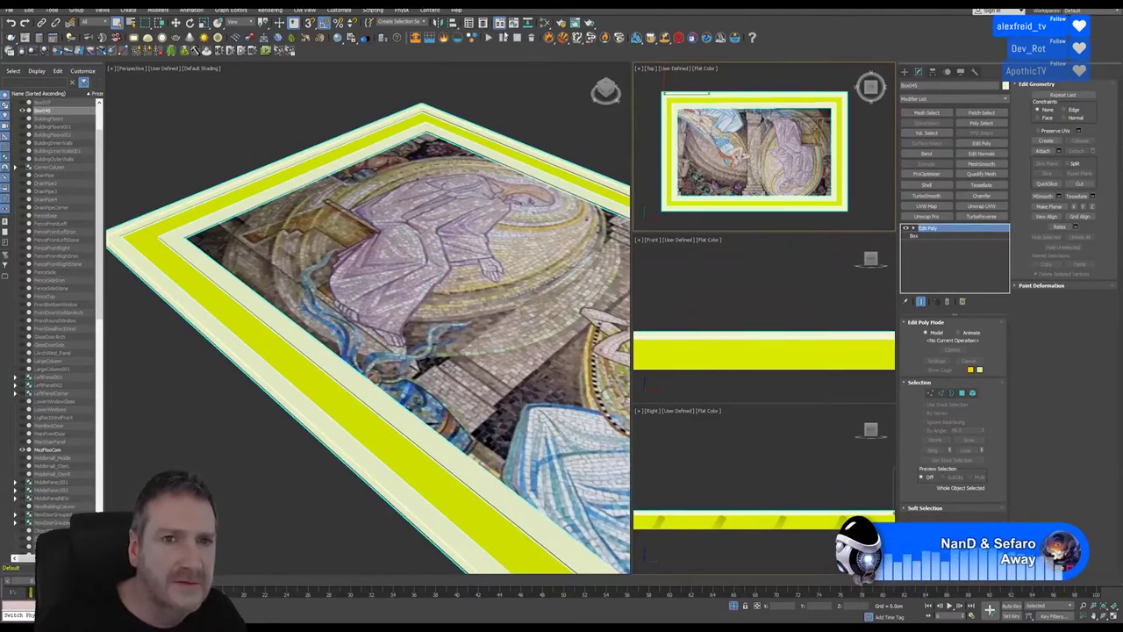
left_click(544, 23)
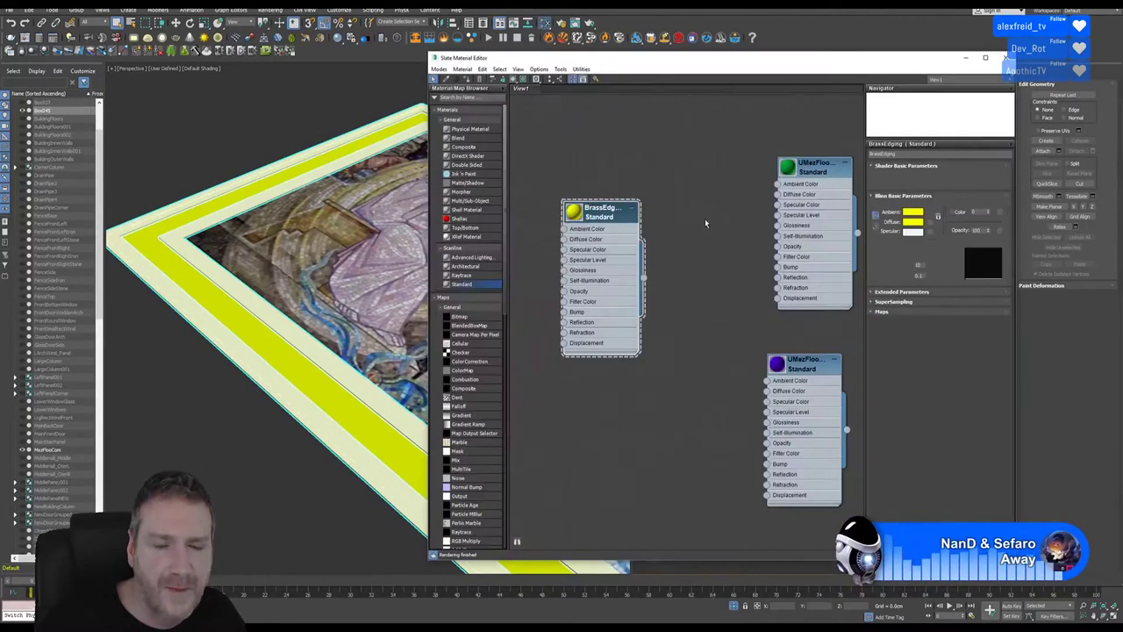
right_click(614, 227)
left_click(648, 227)
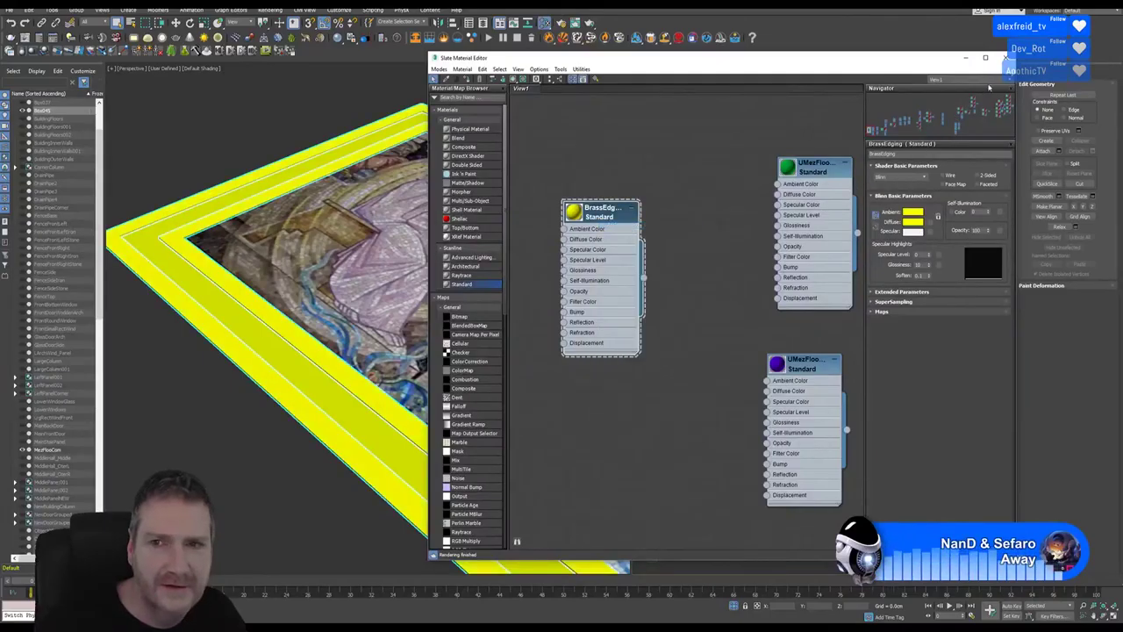
left_click(1001, 58)
middle_click_drag(345, 397, 327, 382)
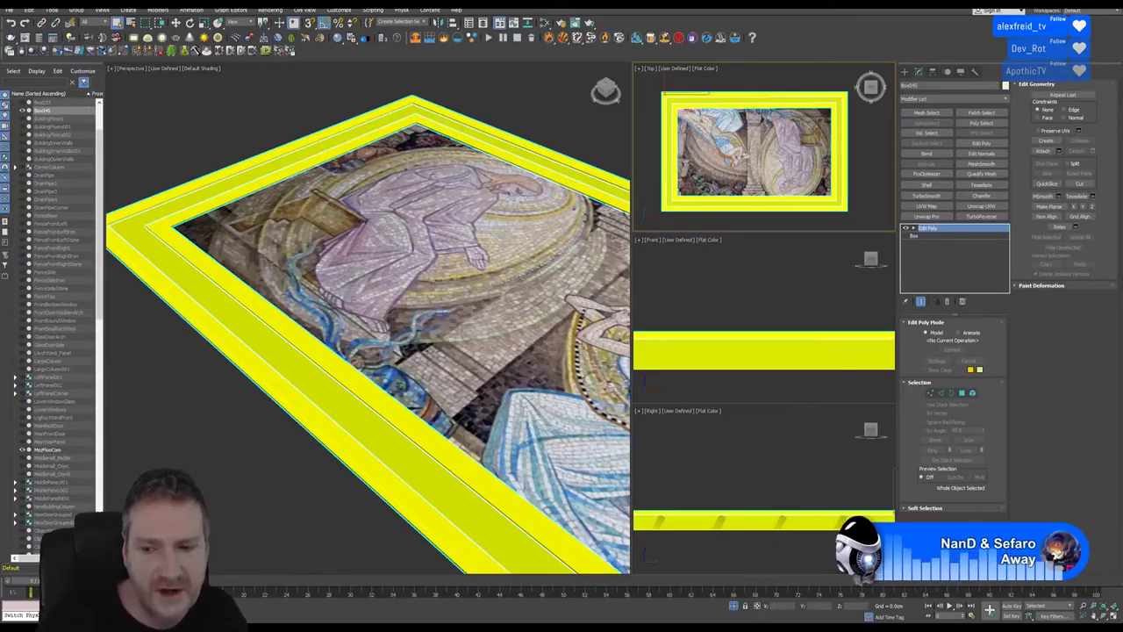
Step: Maximize the Top view and select all edges of the trim object in edge sub-object mode
left_click(1114, 617)
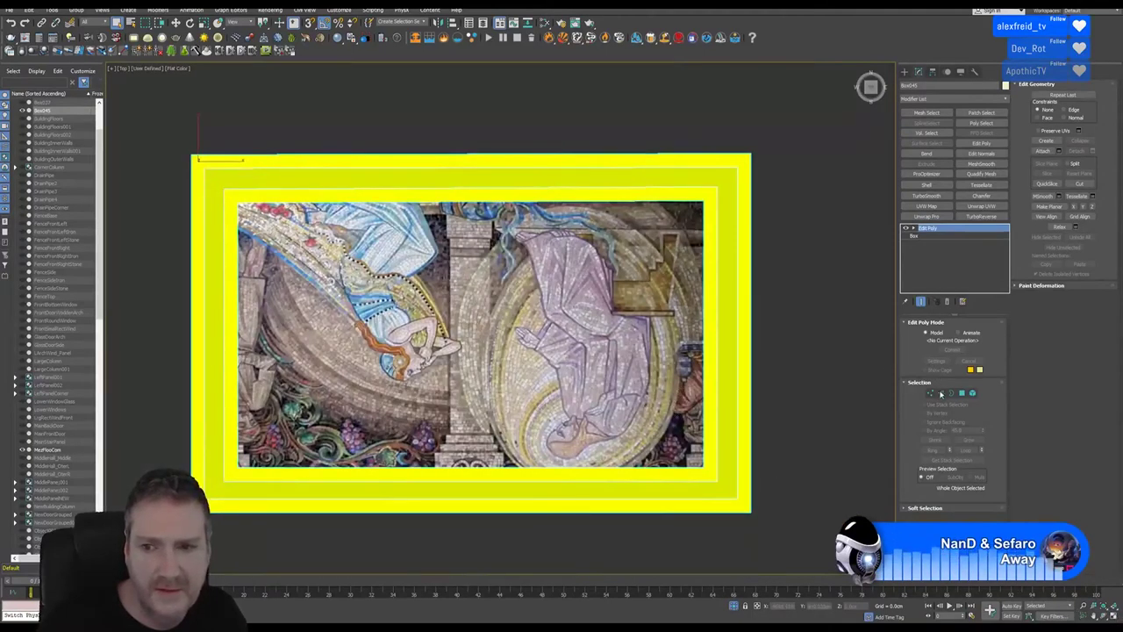
left_click(949, 396)
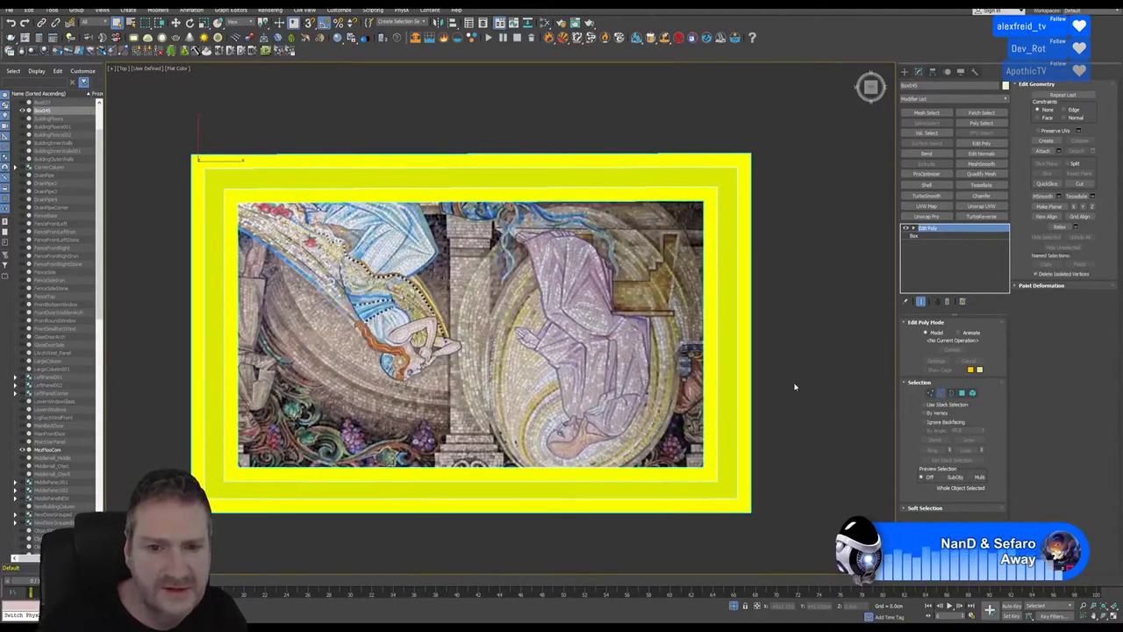
key("ctrl+a")
scroll(181, 485, "up", 3)
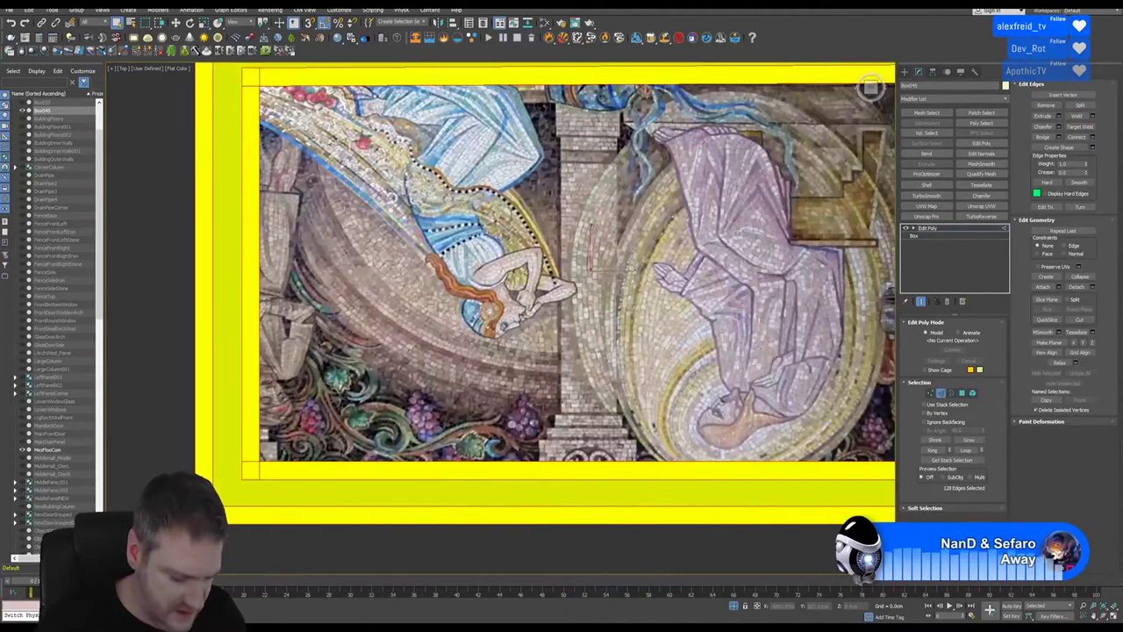
middle_click_drag(165, 210, 175, 288)
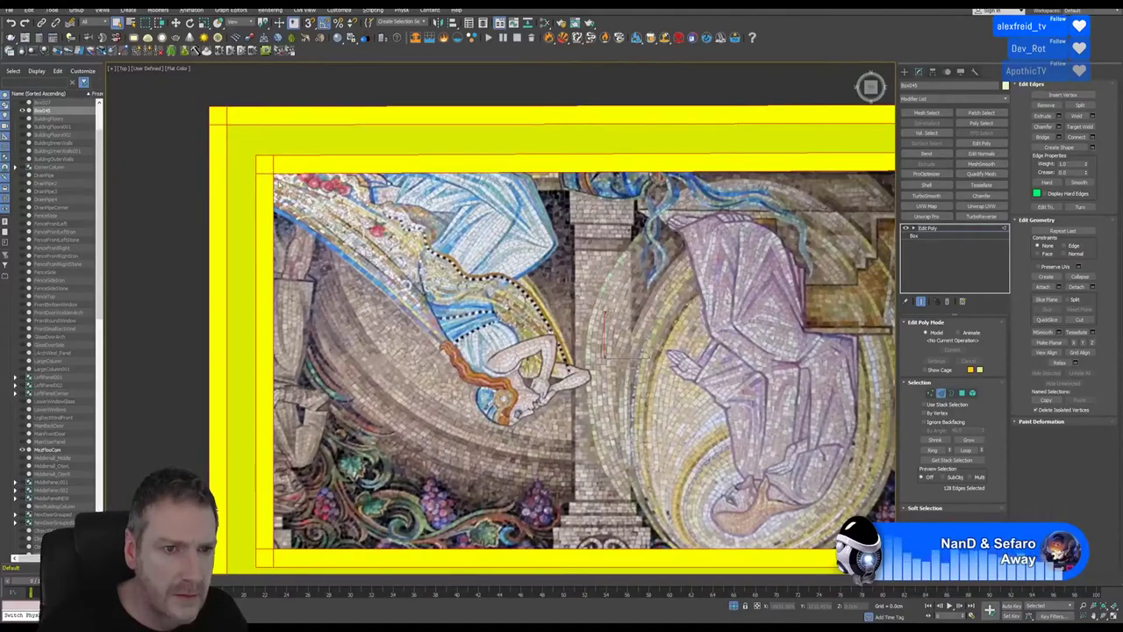
Step: Deselect the edges crossing the outer and inner trim strips at the frame's upper-left corner
scroll(246, 308, "down", 2)
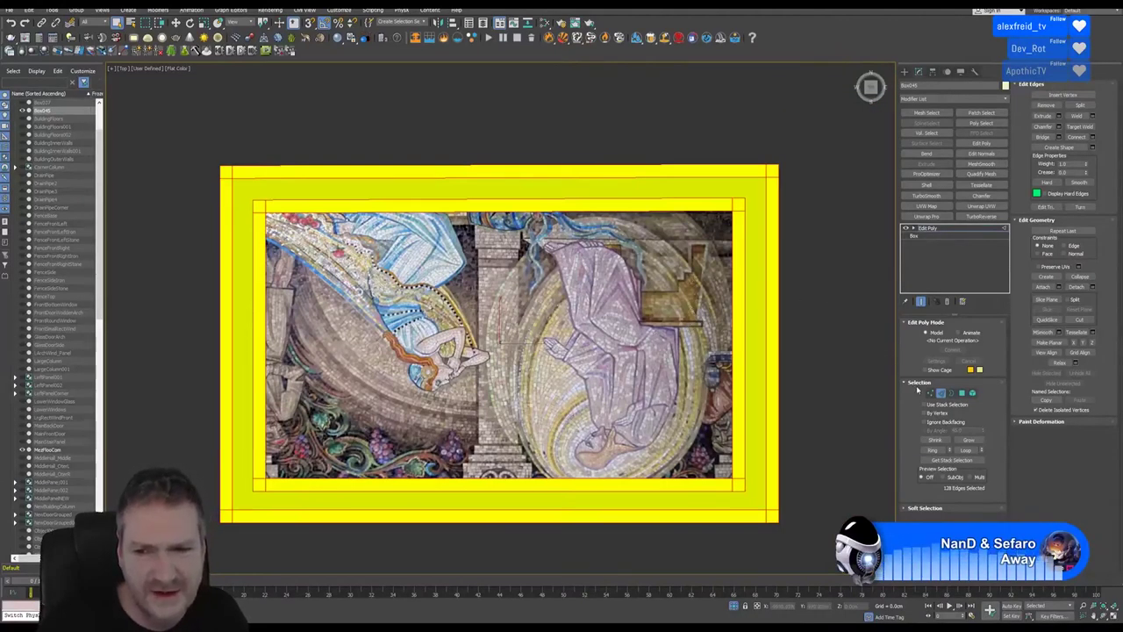
middle_click_drag(388, 210, 431, 233)
scroll(265, 195, "up", 5)
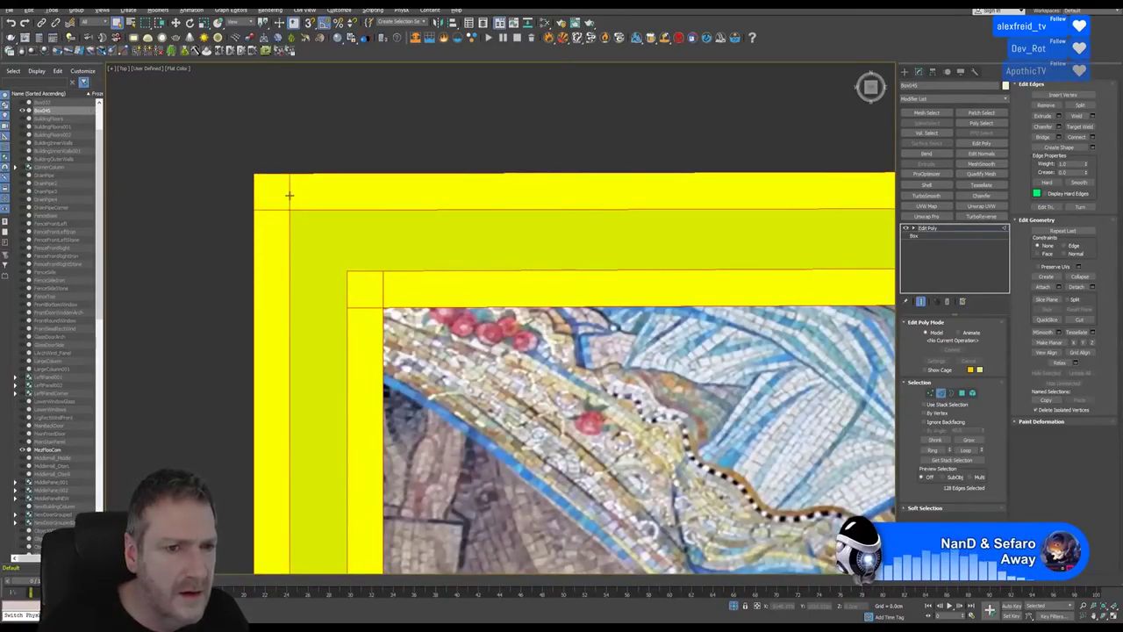
left_click(289, 194, "alt")
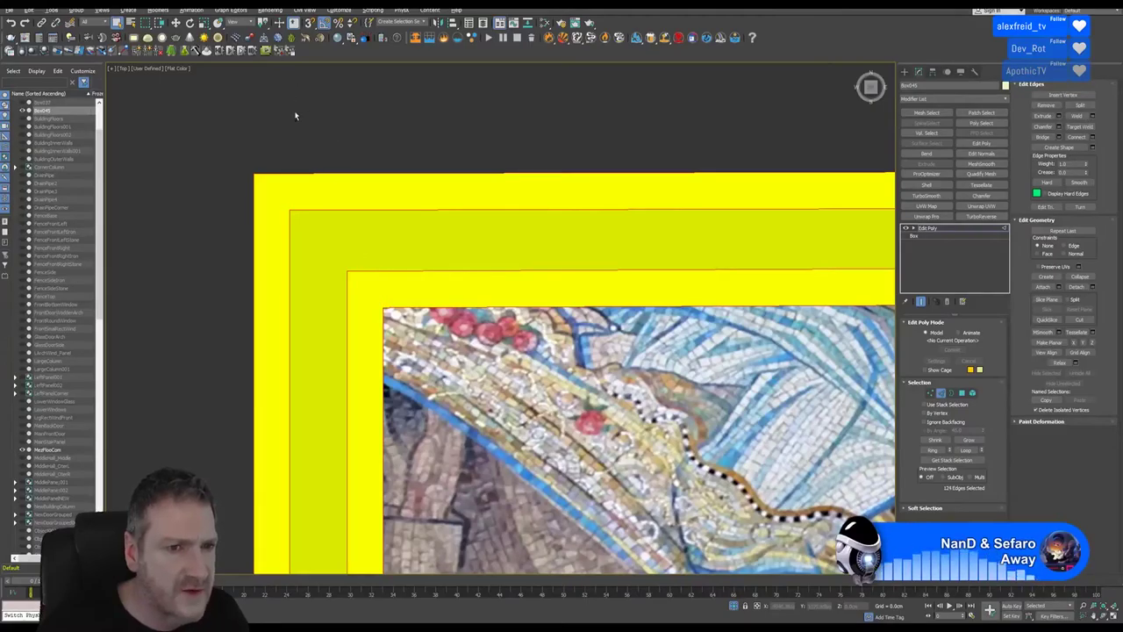
Step: Deselect the edges crossing the outer and inner trim strips at the frame's upper-right corner
middle_click_drag(702, 351, 338, 336)
scroll(775, 345, "down", 3)
middle_click_drag(776, 346, 284, 325)
scroll(620, 260, "up", 5)
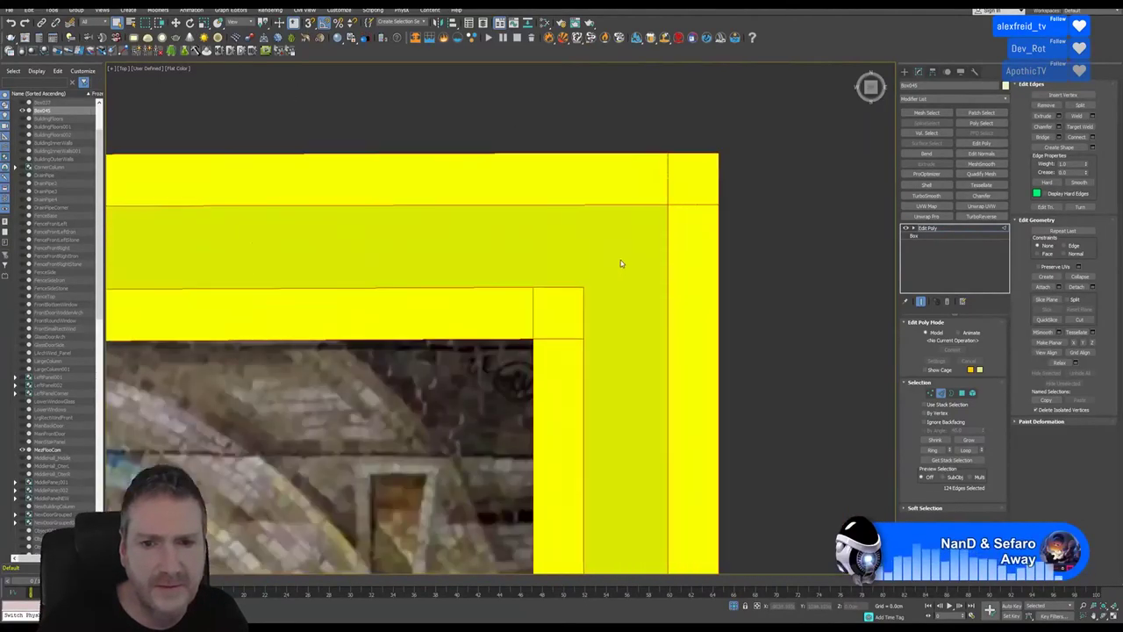
left_click(564, 339, "alt")
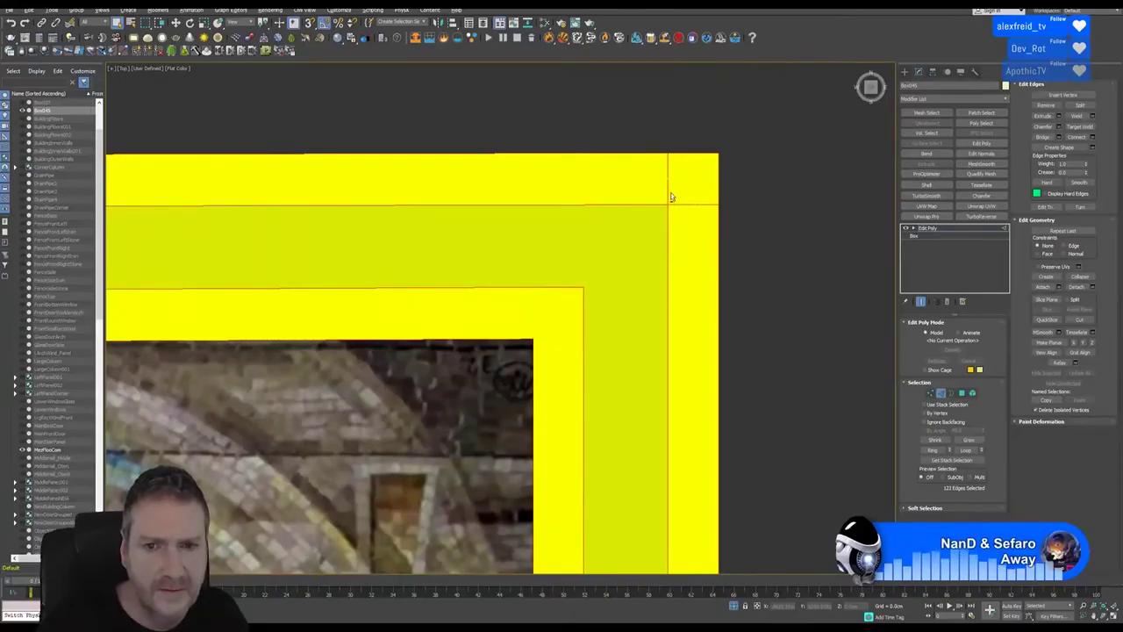
left_click(667, 191, "alt")
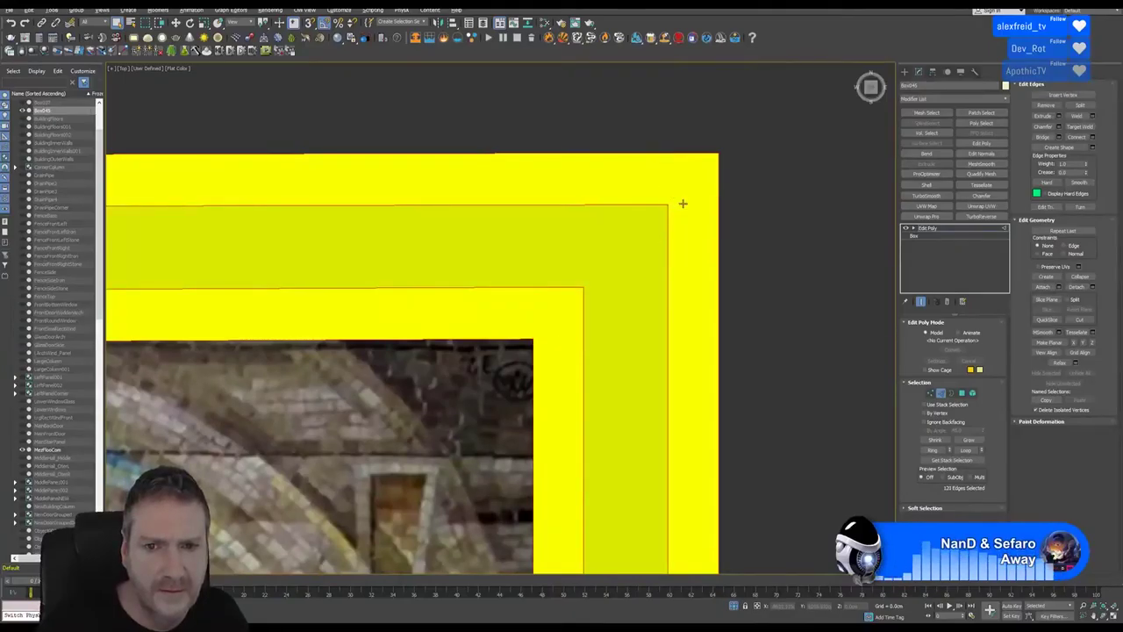
Step: Deselect the edges crossing the outer and inner trim strips at the frame's lower-right corner
scroll(645, 347, "down", 7)
middle_click_drag(626, 365, 632, 88)
scroll(675, 371, "up", 5)
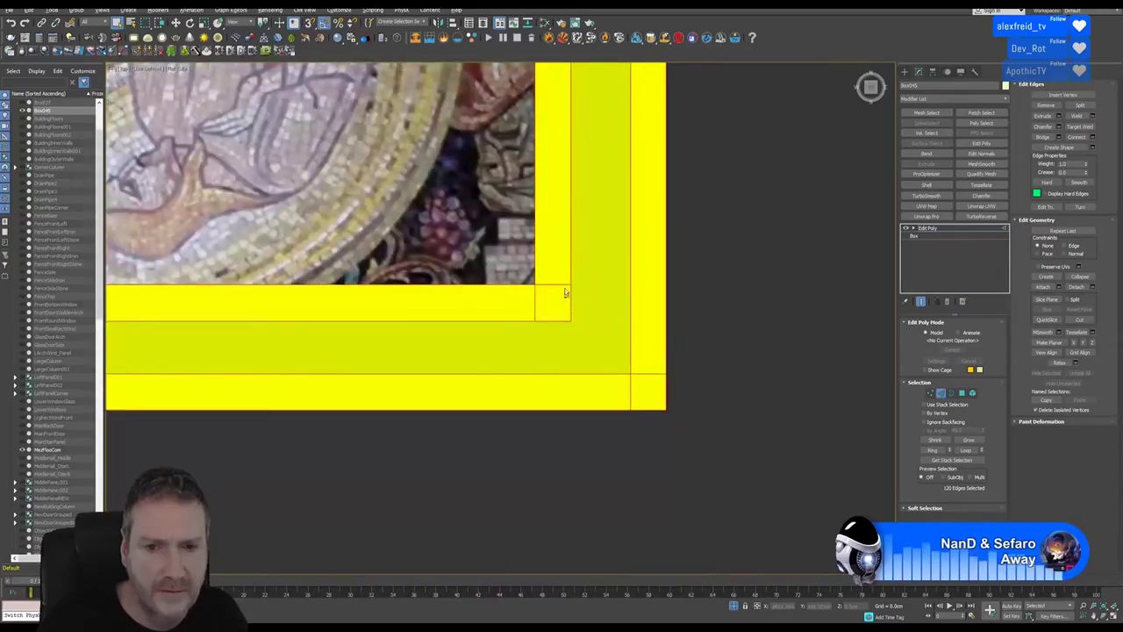
left_click(651, 373, "alt")
left_click(630, 389, "alt")
Step: Deselect the remaining edges crossing the outer trim strip at the frame's lower-left corner
scroll(523, 436, "down", 6)
middle_click_drag(257, 436, 401, 420)
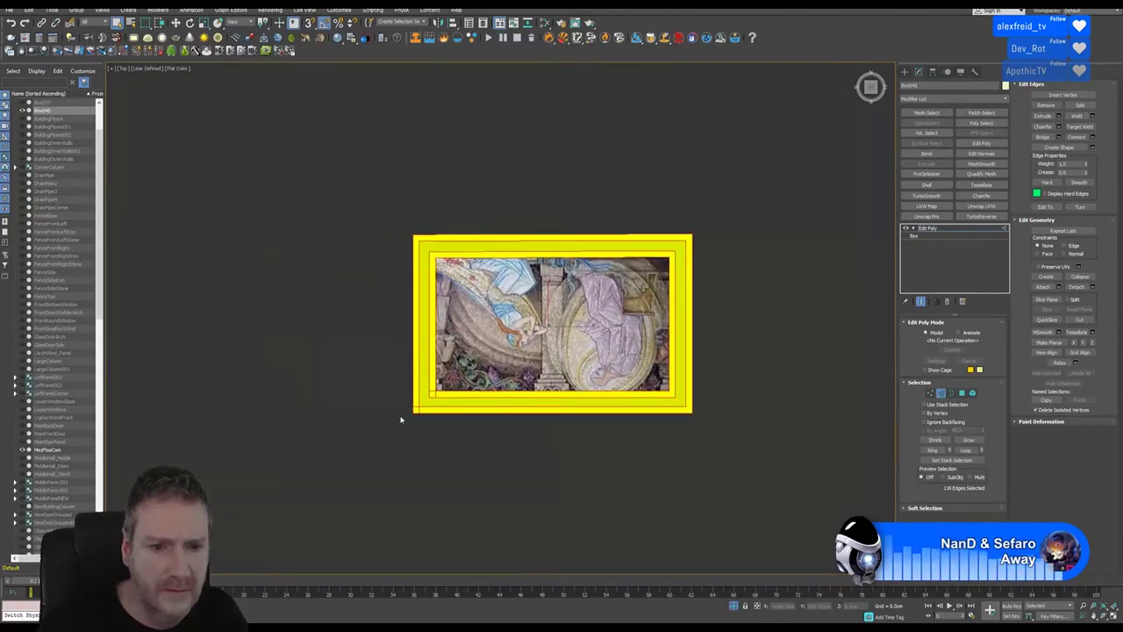
scroll(426, 390, "up", 5)
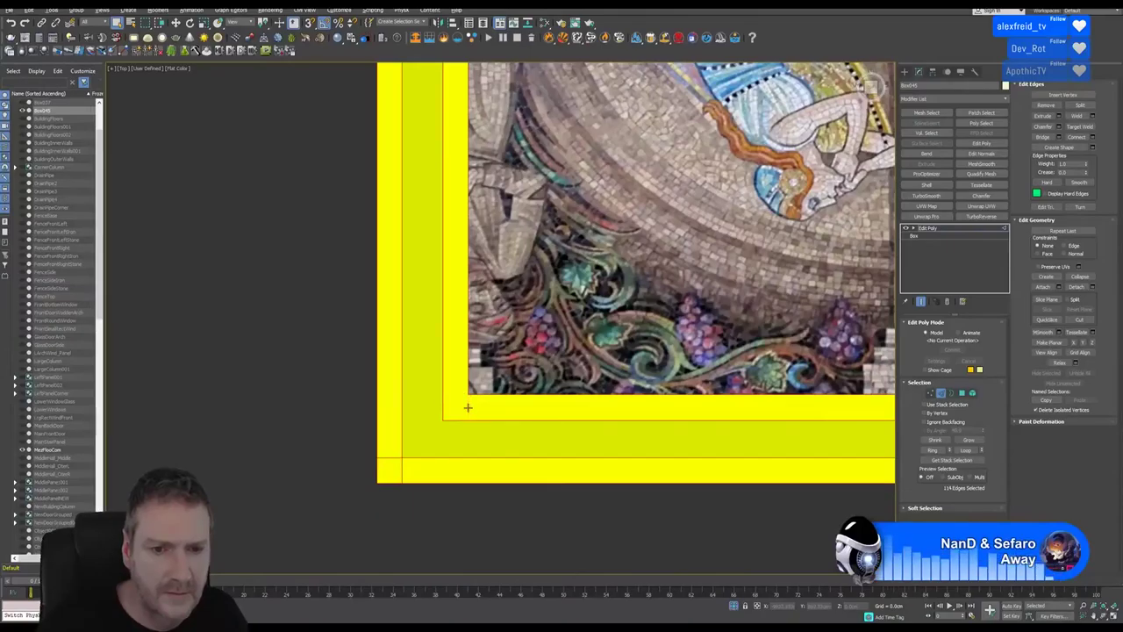
left_click(389, 457, "alt")
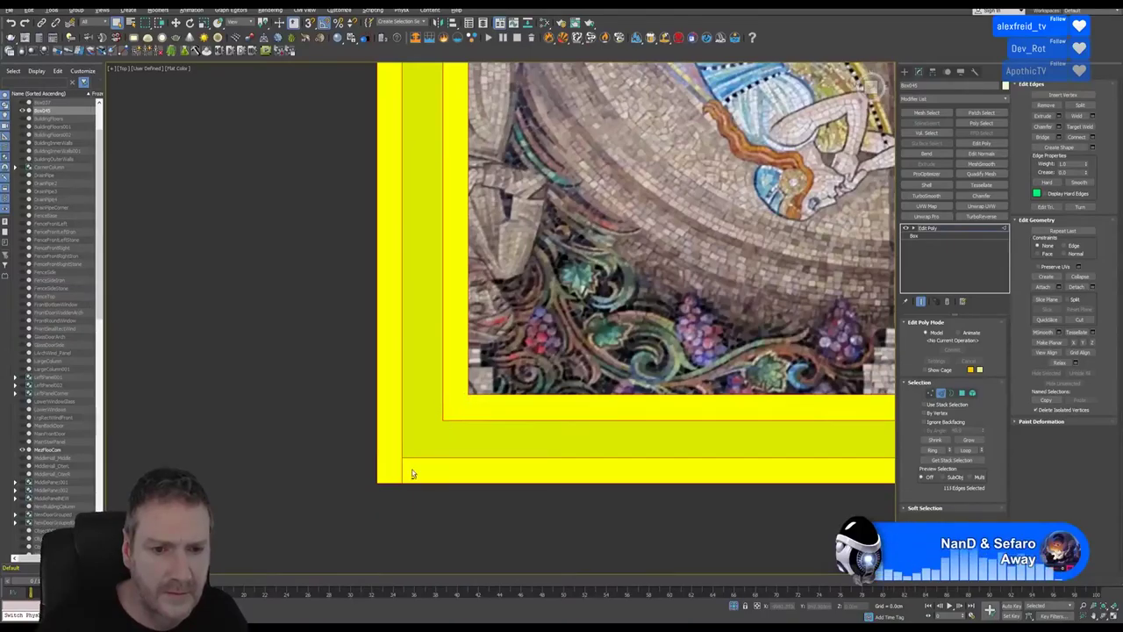
left_click(402, 468, "alt")
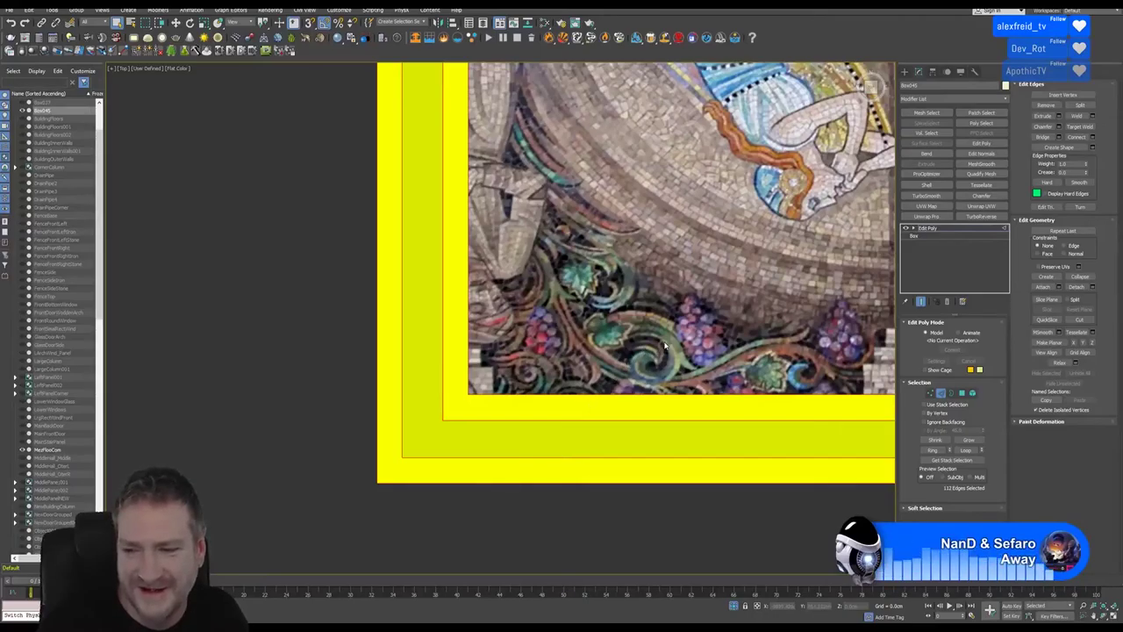
key("z")
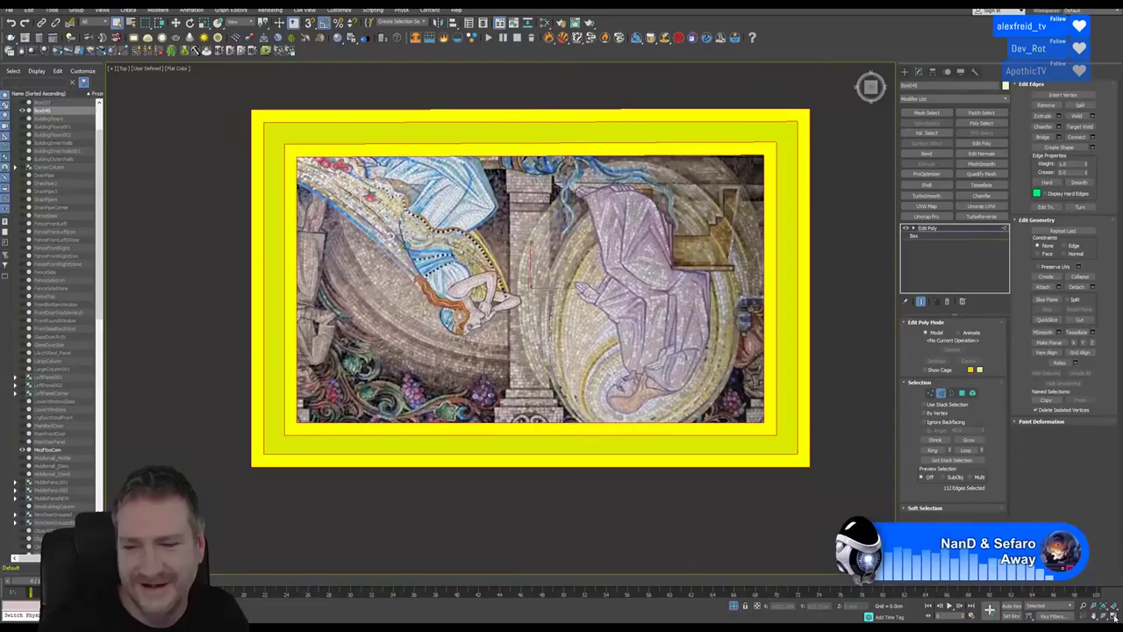
Step: Switch from the Top view to a maximized Front view showing the full width of the trim frame edge-on
left_click(1114, 618)
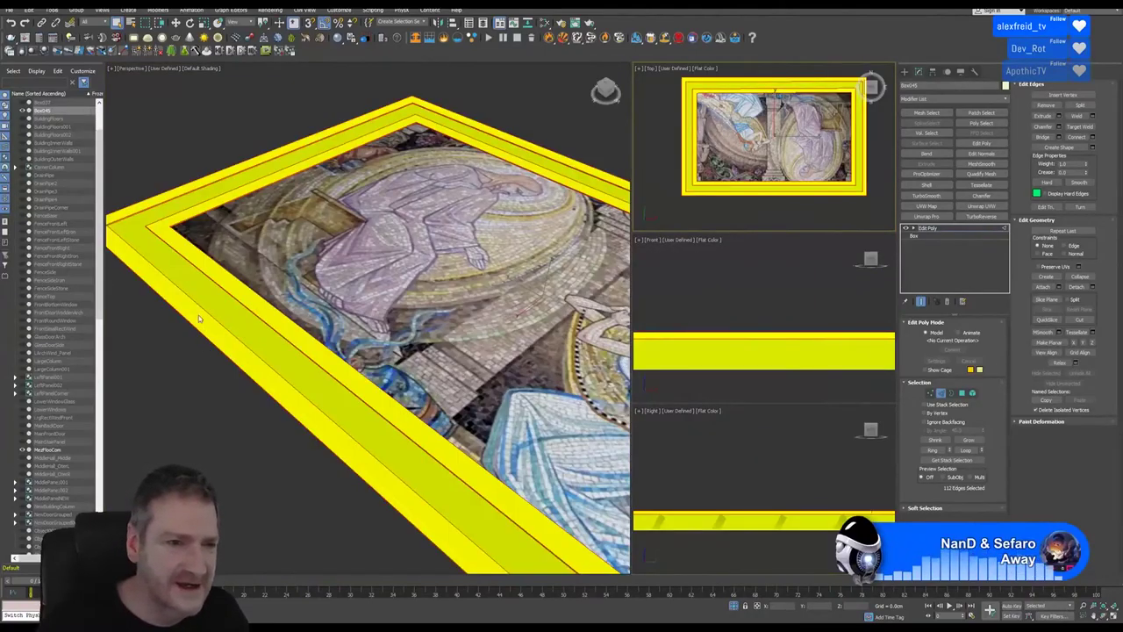
middle_click_drag(198, 315, 331, 226, "alt")
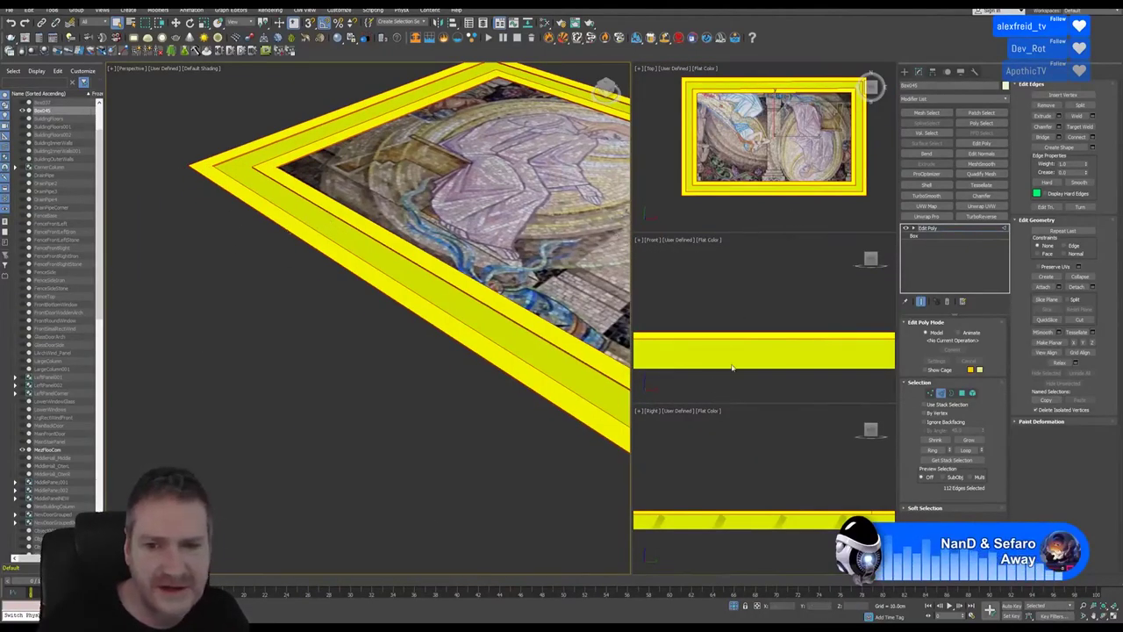
middle_click_drag(776, 356, 776, 336)
left_click(1114, 618)
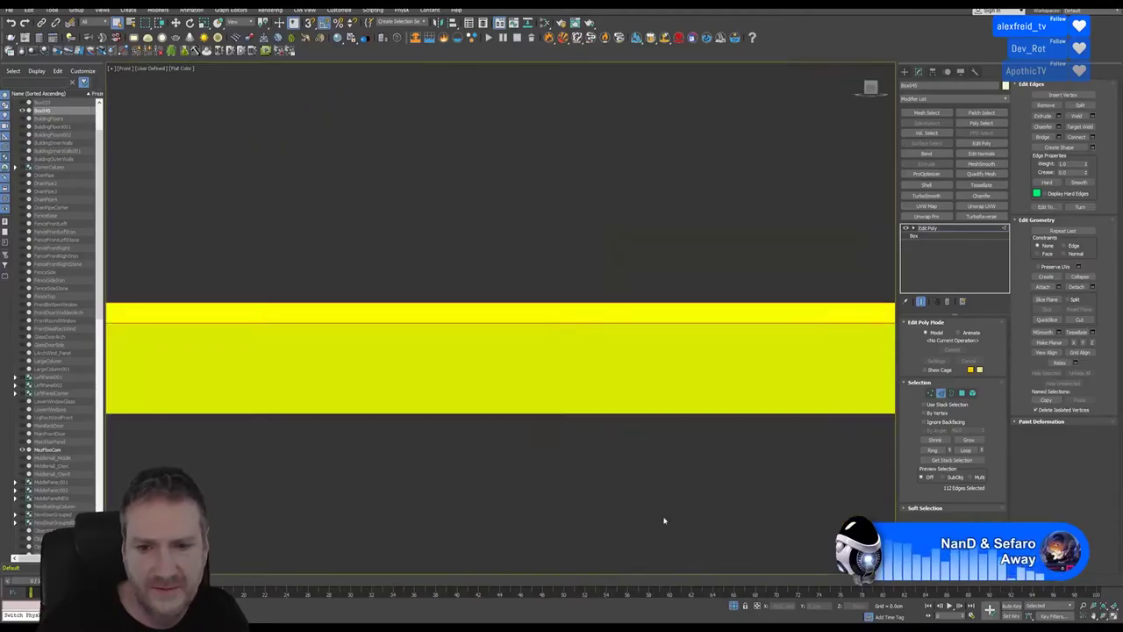
scroll(524, 470, "down", 4)
middle_click_drag(471, 464, 589, 431)
scroll(579, 437, "down", 2)
scroll(589, 431, "down", 2)
middle_click_drag(497, 433, 654, 424)
scroll(584, 431, "down", 2)
scroll(628, 435, "down", 2)
middle_click_drag(556, 444, 660, 416)
scroll(649, 418, "down", 1)
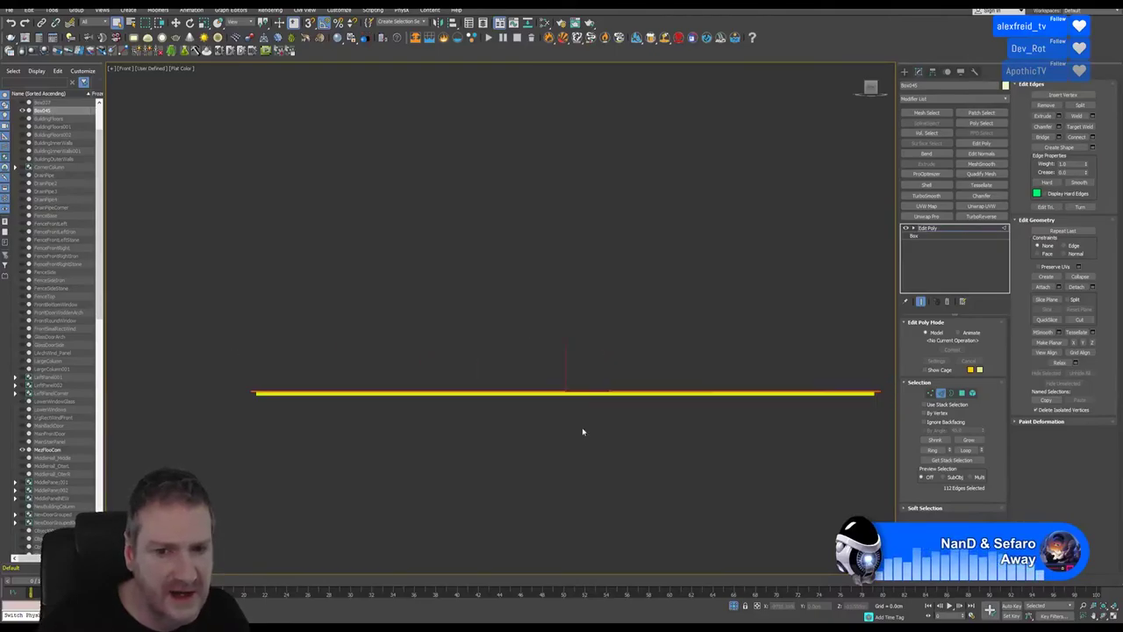
middle_click_drag(515, 441, 466, 444)
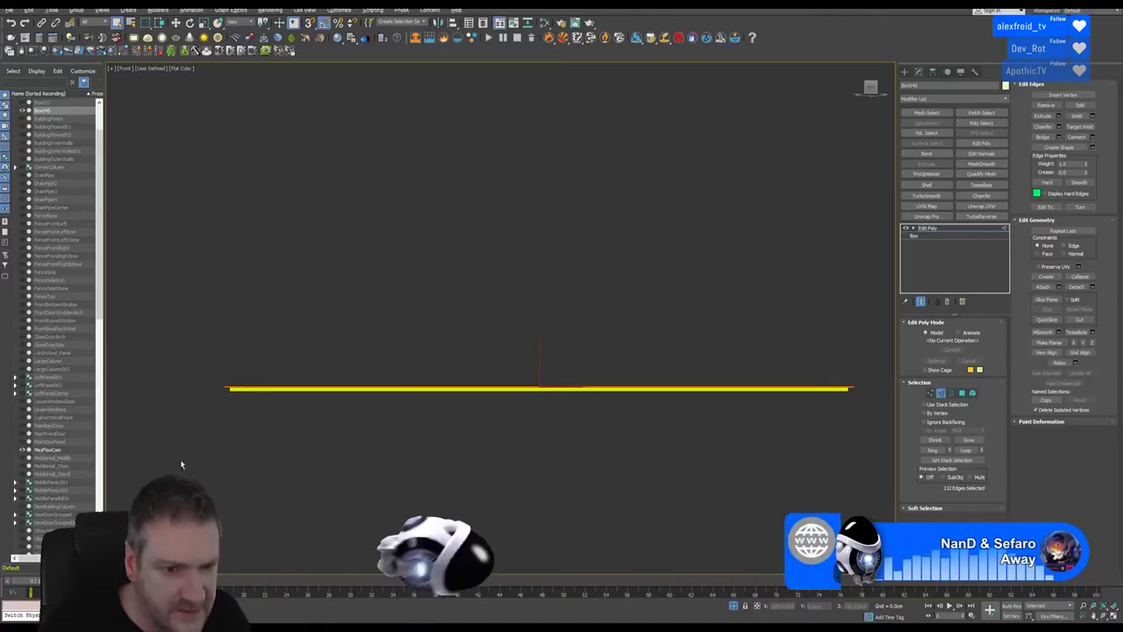
Step: Deselect the frame's lower edges across its full width in the Front view, keeping the upper trim edges selected
left_click_drag(187, 470, 889, 388)
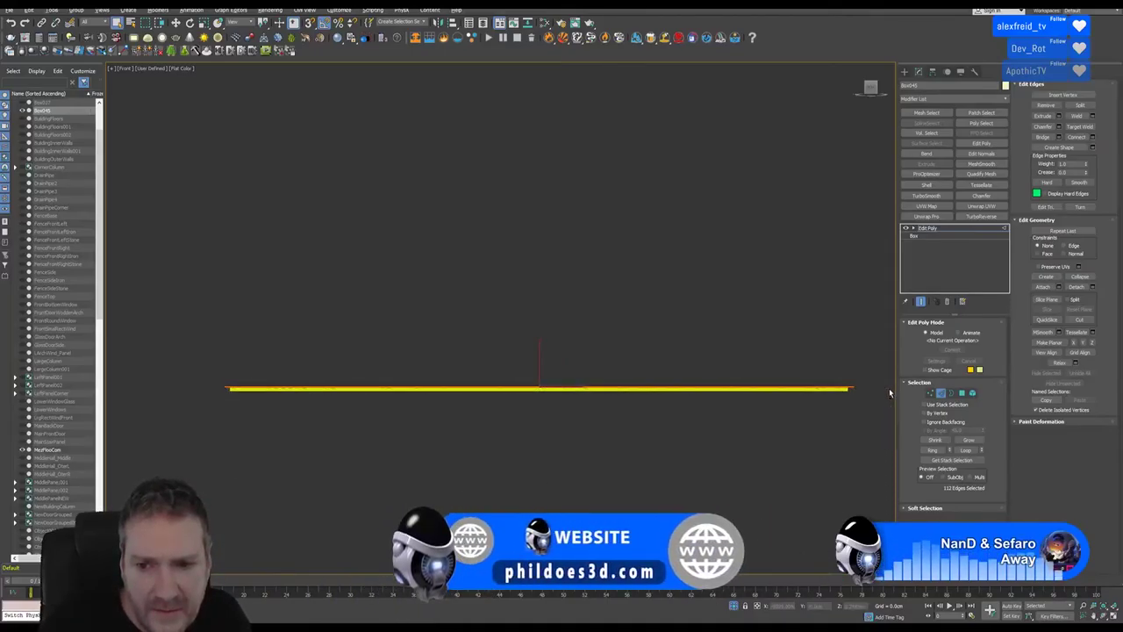
scroll(212, 397, "up", 1)
scroll(247, 377, "up", 5)
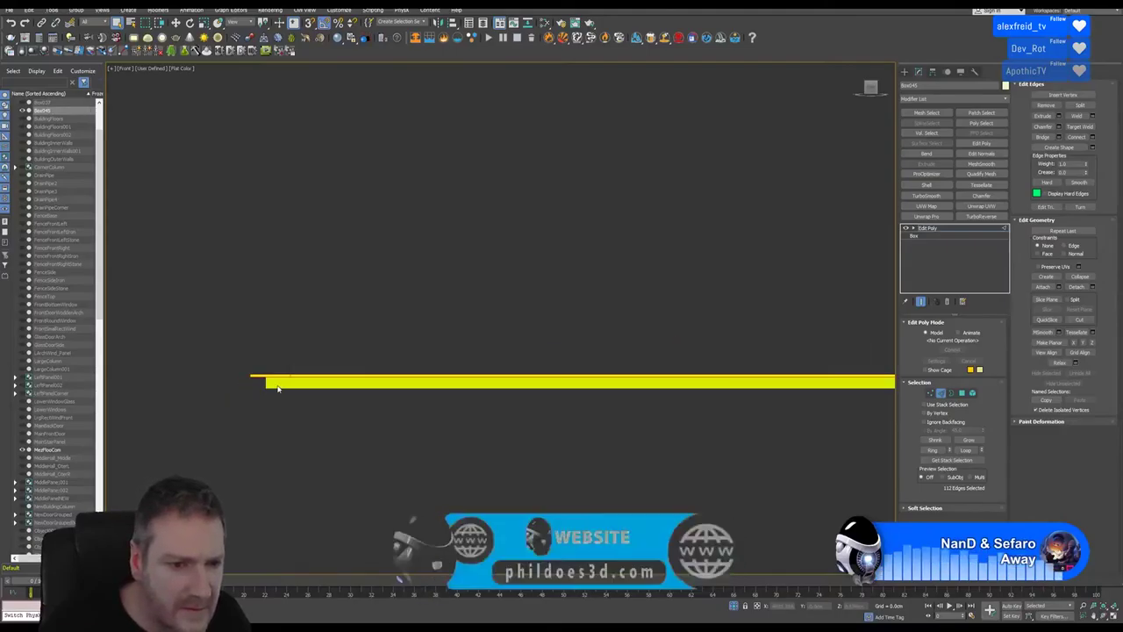
scroll(252, 369, "down", 7)
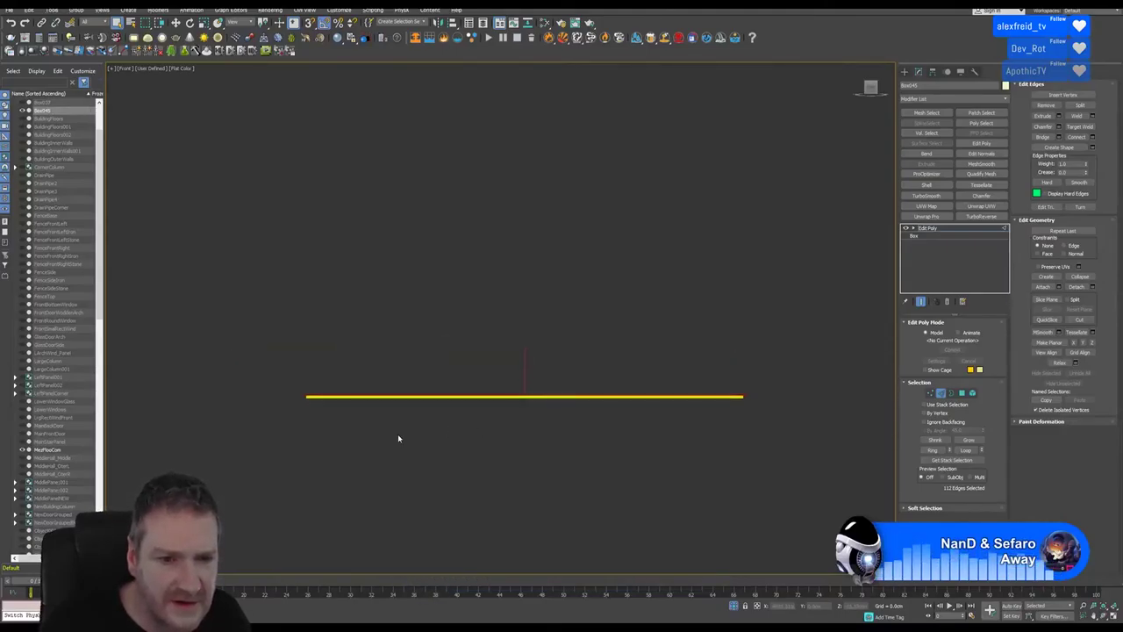
scroll(391, 433, "up", 3)
middle_click_drag(378, 431, 294, 432)
scroll(299, 431, "down", 2)
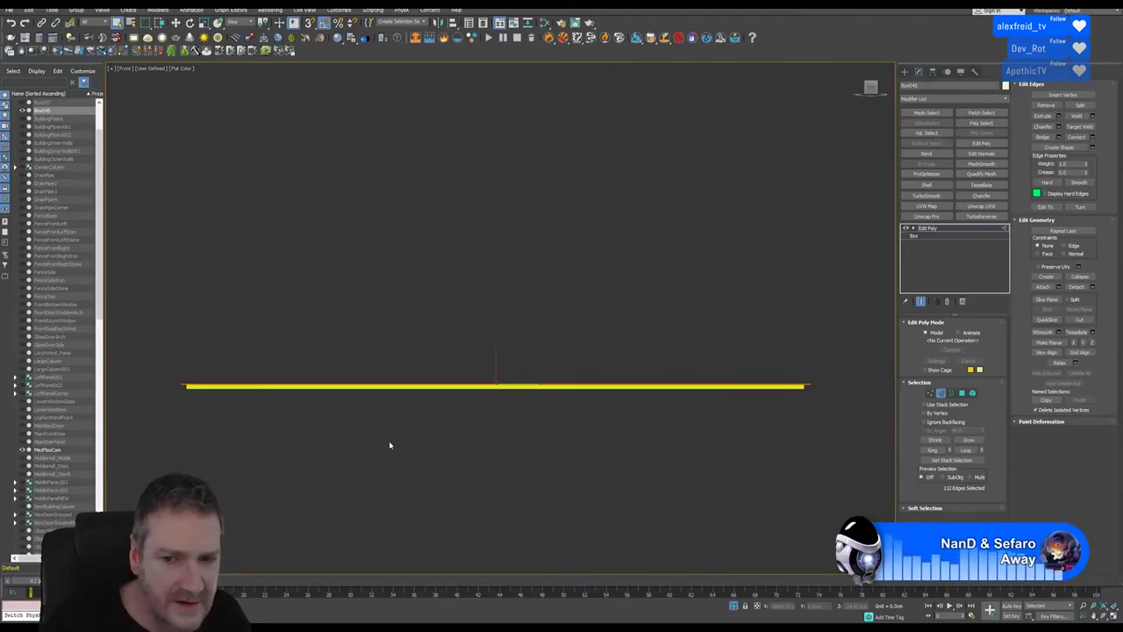
left_click_drag(149, 447, 839, 389)
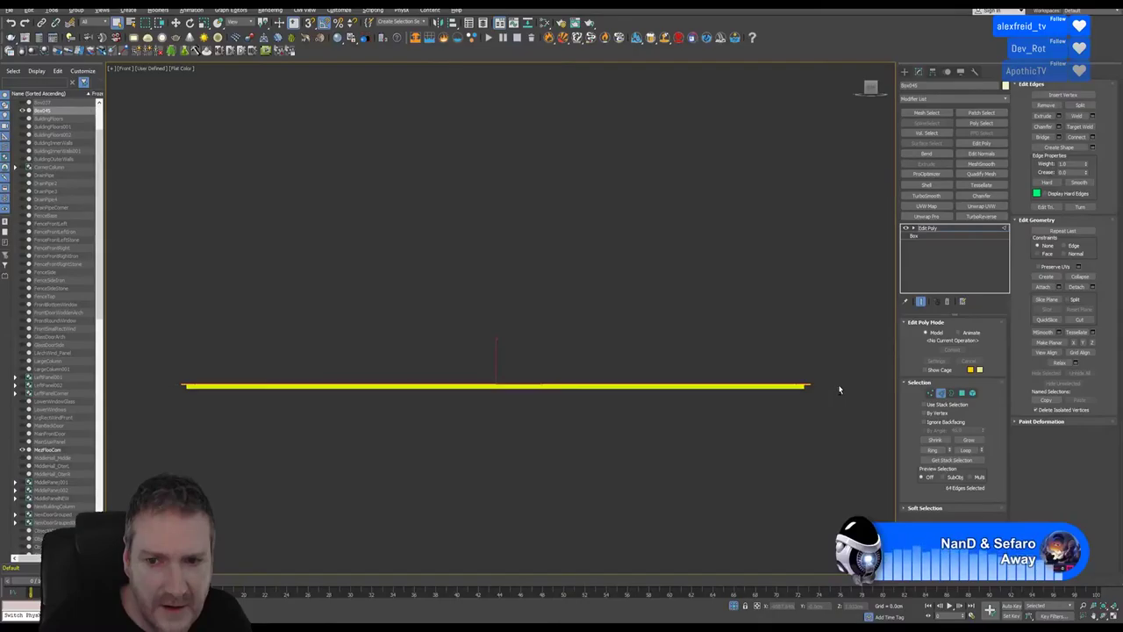
Step: Restore the four-view layout and deselect the short vertical edge on the outer trim strip near one corner in Perspective
scroll(181, 386, "up", 5)
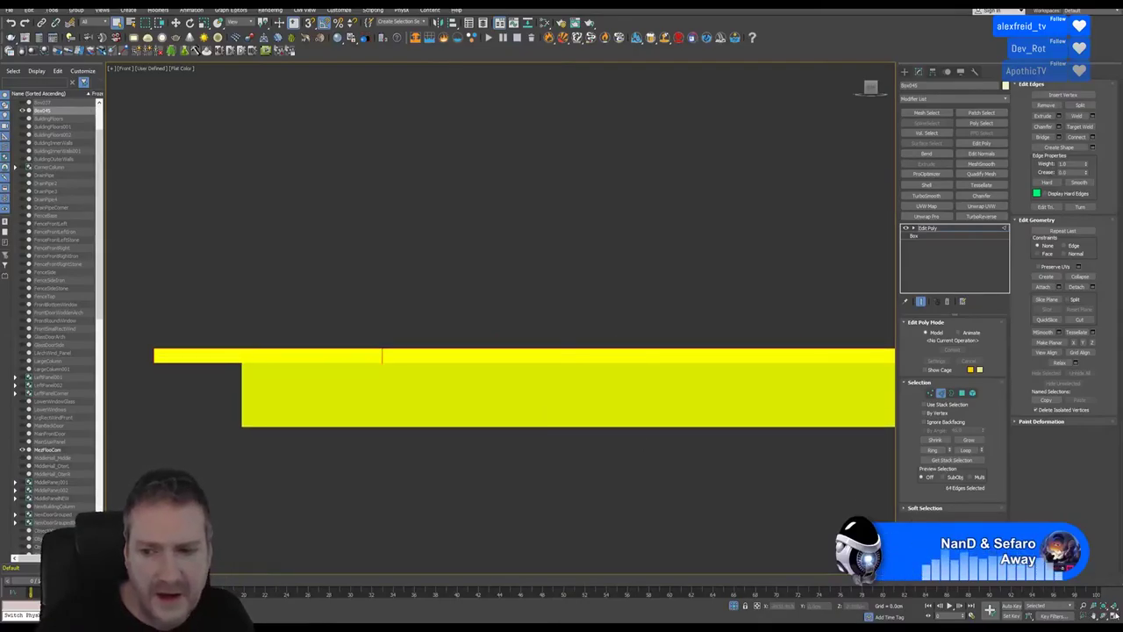
key("alt+w")
scroll(290, 373, "down", 4)
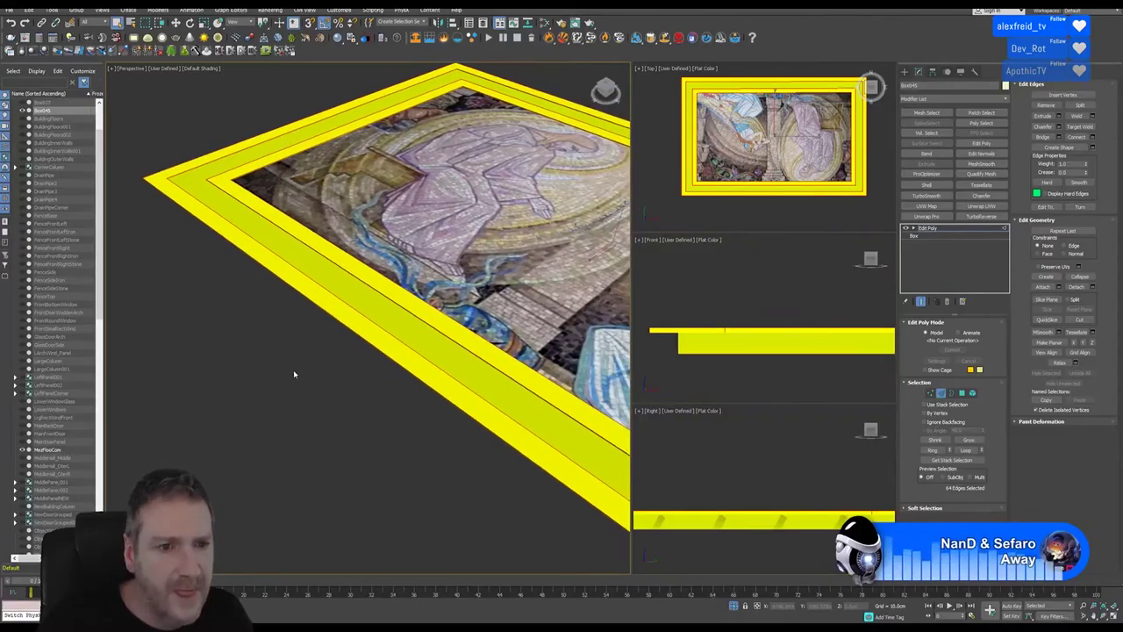
middle_click_drag(384, 365, 245, 330)
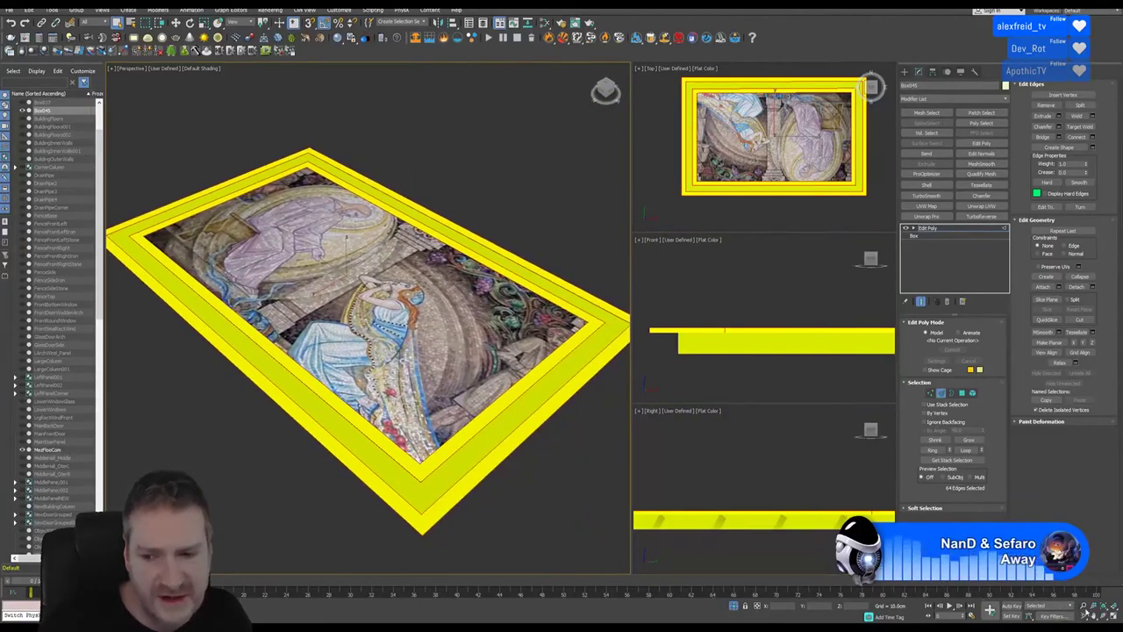
left_click_drag(254, 362, 375, 327)
middle_click_drag(374, 327, 436, 321, "alt")
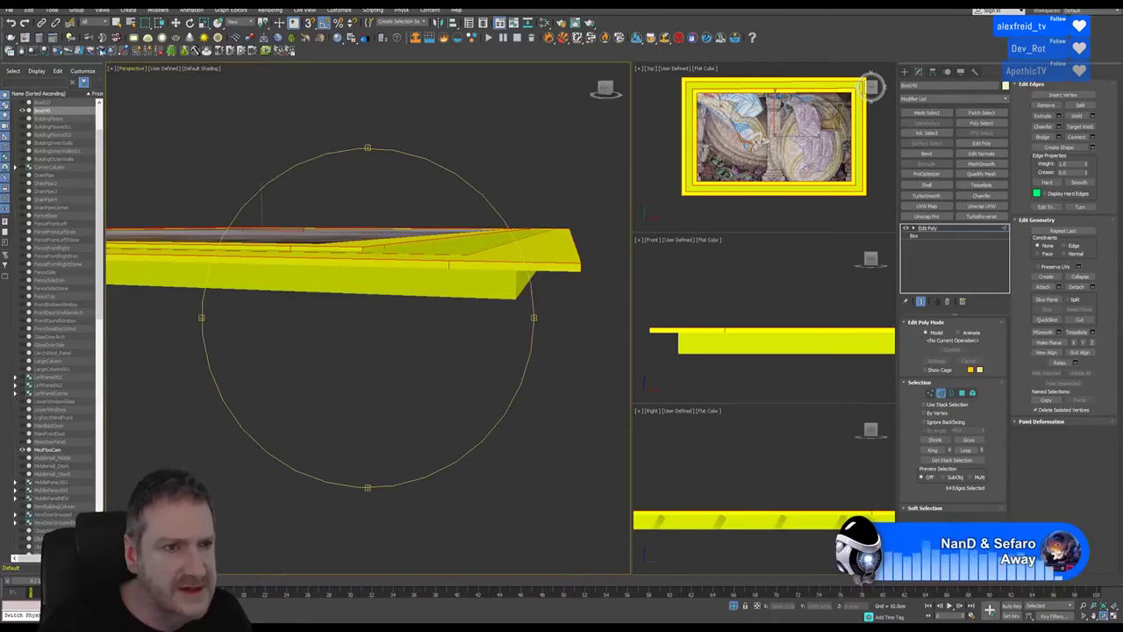
left_click(118, 22)
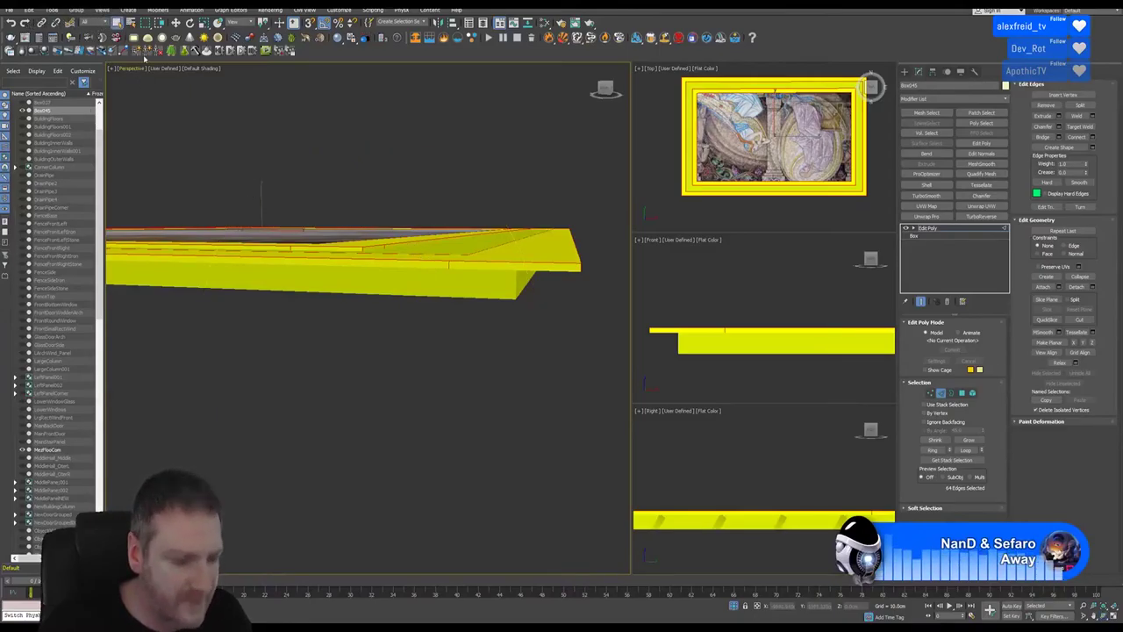
left_click(448, 265, "alt")
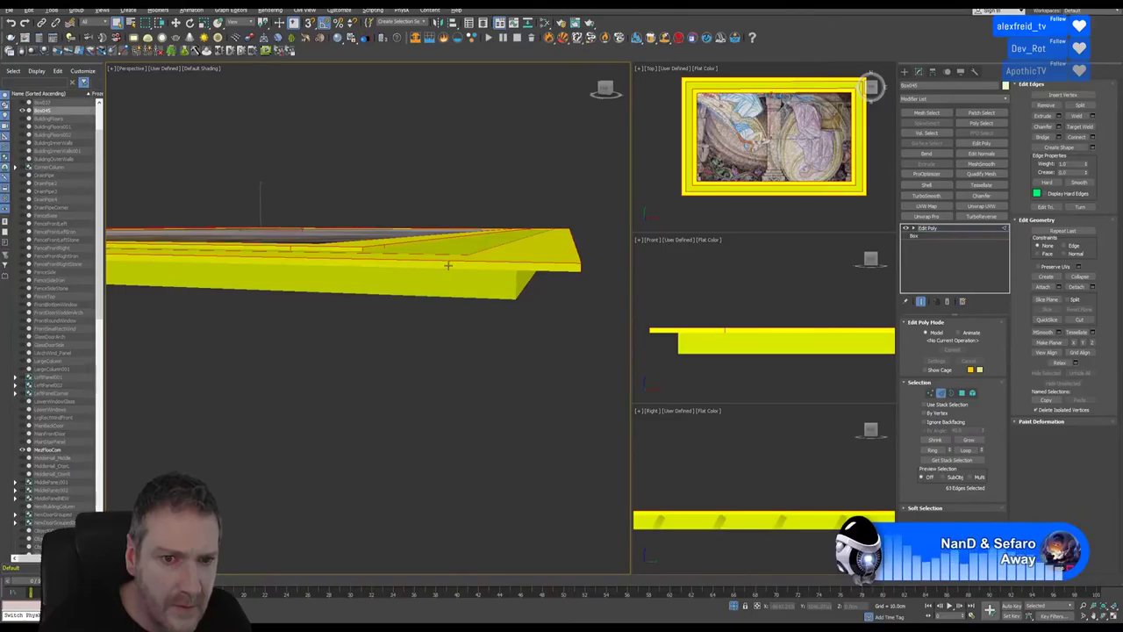
Step: Deselect the short vertical edges on the side of the inner trim strip near the same corner
scroll(359, 285, "up", 5)
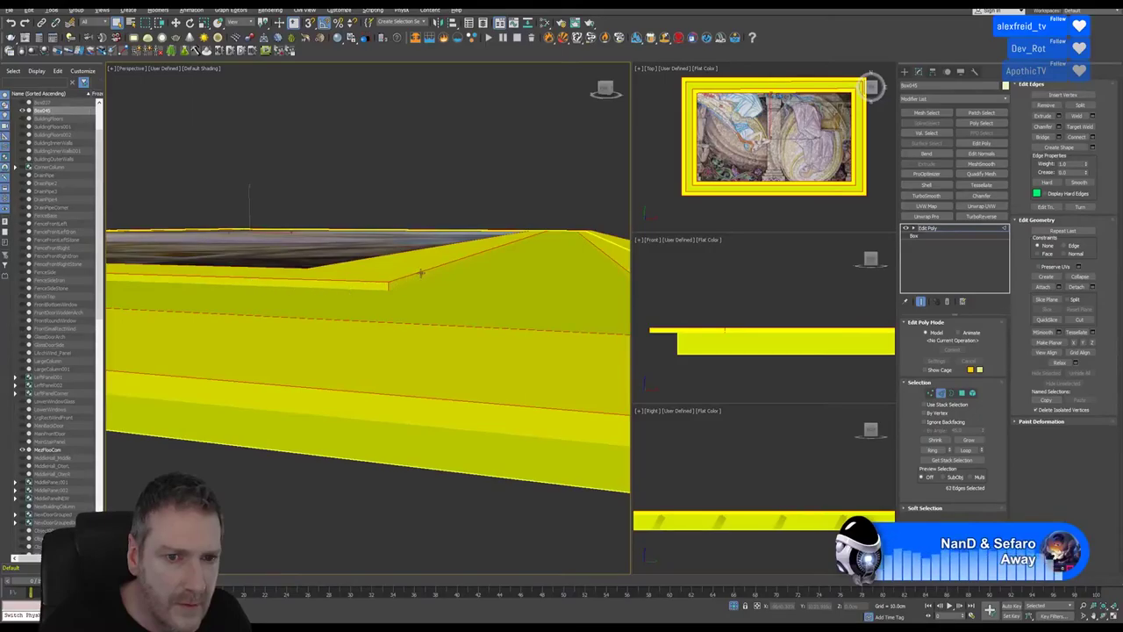
left_click(10, 26)
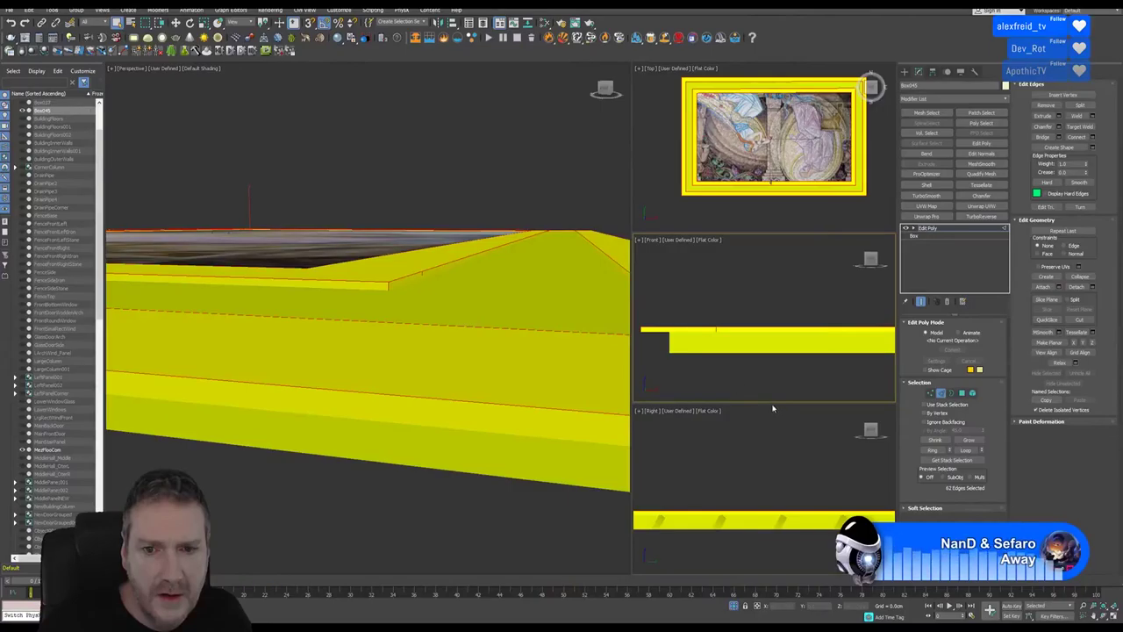
scroll(426, 278, "up", 2)
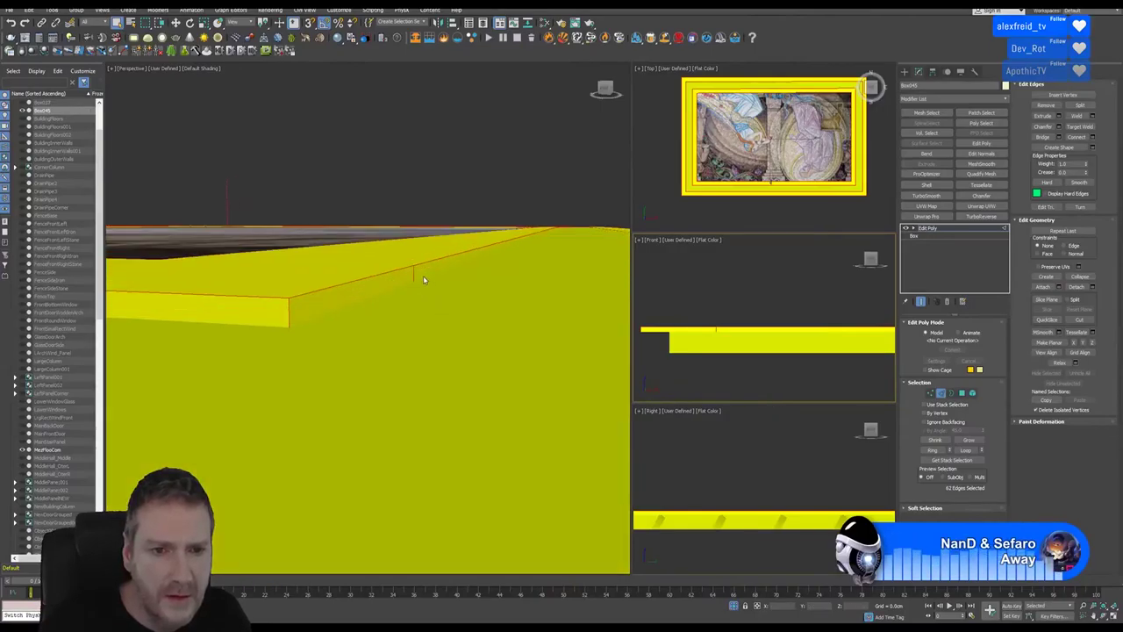
middle_click_drag(406, 316, 548, 412, "alt")
scroll(393, 356, "down", 3)
scroll(240, 406, "down", 3)
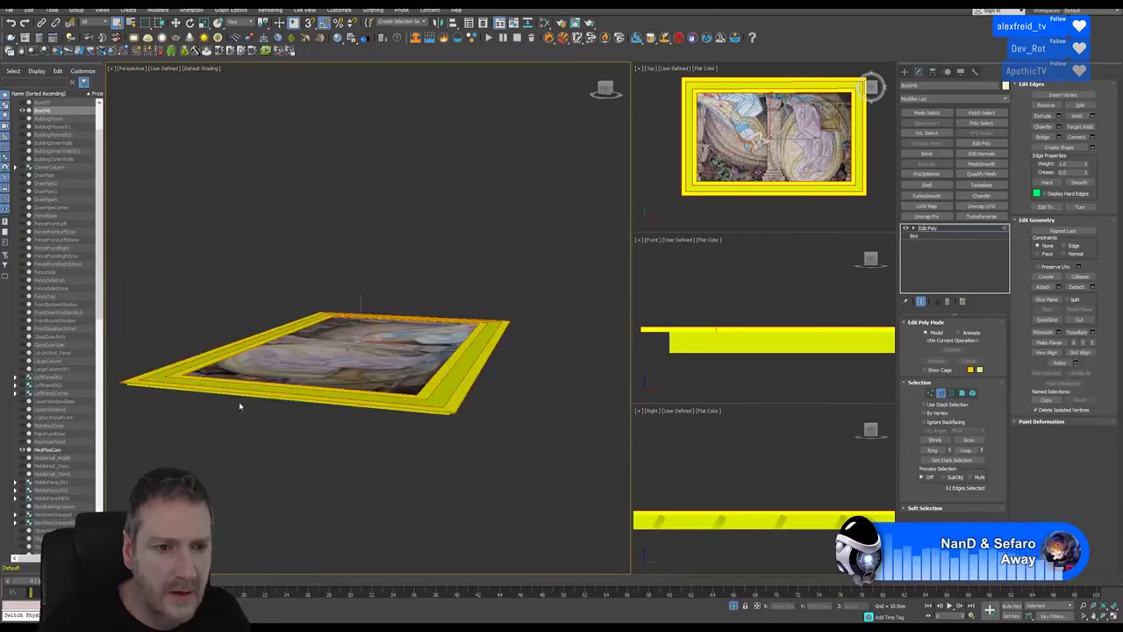
Step: Deselect the short vertical edges on the outer and inner trim strips near the other end of that side
middle_click_drag(239, 405, 422, 354, "alt")
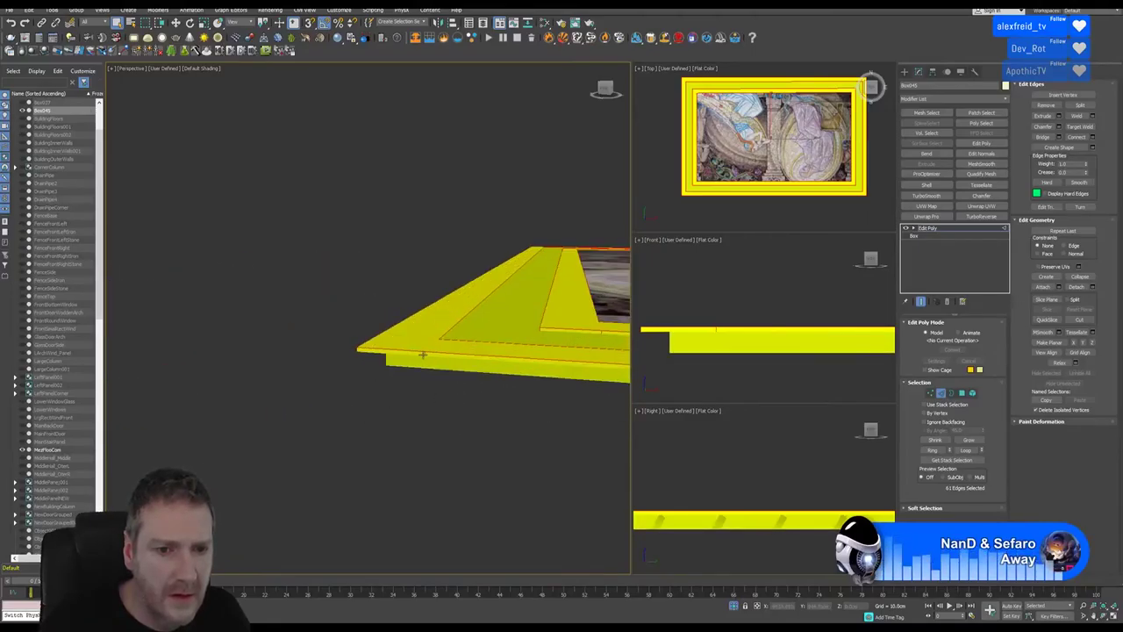
scroll(422, 354, "up", 4)
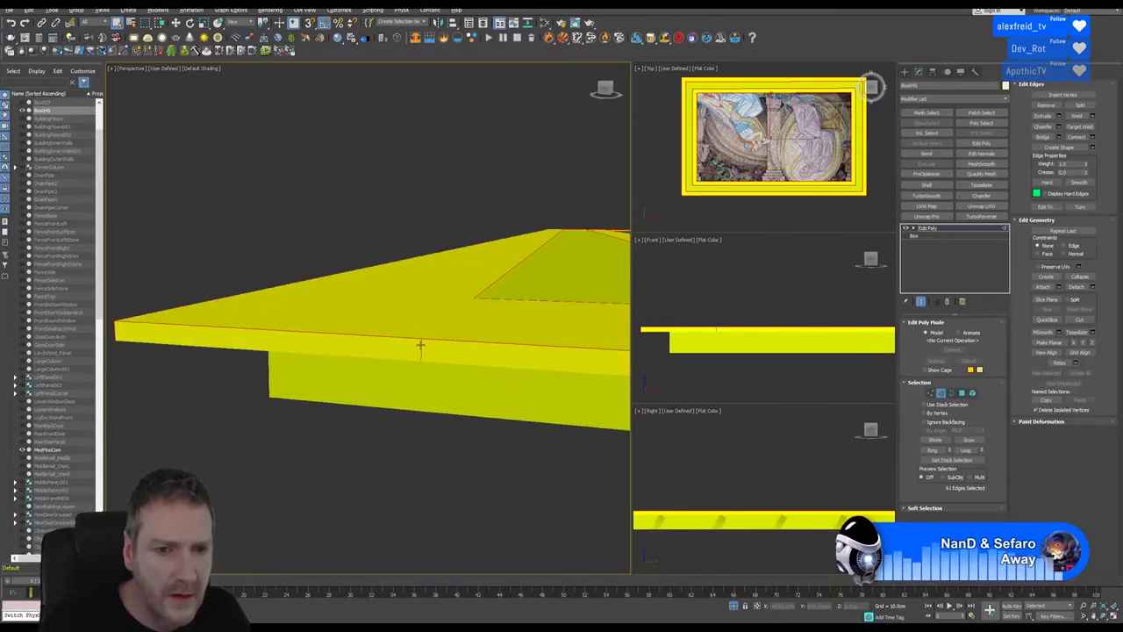
scroll(431, 353, "down", 3)
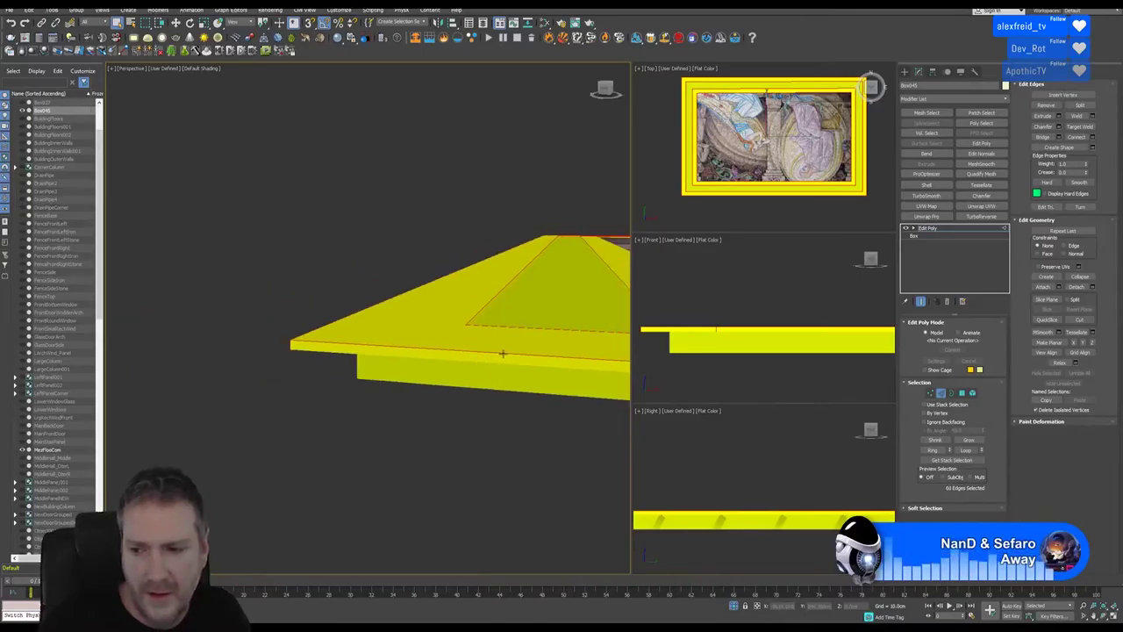
middle_click_drag(510, 354, 402, 365, "alt")
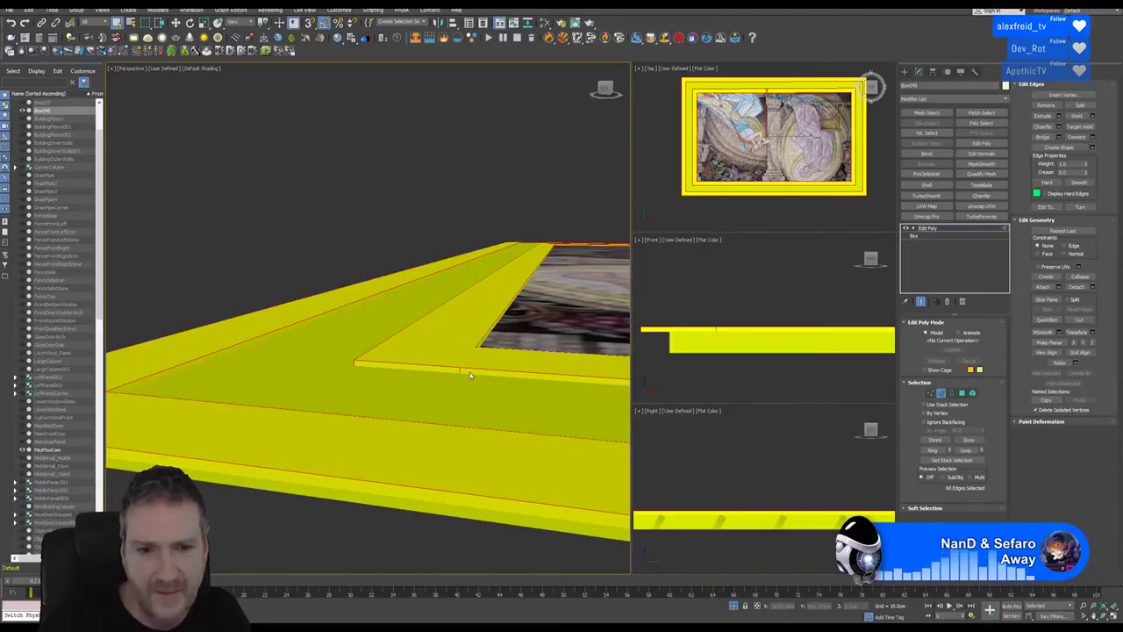
scroll(444, 367, "up", 2)
scroll(418, 408, "down", 5)
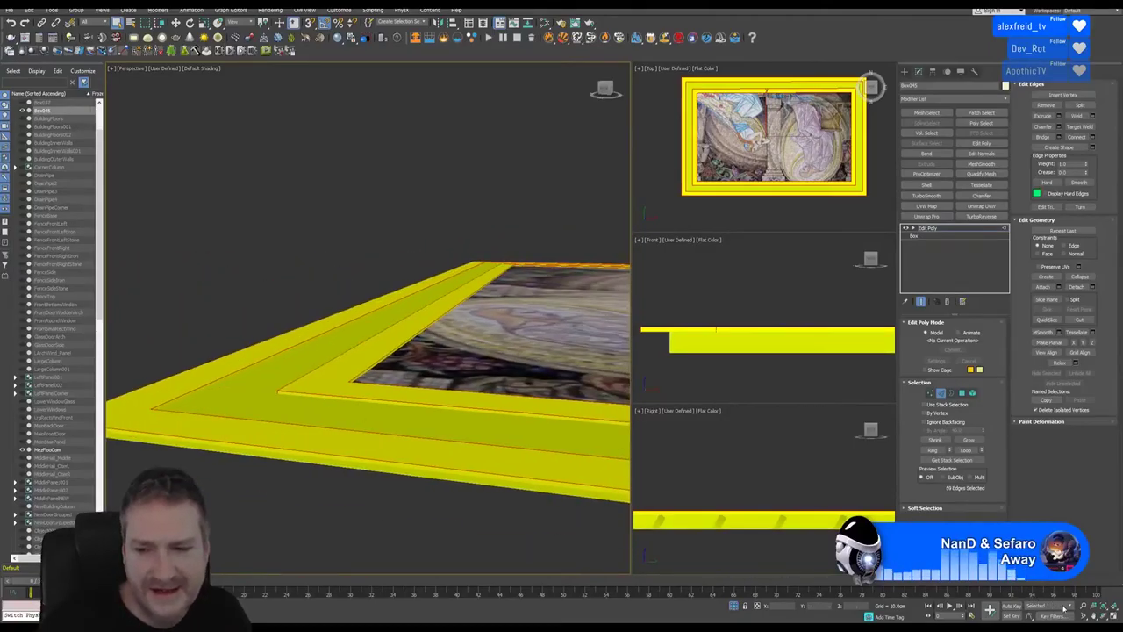
Step: Deselect the short vertical edges on the outer and inner trim strips on both sides of the next corner in Perspective
left_click(1103, 617)
left_click_drag(392, 359, 415, 326)
left_click_drag(340, 320, 279, 341)
left_click(118, 22)
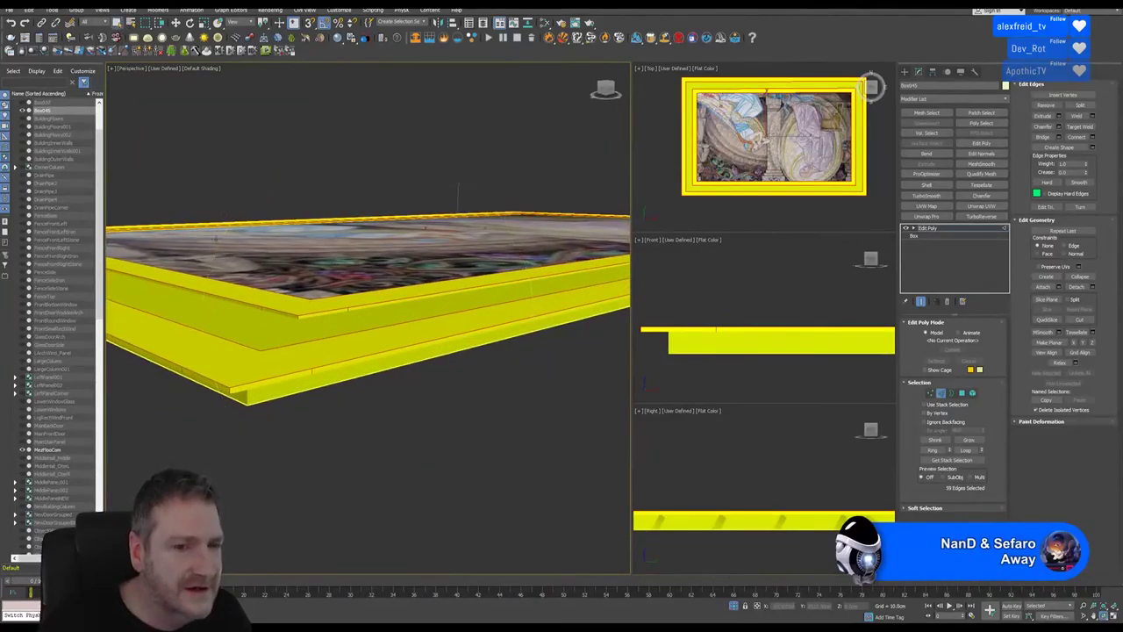
scroll(304, 376, "up", 2)
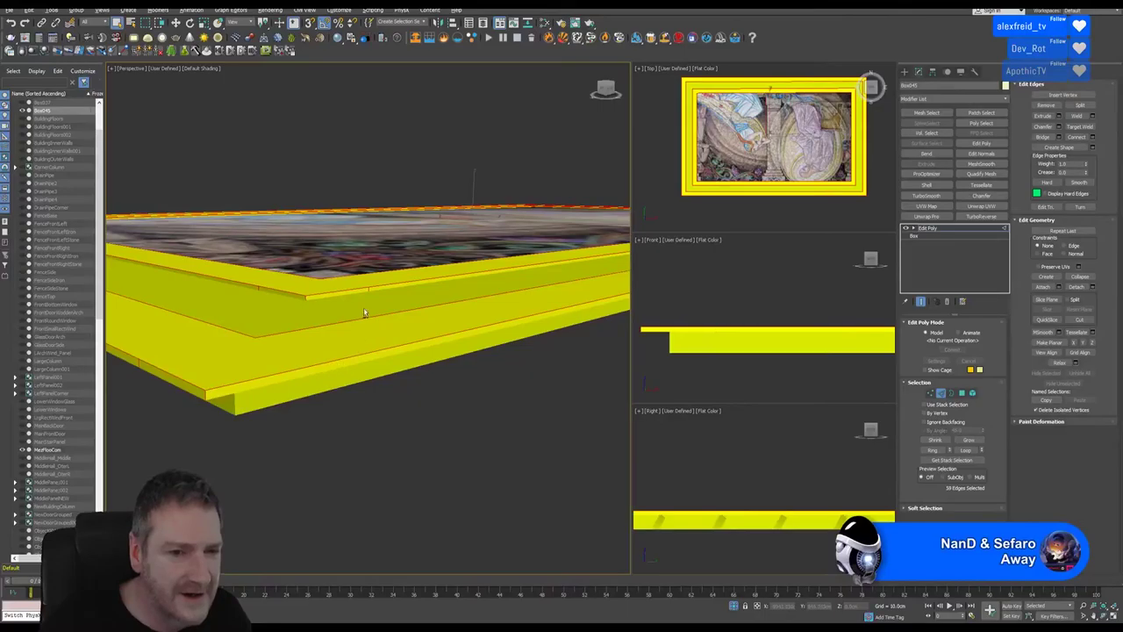
middle_click_drag(366, 399, 248, 370, "alt")
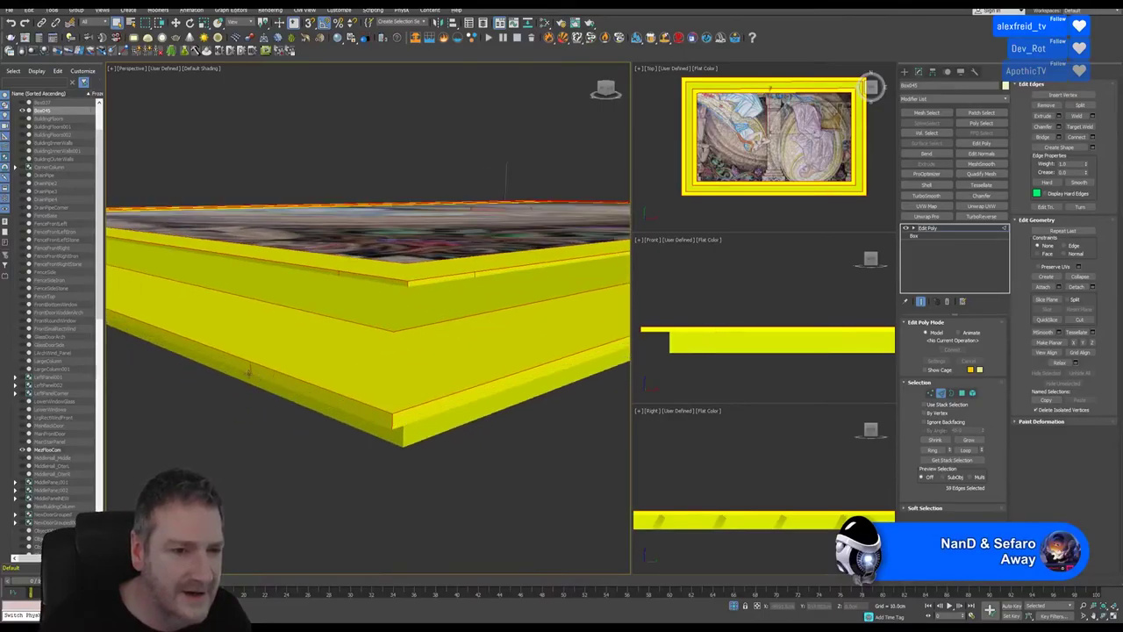
scroll(378, 290, "up", 3)
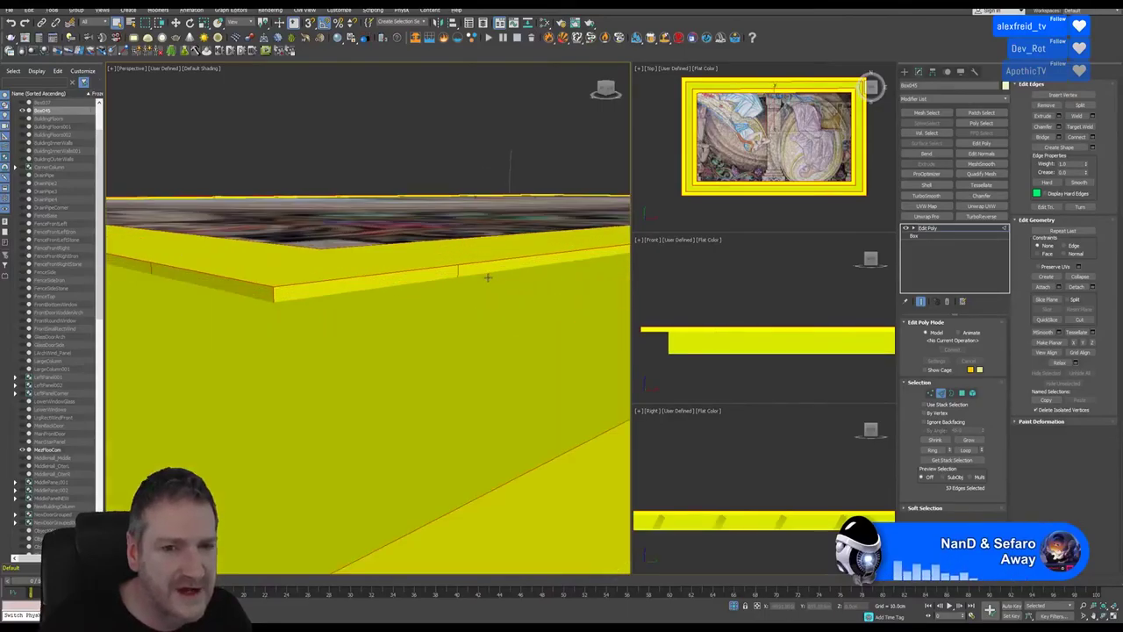
left_click(263, 286, "ctrl")
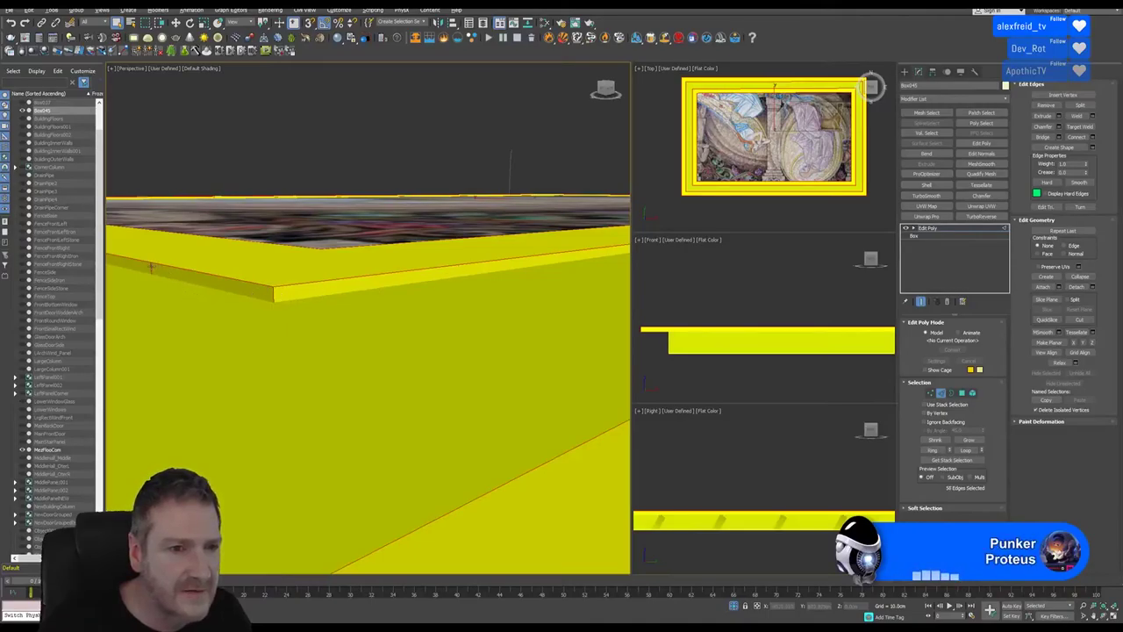
Step: Deselect the short vertical edge on the inner trim strip at the far end of the adjoining side
scroll(369, 372, "down", 5)
middle_click_drag(351, 384, 451, 417, "alt")
middle_click_drag(103, 300, 404, 375, "alt")
scroll(405, 375, "up", 6)
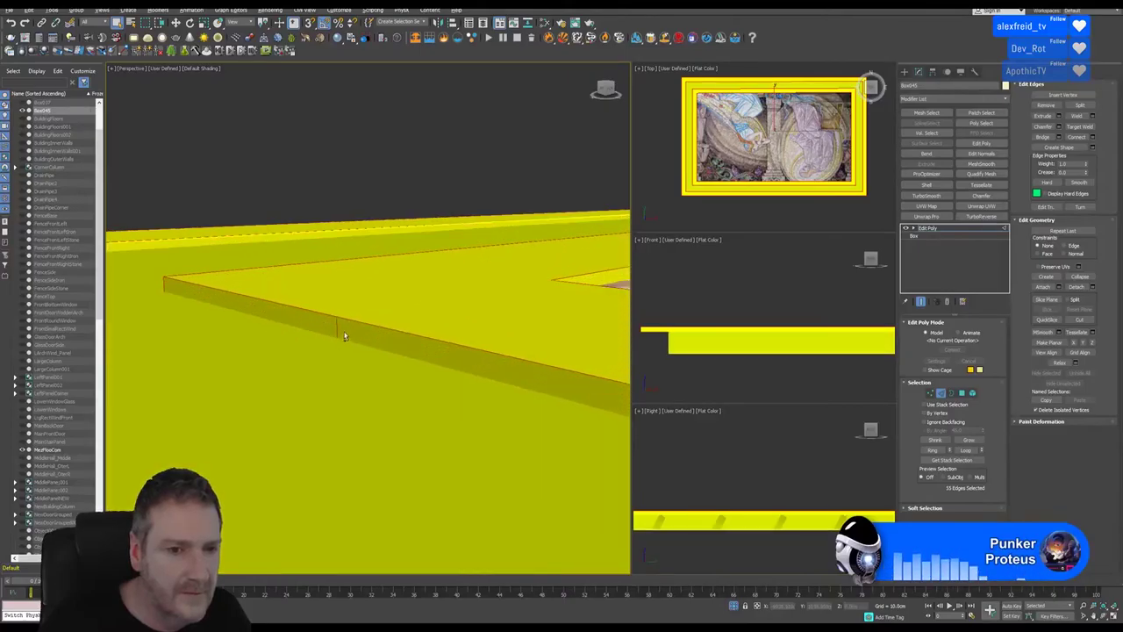
scroll(326, 394, "down", 6)
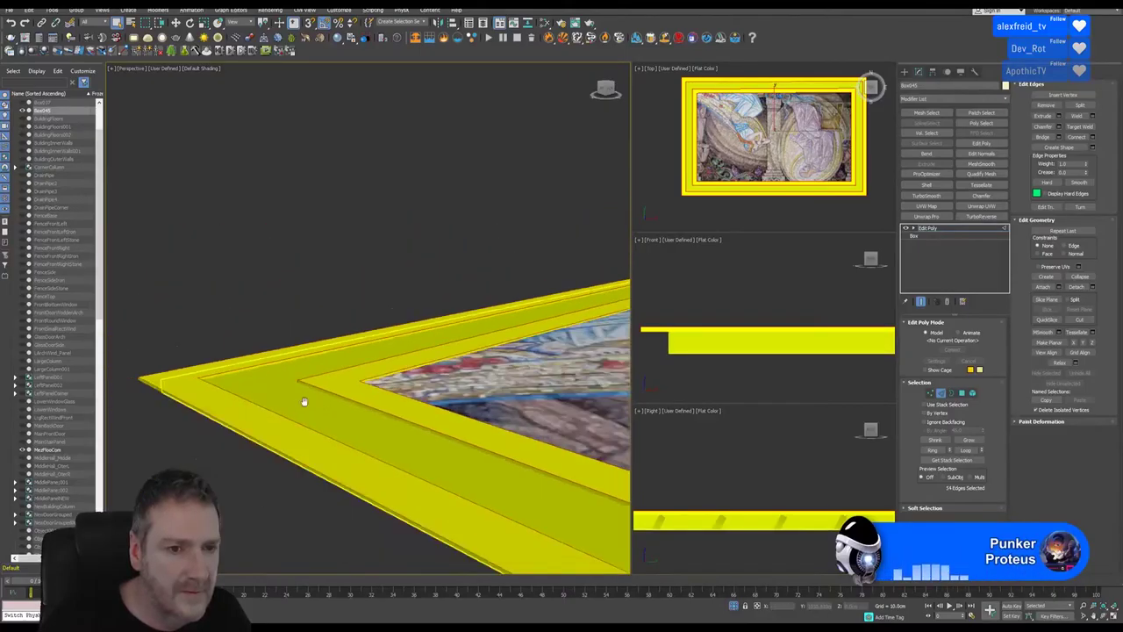
Step: Deselect the short vertical edge on the outer trim strip beside that same far corner
middle_click_drag(311, 385, 334, 376, "alt")
scroll(336, 372, "down", 2)
scroll(340, 366, "up", 7)
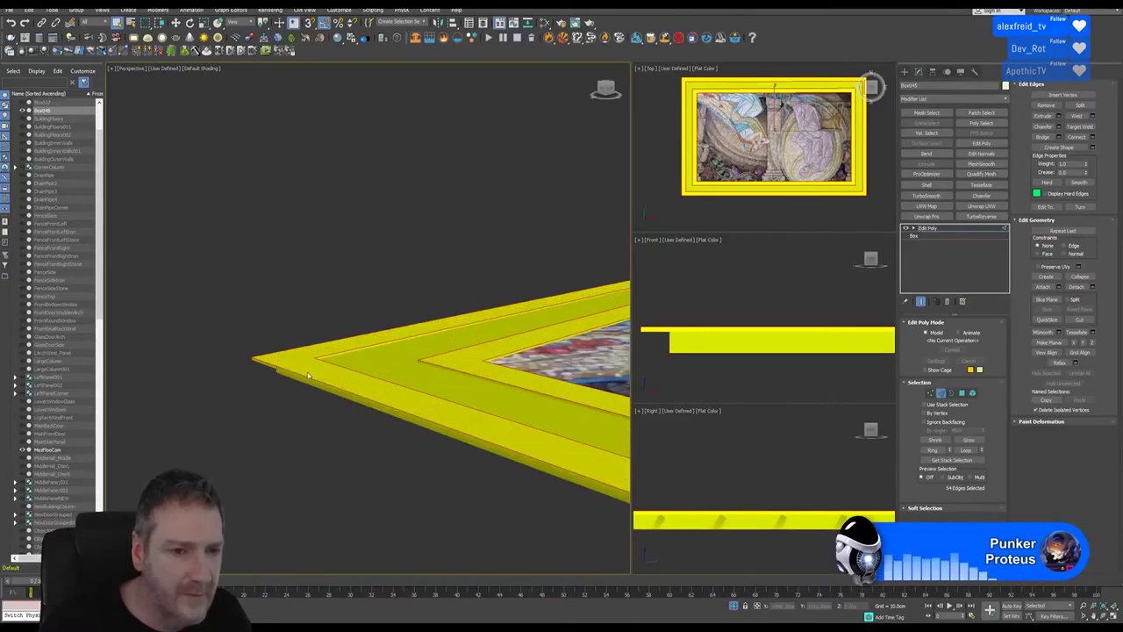
scroll(274, 365, "up", 3)
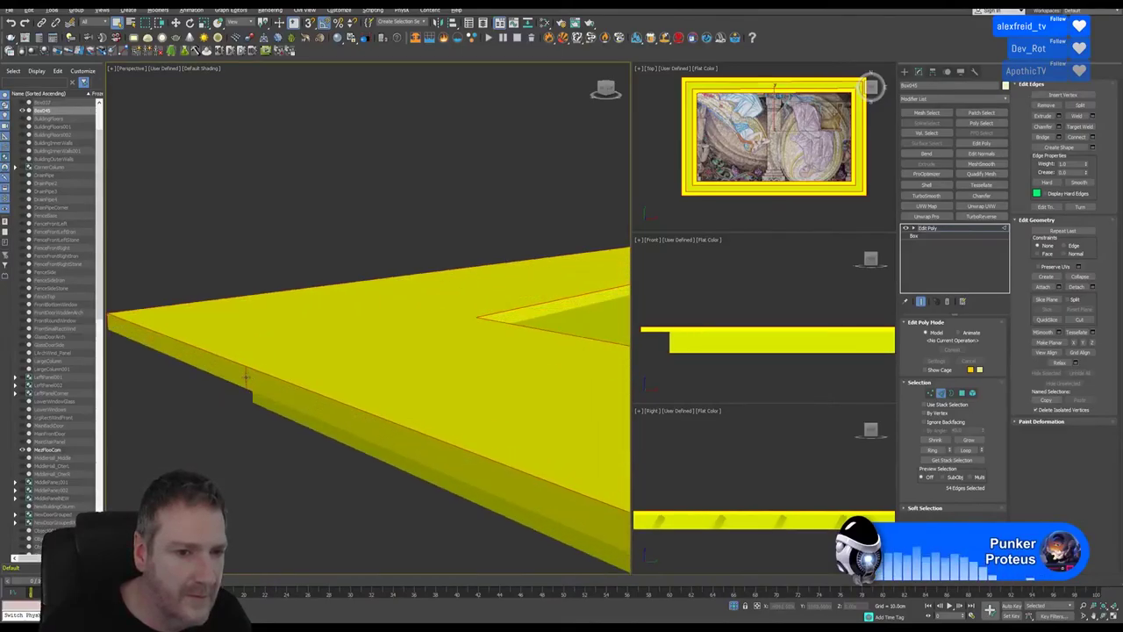
middle_click_drag(247, 375, 422, 403, "alt")
Step: Deselect the short vertical edge on the inner trim strip along the long side, near its closest corner
scroll(386, 423, "up", 1)
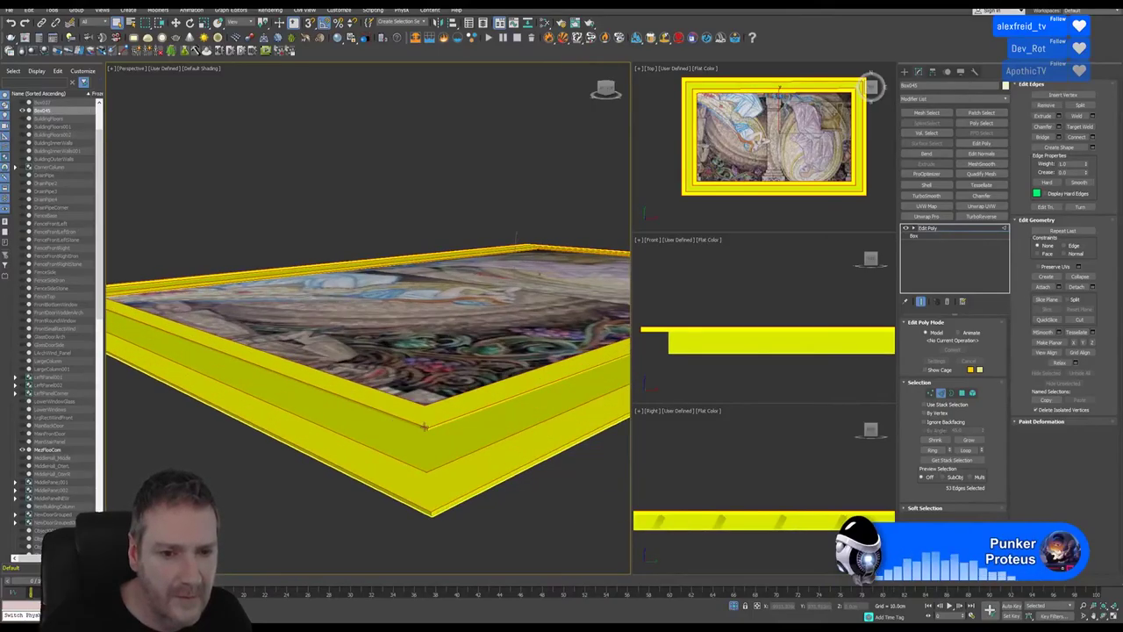
left_click(1101, 617)
left_click_drag(456, 381, 373, 313)
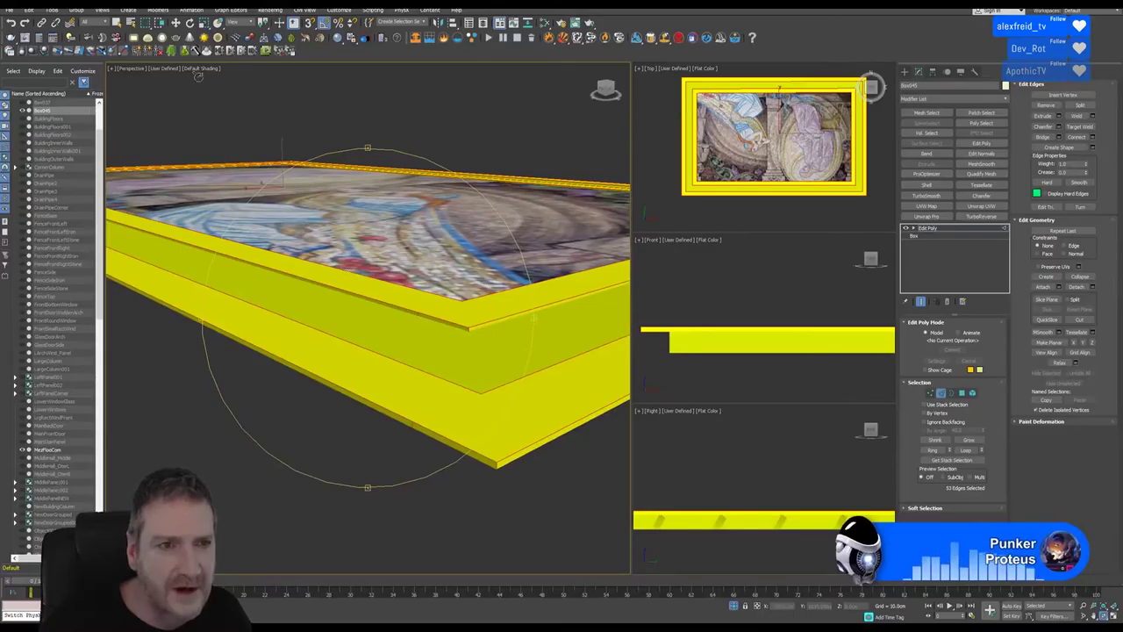
right_click(282, 141)
scroll(419, 319, "up", 6)
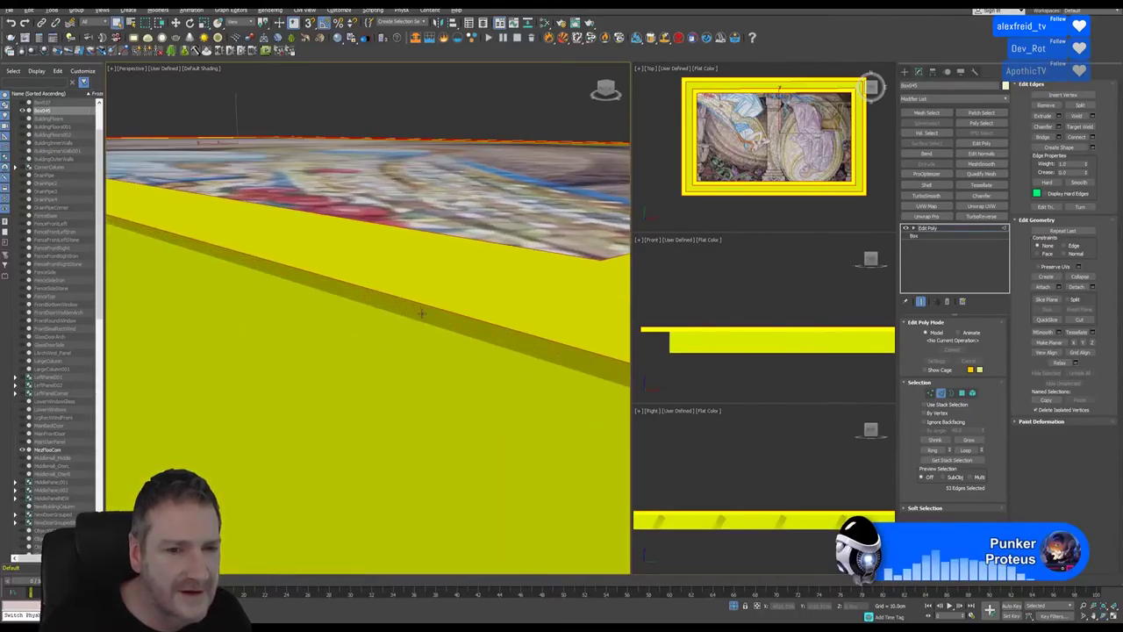
Step: Deselect the short vertical edges on the inner and outer trim strips near the opposite end of that long side
scroll(421, 313, "down", 8)
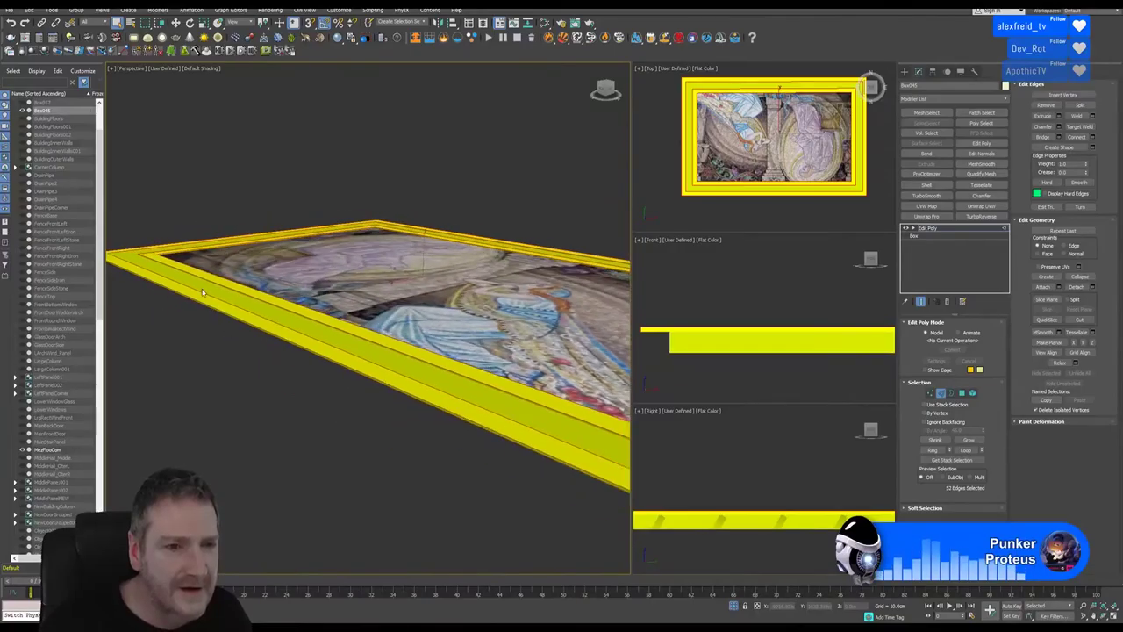
scroll(251, 322, "down", 3)
scroll(376, 368, "up", 5)
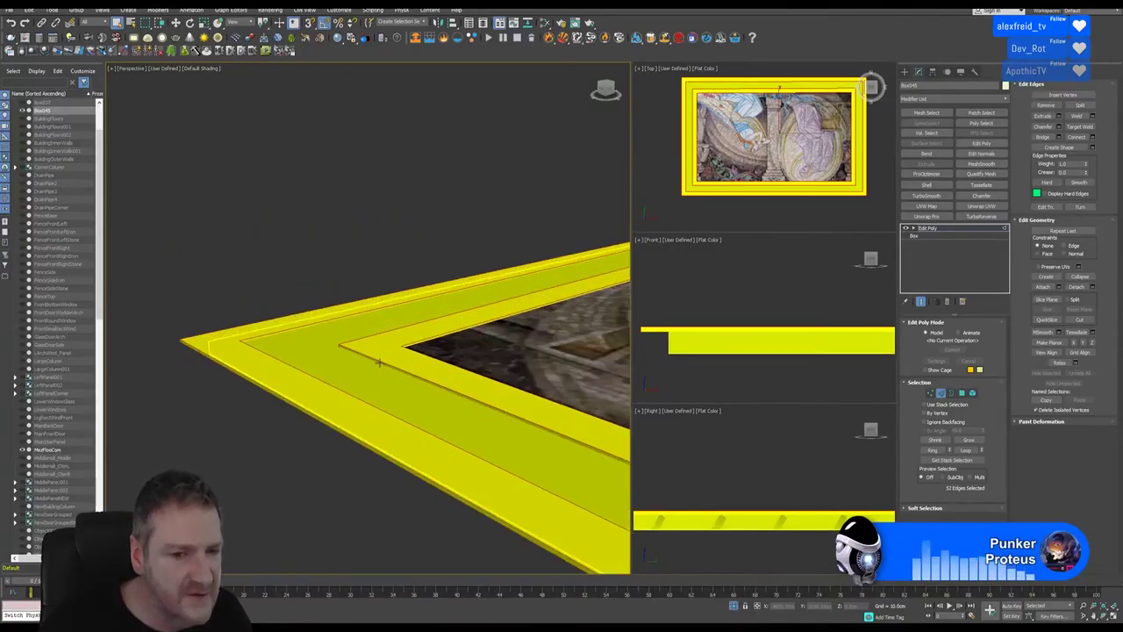
scroll(379, 362, "up", 2)
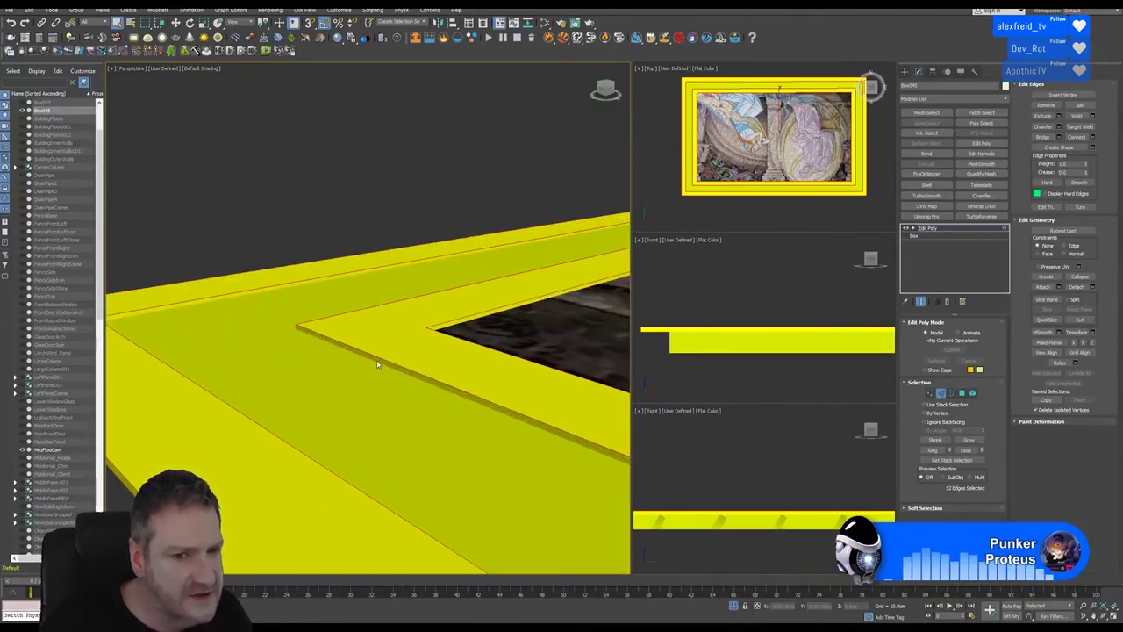
scroll(378, 361, "down", 4)
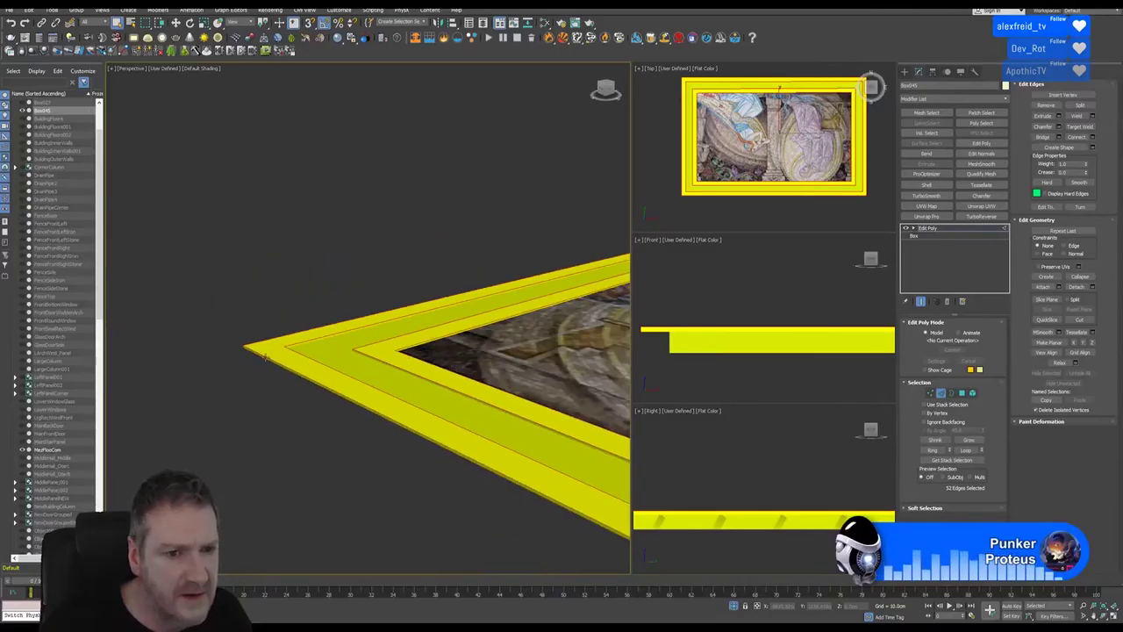
scroll(264, 358, "up", 6)
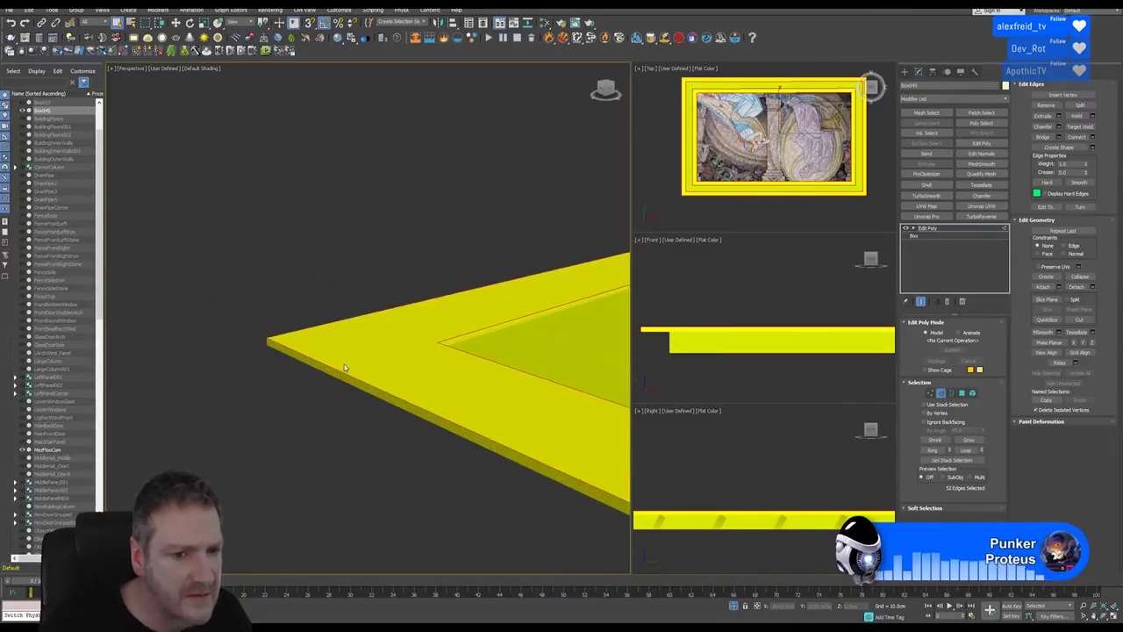
scroll(345, 369, "up", 2)
scroll(503, 309, "down", 6)
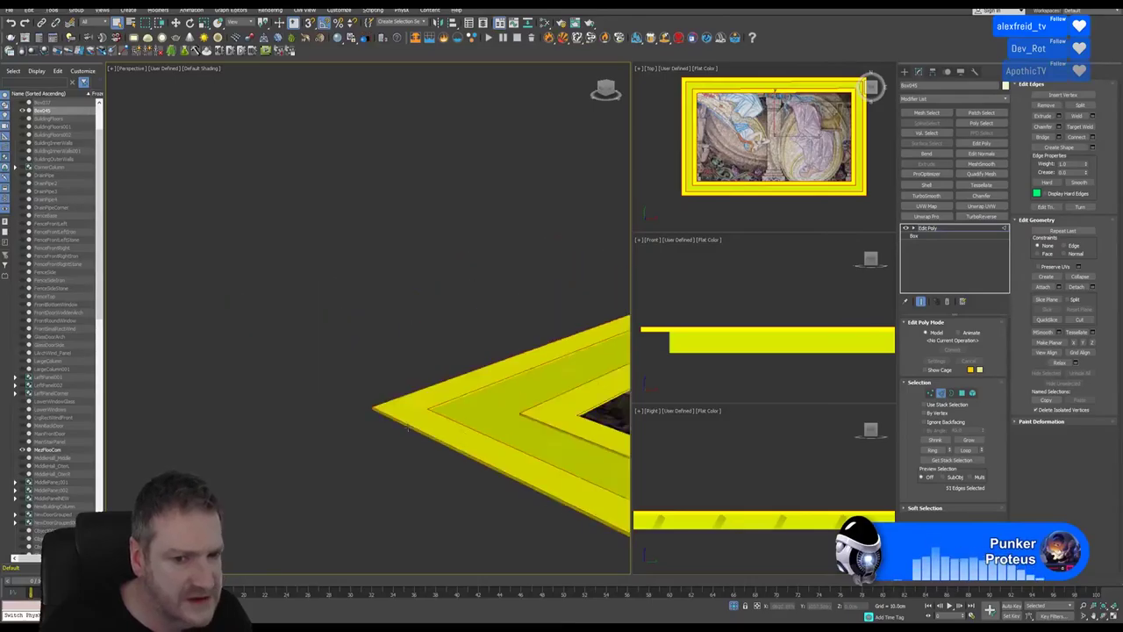
Step: Deselect the remaining short vertical edge on the outer trim strip near the closest corner of the long side
scroll(495, 399, "up", 2)
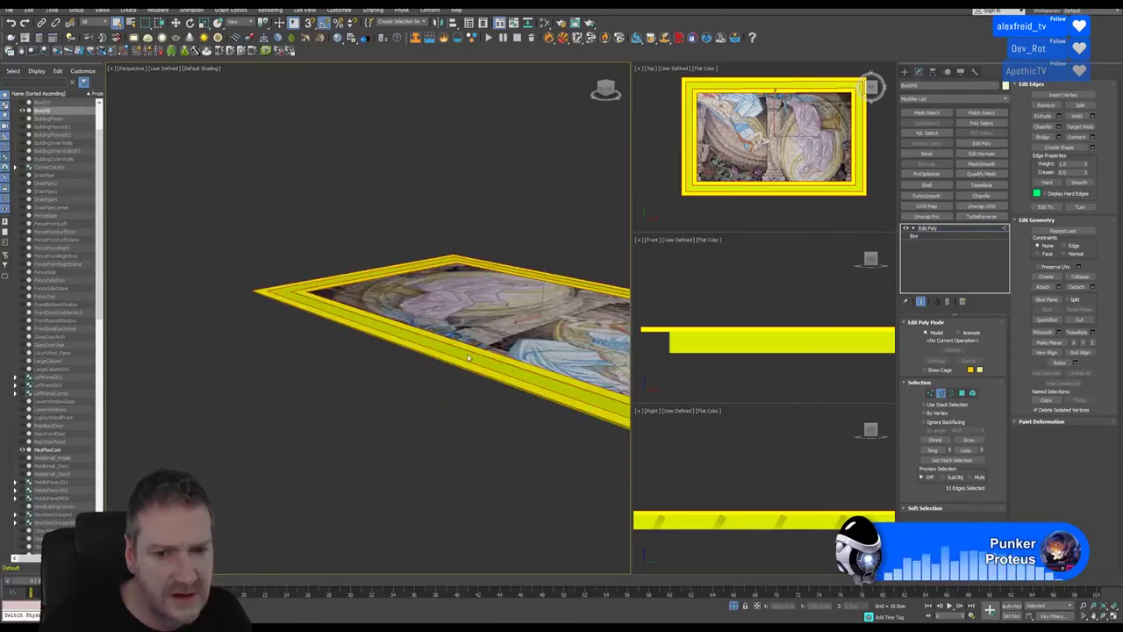
middle_click_drag(468, 358, 405, 308)
scroll(487, 337, "up", 2)
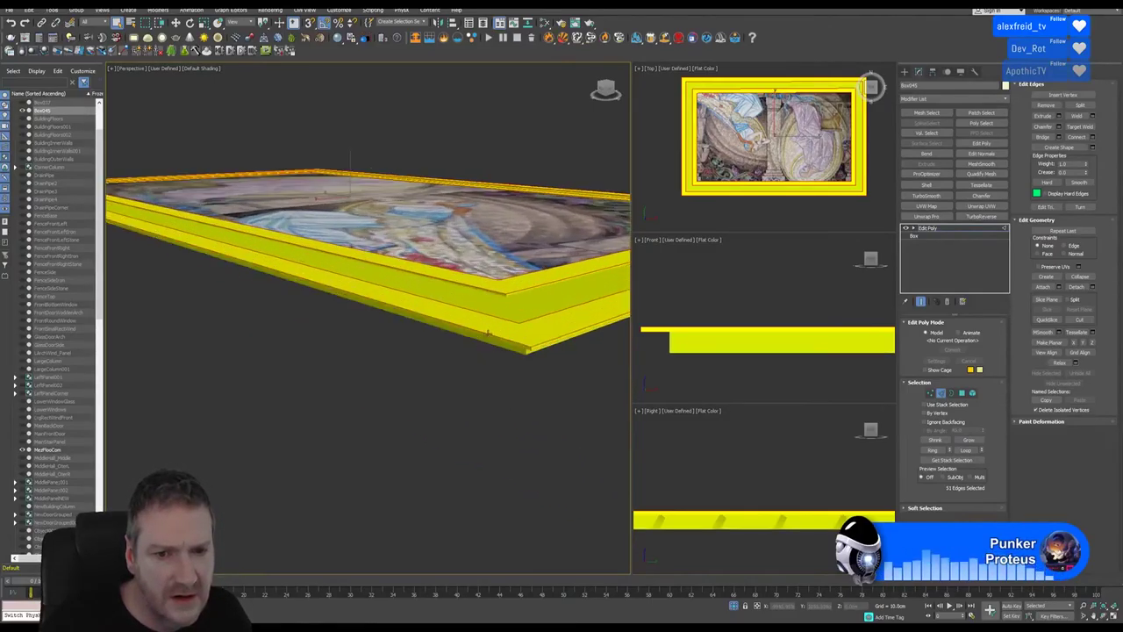
middle_click_drag(488, 333, 489, 344, "alt")
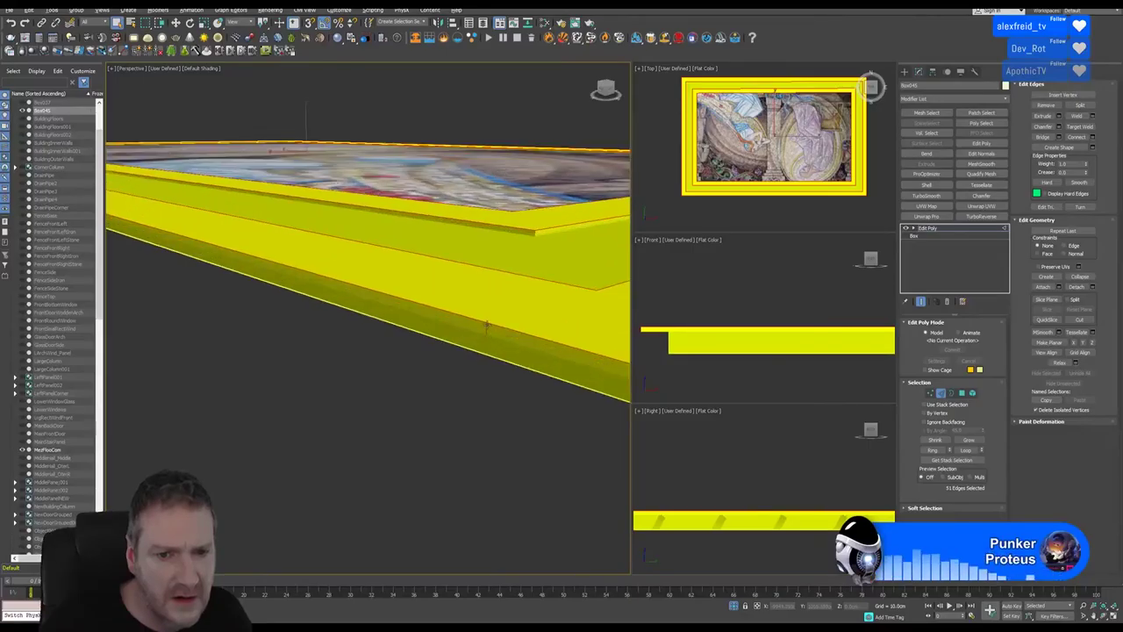
scroll(498, 368, "down", 5)
Step: Deselect the short vertical edge on the inner trim strip near the last corner, undoing the mistaken edge deselection
scroll(522, 360, "up", 4)
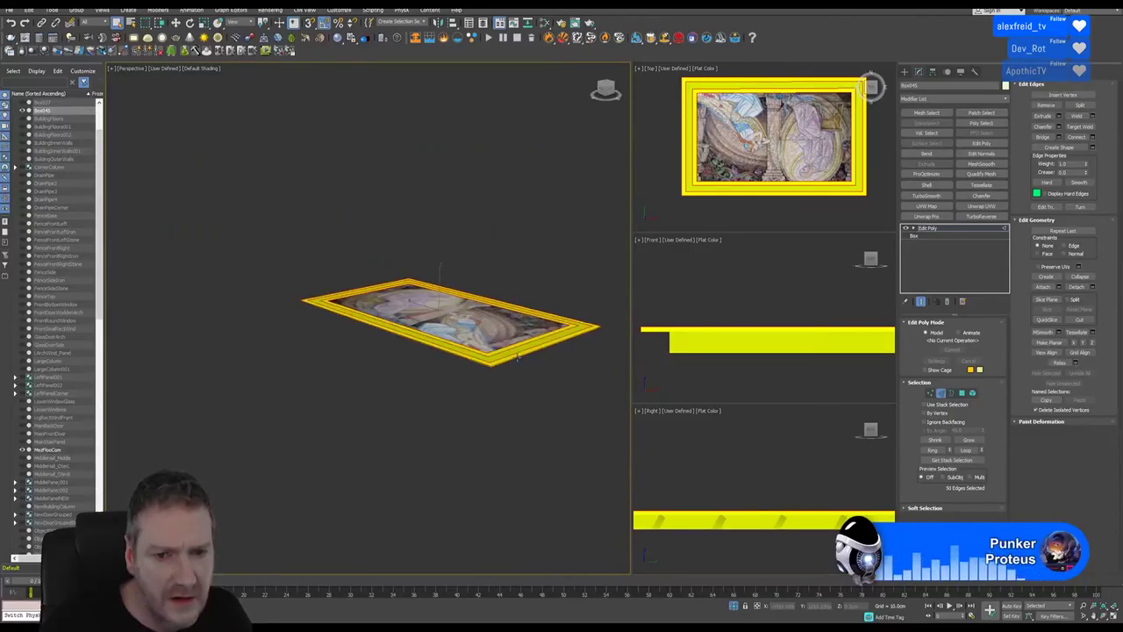
middle_click_drag(523, 359, 376, 351, "alt")
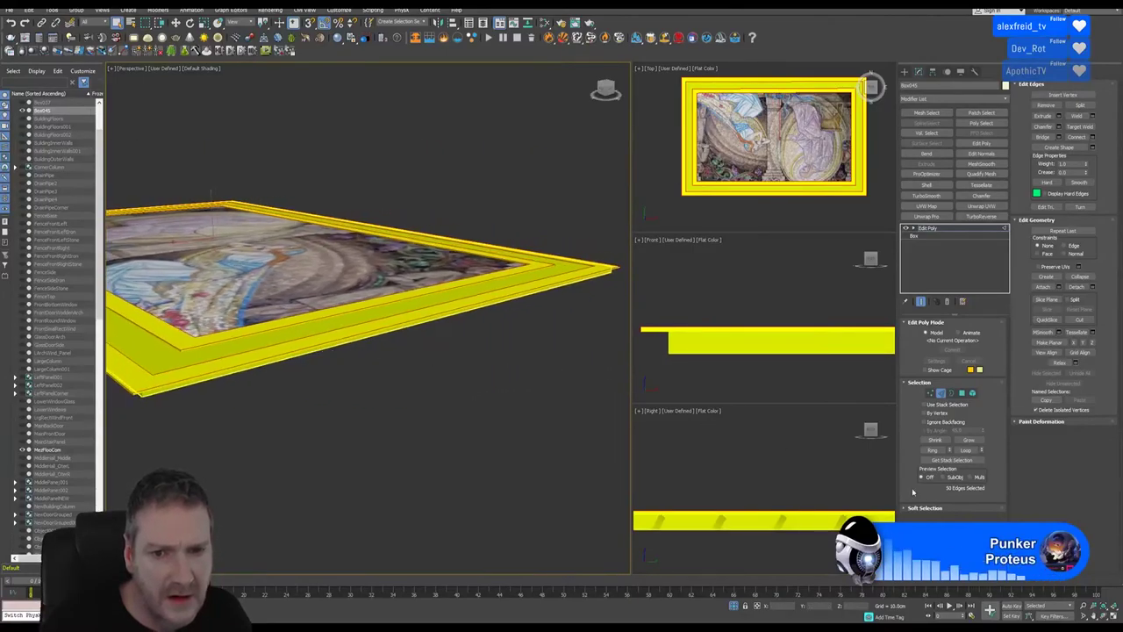
left_click(1106, 617)
mouse_move(419, 348)
left_mouse_down()
mouse_move(354, 349)
mouse_move(431, 296)
mouse_move(353, 290)
left_mouse_up()
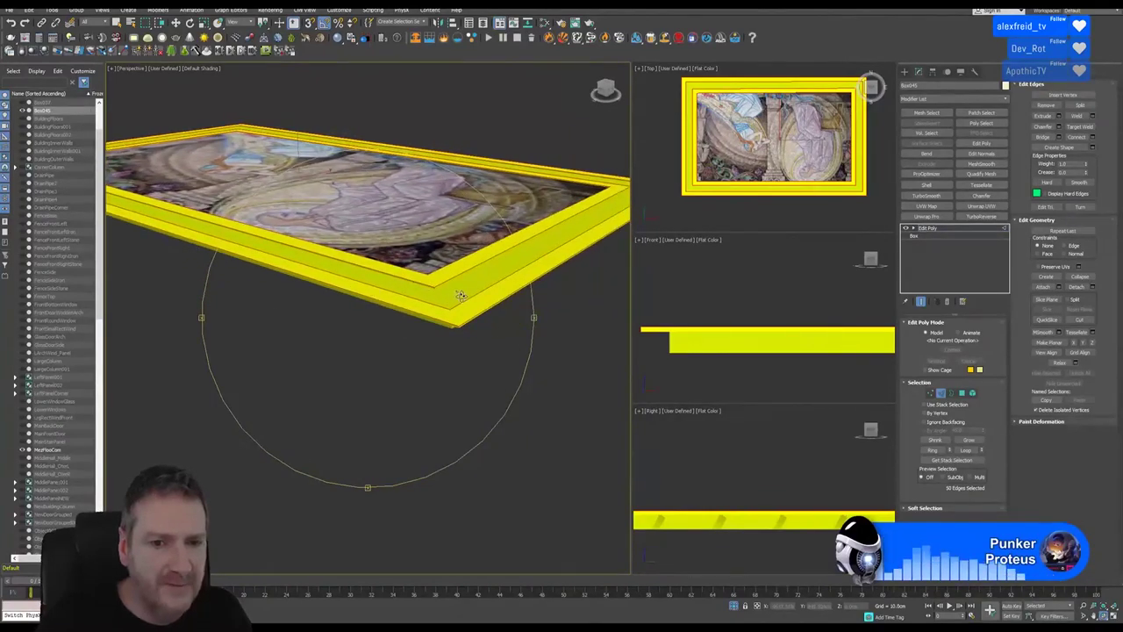
scroll(400, 292, "up", 5)
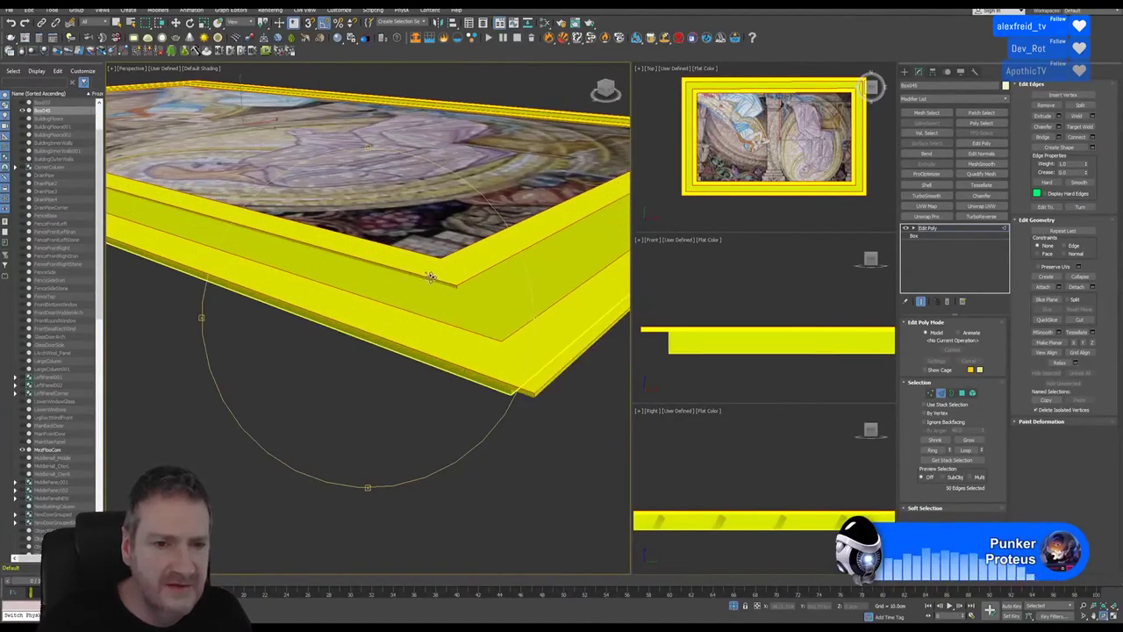
scroll(430, 277, "up", 1)
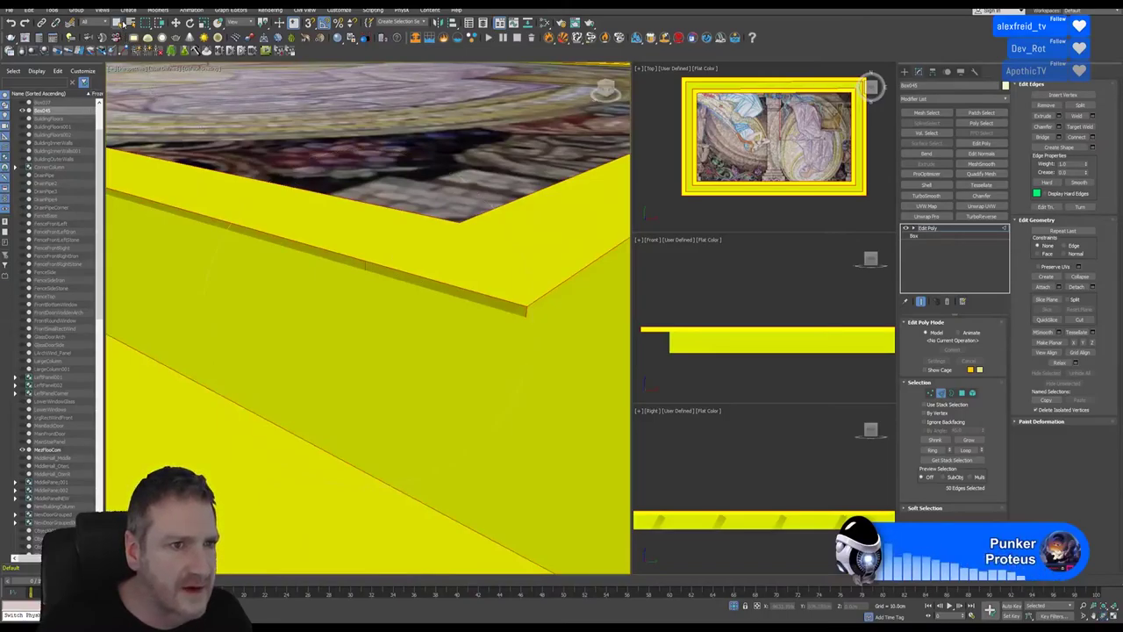
left_click(363, 264, "alt")
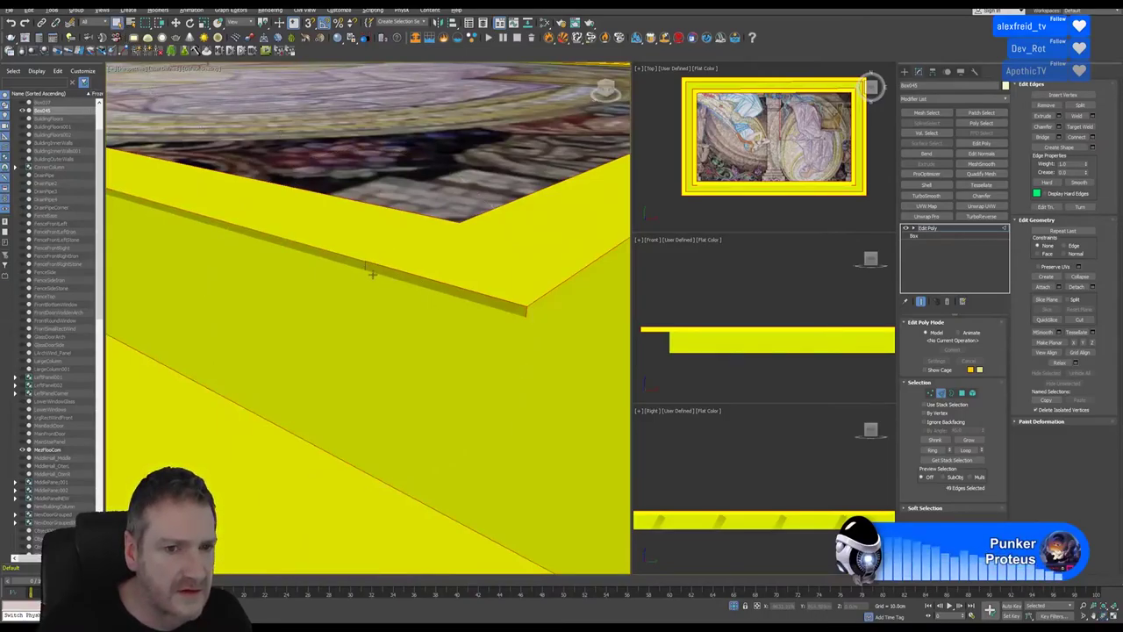
left_click(11, 23)
scroll(365, 263, "up", 2)
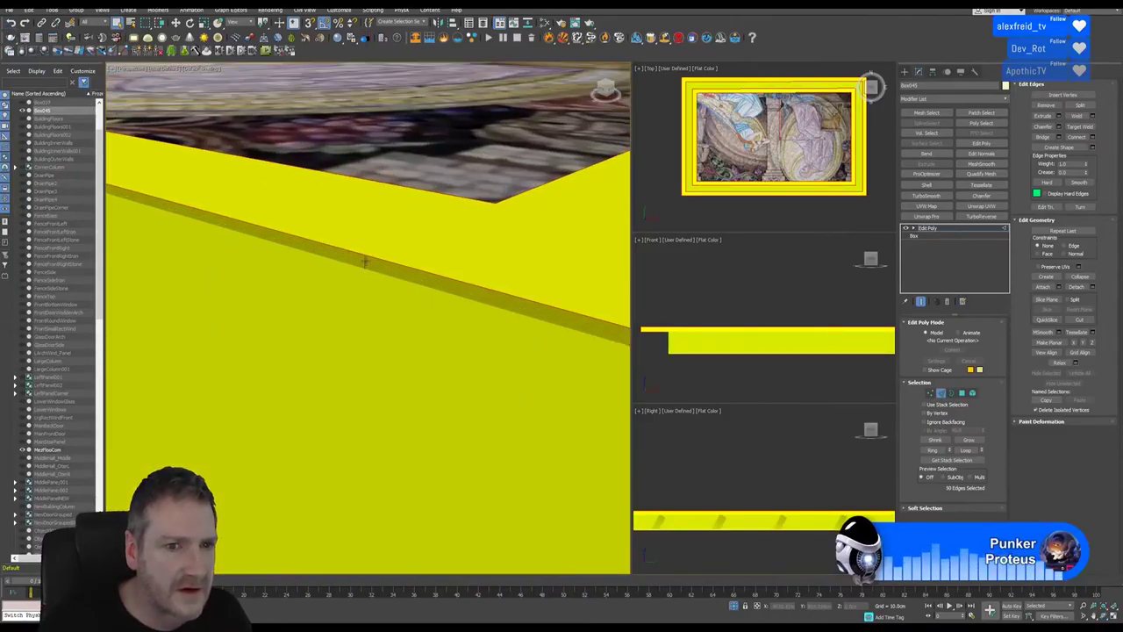
scroll(412, 314, "down", 2)
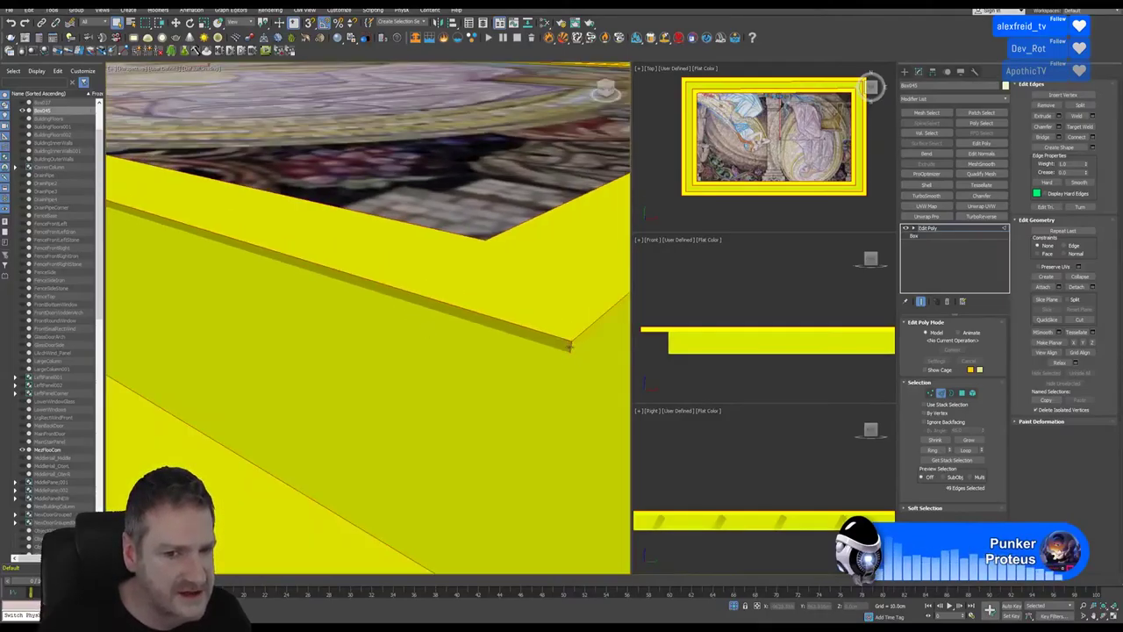
Step: Deselect the short vertical edge on the outer trim strip near that last corner
scroll(571, 347, "down", 4)
middle_click_drag(508, 376, 347, 251, "alt")
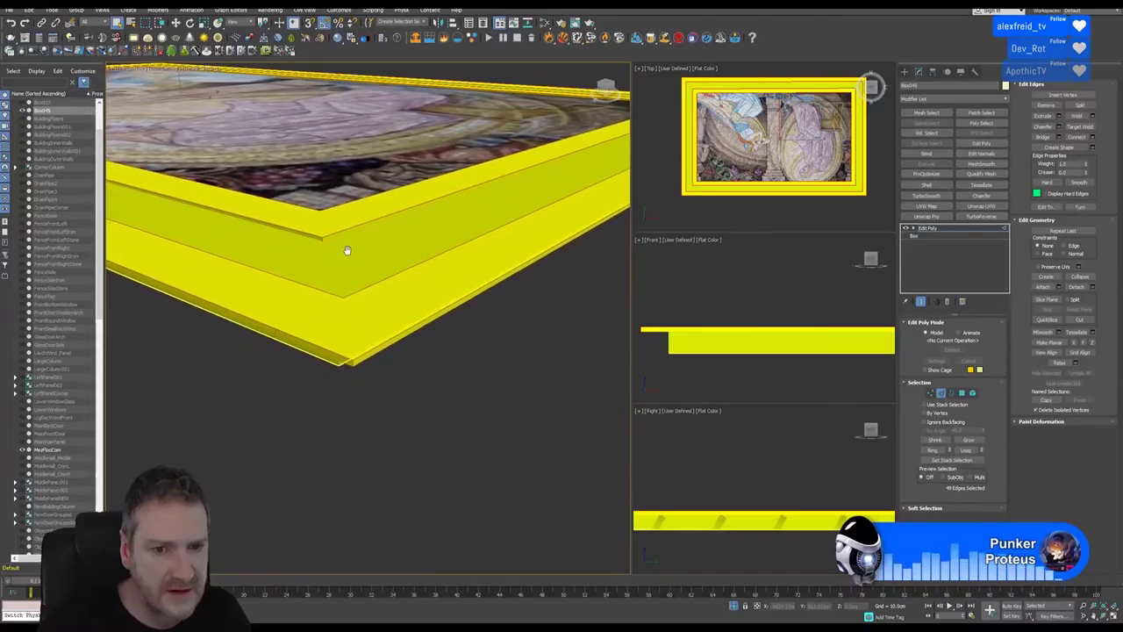
scroll(303, 342, "up", 2)
scroll(267, 333, "up", 3)
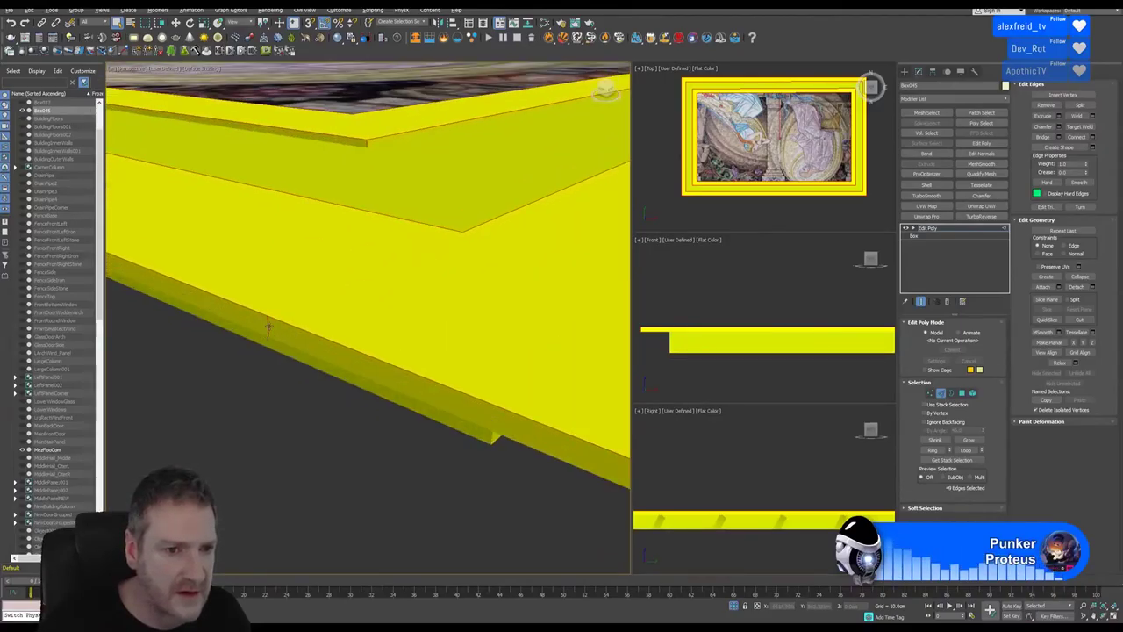
left_click(268, 326, "alt")
scroll(414, 388, "down", 3)
middle_click_drag(413, 388, 306, 328, "alt")
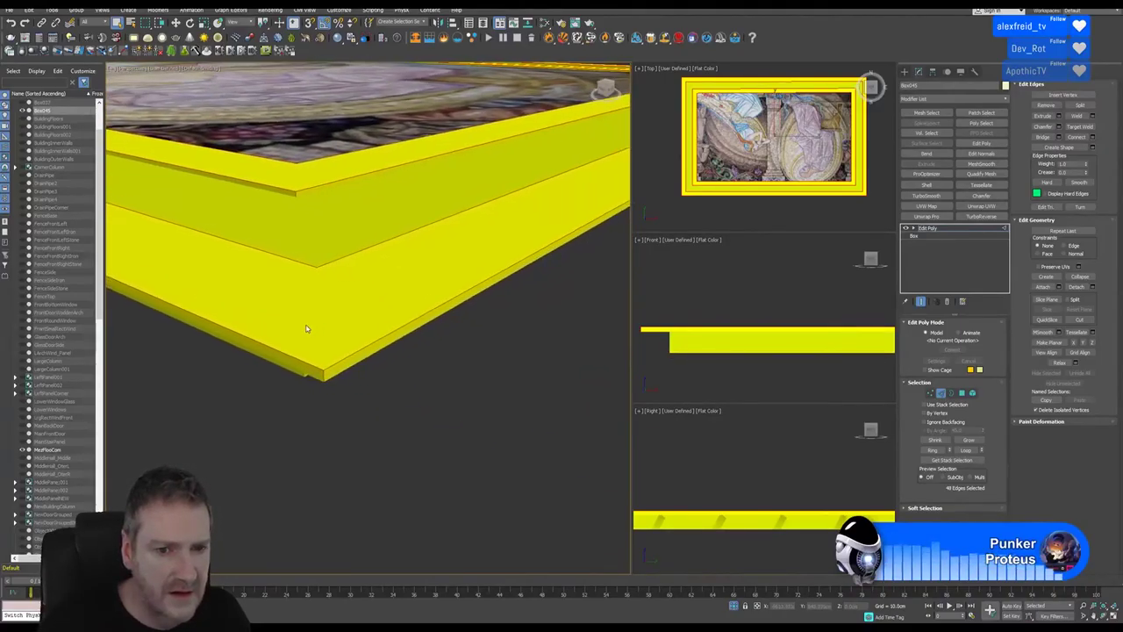
Step: Apply a Chamfer modifier to the selected edges of the brass trim frame
scroll(422, 340, "down", 5)
middle_click_drag(421, 344, 387, 377)
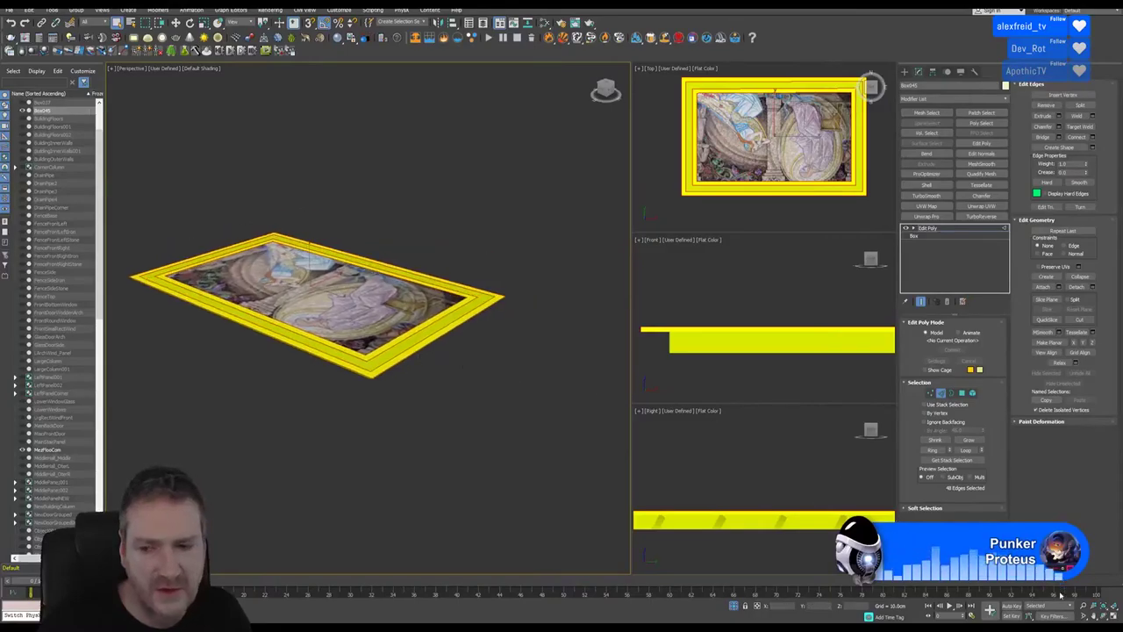
left_click(1102, 616)
left_click_drag(386, 358, 517, 368)
scroll(345, 310, "up", 3)
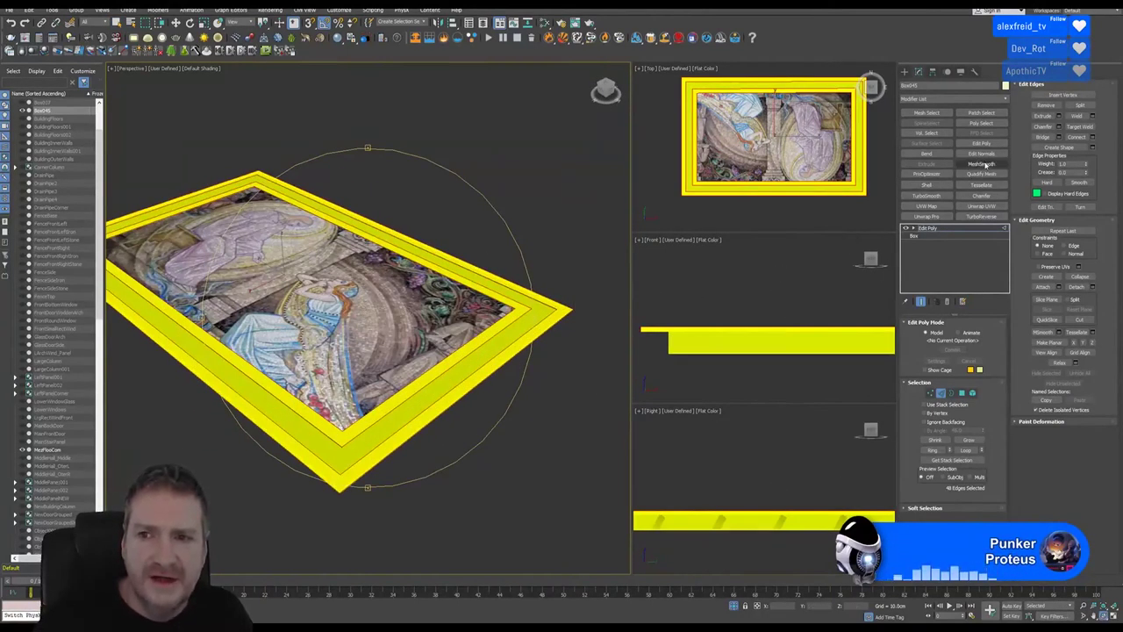
left_click(981, 194)
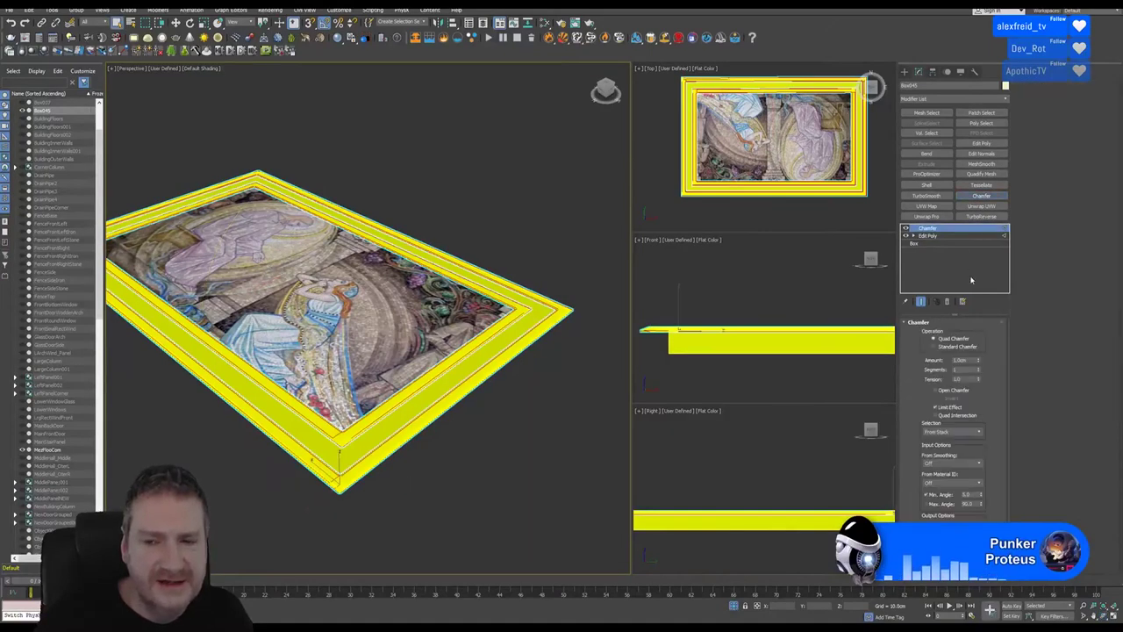
Step: Reduce the chamfer amount on the brass trim and set its tension to 0.75
double_click(963, 361)
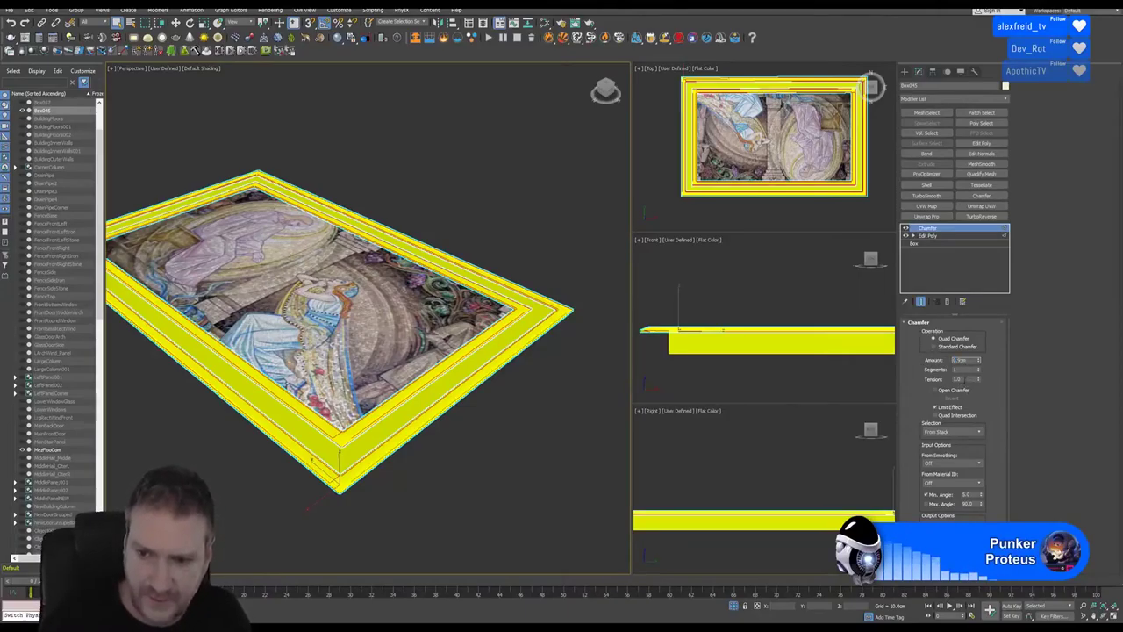
left_click_drag(966, 380, 919, 395)
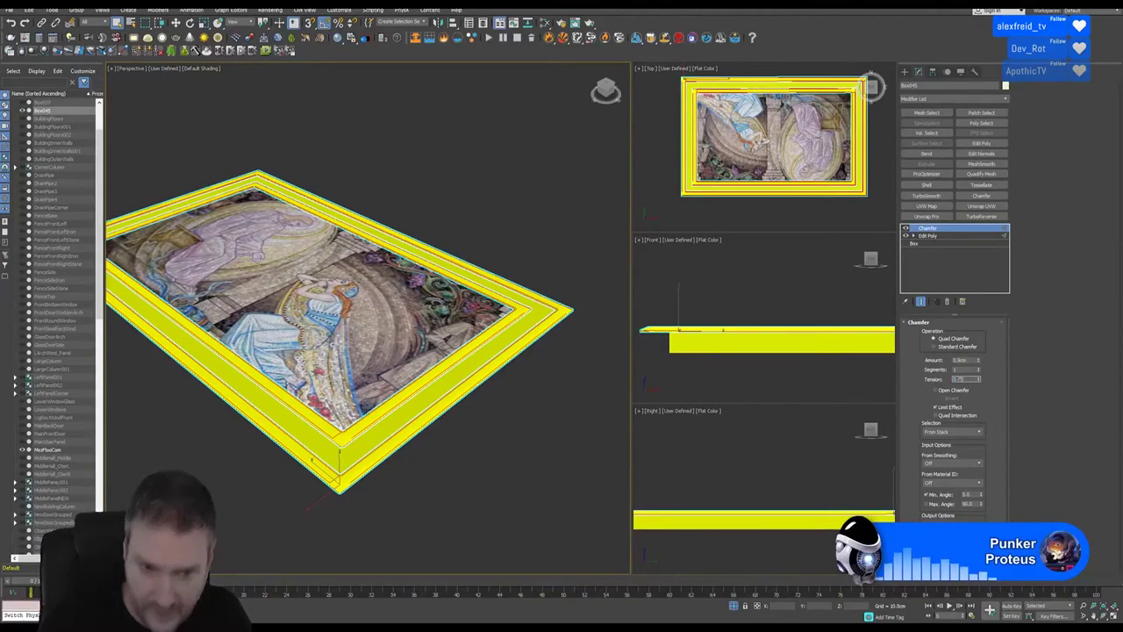
scroll(368, 333, "up", 3)
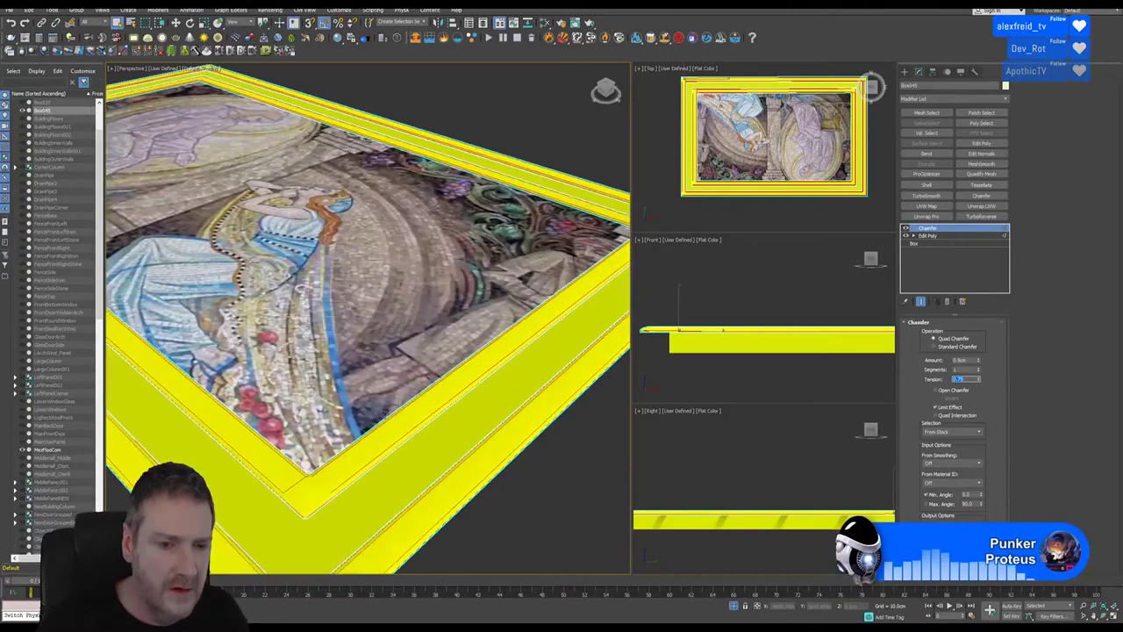
scroll(330, 451, "down", 5)
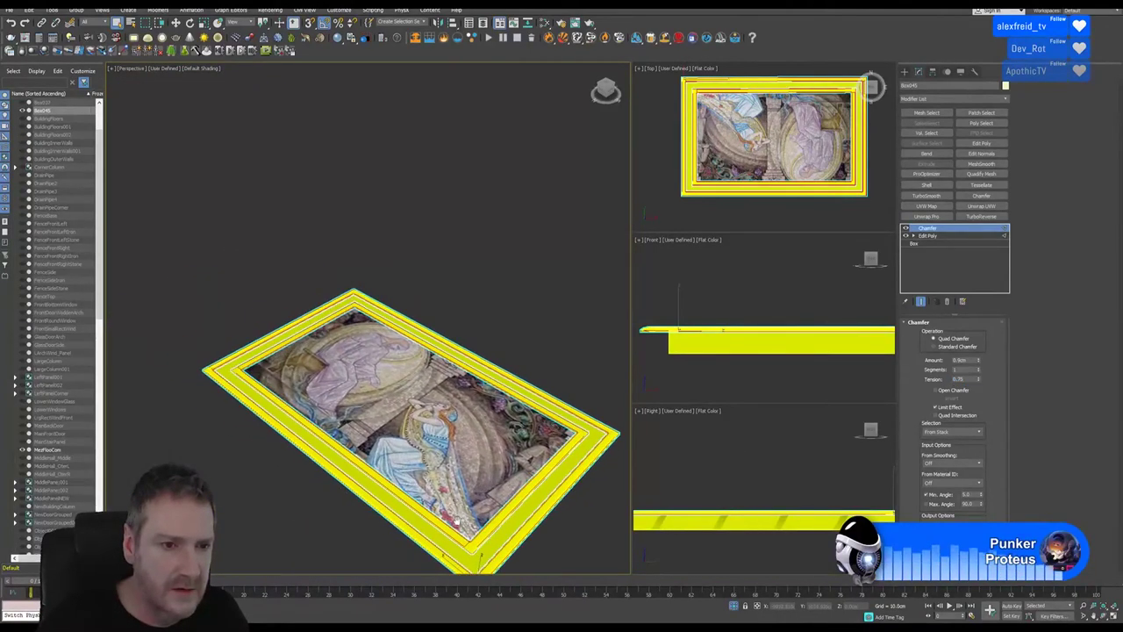
scroll(329, 351, "up", 3)
scroll(348, 237, "up", 6)
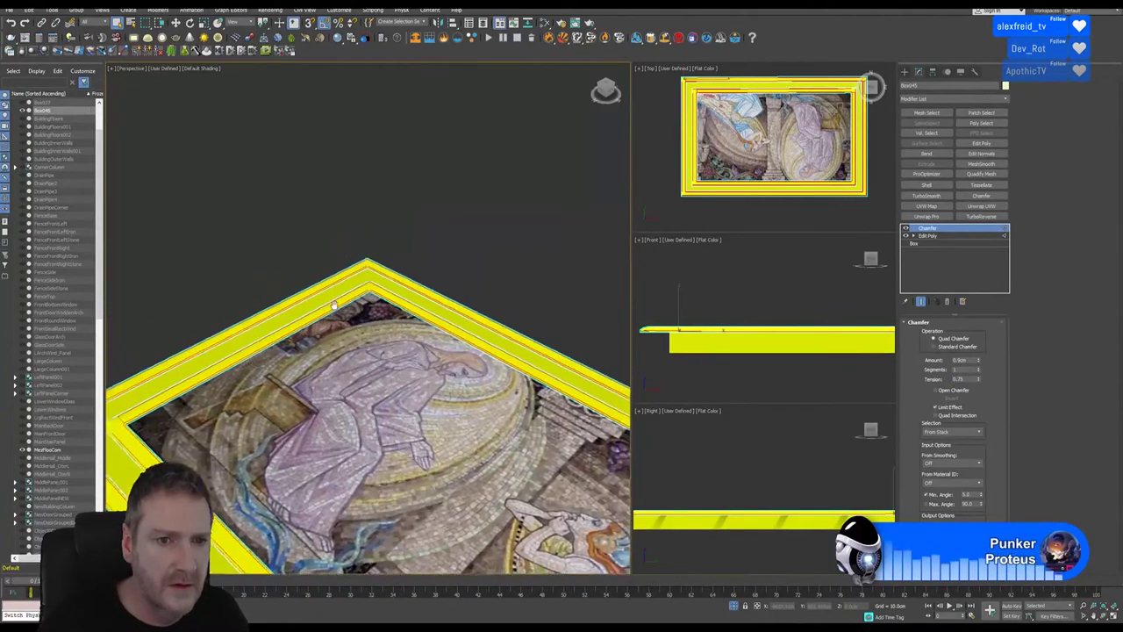
scroll(364, 332, "down", 8)
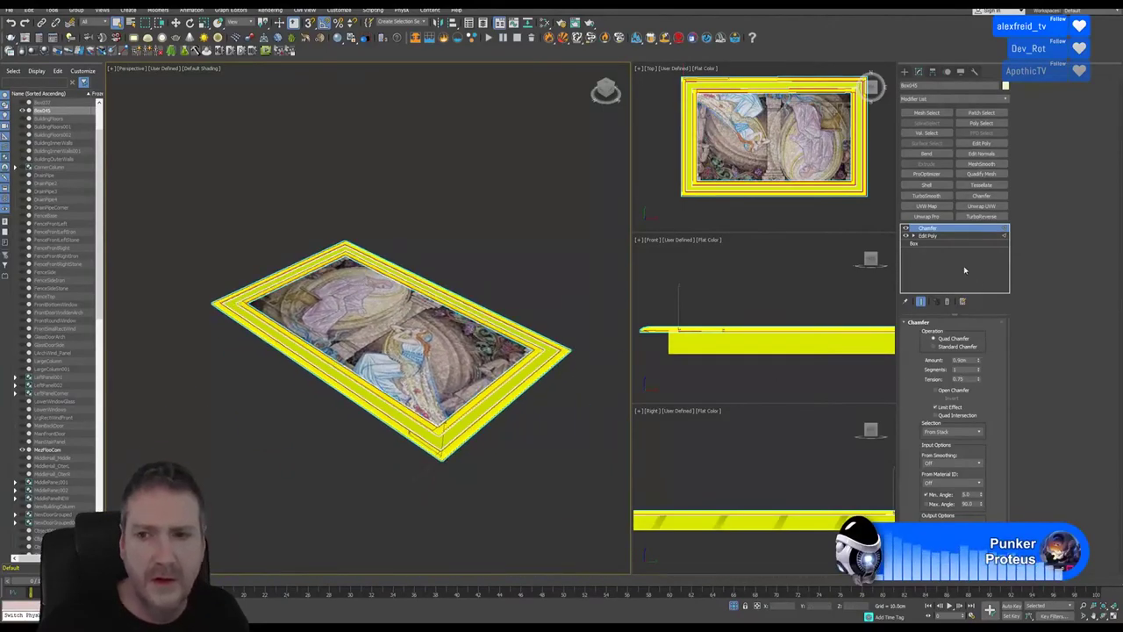
left_click(581, 317)
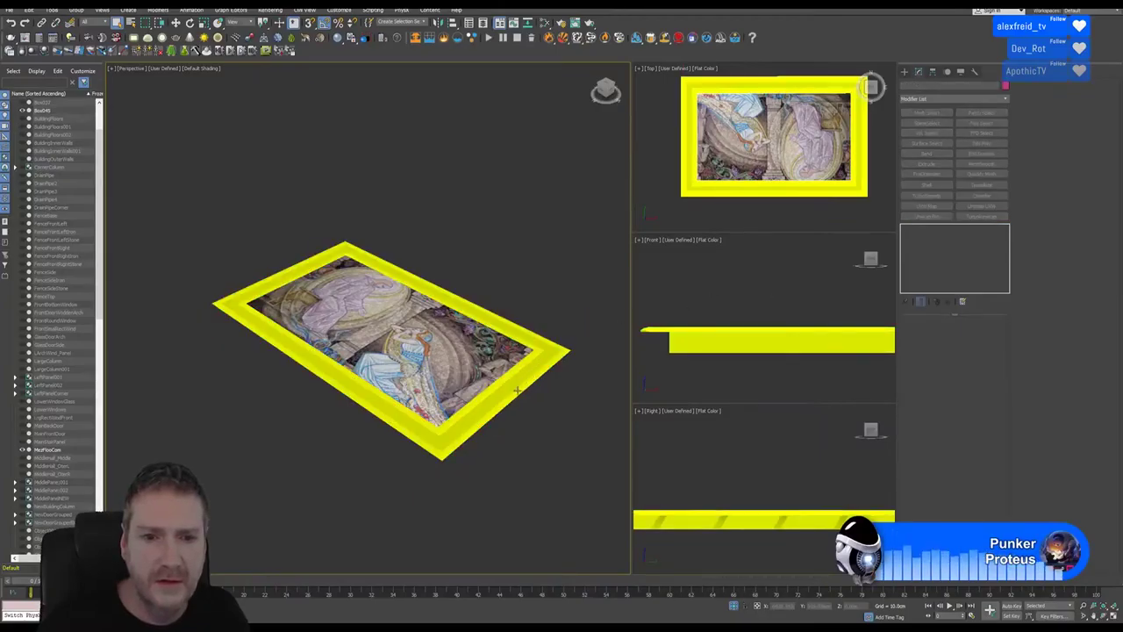
Step: Collapse the brass trim's entire modifier stack into an Editable Poly
left_click(489, 392)
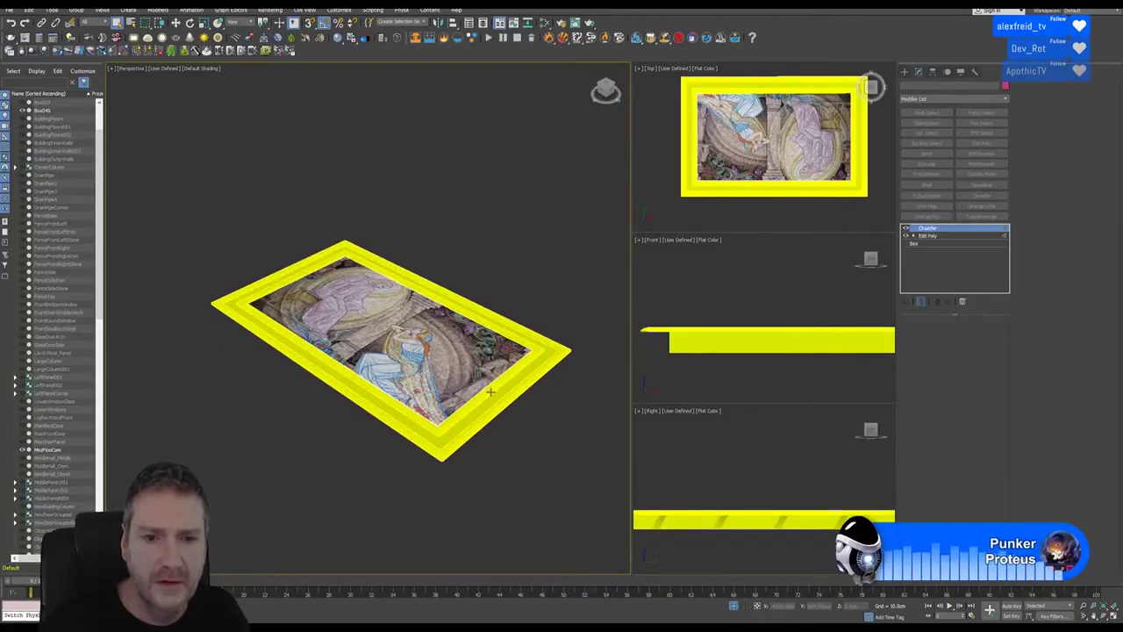
right_click(936, 229)
left_click(966, 319)
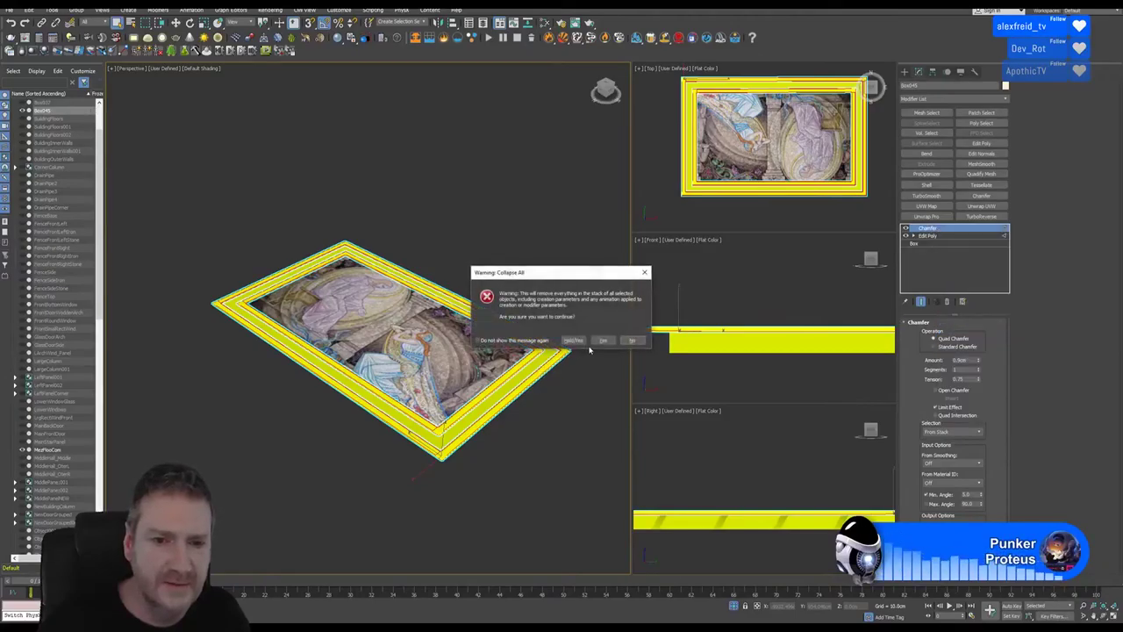
left_click(602, 342)
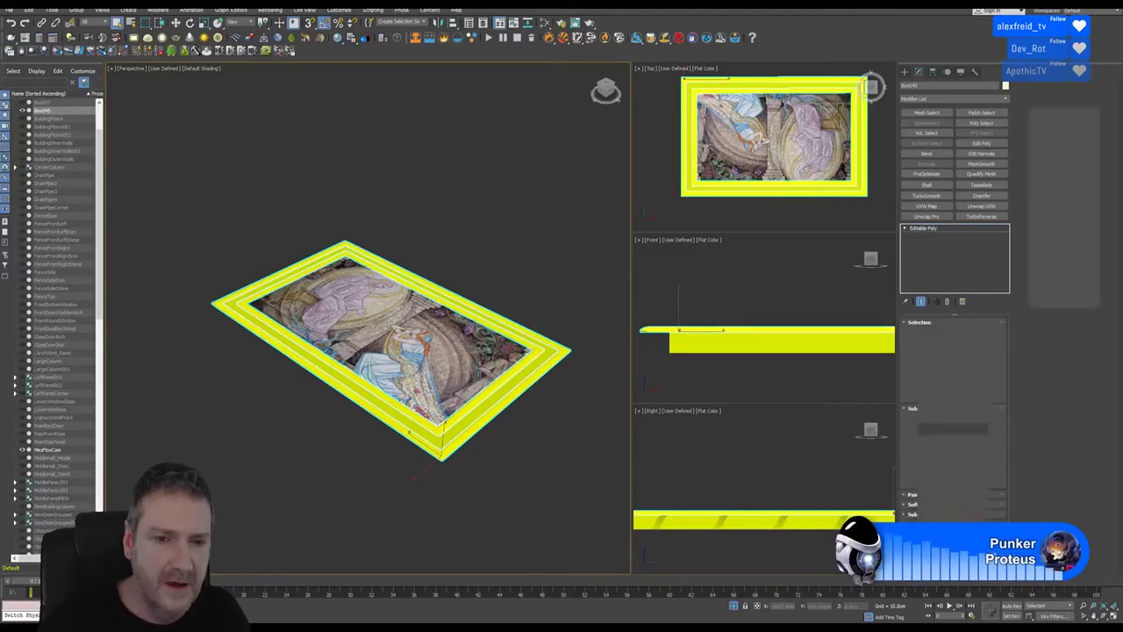
Step: Attach the brass trim to the mosaic floor panel, matching material IDs to material
left_click(591, 329)
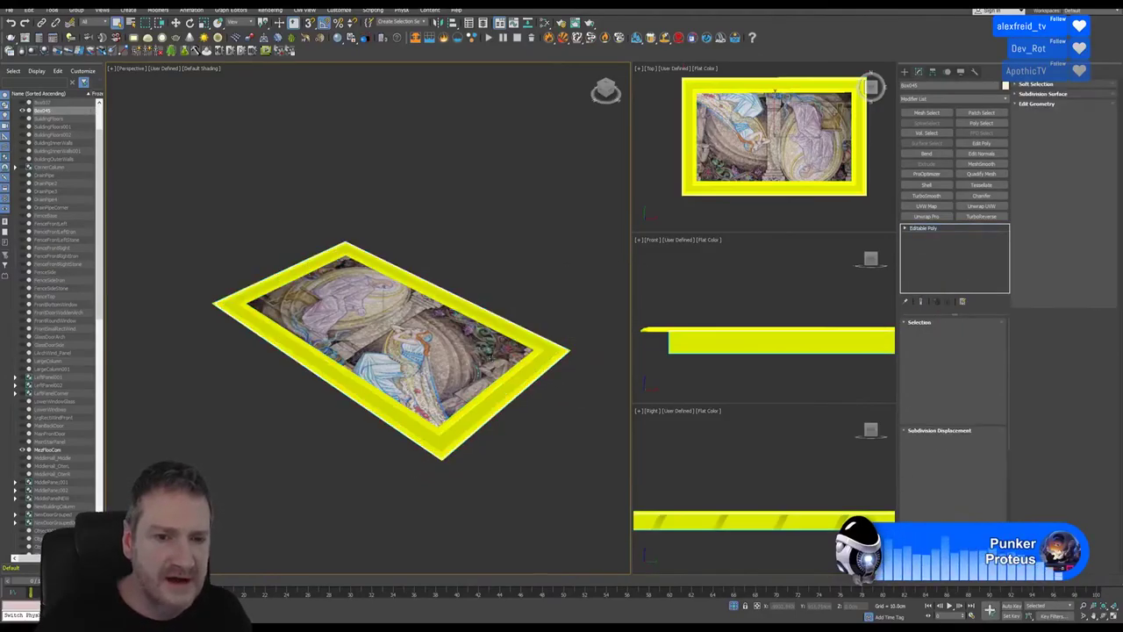
left_click(532, 362)
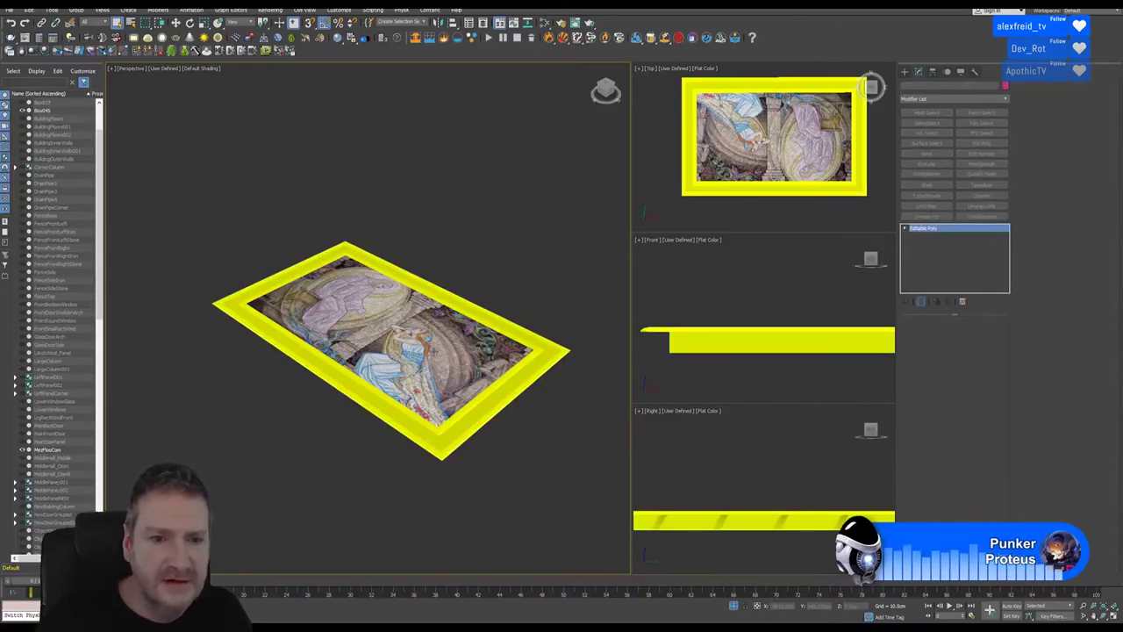
left_click(730, 338)
left_click(1045, 173)
left_click(1043, 170)
left_click(526, 355)
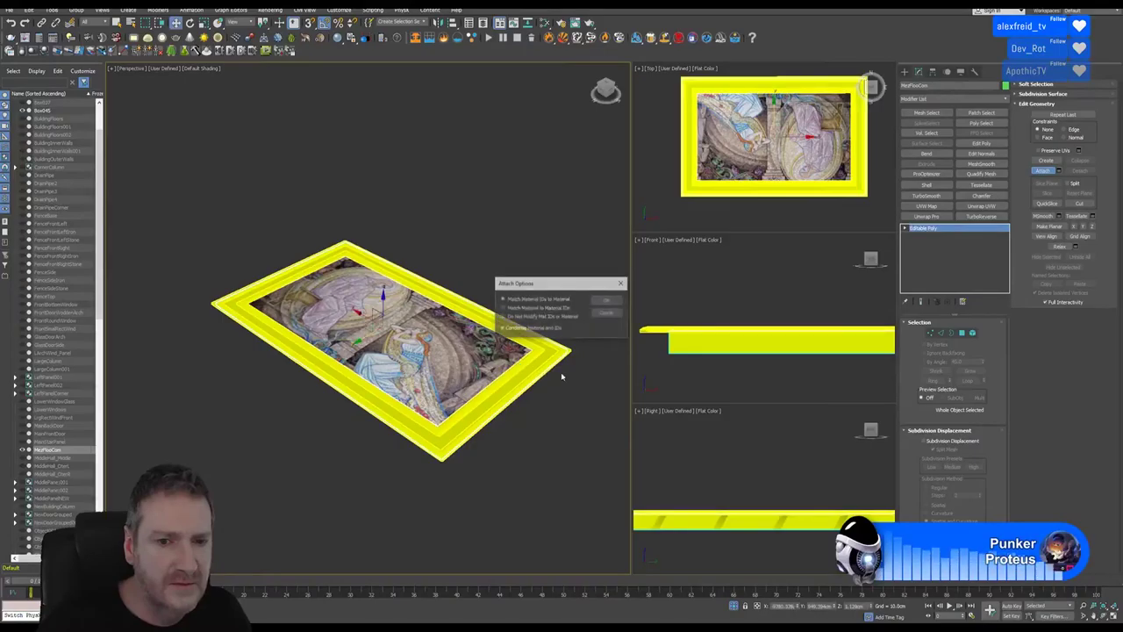
left_click(607, 300)
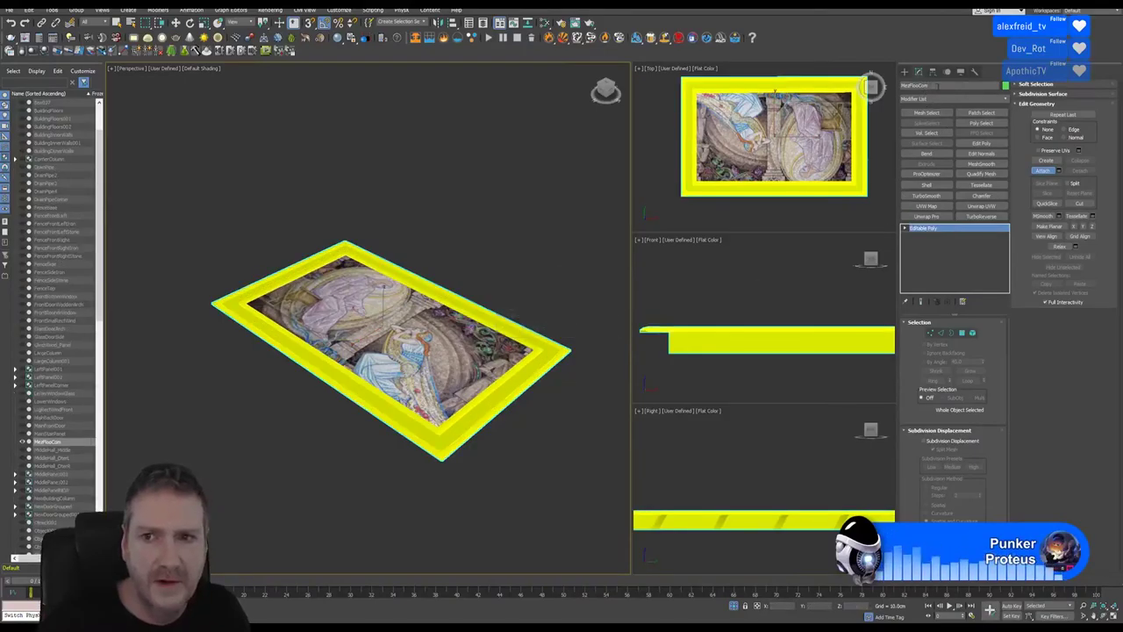
Step: Select the combined floor panel's object name for reuse and start exporting the selected object as FBX
double_click(930, 85)
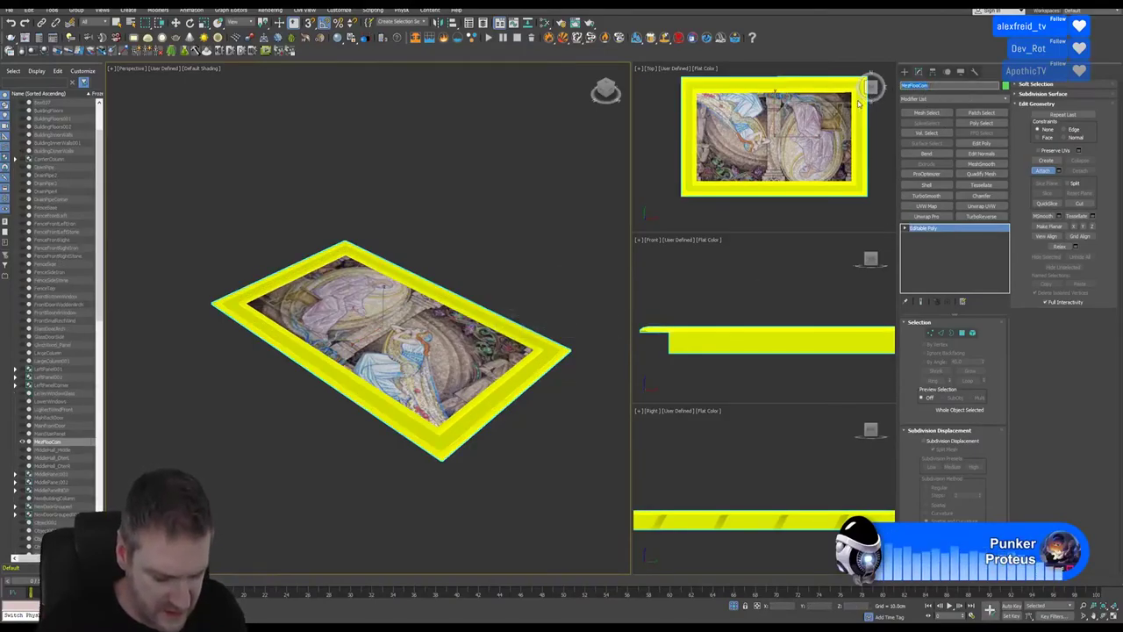
left_click(8, 12)
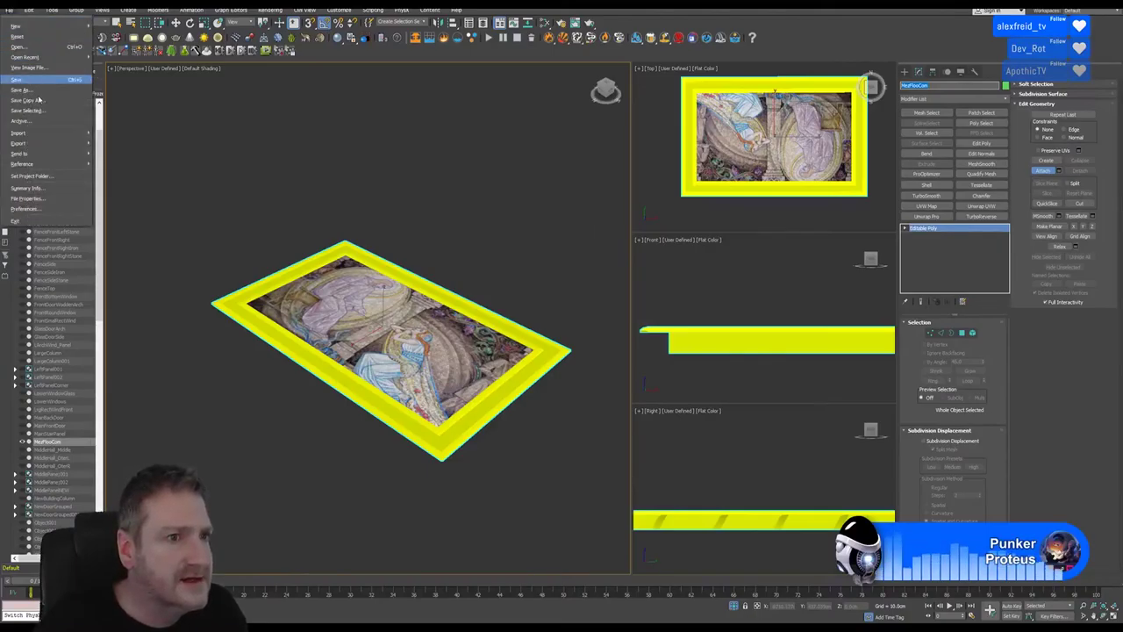
mouse_move(52, 142)
left_click(121, 159)
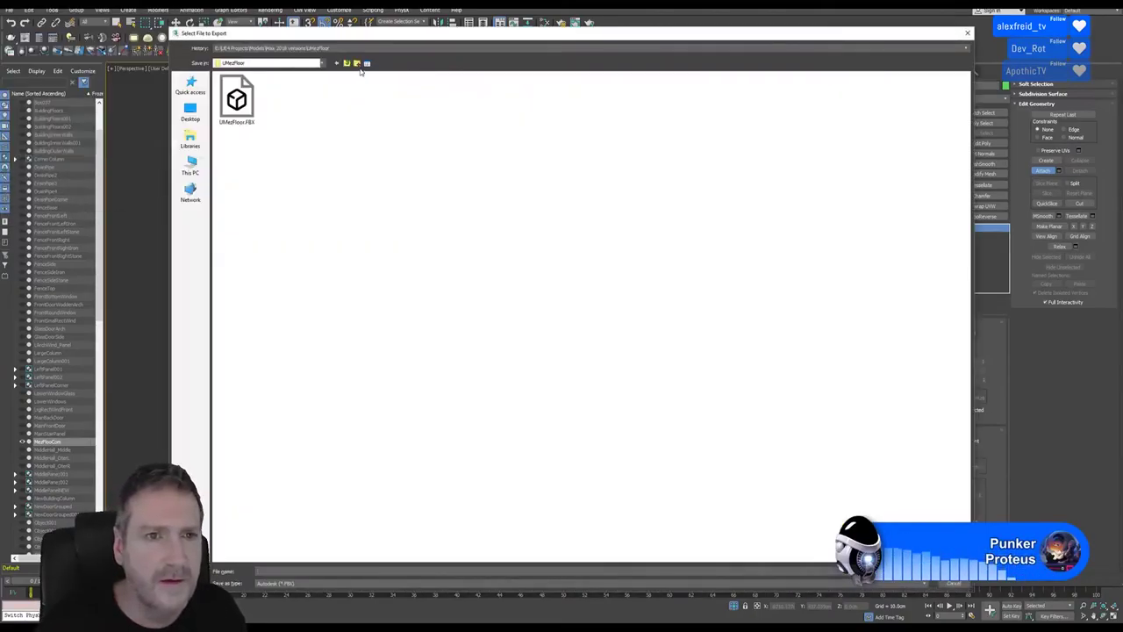
Step: Look for a suitable export location under Max 2018 versions, checking the Vestibule Outside Floor, Ass Floors and Mosaic Door Tiles folders
left_click(347, 63)
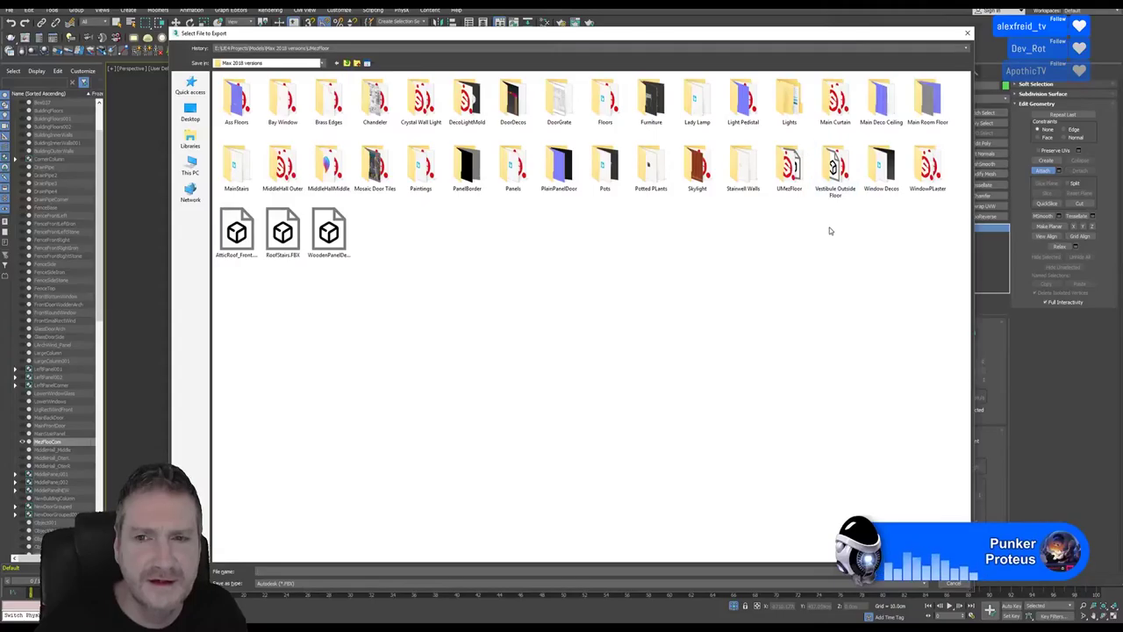
left_click(836, 168)
key("Return")
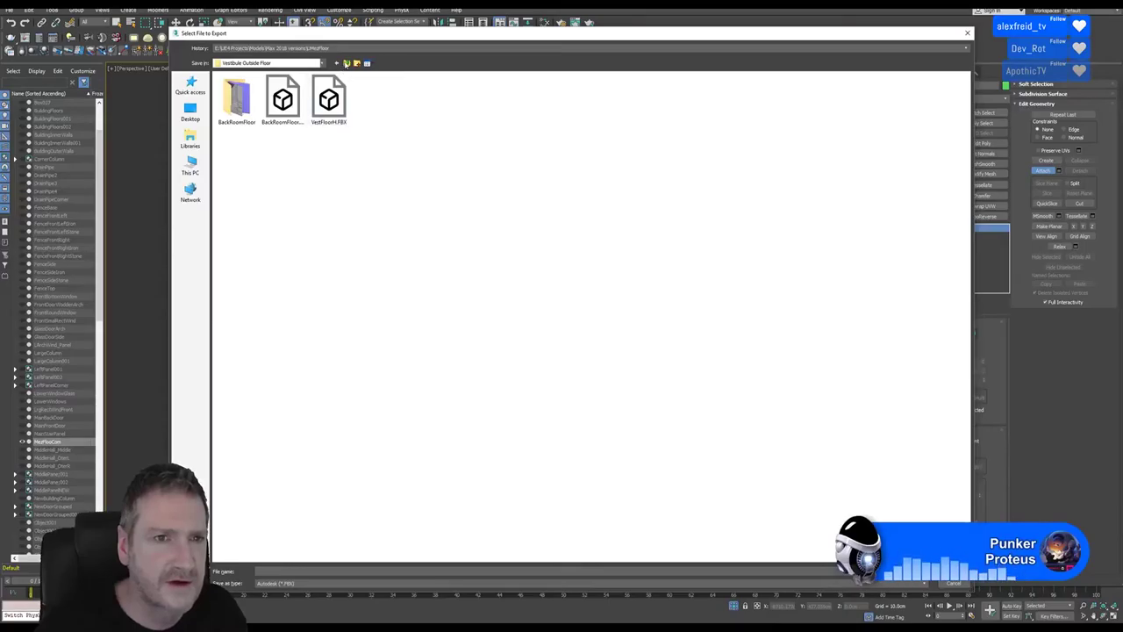
left_click(345, 64)
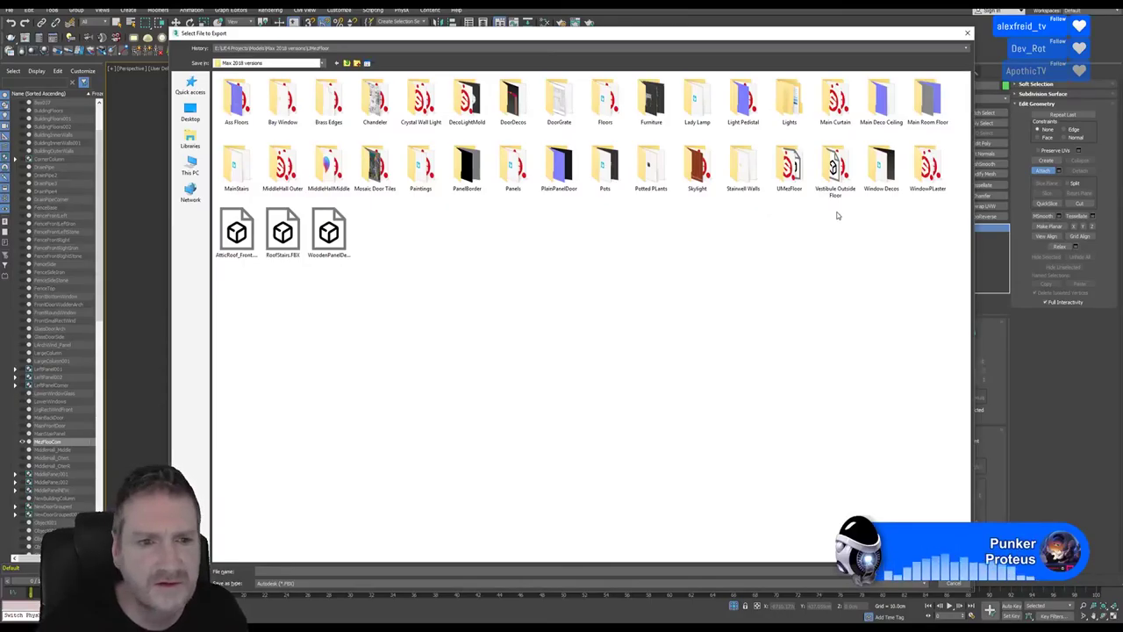
left_click_drag(741, 36, 661, 67)
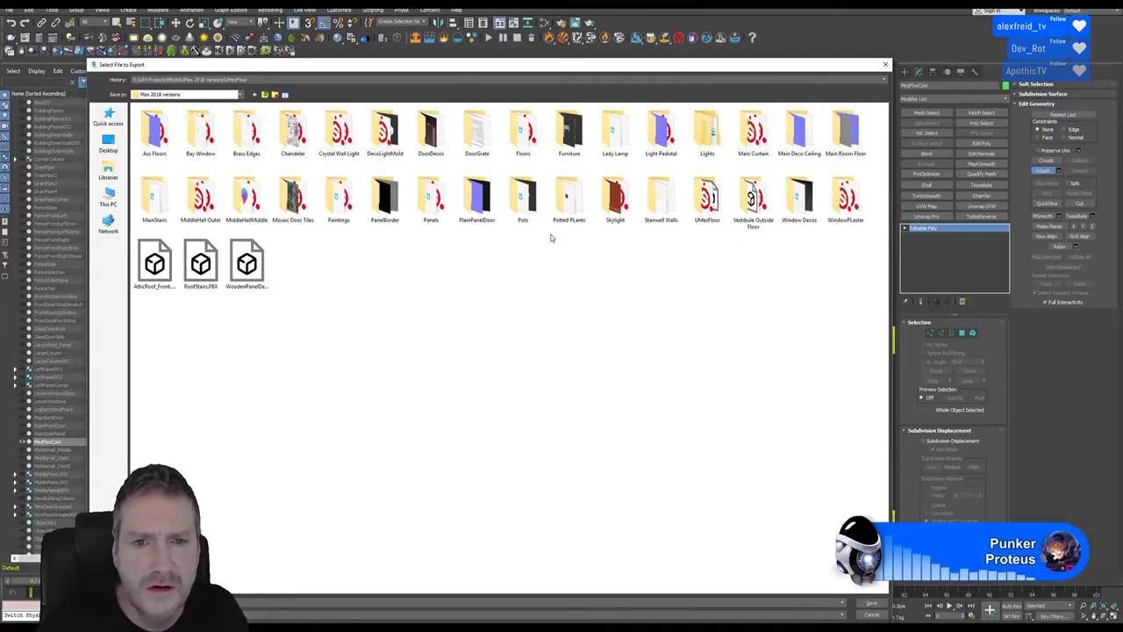
left_click(706, 210)
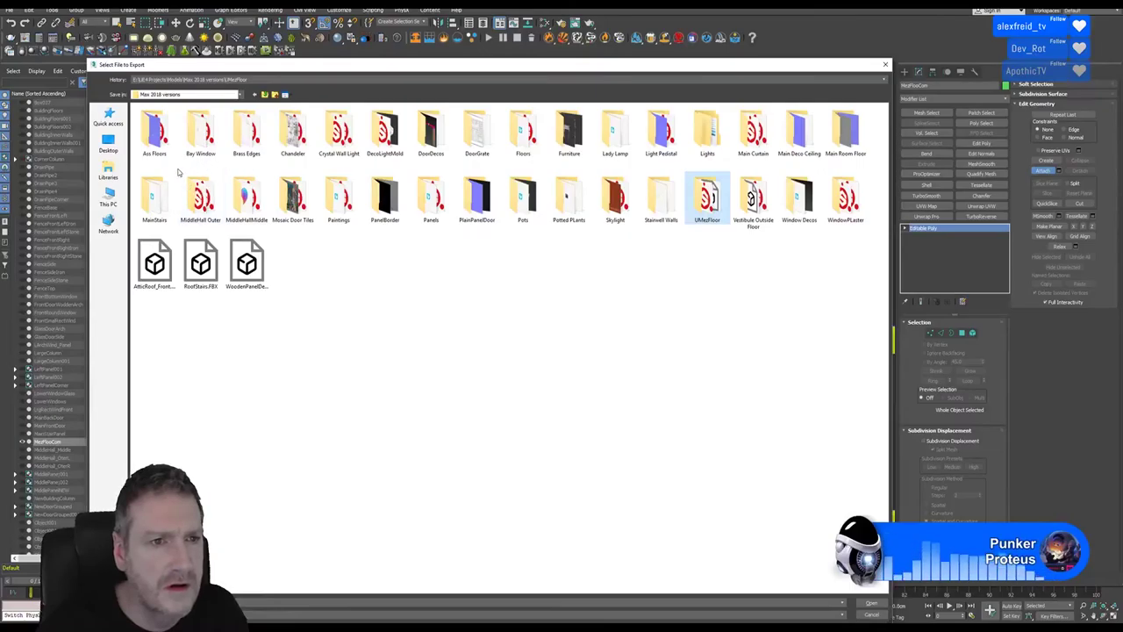
left_click(161, 144)
key("Return")
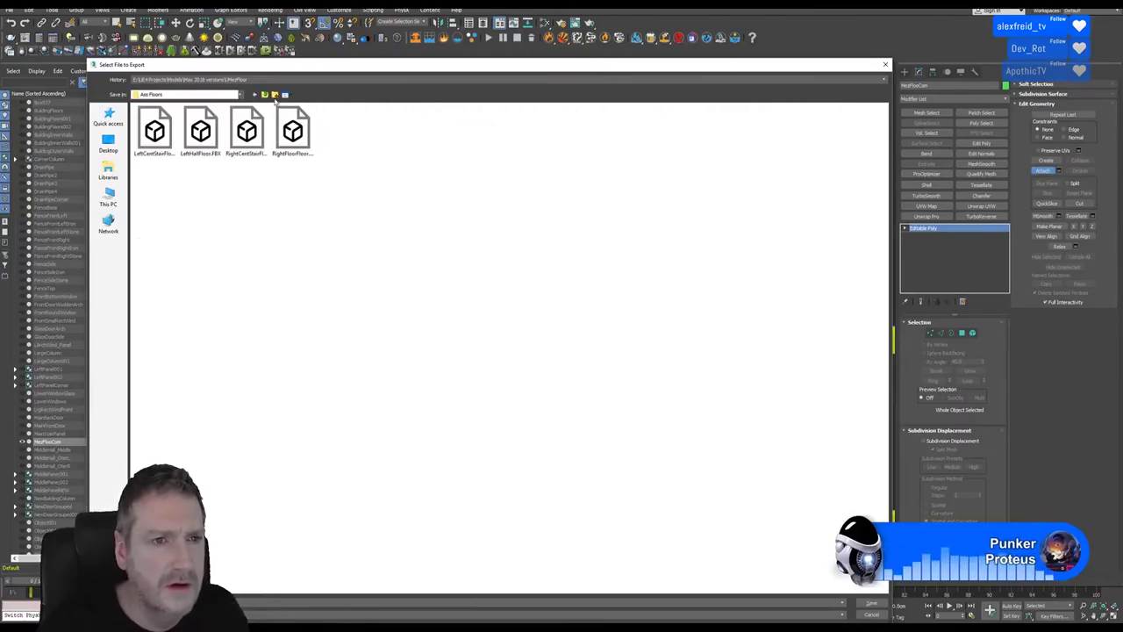
left_click(265, 94)
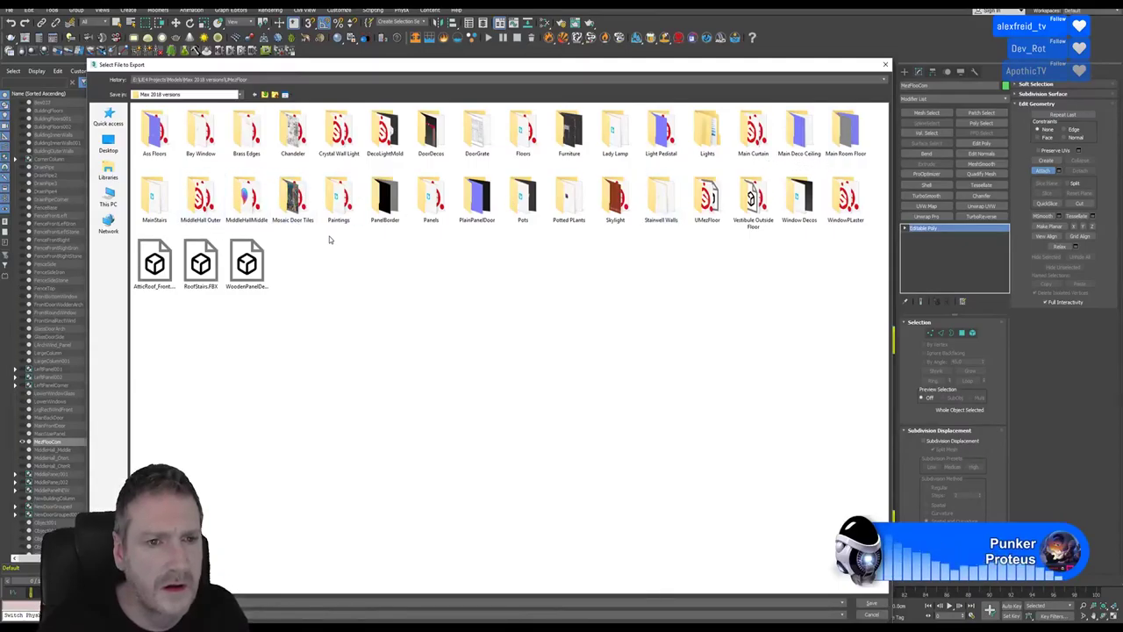
left_click(299, 219)
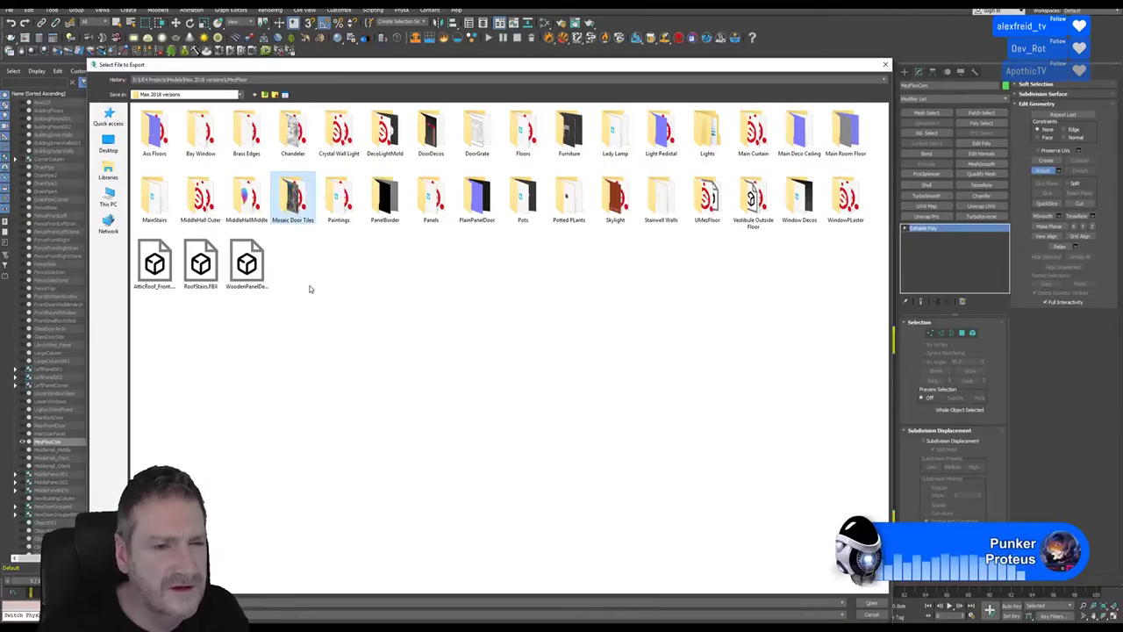
key("Return")
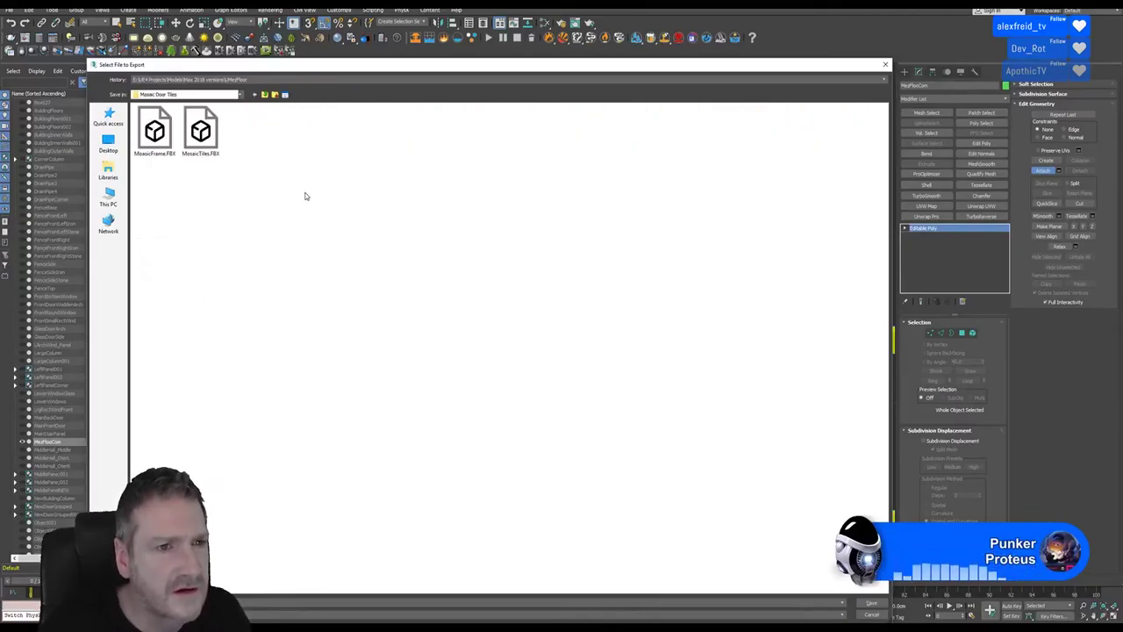
left_click(266, 96)
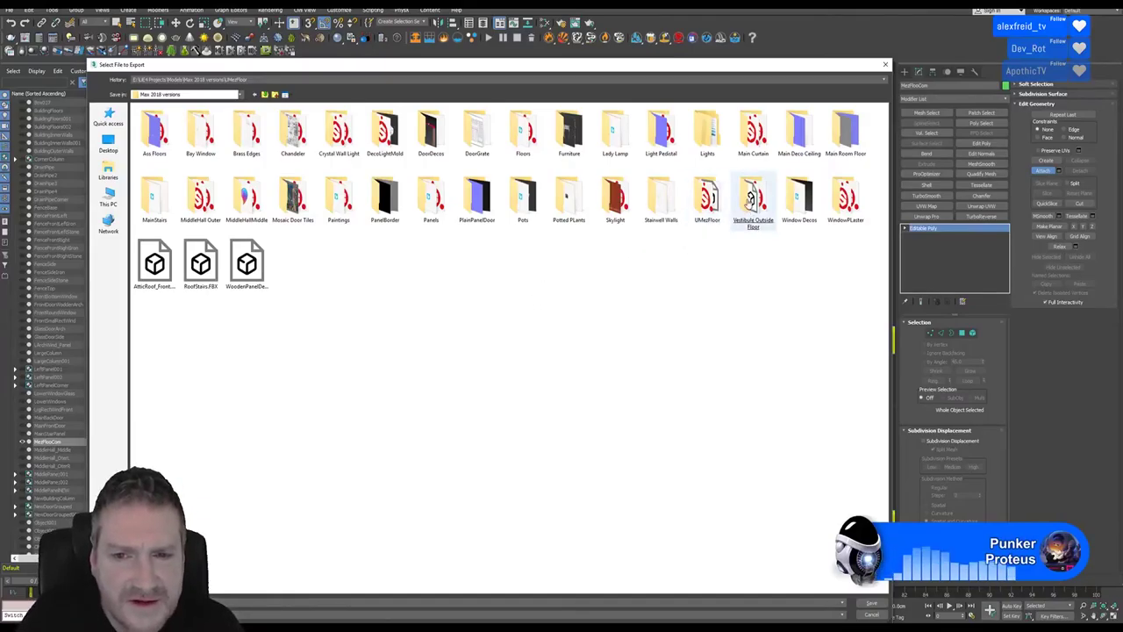
Step: Check the Vestibule Outside Floor folder and its BackRoomFloor subfolder for the floor panel's existing FBX file
left_click(753, 206)
key("Return")
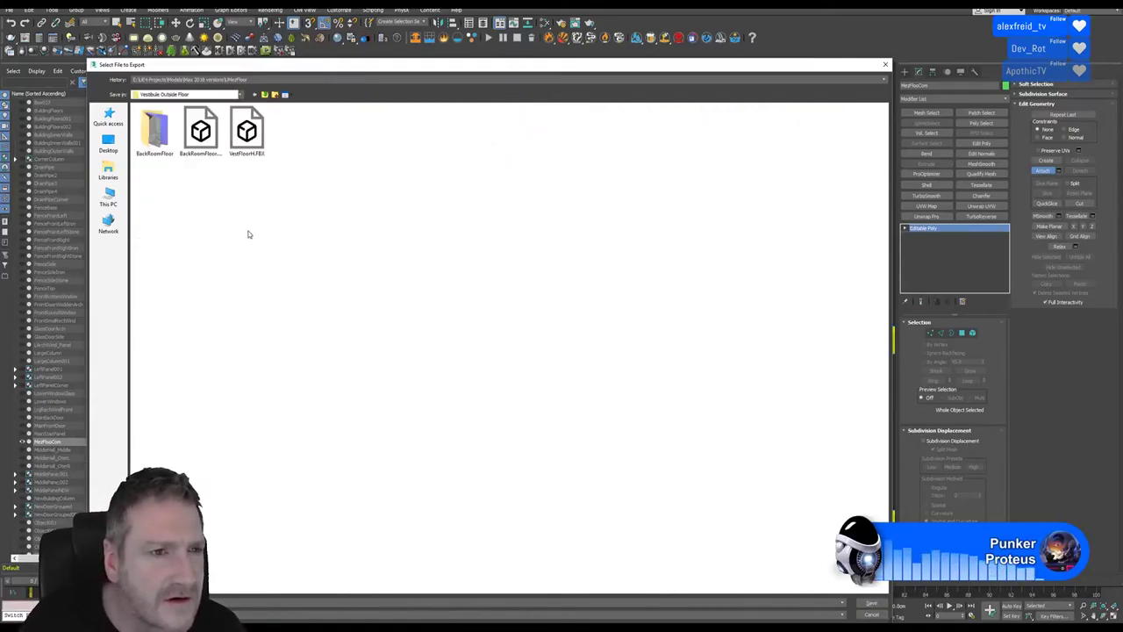
double_click(140, 130)
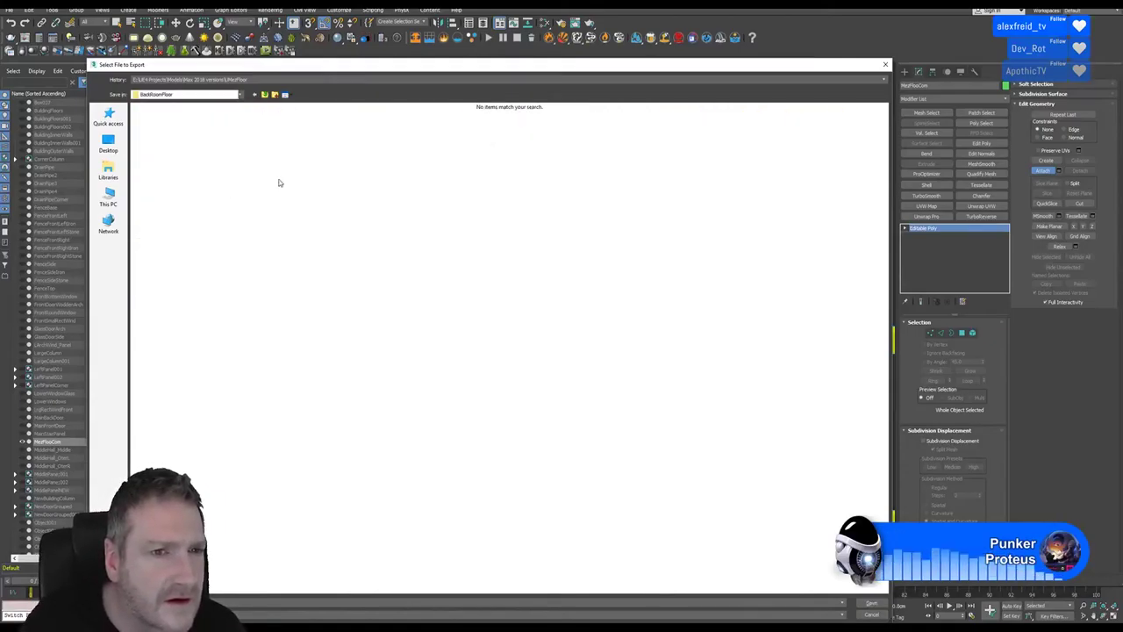
left_click(264, 95)
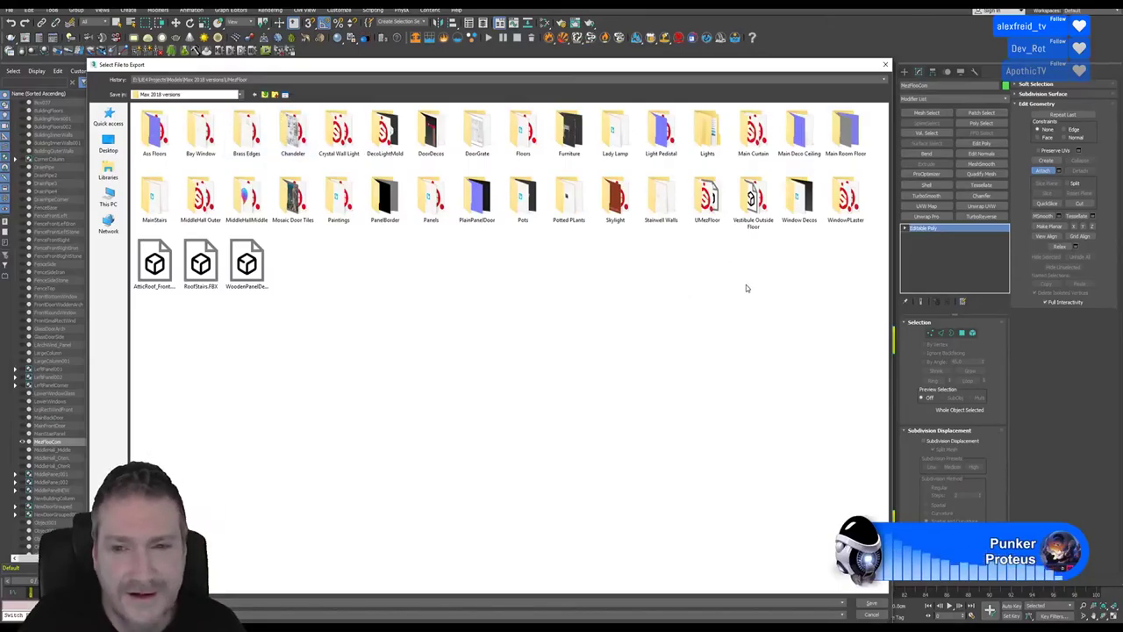
double_click(752, 198)
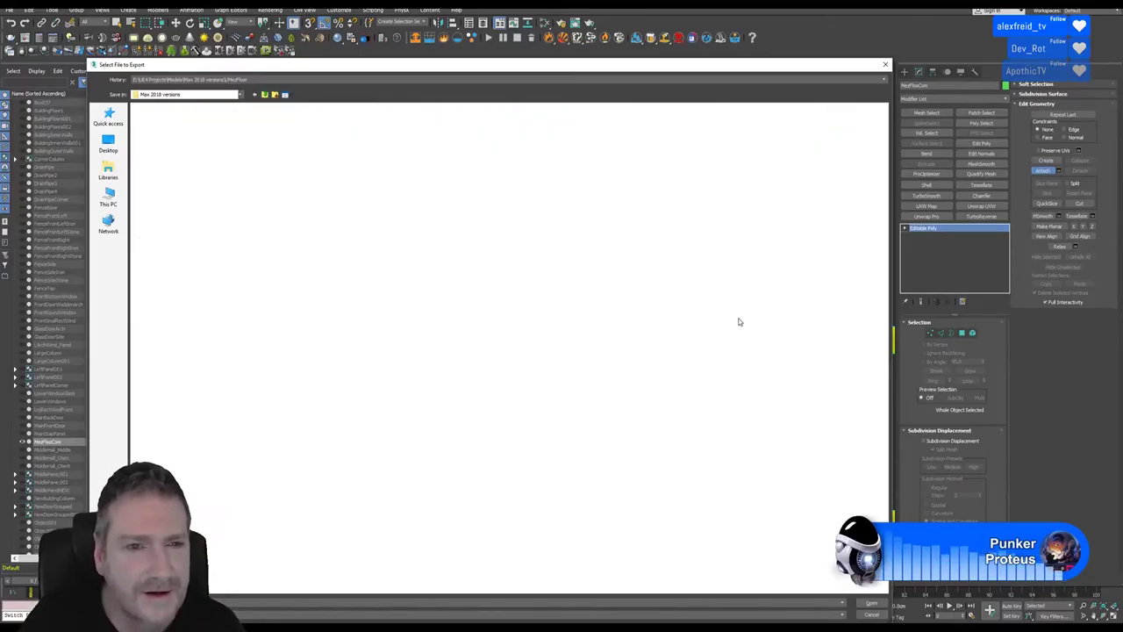
left_click(265, 95)
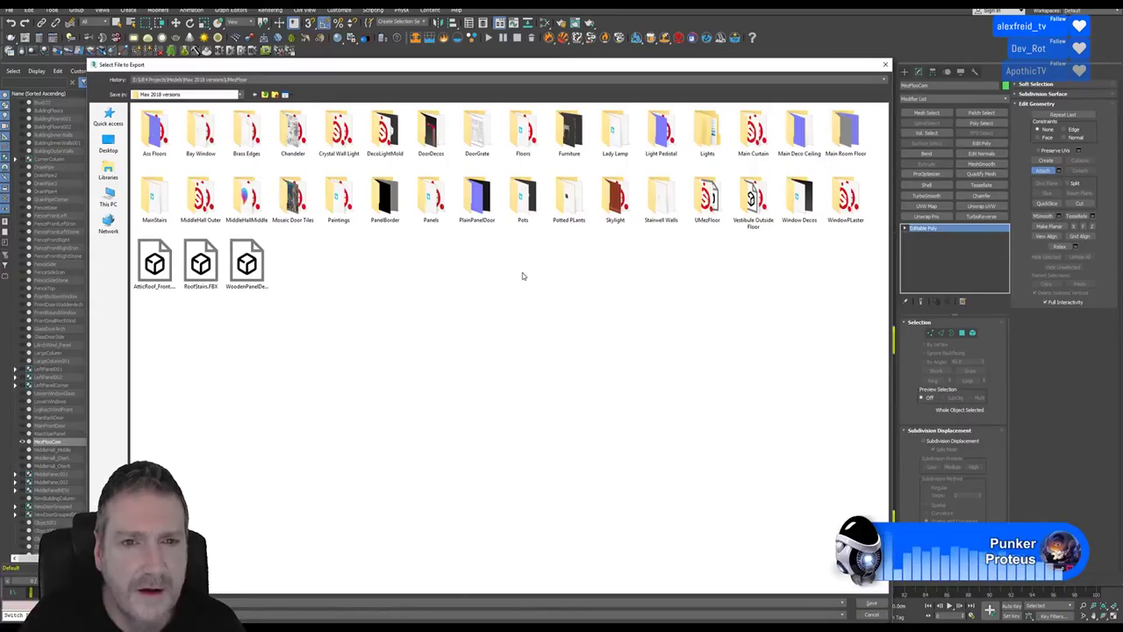
Step: Check the Floors, Main Room Floor and MiddleHall Outer folders for the floor panel's existing FBX file
double_click(523, 132)
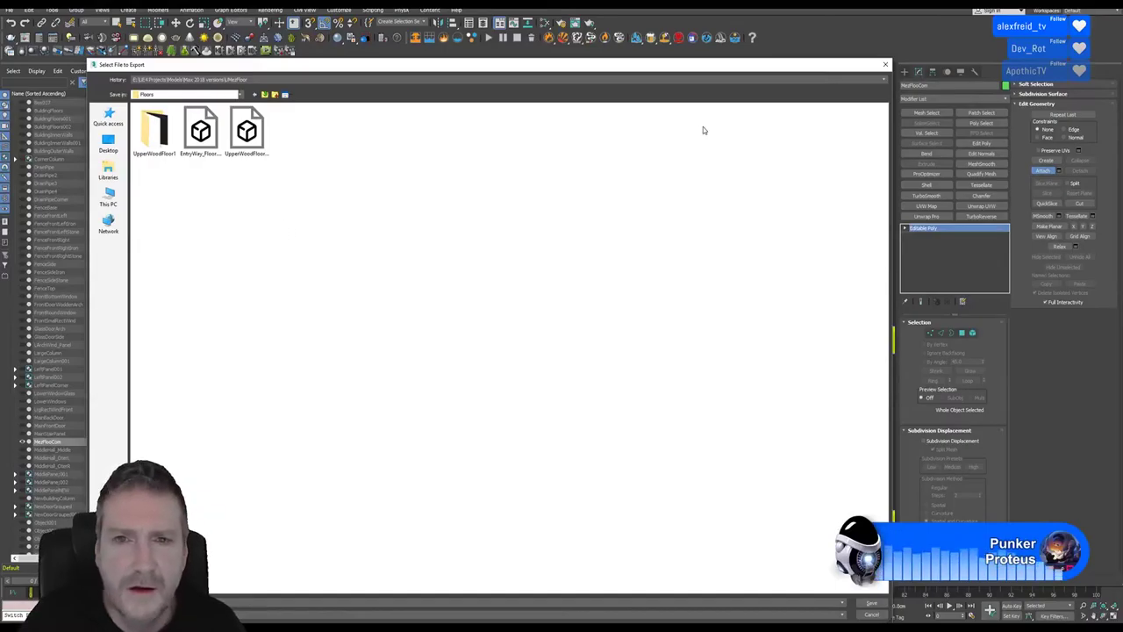
left_click(265, 94)
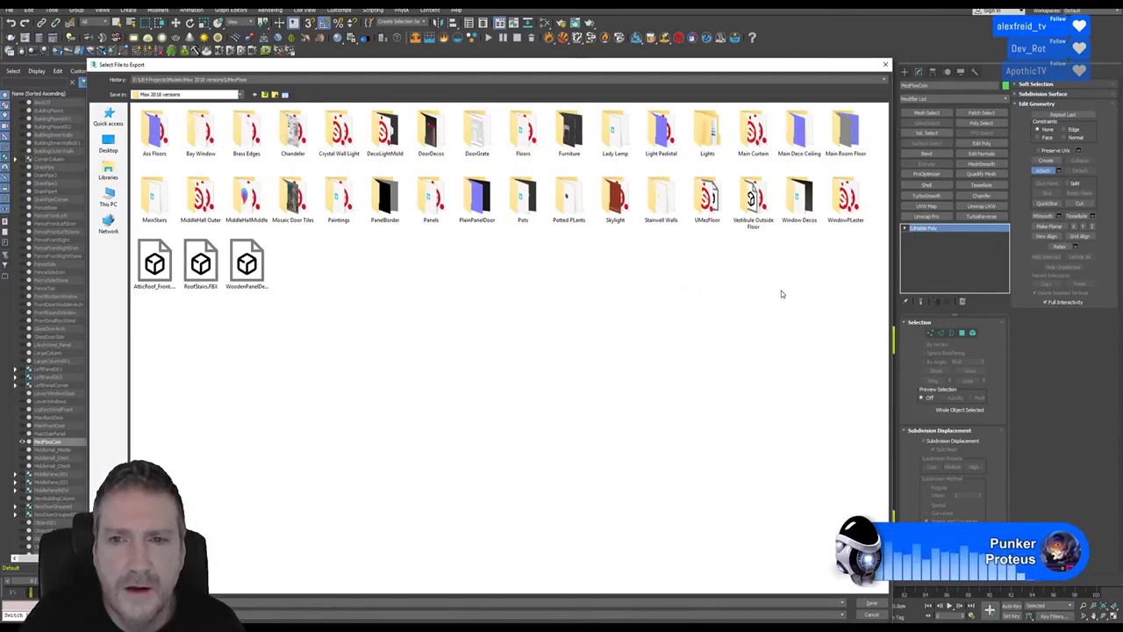
left_click(848, 133)
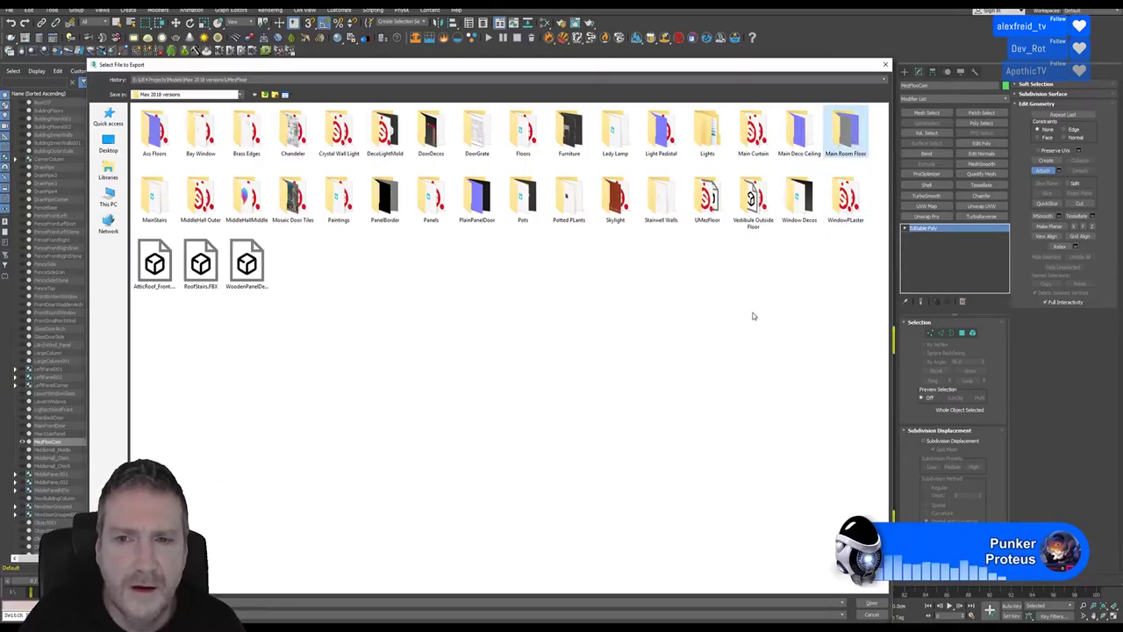
key("Return")
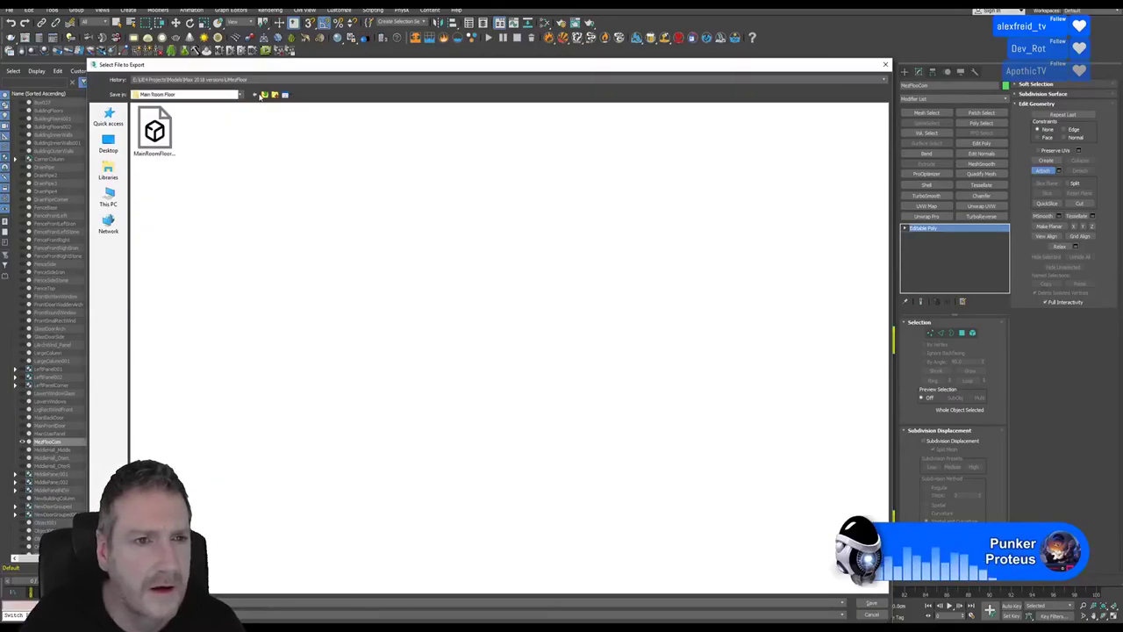
left_click(263, 95)
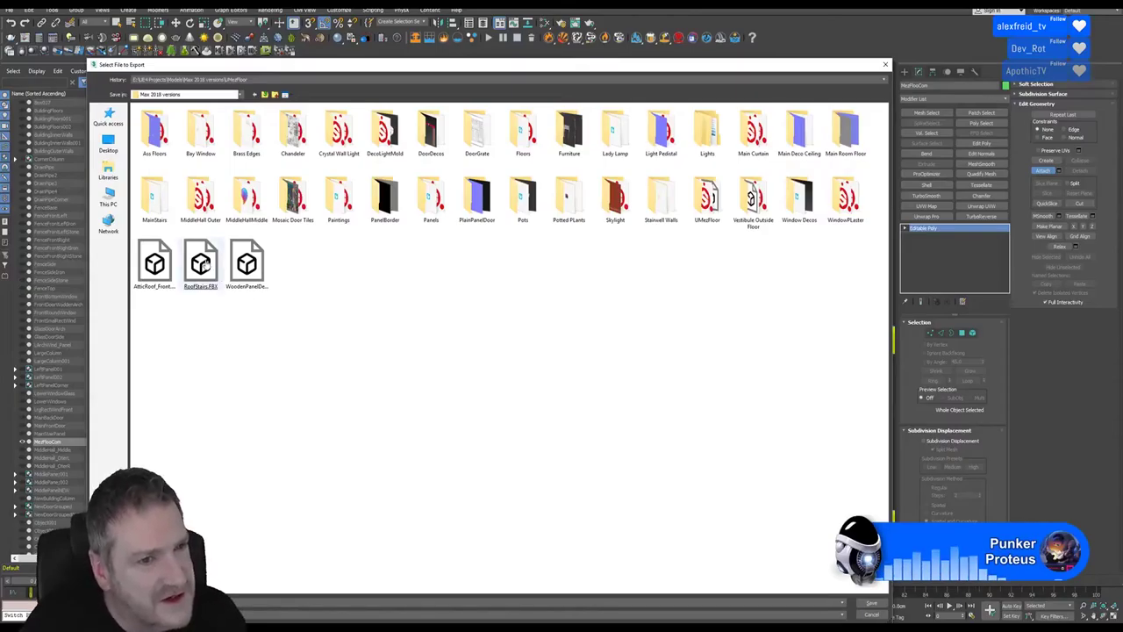
left_click(175, 206)
left_click(200, 197)
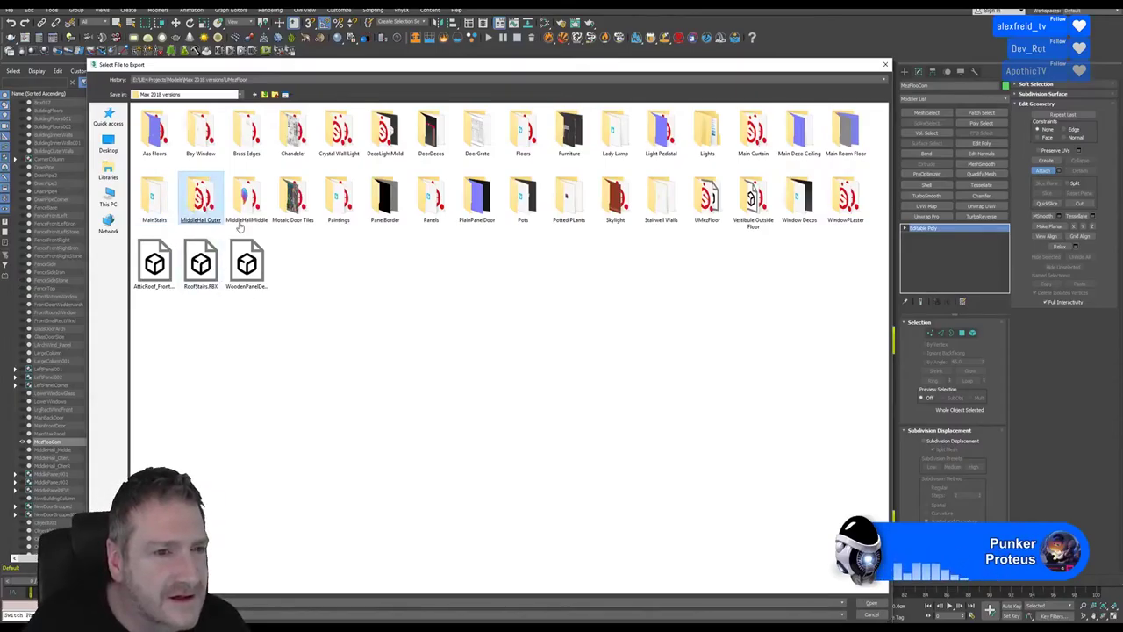
key("Return")
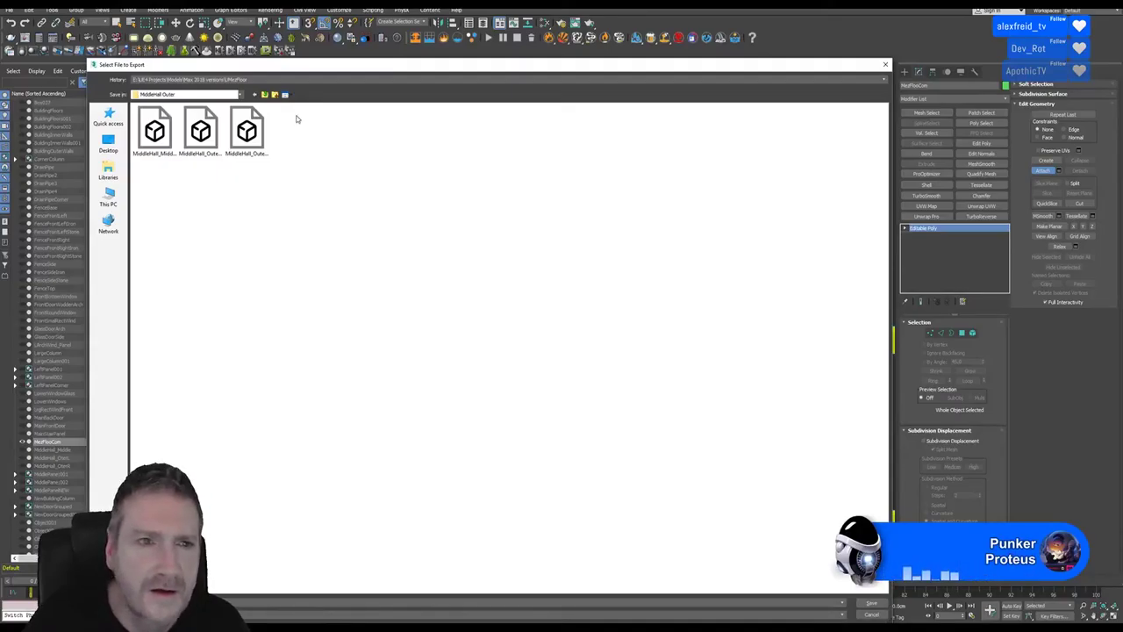
left_click(265, 95)
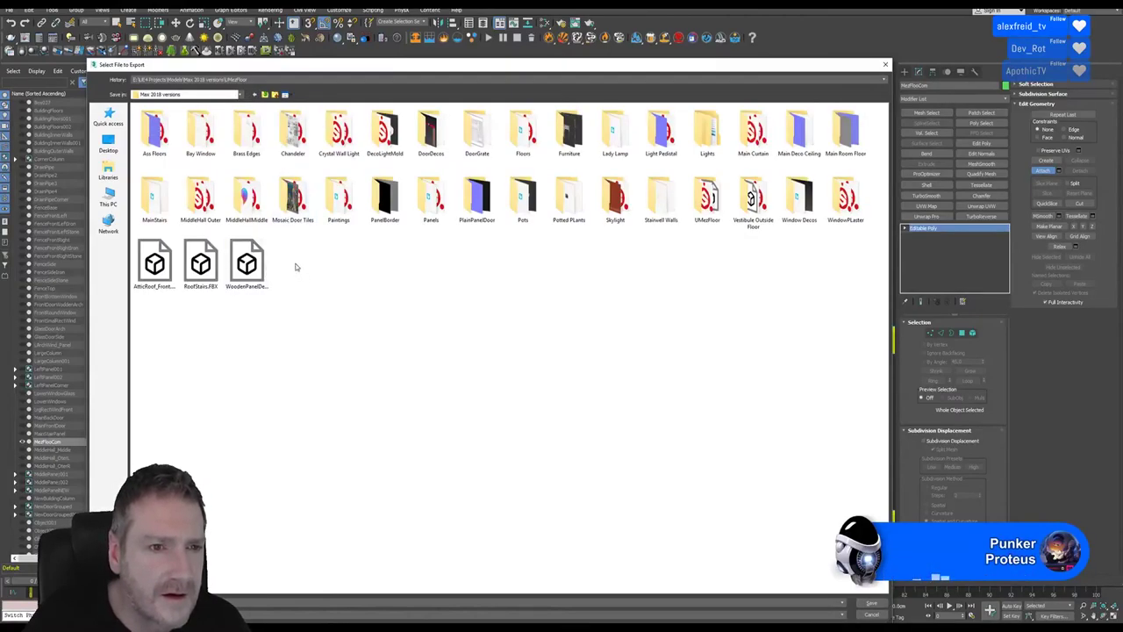
Step: Export the combined floor panel to the MiddleHallMiddle folder, replacing MezFlooCom.FBX and keeping the current FBX export settings
left_click(237, 200)
key("Return")
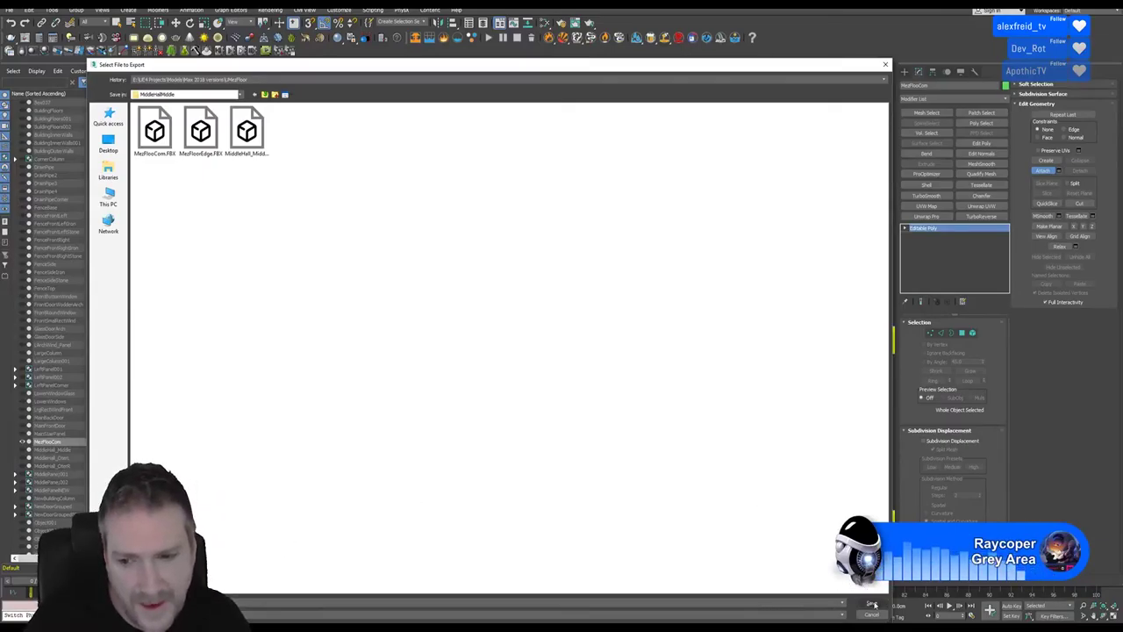
key("Return")
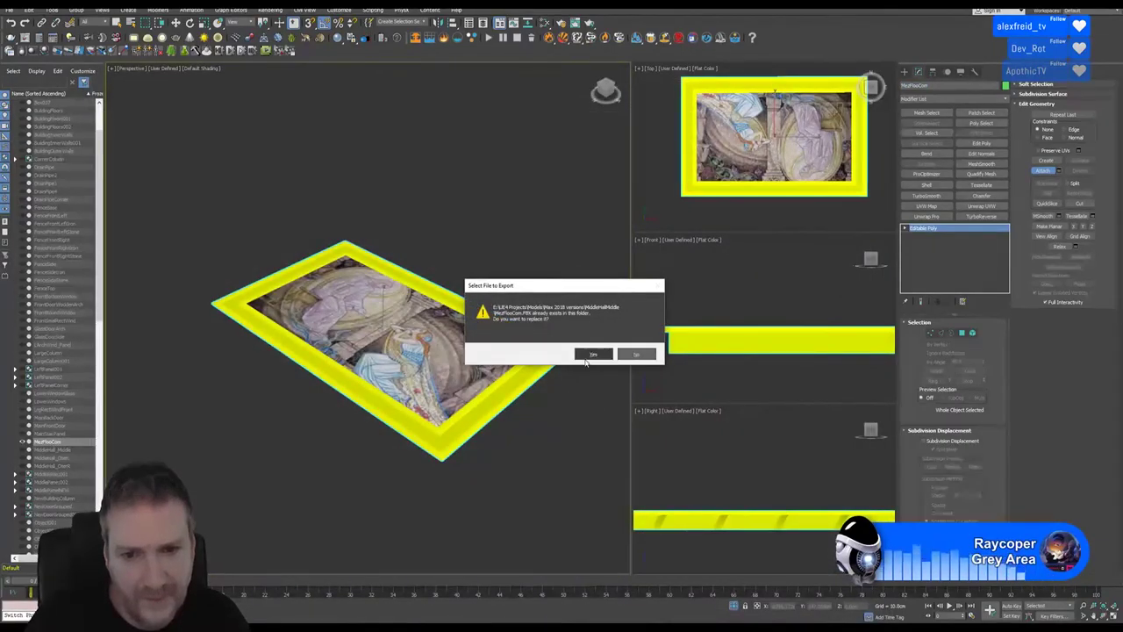
left_click(592, 355)
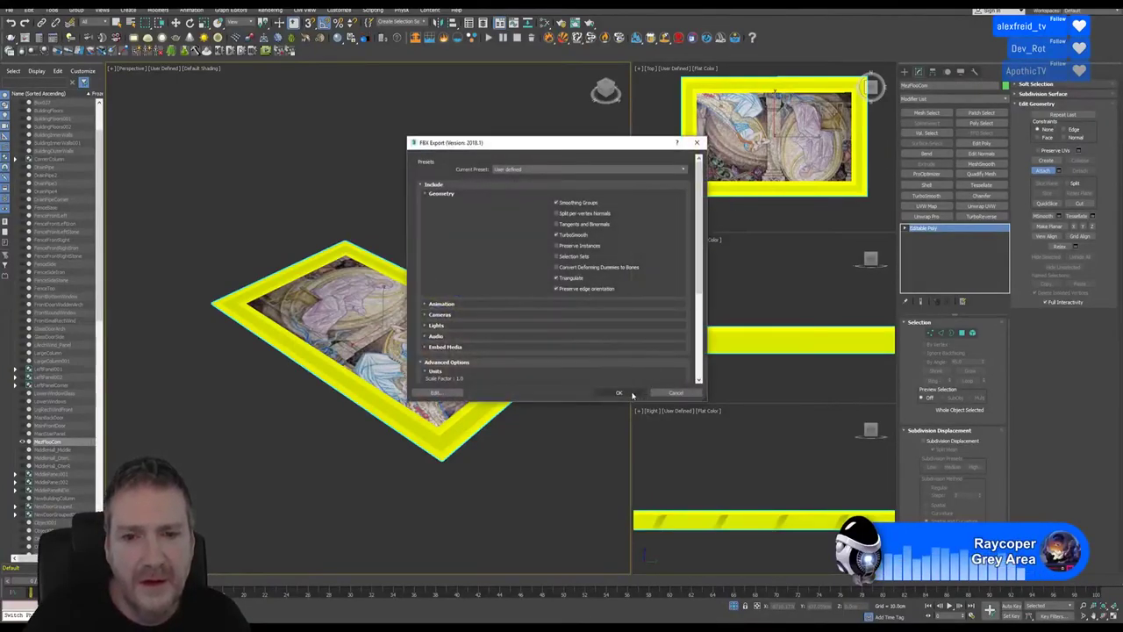
left_click(630, 393)
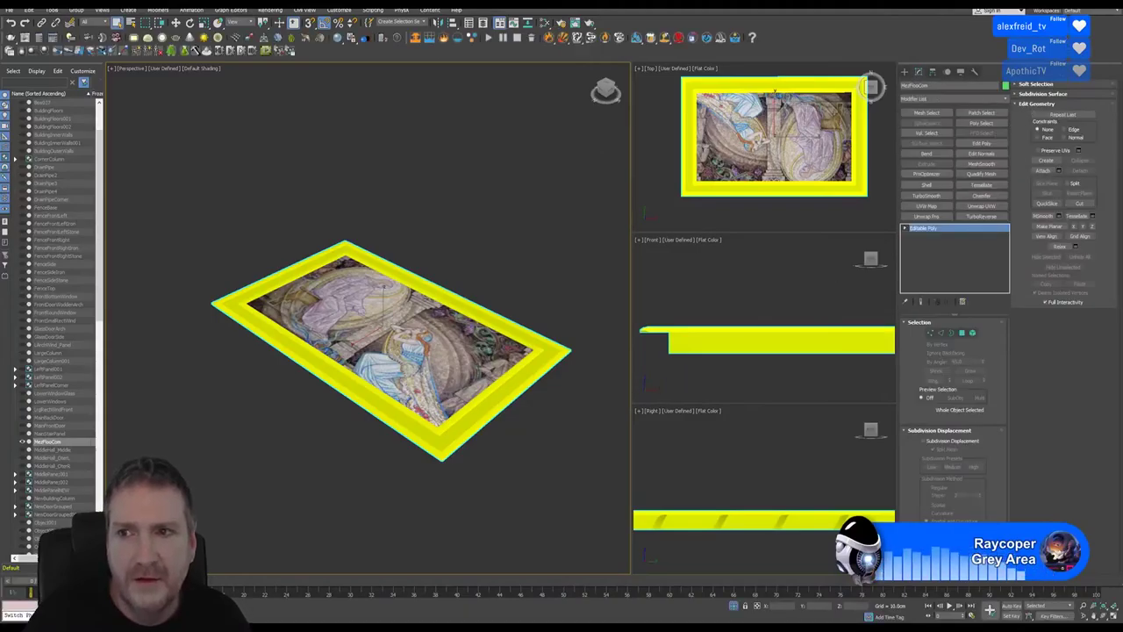
Step: Switch to Unreal Editor and reimport the MezFlooCom_MSH static mesh from the Models/Building folder
left_click(1056, 4)
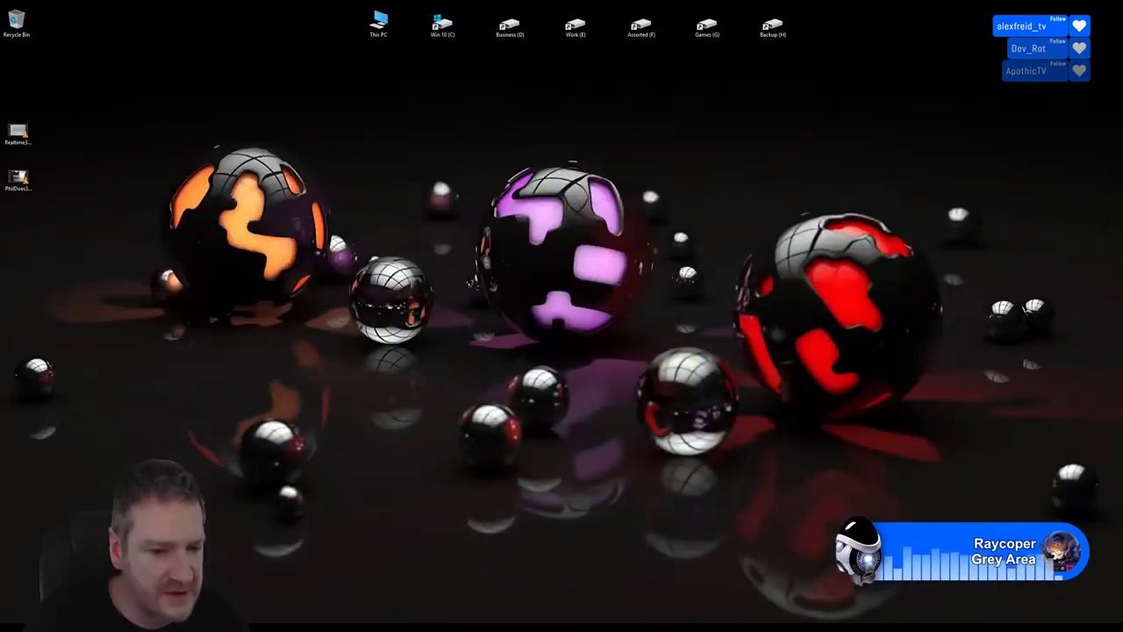
left_click(382, 627)
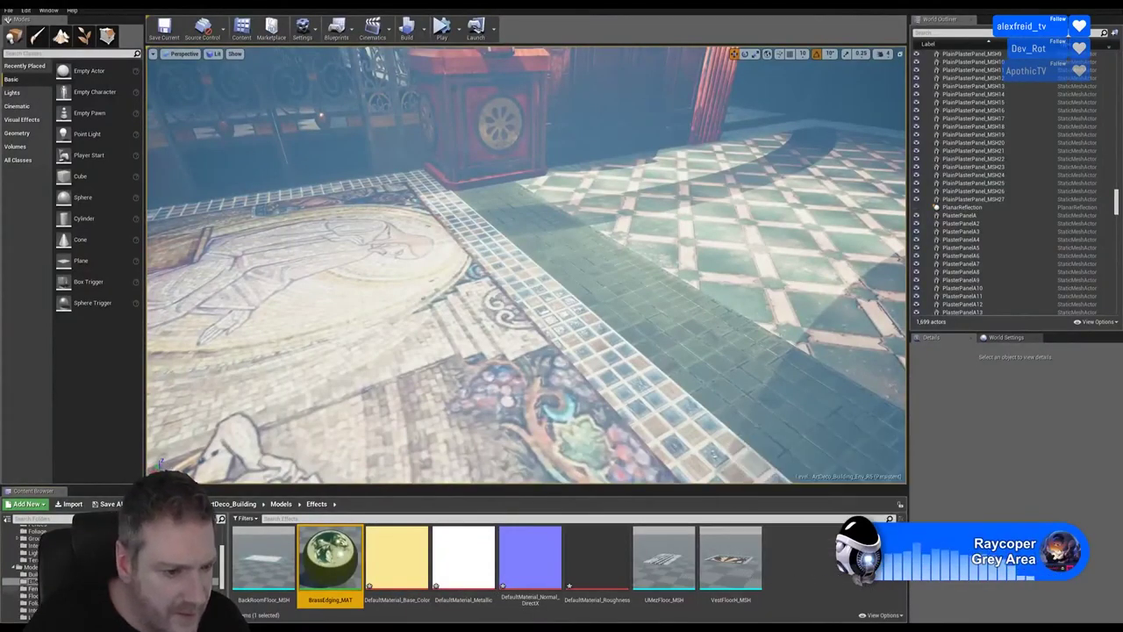
left_click(39, 574)
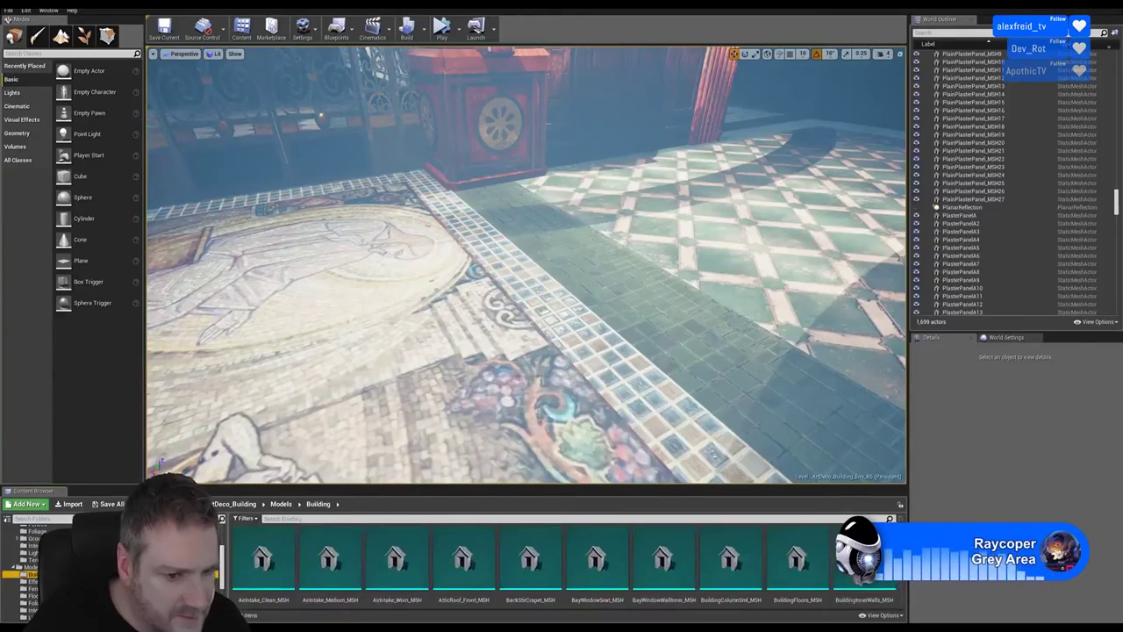
scroll(864, 562, "down", 3)
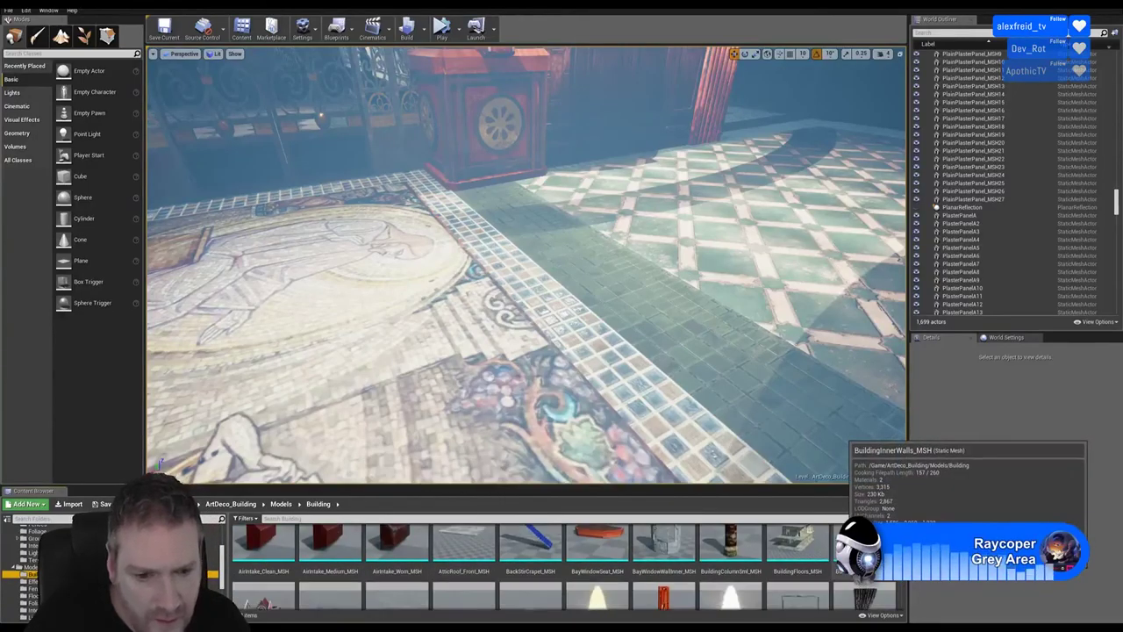
scroll(865, 562, "down", 5)
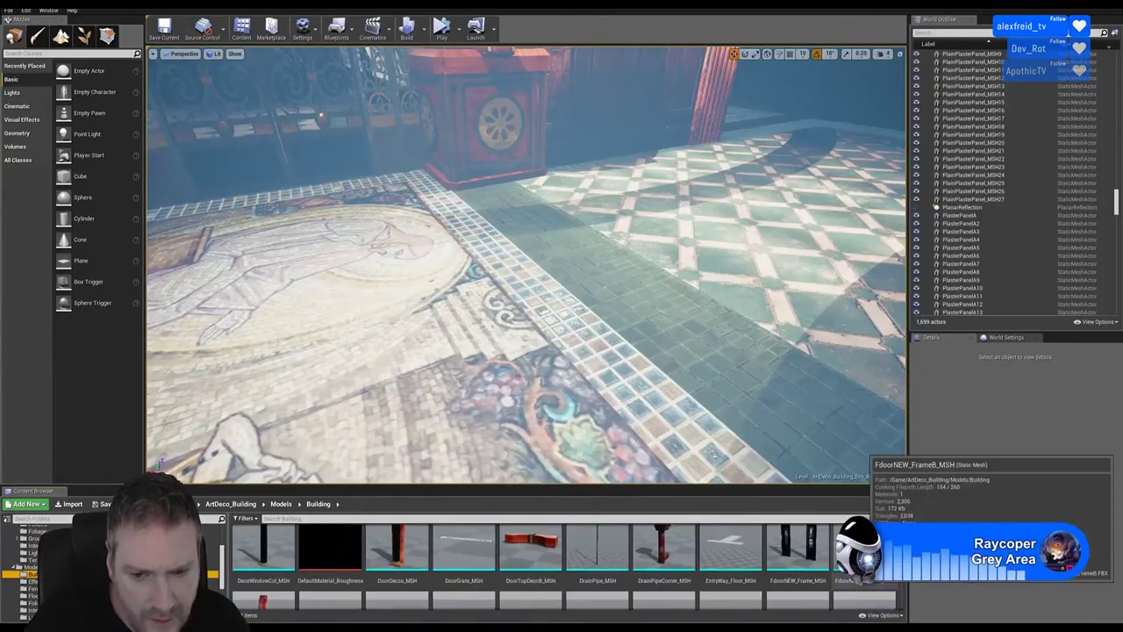
scroll(865, 561, "down", 5)
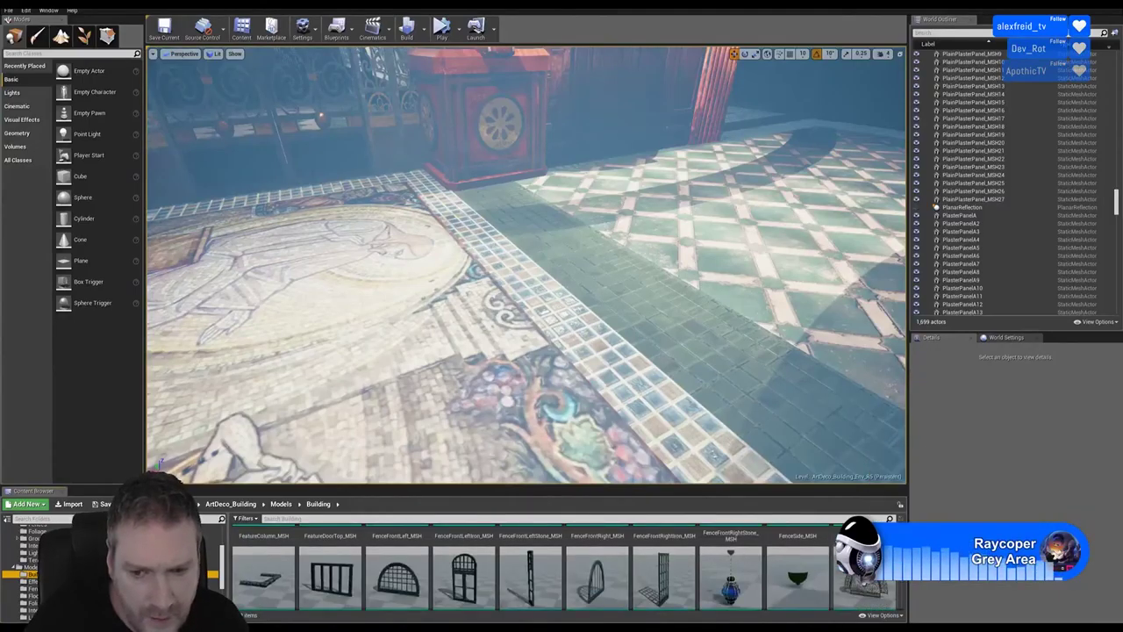
scroll(864, 562, "down", 2)
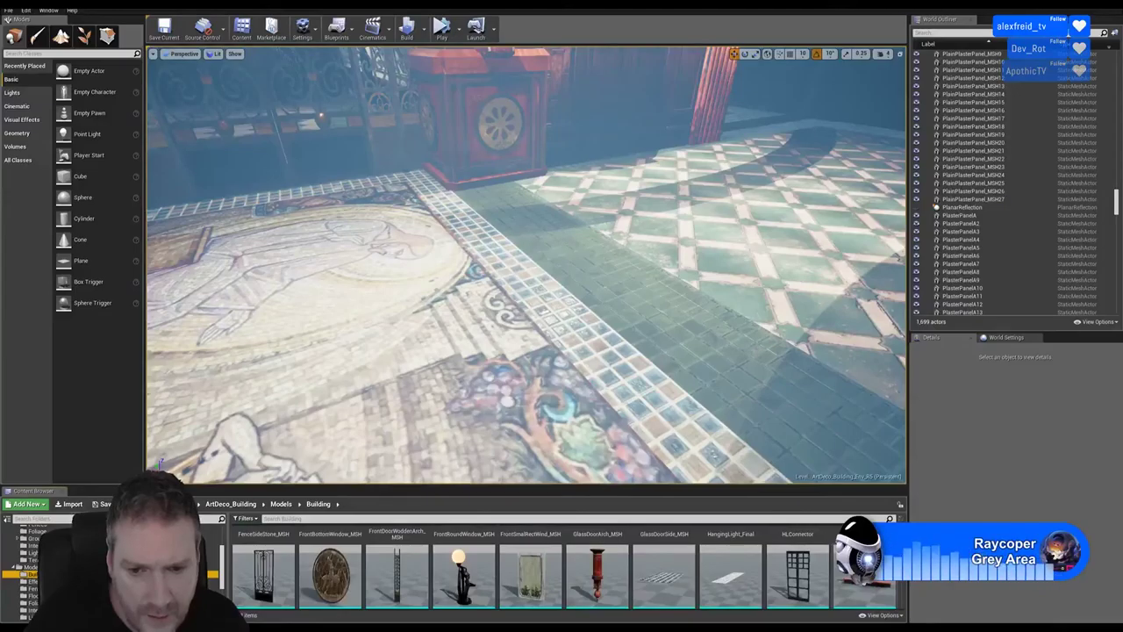
scroll(864, 562, "down", 2)
scroll(864, 562, "down", 2)
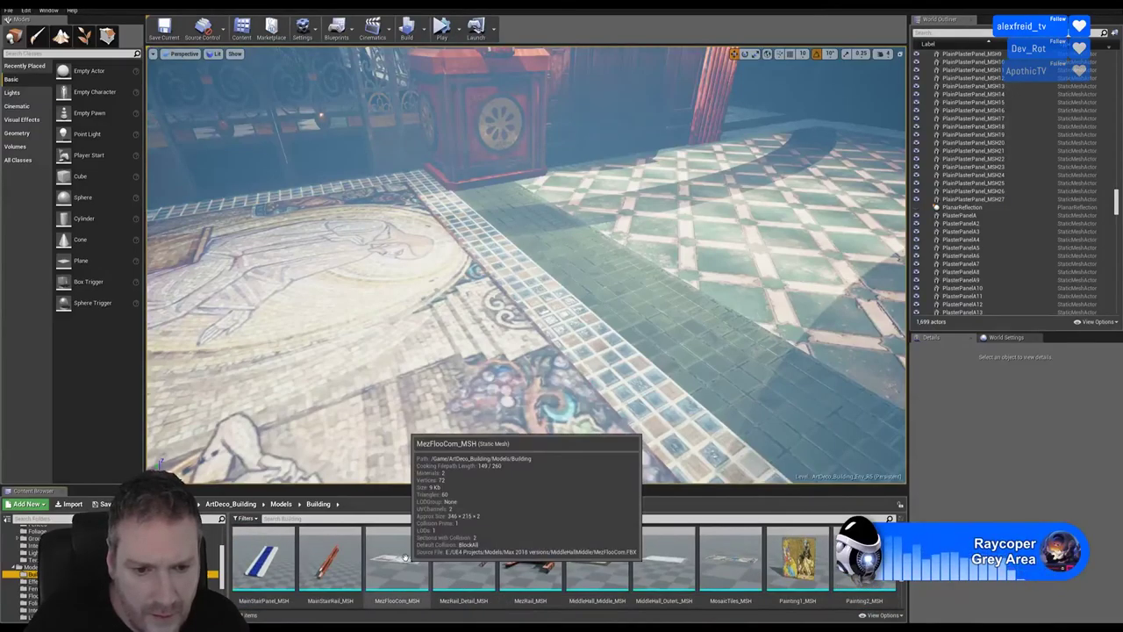
right_click(405, 557)
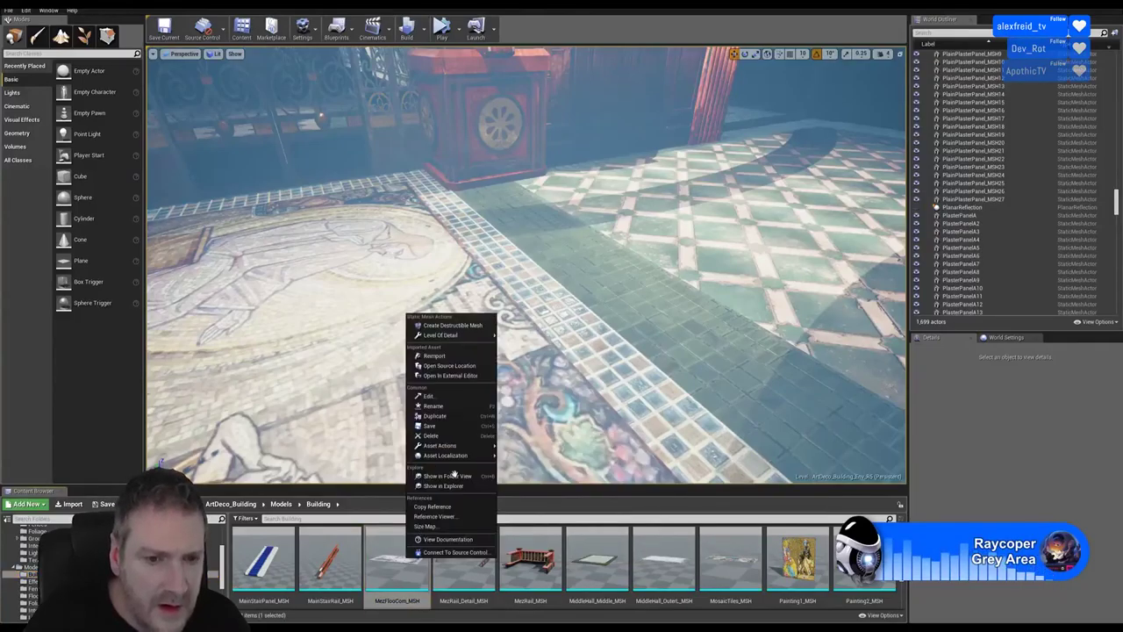
left_click(439, 355)
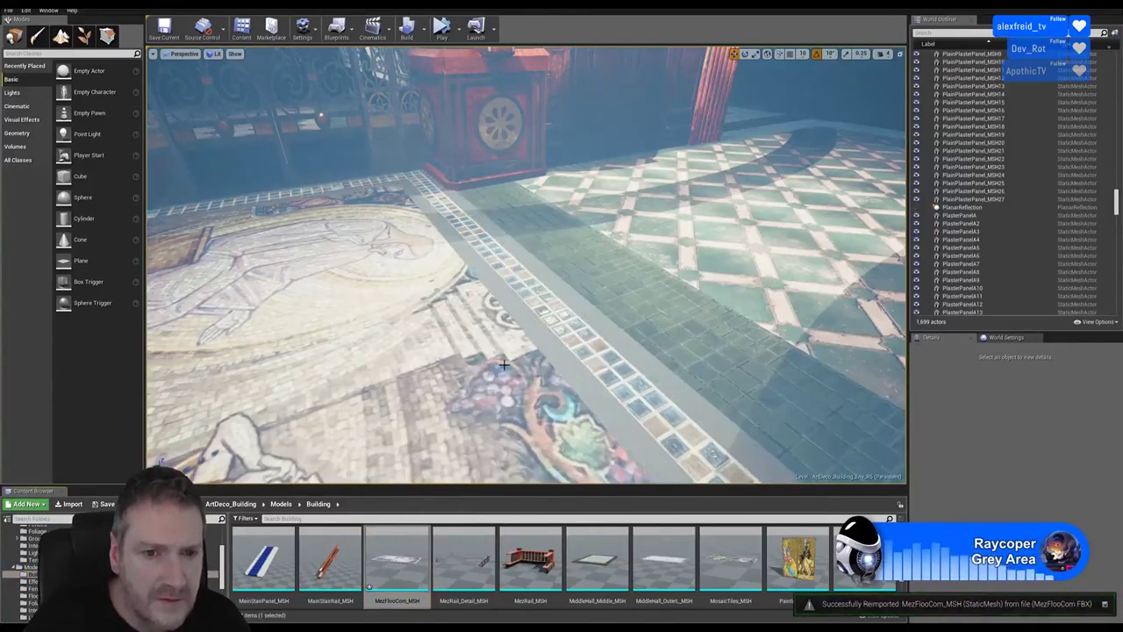
Step: Assign BrassEdging_MAT from the Effects folder to material slot Element 2 of MezFlooCom_MSH and close the mesh editor
double_click(399, 562)
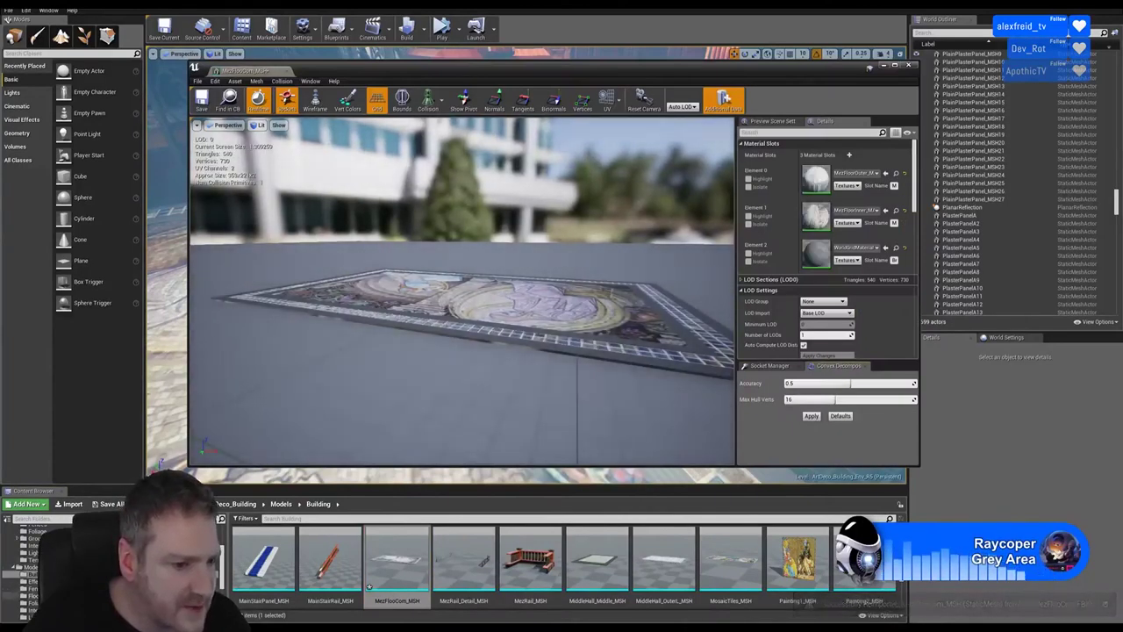
left_click(33, 581)
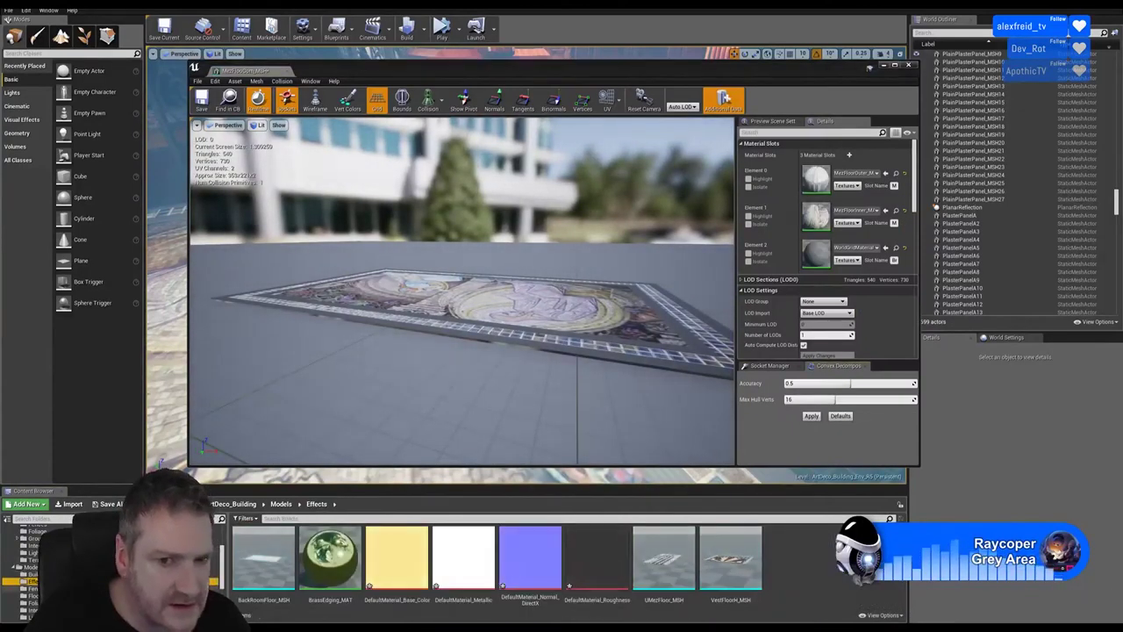
left_click_drag(318, 551, 812, 258)
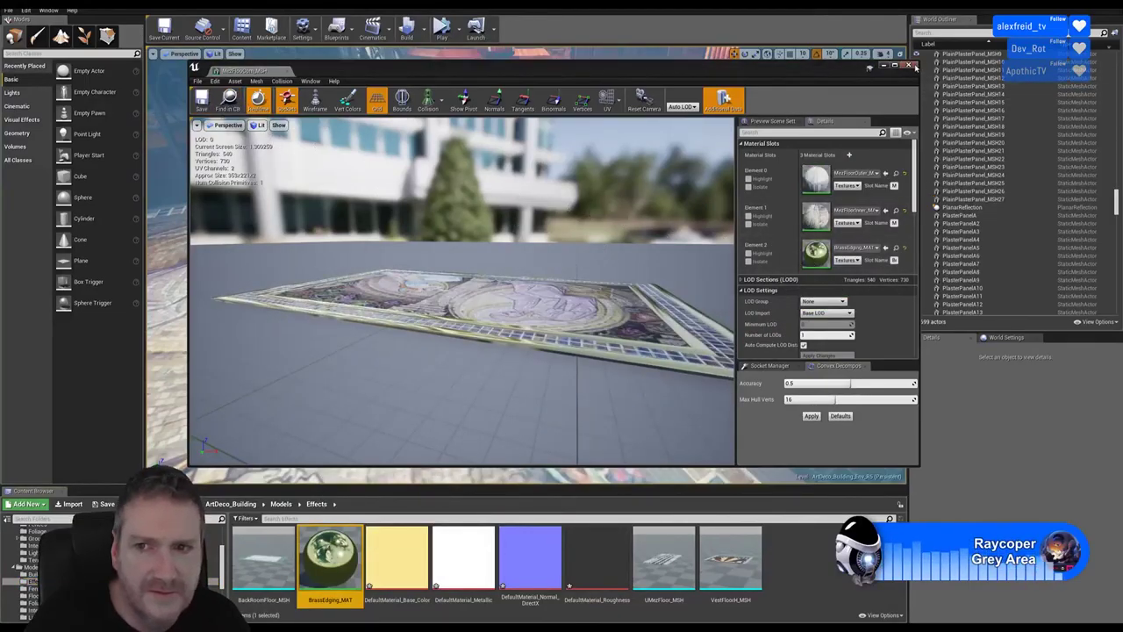
left_click(909, 66)
Step: Examine the brass-edged mosaic floor in the level, along with the floors around the ornamental gates
right_click_drag(429, 371, 393, 309)
key("s")
key("s")
right_click_drag(377, 374, 430, 395)
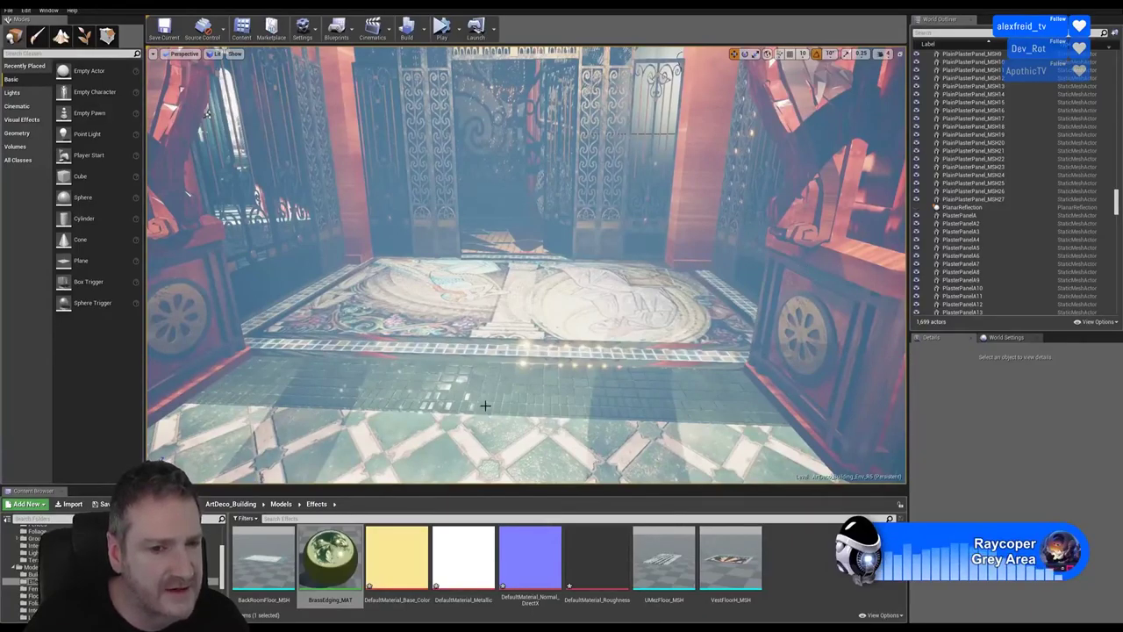
mouse_move(485, 406)
right_mouse_down()
mouse_move(544, 406)
mouse_move(496, 405)
right_mouse_up()
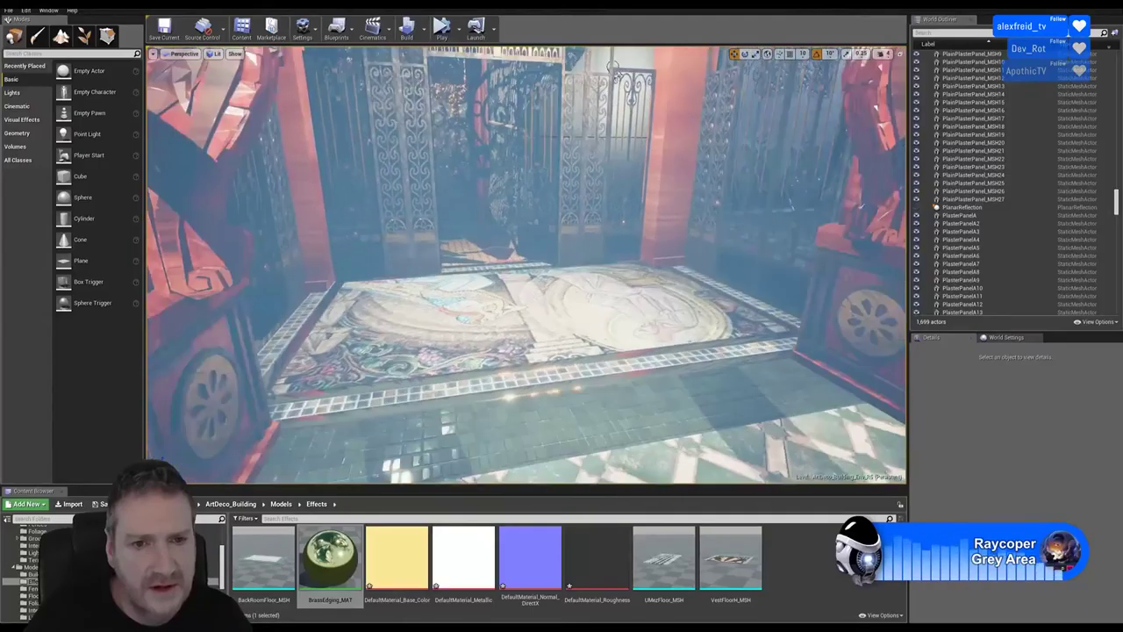
right_click_drag(527, 299, 211, 307)
right_click_drag(487, 87, 460, 83)
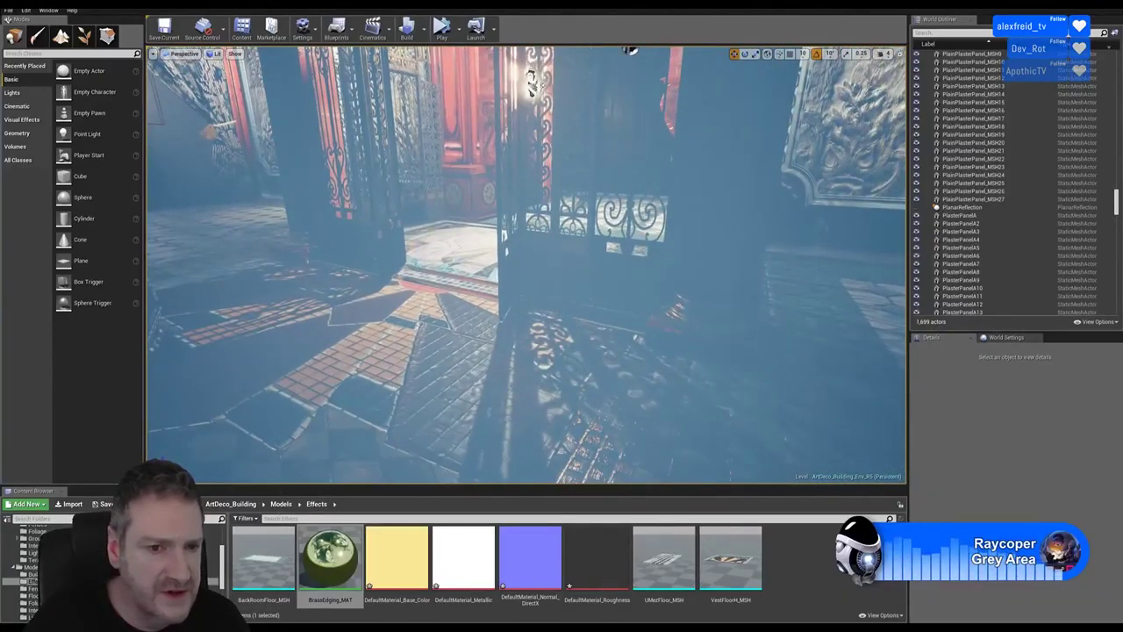
right_click_drag(526, 263, 360, 281)
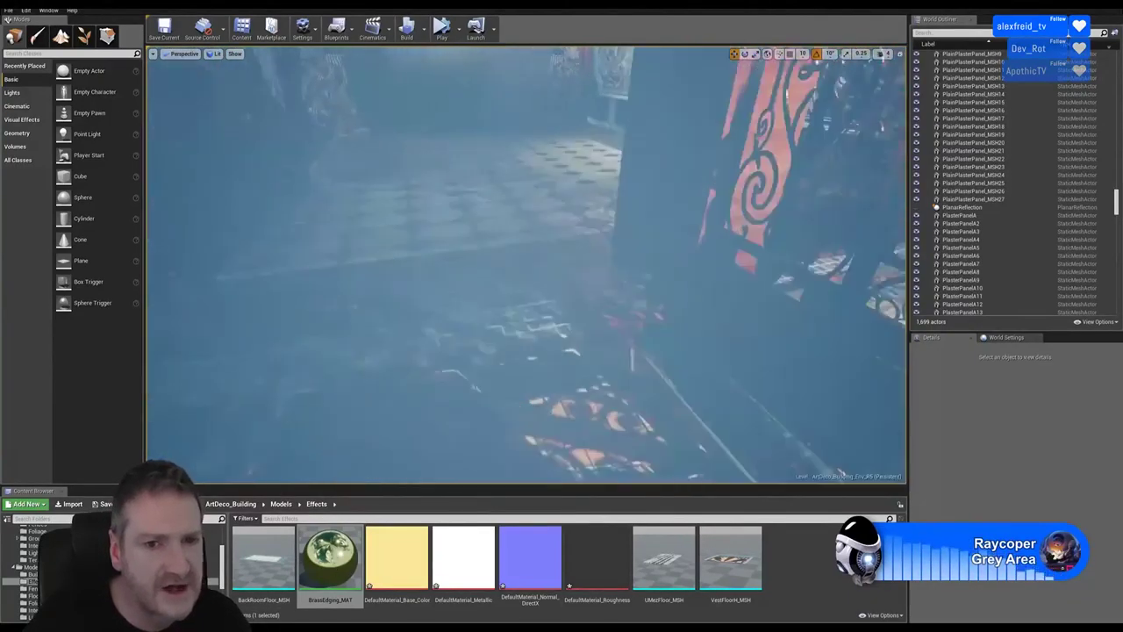
right_click_drag(491, 267, 439, 276)
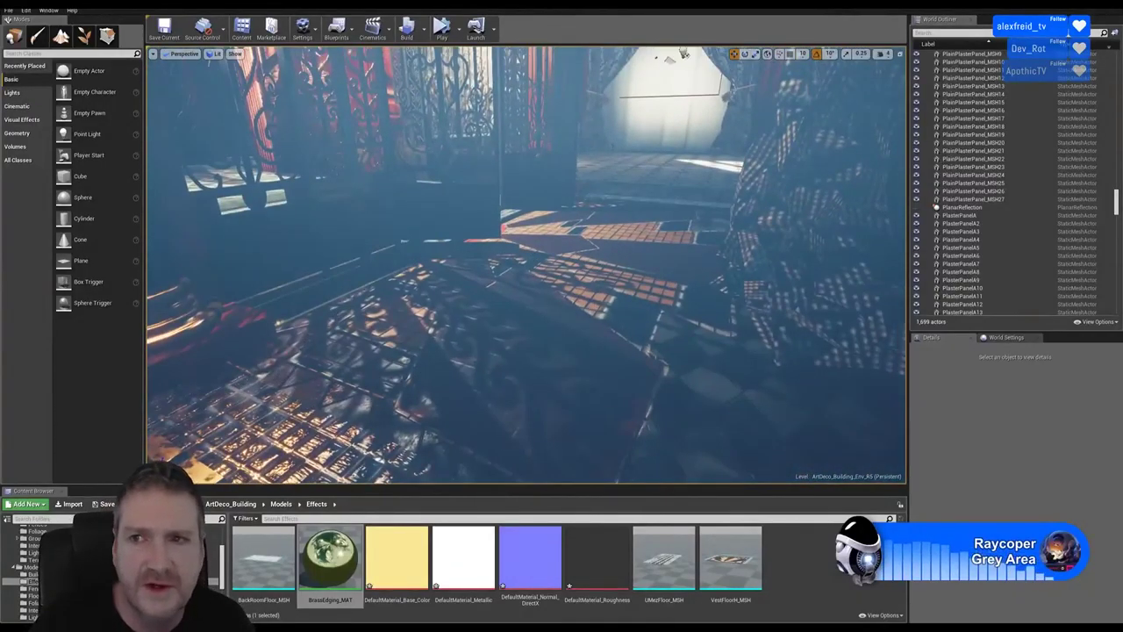
Step: Switch to 3ds Max and end the isolation of the mosaic floor panel to show the whole scene
key("super+d")
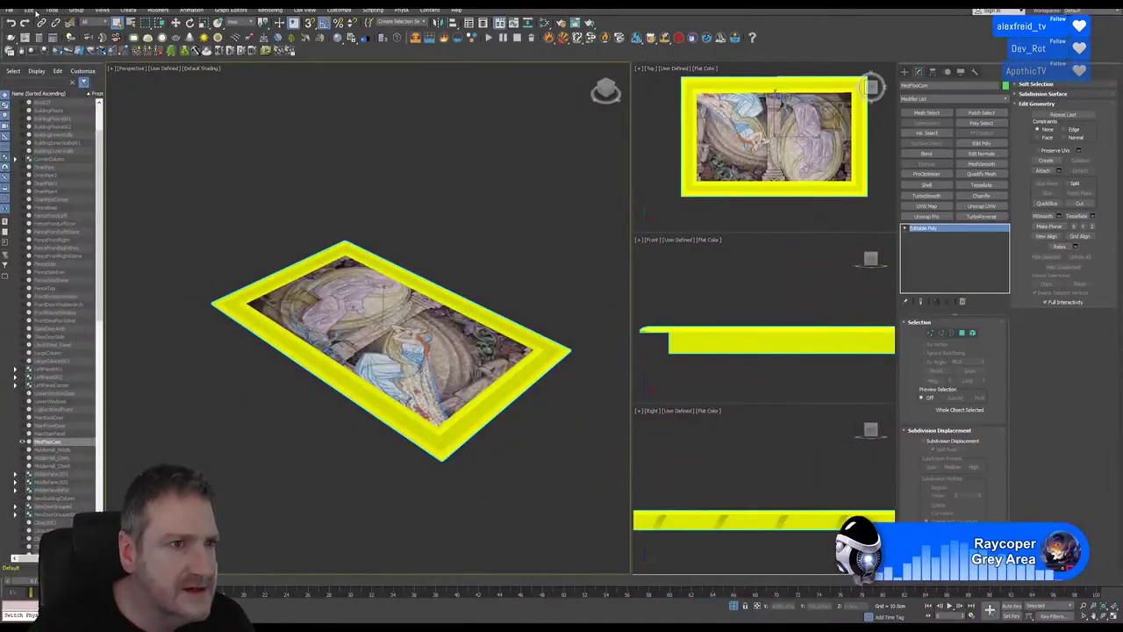
left_click(31, 12)
mouse_move(52, 12)
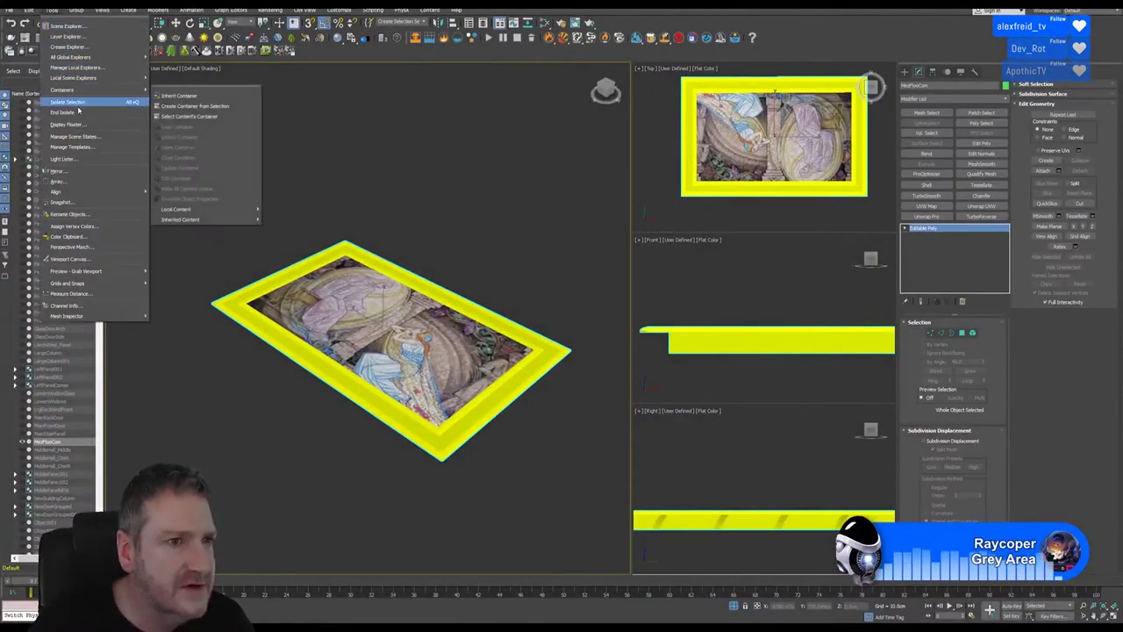
left_click(77, 112)
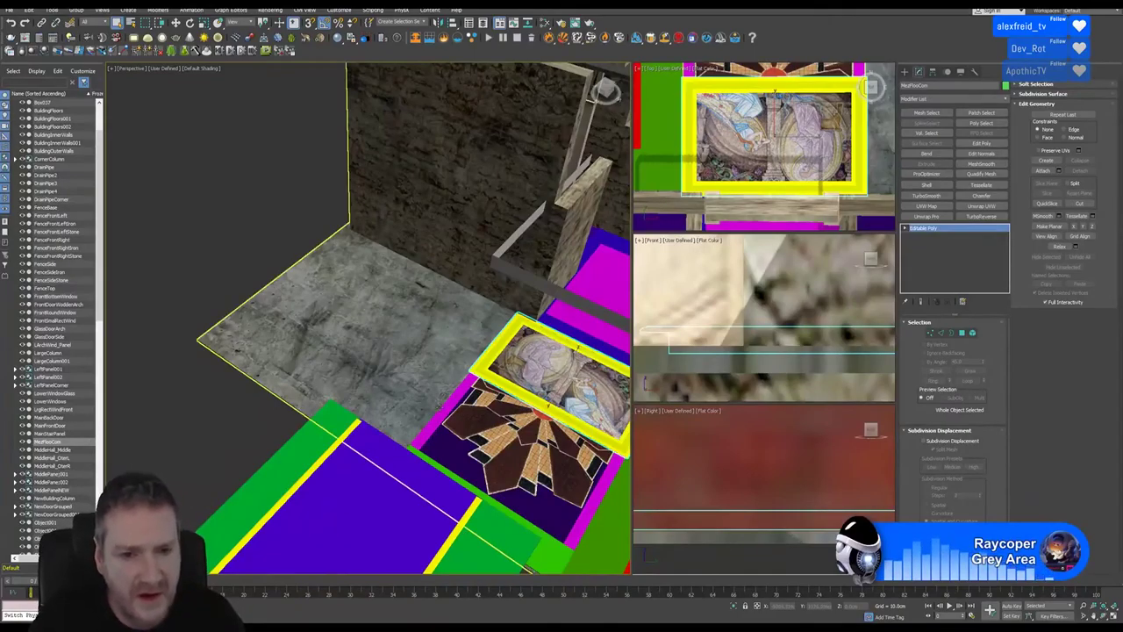
Step: Select the small loose box together with the sunburst mosaic floor panel and isolate both
scroll(453, 396, "down", 5)
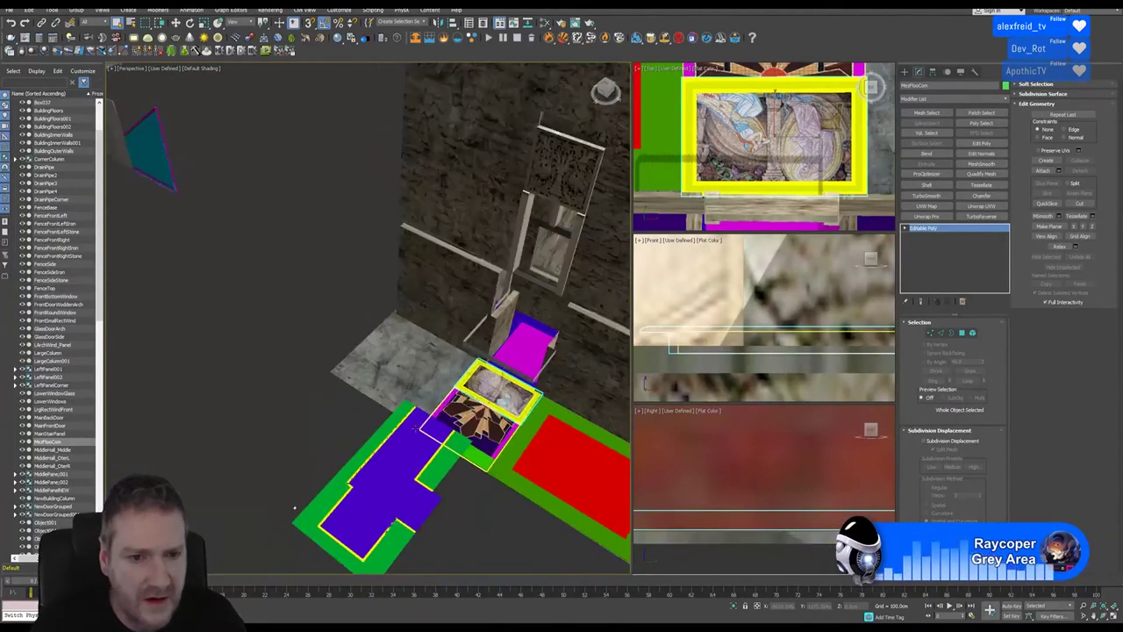
middle_click_drag(327, 438, 306, 411)
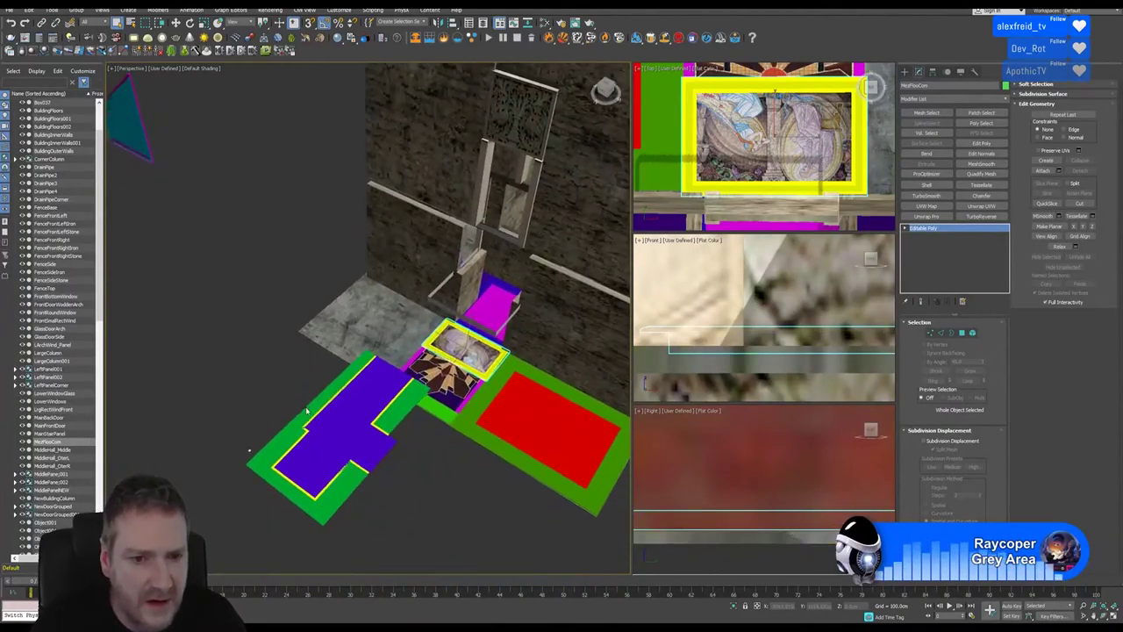
left_click(249, 451)
scroll(250, 451, "up", 5)
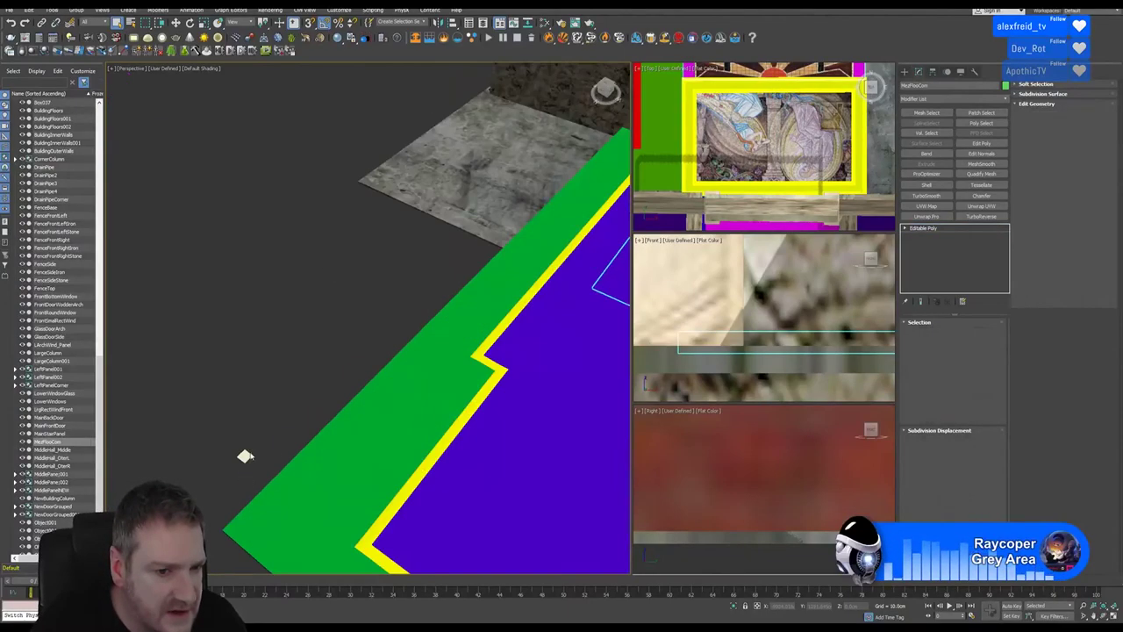
left_click(244, 455)
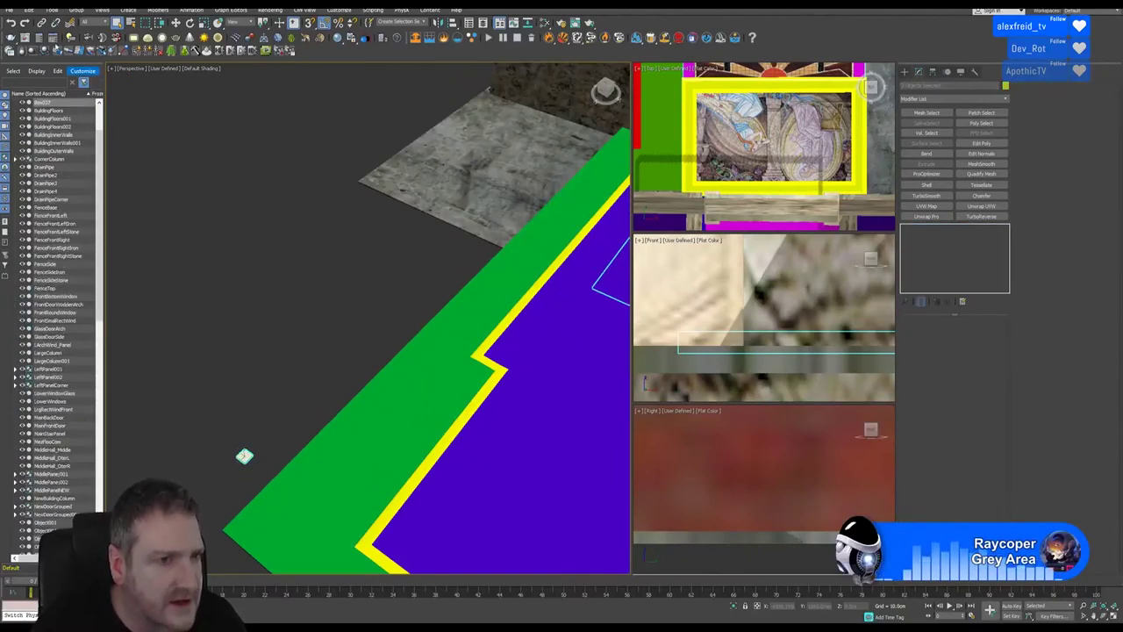
left_click(52, 10)
left_click(85, 102)
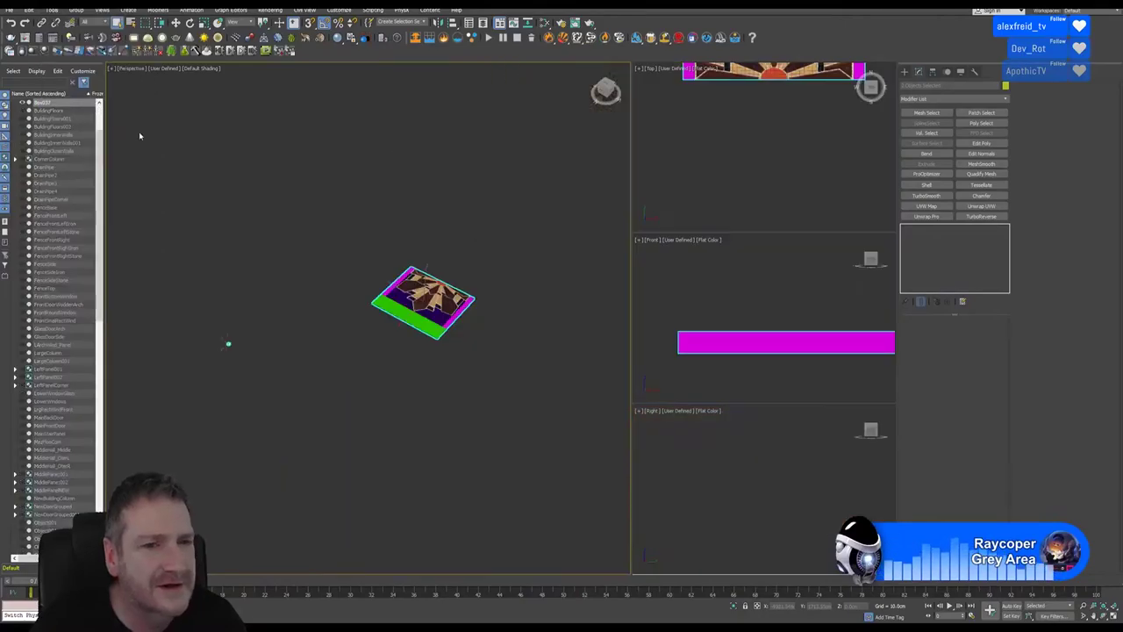
Step: Clone the small box along the Y axis as one independent copy nearer the sunburst panel
left_click_drag(200, 304, 257, 395)
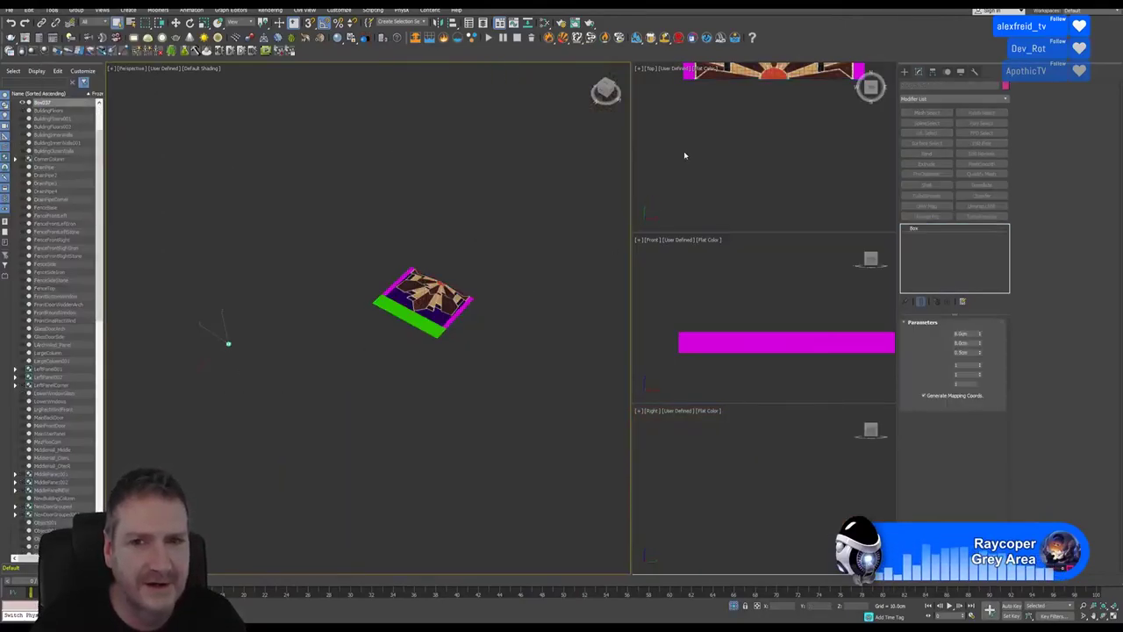
scroll(717, 183, "down", 8)
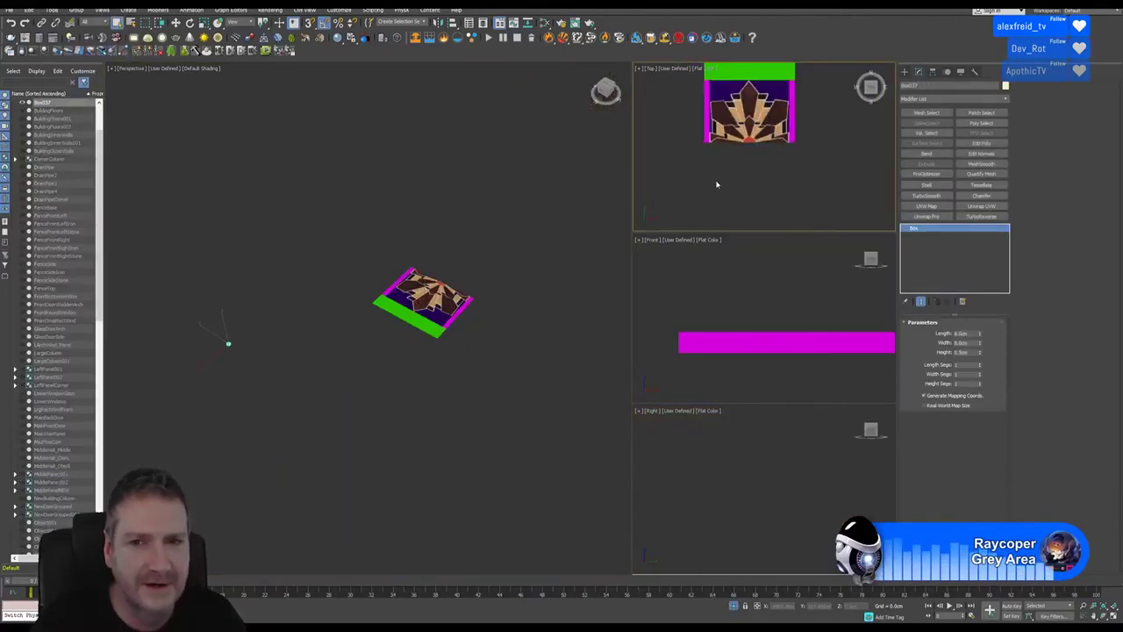
left_click(176, 23)
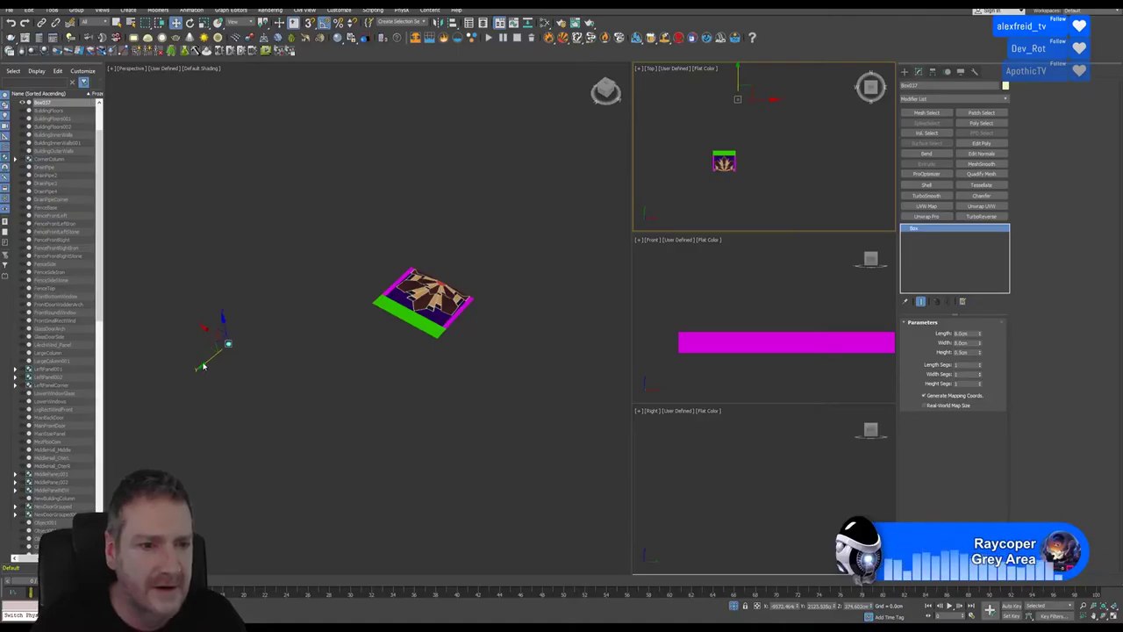
middle_click_drag(221, 381, 234, 382)
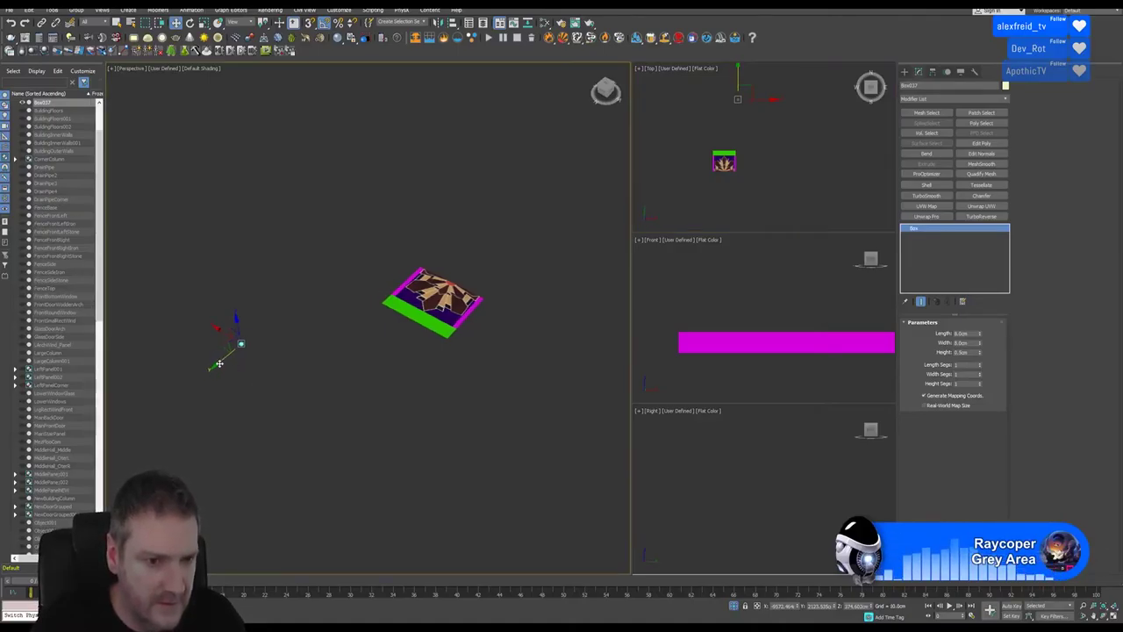
left_click_drag(738, 99, 738, 133, "shift")
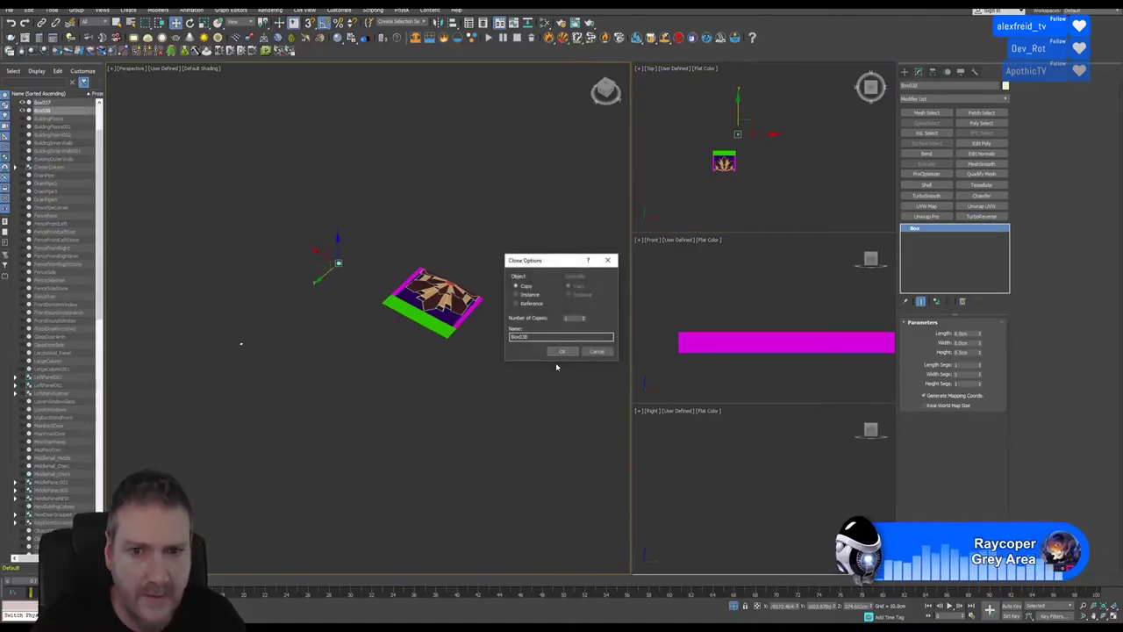
left_click(554, 354)
Step: Move the box copy in plan to the inner corner where the green band meets the magenta side strip
scroll(735, 143, "up", 3)
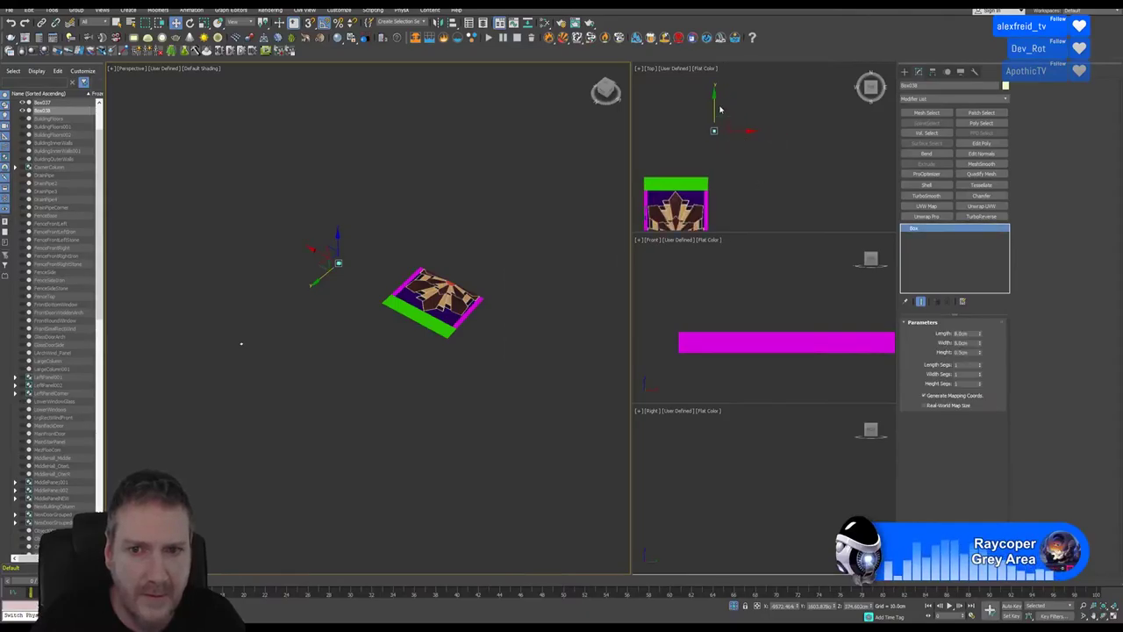
middle_click_drag(720, 109, 724, 113)
left_click_drag(720, 107, 712, 167)
middle_click_drag(706, 210, 740, 199)
scroll(765, 188, "up", 3)
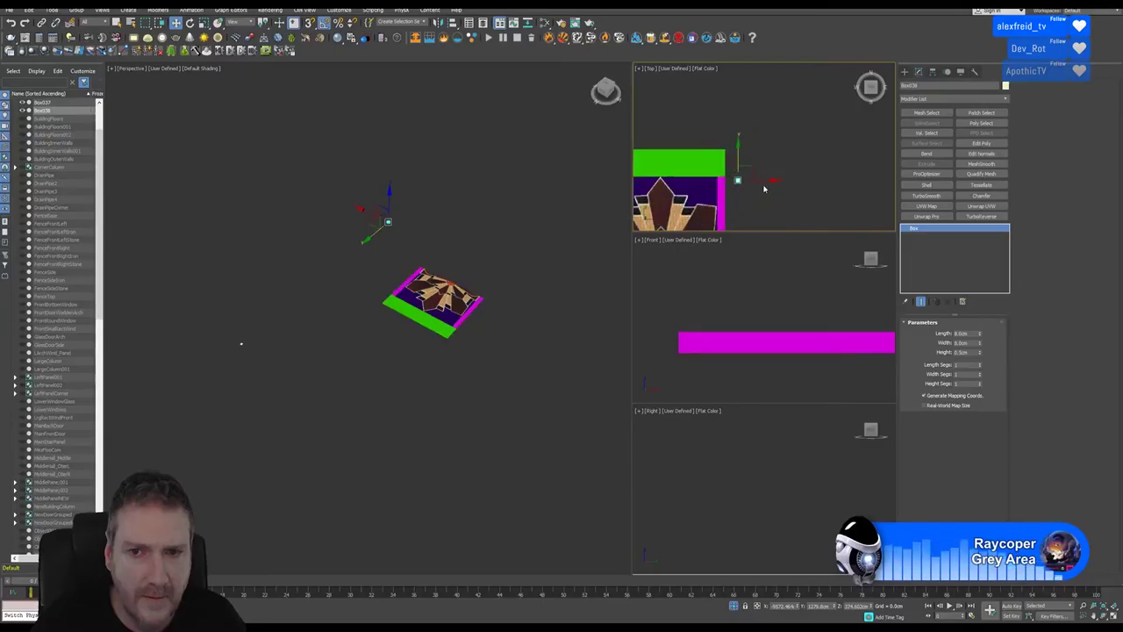
scroll(738, 197, "up", 2)
left_click_drag(752, 172, 742, 179)
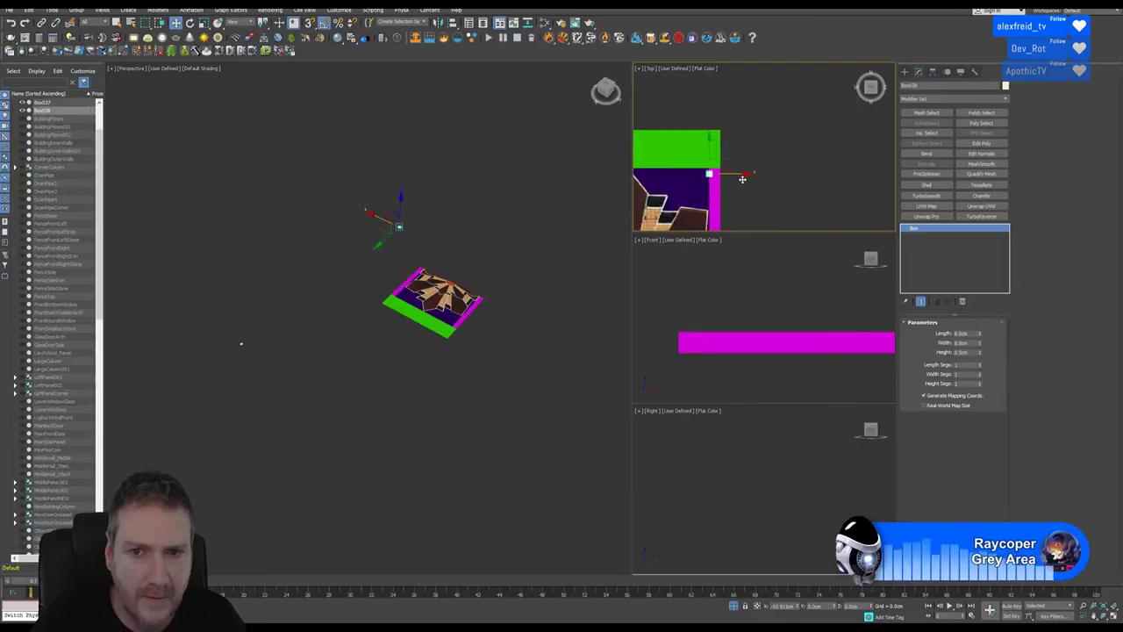
Step: Lower the box copy until it rests on the panel's top surface and inspect its placement
scroll(760, 355, "down", 5)
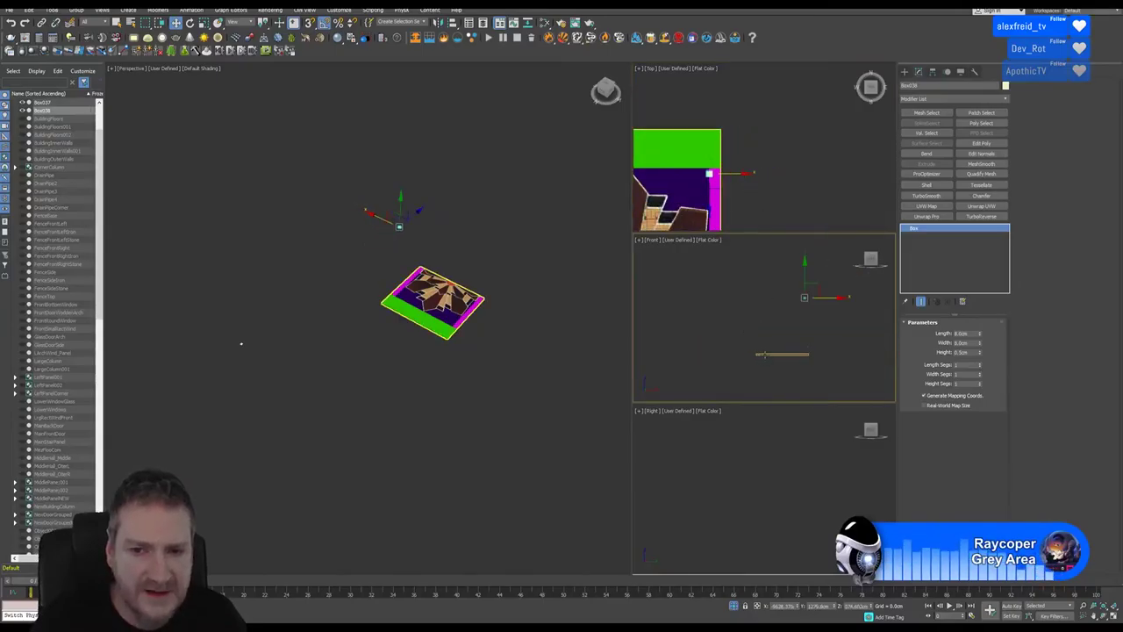
left_click_drag(784, 305, 784, 357)
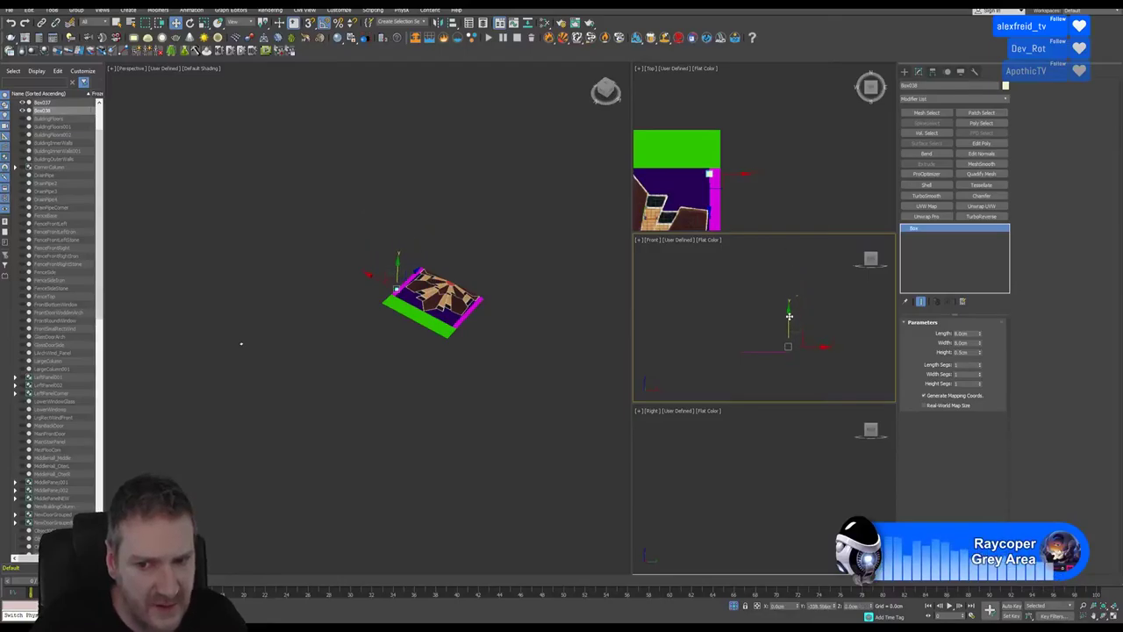
scroll(785, 355, "up", 8)
left_click_drag(785, 294, 805, 368)
scroll(784, 348, "up", 3)
left_click(776, 483)
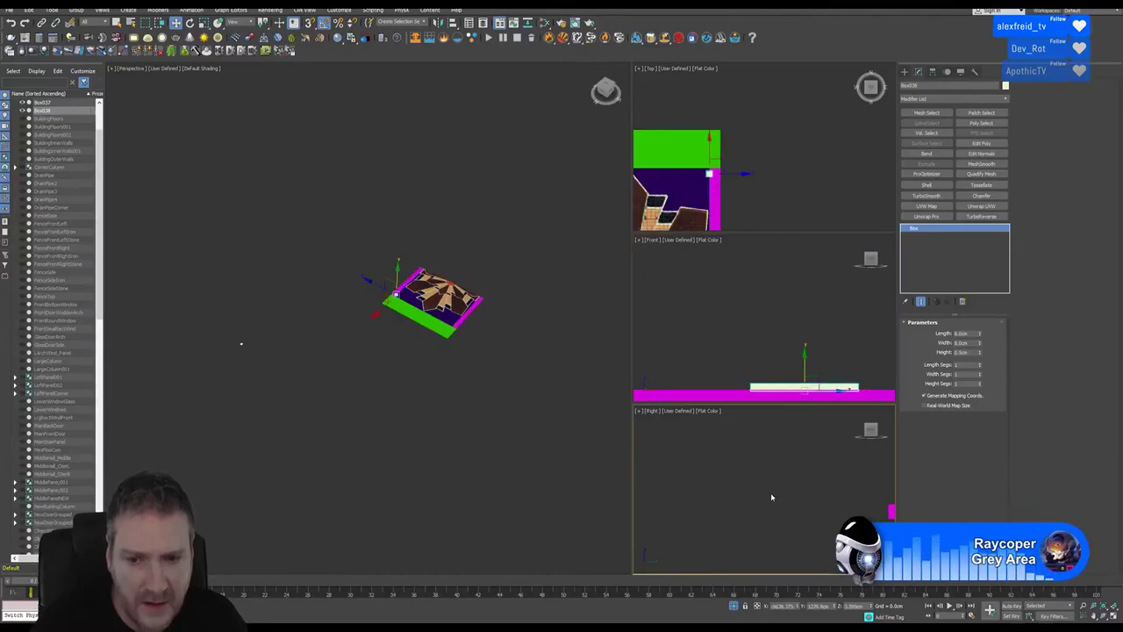
left_click(1106, 608)
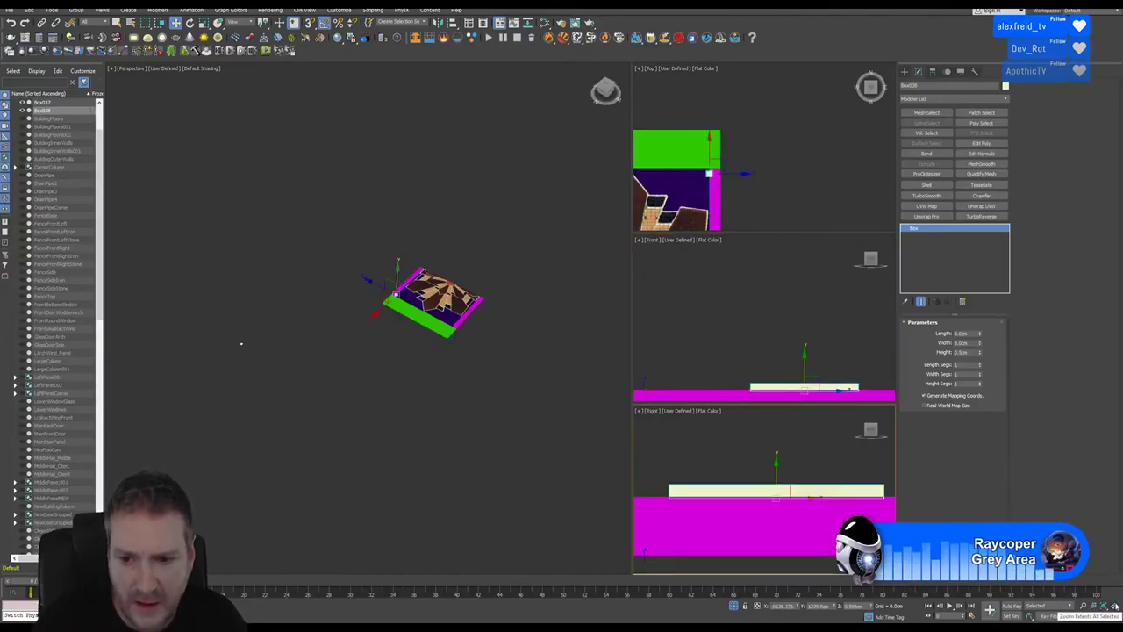
middle_click_drag(397, 372, 381, 400)
scroll(411, 332, "up", 5)
scroll(268, 325, "up", 6)
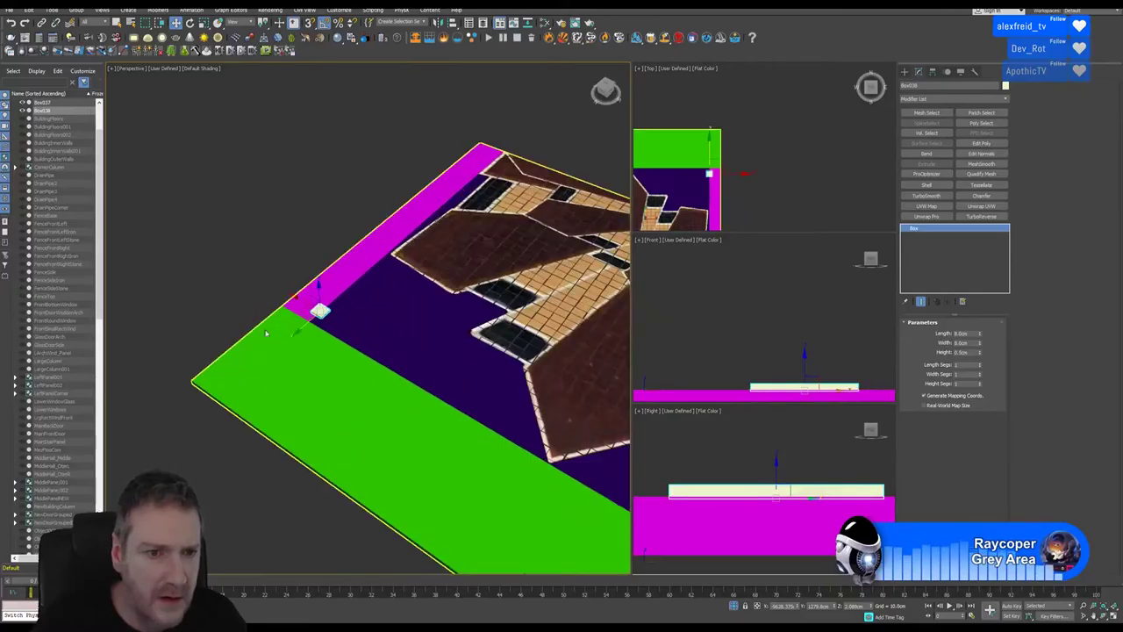
scroll(408, 336, "down", 5)
middle_click_drag(471, 359, 313, 321)
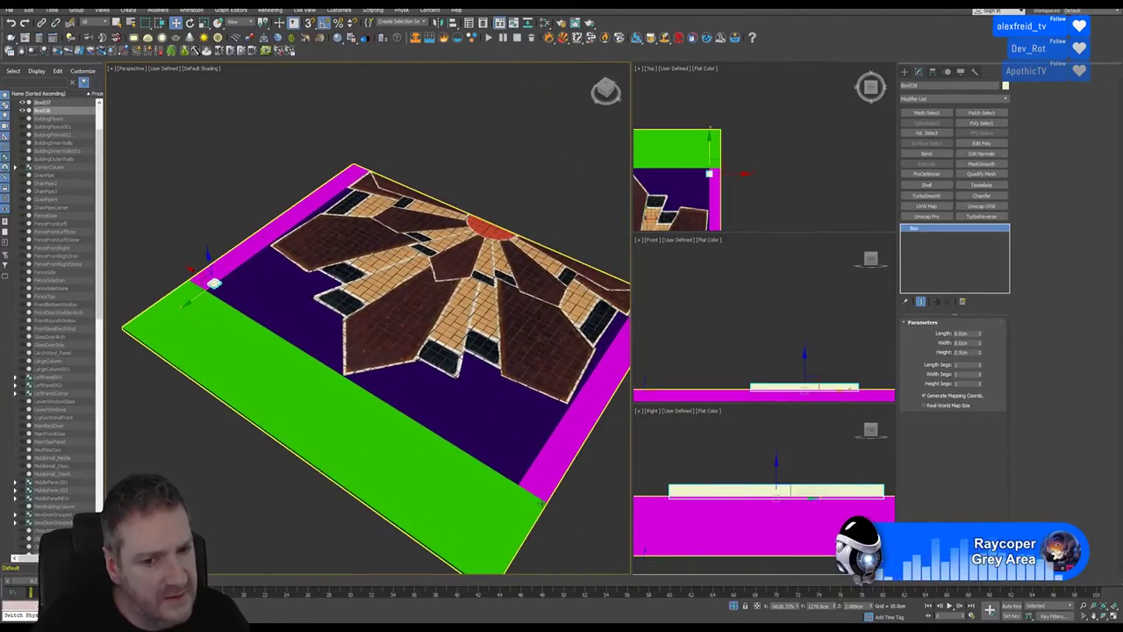
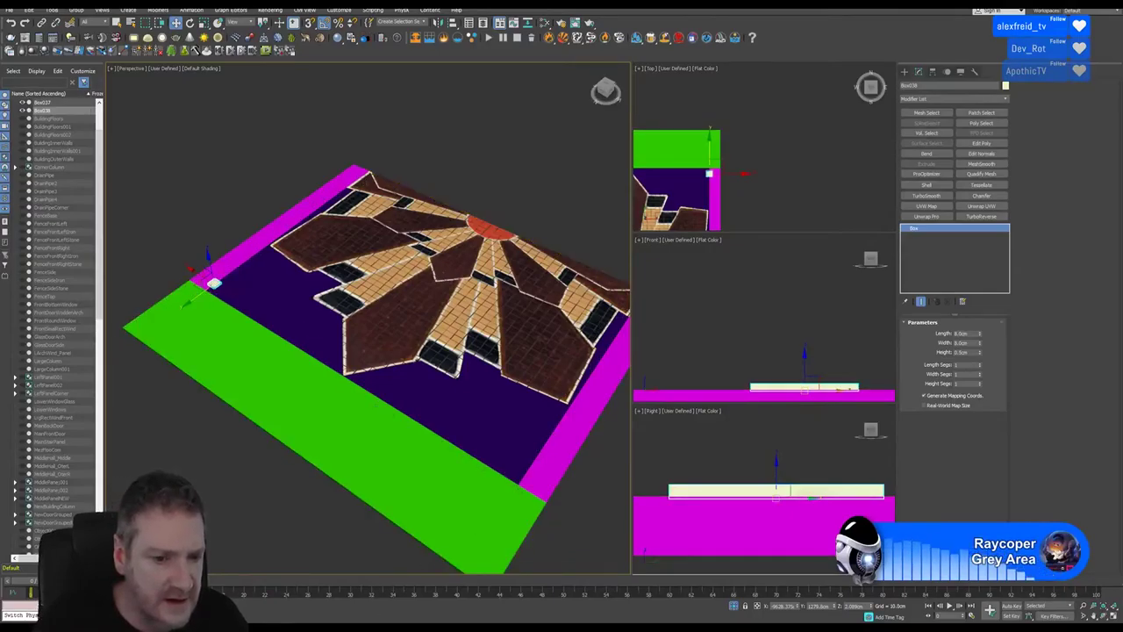
Step: Switch to Unreal Editor and examine the sunburst floor between the ornamental gates and the stairs in the level
key("alt+Tab")
right_click_drag(353, 405, 286, 416)
right_click_drag(640, 215, 556, 293)
right_click_drag(534, 243, 465, 294)
right_click_drag(499, 251, 407, 274)
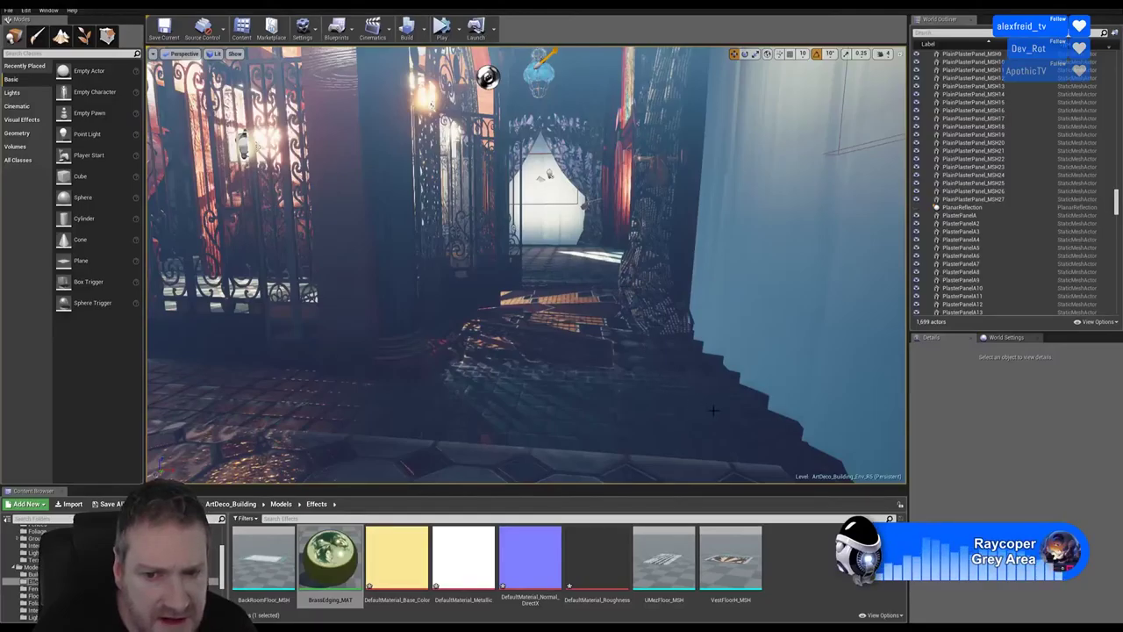
Step: Switch to 3ds Max, center the box on the inner corner and copy it across to the magenta strip's outer edge
key("alt+Tab")
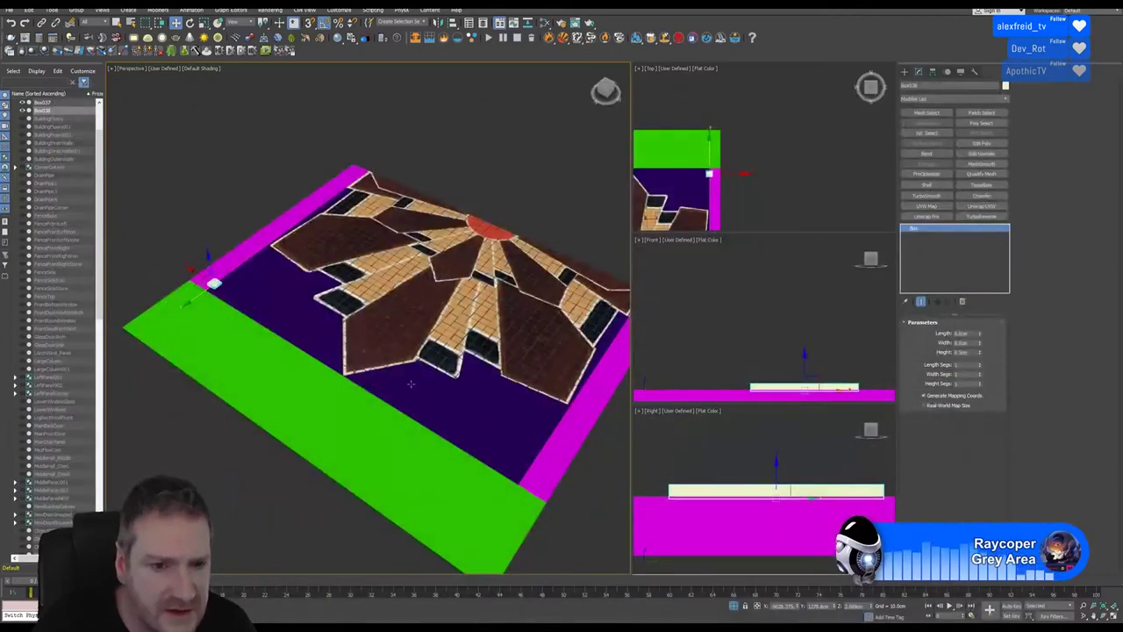
left_click(709, 158)
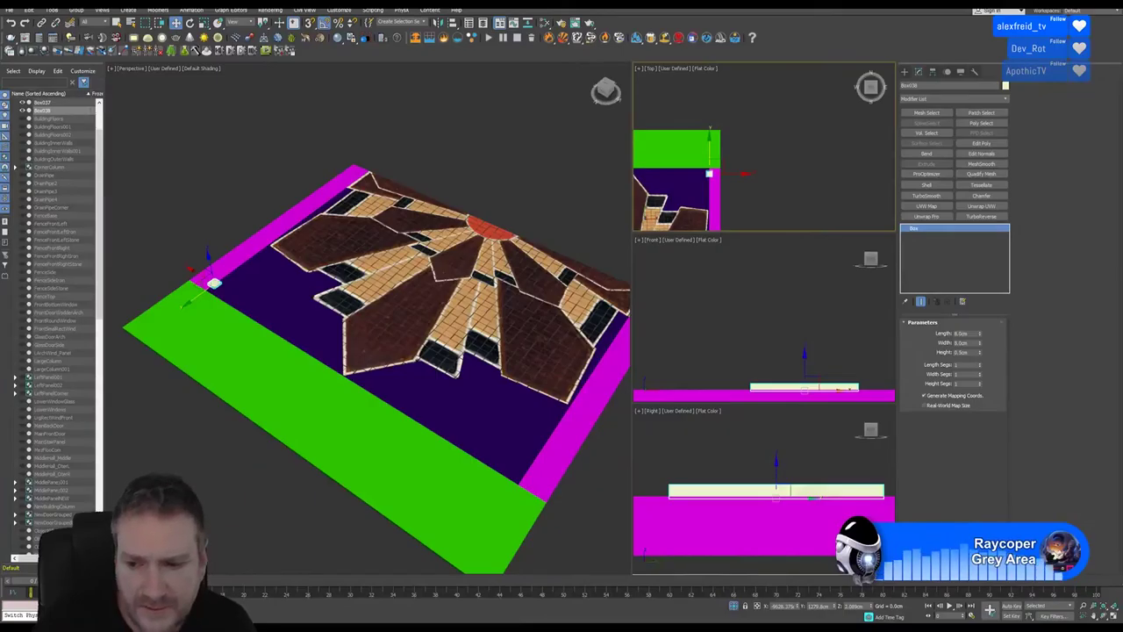
left_click(1112, 617)
scroll(571, 329, "up", 6)
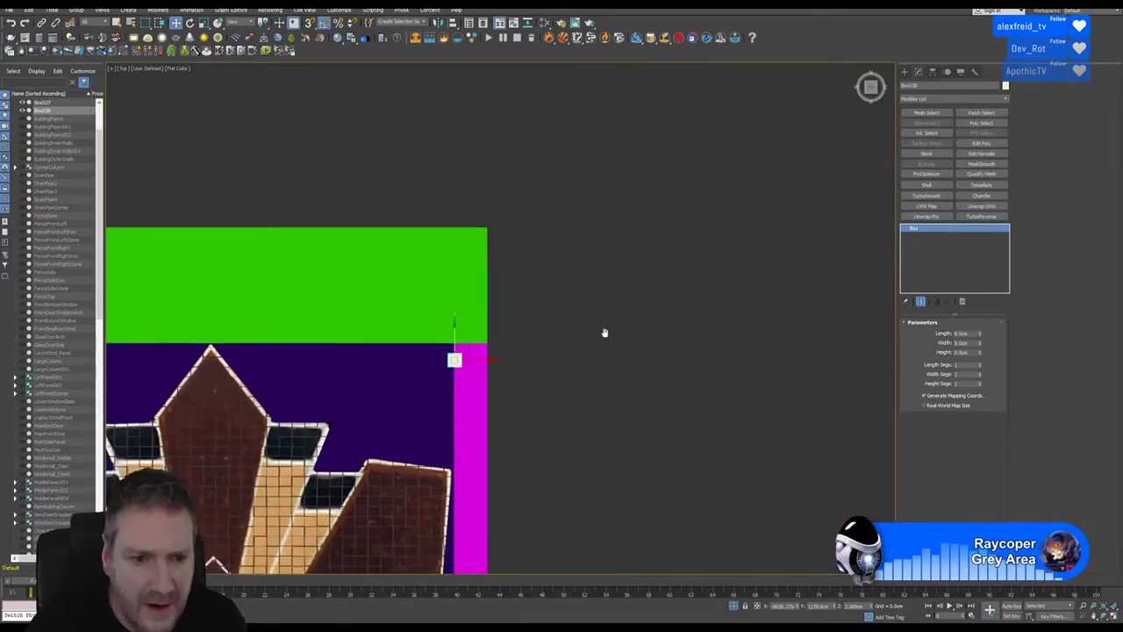
mouse_move(502, 325)
left_mouse_down()
mouse_move(506, 281)
mouse_move(591, 319)
left_mouse_up()
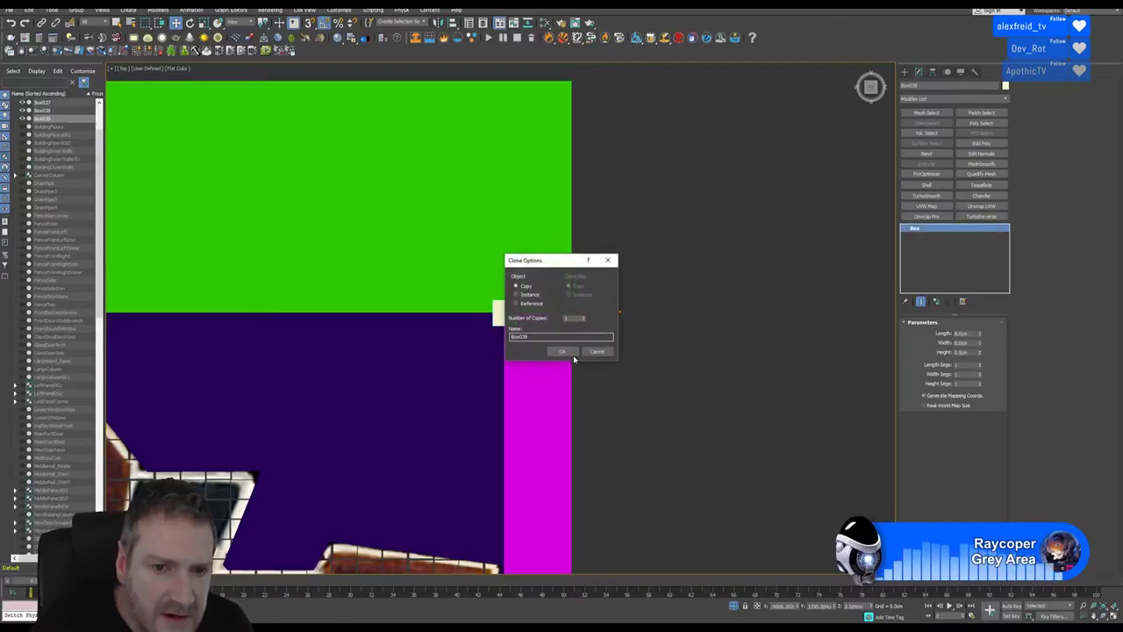
left_click(562, 351)
Step: Copy the outer-edge box straight along the magenta strip to the panel corner at the sunburst's base
scroll(526, 412, "down", 5)
middle_click_drag(511, 437, 539, 383)
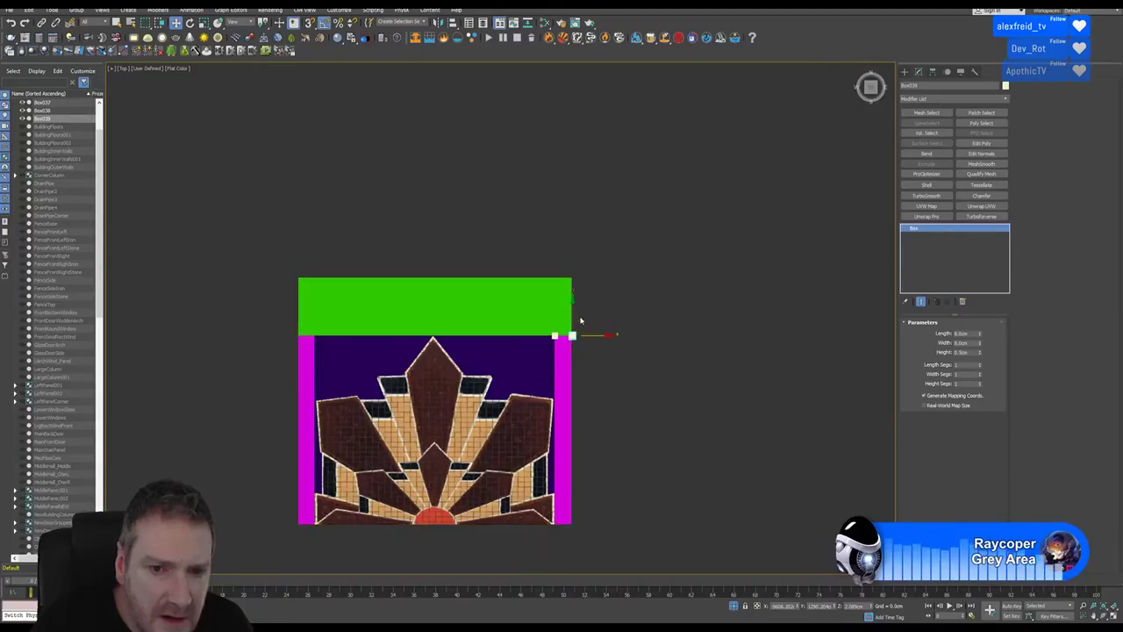
left_click_drag(573, 314, 565, 499)
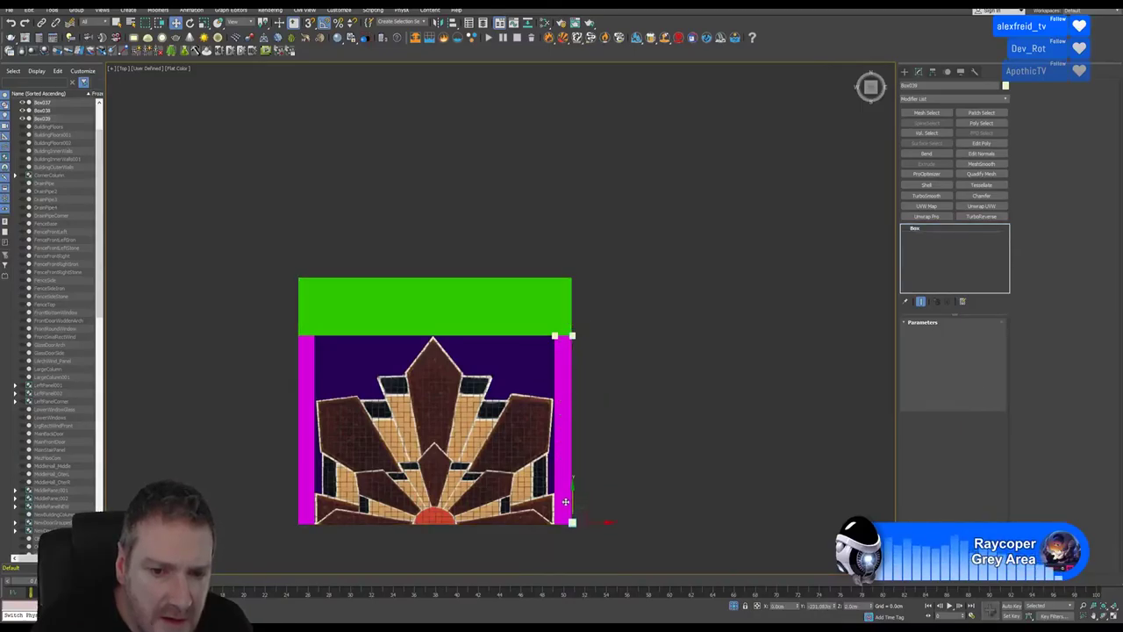
key("Return")
Step: Copy the base-corner box across the magenta strip to its inner edge
scroll(549, 541, "up", 3)
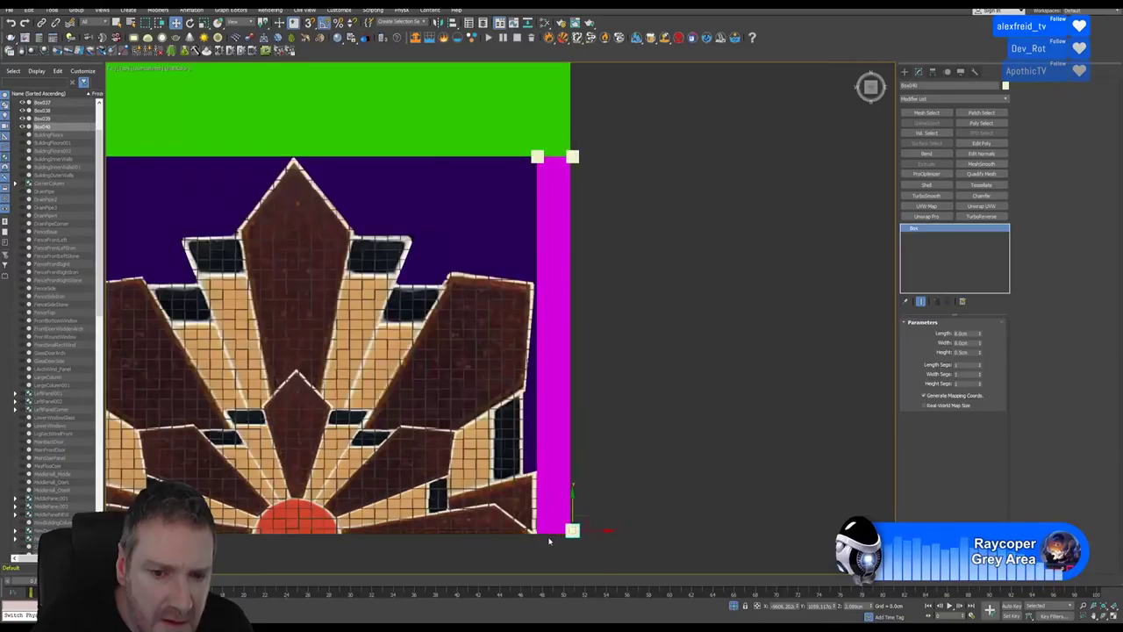
scroll(550, 541, "up", 2)
left_click_drag(612, 527, 562, 524, "shift")
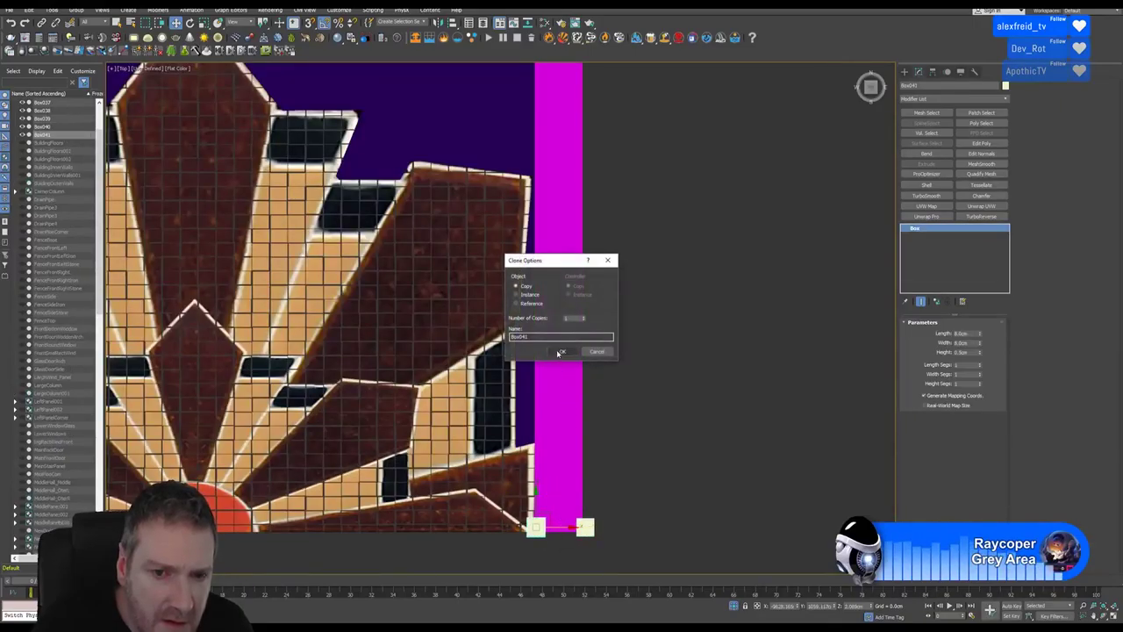
left_click(557, 351)
Step: Copy the inner-edge box along the sunburst's base to the inner edge of the opposite magenta strip
scroll(474, 476, "down", 3)
middle_click_drag(376, 344, 491, 324)
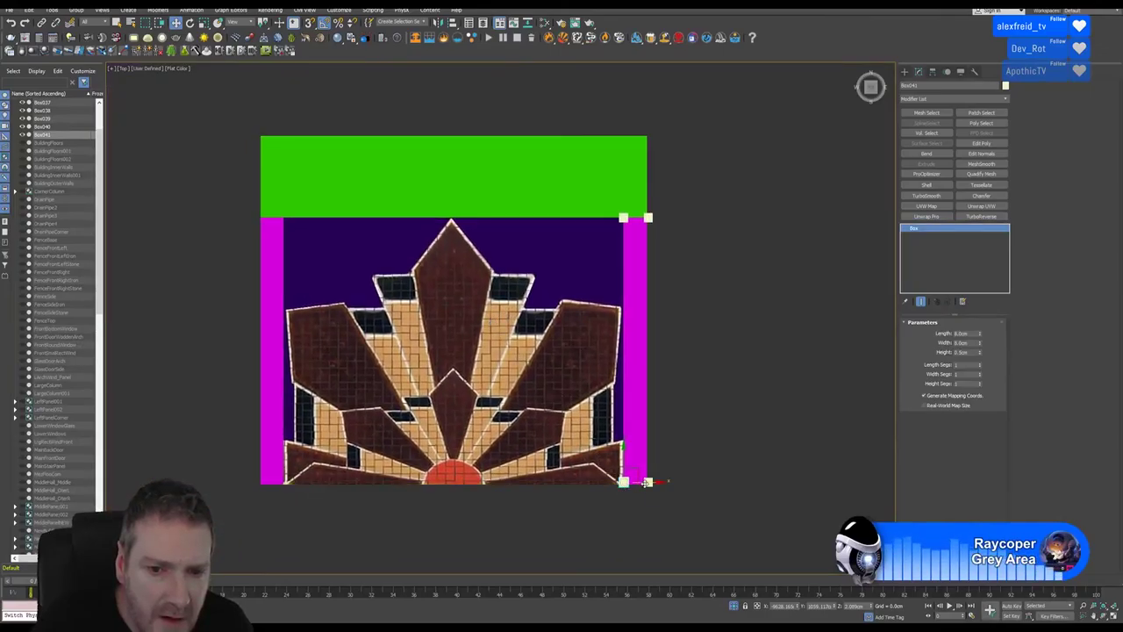
left_click_drag(646, 482, 286, 481, "shift")
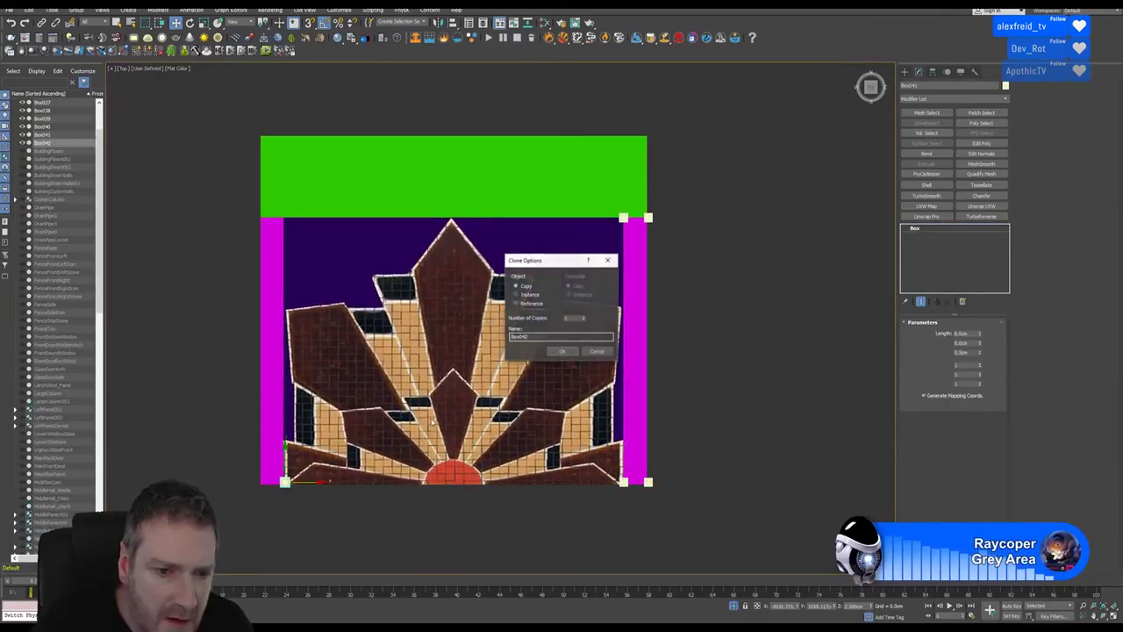
key("Return")
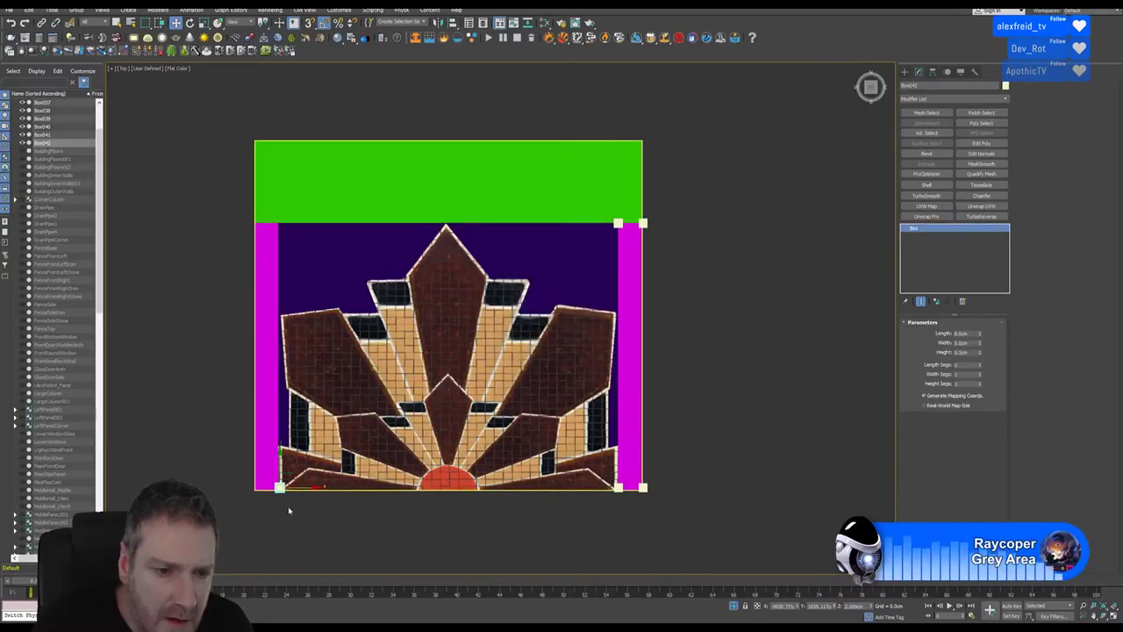
Step: Copy the box at the sunburst's base straight across the magenta strip to the panel's outer corner
scroll(303, 503, "up", 4)
left_click_drag(307, 448, 233, 450, "shift")
left_click(563, 351)
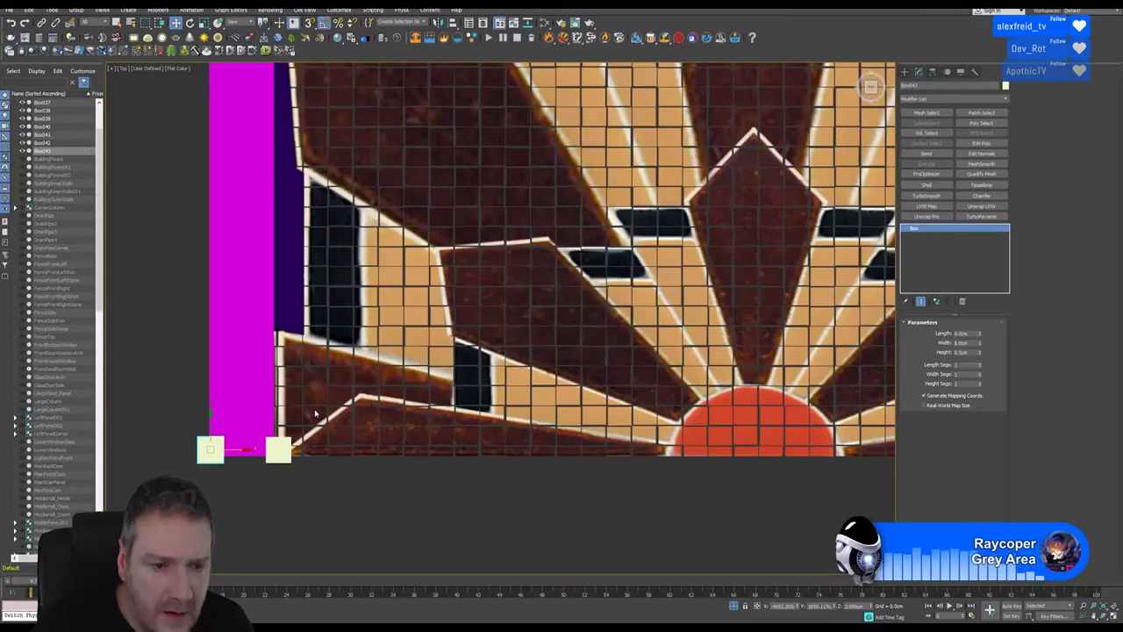
Step: Copy the outer base-corner box straight along the magenta strip to the edge of the green band
key("z")
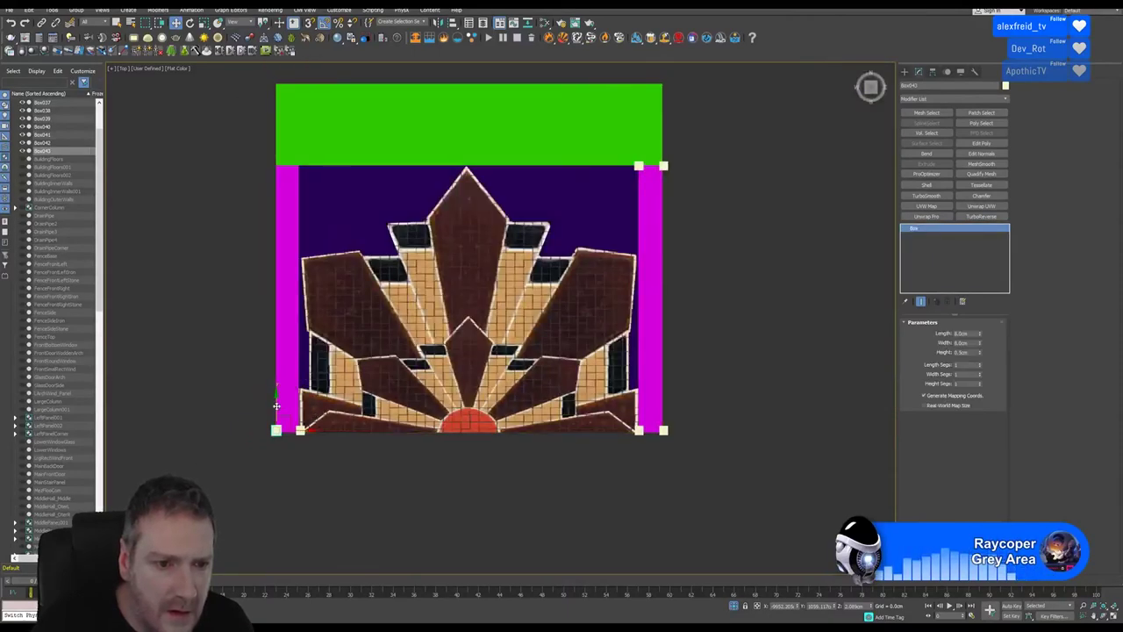
left_click_drag(276, 406, 290, 145, "shift")
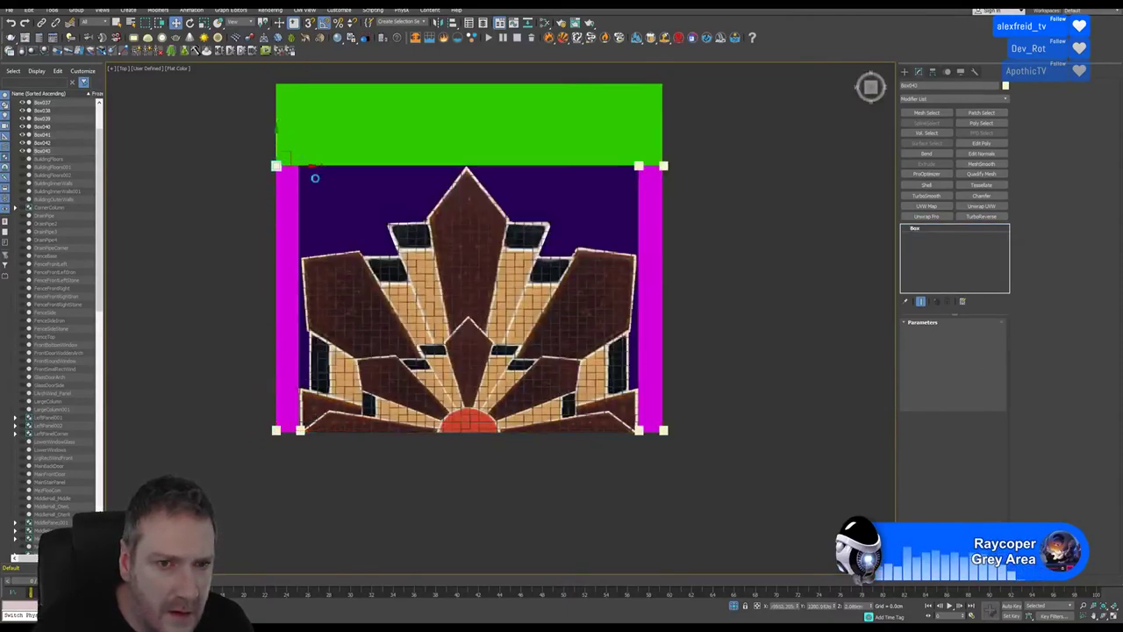
key("ctrl+v")
left_click(560, 351)
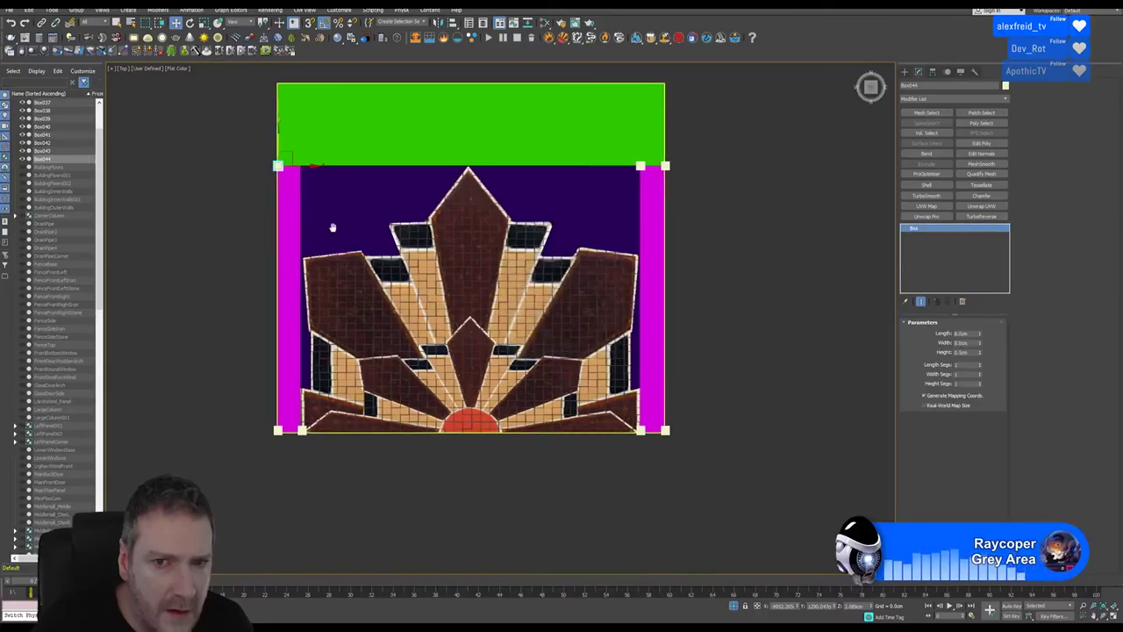
Step: Copy the outer box at the green band's edge across the magenta strip to its inner edge
middle_click_drag(333, 228, 390, 351)
scroll(364, 330, "up", 2)
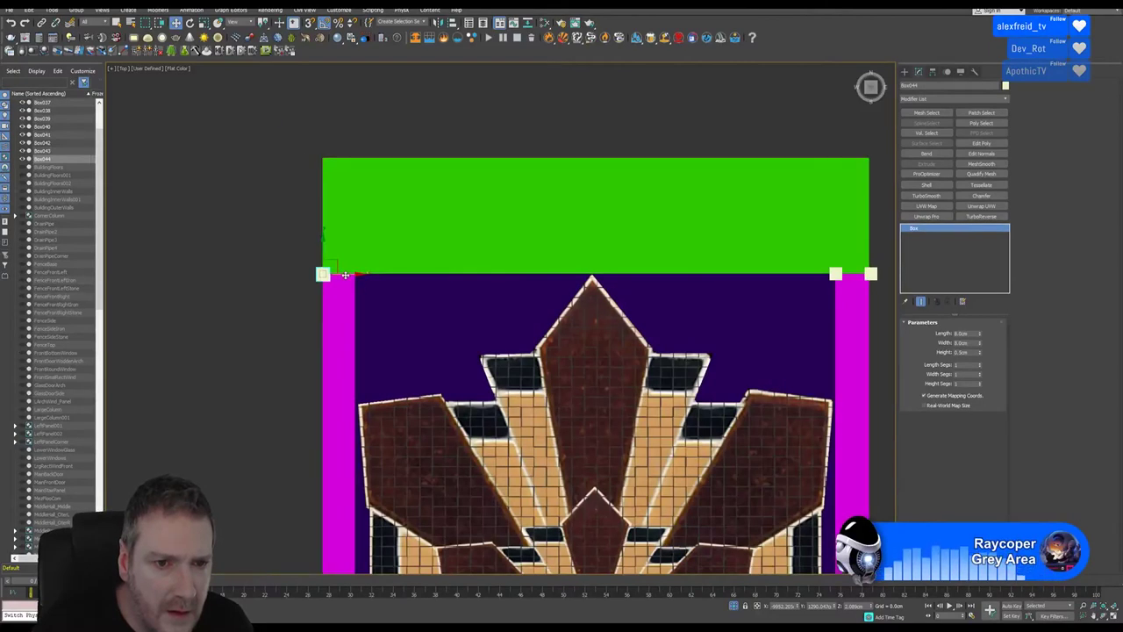
left_click_drag(346, 275, 379, 268)
key("ctrl+v")
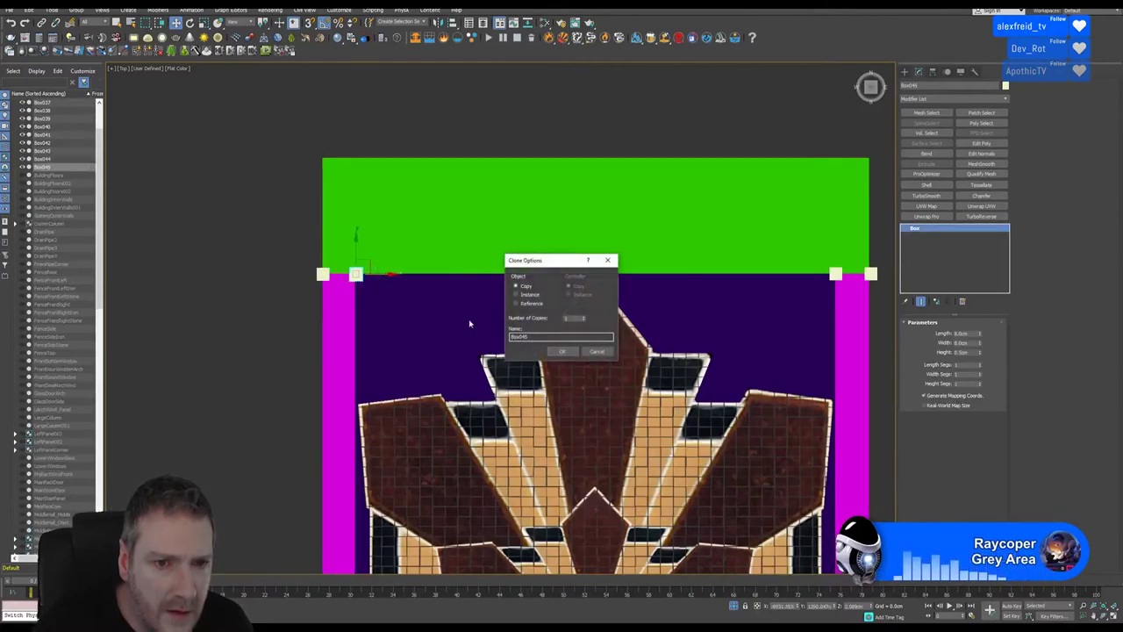
left_click(564, 352)
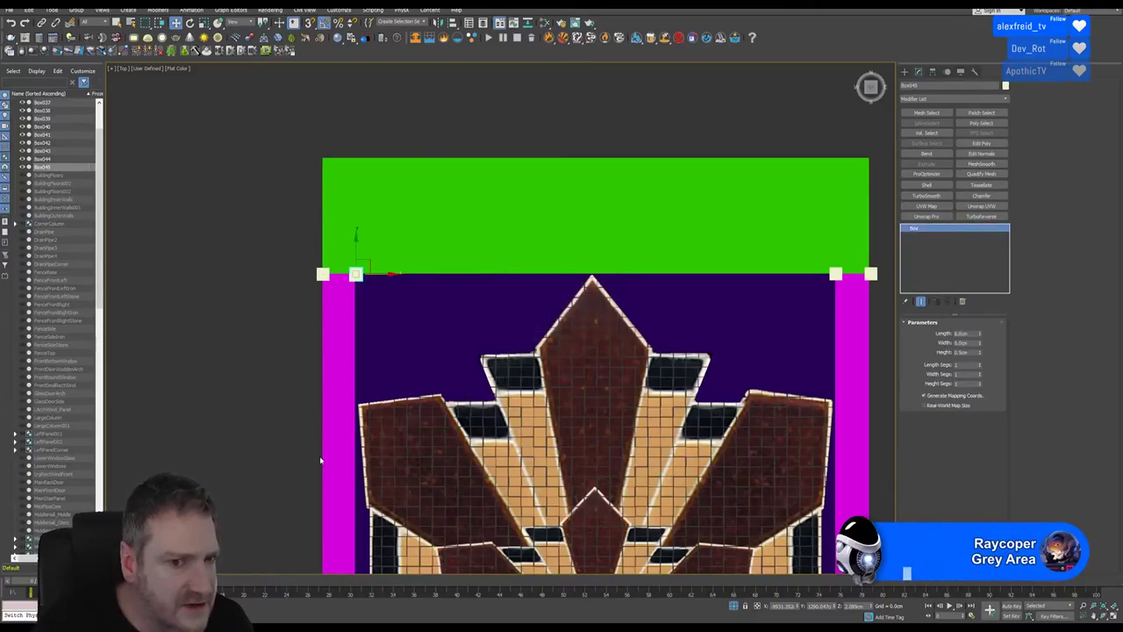
Step: Switch to Unreal Editor to examine the entrance floor and steps in the level, and return to 3ds Max
scroll(318, 443, "down", 3)
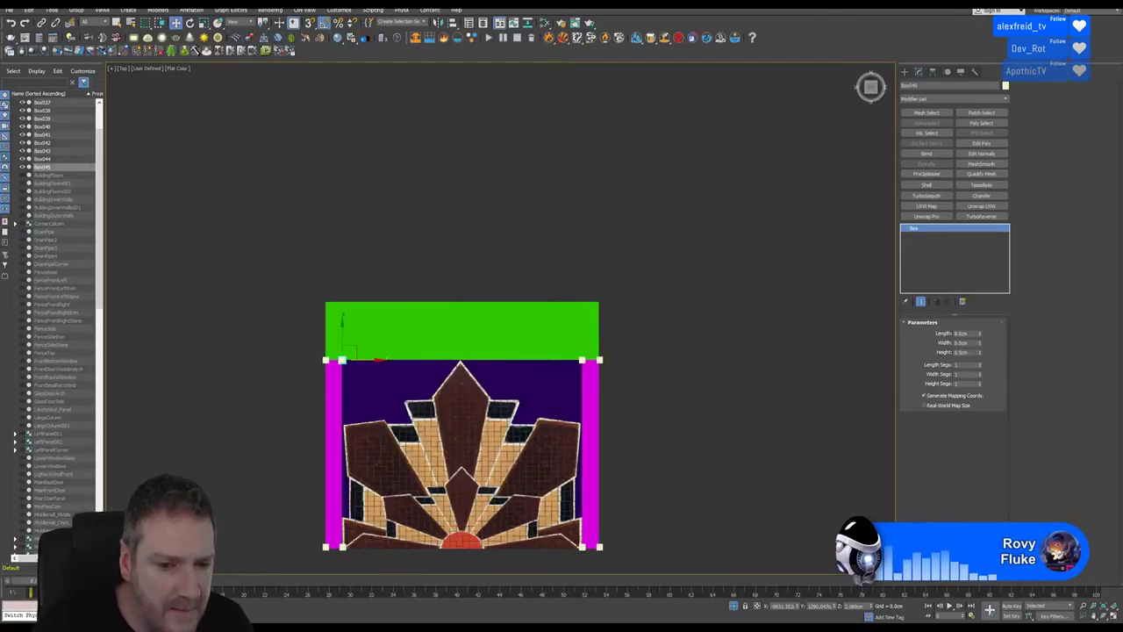
key("alt+Tab")
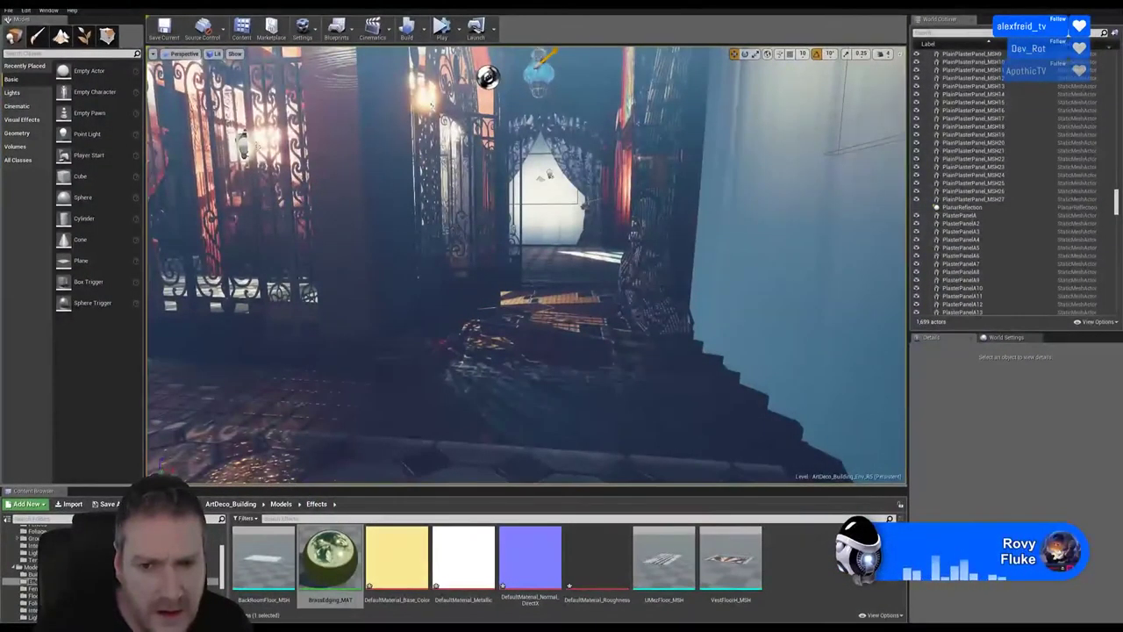
right_click_drag(527, 265, 606, 318)
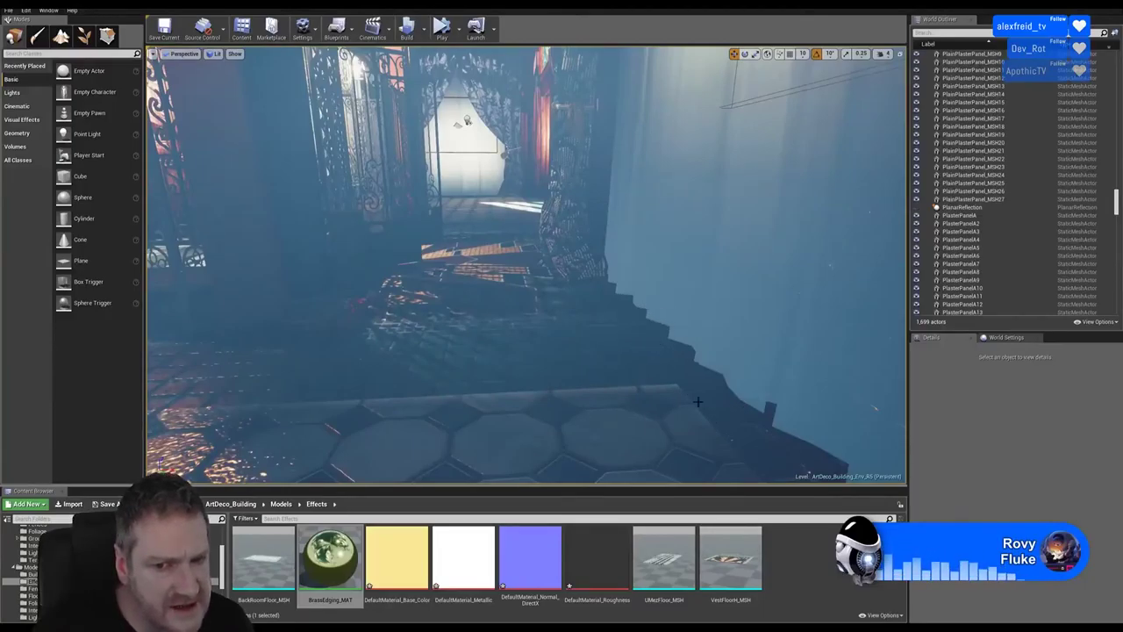
right_click_drag(648, 417, 621, 394)
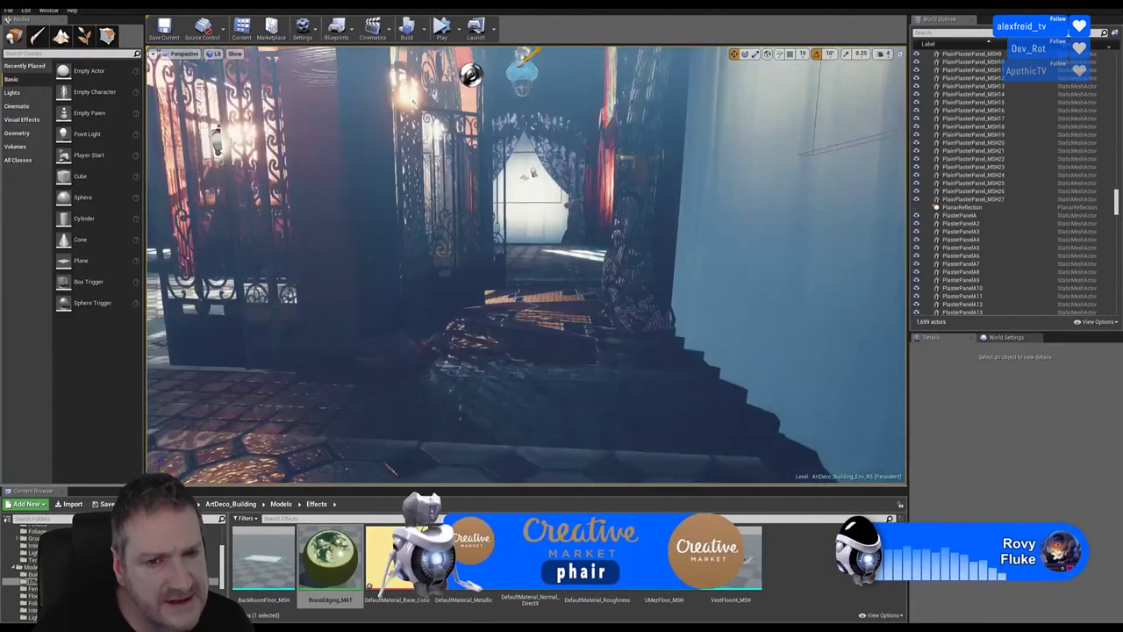
key("alt+Tab")
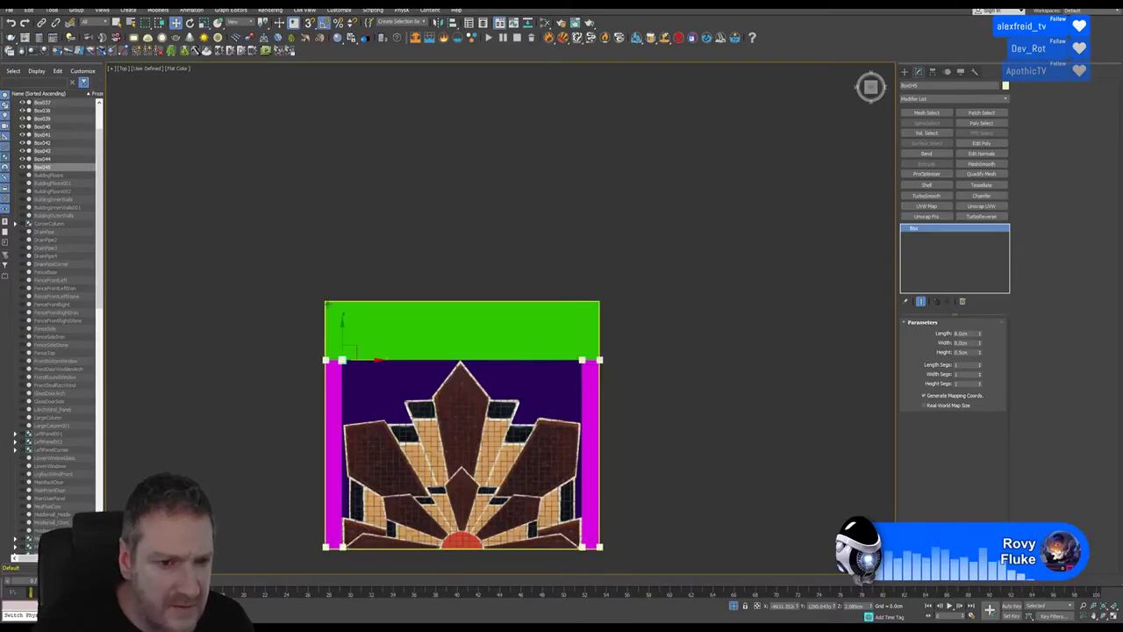
middle_click_drag(613, 450, 633, 424)
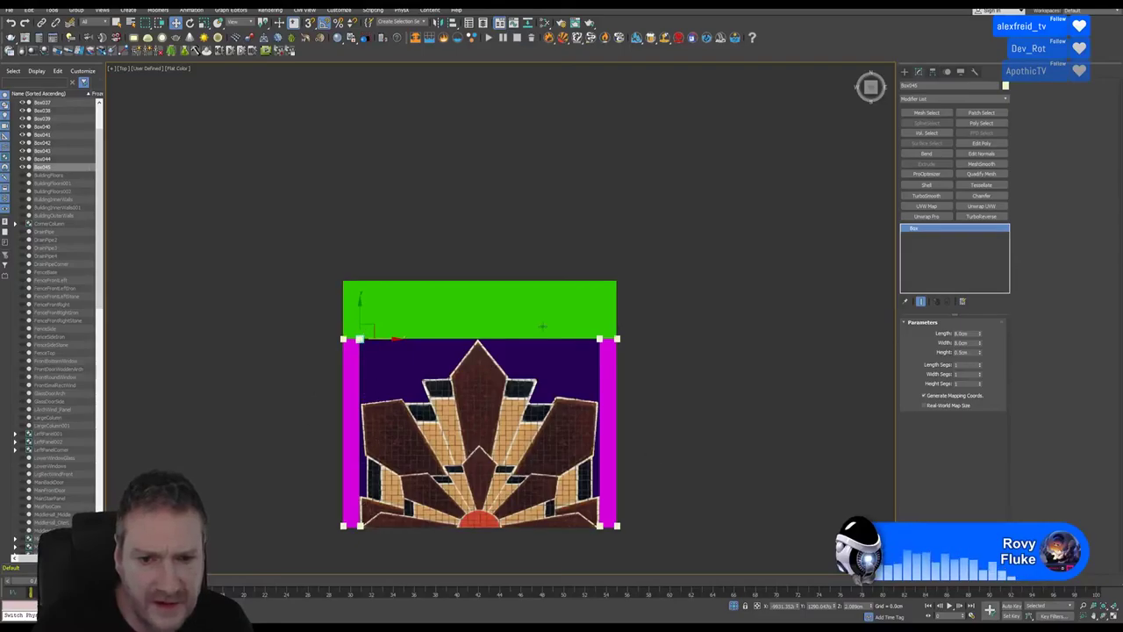
Step: Restore the four-viewport layout and add an Edit Poly modifier to the last copied corner box
left_click(1112, 617)
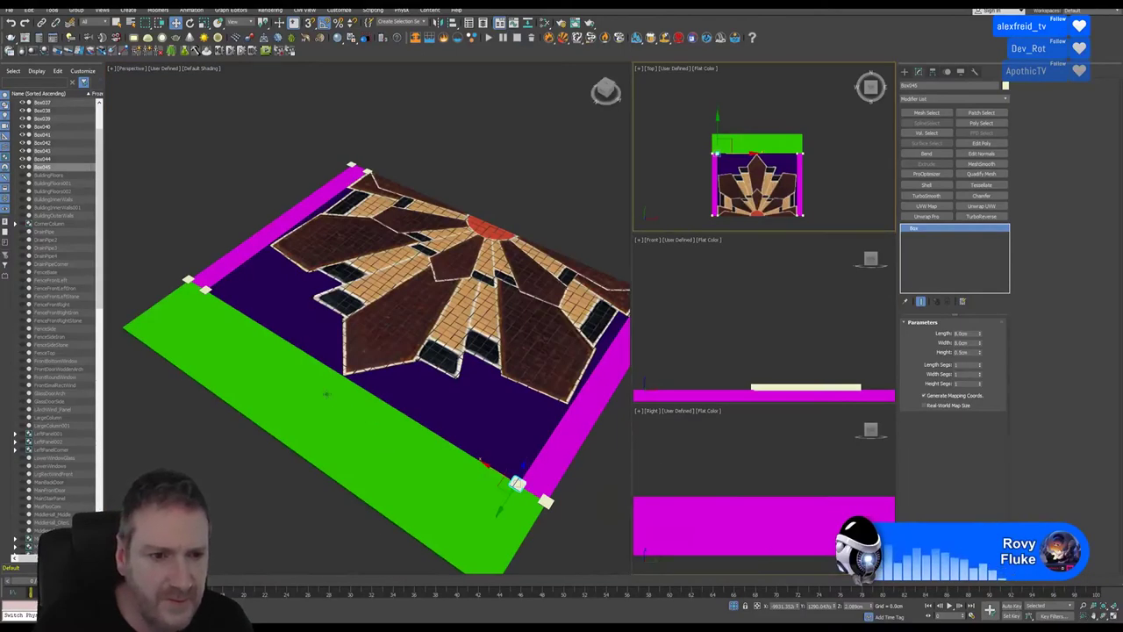
scroll(326, 393, "up", 5)
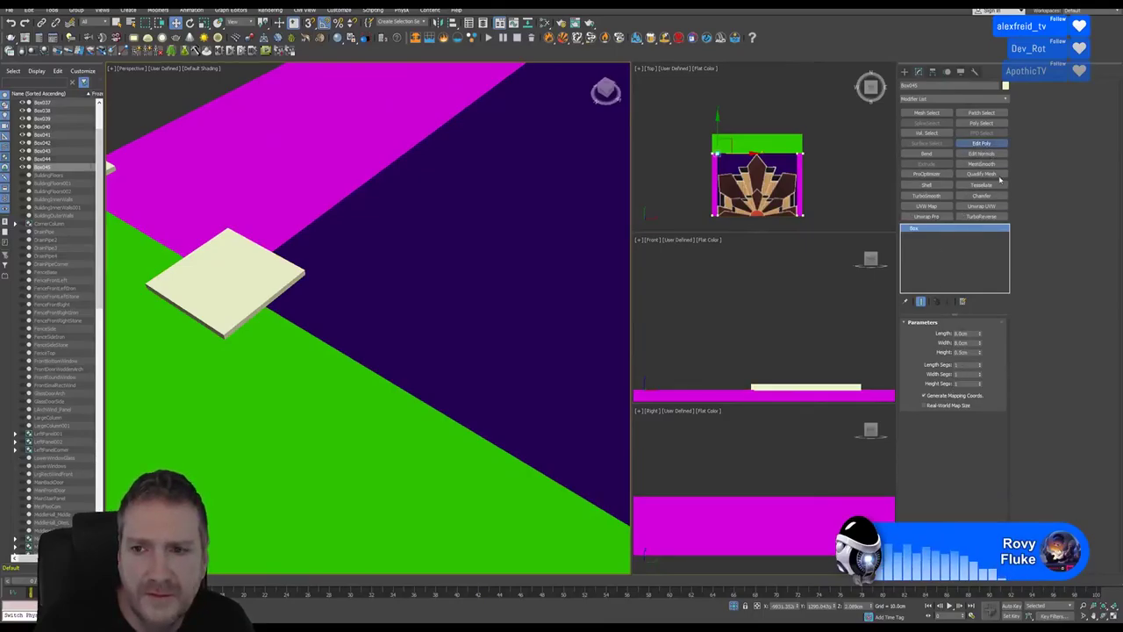
left_click(981, 143)
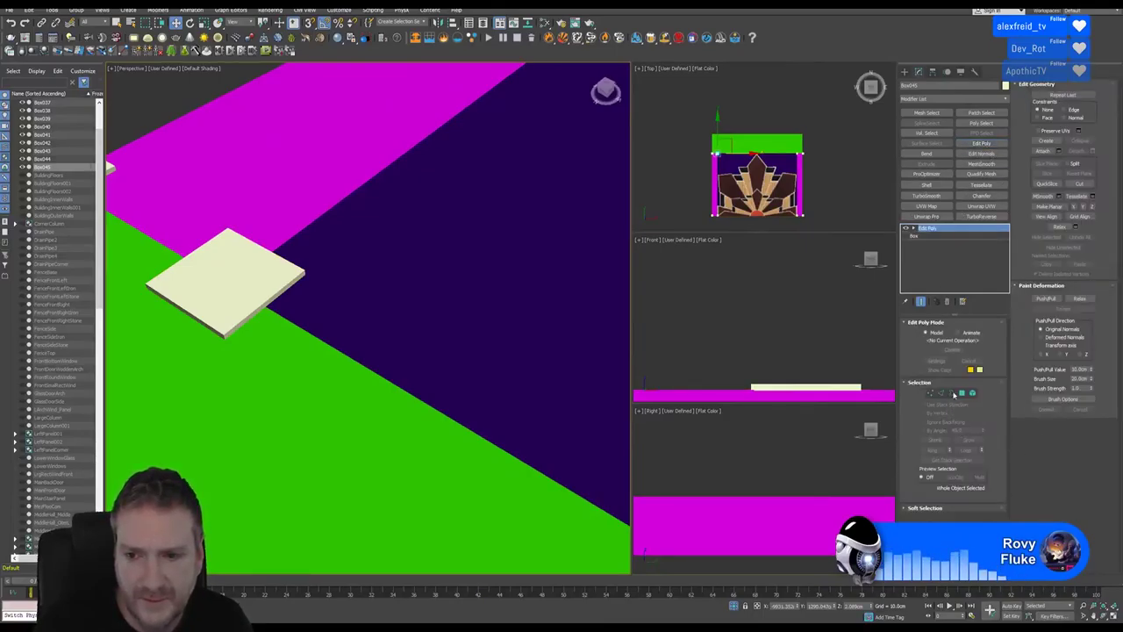
left_click(964, 394)
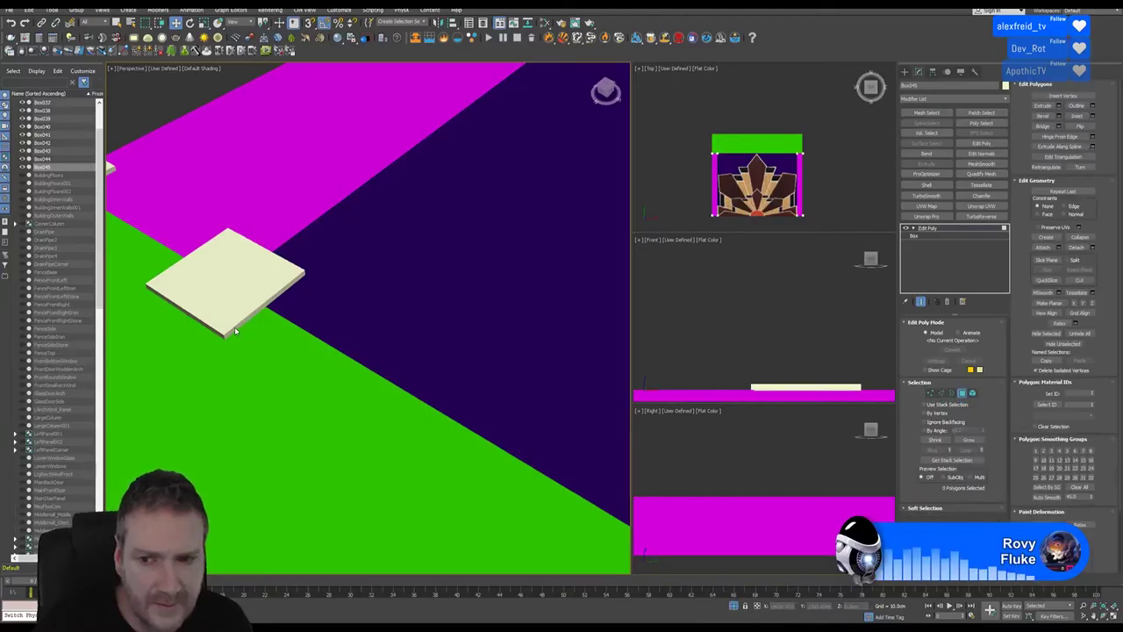
left_click(963, 394)
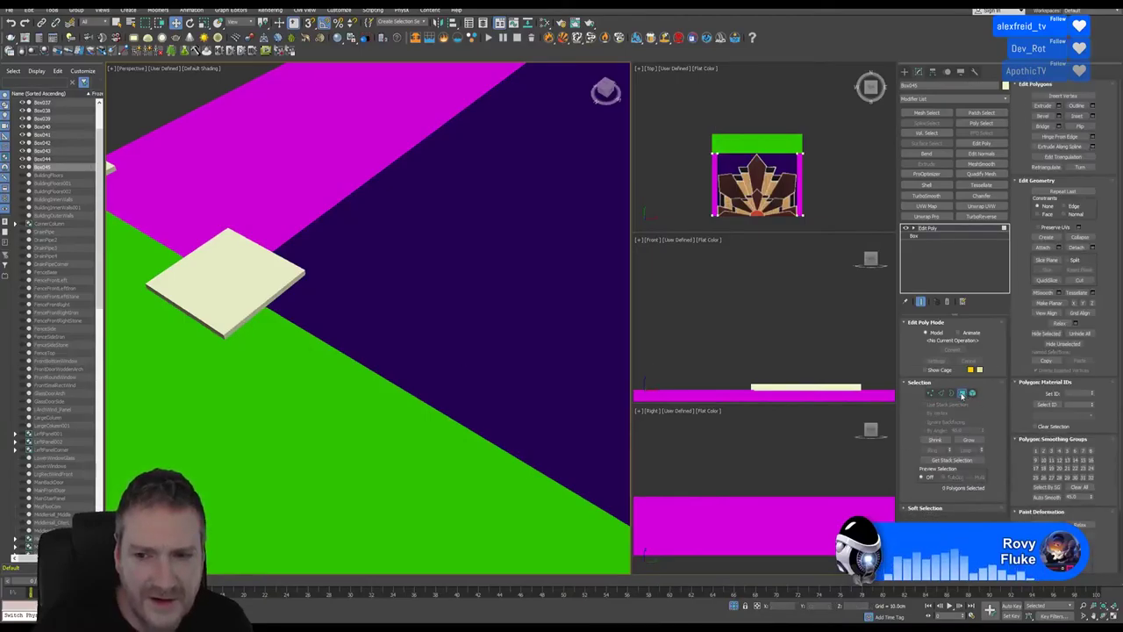
Step: Attach the other seven corner boxes around the sunburst panel to the Edit Poly box in the maximized Top view
key("alt+w")
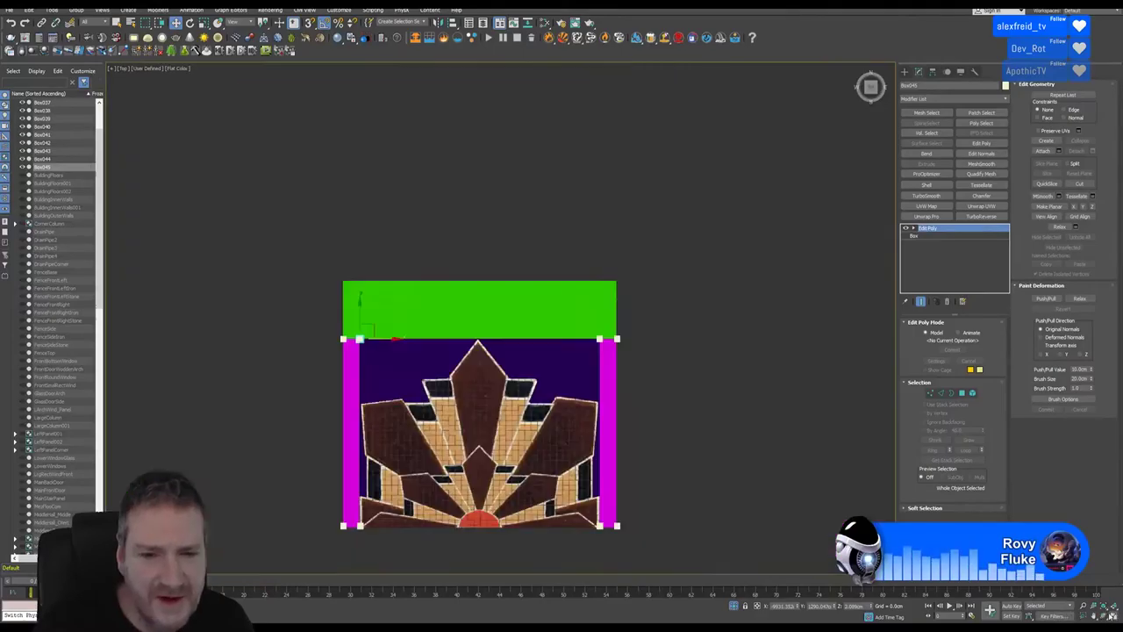
key("z")
left_click(1053, 150)
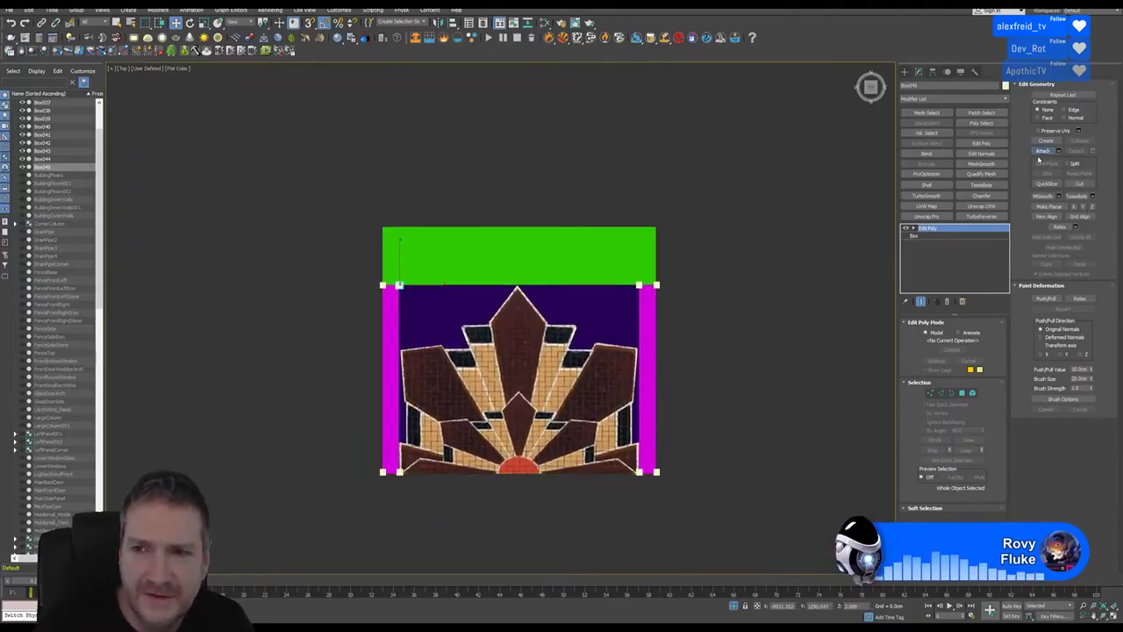
scroll(388, 294, "up", 5)
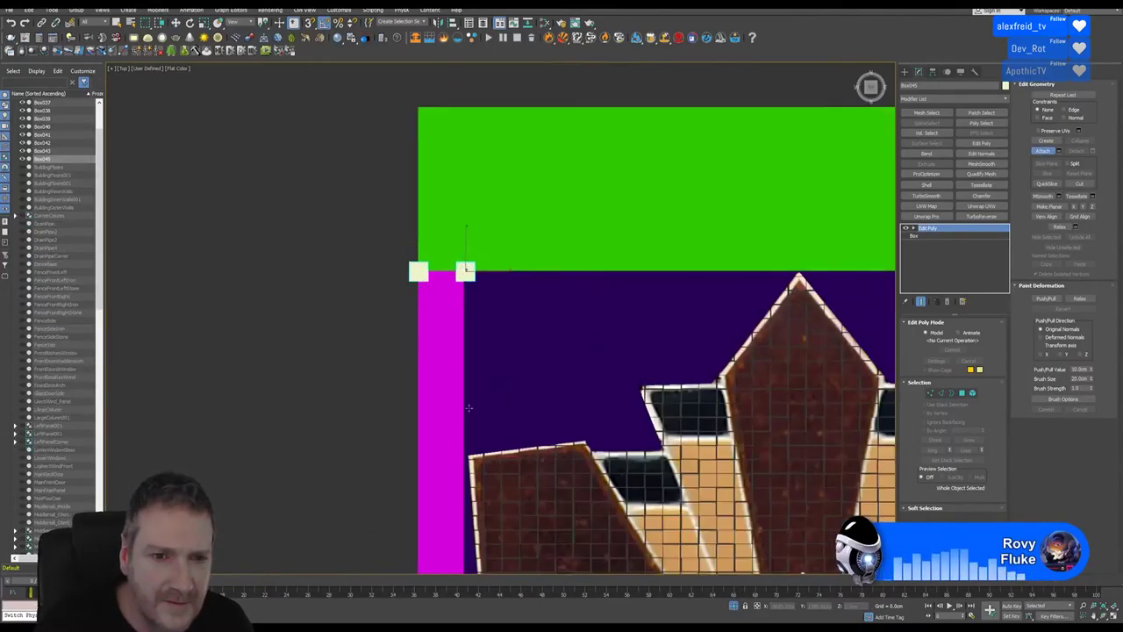
key("z")
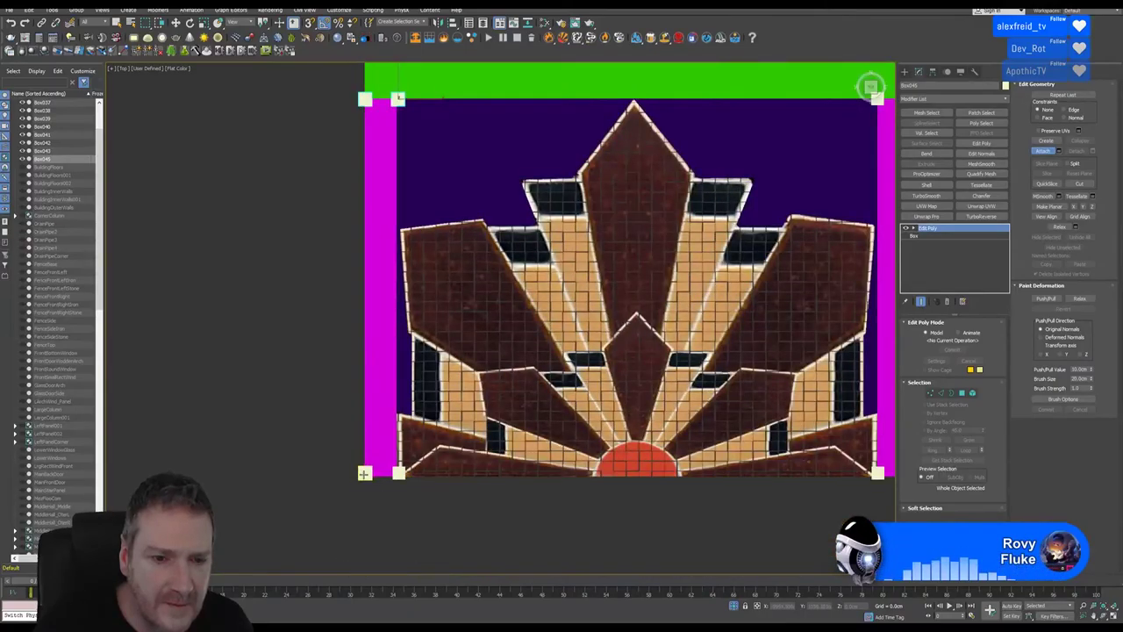
left_click(401, 474)
middle_click_drag(886, 488, 665, 456)
left_click(690, 440)
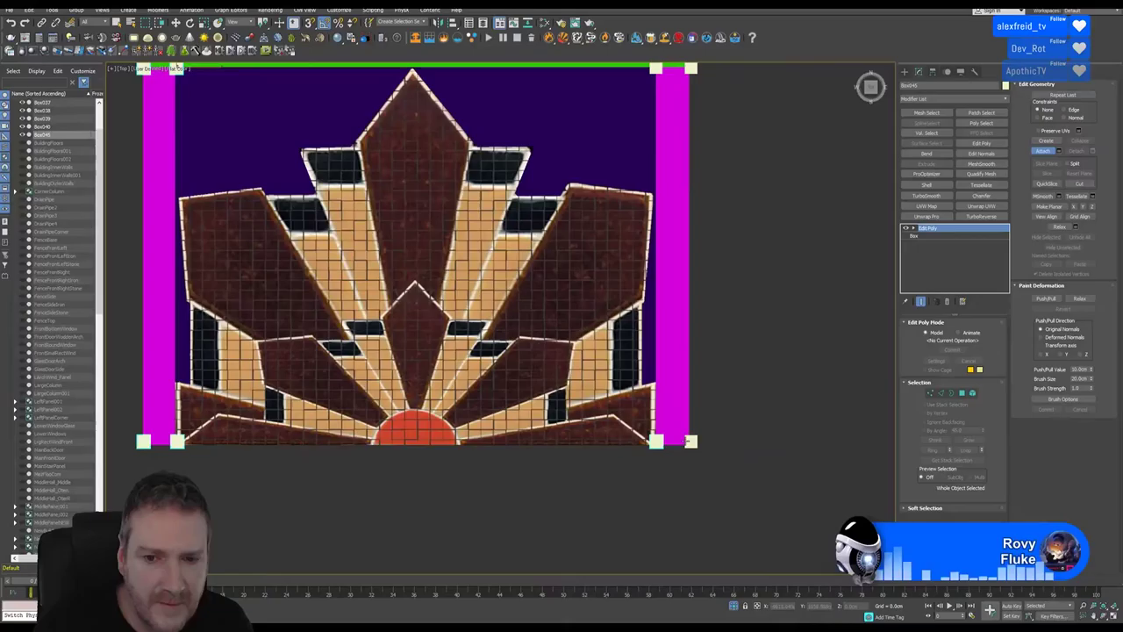
left_click(691, 441)
middle_click_drag(691, 371, 682, 506)
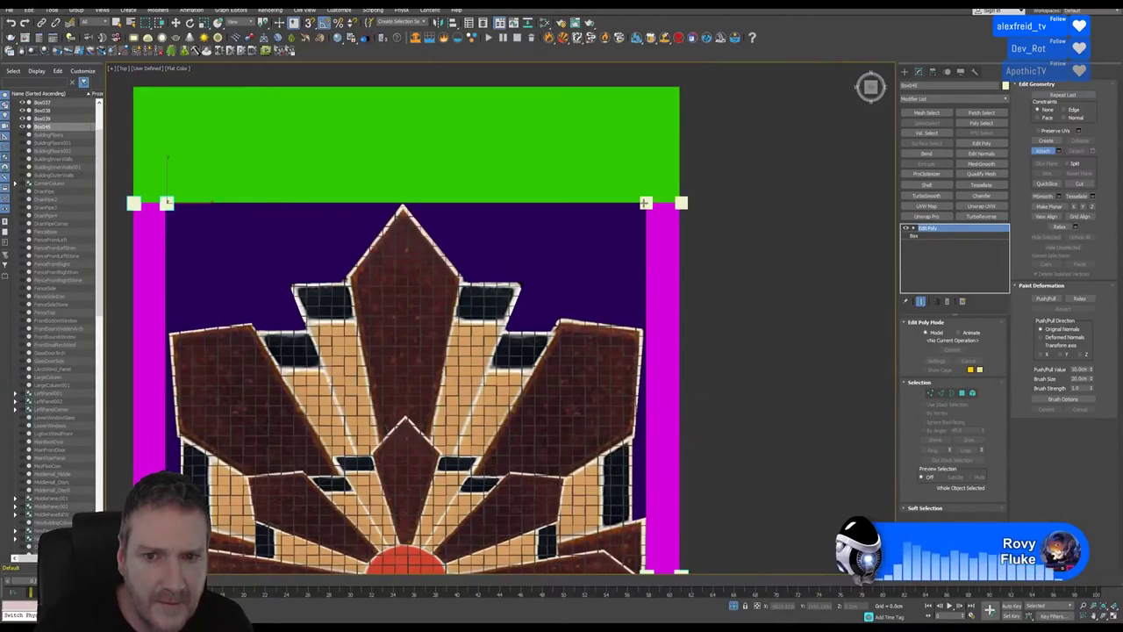
left_click(679, 205)
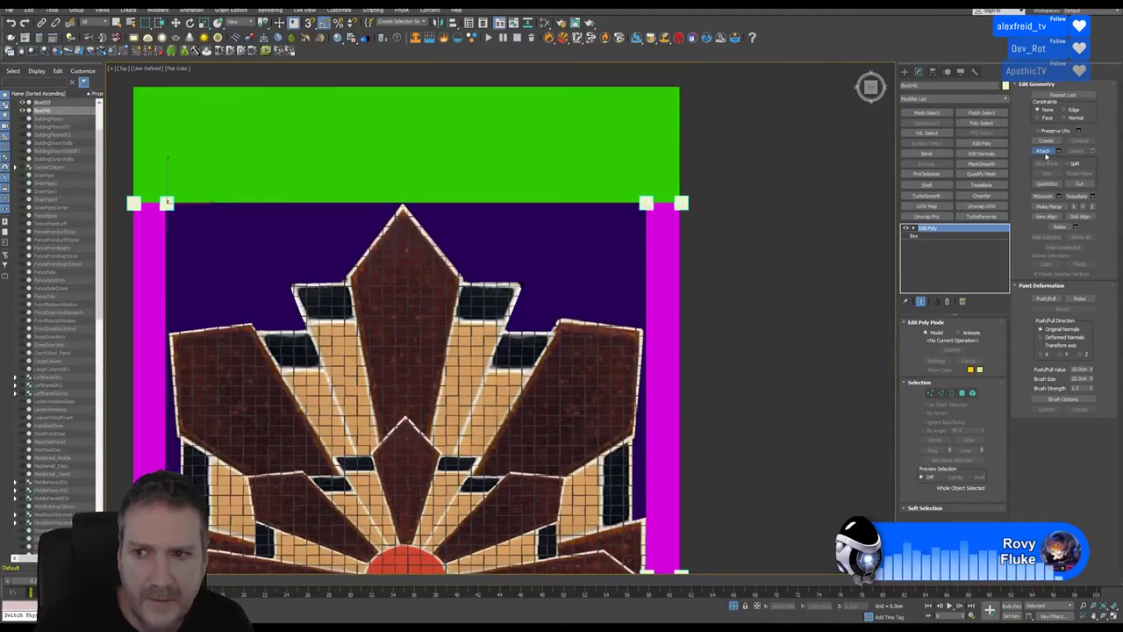
Step: Delete the side polygon of one inner-corner box at the green band that faces the opposite magenta strip
key("w")
left_click(1113, 617)
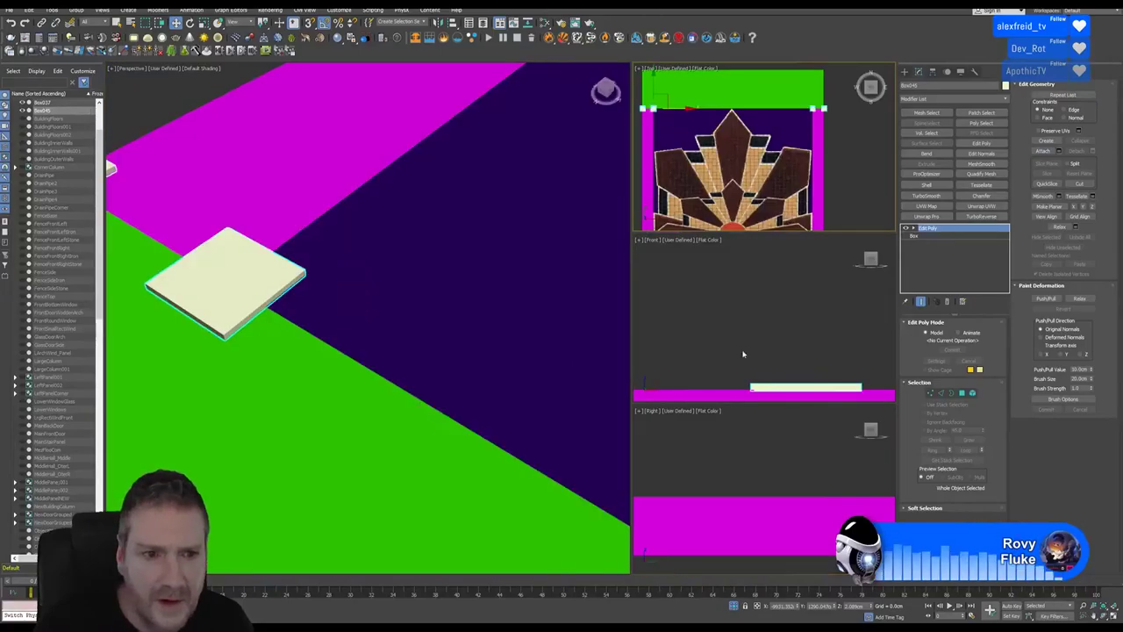
left_click(962, 393)
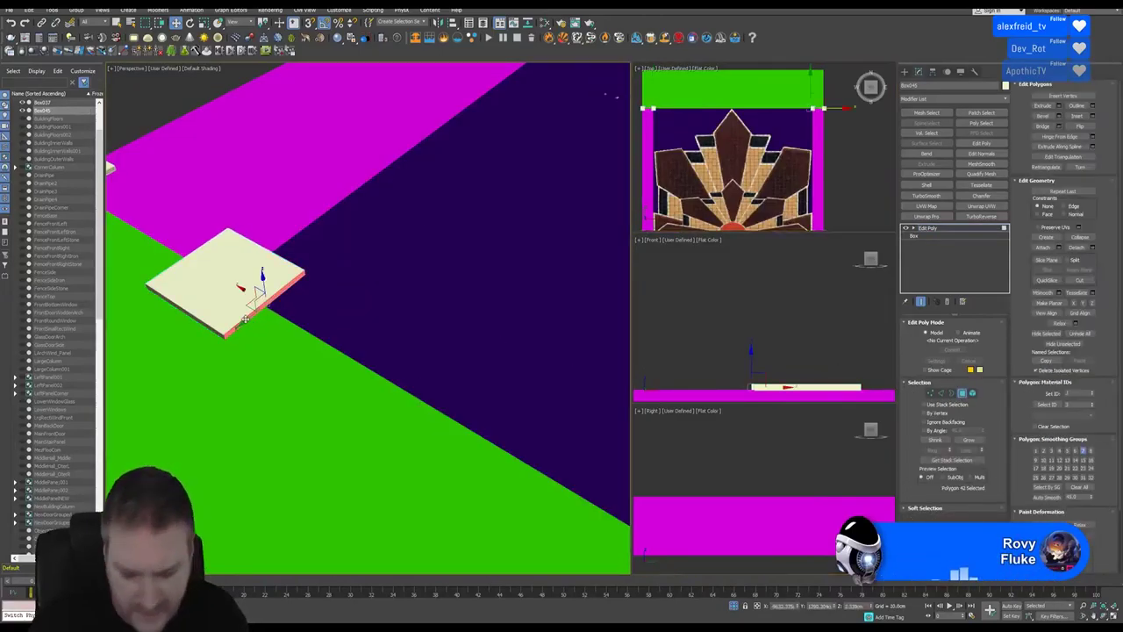
scroll(246, 319, "down", 6)
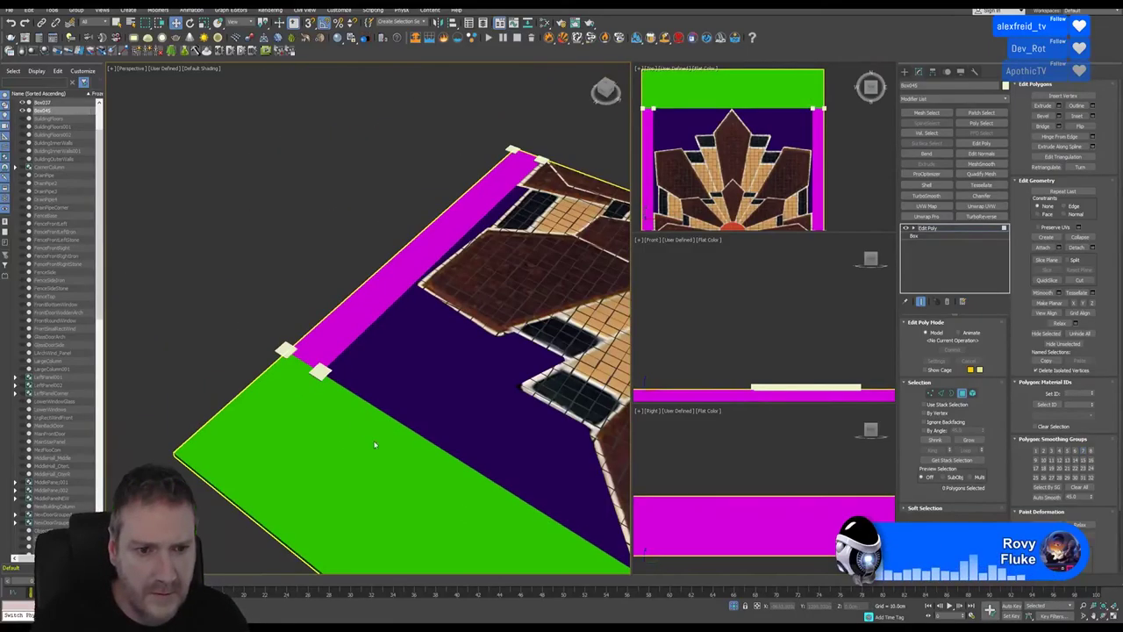
Step: Delete the facing side polygon on the opposite inner-corner box along the green band's edge
middle_click_drag(380, 417, 245, 299)
scroll(531, 445, "down", 2)
middle_click_drag(336, 305, 247, 275)
middle_click_drag(398, 378, 385, 363)
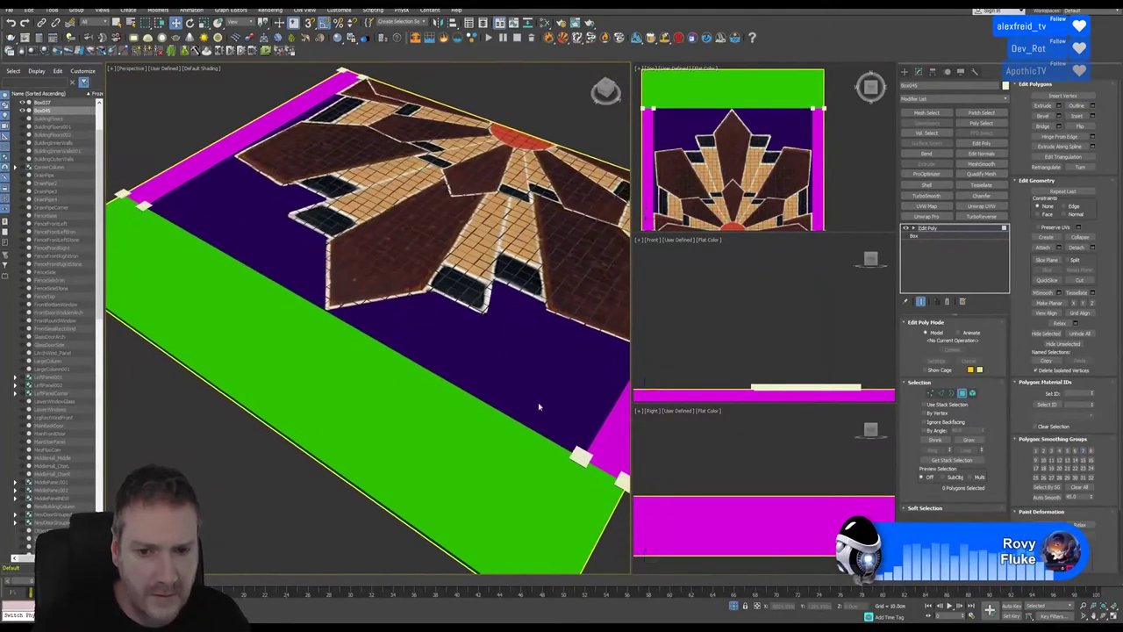
left_click(1104, 616)
middle_click_drag(315, 341, 398, 312, "alt")
scroll(398, 313, "up", 6)
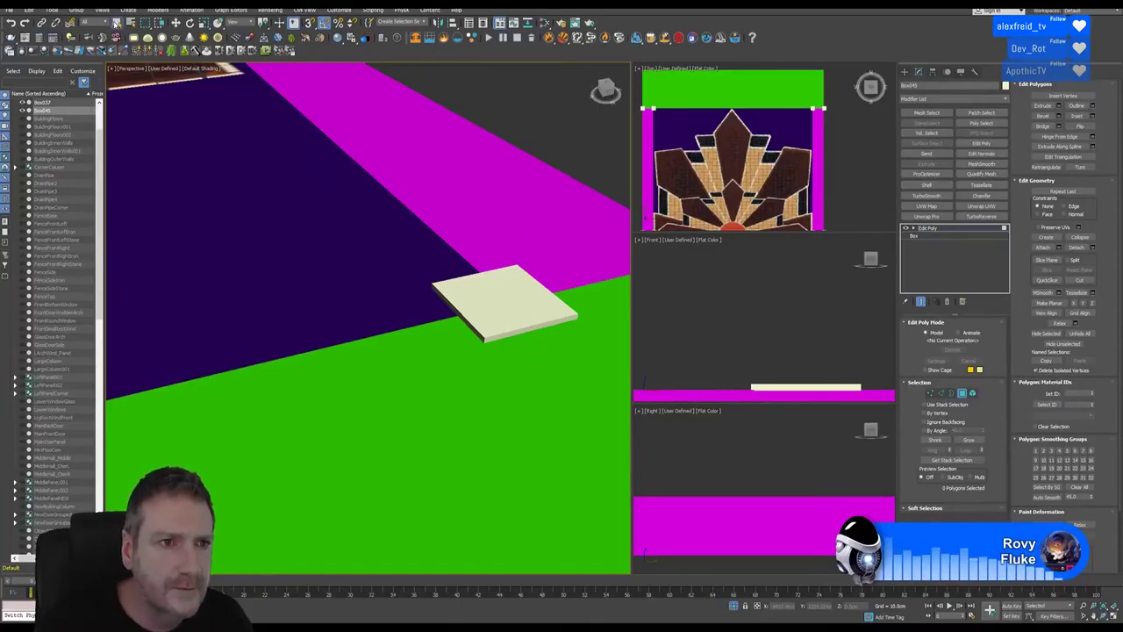
left_click(472, 327)
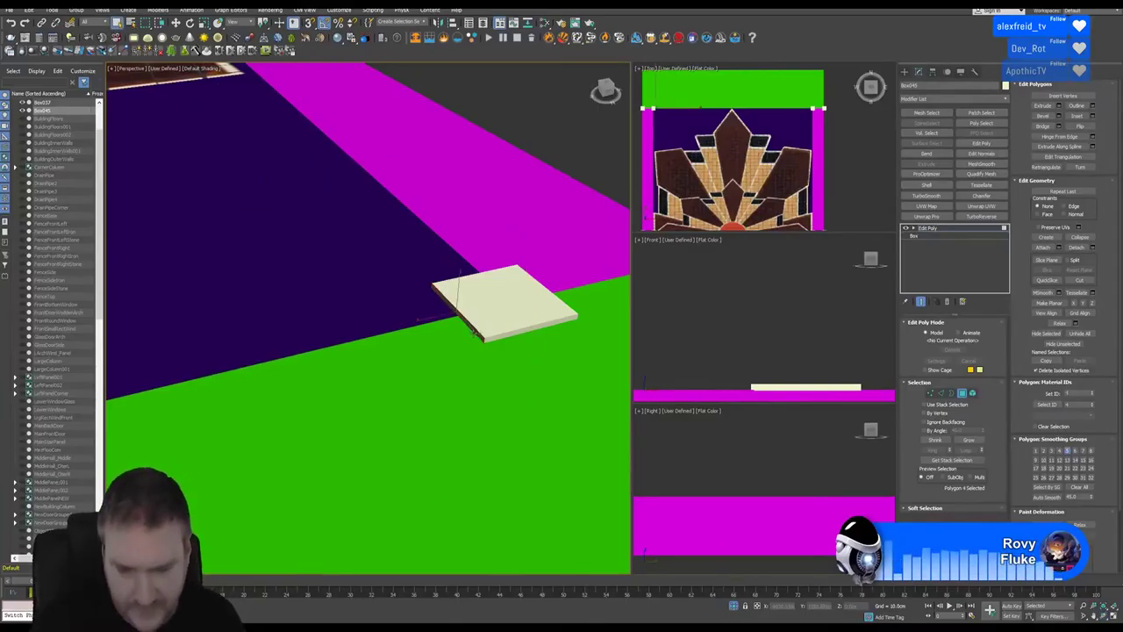
left_click(475, 332)
left_click(474, 333)
key("Delete")
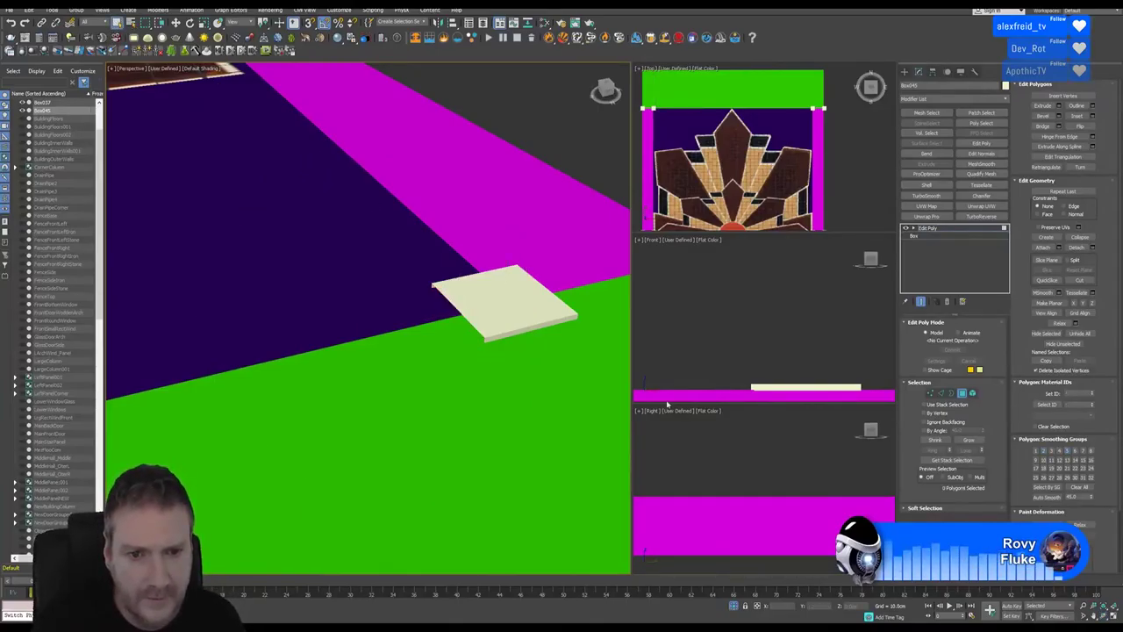
Step: Bridge the open borders of the two inner-corner boxes into one strip along the green band's inner edge
left_click(952, 393)
left_click(467, 321)
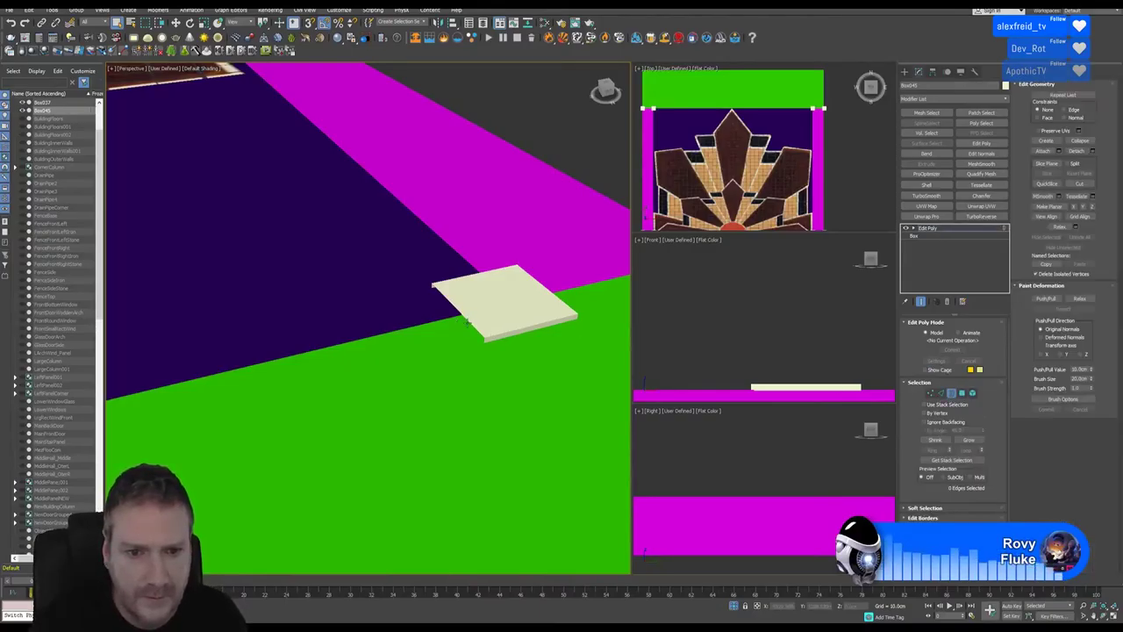
scroll(409, 377, "down", 5)
scroll(252, 441, "down", 2)
middle_click_drag(348, 356, 566, 222)
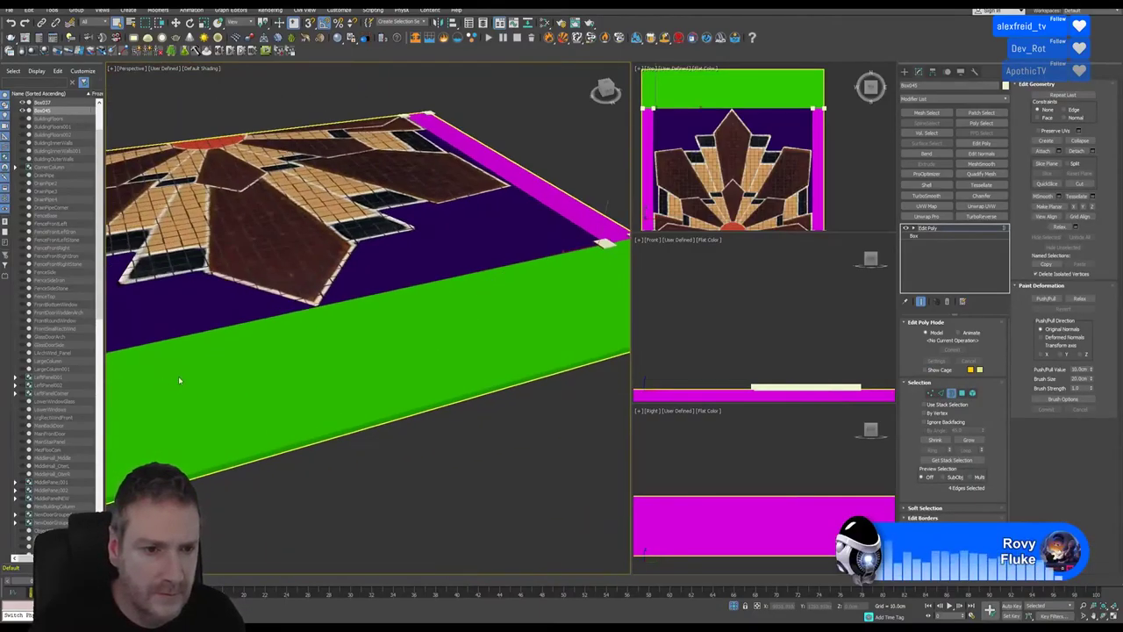
middle_click_drag(170, 378, 427, 398)
scroll(164, 408, "up", 2)
scroll(164, 408, "up", 3)
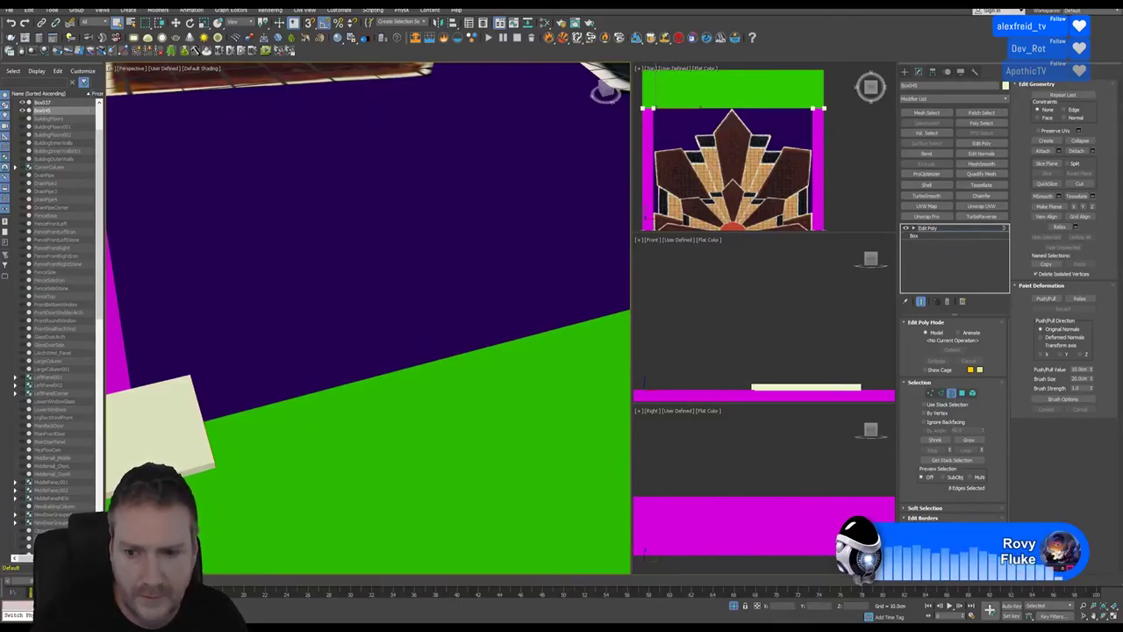
left_click(934, 549)
Step: Delete the side polygon facing the green band on the inner box at the magenta strip's far end
scroll(360, 456, "down", 3)
middle_click_drag(361, 456, 560, 533)
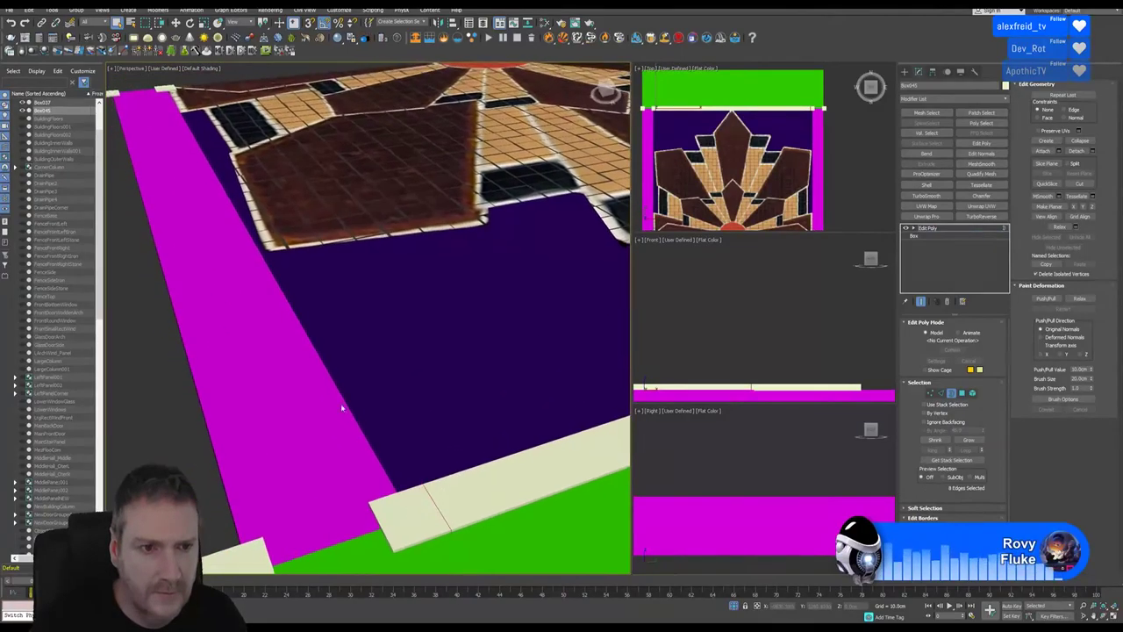
scroll(342, 408, "down", 4)
scroll(288, 296, "up", 4)
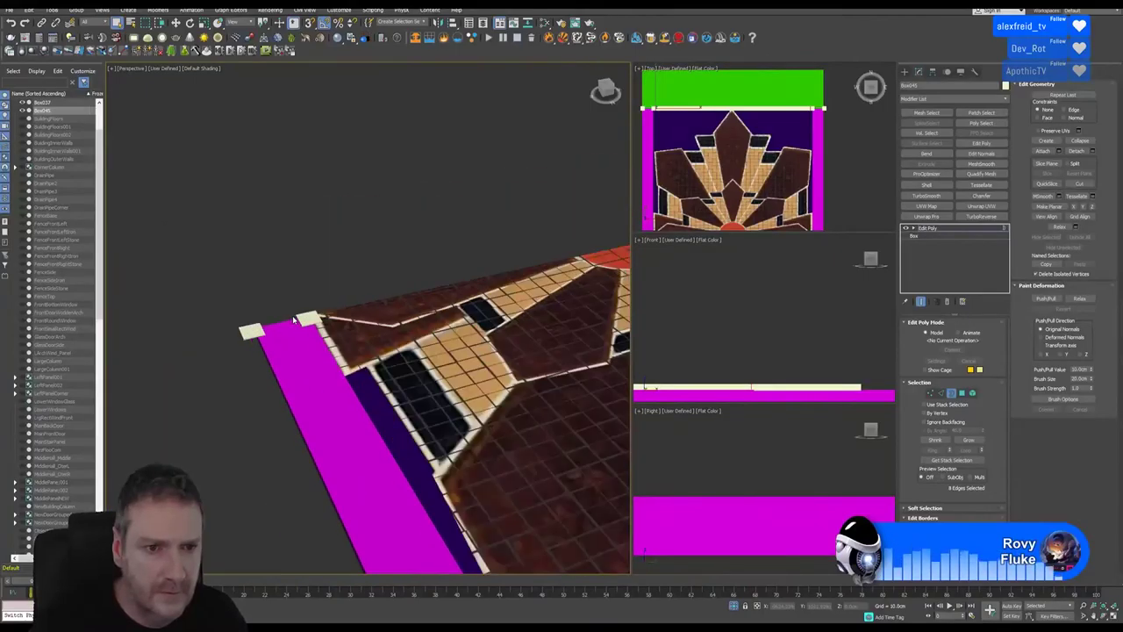
scroll(295, 320, "up", 5)
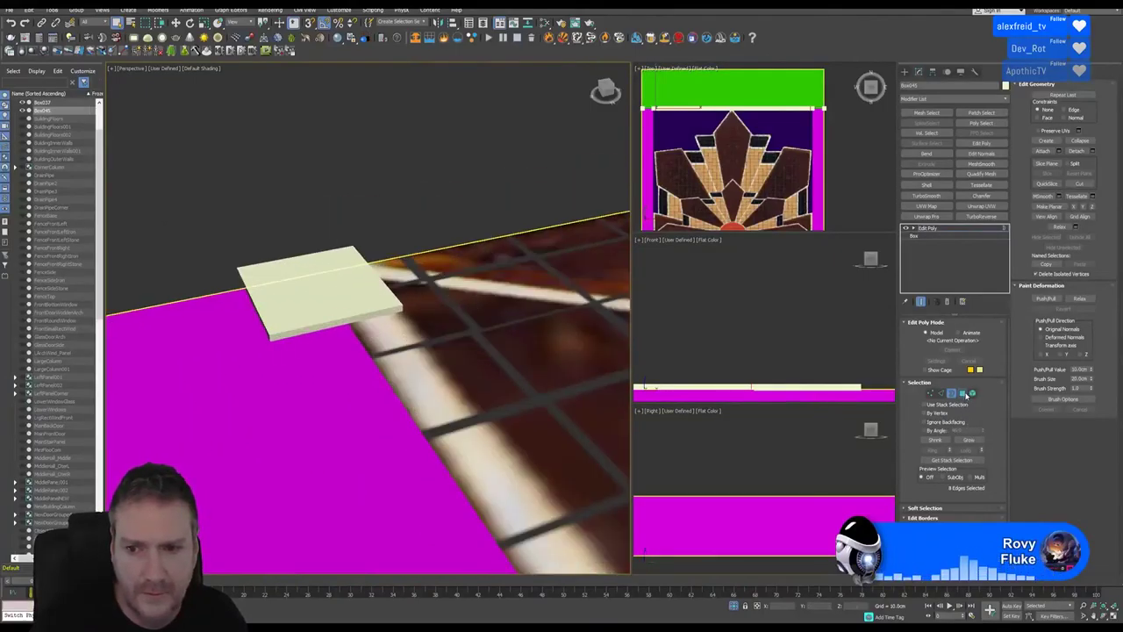
left_click(962, 393)
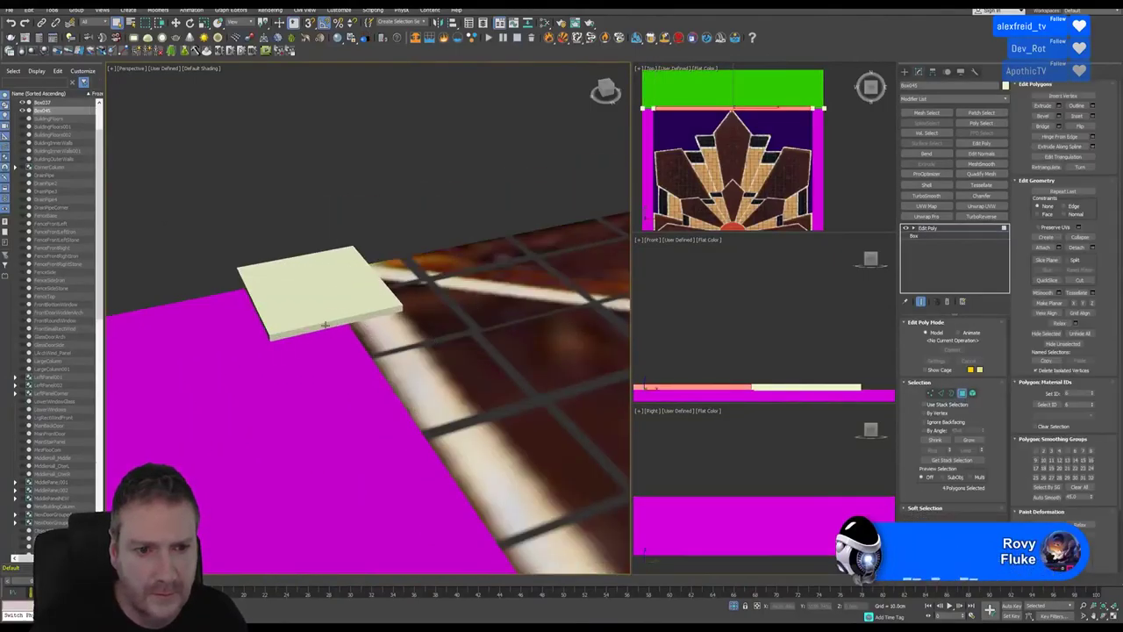
left_click(325, 325)
key("Delete")
Step: Delete the side polygon at the green-band strip's end that faces the far inner box along the magenta strip
scroll(341, 359, "down", 8)
middle_click_drag(373, 382, 263, 200)
middle_click_drag(334, 369, 456, 318, "alt")
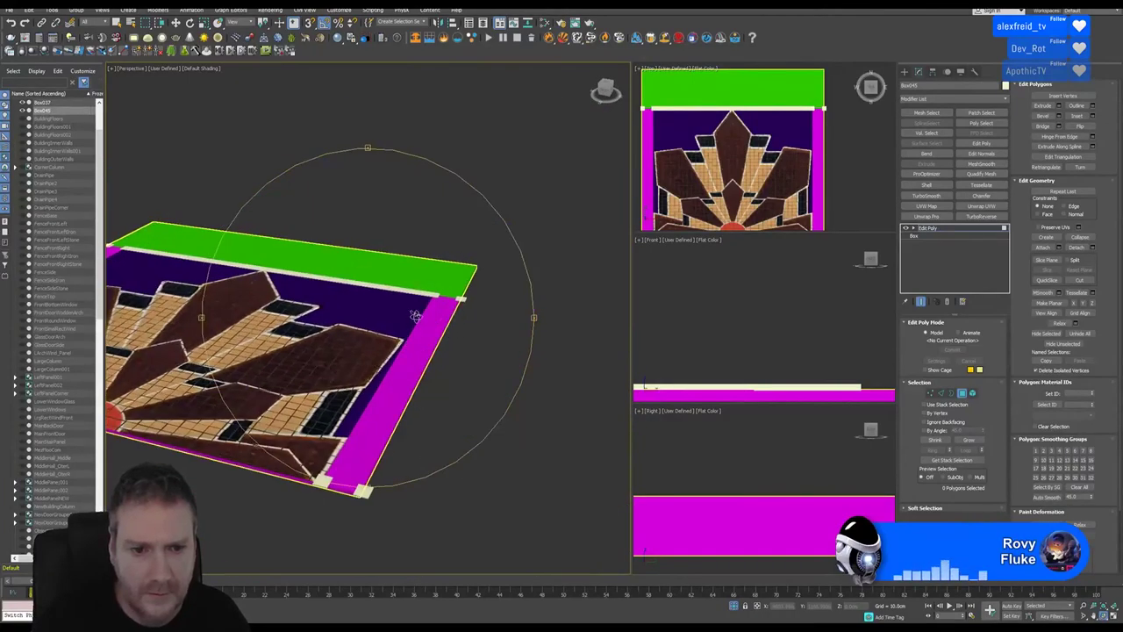
scroll(426, 298, "up", 3)
scroll(437, 303, "up", 3)
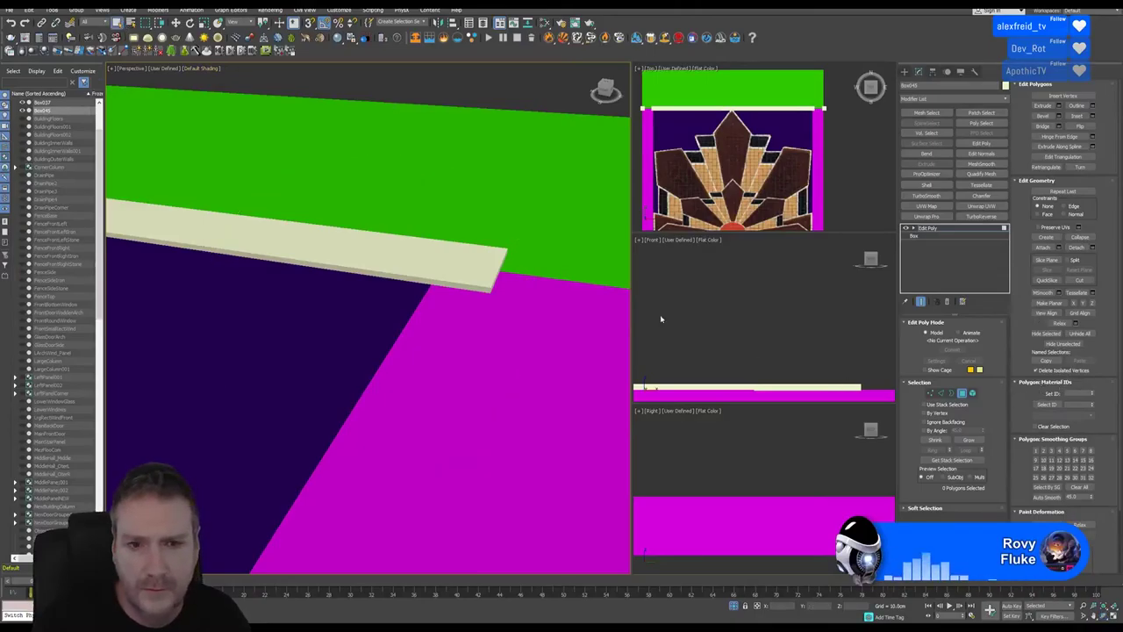
left_click(456, 283)
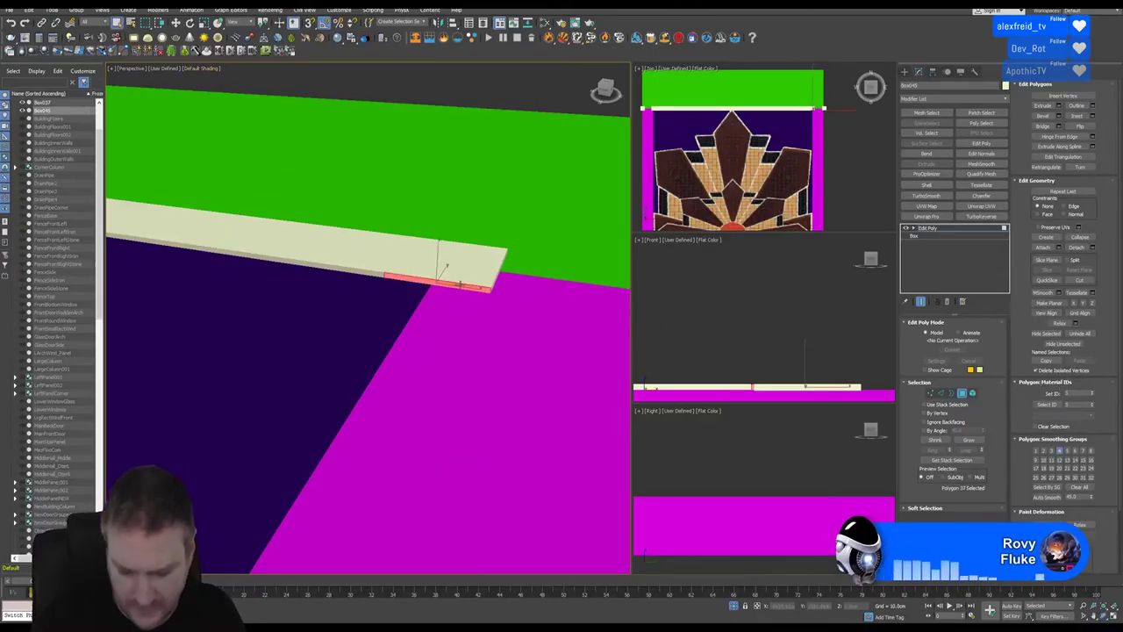
key("Delete")
Step: Bridge the two facing open borders into a strip along the magenta strip's inner edge
left_click(951, 393)
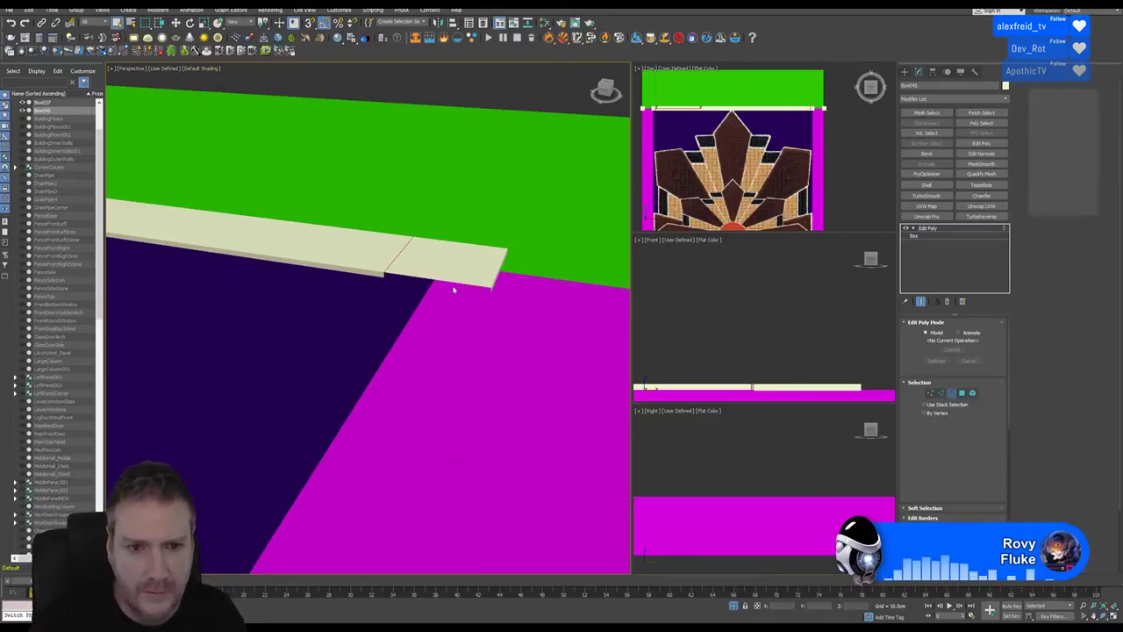
left_click(452, 286)
scroll(409, 389, "down", 5)
middle_click_drag(357, 502, 287, 420, "alt")
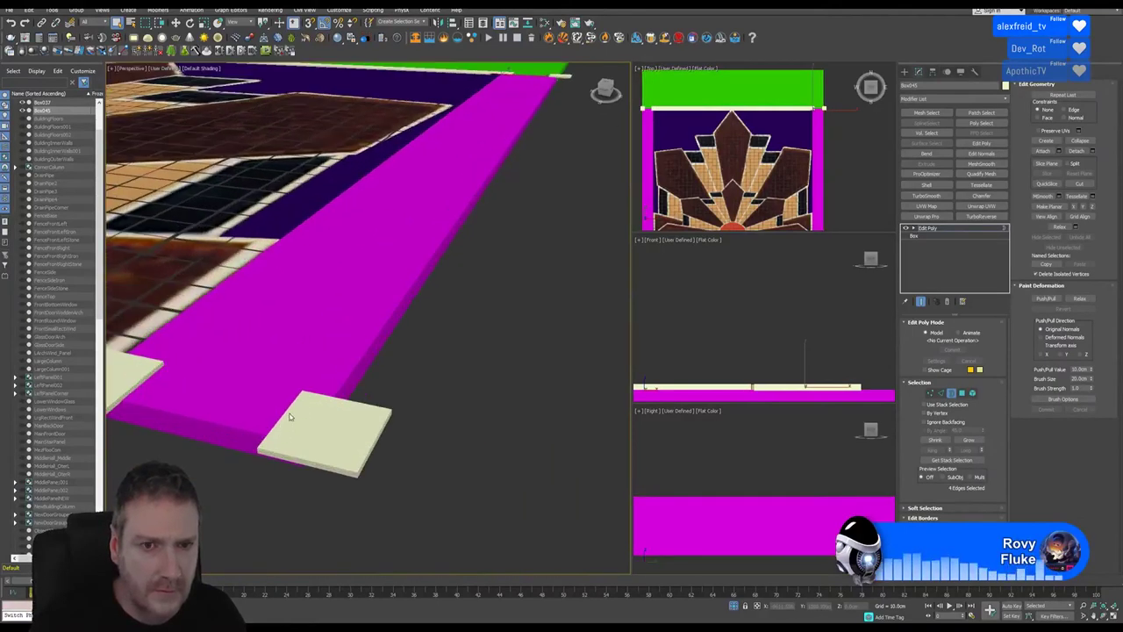
middle_click_drag(235, 379, 283, 396, "alt")
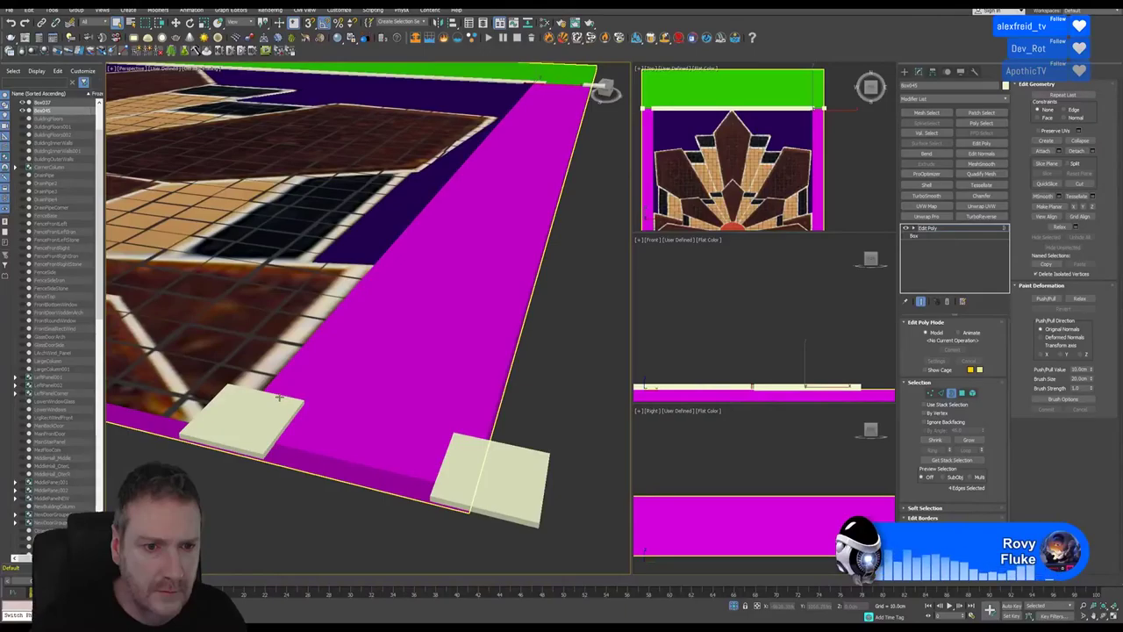
left_click(279, 398, "ctrl")
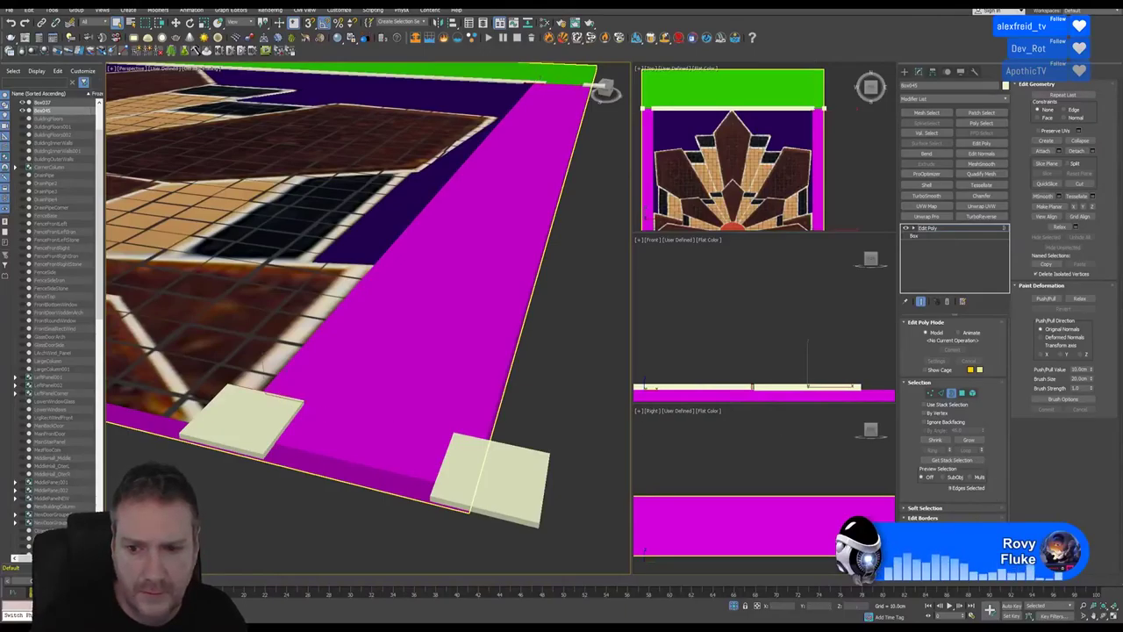
left_click(933, 550)
Step: Delete the side polygon of the outer box at the green band that faces along the magenta strip's outer edge
middle_click_drag(480, 410, 342, 443, "alt")
middle_click_drag(466, 354, 448, 338, "alt")
scroll(471, 266, "up", 5)
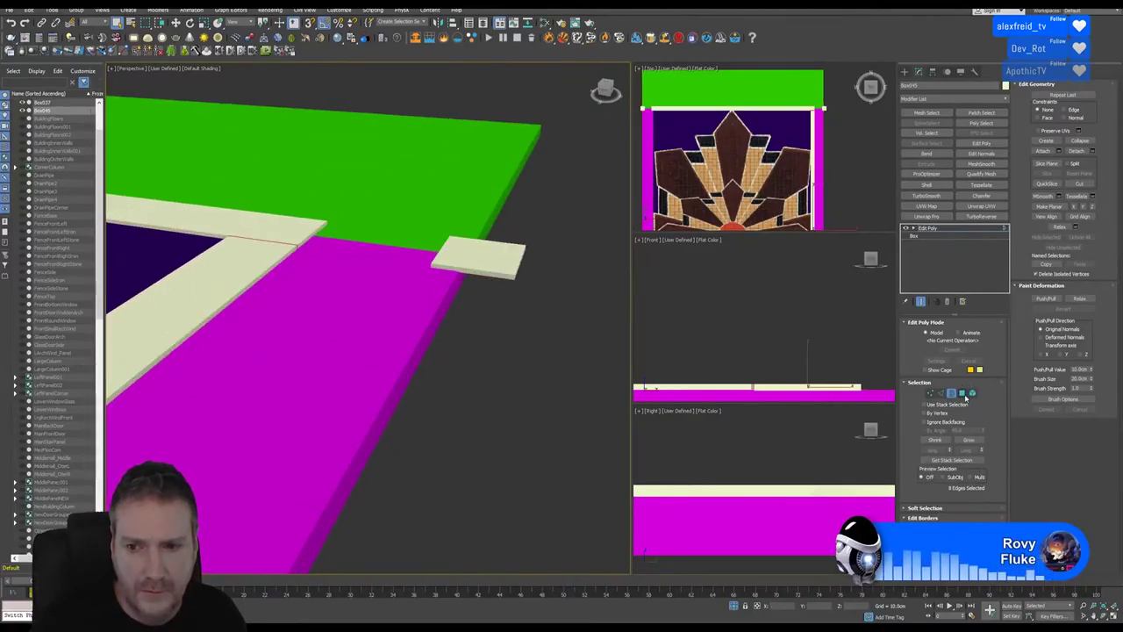
key("4")
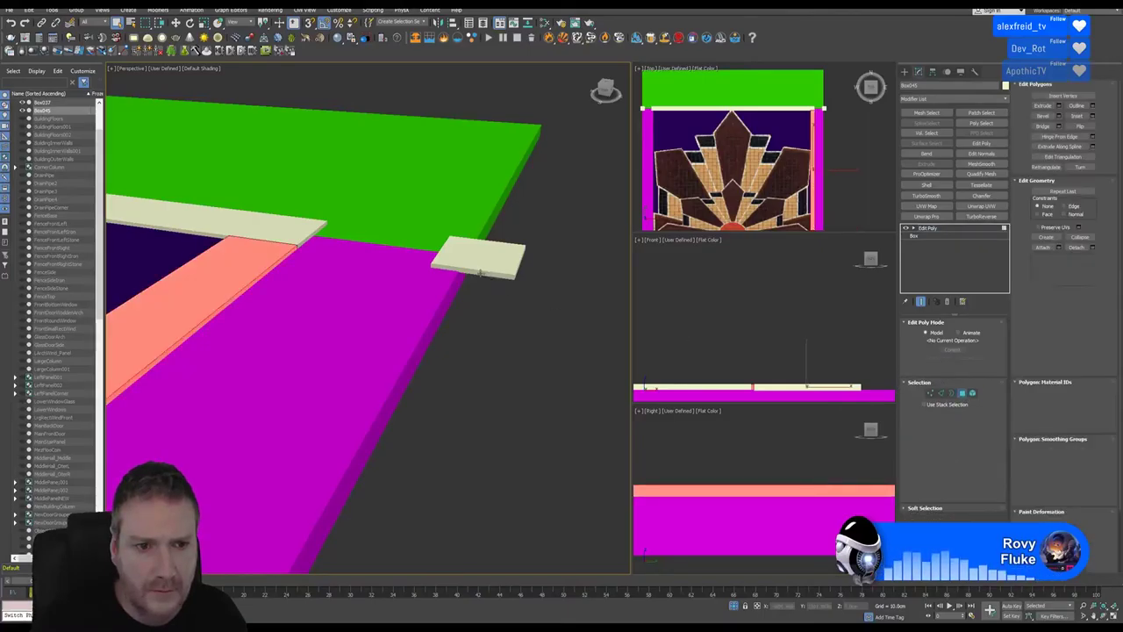
left_click(482, 274)
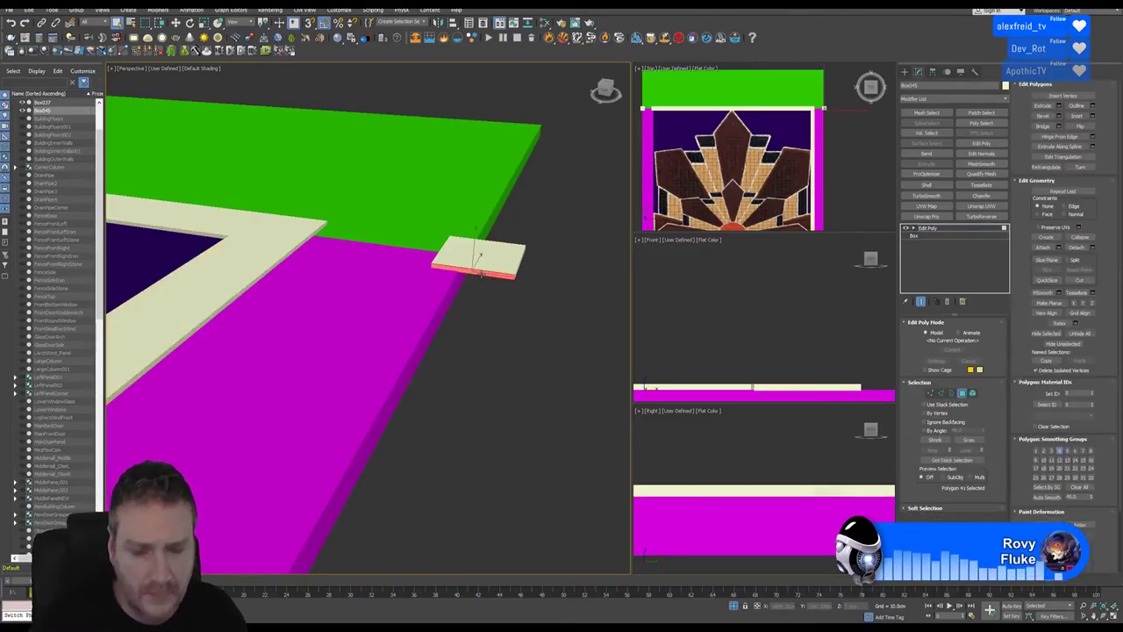
key("Delete")
Step: Delete the facing side polygon on the outer box at the far end of the magenta strip
scroll(462, 333, "down", 6)
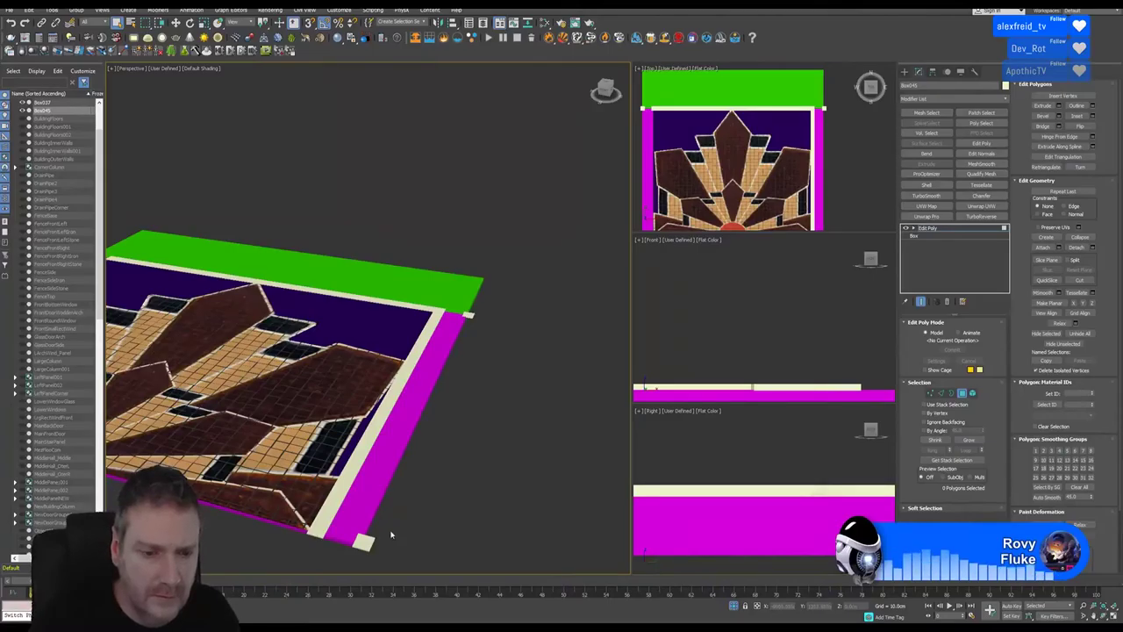
middle_click_drag(407, 514, 432, 434)
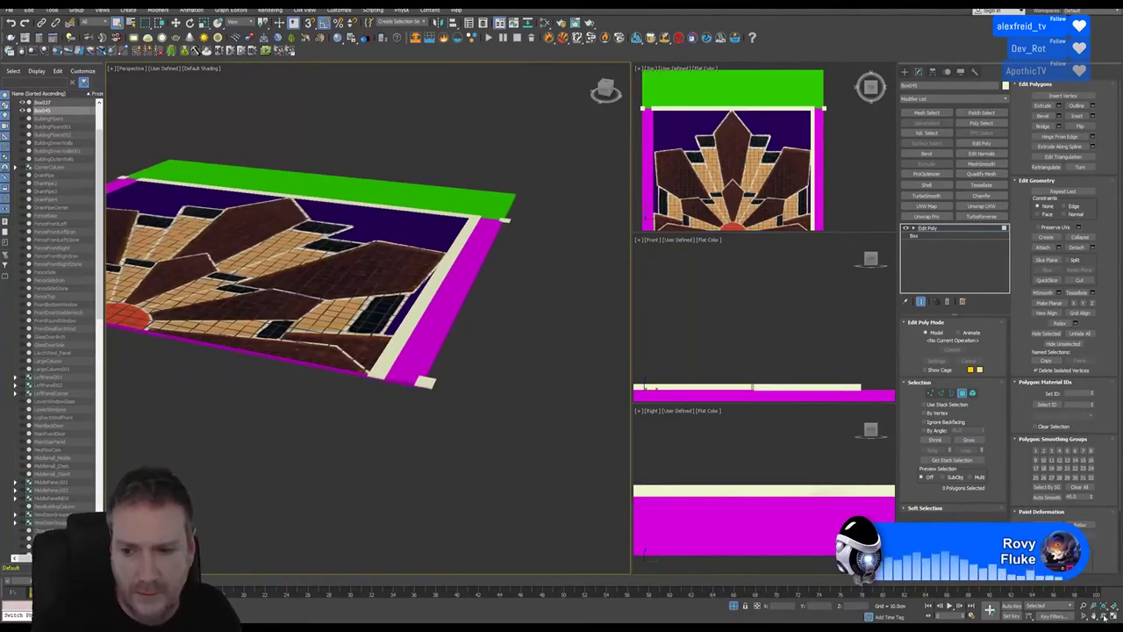
middle_click_drag(432, 433, 215, 231, "alt")
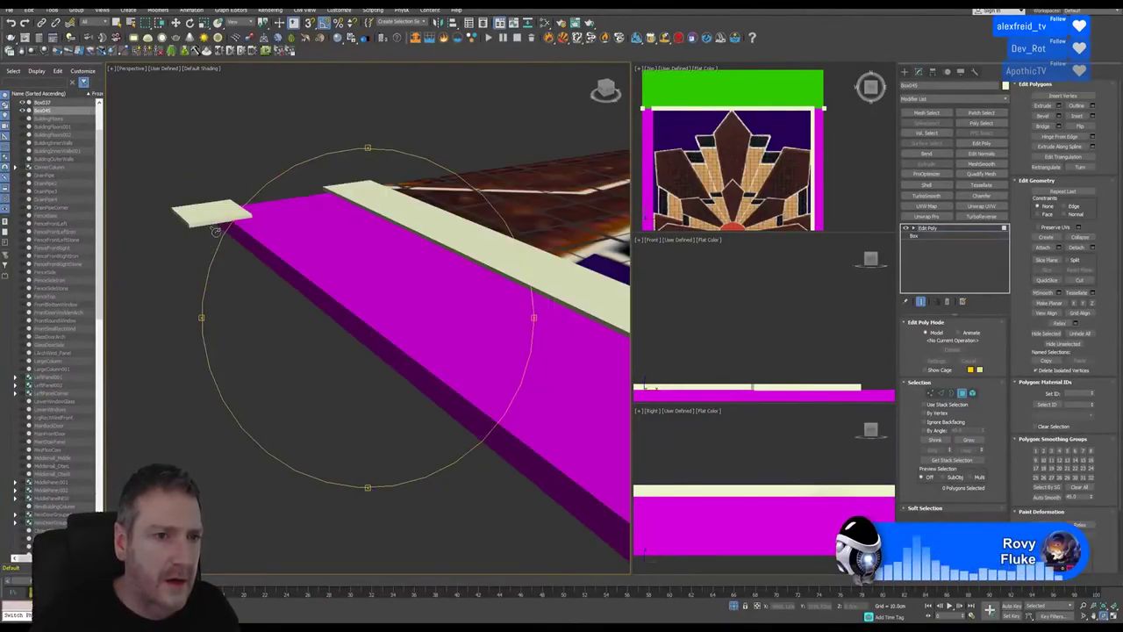
scroll(227, 206, "up", 3, "alt")
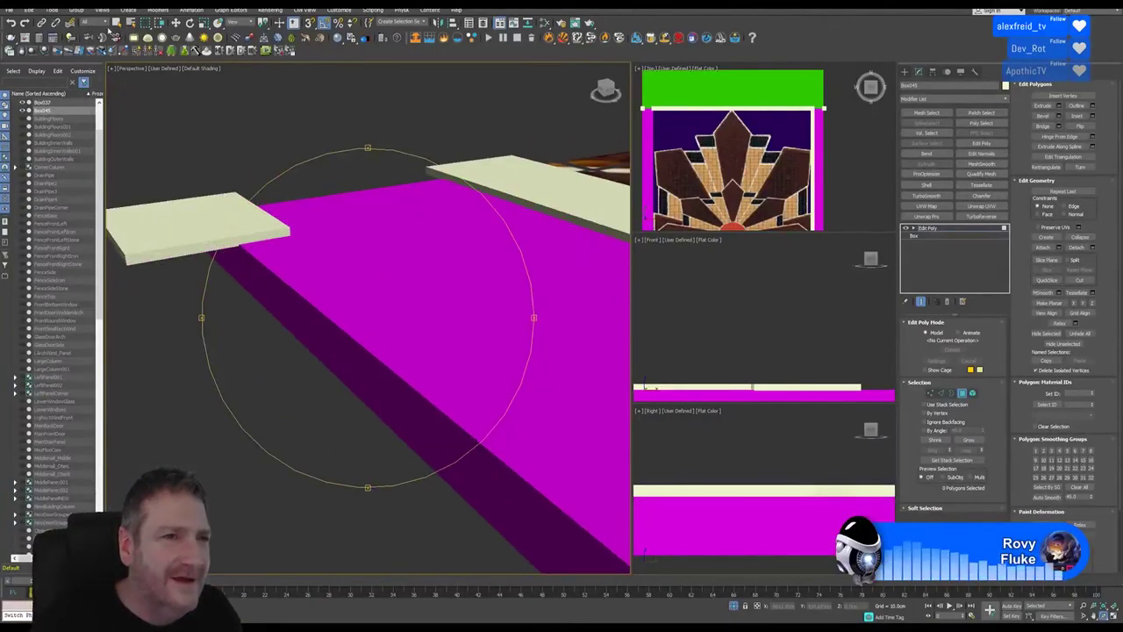
left_click(202, 246)
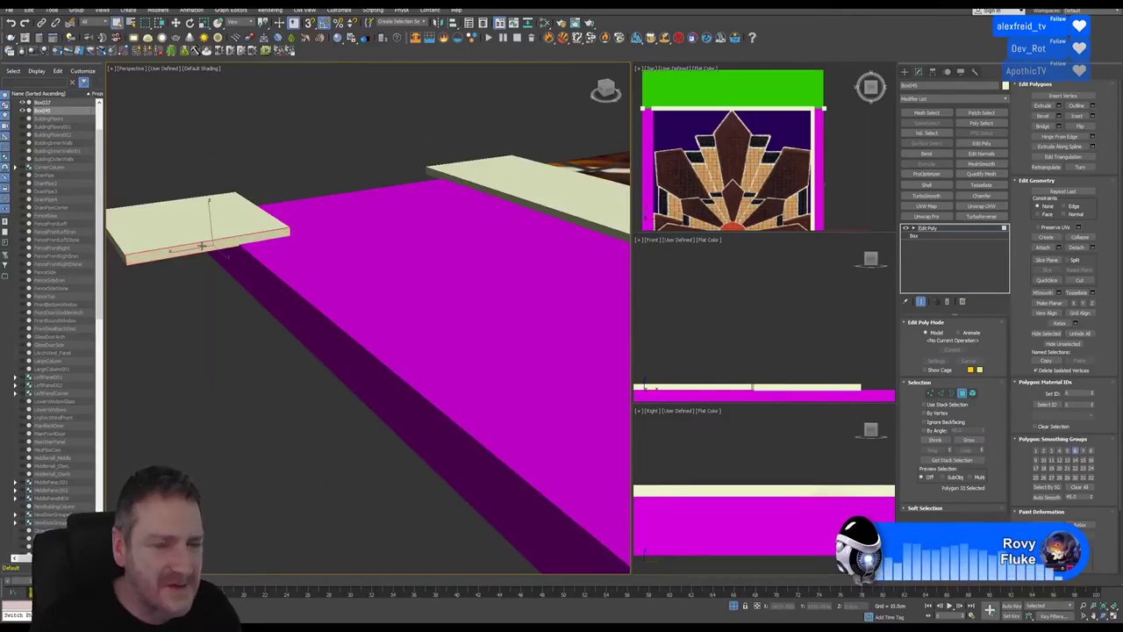
left_click(201, 243)
key("Delete")
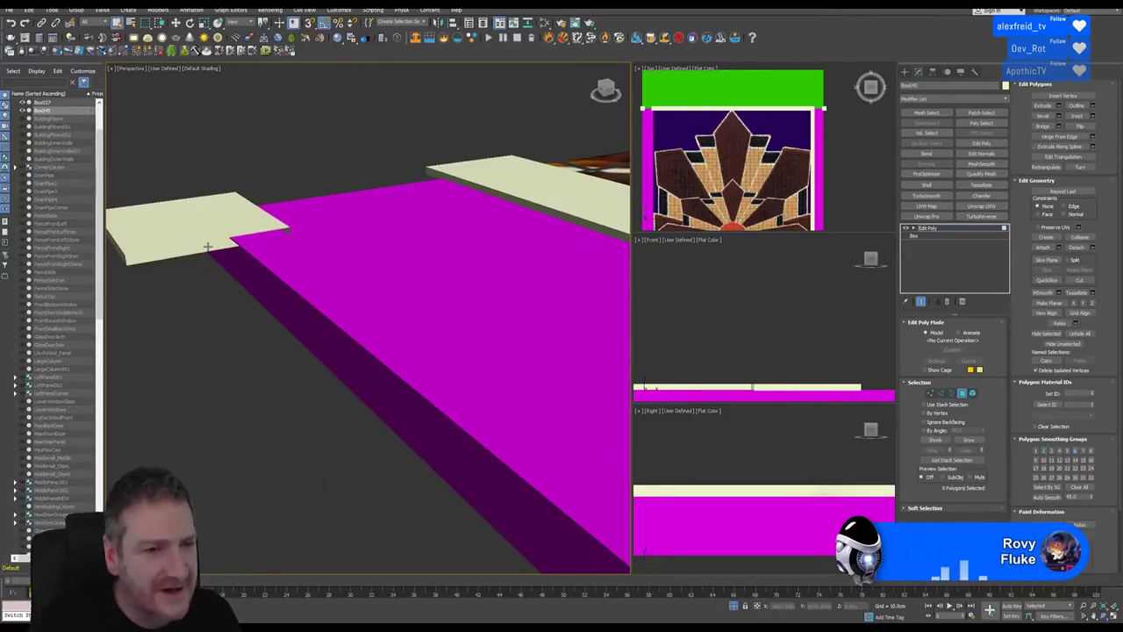
Step: Bridge the open borders of the two outer boxes into a strip along the magenta strip's outer edge
key("3")
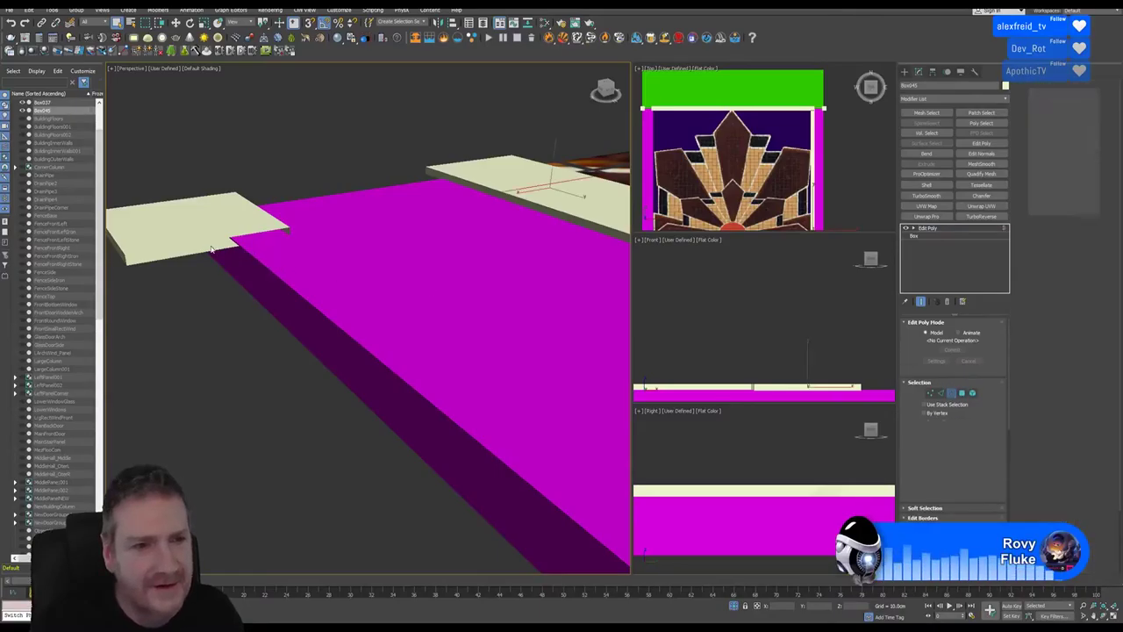
middle_click_drag(206, 237, 296, 371, "alt")
scroll(296, 371, "down", 5)
scroll(394, 459, "up", 6)
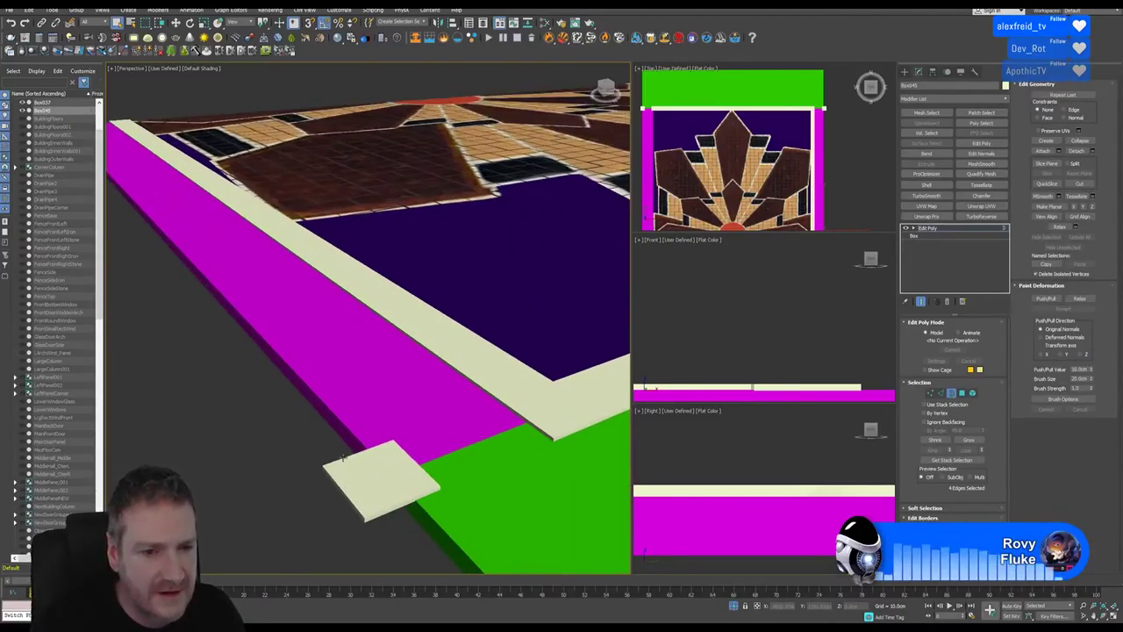
left_click(936, 550)
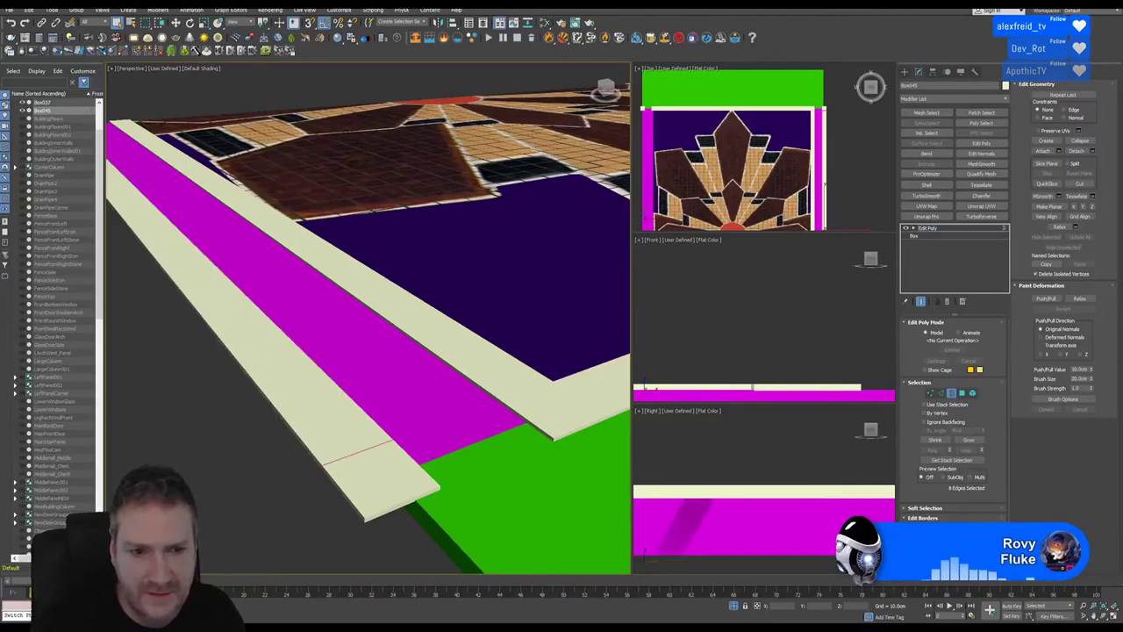
Step: Delete the end side polygon of the inner strip at the green band that faces the outer strip
middle_click_drag(457, 487, 446, 484, "alt")
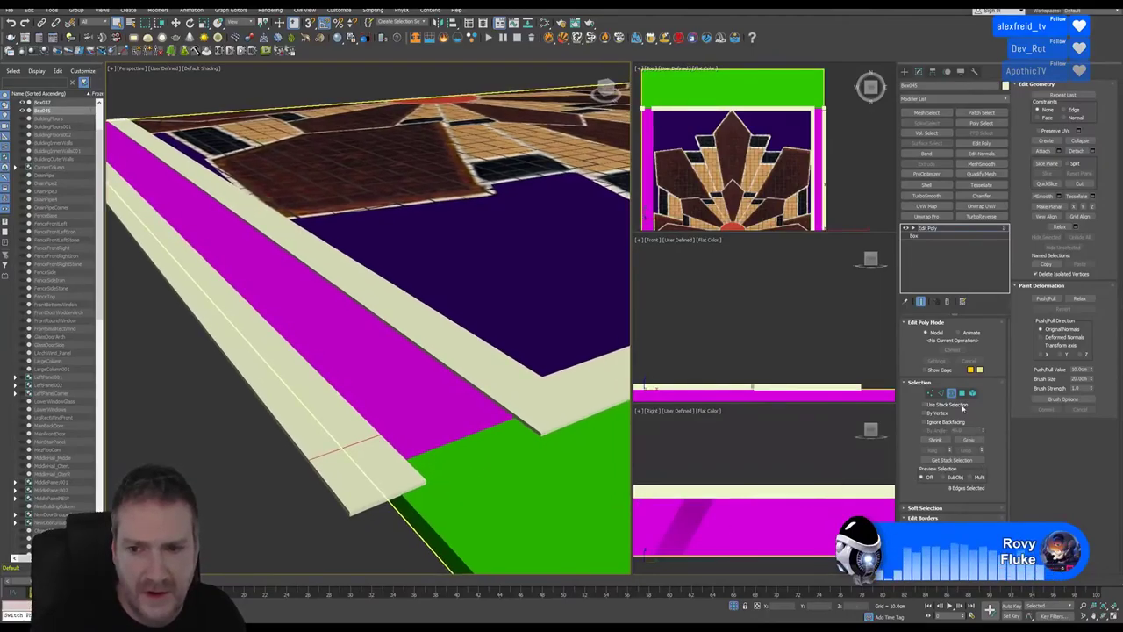
left_click(972, 392)
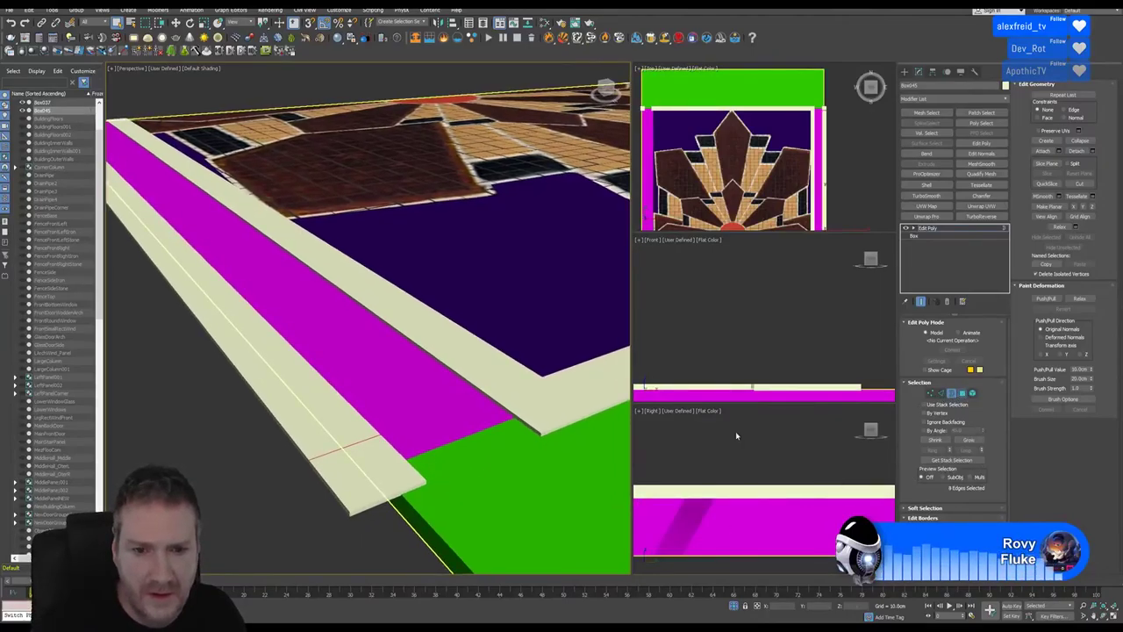
left_click(528, 428)
left_click(527, 427)
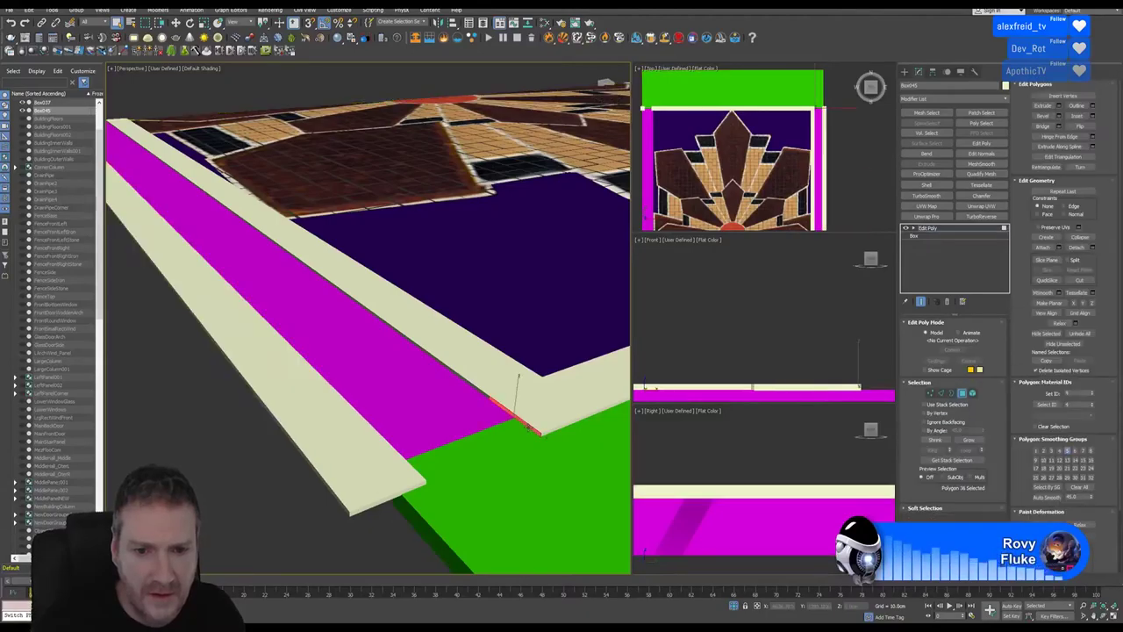
key("Delete")
Step: Delete the end side polygon of the outer strip at the green band that faces the inner strip
left_click(1103, 617)
left_click_drag(351, 358, 238, 328)
middle_click_drag(321, 270, 412, 307)
scroll(413, 307, "down", 1)
scroll(244, 239, "up", 8)
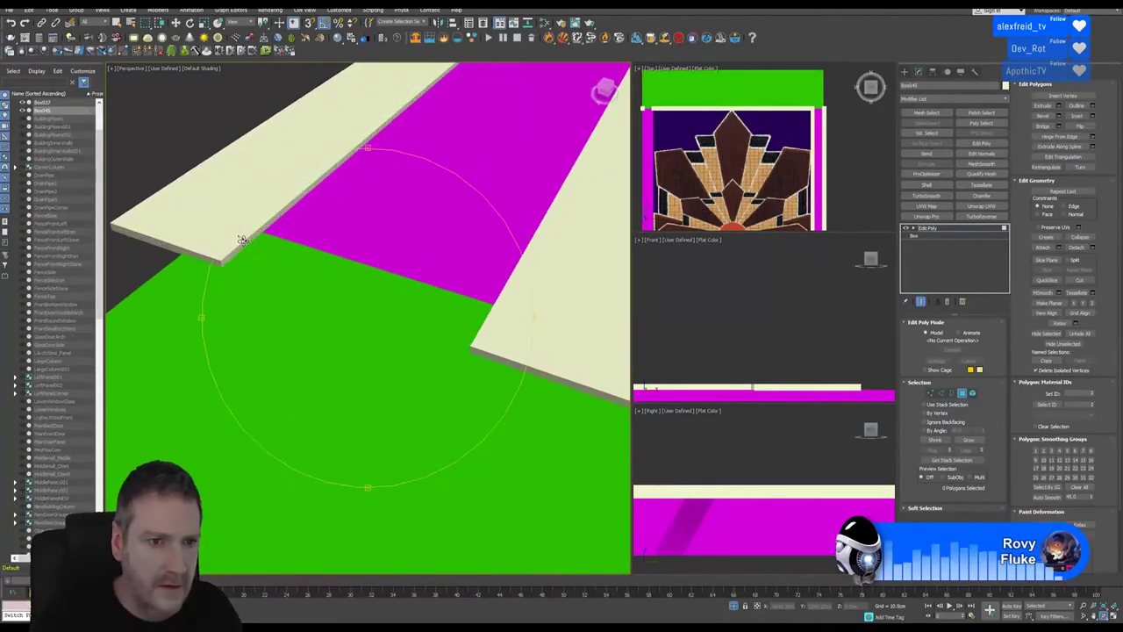
scroll(242, 240, "up", 2)
left_click(116, 24)
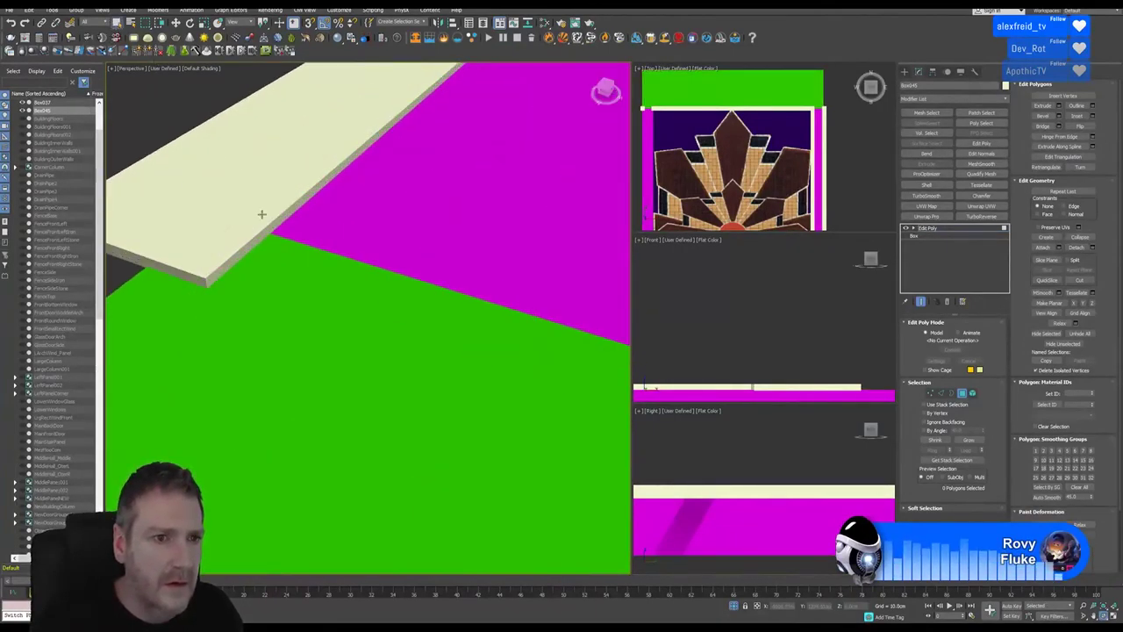
left_click(237, 256)
key("Delete")
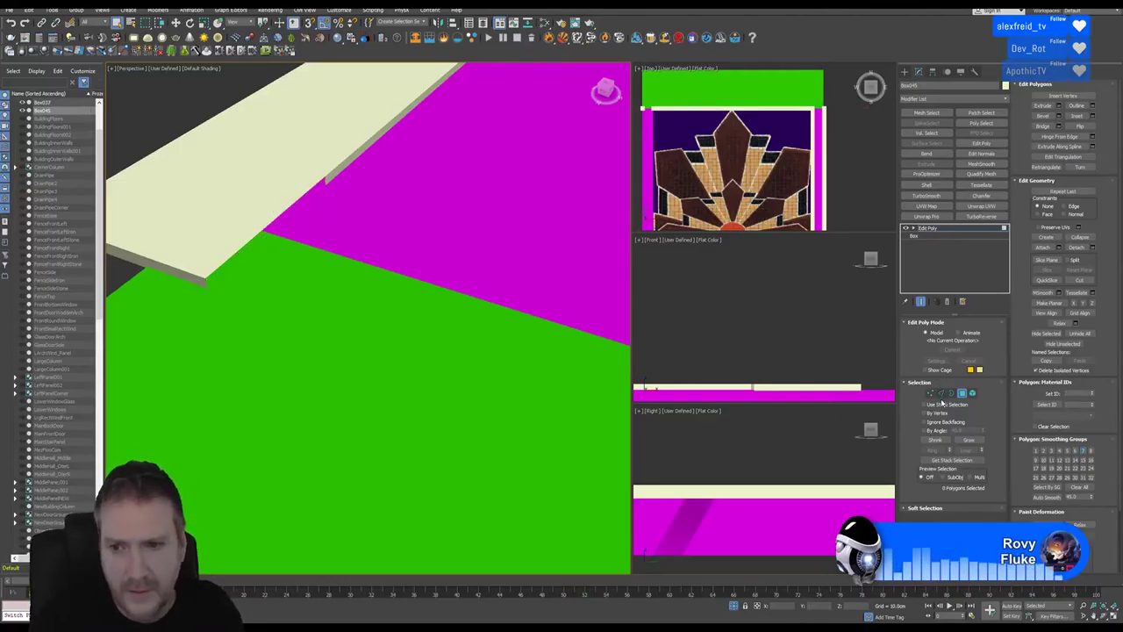
Step: Bridge the open borders of the inner and outer strips across the end of the magenta strip at the green band
left_click(951, 394)
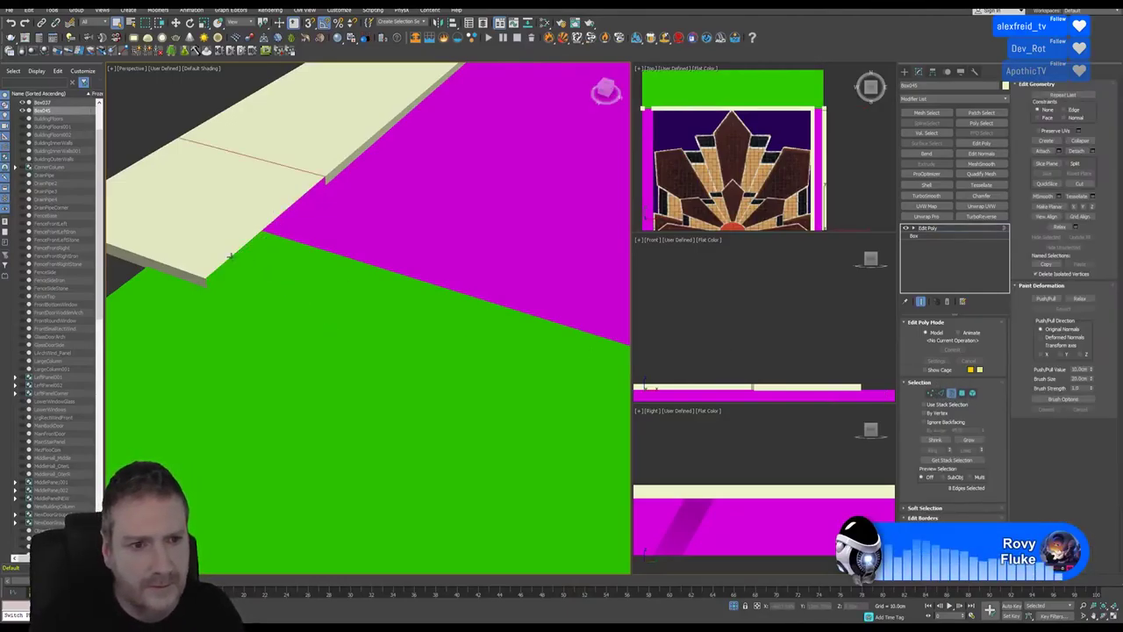
left_click(266, 278)
scroll(348, 351, "down", 3)
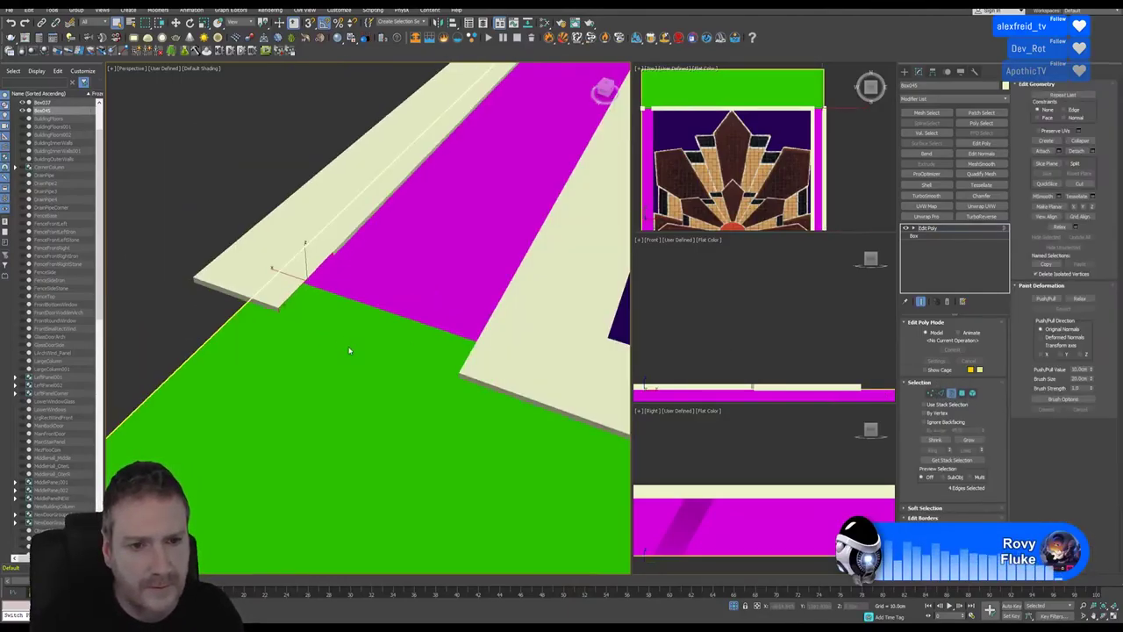
left_click(469, 352, "ctrl")
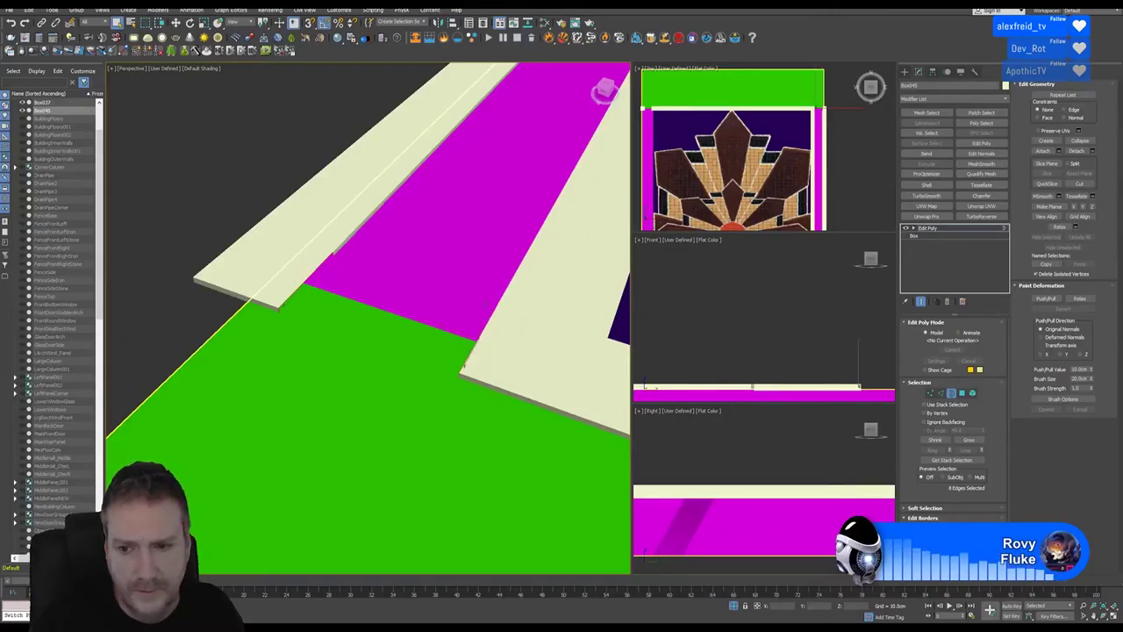
key("ctrl+b")
Step: Delete the end side polygon of the green band's edging strip that faces the outer corner box across the opposite magenta strip
scroll(443, 413, "down", 6)
middle_click_drag(459, 441, 446, 380)
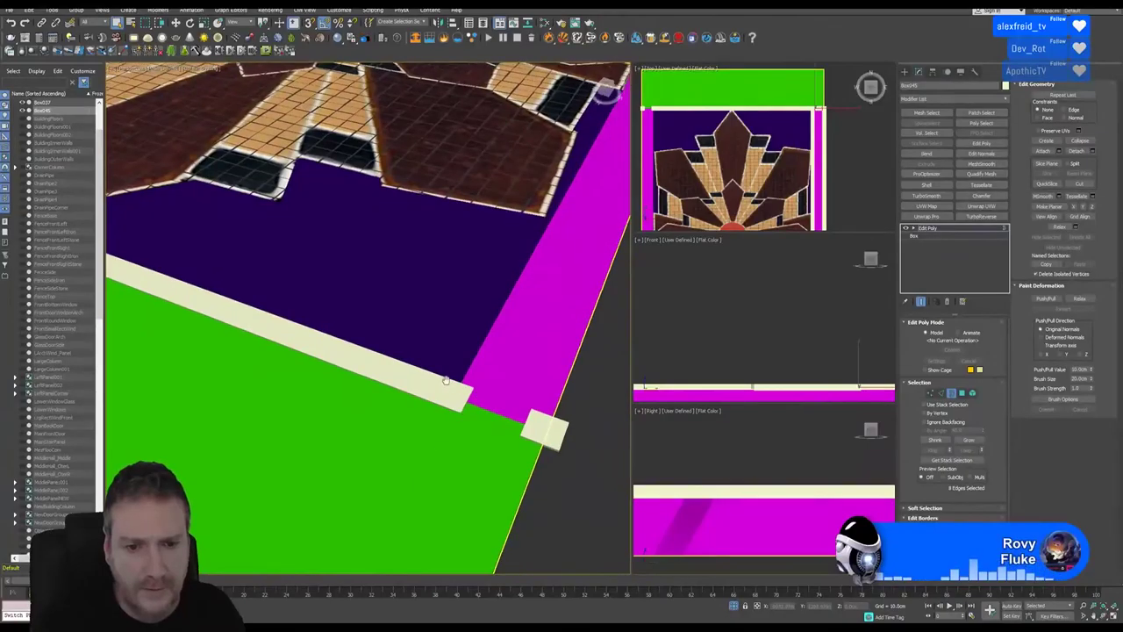
scroll(439, 380, "up", 6)
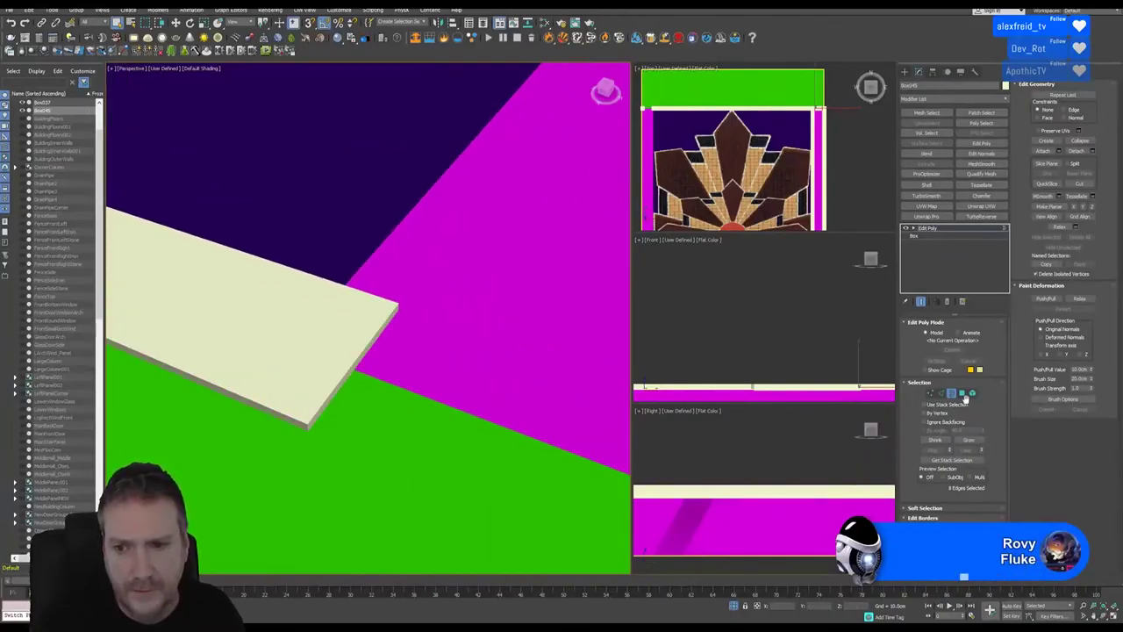
key("4")
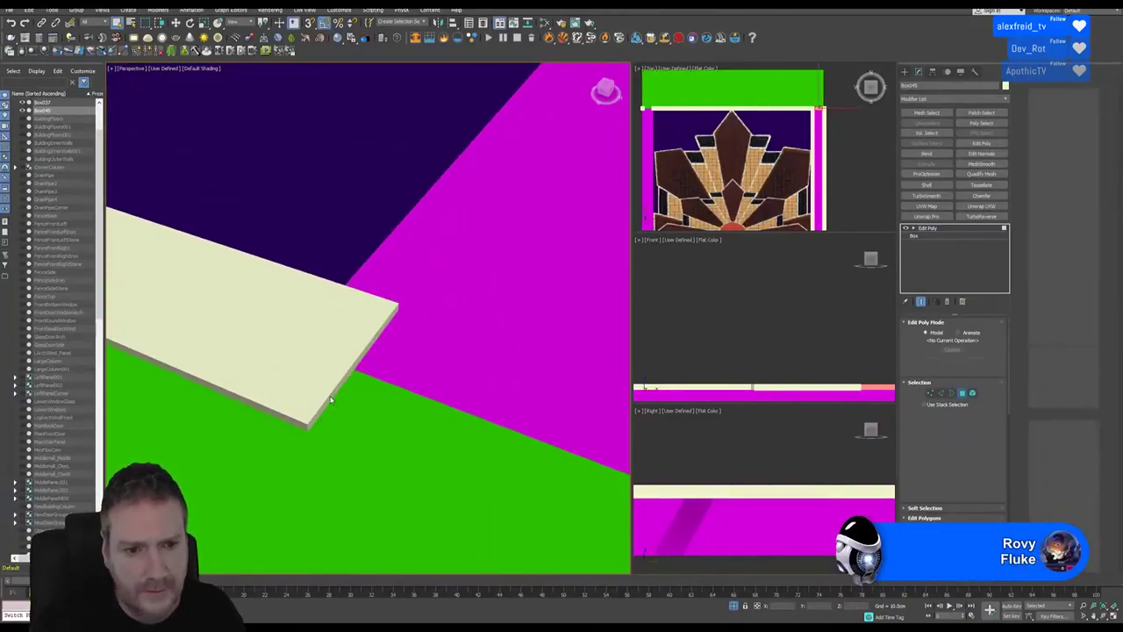
left_click(331, 395)
key("Delete")
scroll(413, 417, "down", 4)
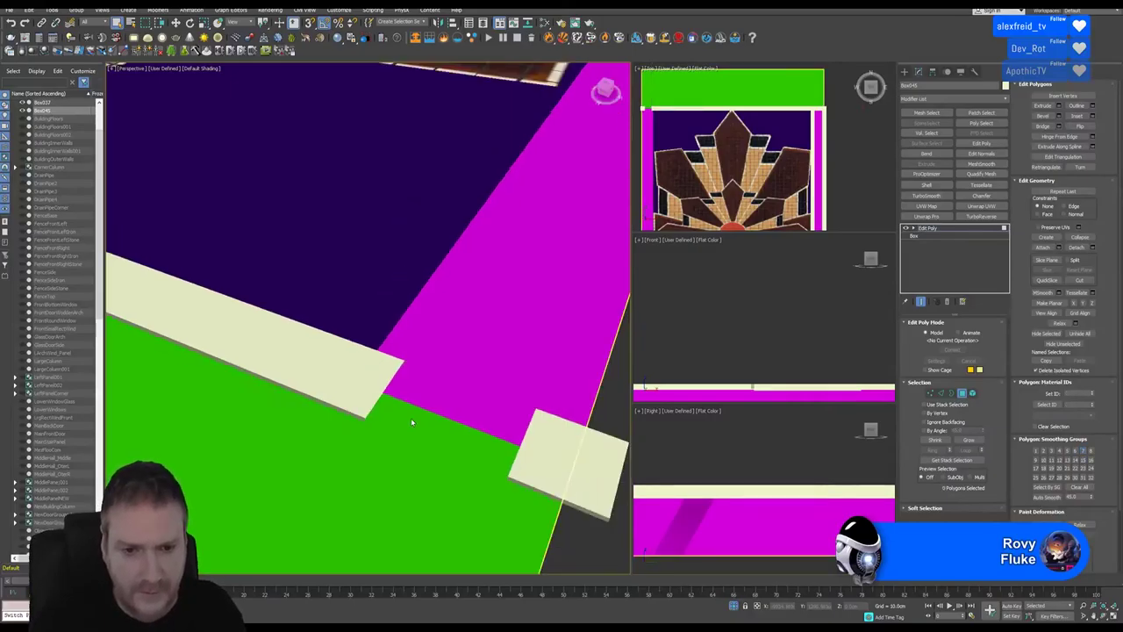
Step: Bridge the open borders of the green band's edging strip and the outer corner box across the opposite magenta strip
middle_click_drag(449, 425, 436, 369, "alt")
left_click(1105, 616)
scroll(430, 372, "down", 5)
middle_click_drag(450, 322, 365, 370)
scroll(461, 312, "up", 6)
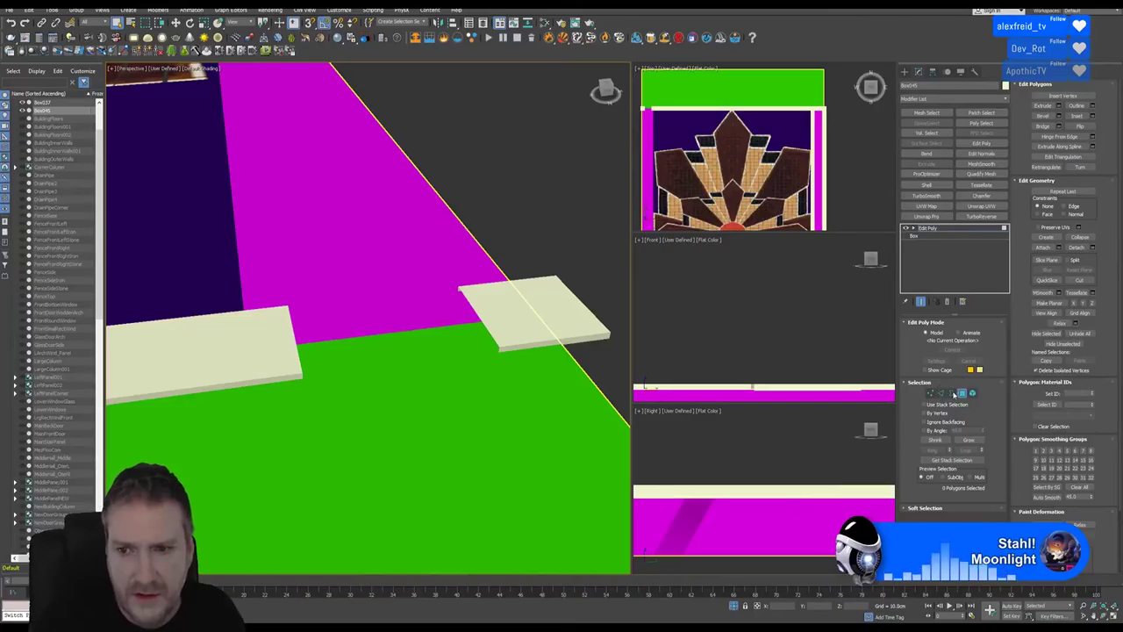
key("3")
left_click(281, 342)
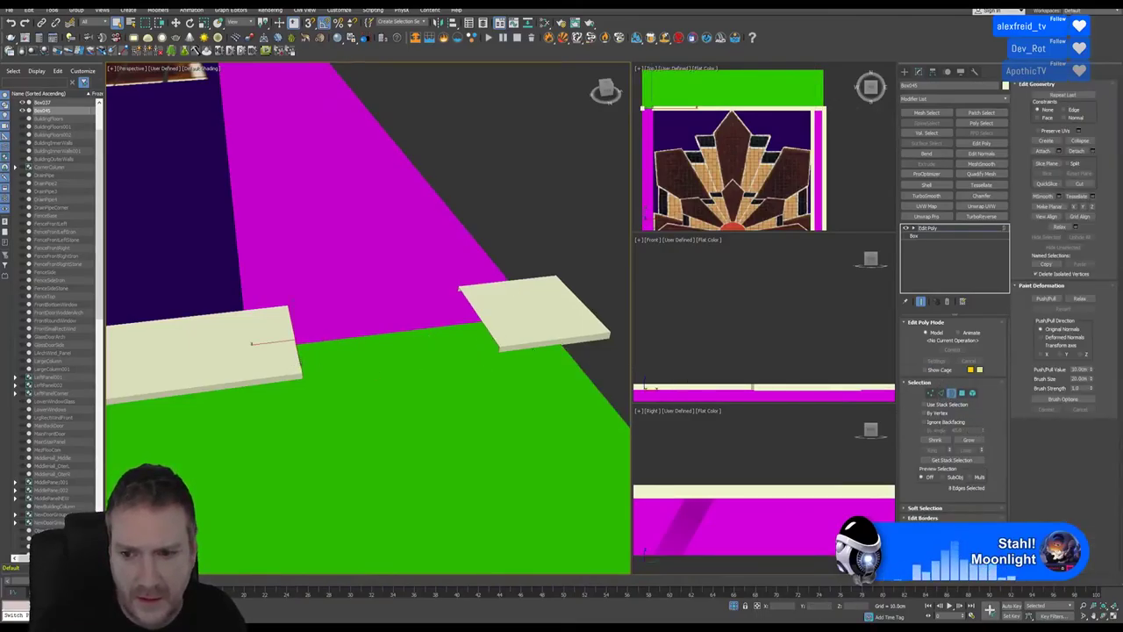
left_click(936, 548)
Step: Delete the side polygon facing the green band on the outer box at the far end of this magenta strip
middle_click_drag(401, 366, 396, 397, "alt")
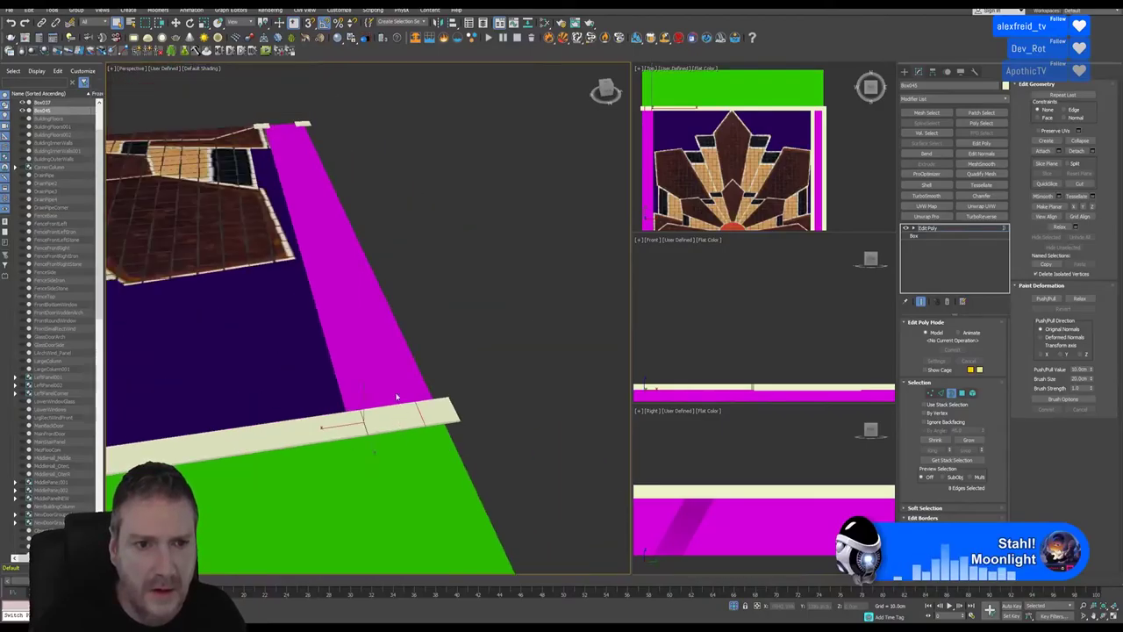
middle_click_drag(376, 312, 384, 386)
scroll(303, 168, "up", 8)
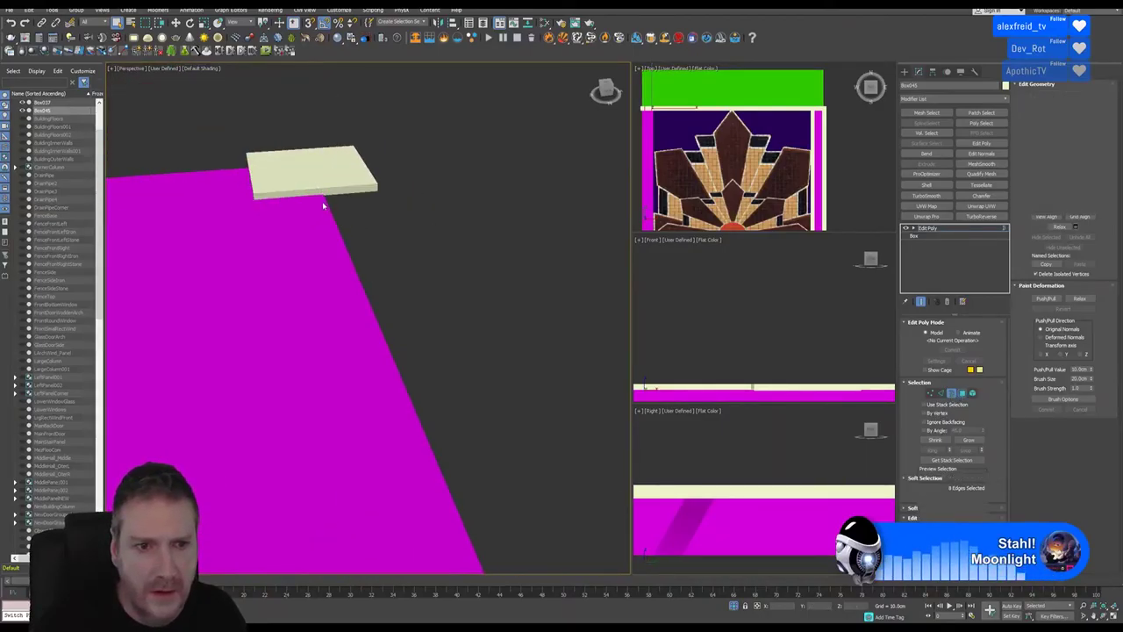
key("4")
left_click(334, 190)
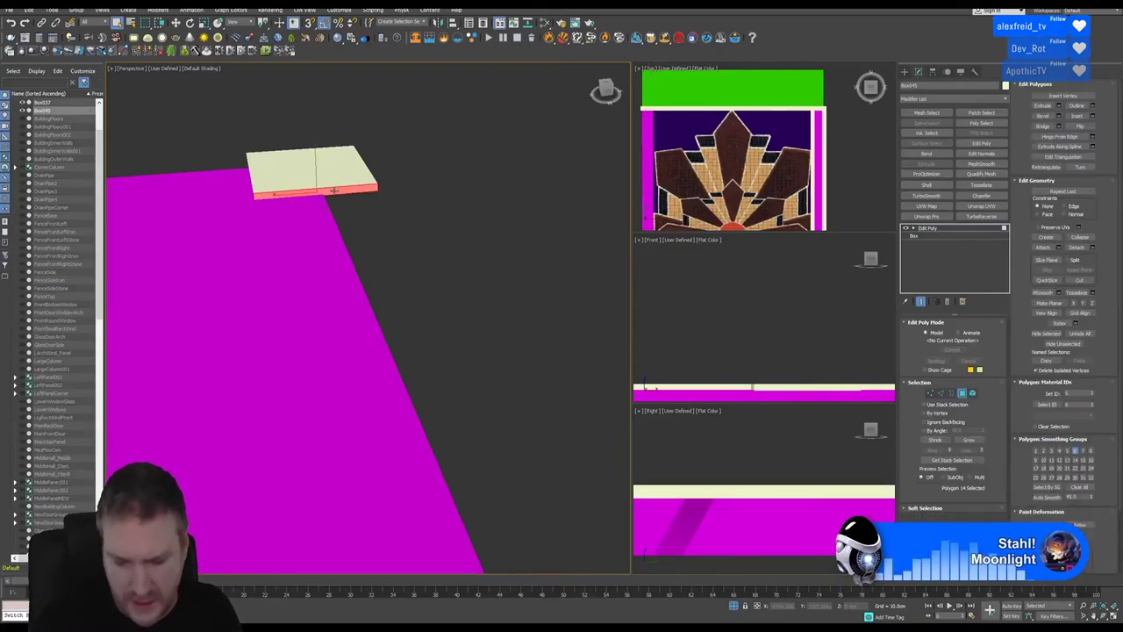
key("Delete")
Step: Delete the corner side polygon of the green band's edging strip that faces the far outer box
scroll(357, 237, "down", 10)
middle_click_drag(416, 369, 345, 262)
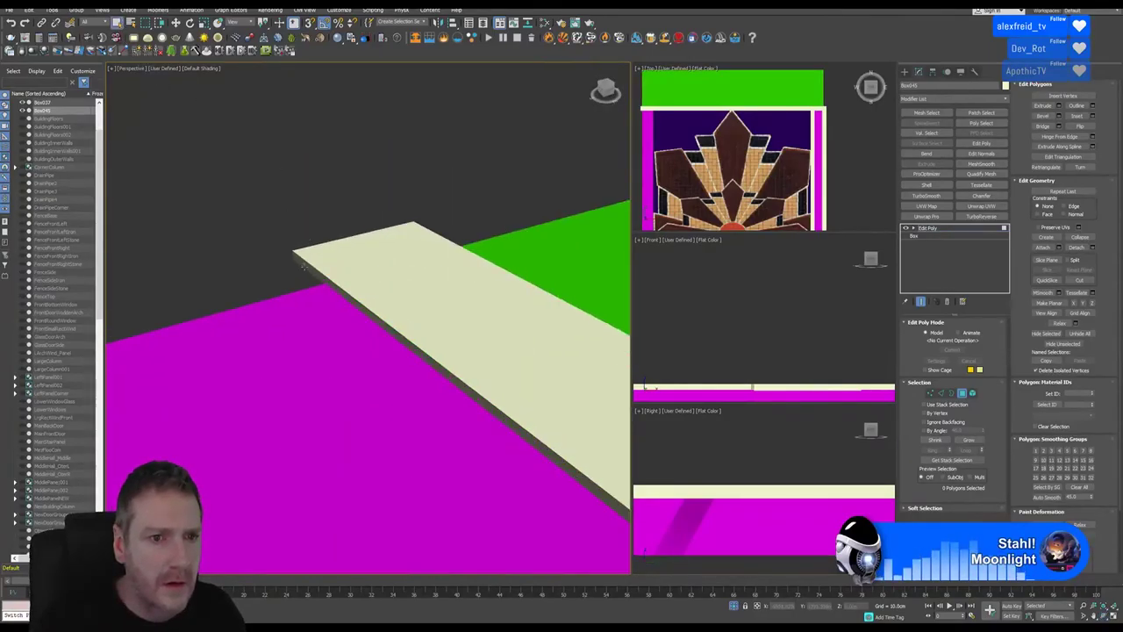
left_click(307, 268)
key("Delete")
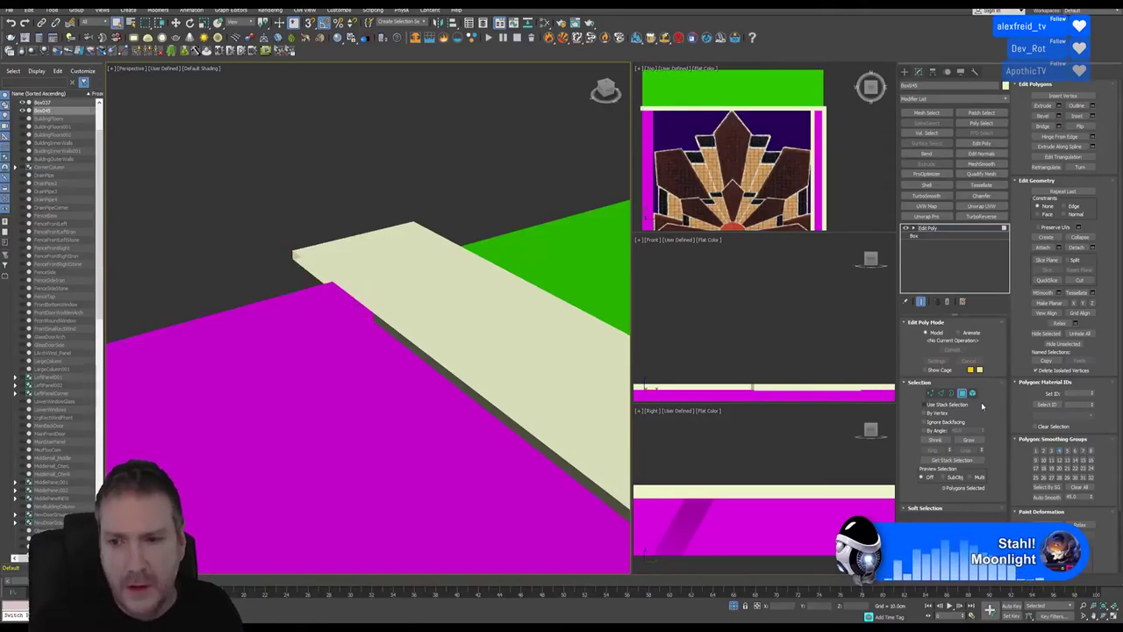
Step: Bridge the open borders of the green band corner and the far outer box into a strip along the magenta strip's outer edge
left_click(952, 393)
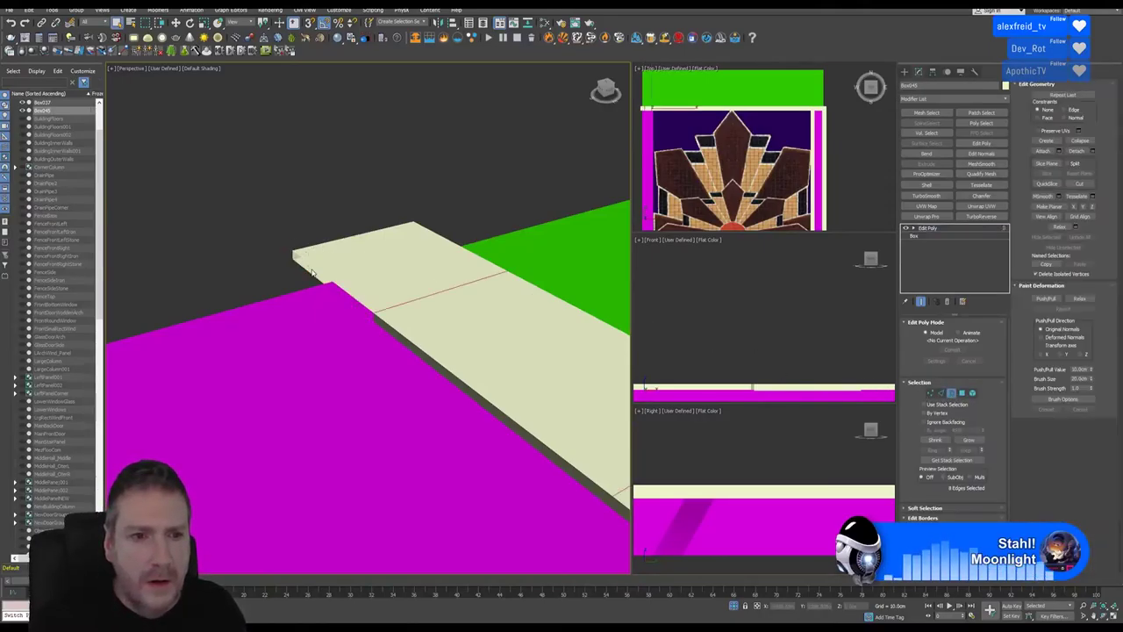
left_click(311, 266)
middle_click_drag(311, 265, 197, 447, "alt")
scroll(332, 412, "up", 6)
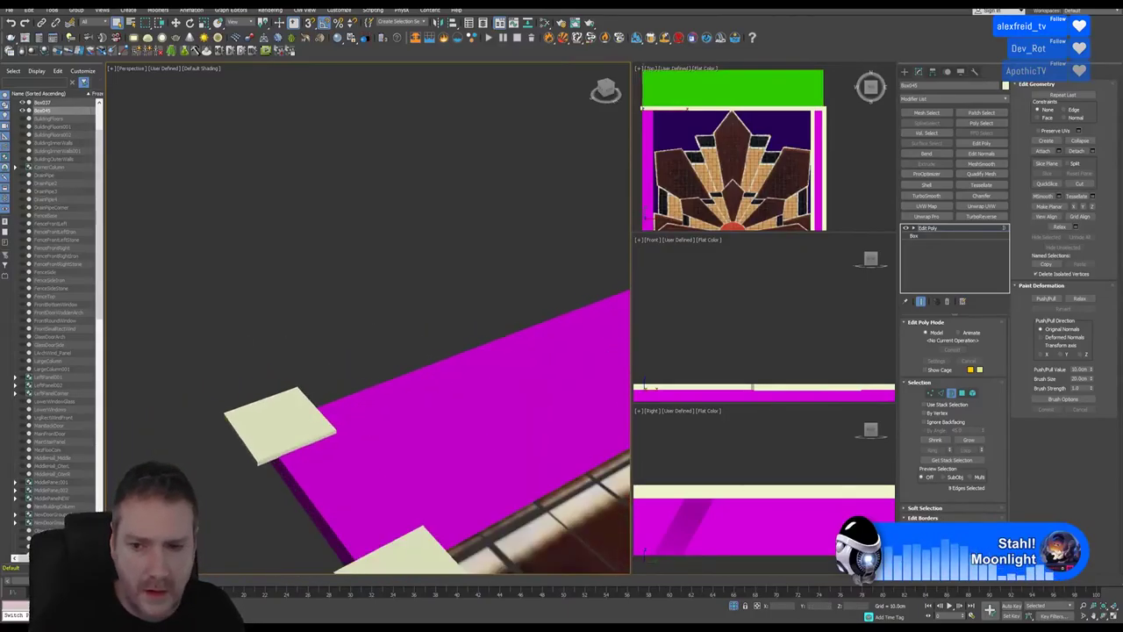
key("alt+p")
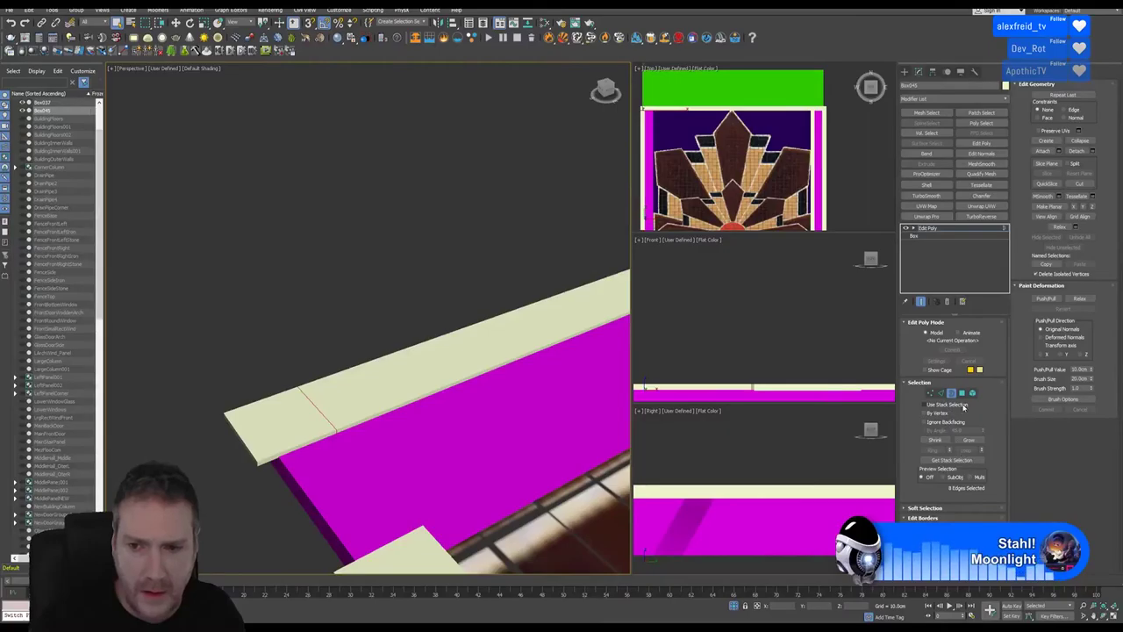
Step: Delete the inward-facing side polygon of the outer strip's corner section at the end away from the green band
key("4")
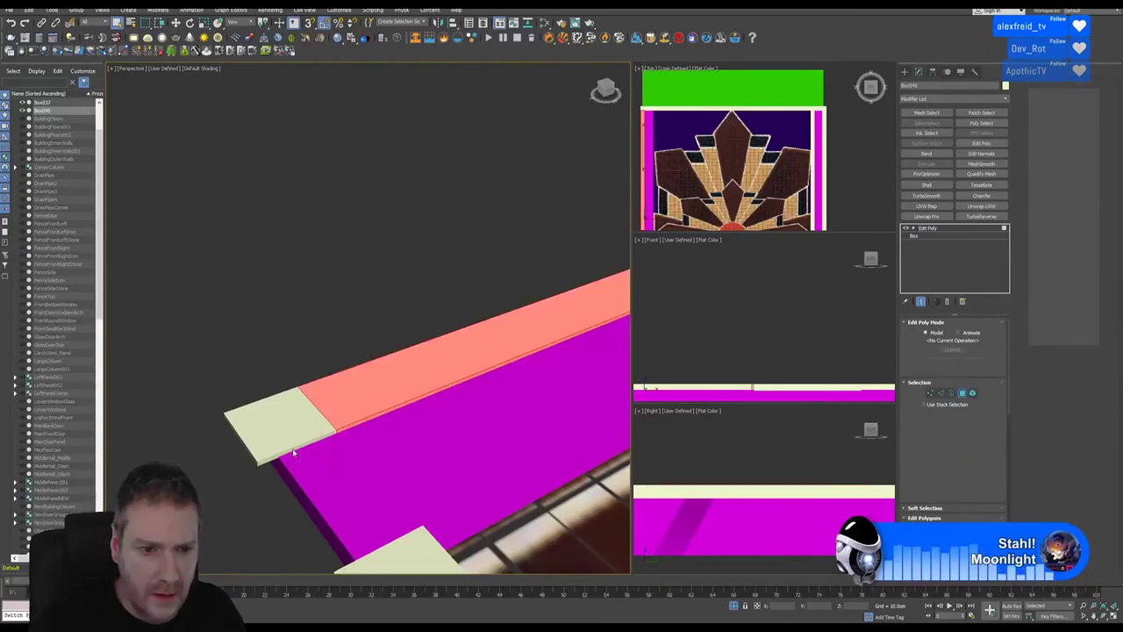
left_click(295, 454)
key("Delete")
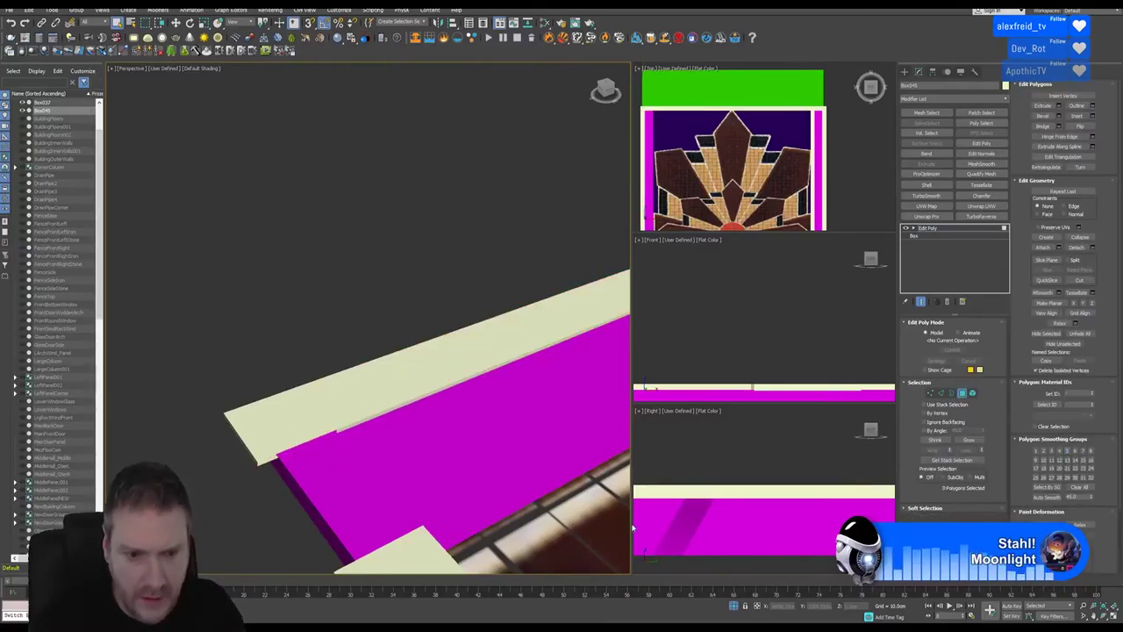
Step: Delete the side polygon of the inner corner box that faces the outer strip across the magenta strip
middle_click_drag(435, 398, 402, 378, "alt")
left_click(1105, 604)
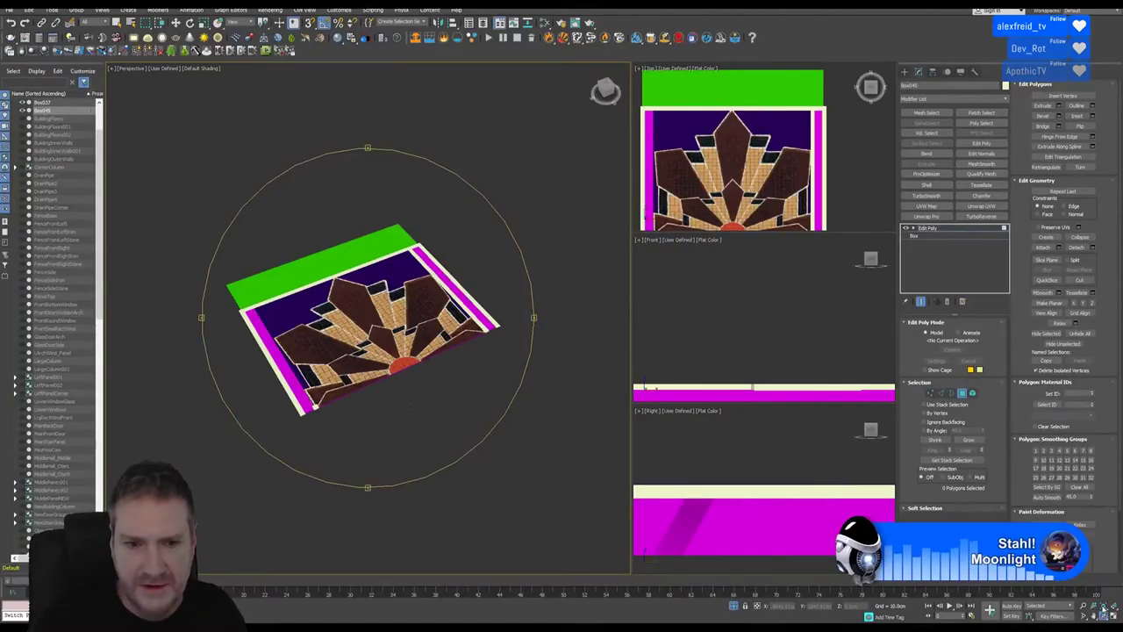
scroll(298, 419, "up", 7)
scroll(328, 390, "up", 8)
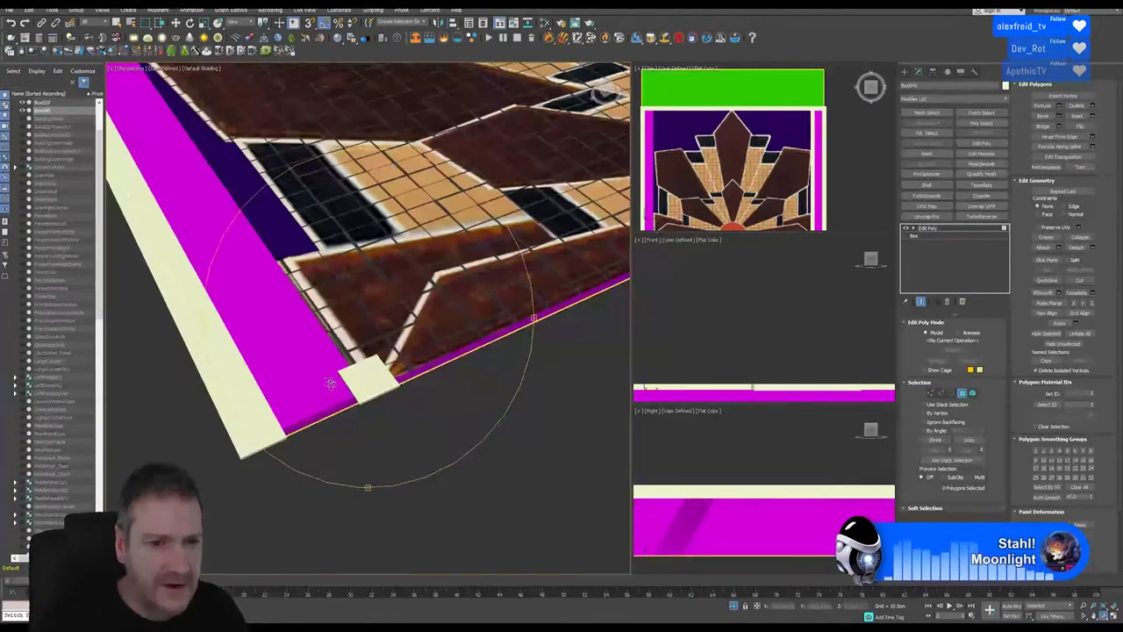
middle_click_drag(421, 369, 457, 337)
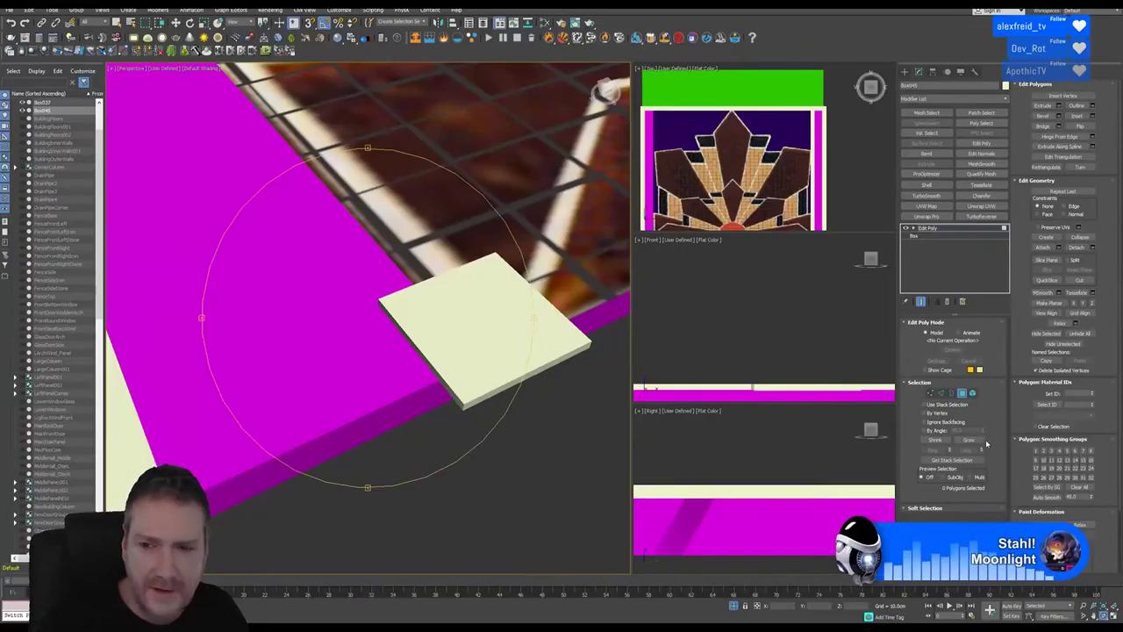
Step: Select the two facing open borders of the cream trim at the magenta strip's front end and bridge them across the gap
left_click(116, 21)
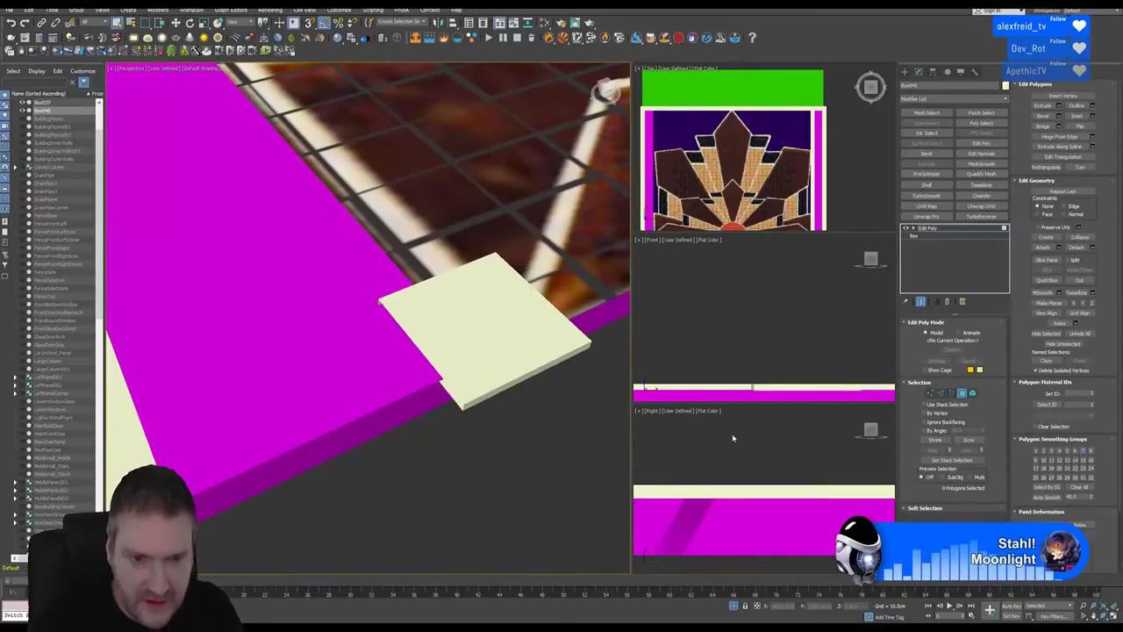
left_click(952, 393)
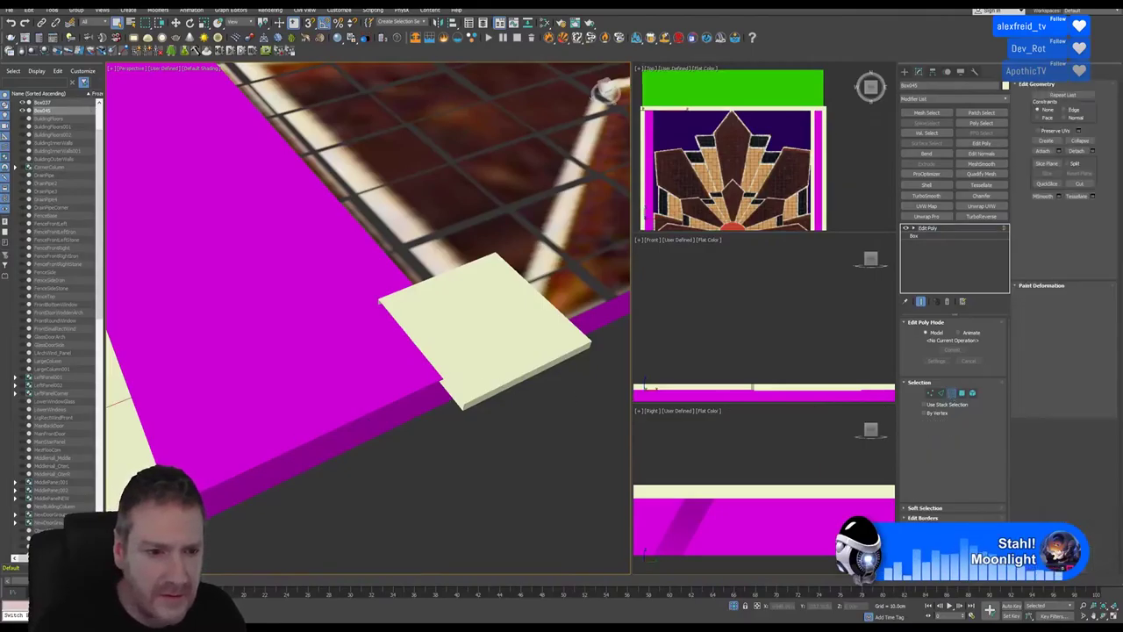
left_click(429, 358, "ctrl")
left_click(932, 550)
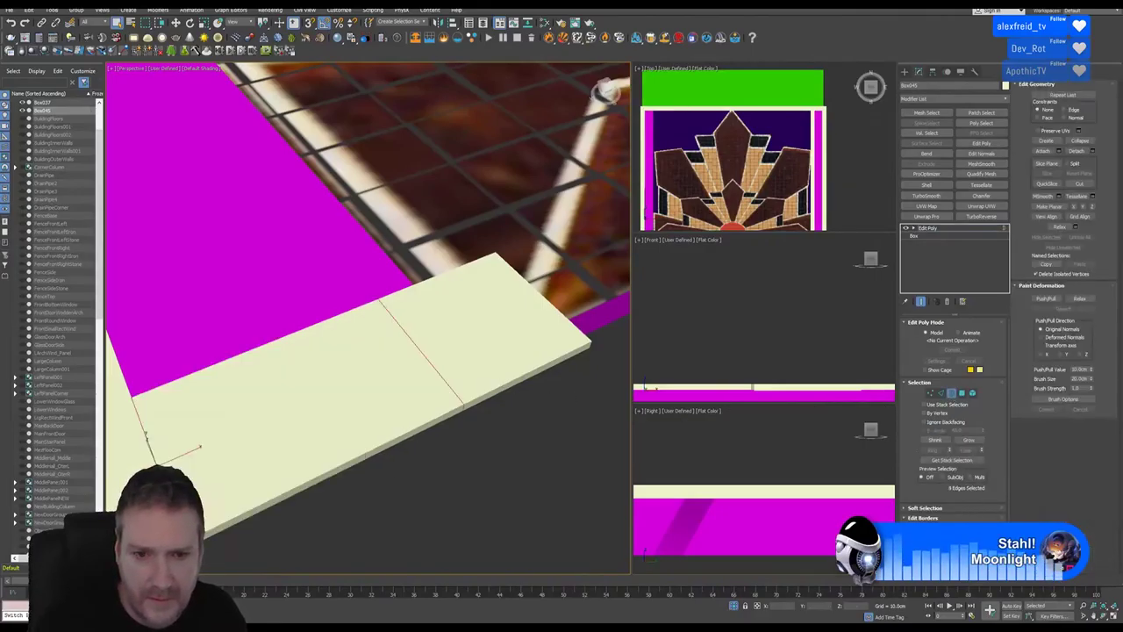
Step: Delete the inner side face of the cream trim beside the green panel, where the magenta strip meets the purple floor
scroll(325, 411, "down", 8)
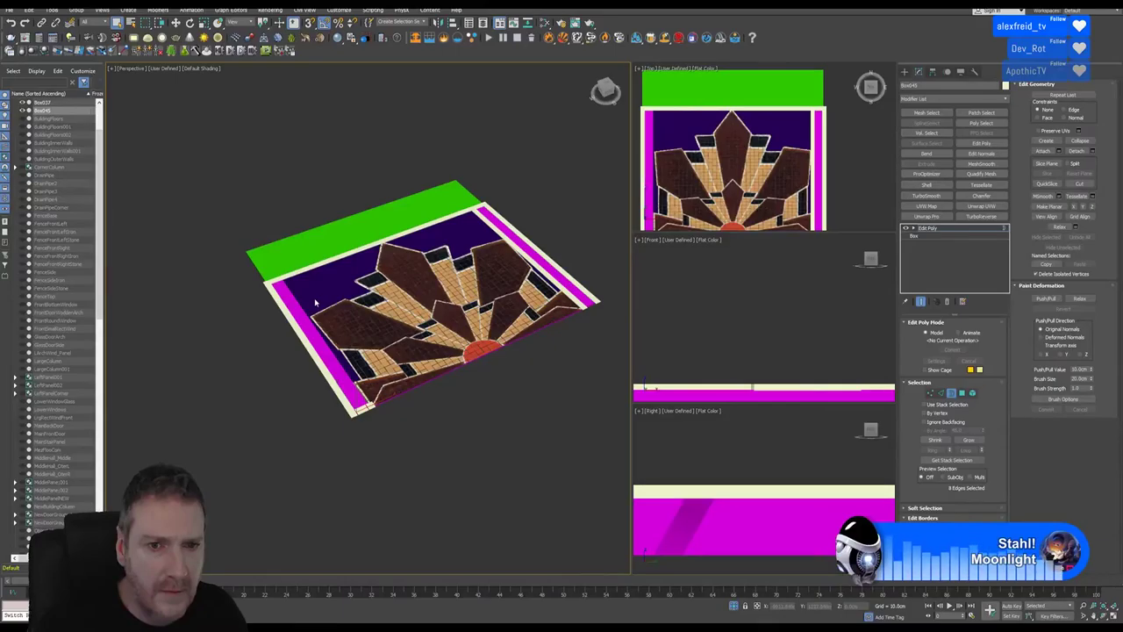
scroll(286, 281, "up", 10)
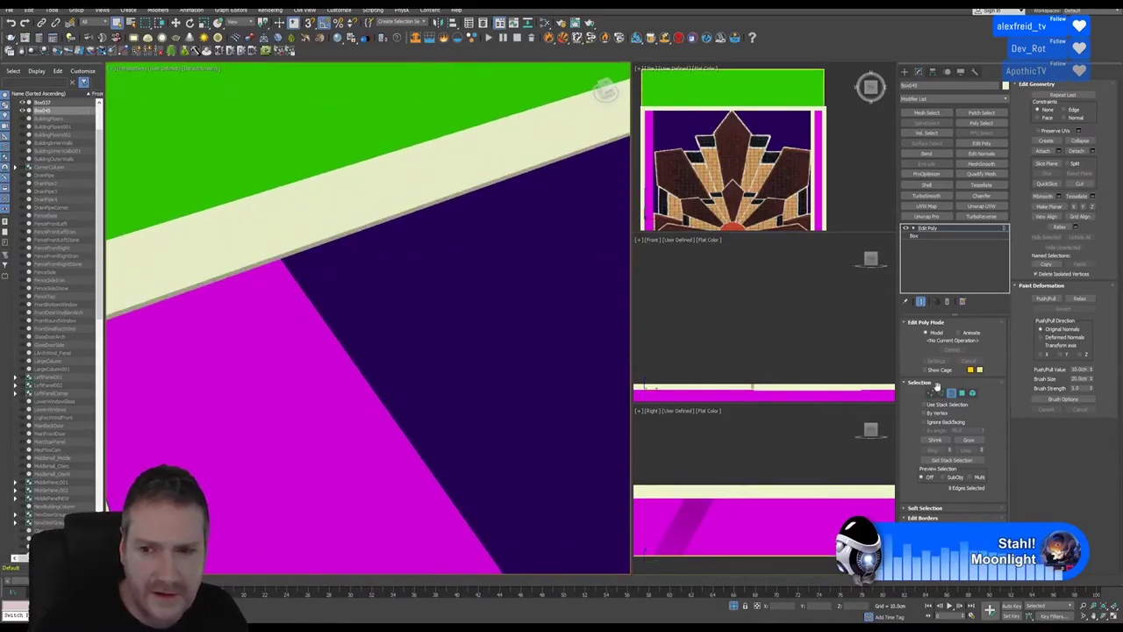
left_click(964, 394)
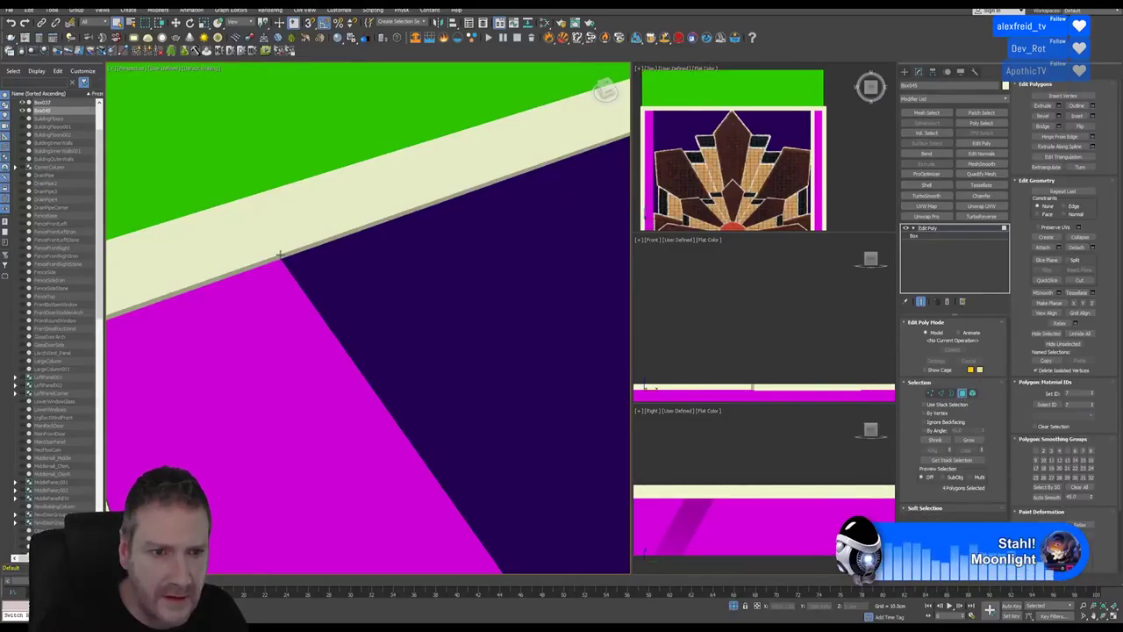
scroll(307, 294, "down", 5)
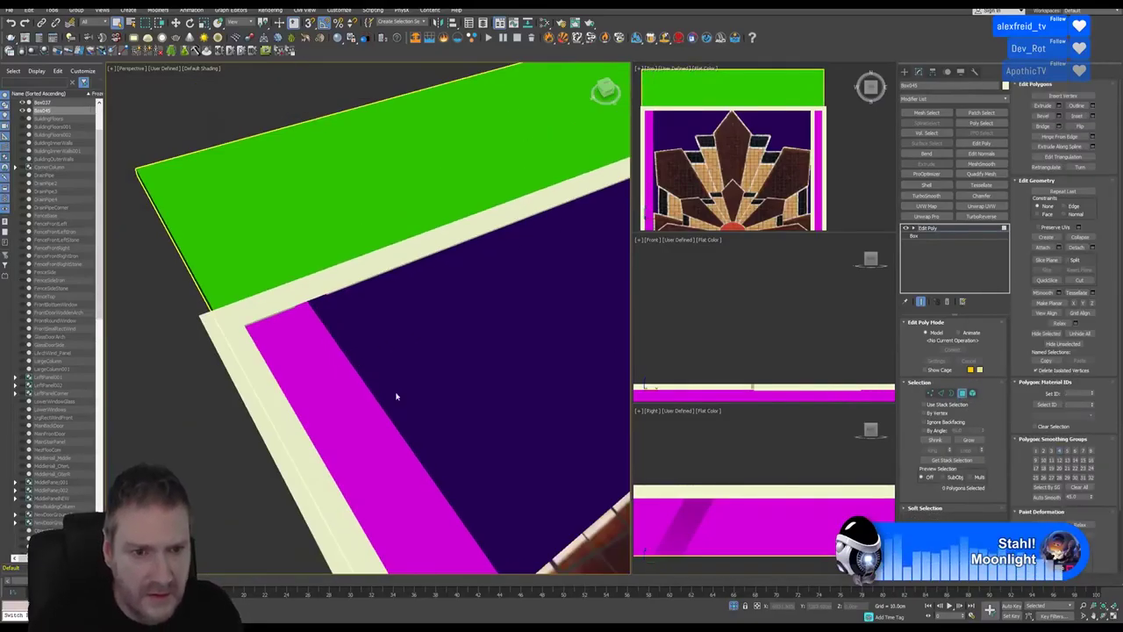
Step: Delete the inner side face of the front cream trim piece at its end beside the mosaic floor
middle_click_drag(395, 394, 320, 229)
scroll(363, 328, "down", 5)
scroll(438, 403, "down", 2)
middle_click_drag(434, 392, 374, 330)
middle_click_drag(420, 438, 464, 351, "alt")
scroll(530, 361, "up", 4)
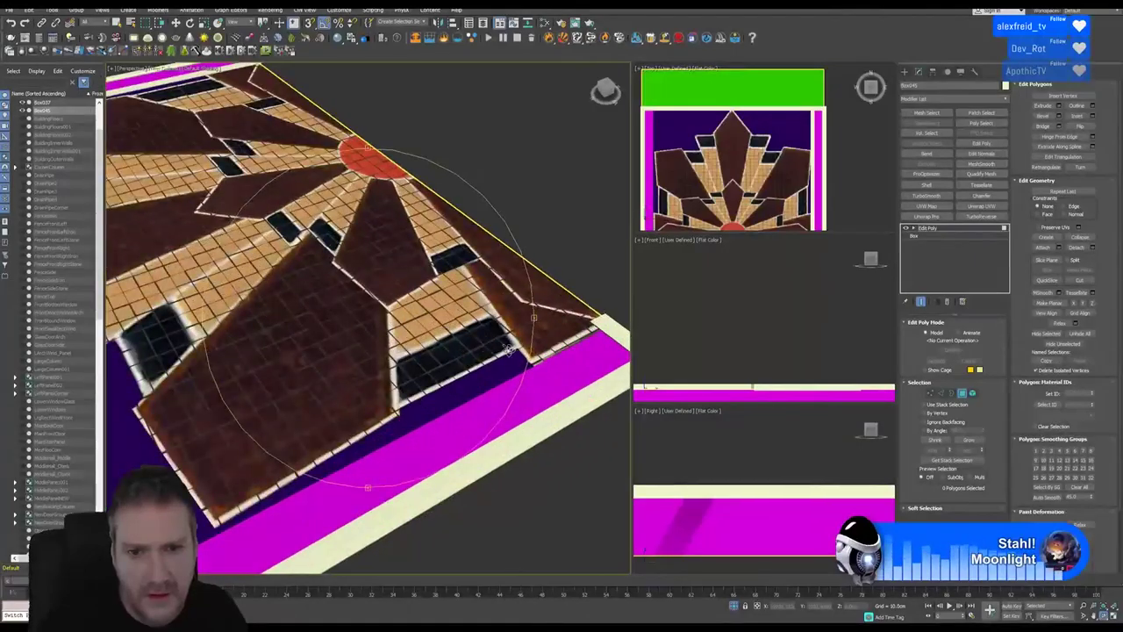
middle_click_drag(407, 347, 362, 340)
left_click_drag(413, 357, 436, 344)
middle_click_drag(431, 321, 366, 417)
scroll(478, 265, "up", 7)
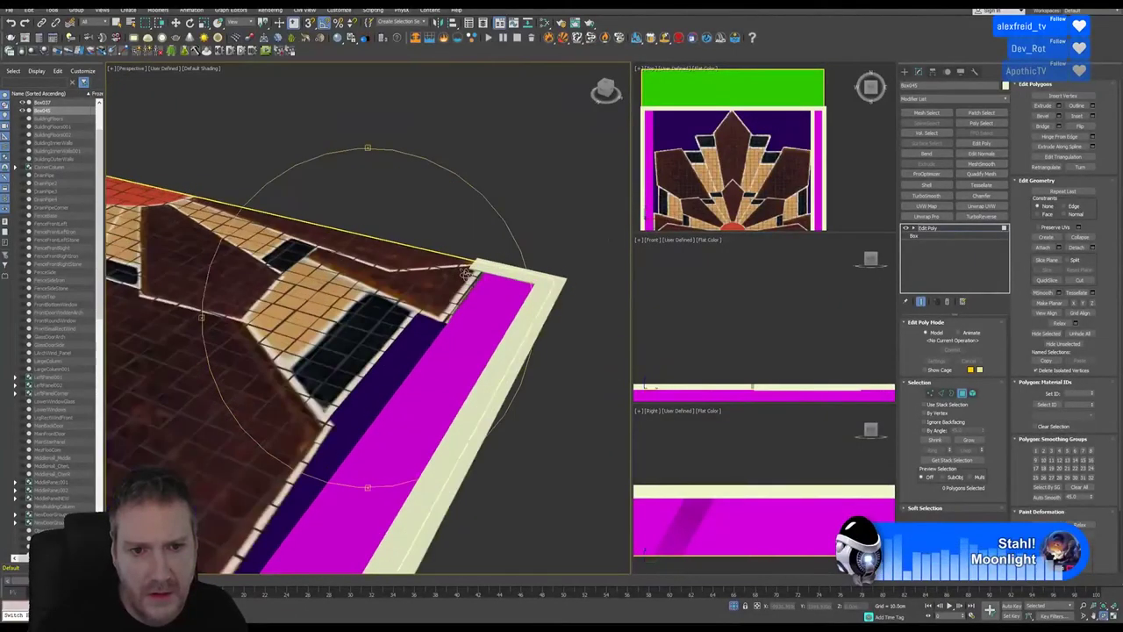
scroll(453, 276, "up", 2)
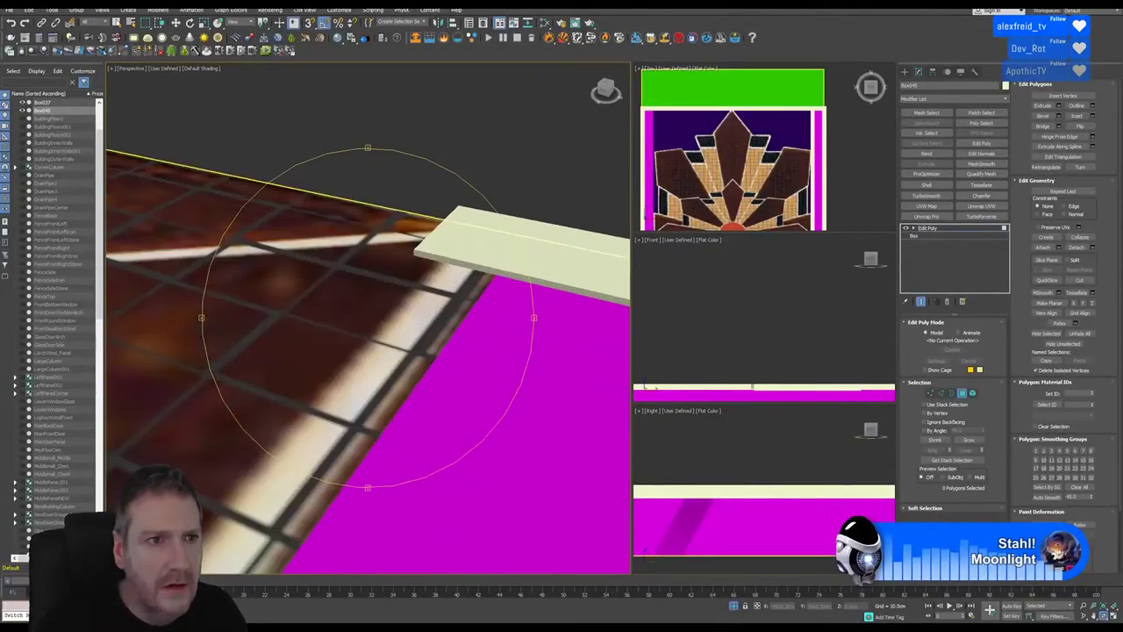
left_click(118, 22)
left_click(453, 259)
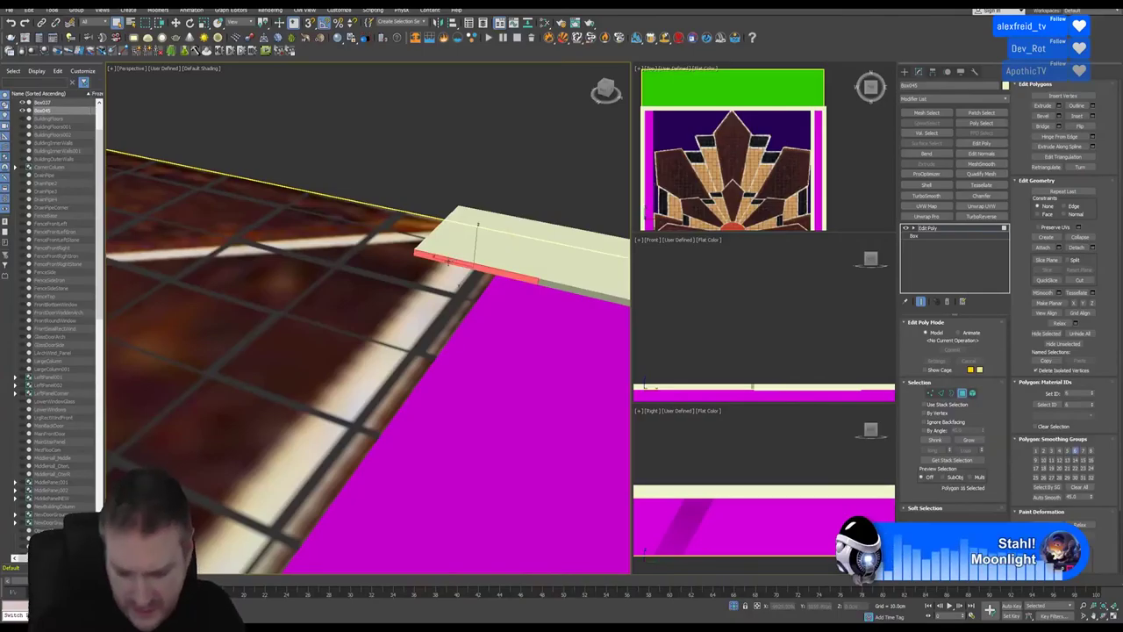
key("Delete")
Step: Select the open borders at both ends of the magenta strip and bridge them into a cream trim strip along the mosaic floor
left_click(953, 393)
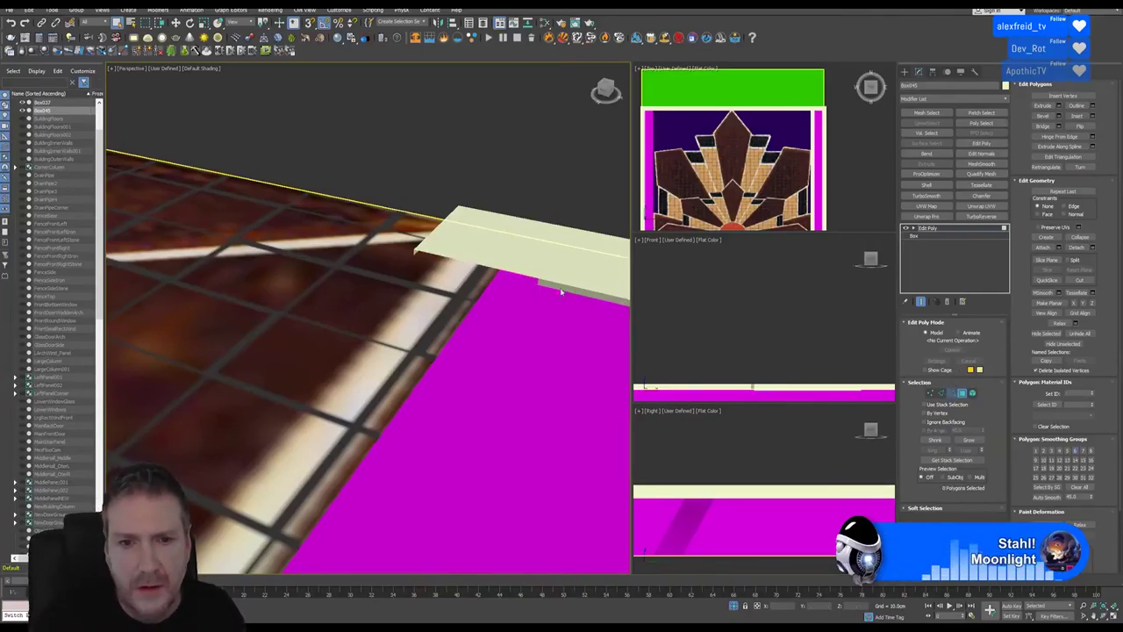
scroll(455, 373, "down", 8)
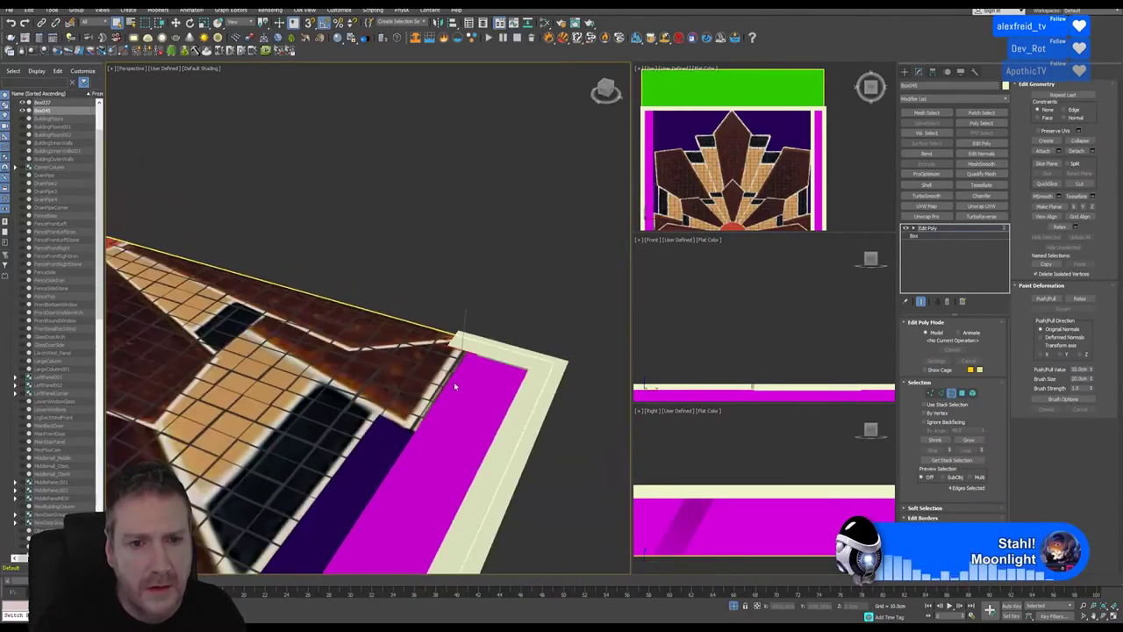
middle_click_drag(394, 484, 449, 273)
scroll(270, 527, "up", 2)
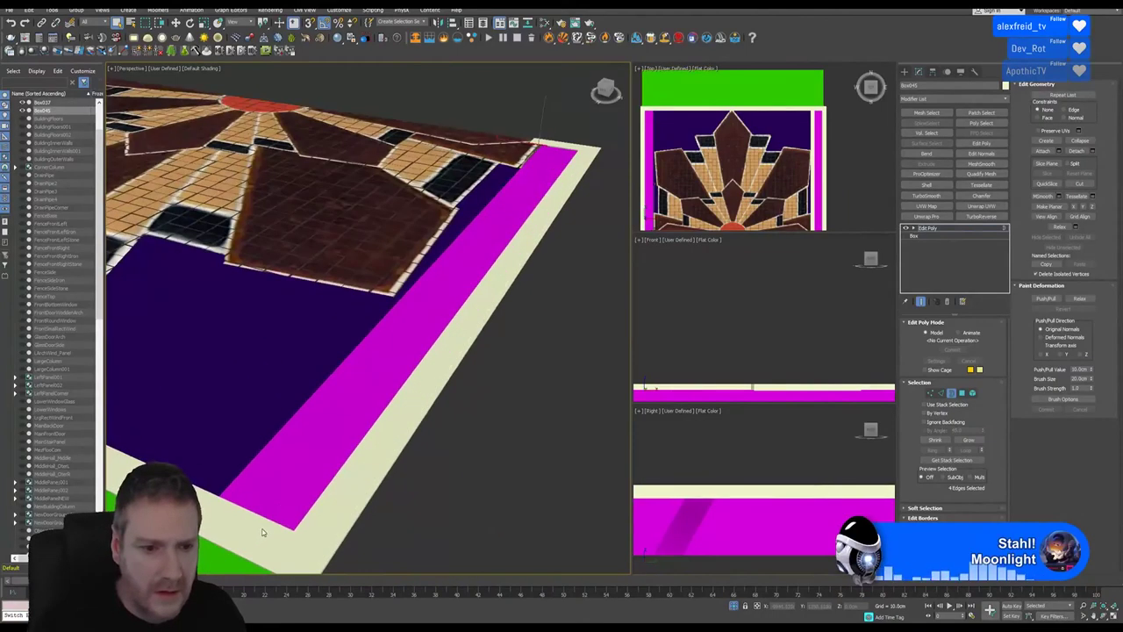
scroll(272, 529, "up", 2)
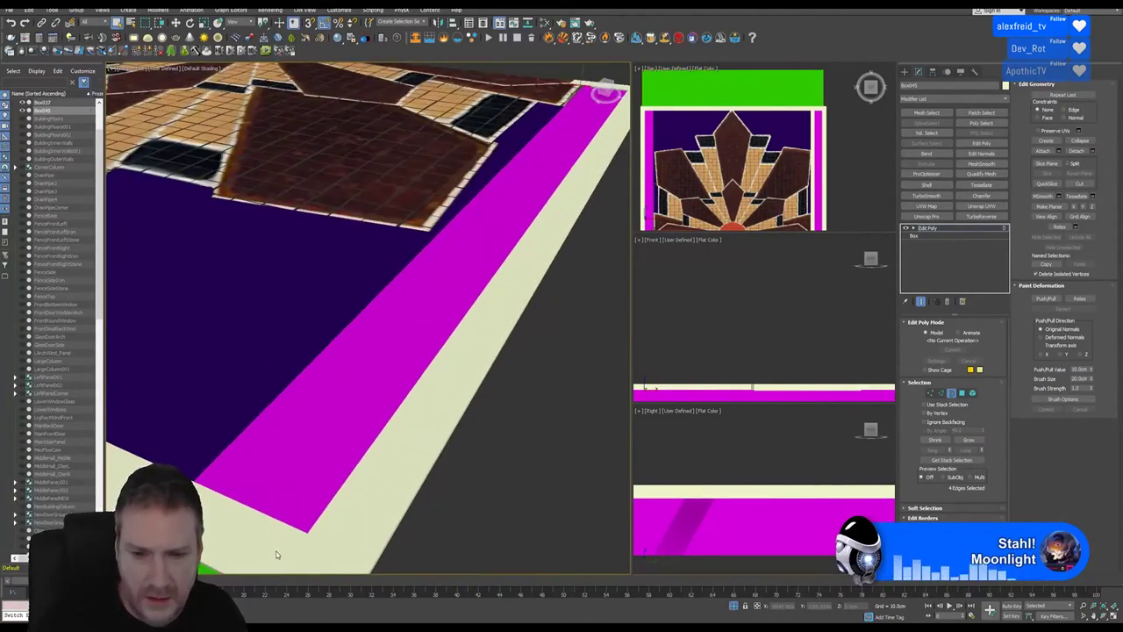
scroll(277, 543, "up", 2)
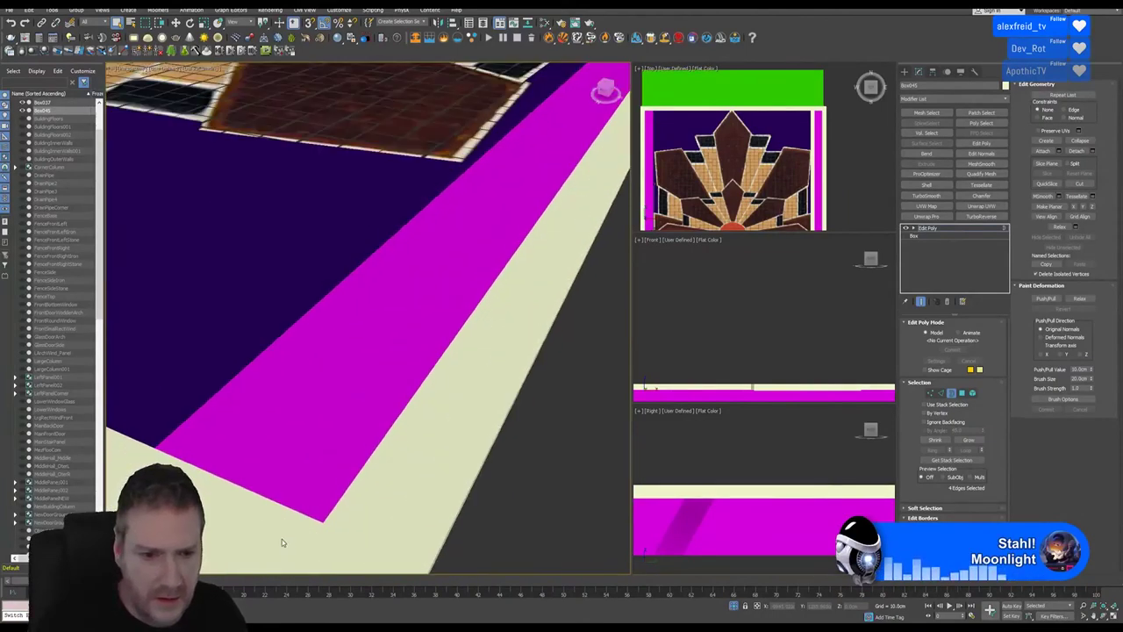
double_click(146, 446, "ctrl")
middle_click_drag(220, 428, 258, 426)
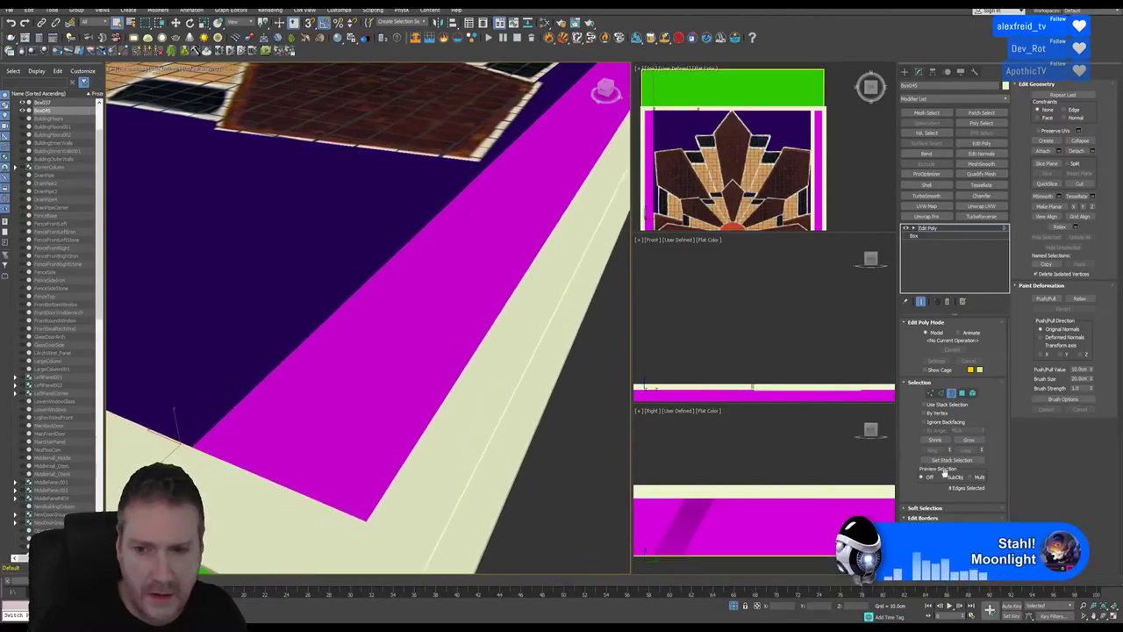
Step: Delete the inward-facing side face at the front end of the outer cream strip on the other magenta band
scroll(388, 425, "down", 5)
middle_click_drag(391, 342, 400, 425)
middle_click_drag(174, 226, 248, 301)
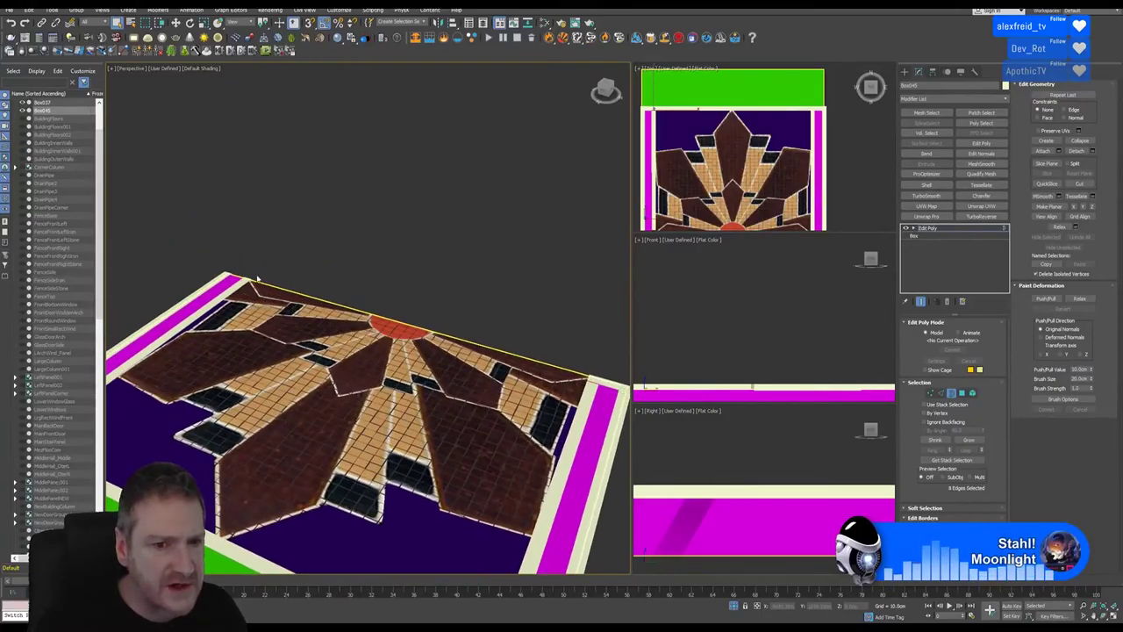
scroll(262, 278, "up", 5)
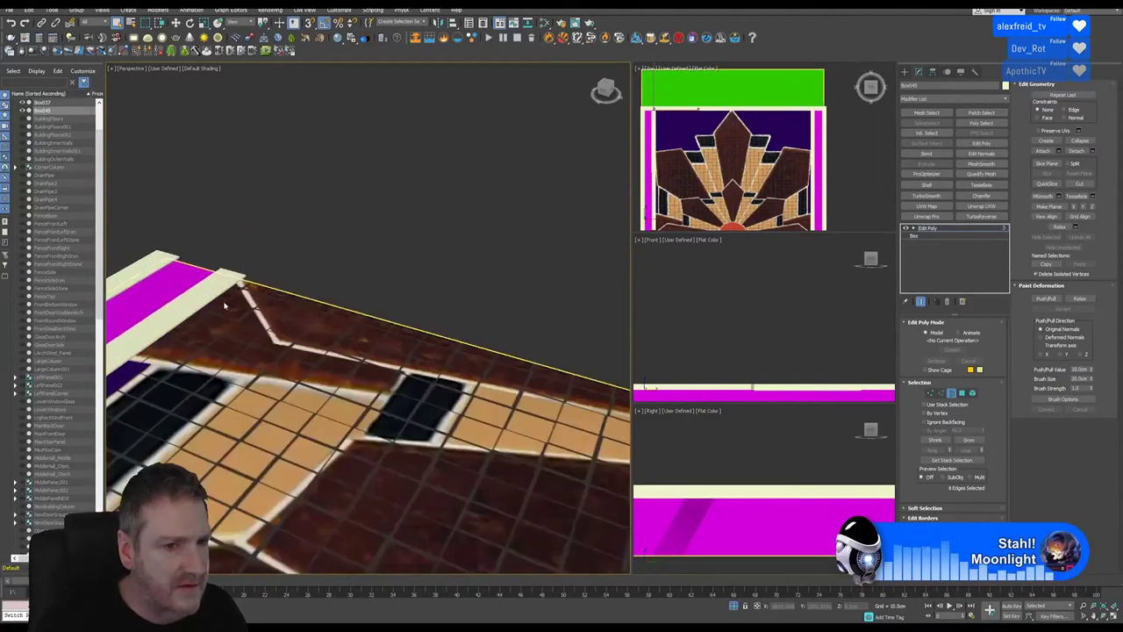
scroll(232, 294, "down", 5)
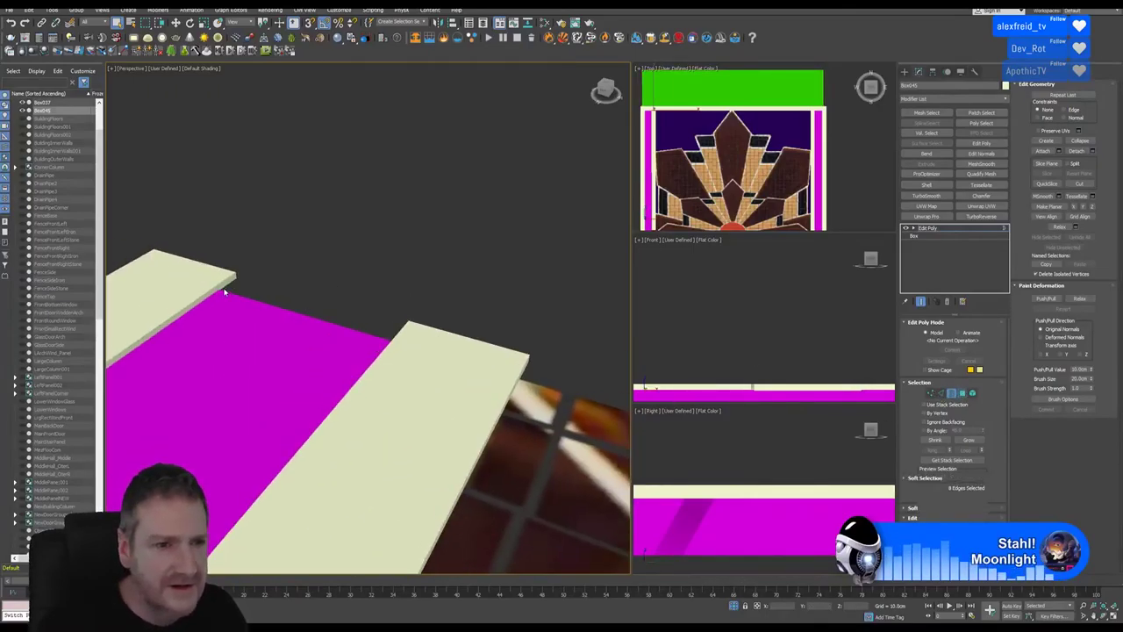
left_click(963, 394)
left_click(219, 288)
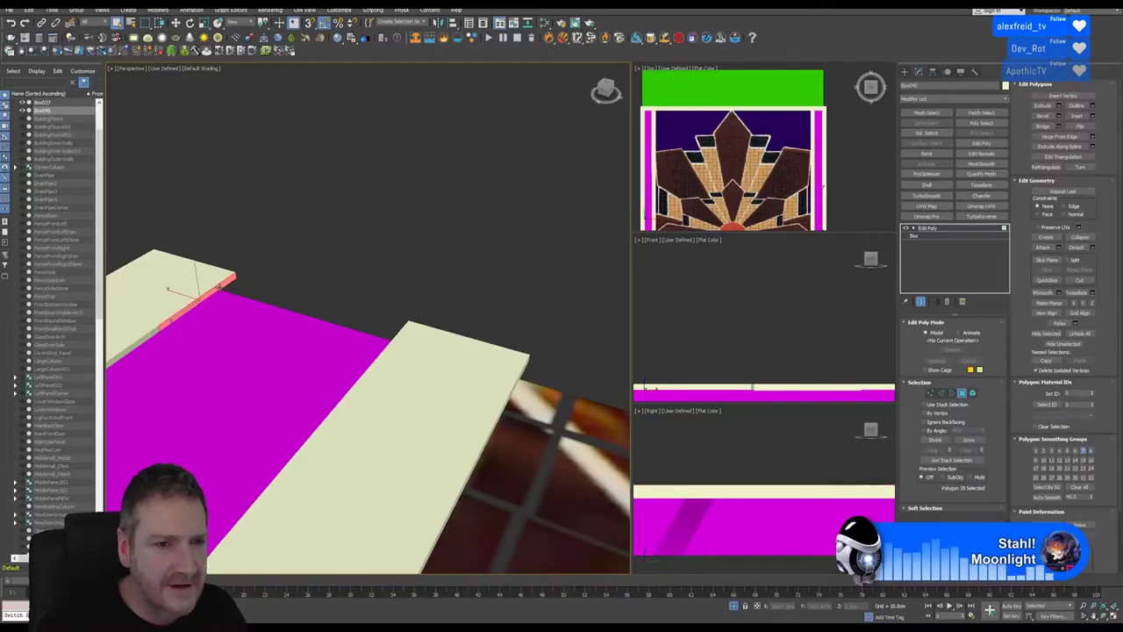
key("Delete")
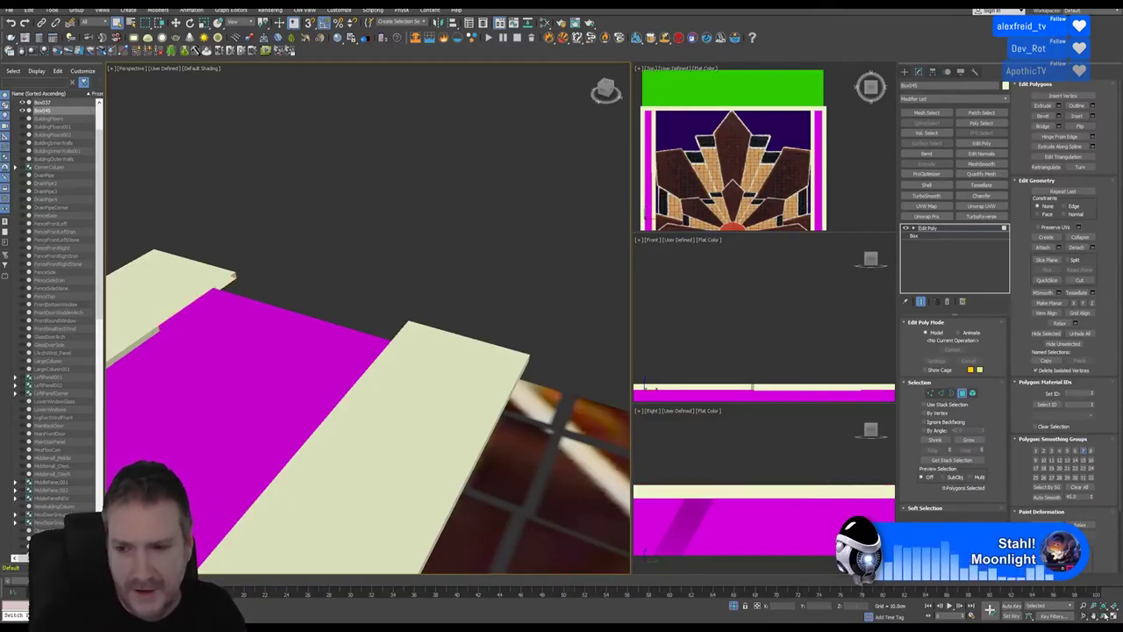
Step: Delete the opposing side face at the front end of the inner cream strip beside the same magenta band
left_click(1104, 614)
left_click_drag(324, 367, 251, 336)
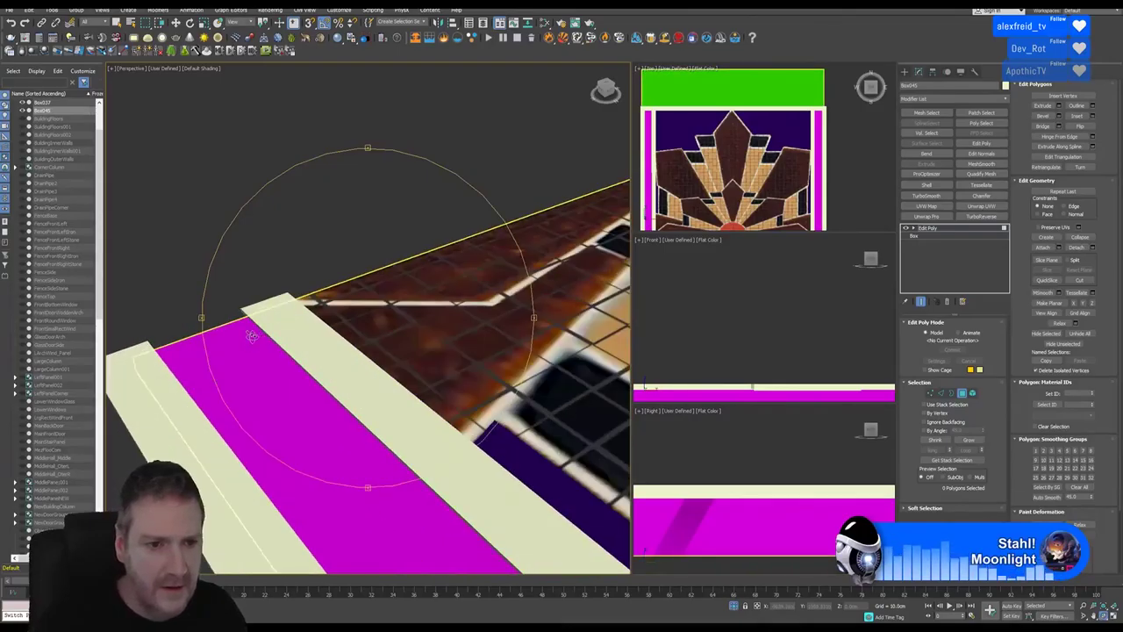
scroll(240, 316, "up", 5)
left_click(117, 23)
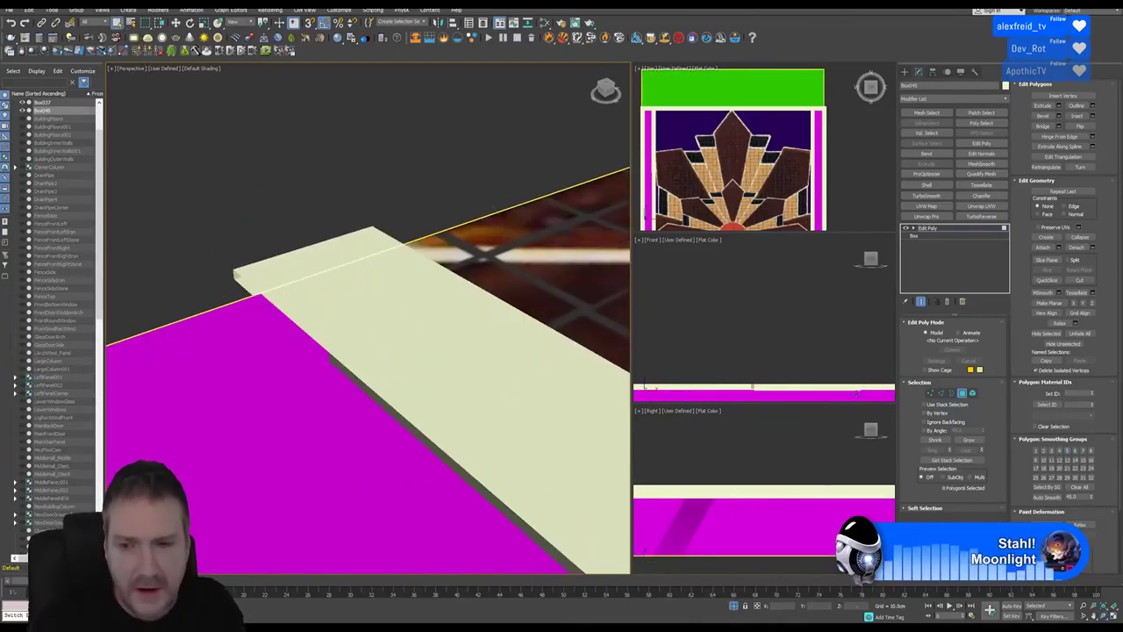
Step: Select the open borders on the inner and outer cream strips and bridge them across the magenta band's front end
left_click(954, 394)
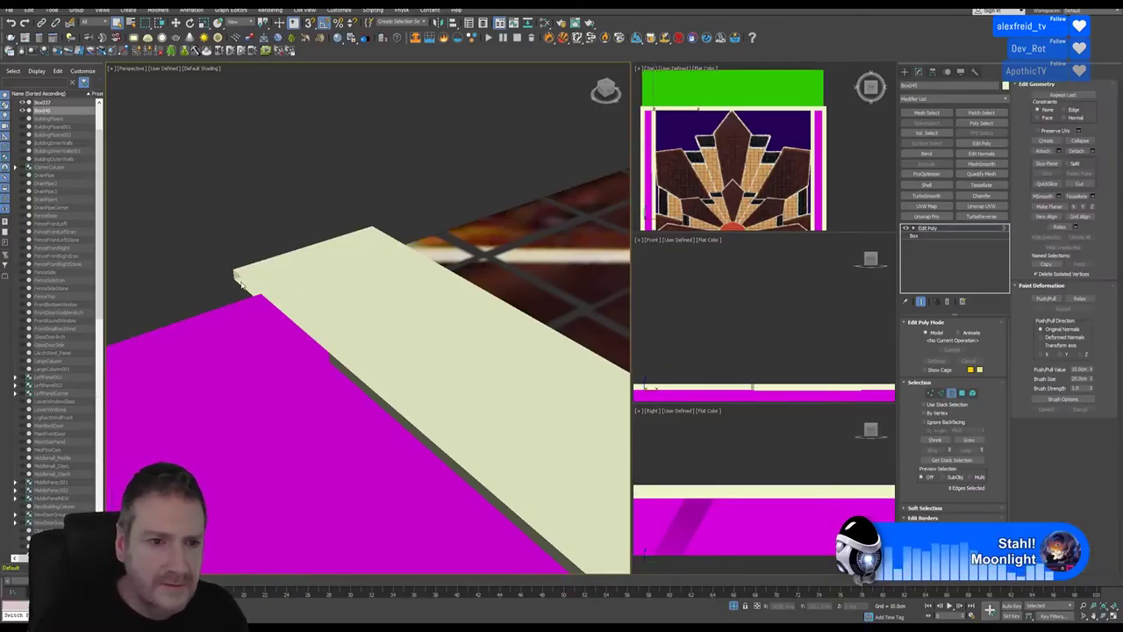
scroll(231, 376, "down", 3)
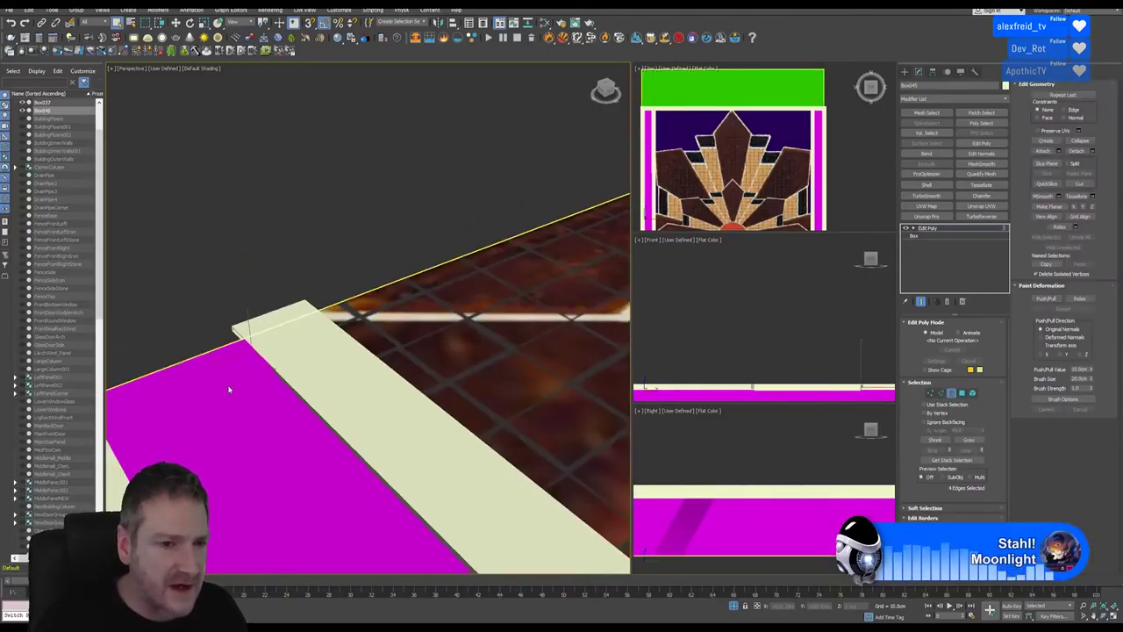
scroll(210, 380, "up", 2)
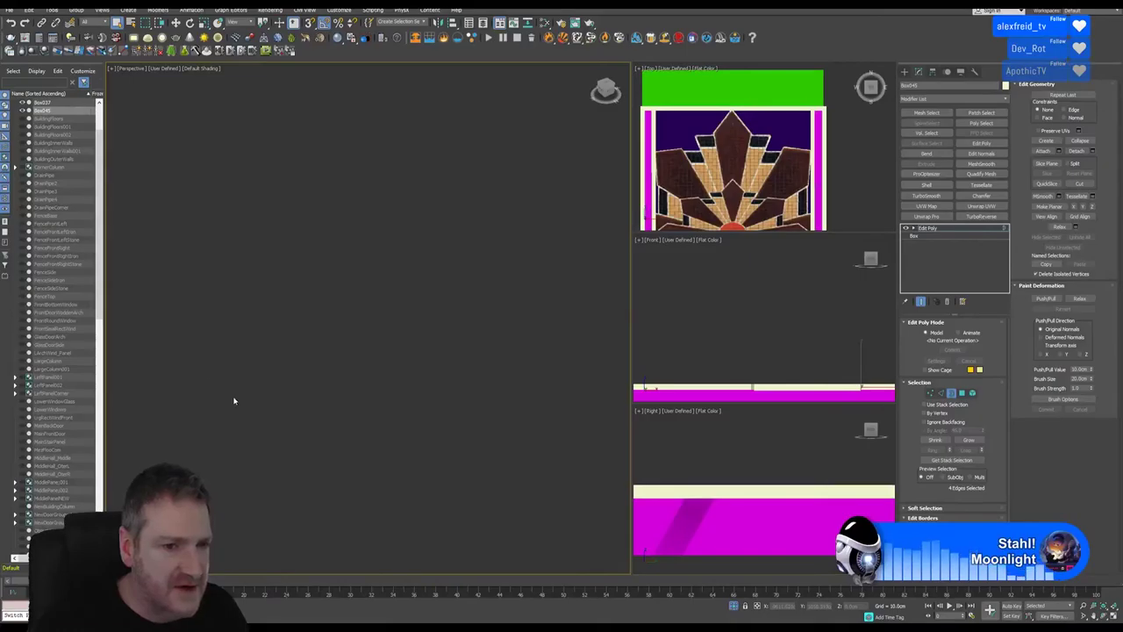
scroll(242, 403, "down", 3)
scroll(271, 400, "up", 3)
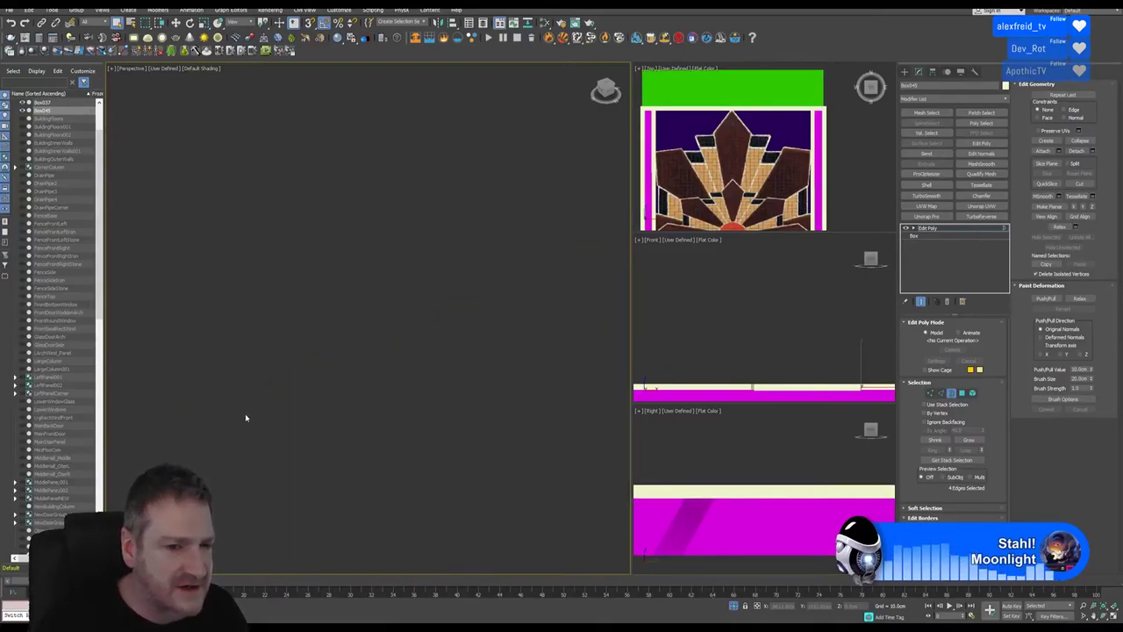
scroll(302, 441, "down", 3)
scroll(304, 459, "up", 4)
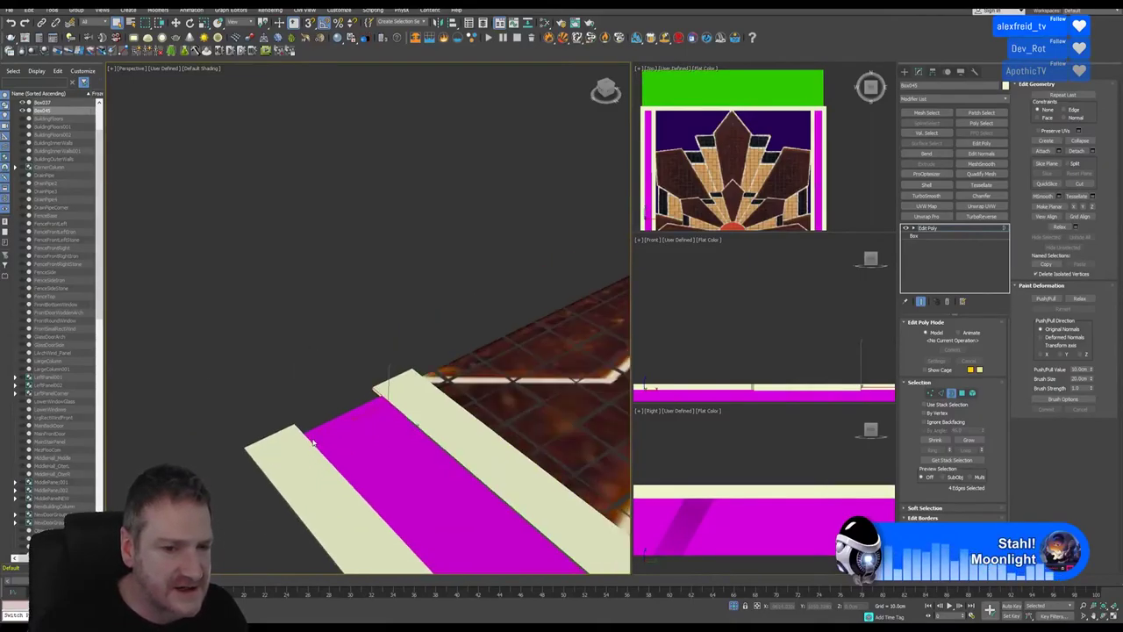
scroll(310, 444, "up", 1)
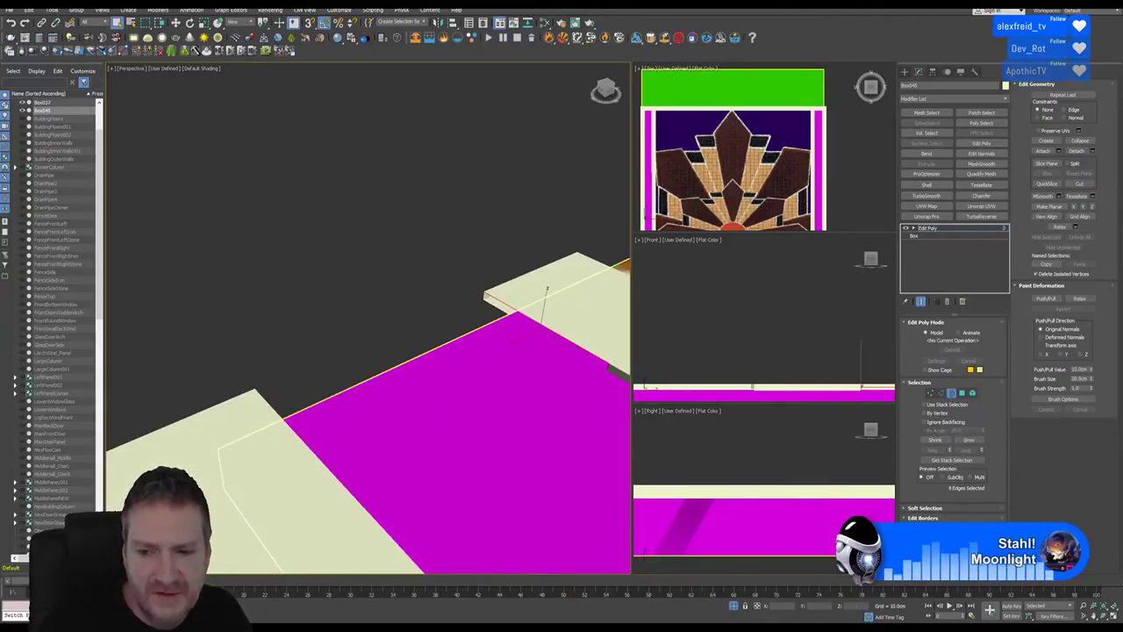
left_click(932, 550)
Step: Delete the side face facing the mosaic floor at the front end of the inner cream strip
scroll(405, 402, "down", 5)
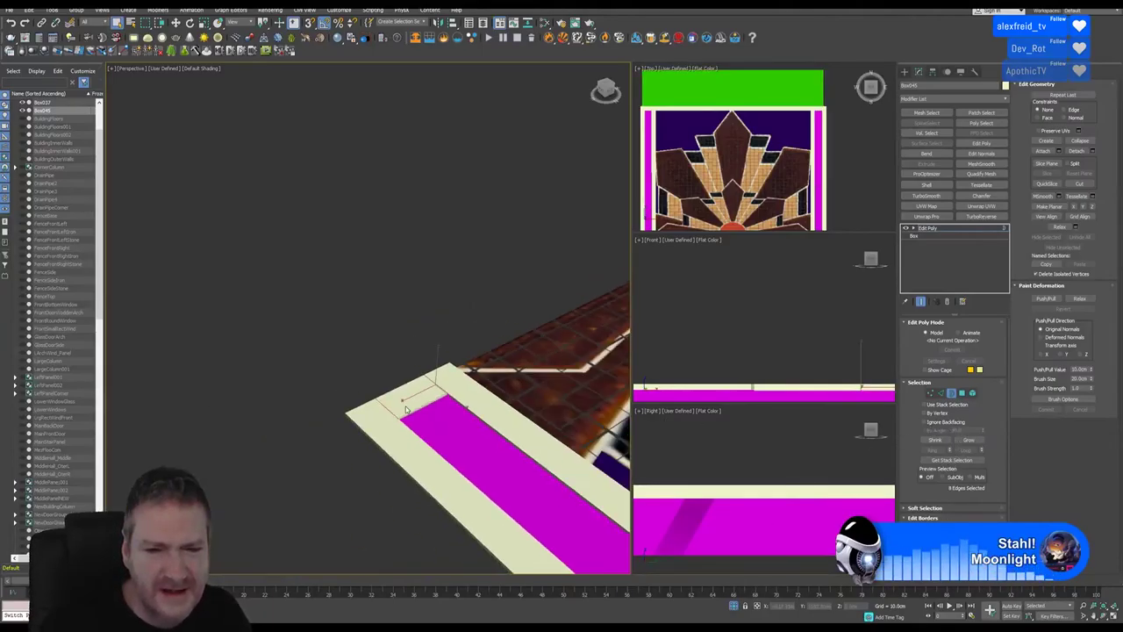
middle_click_drag(458, 377, 257, 465, "alt")
scroll(500, 352, "up", 8)
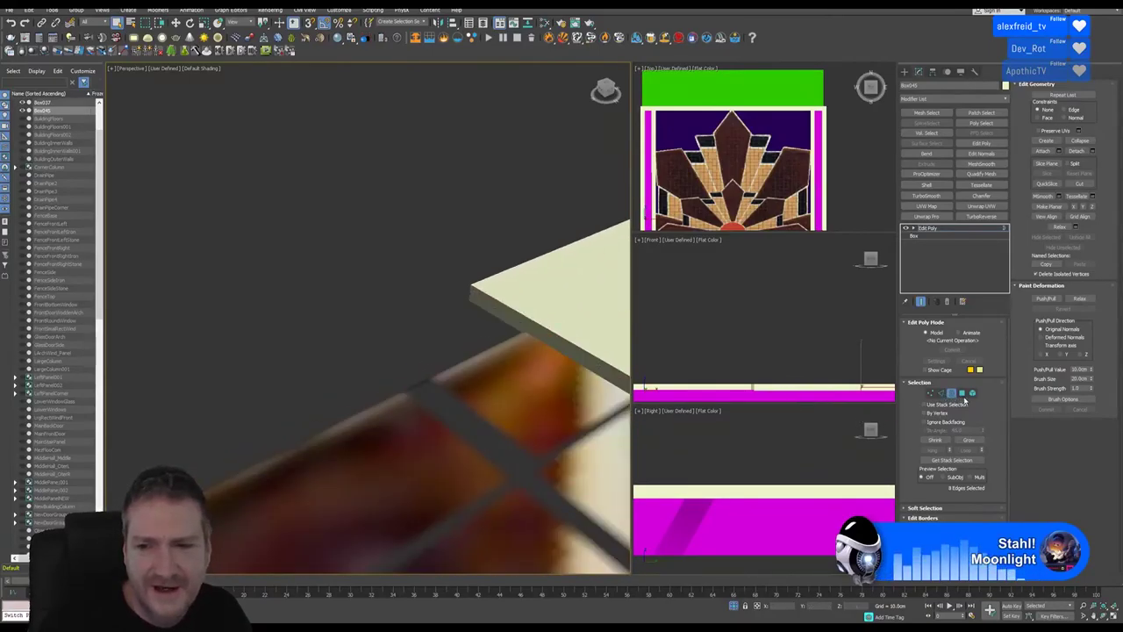
left_click(962, 394)
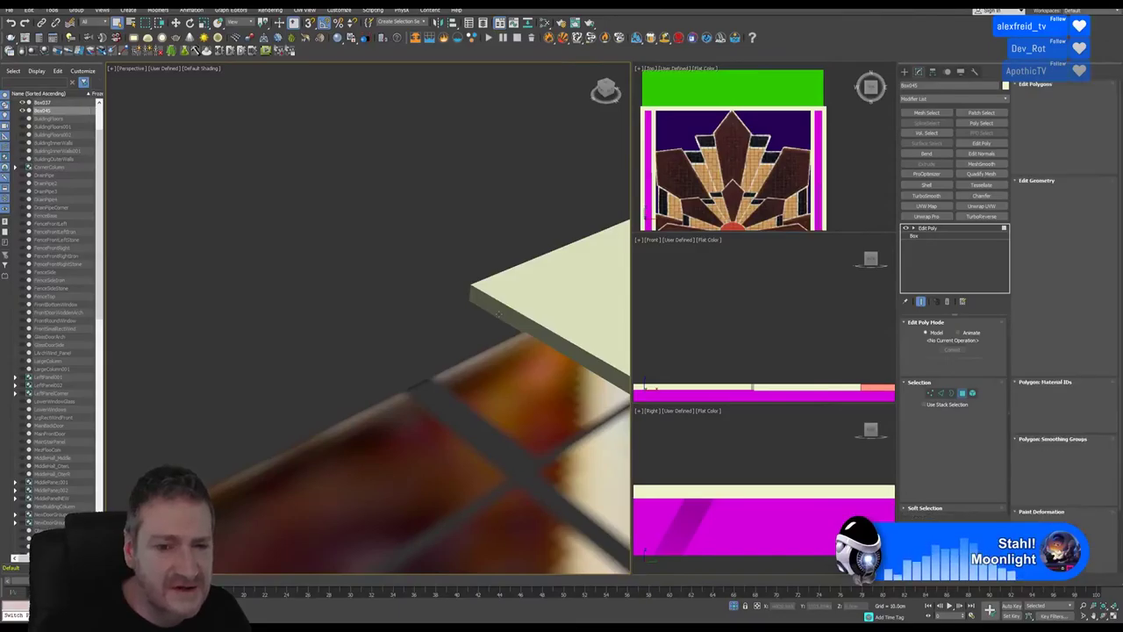
left_click(495, 312)
left_click(472, 283)
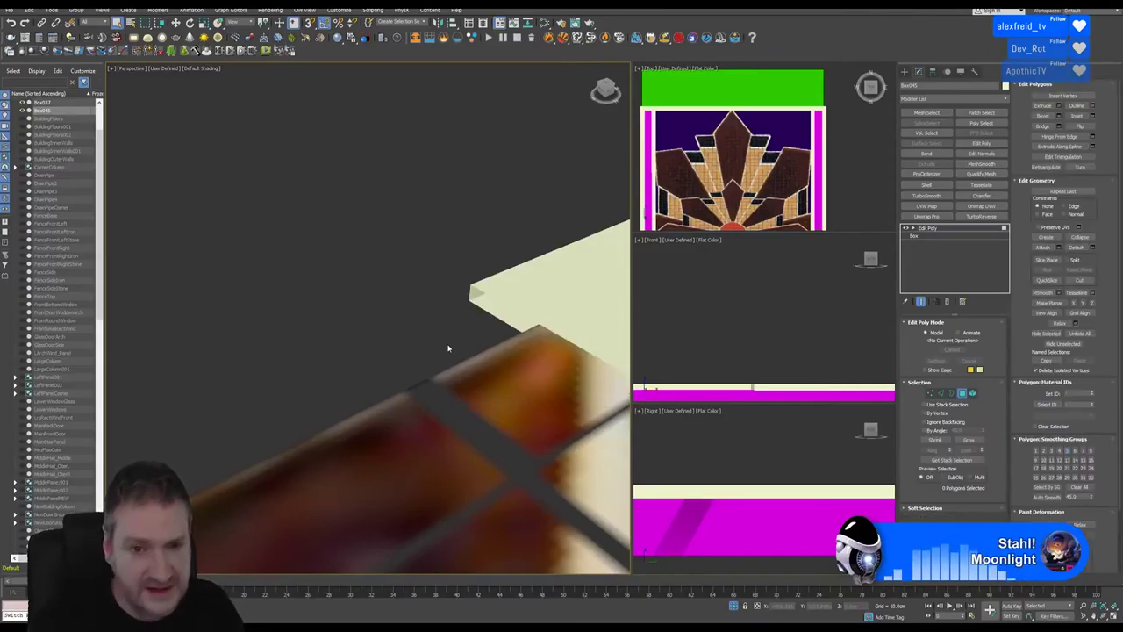
middle_click_drag(472, 284, 402, 426, "alt")
scroll(402, 425, "down", 7)
middle_click_drag(261, 475, 334, 391)
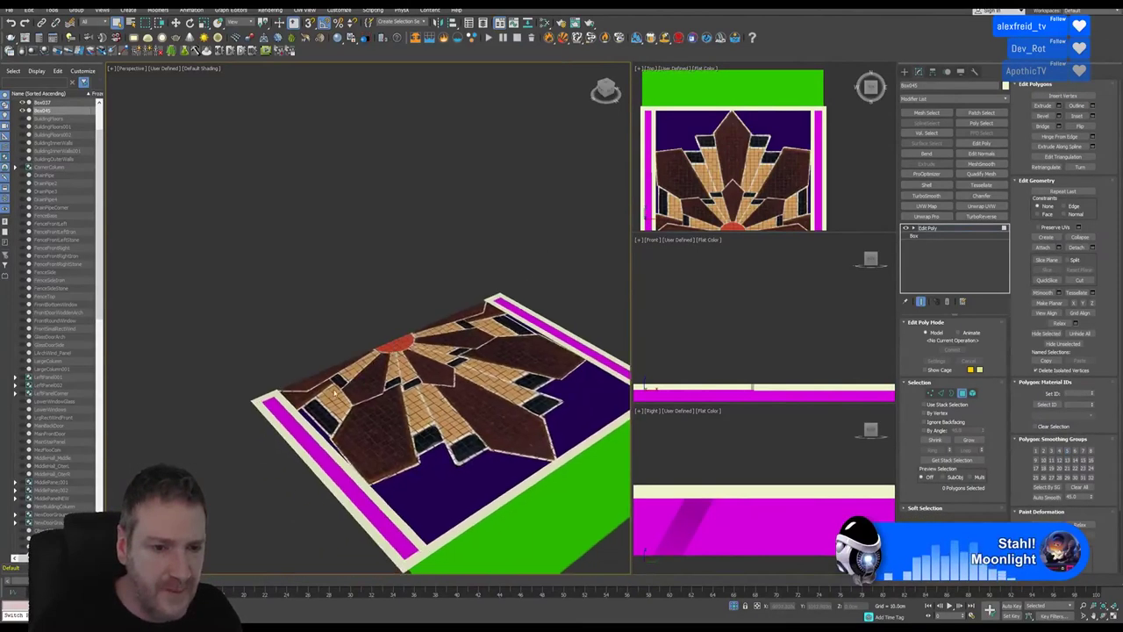
Step: Delete the side face facing the mosaic floor at the front end of the inner cream strip beside the opposite magenta band
scroll(276, 409, "up", 1)
scroll(293, 391, "up", 2)
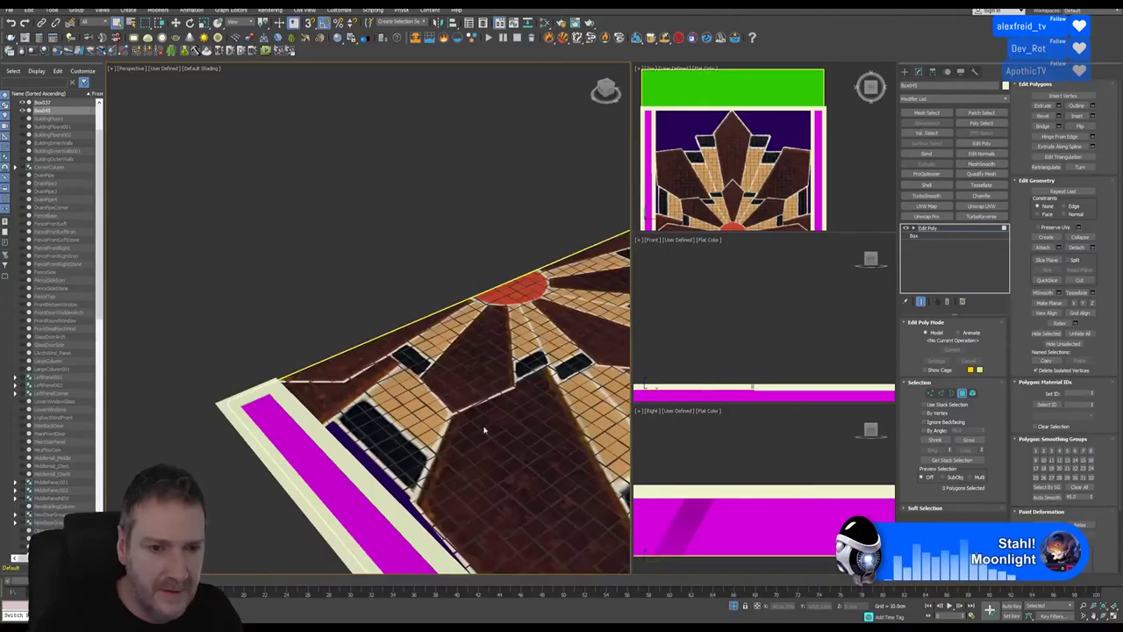
left_click(1103, 617)
left_click_drag(416, 395, 290, 373)
middle_click_drag(386, 314, 234, 357)
left_click_drag(235, 357, 318, 174)
left_click(118, 24)
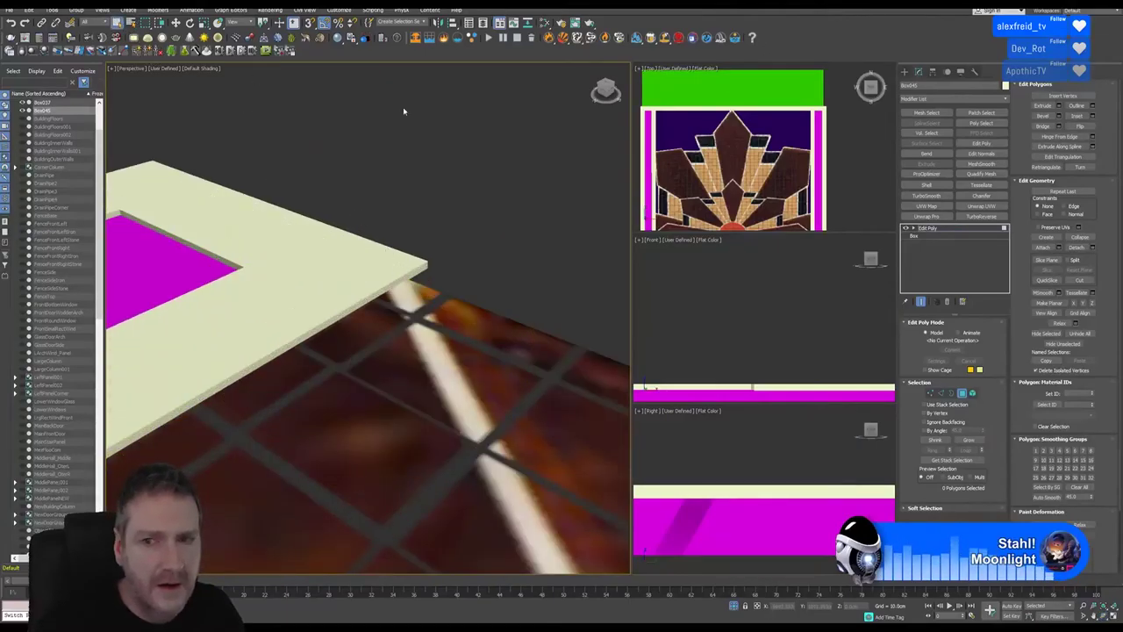
left_click(411, 273)
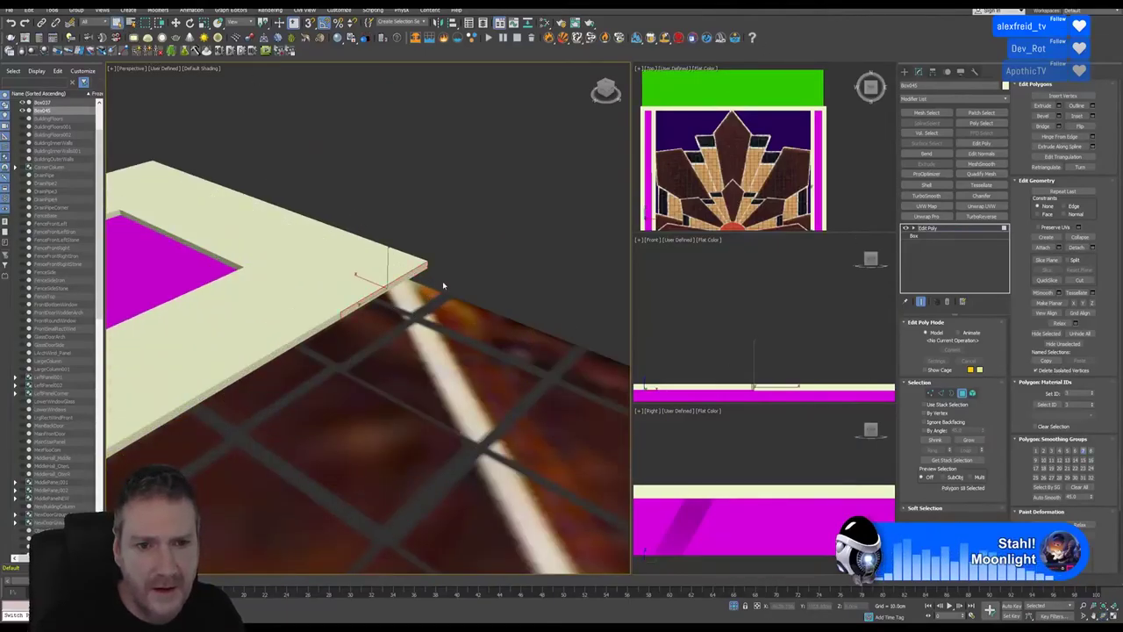
left_click(442, 261)
left_click(420, 270)
key("Delete")
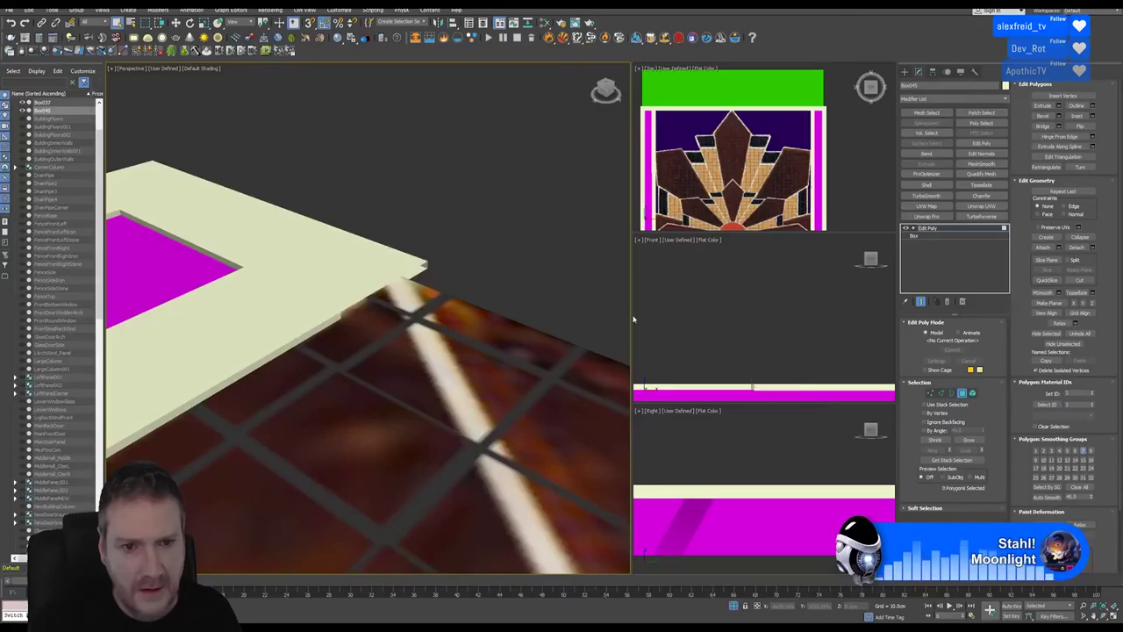
Step: Select the open borders at the front ends of both inner cream strips and bridge them along the mosaic floor's front edge
left_click(952, 394)
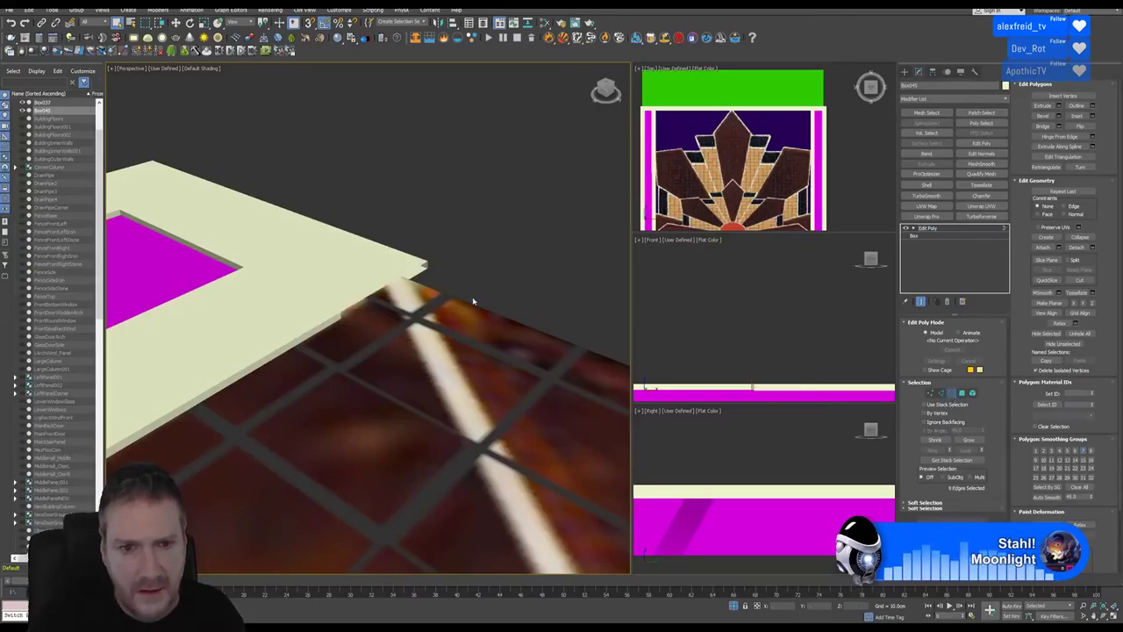
left_click(414, 269)
scroll(445, 371, "down", 3)
scroll(446, 371, "down", 3)
scroll(487, 441, "down", 2)
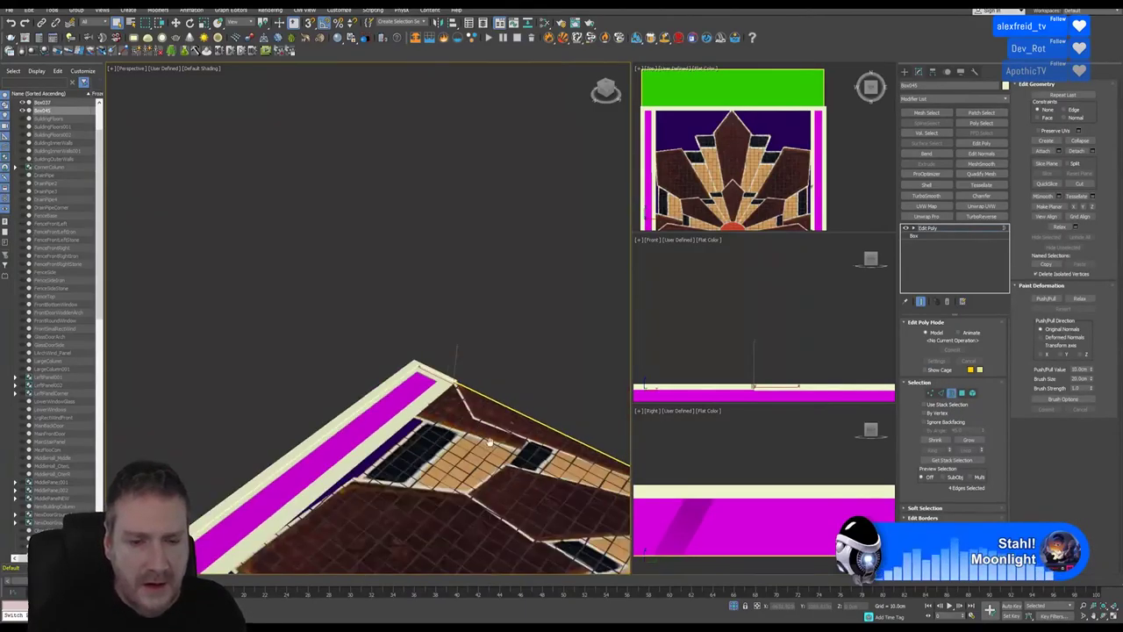
middle_click_drag(488, 442, 375, 350)
scroll(487, 405, "down", 2)
middle_click_drag(487, 406, 307, 318)
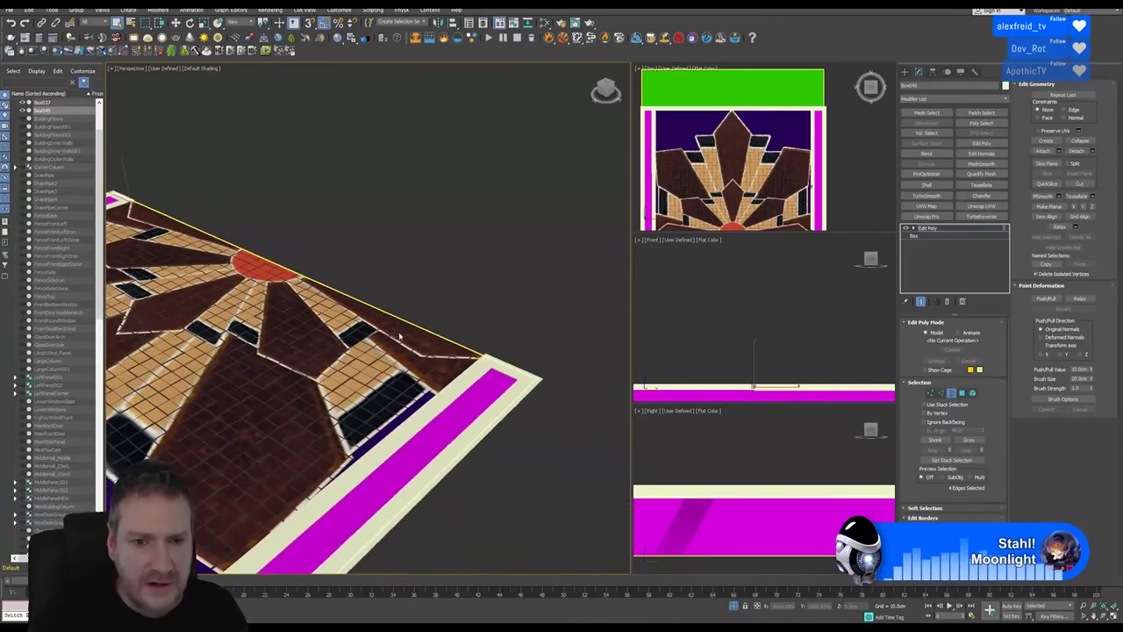
scroll(490, 361, "up", 6)
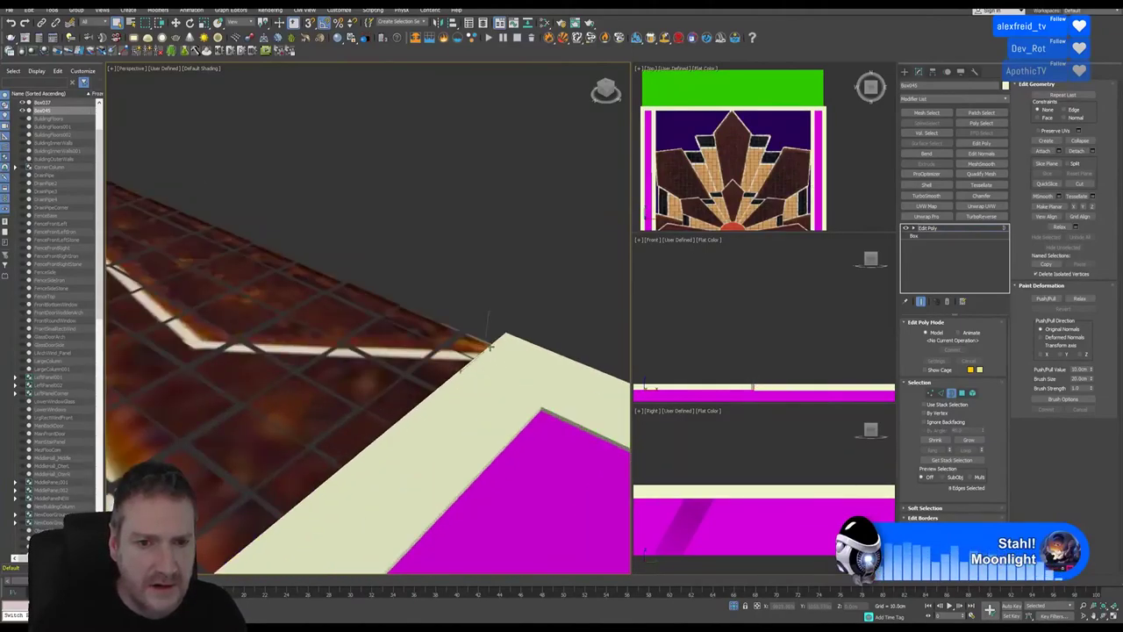
scroll(488, 320, "down", 8)
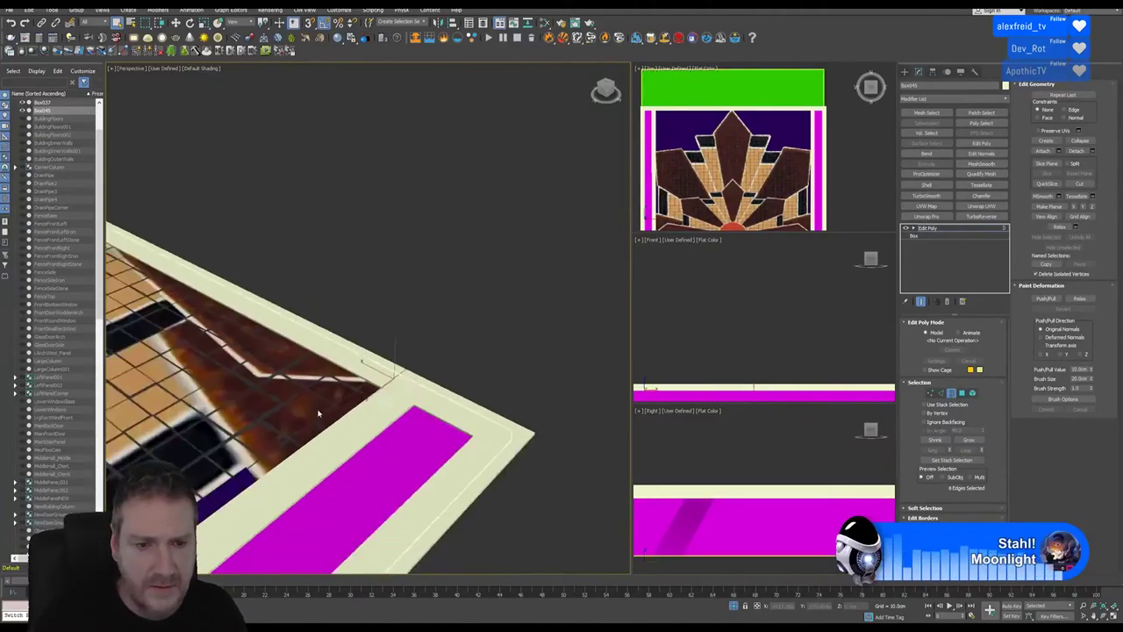
middle_click_drag(450, 386, 485, 382, "alt")
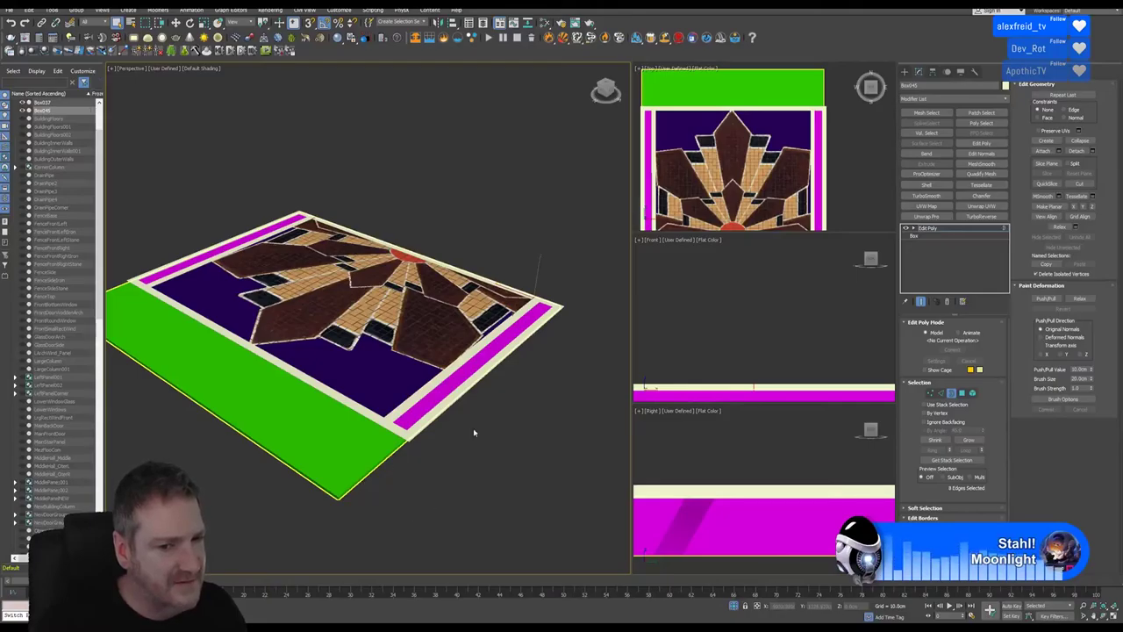
middle_click_drag(338, 406, 369, 444)
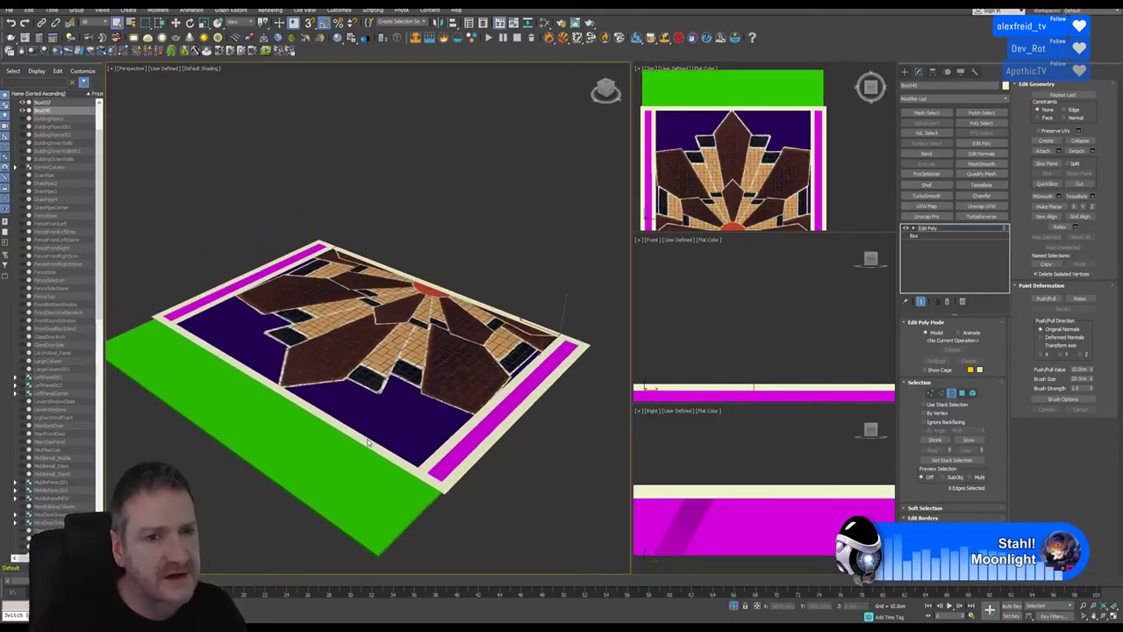
left_click(954, 395)
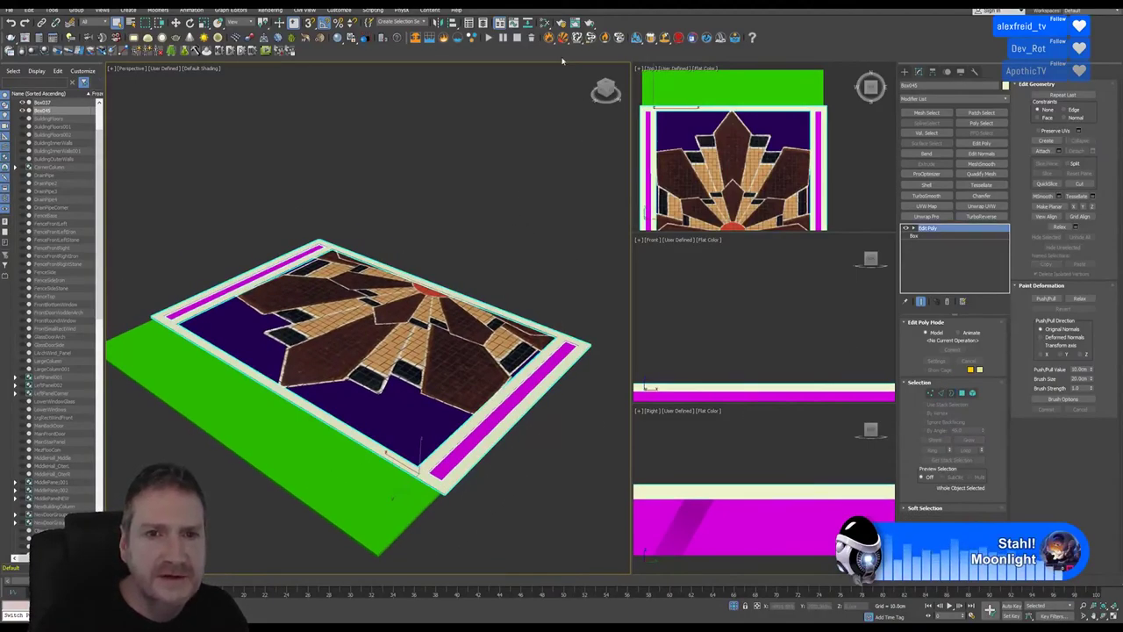
Step: Assign the BrassEdging material to the whole cream border object
left_click(544, 23)
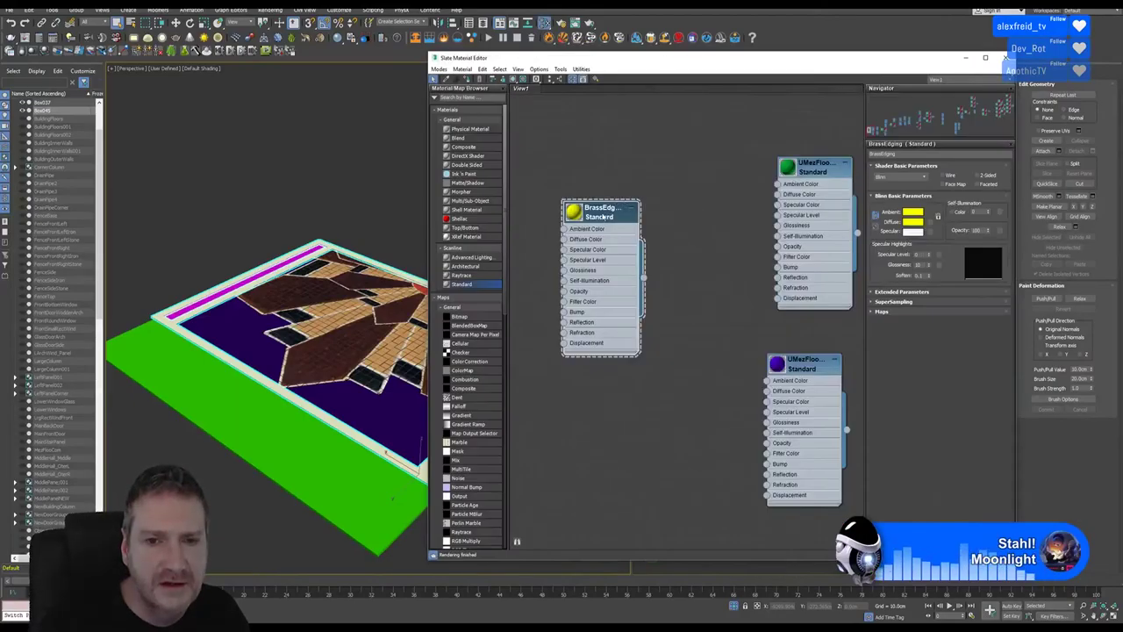
right_click(604, 217)
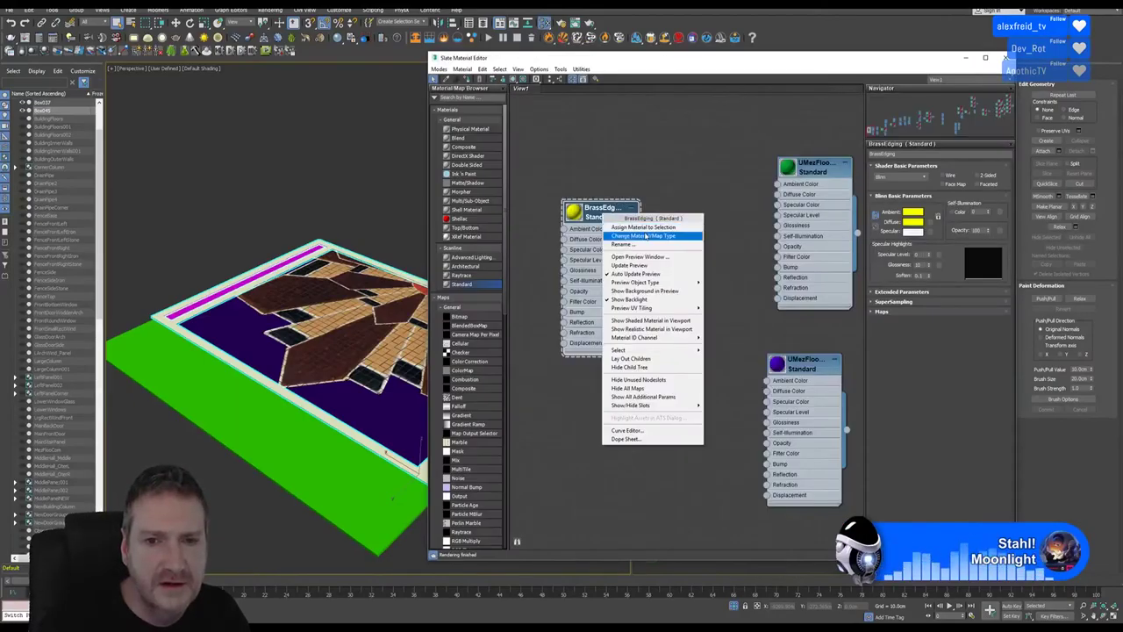
left_click(630, 225)
left_click(1003, 58)
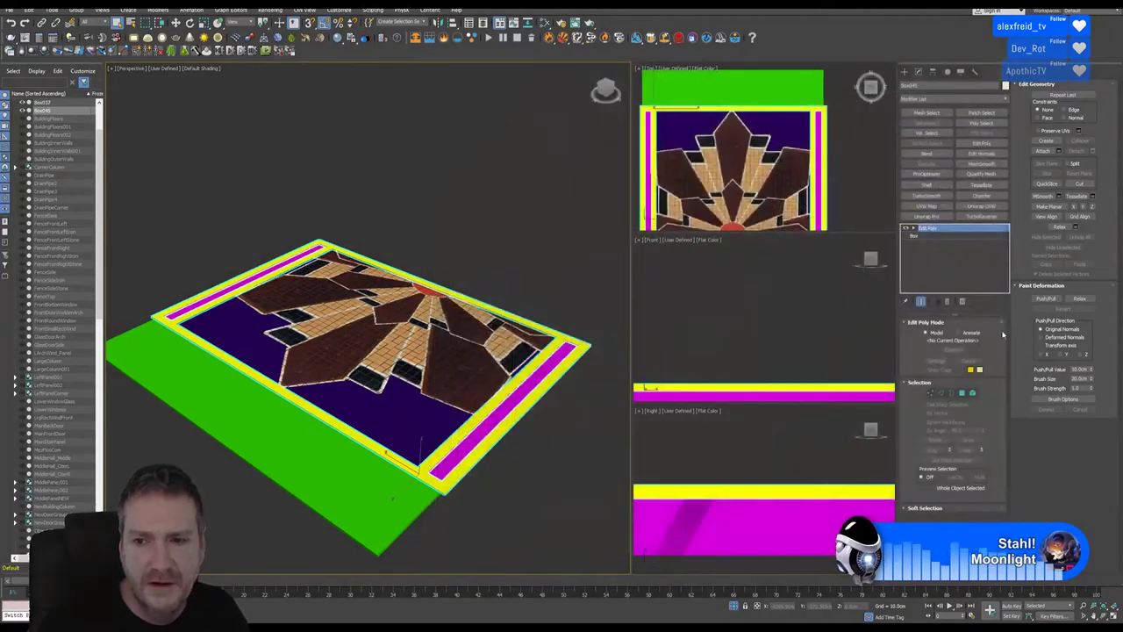
Step: Attach the yellow border to the floor mesh, matching material IDs to material and condensing material and IDs
left_click(445, 518)
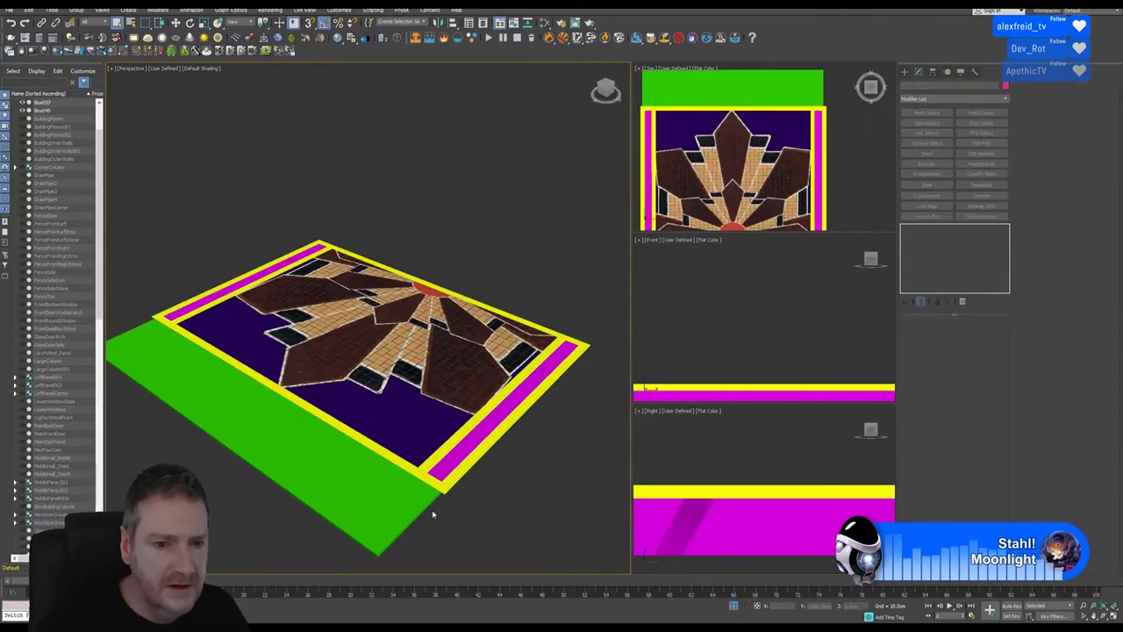
left_click(419, 501)
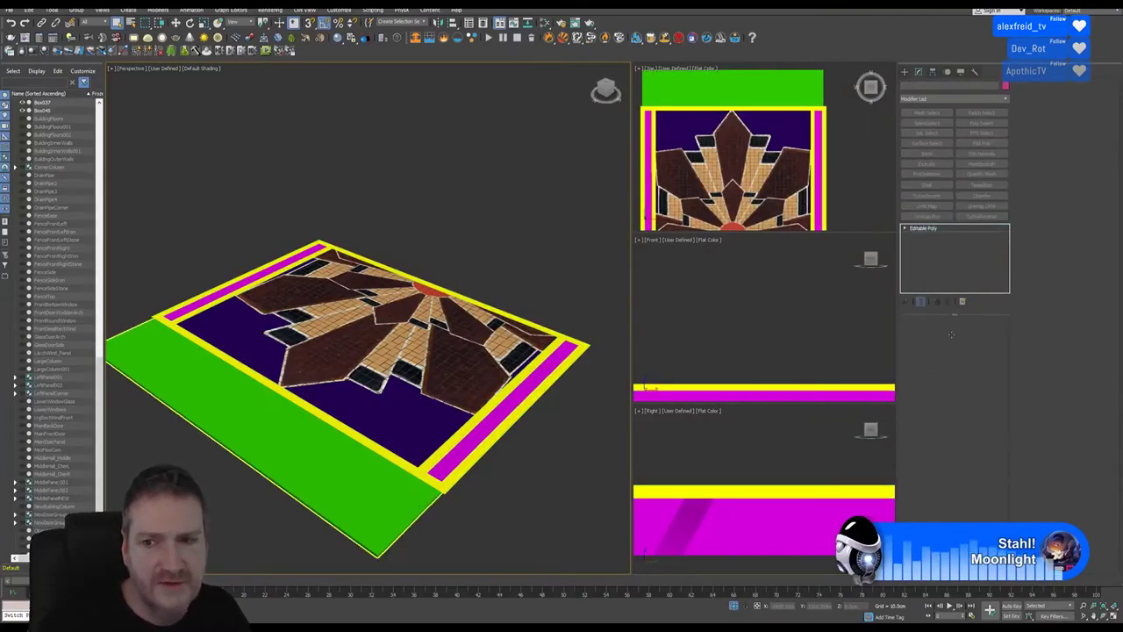
left_click(1047, 171)
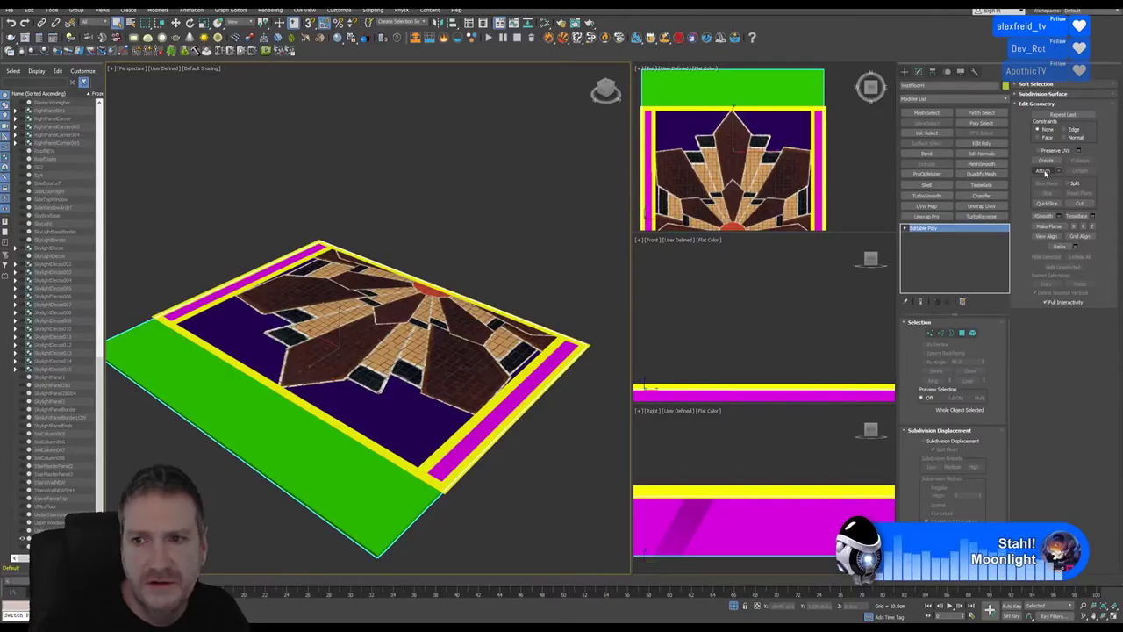
left_click(539, 397)
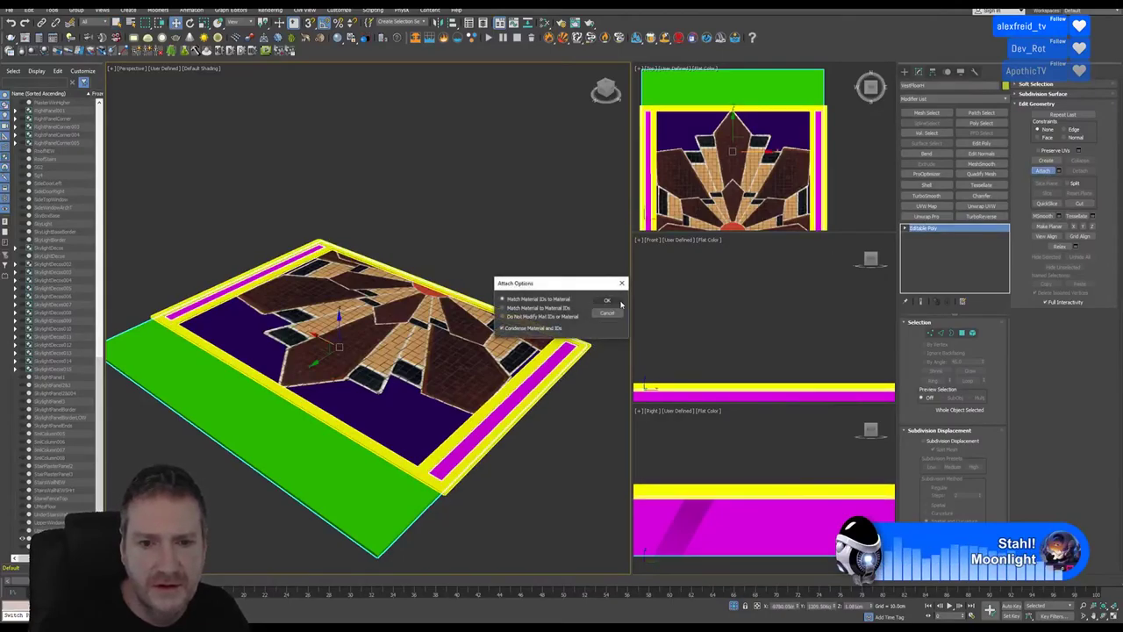
left_click(620, 307)
Step: Export the selected floor mesh to the Vestibule Outside Floor folder as VestFloorH.FBX, replacing the existing file
left_click(938, 85)
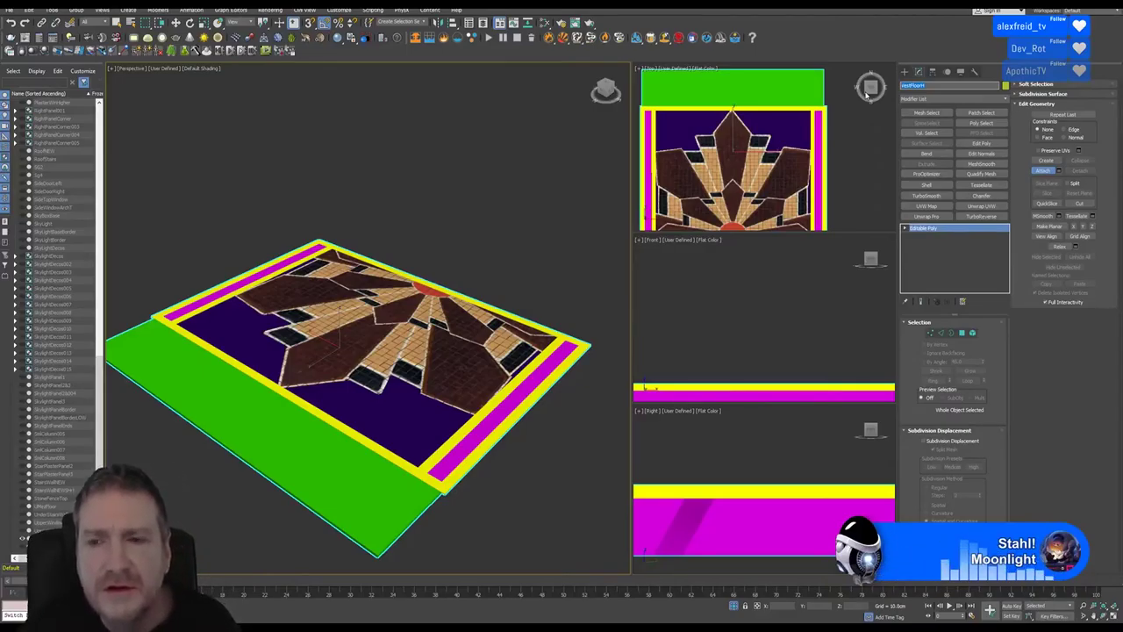
key("alt+Tab")
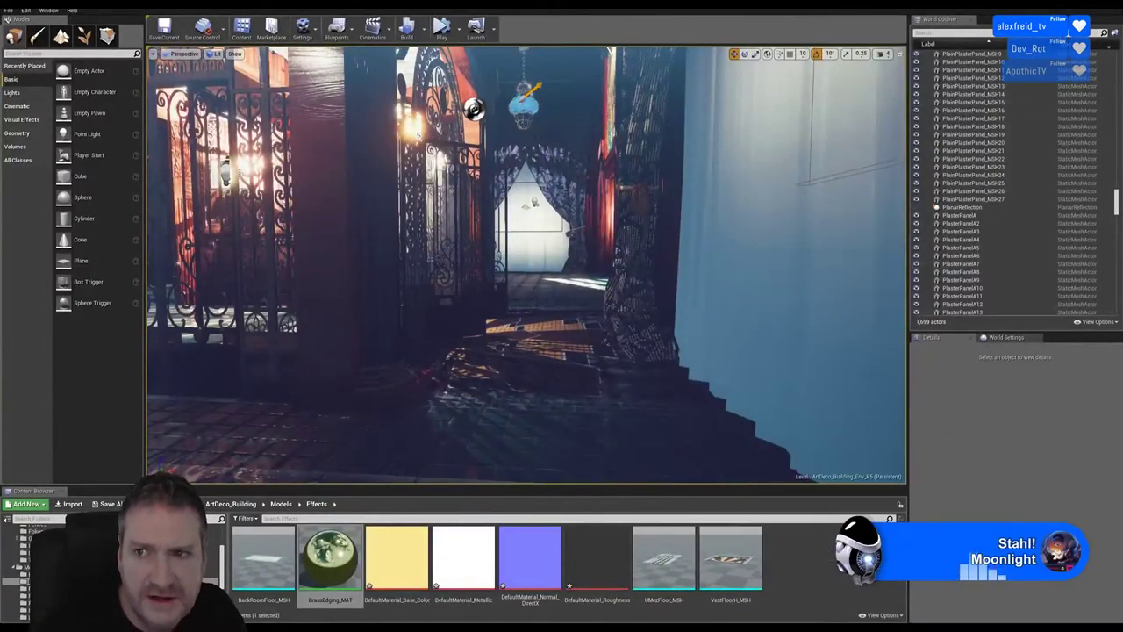
key("alt+Tab")
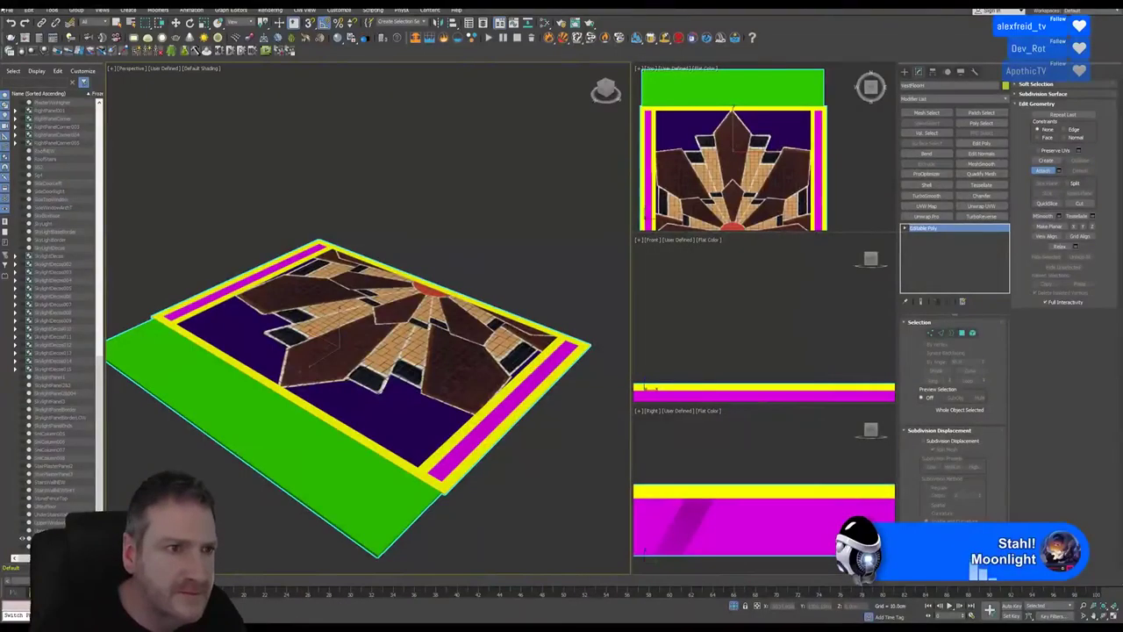
left_click(10, 8)
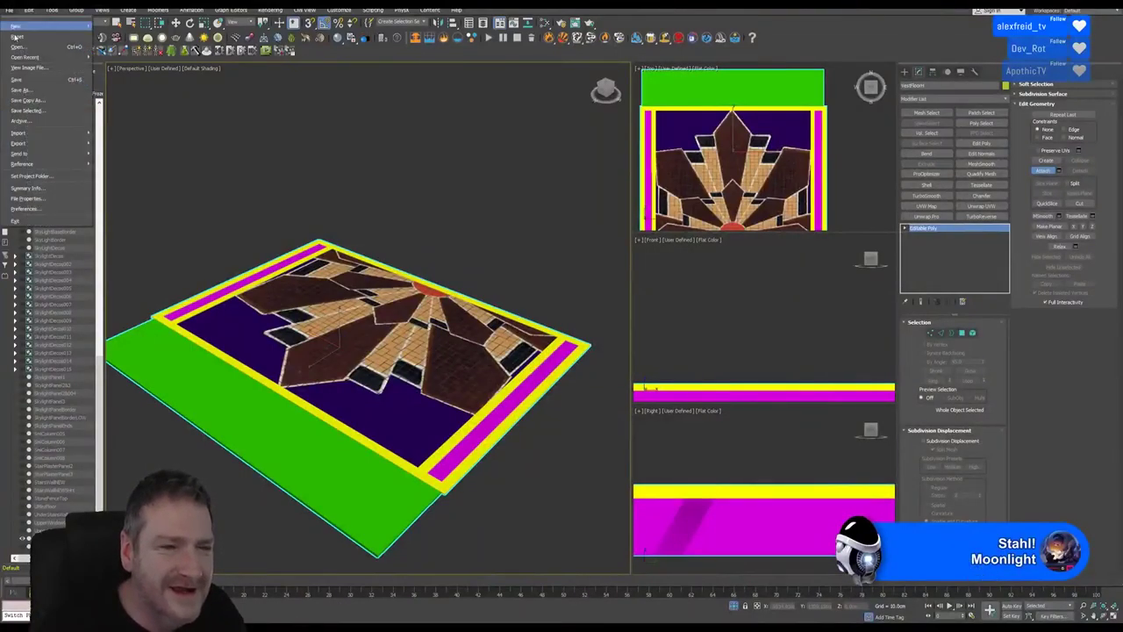
mouse_move(56, 143)
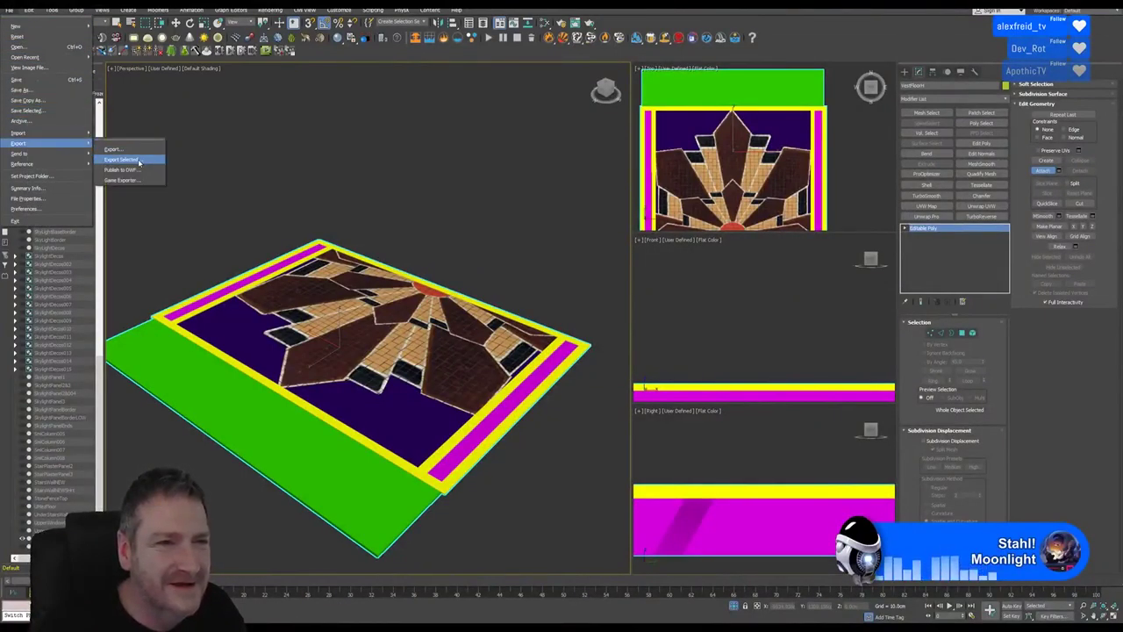
left_click(140, 161)
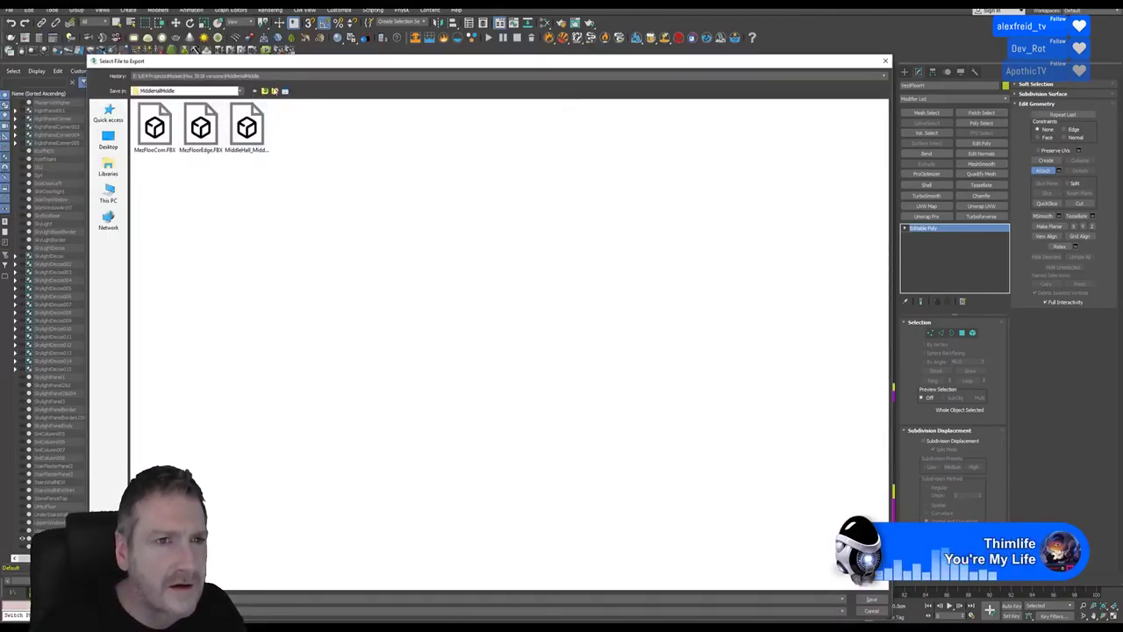
left_click(265, 91)
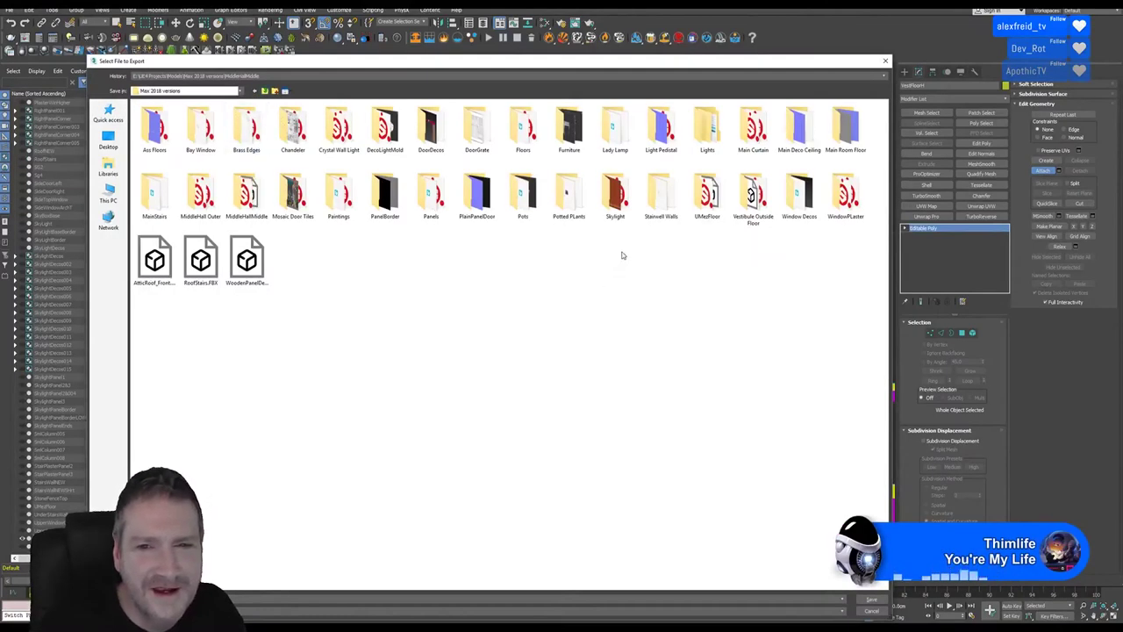
double_click(753, 197)
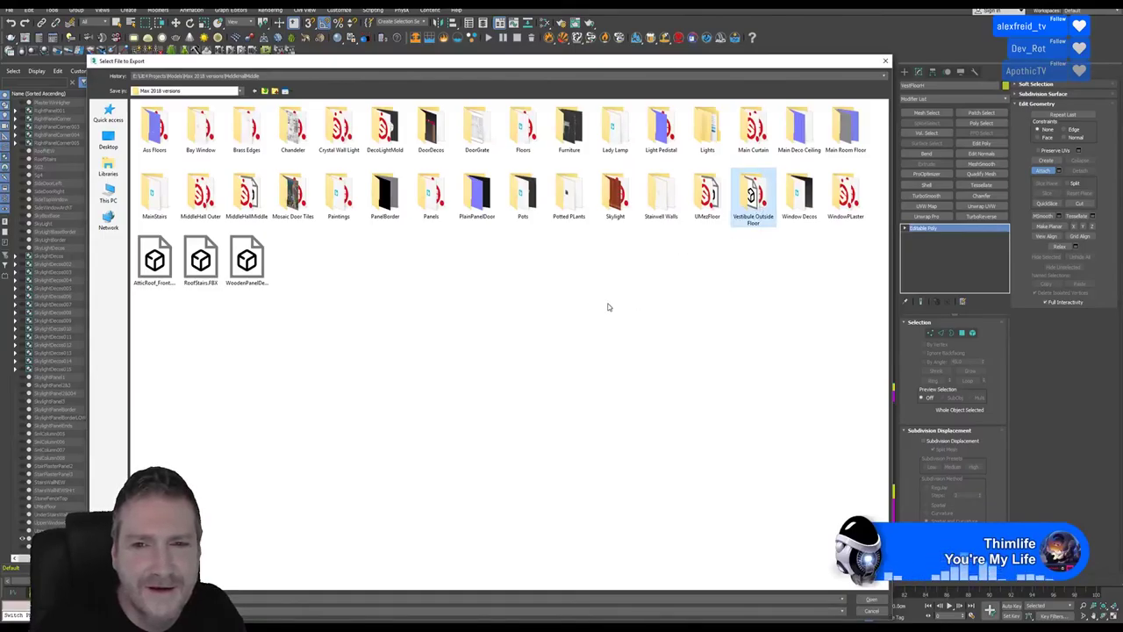
left_click(247, 130)
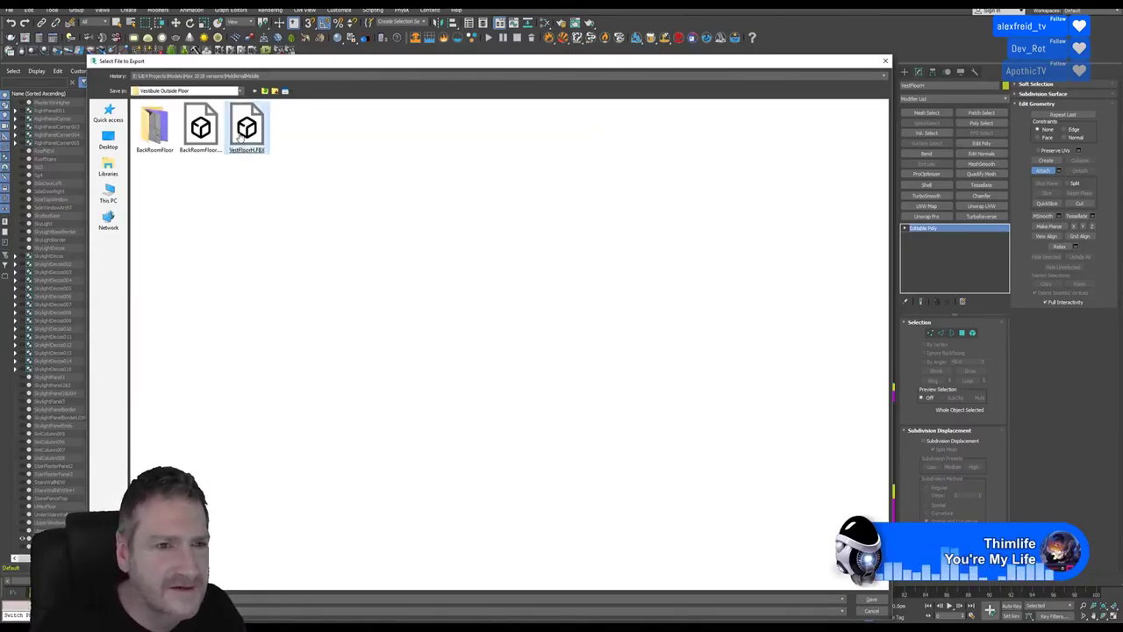
key("Return")
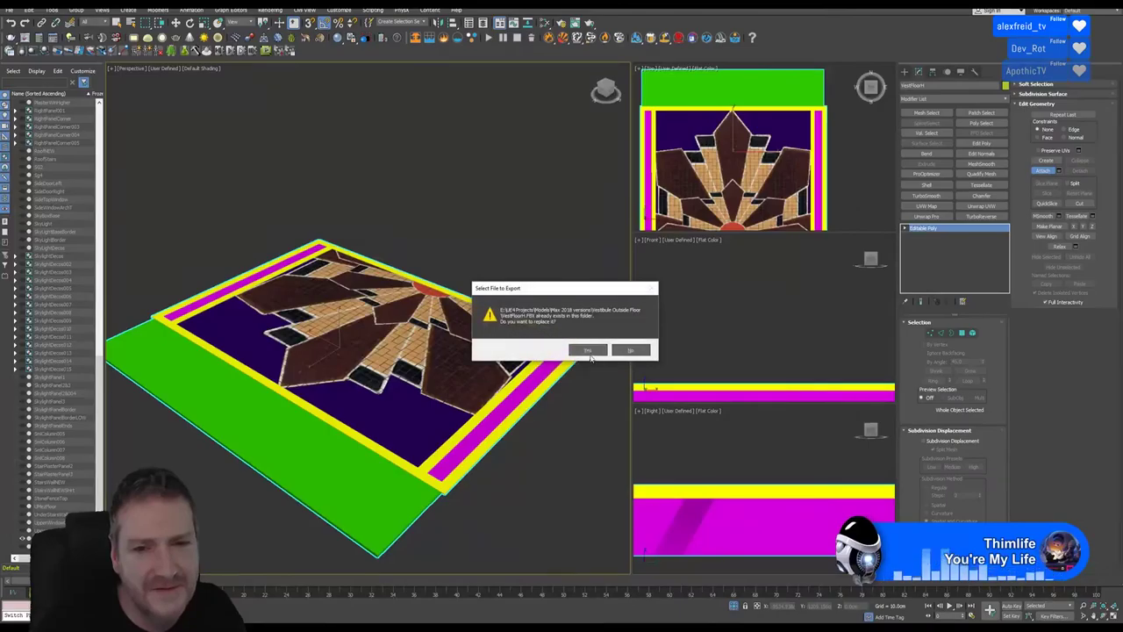
left_click(587, 350)
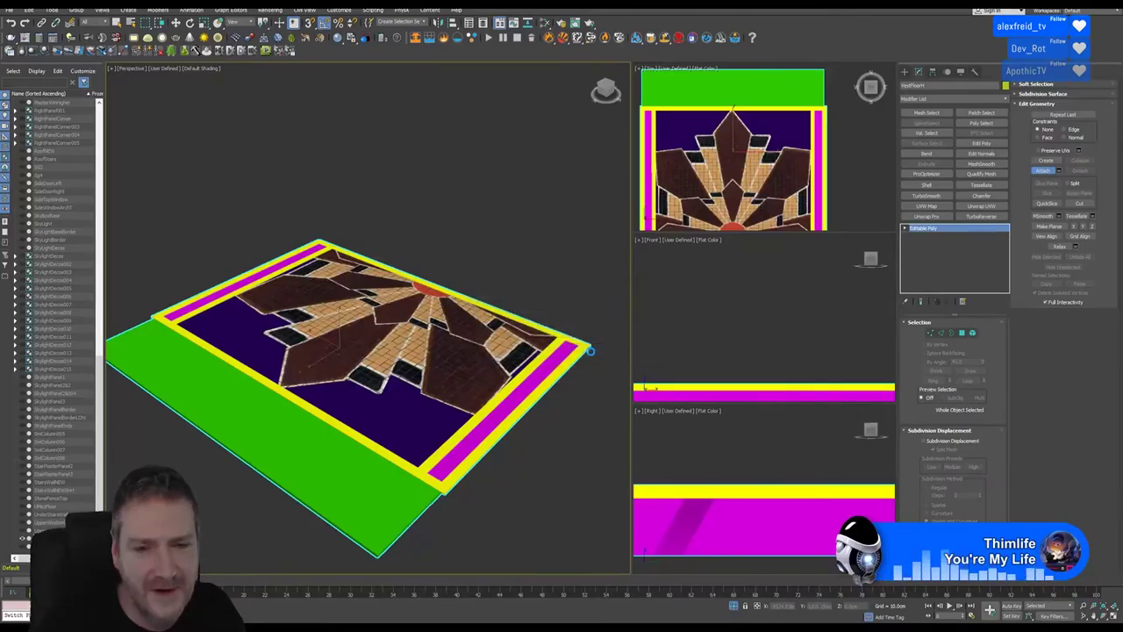
left_click(611, 394)
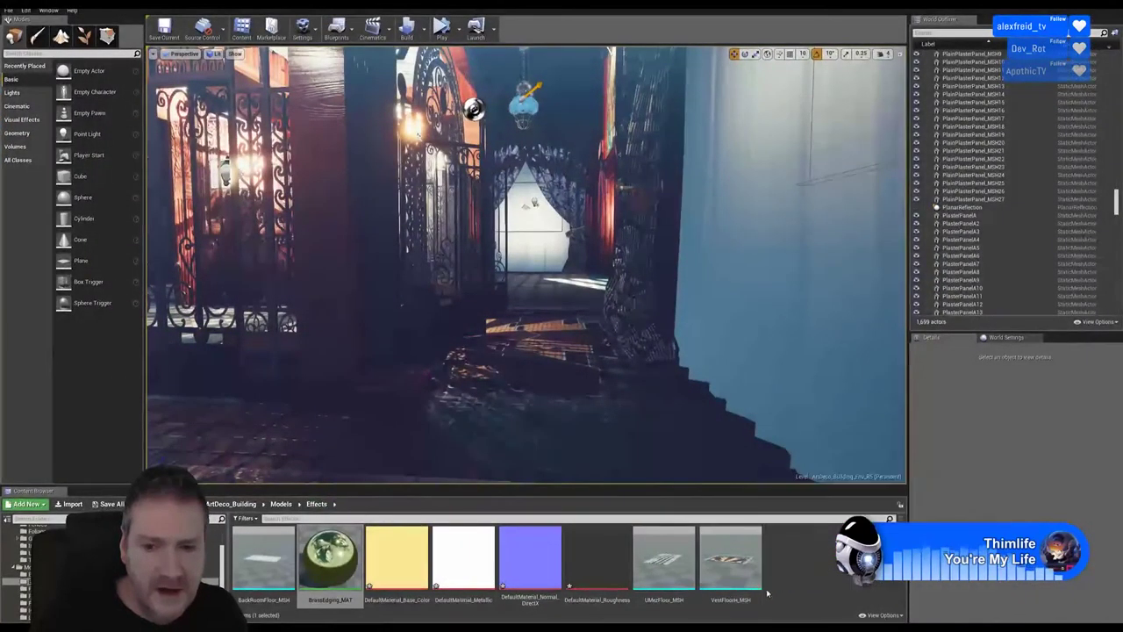
Step: In Unreal Editor, reimport the VestFloorH_MSH mesh and assign BrassEdging_MAT to its Element 4 material slot
right_click(733, 555)
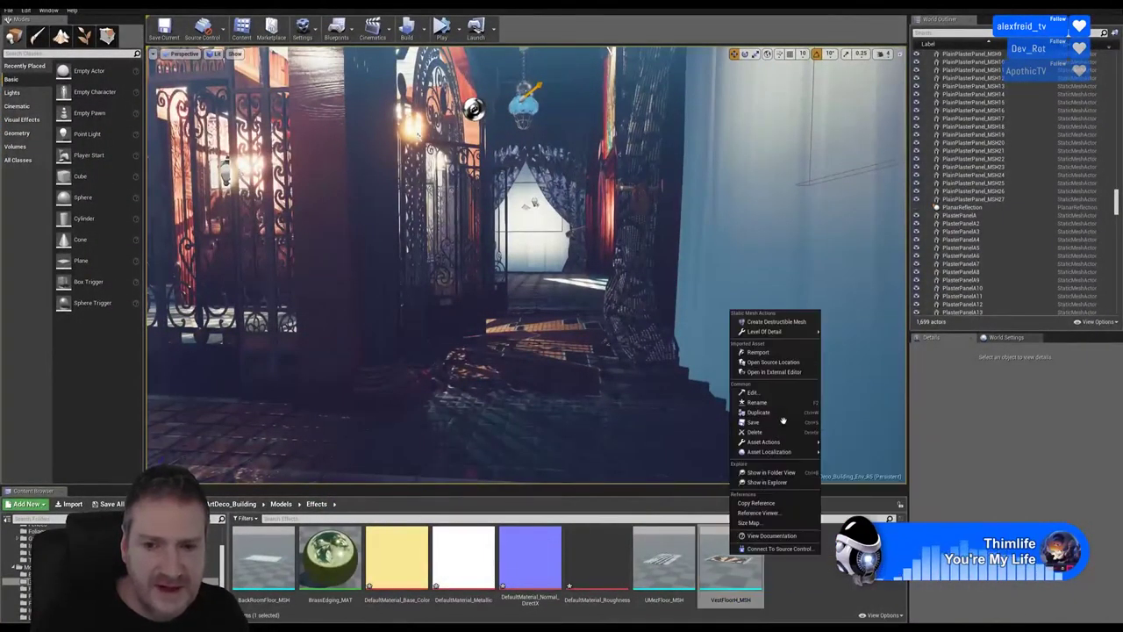
left_click(759, 352)
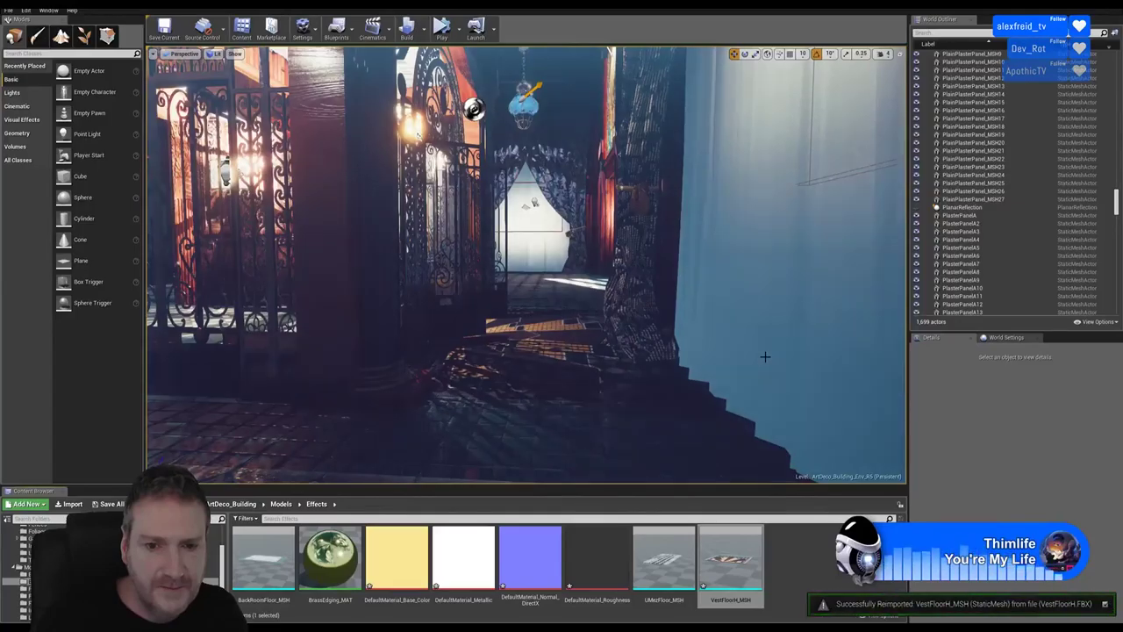
double_click(727, 552)
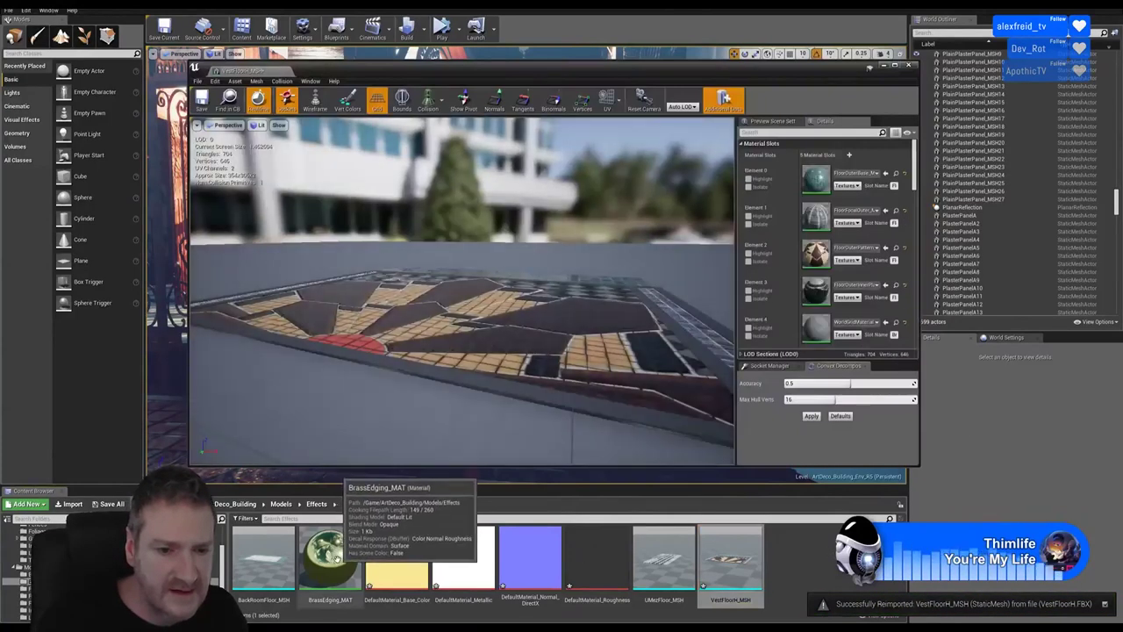
left_click_drag(336, 557, 815, 331)
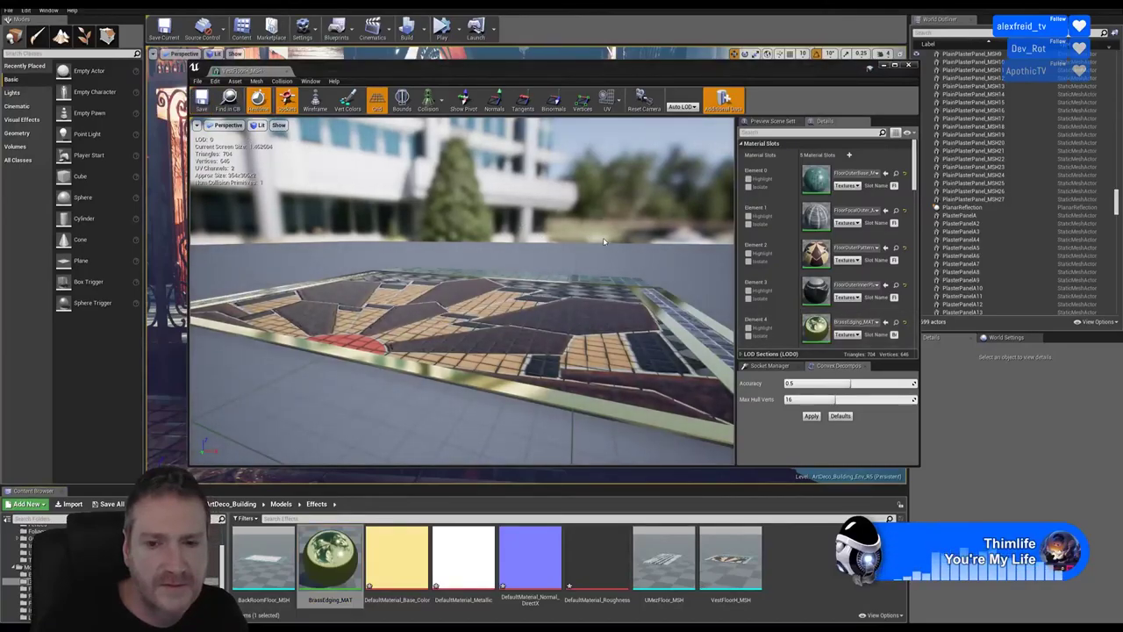
Step: Close the floor mesh editor and inspect the trimmed vestibule floor and its neighbouring floors in the level
left_click(910, 65)
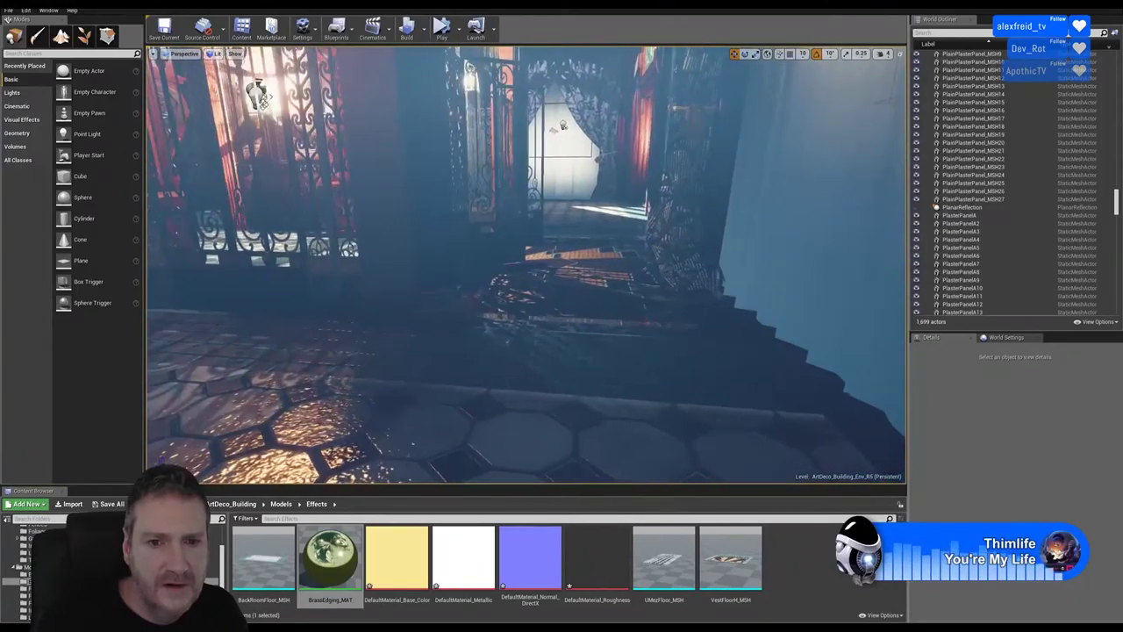
right_click_drag(527, 264, 592, 303)
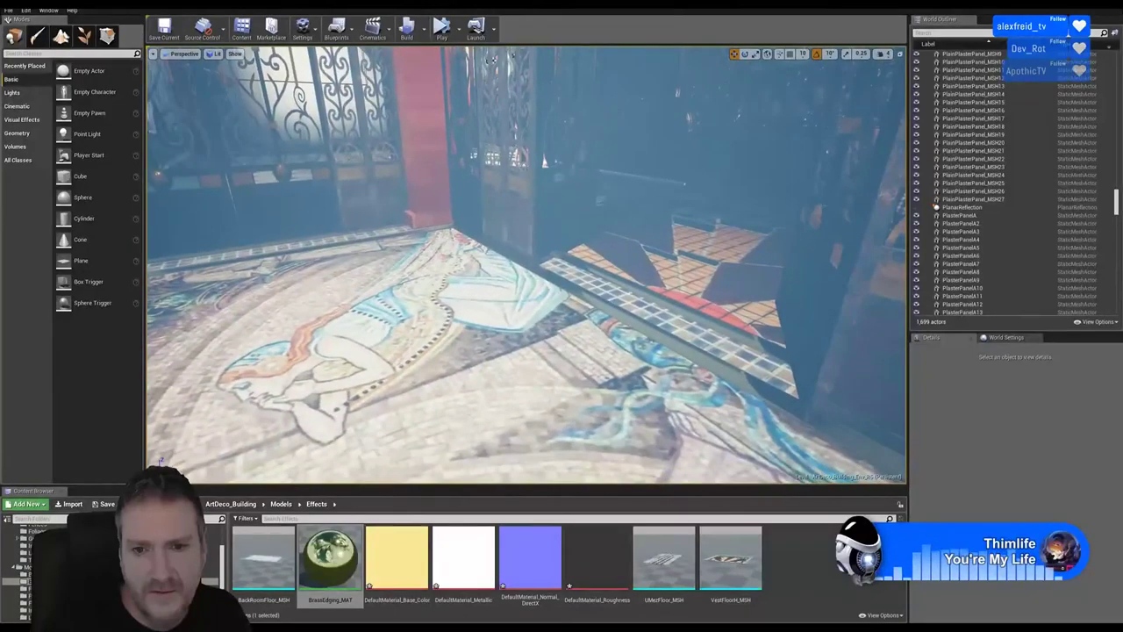
right_click_drag(588, 263, 329, 286)
right_click_drag(527, 274, 517, 271)
right_click_drag(794, 218, 717, 228)
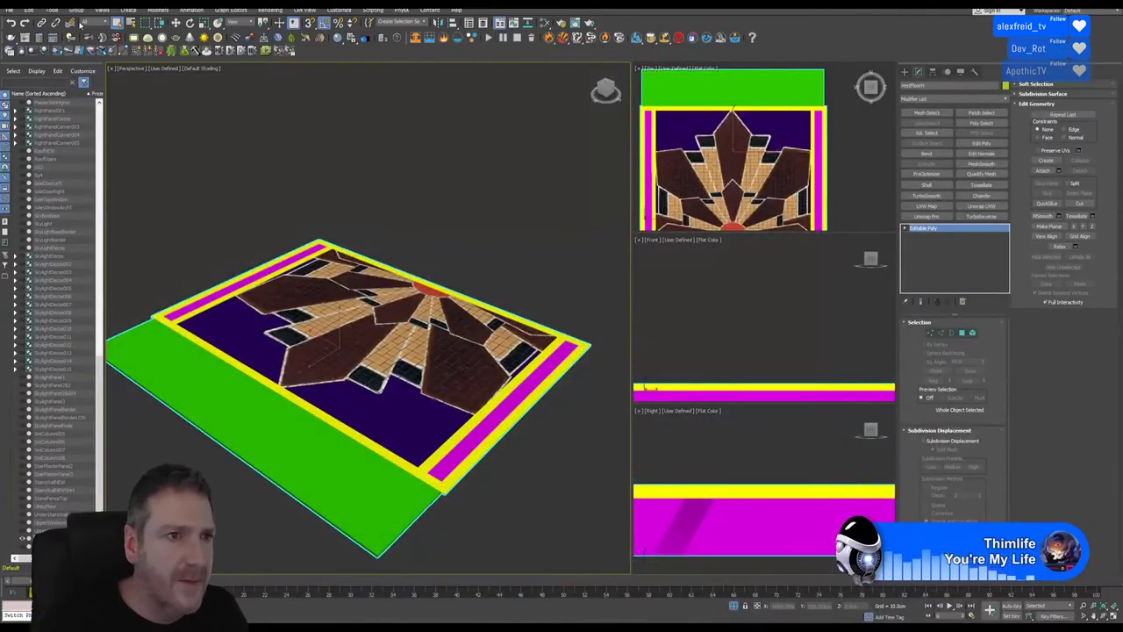
Step: Switch to 3ds Max, end the isolation of the vestibule floor and select the BackRoomFloor mesh
left_click(53, 9)
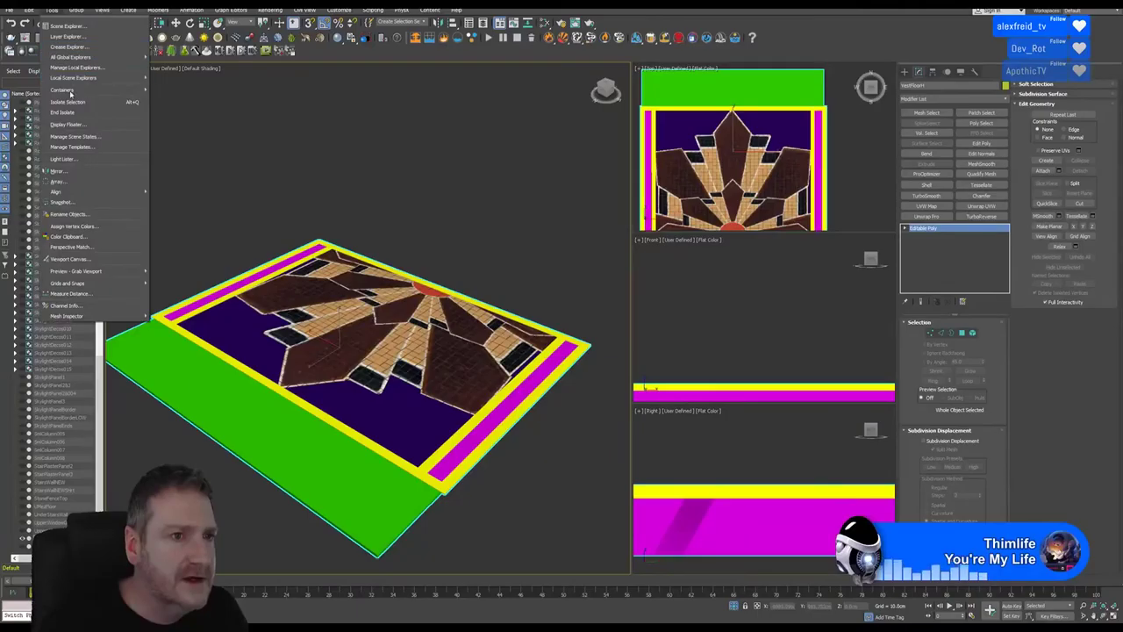
left_click(77, 114)
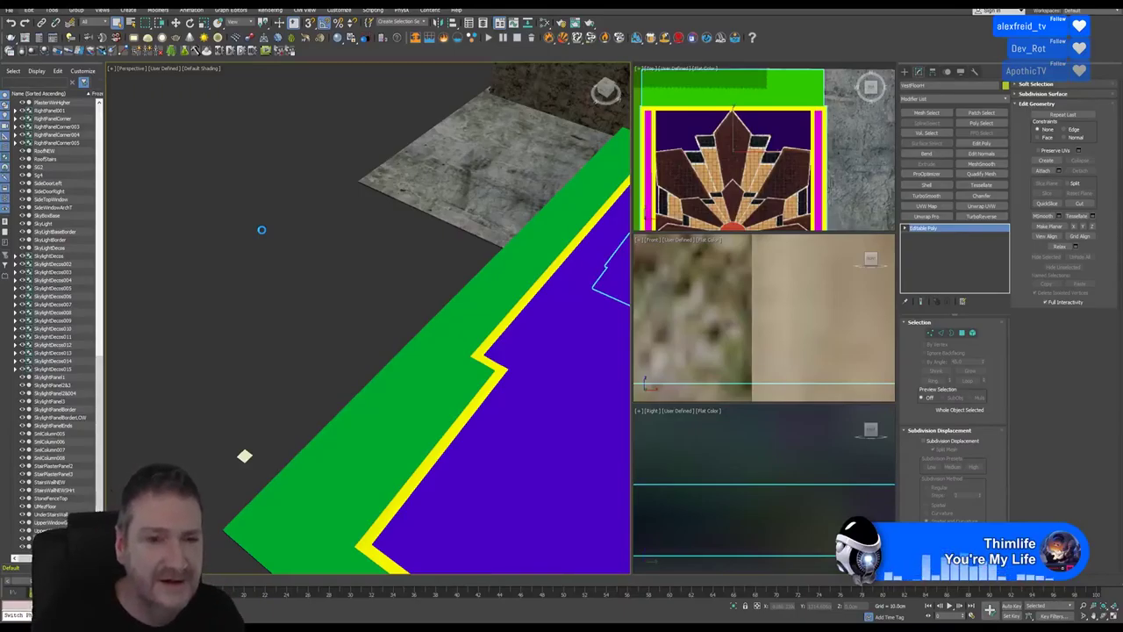
scroll(262, 229, "down", 8)
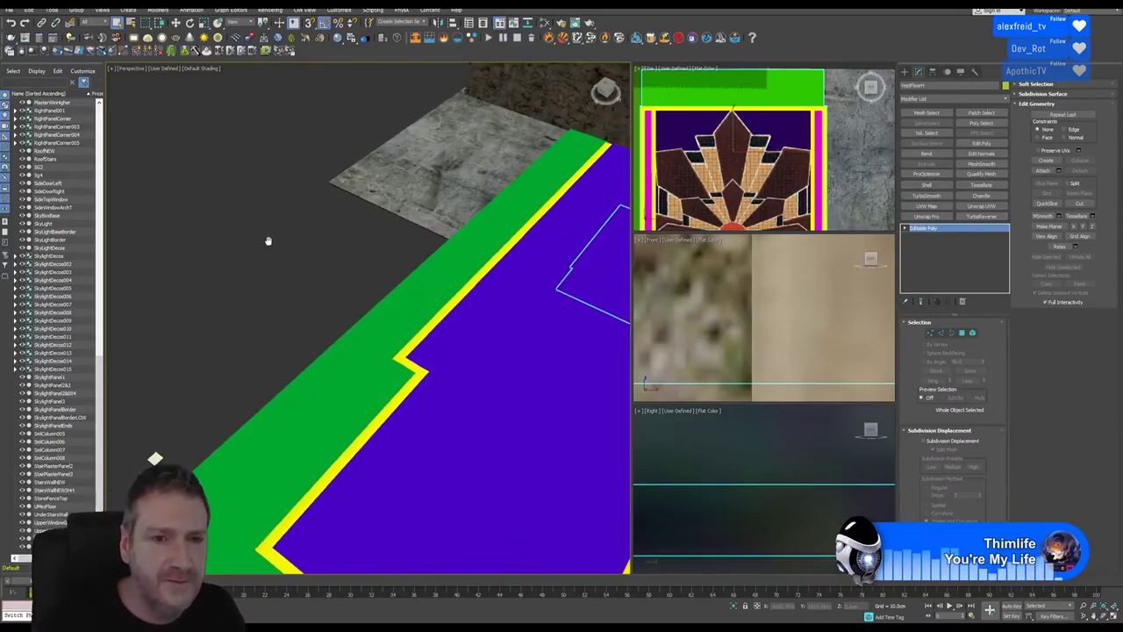
middle_click_drag(256, 275, 310, 350, "alt")
scroll(323, 338, "down", 2)
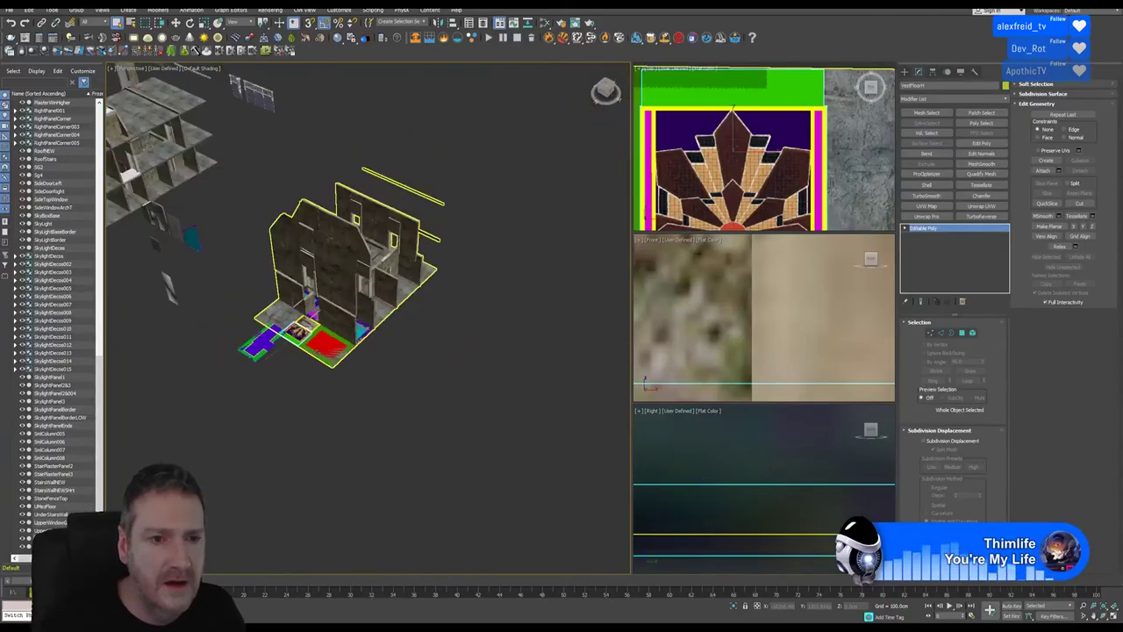
scroll(322, 339, "up", 3)
scroll(321, 344, "down", 5)
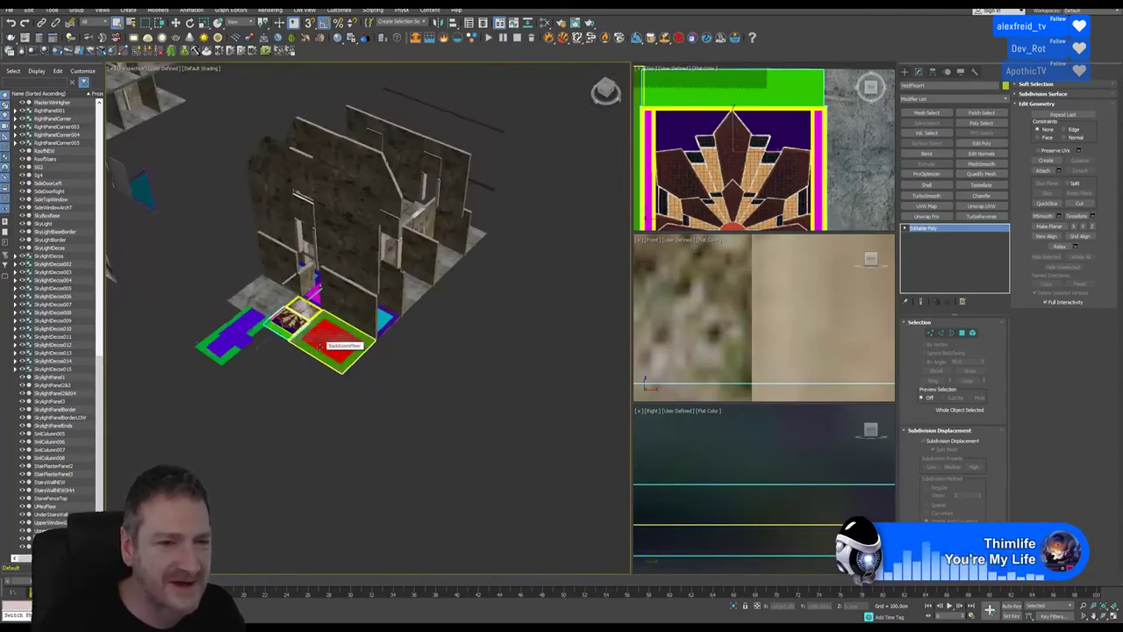
scroll(321, 344, "up", 3)
scroll(324, 347, "down", 3)
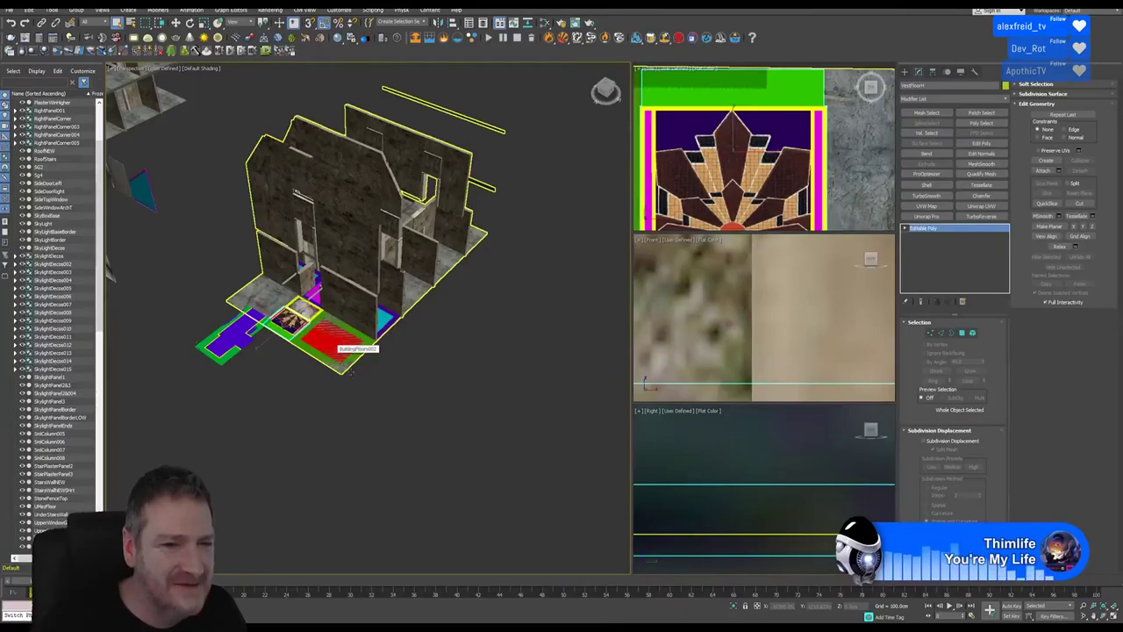
left_click(351, 371)
scroll(351, 373, "up", 6)
scroll(301, 354, "down", 3)
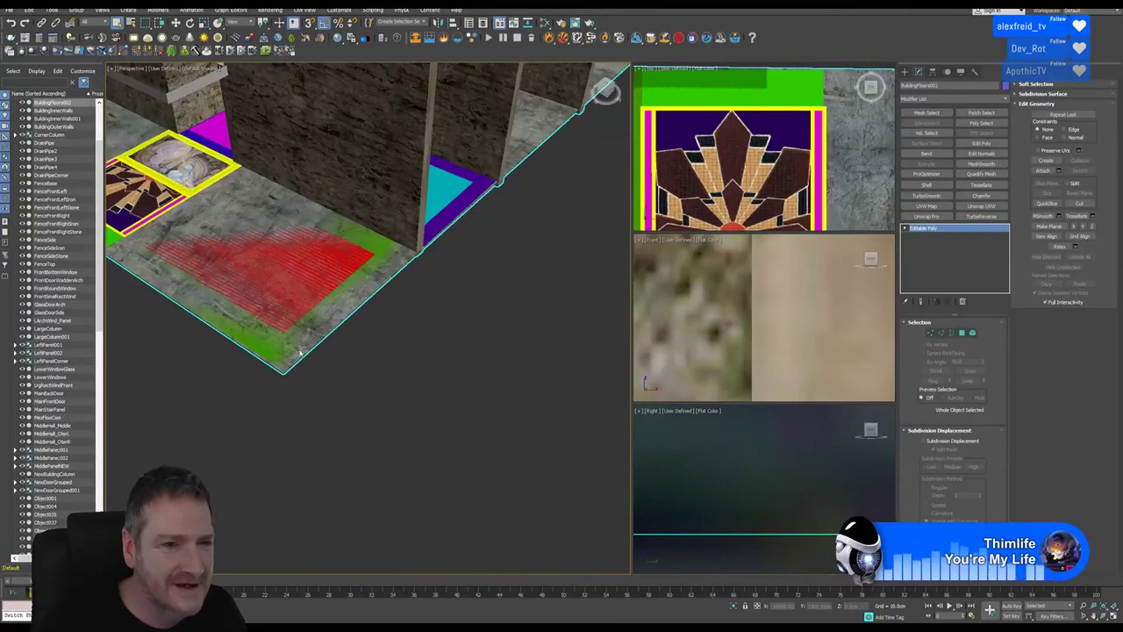
left_click(313, 333)
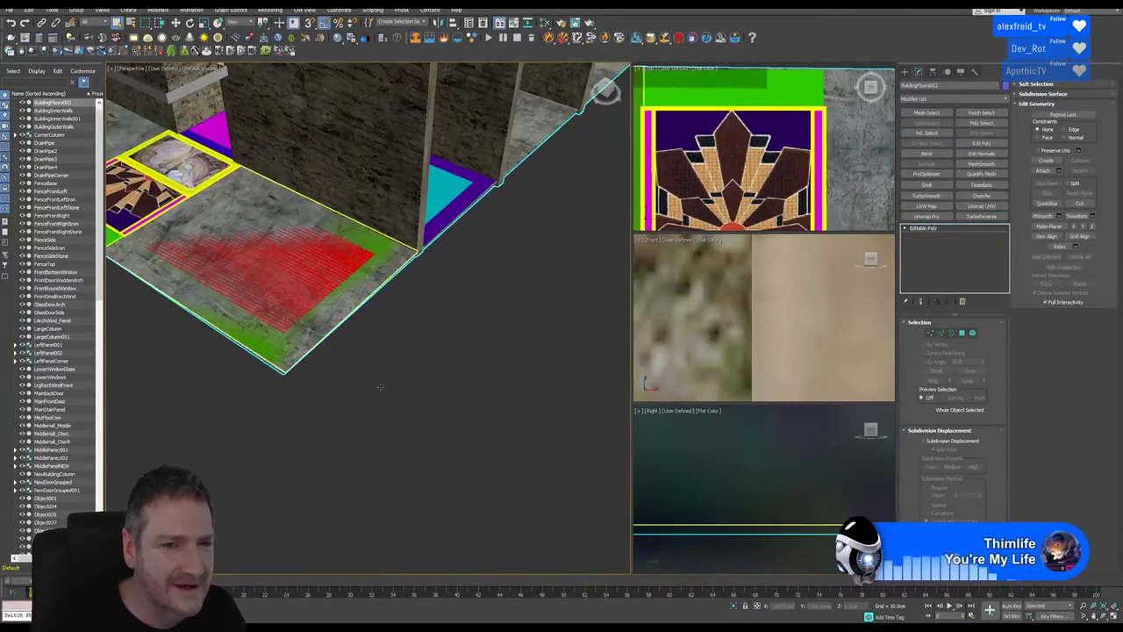
middle_click_drag(376, 381, 417, 415)
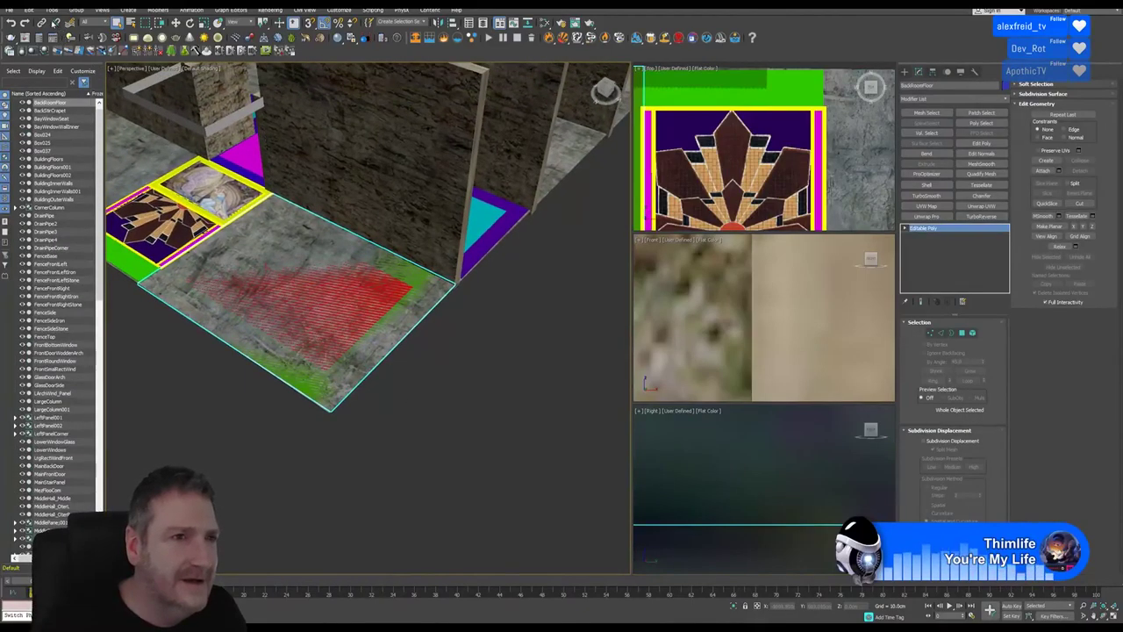
middle_click_drag(355, 442, 421, 454)
Step: Add the small box Box037 beside the entrance floor to the selection and isolate it with BackRoomFloor
scroll(421, 454, "down", 6)
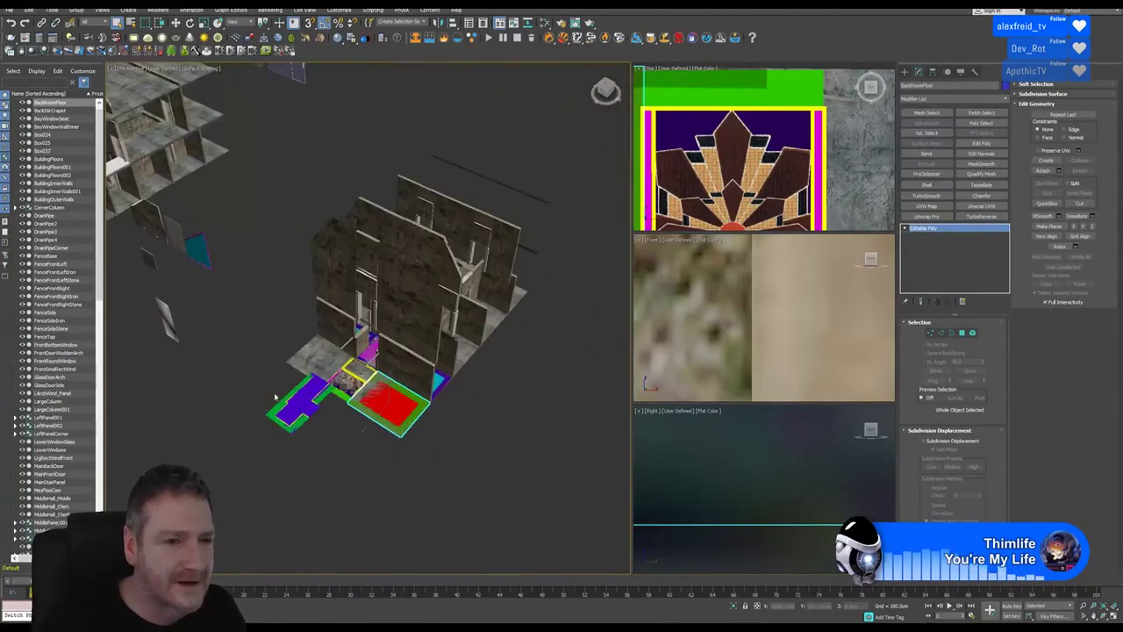
scroll(274, 397, "up", 5)
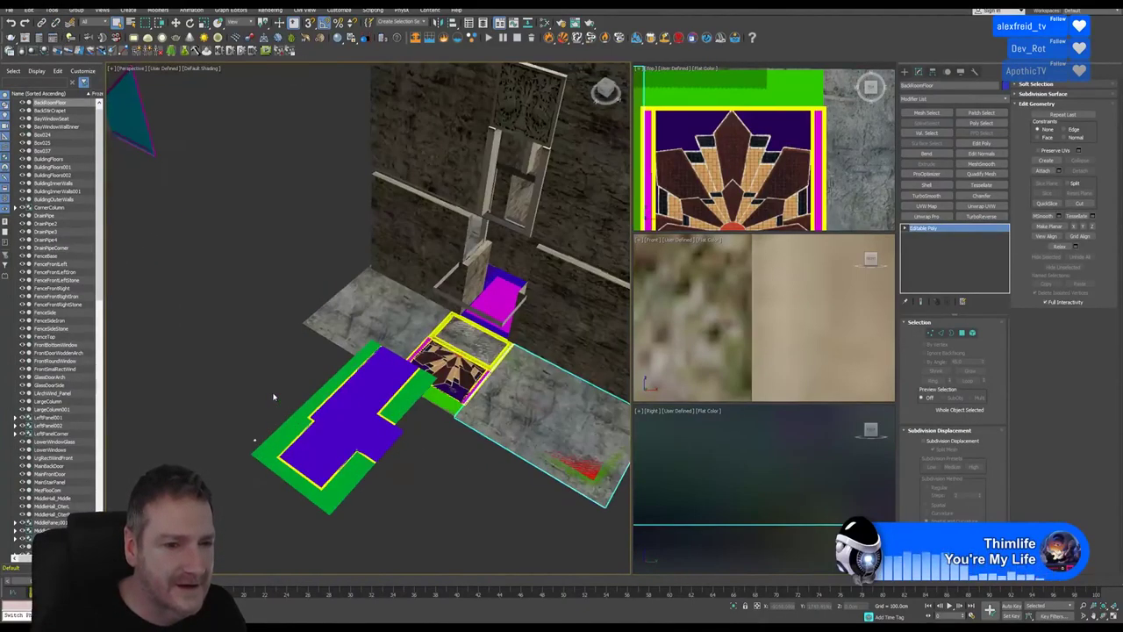
left_click(255, 440)
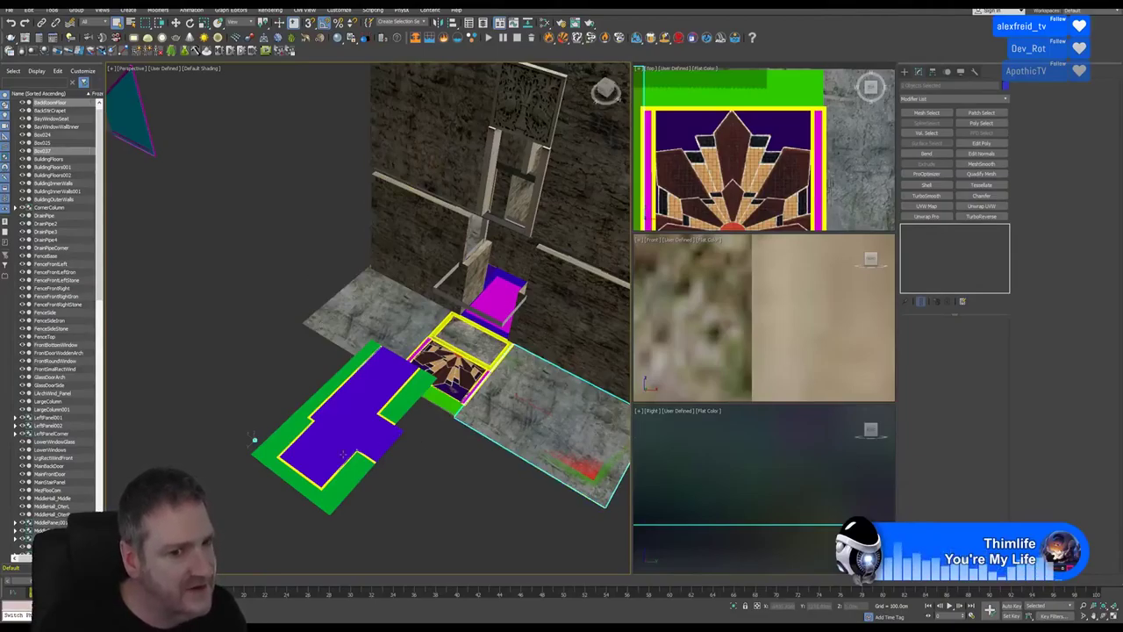
left_click(53, 11)
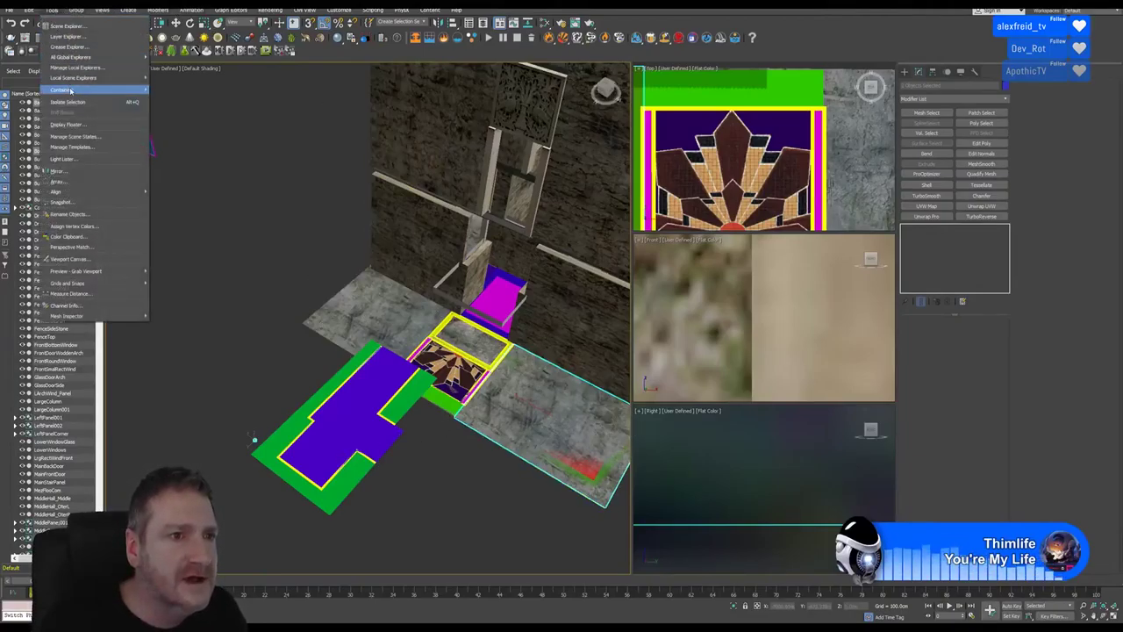
left_click(69, 102)
Step: Select only the small box and clone it, moving the copy away from the original
left_click(226, 322)
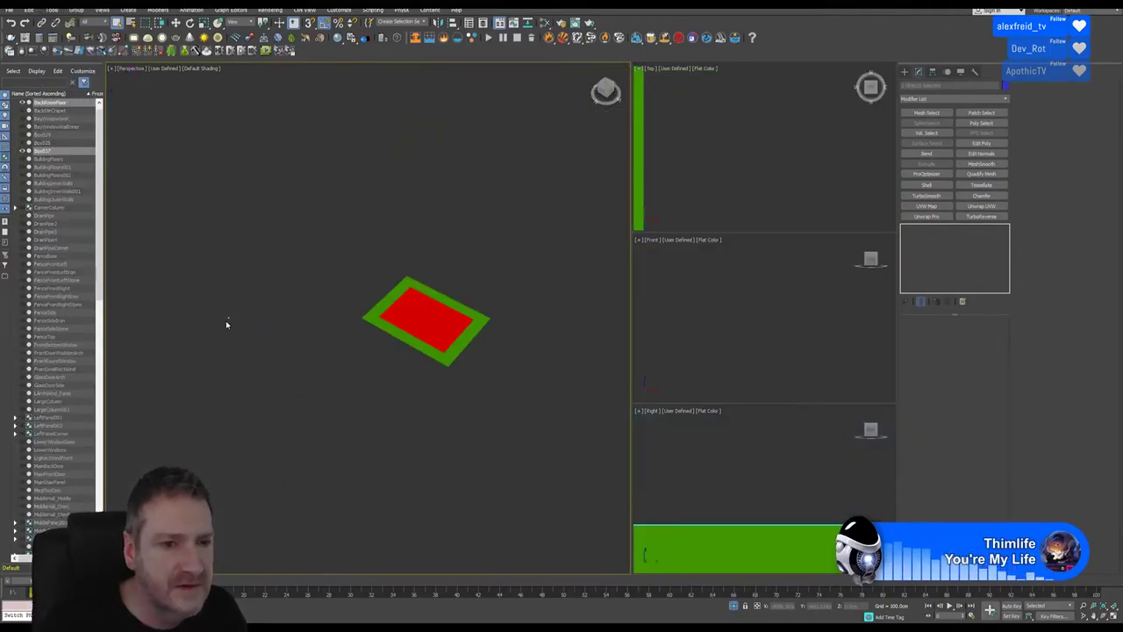
left_click_drag(181, 286, 257, 359)
left_click(176, 23)
left_click_drag(205, 301, 292, 358, "shift")
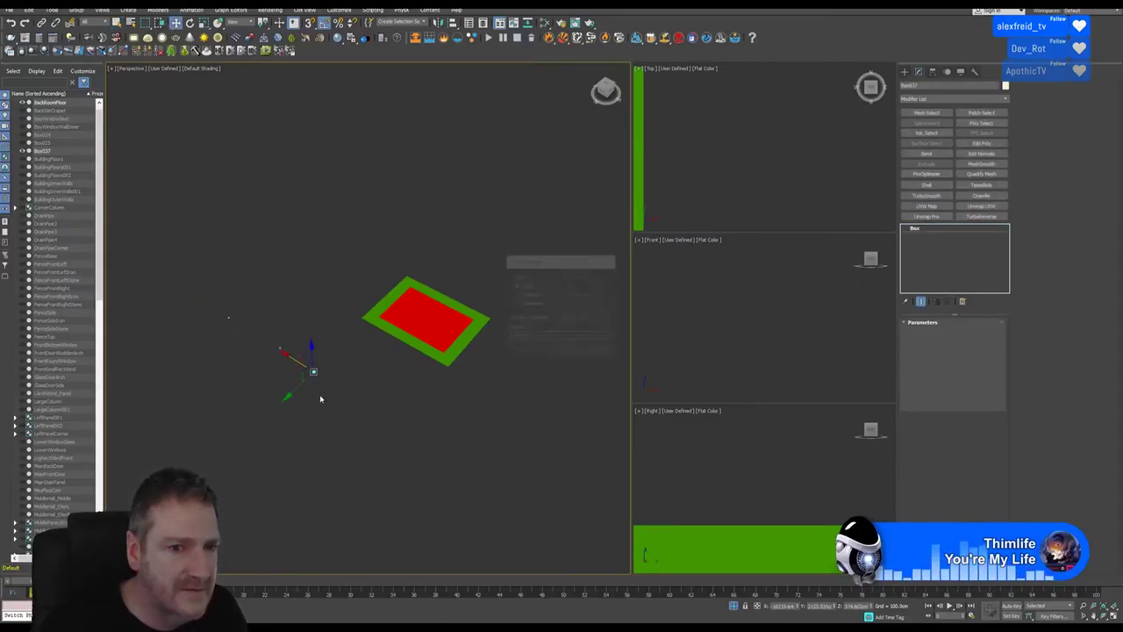
left_click(562, 352)
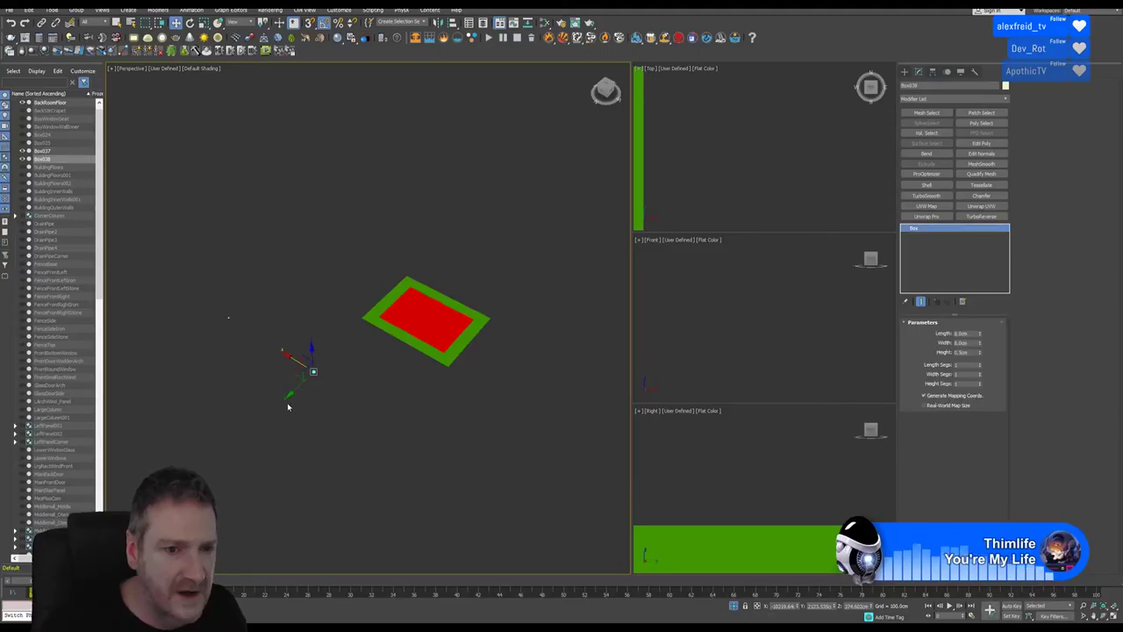
Step: Move the cloned box over the back room floor, onto the far edge of the red inner area
left_click_drag(290, 395, 375, 356)
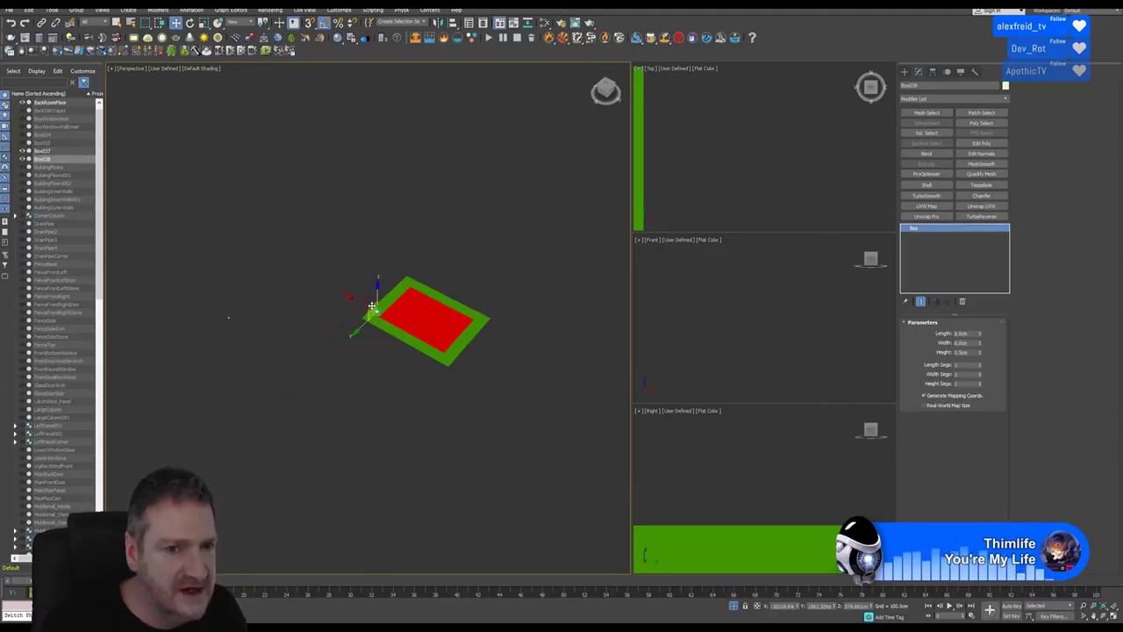
scroll(762, 146, "down", 5)
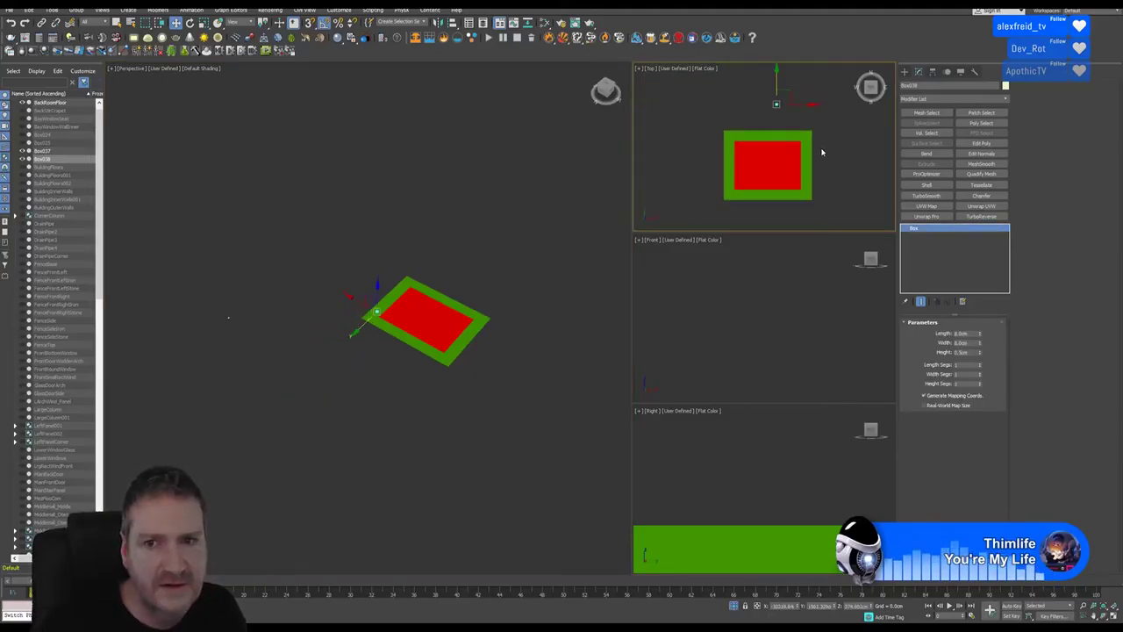
left_click_drag(779, 85, 786, 114)
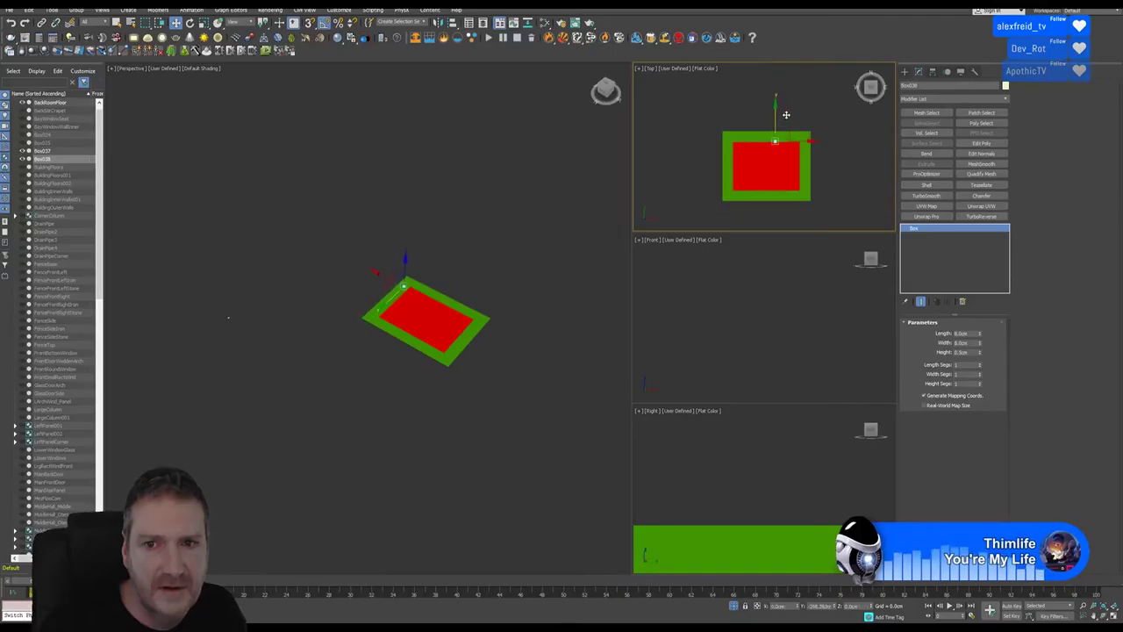
Step: Lower the cloned box in the front view until it rests on the surface of the back room floor
right_click(766, 353)
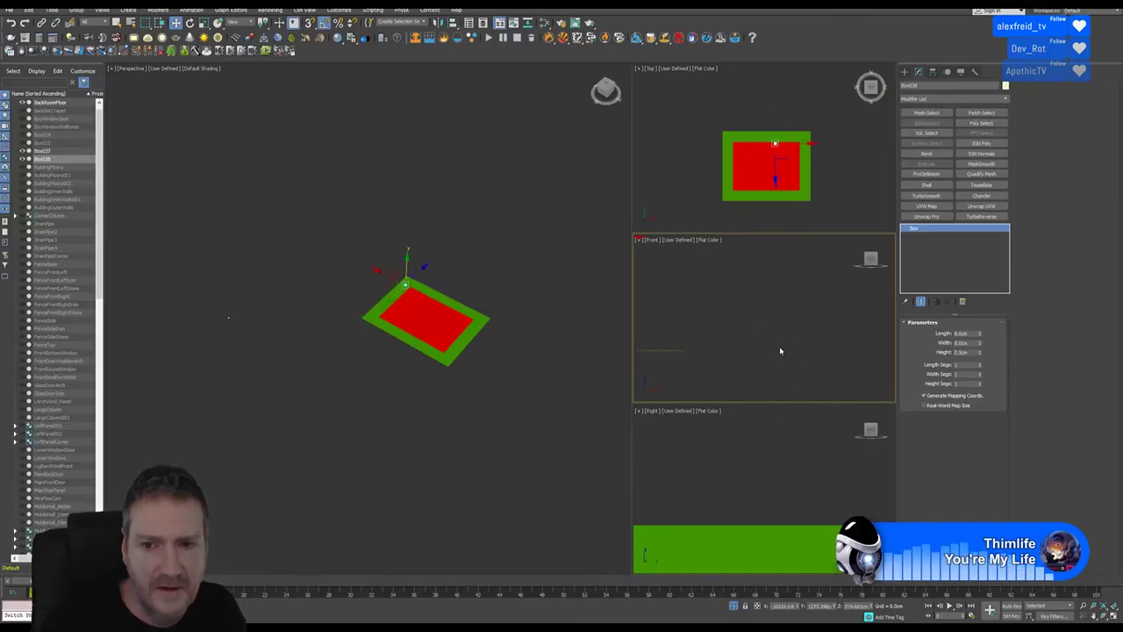
scroll(780, 351, "down", 3)
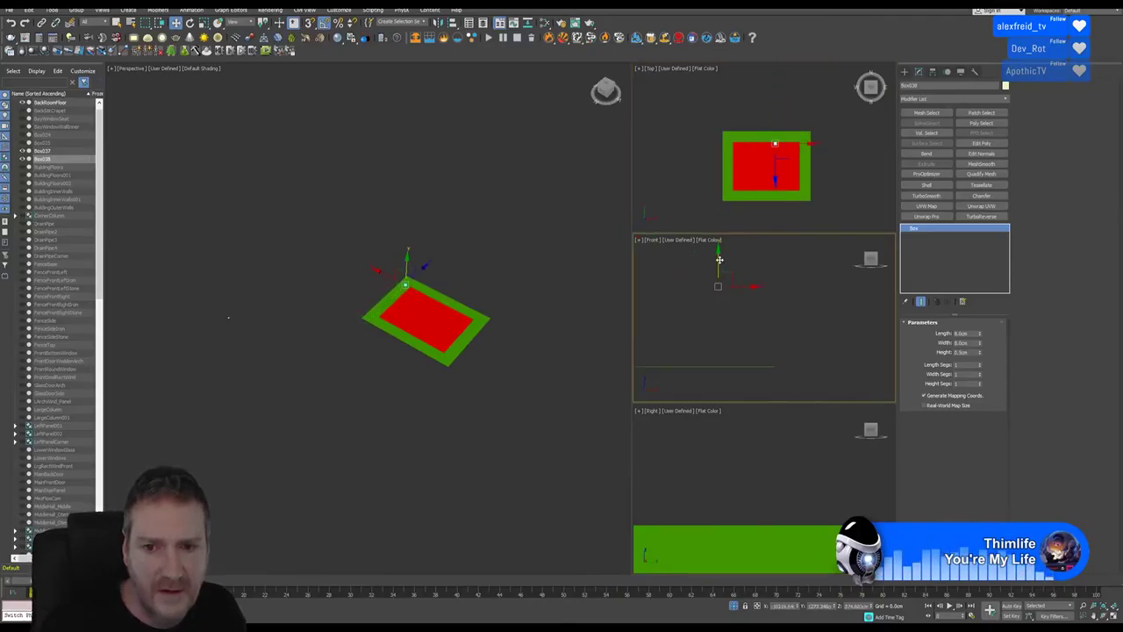
left_click_drag(719, 256, 732, 337)
scroll(729, 348, "up", 3)
scroll(707, 382, "up", 7)
left_click_drag(745, 299, 744, 340)
scroll(743, 361, "up", 3)
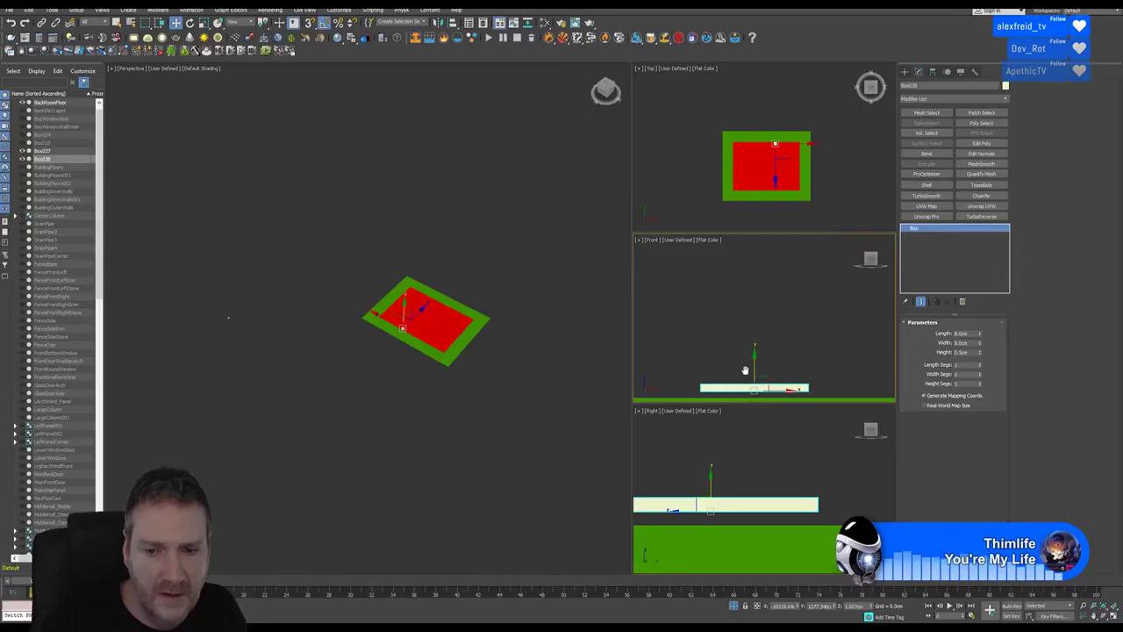
middle_click_drag(745, 371, 741, 329)
left_click_drag(749, 318, 748, 326)
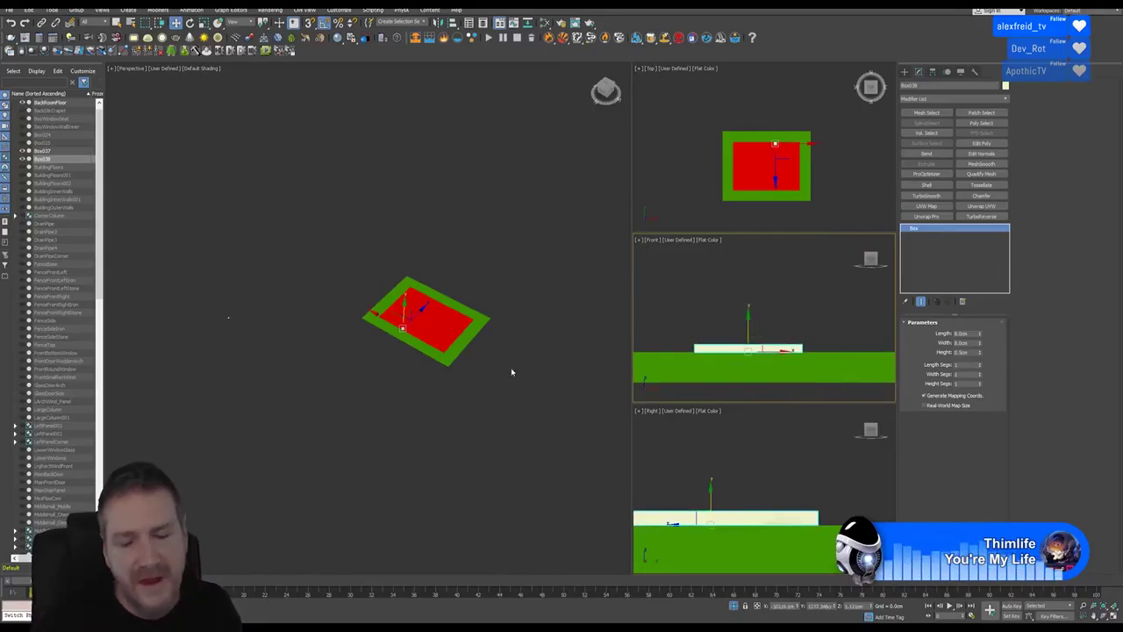
Step: Switch to Unreal Editor and examine the vestibule's brass edging and where it meets the adjoining floors
key("alt+Tab")
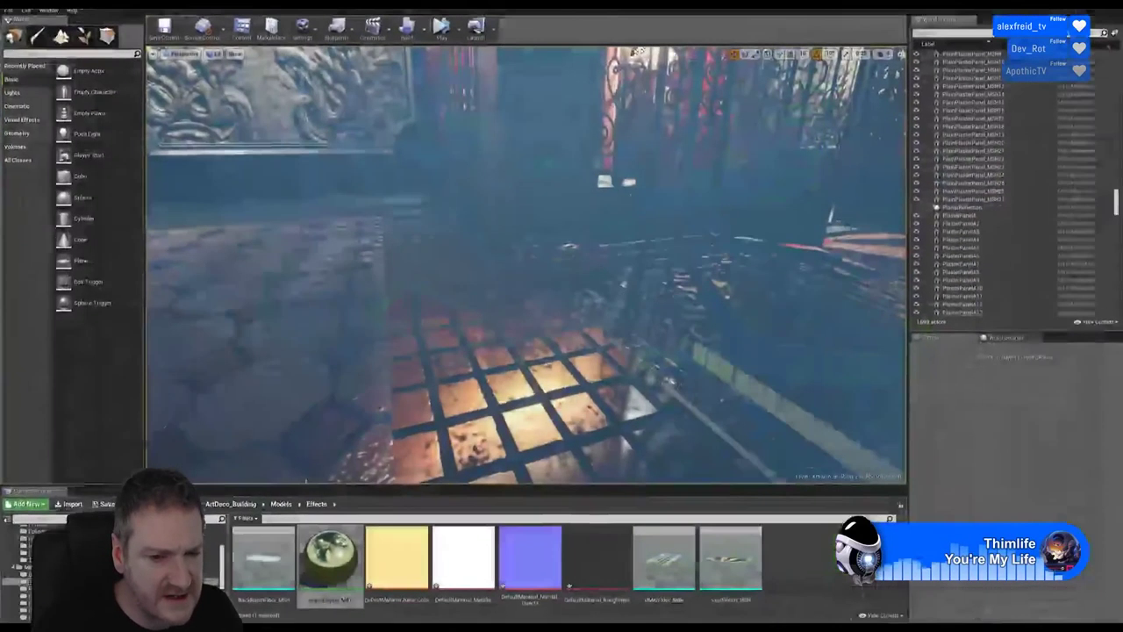
right_click_drag(526, 263, 623, 250)
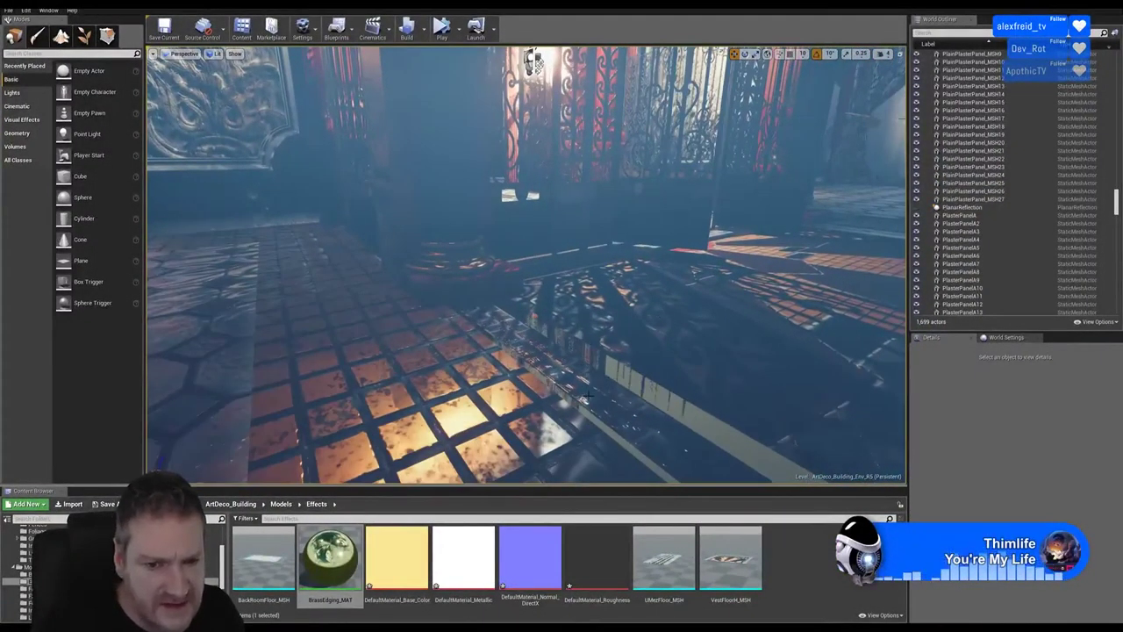
right_click_drag(533, 61, 890, 69)
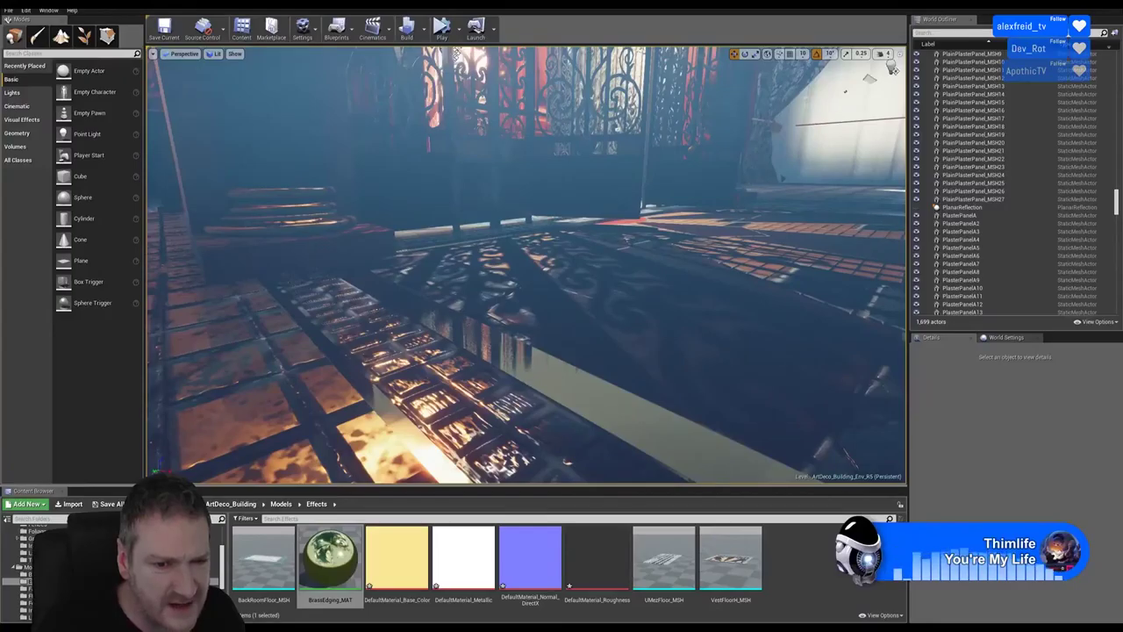
right_click_drag(893, 70, 454, 133)
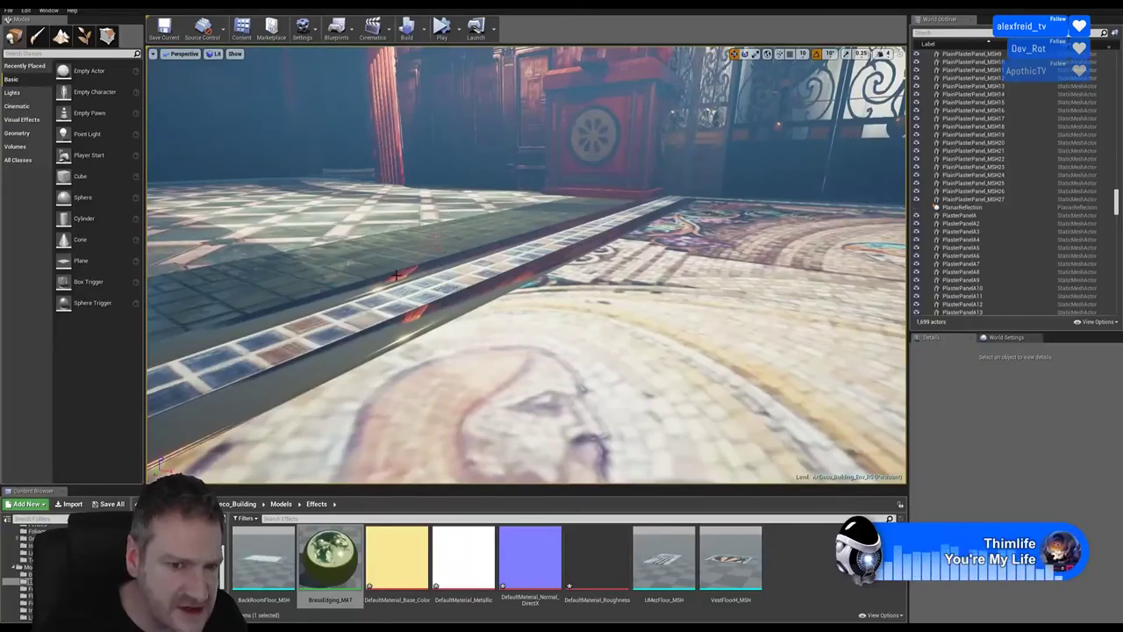
right_click_drag(394, 334, 341, 342)
right_click_drag(562, 351, 535, 350)
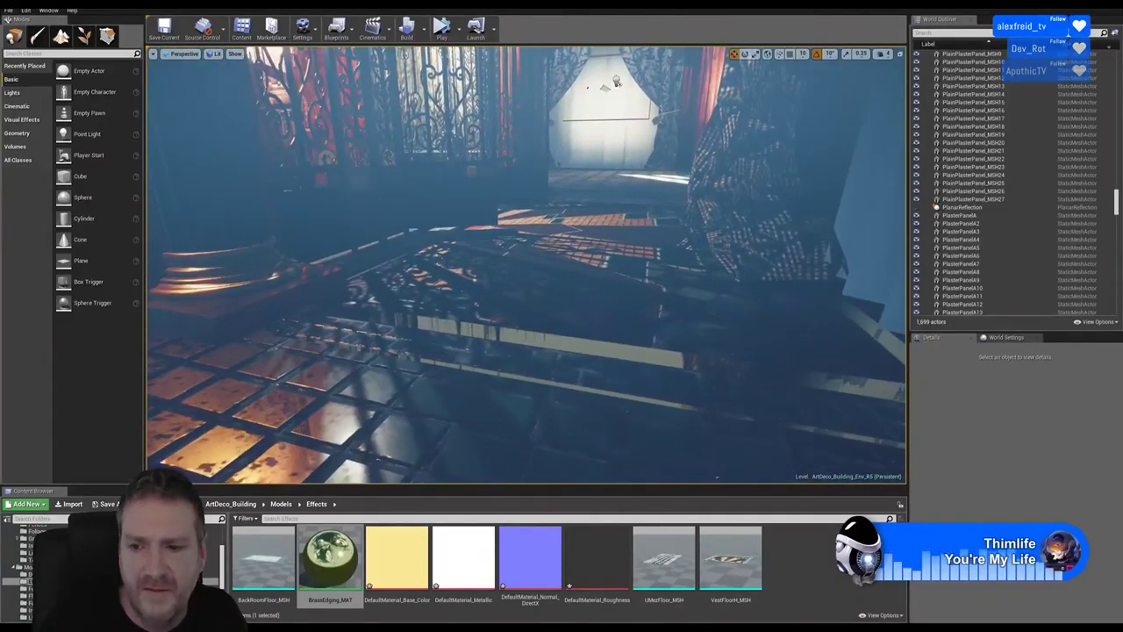
Step: Return to 3ds Max, maximize the top view and move the cloned box to the red area's upper-right corner
key("alt+Tab")
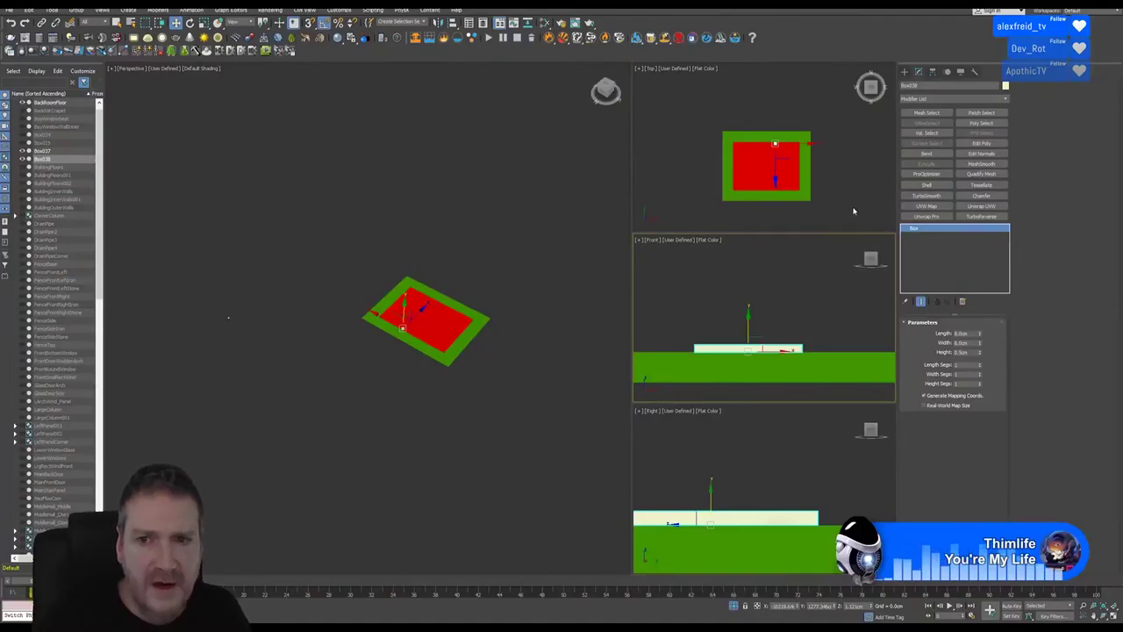
right_click(853, 210)
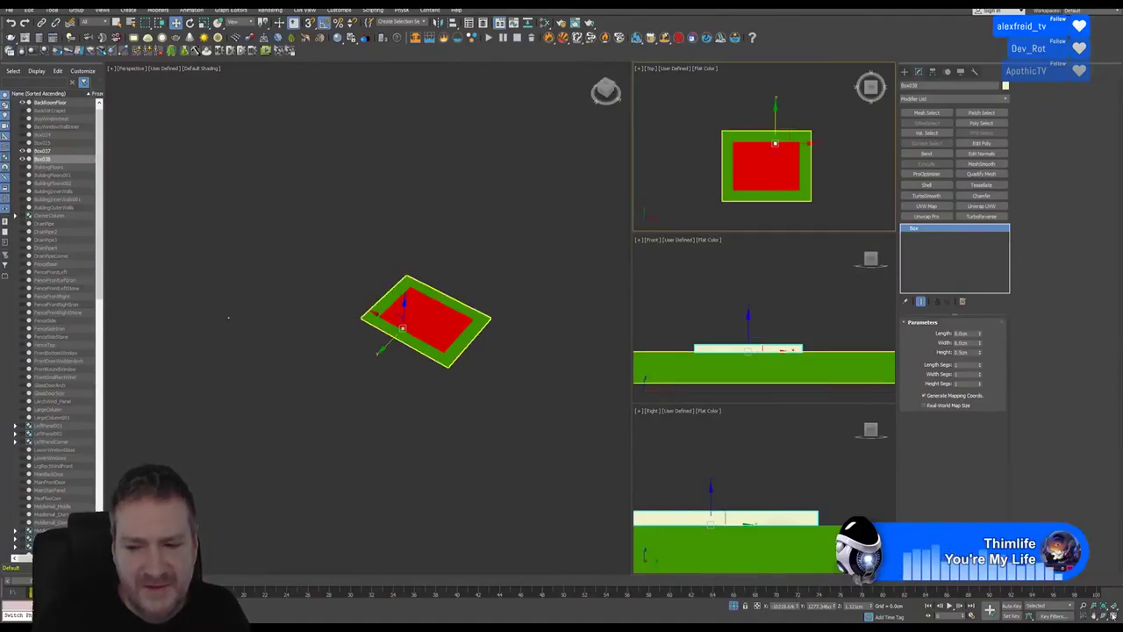
left_click(1113, 615)
scroll(489, 351, "up", 6)
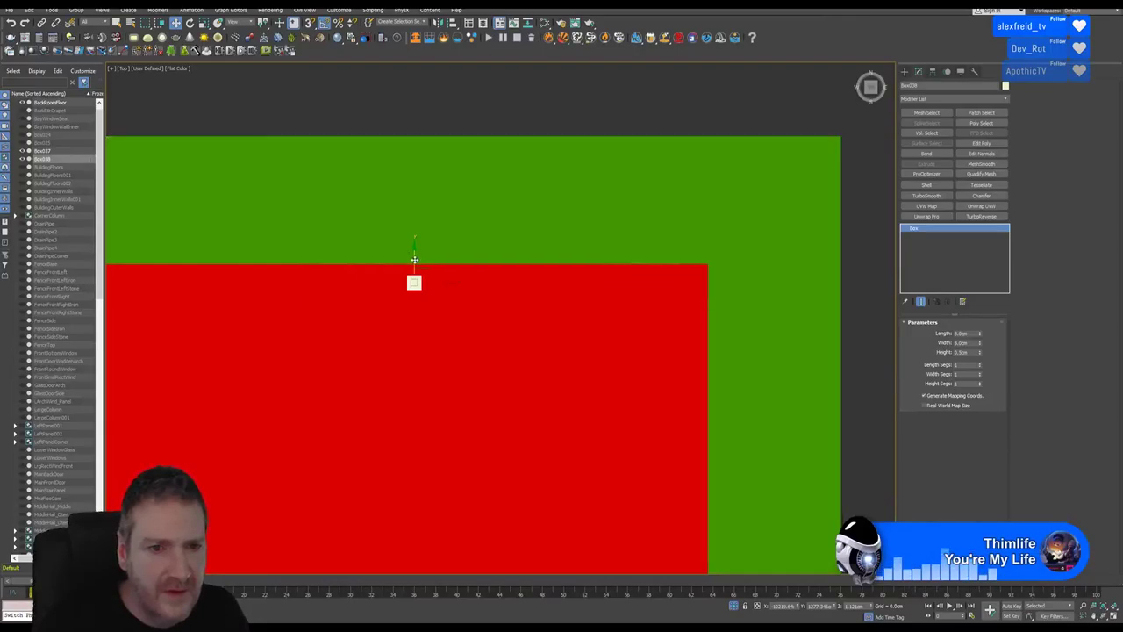
left_click_drag(414, 258, 727, 289)
middle_click_drag(710, 378, 702, 356)
scroll(702, 356, "down", 3)
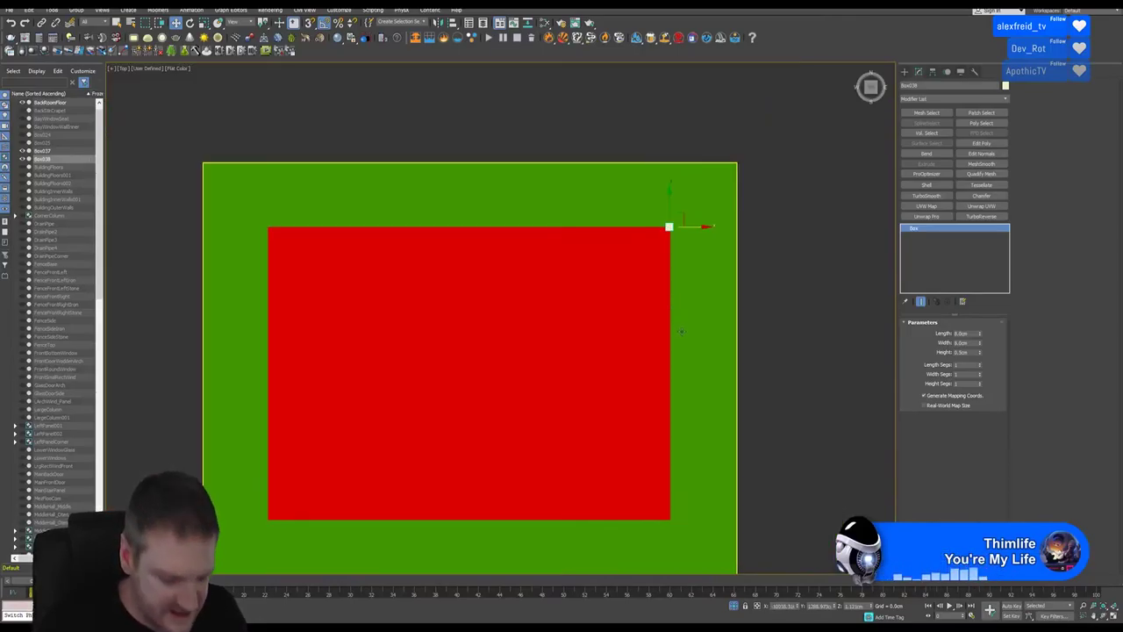
Step: Copy the corner box to the red area's lower-right corner, and copy both boxes onto the two left corners
left_click_drag(670, 198, 678, 492, "shift")
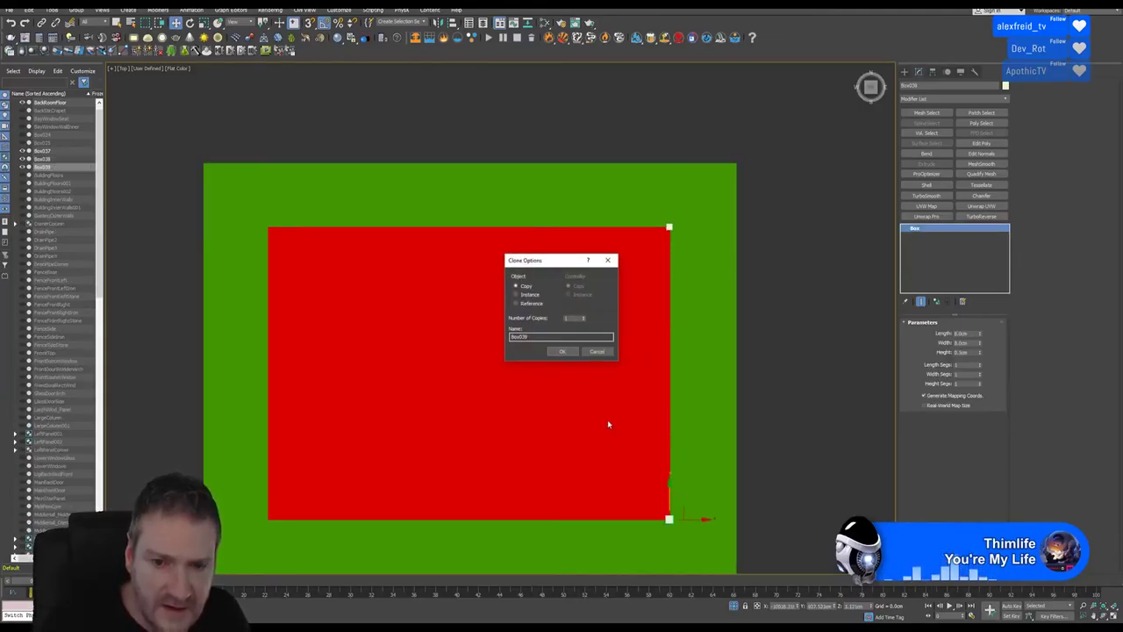
left_click(565, 352)
left_click(699, 397)
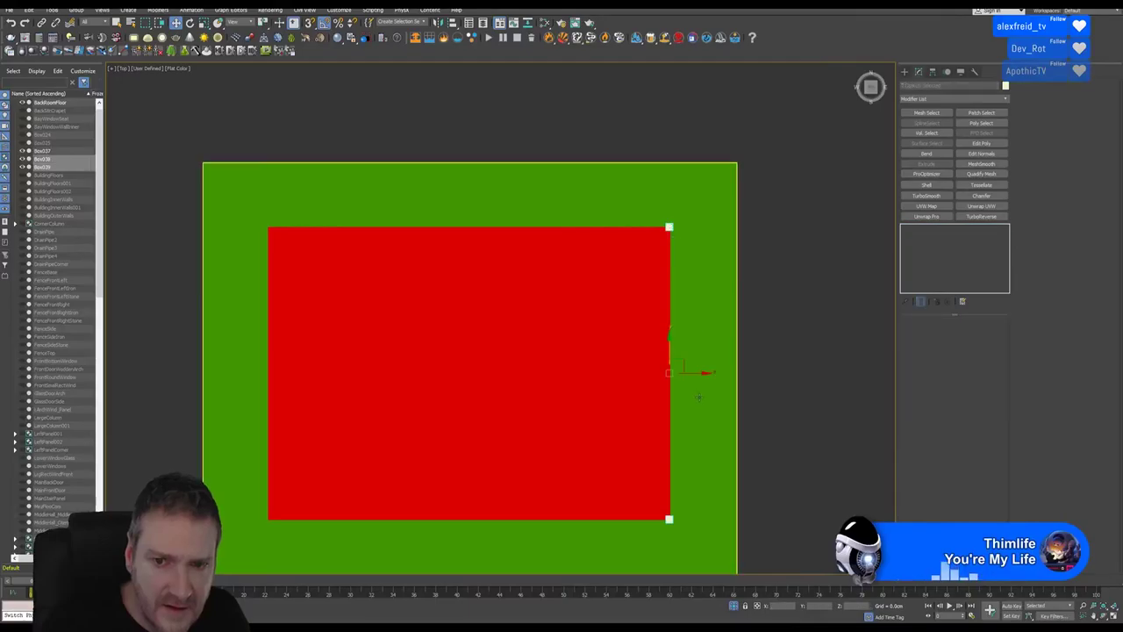
left_click_drag(694, 375, 290, 353, "shift")
left_click(564, 351)
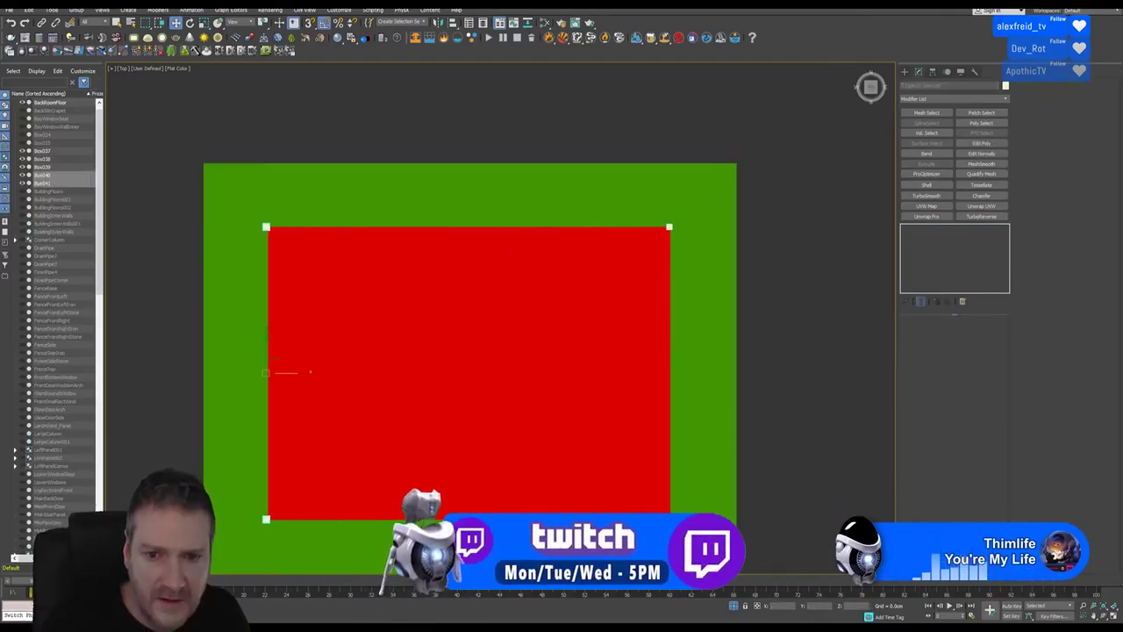
key("alt+w")
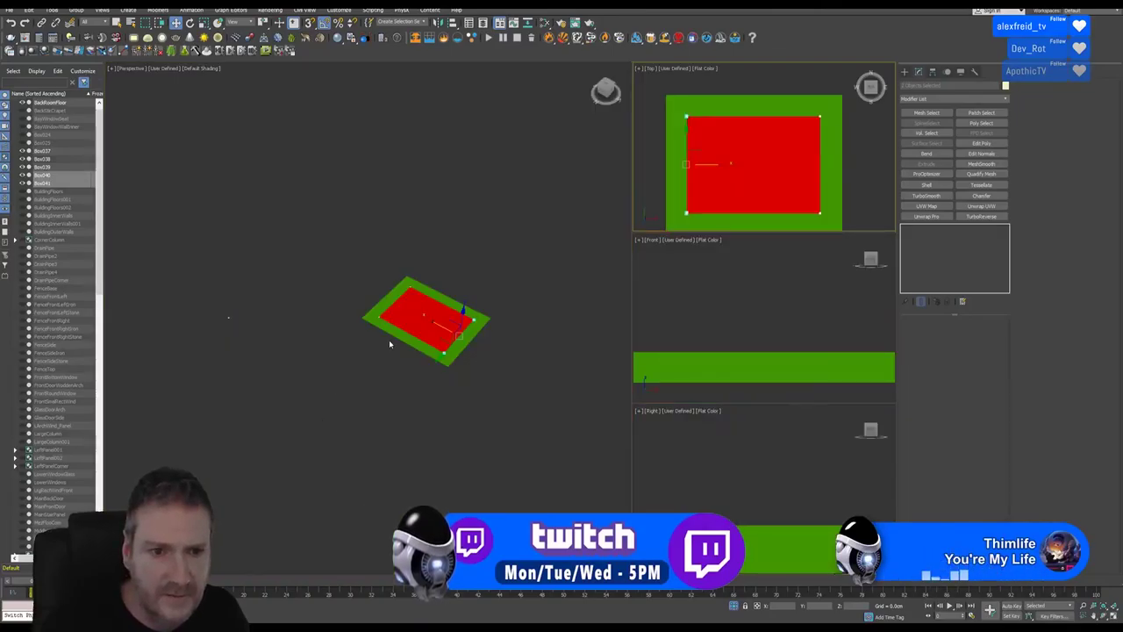
scroll(430, 263, "up", 10)
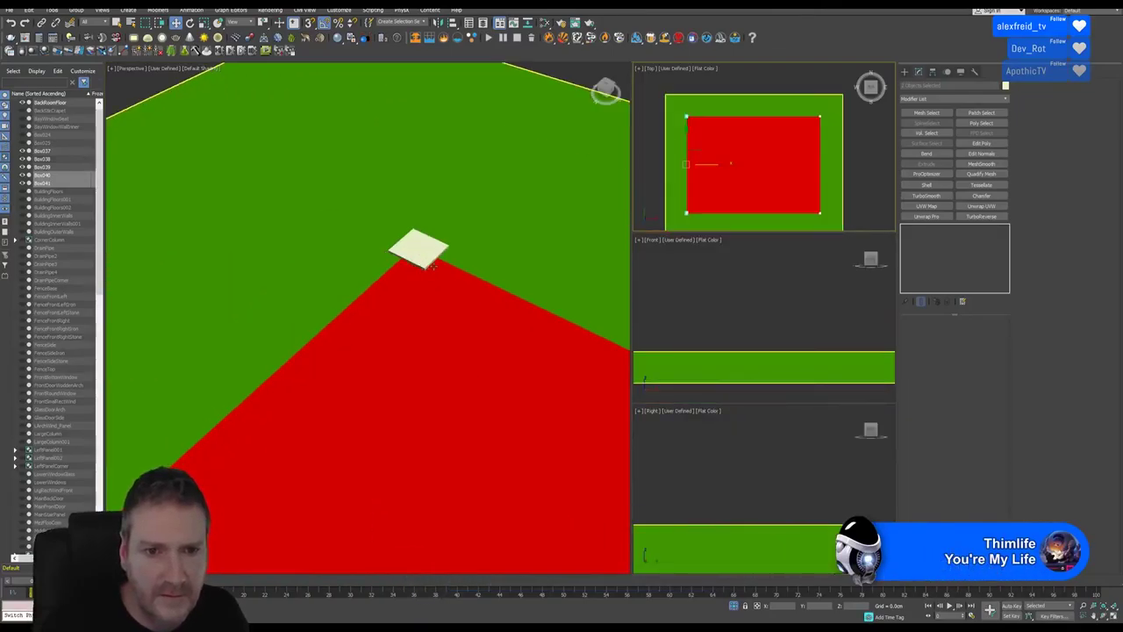
scroll(430, 263, "up", 3)
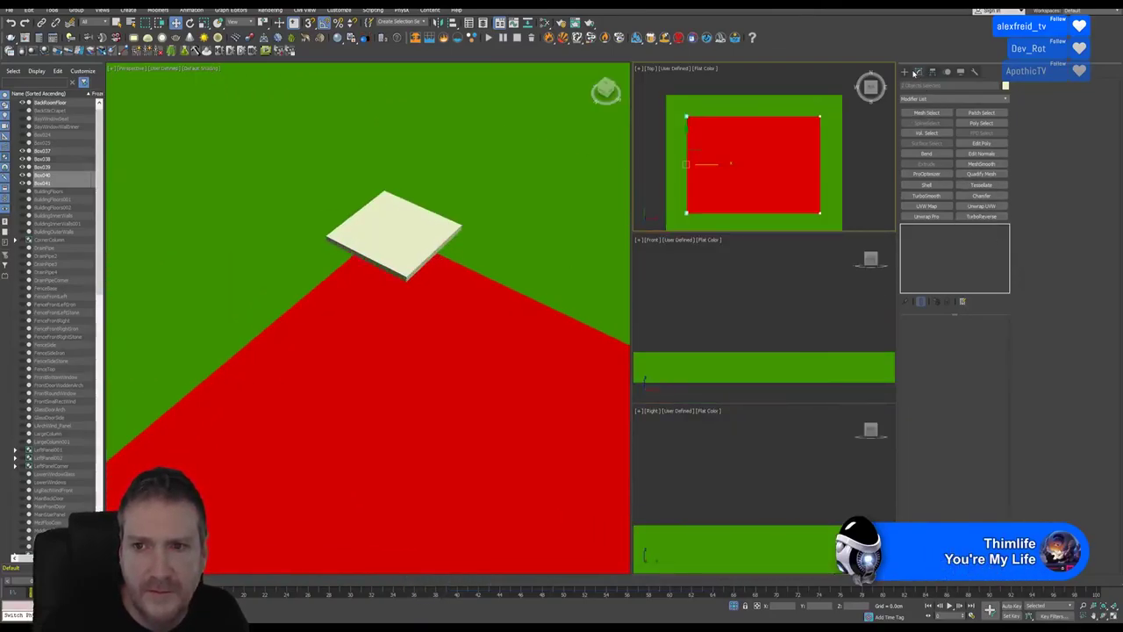
key("ctrl+d")
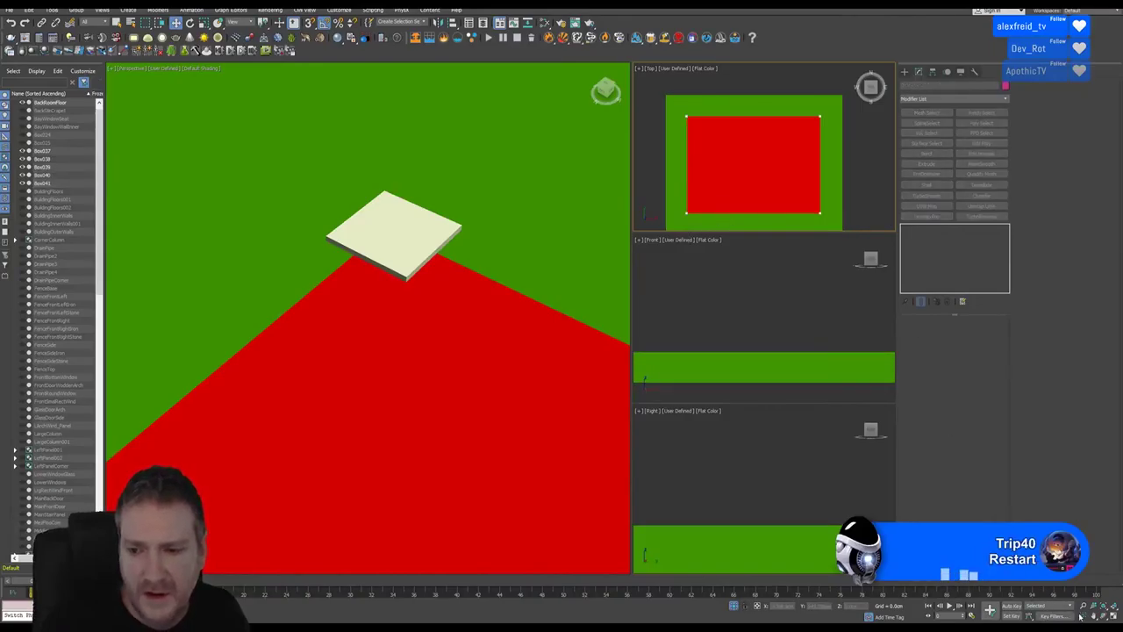
Step: Add an Edit Poly modifier to the upper-left corner box and attach the other three corner boxes to it
left_click(1113, 616)
left_click(266, 226)
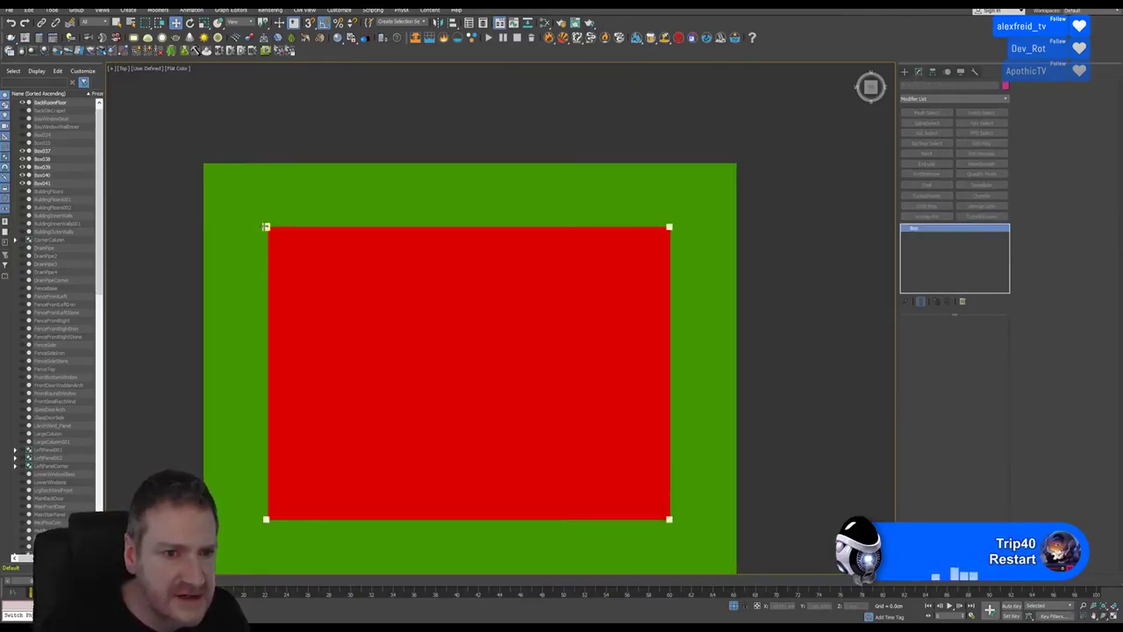
left_click(983, 143)
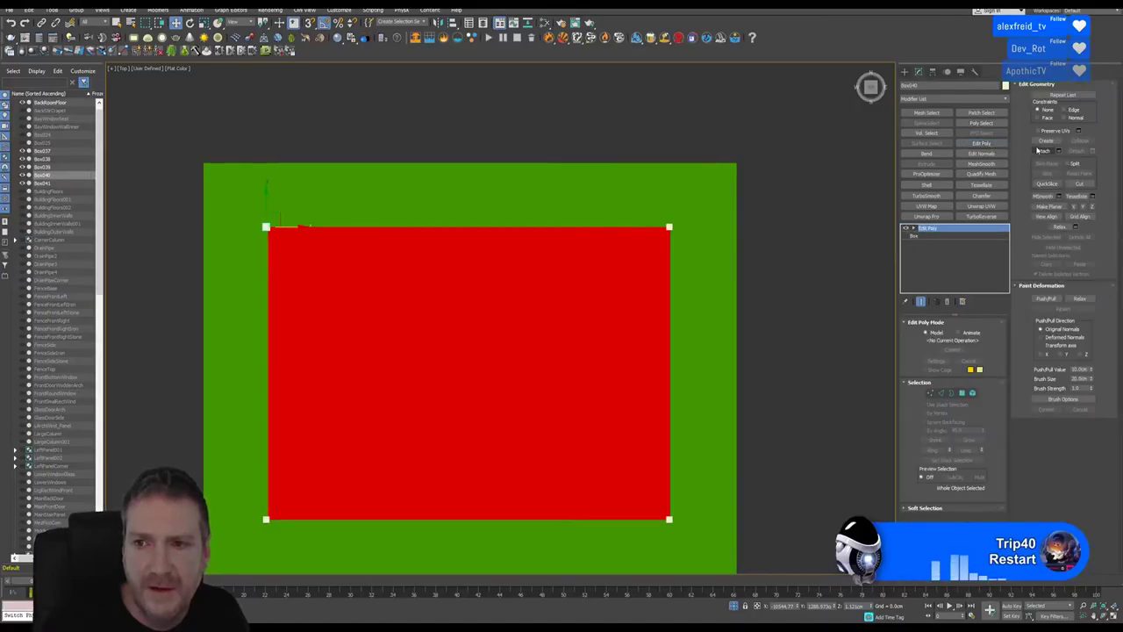
left_click(1042, 151)
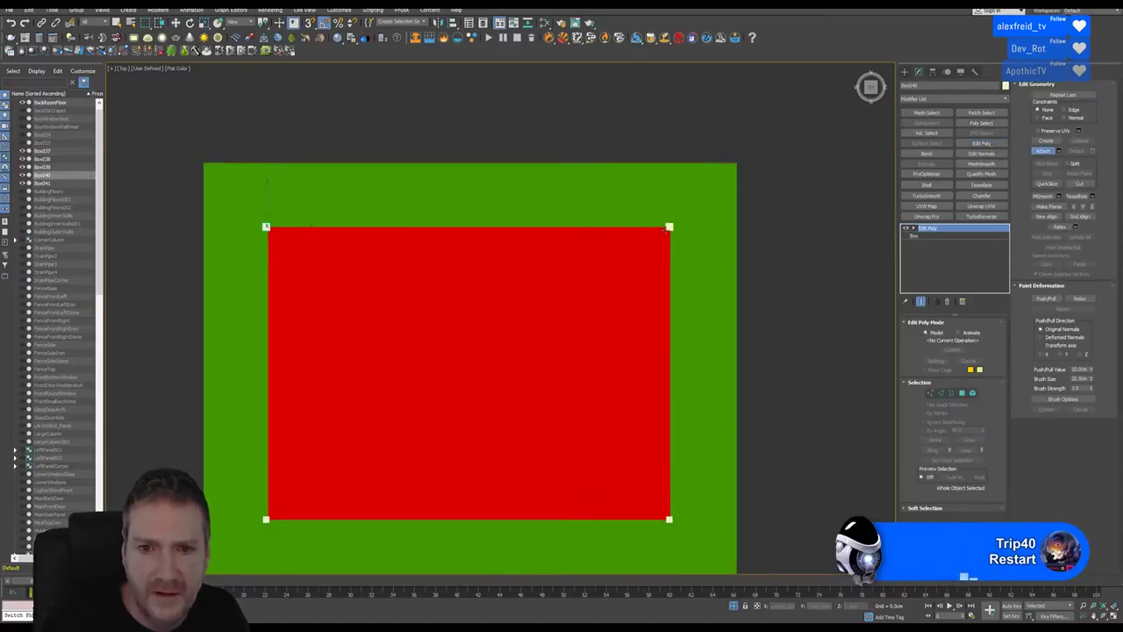
left_click(669, 226)
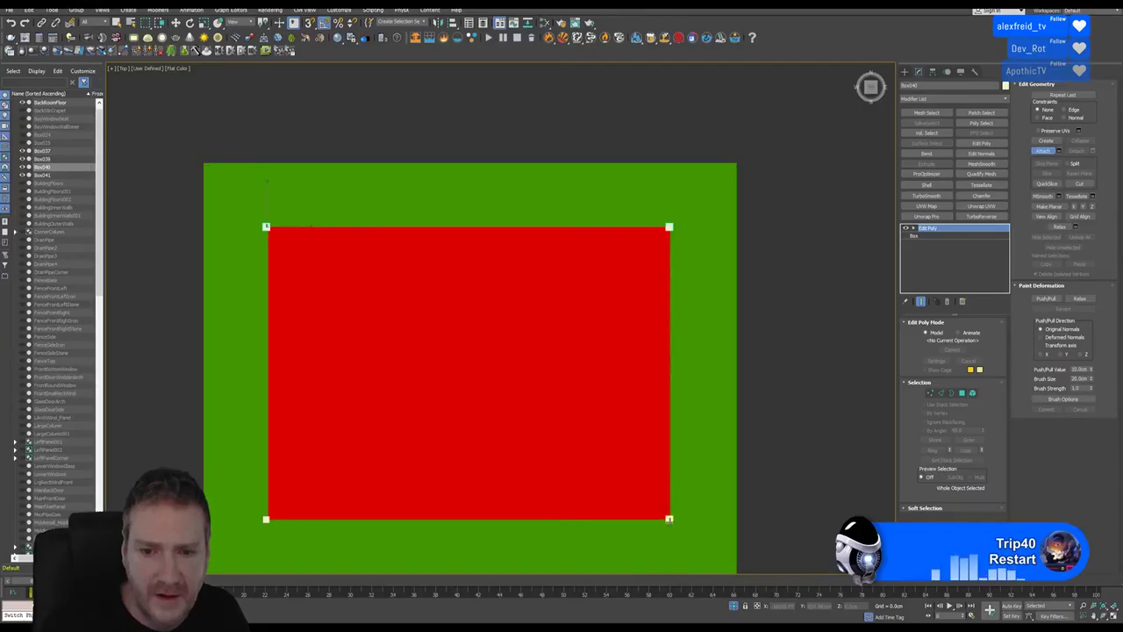
left_click(299, 530)
left_click(266, 519)
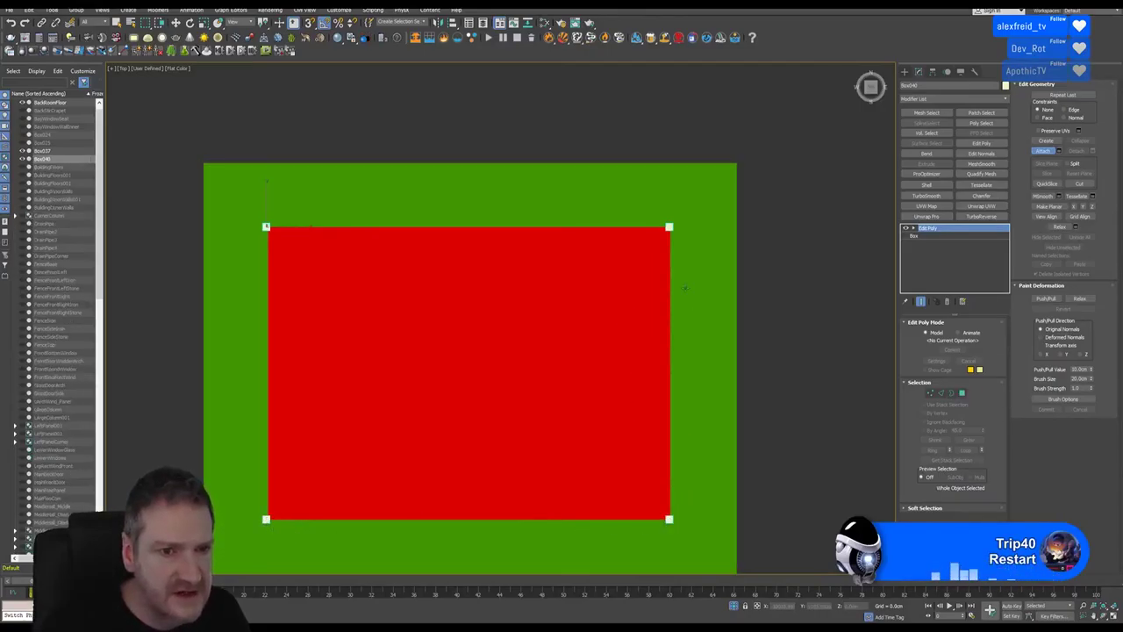
left_click(1042, 151)
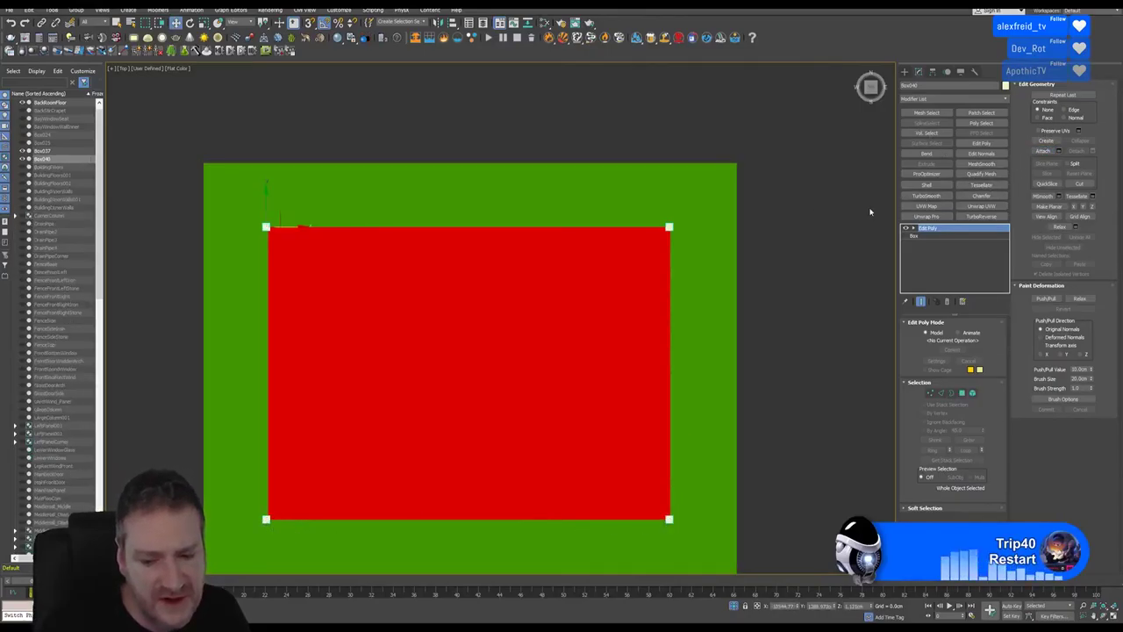
Step: Delete the side polygon of the lower-right corner box that faces the lower-left box
left_click(1113, 617)
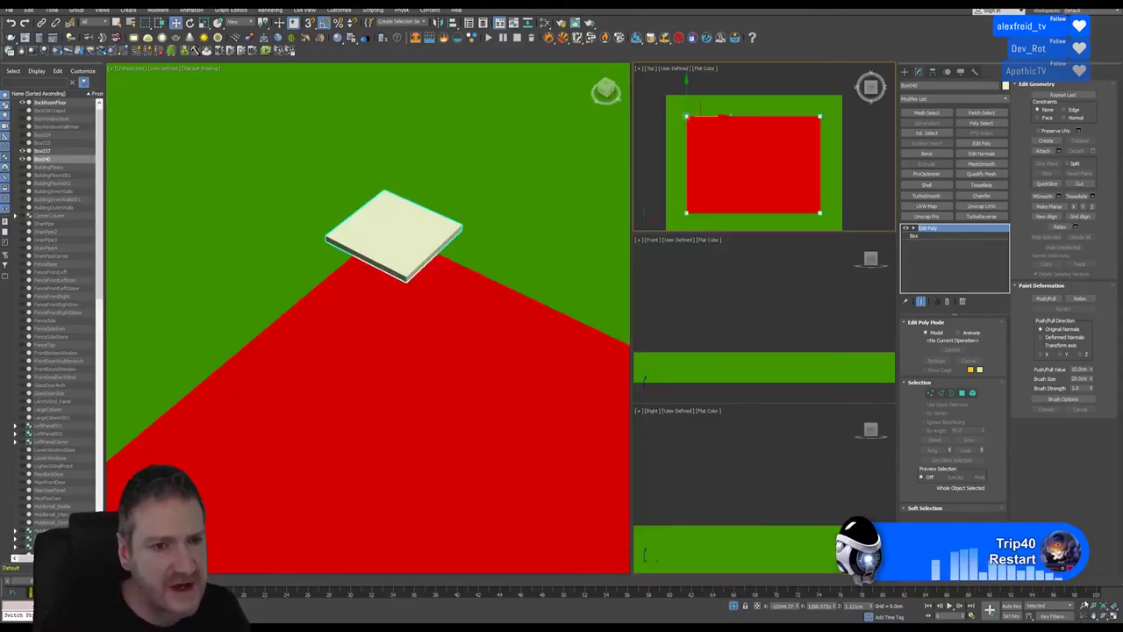
middle_click_drag(492, 283, 358, 265)
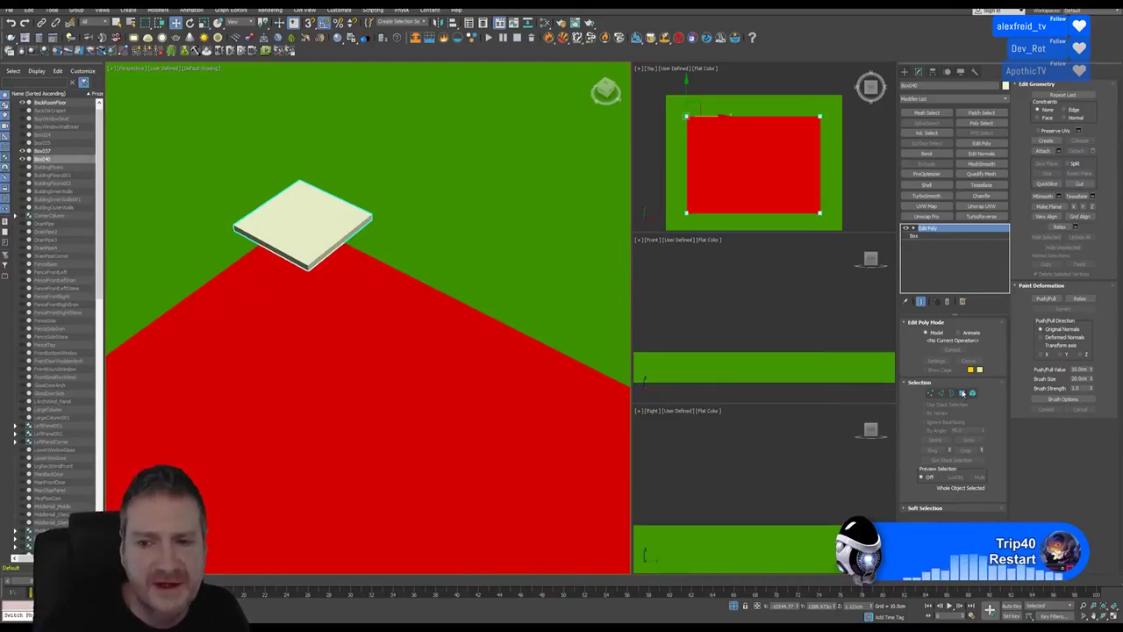
left_click(962, 393)
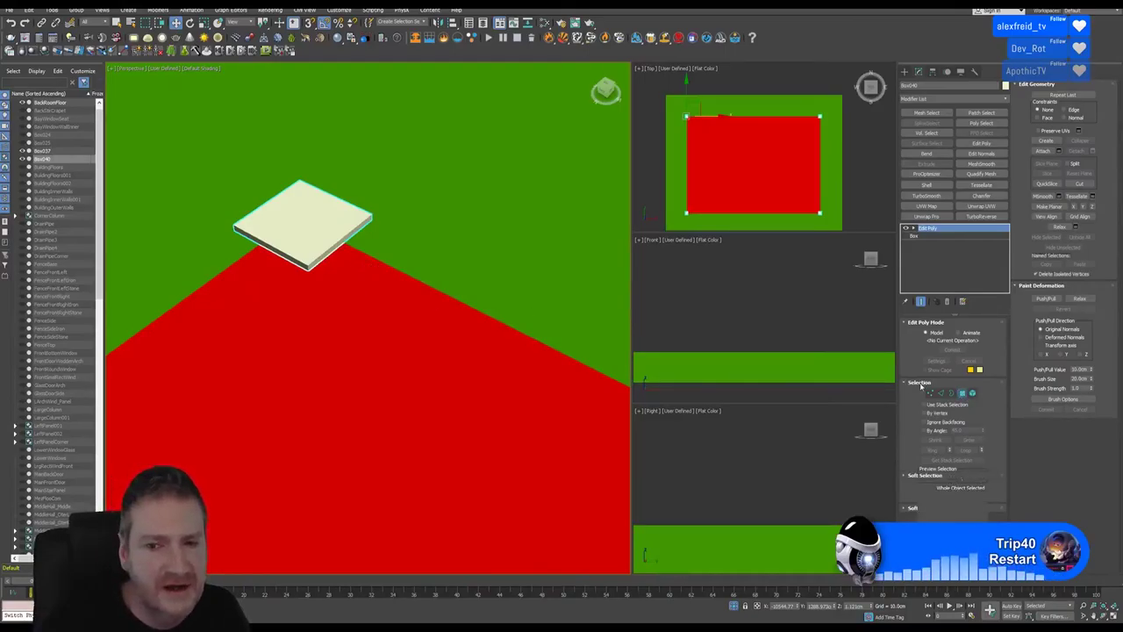
left_click(326, 257)
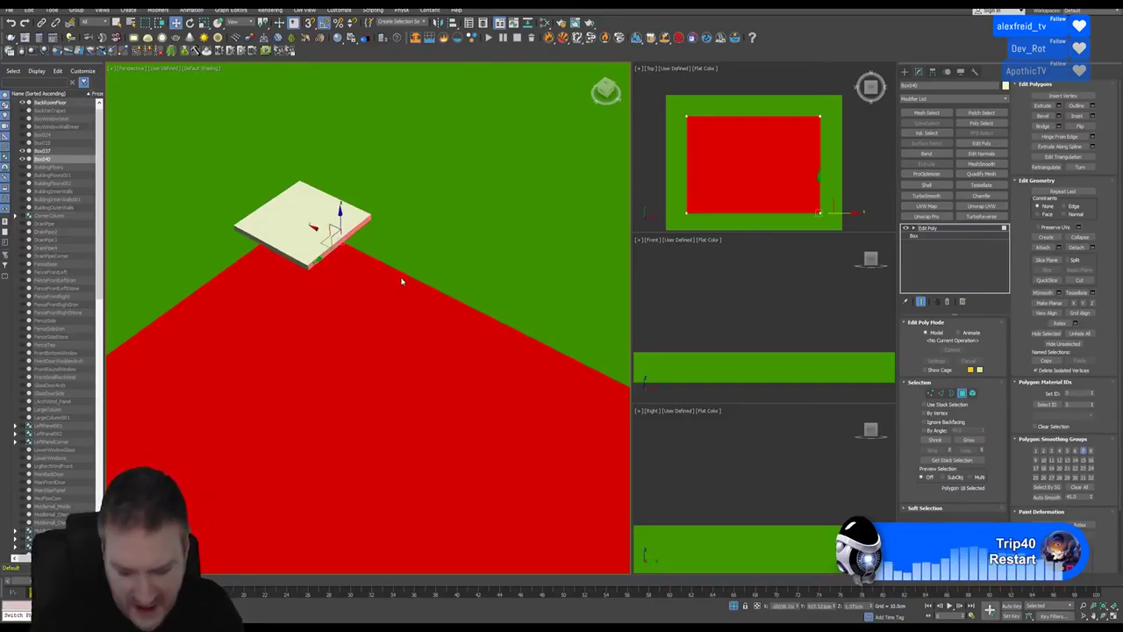
left_click(402, 281)
scroll(409, 301, "down", 8)
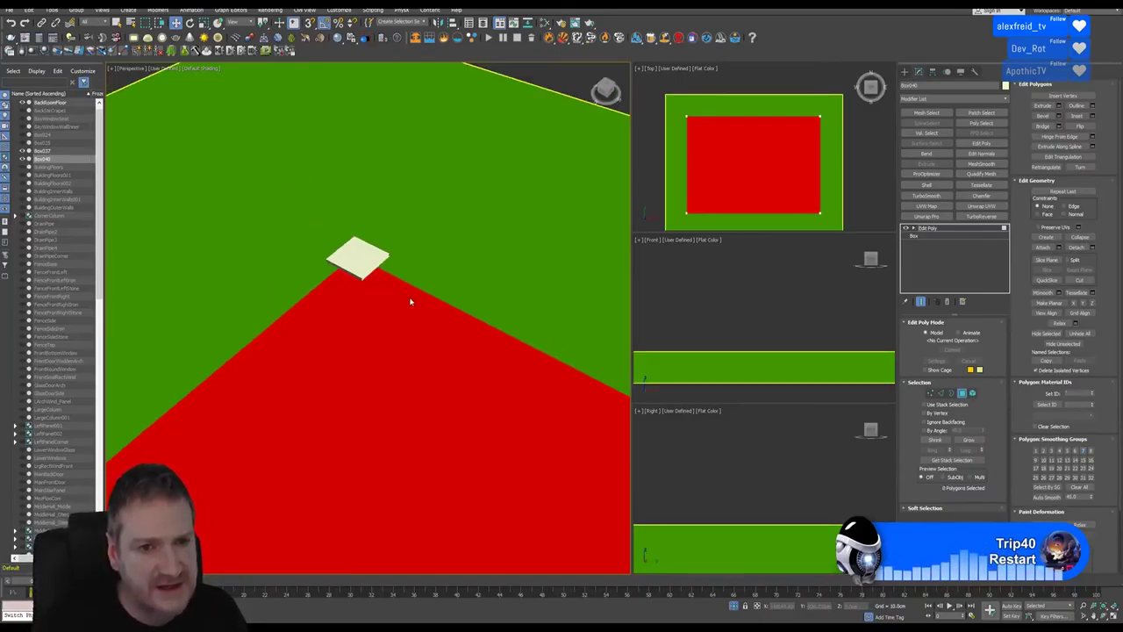
Step: Delete the side polygon of the lower-left corner box that faces the lower-right box
middle_click_drag(463, 329, 243, 218)
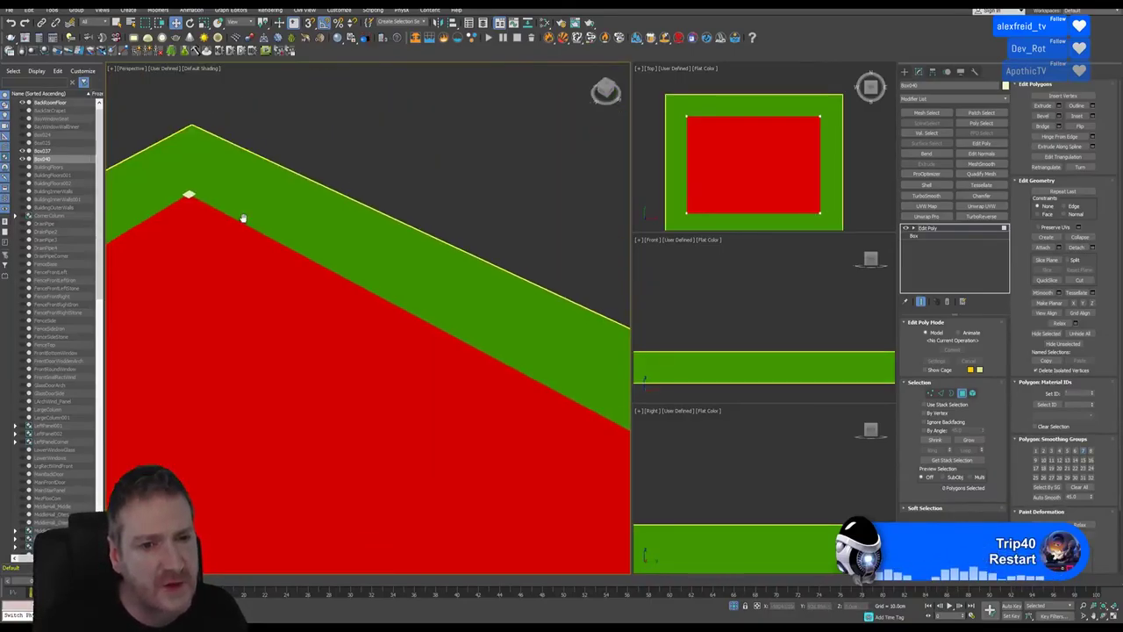
scroll(344, 307, "down", 2)
middle_click_drag(432, 344, 443, 308)
middle_click_drag(250, 270, 364, 328, "alt")
scroll(364, 328, "up", 2)
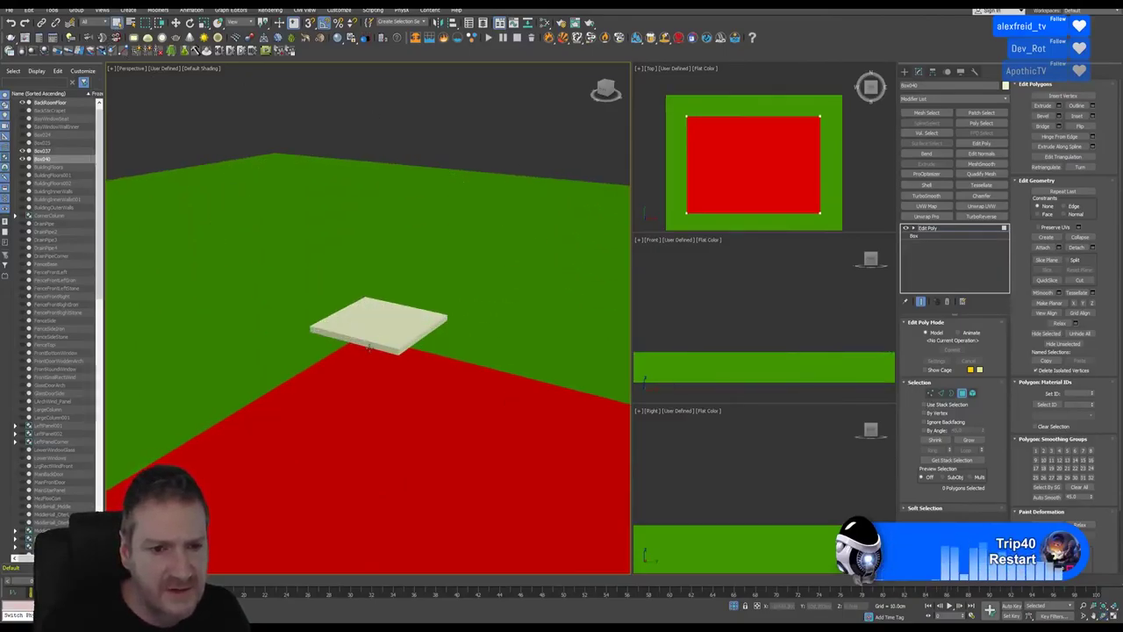
left_click(360, 340)
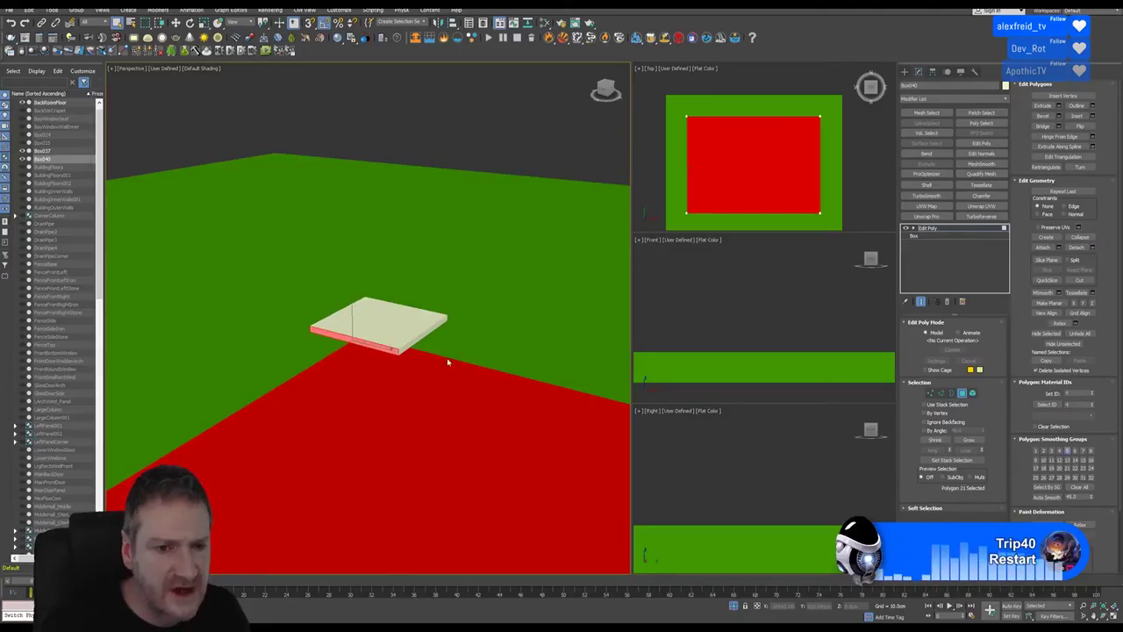
key("Delete")
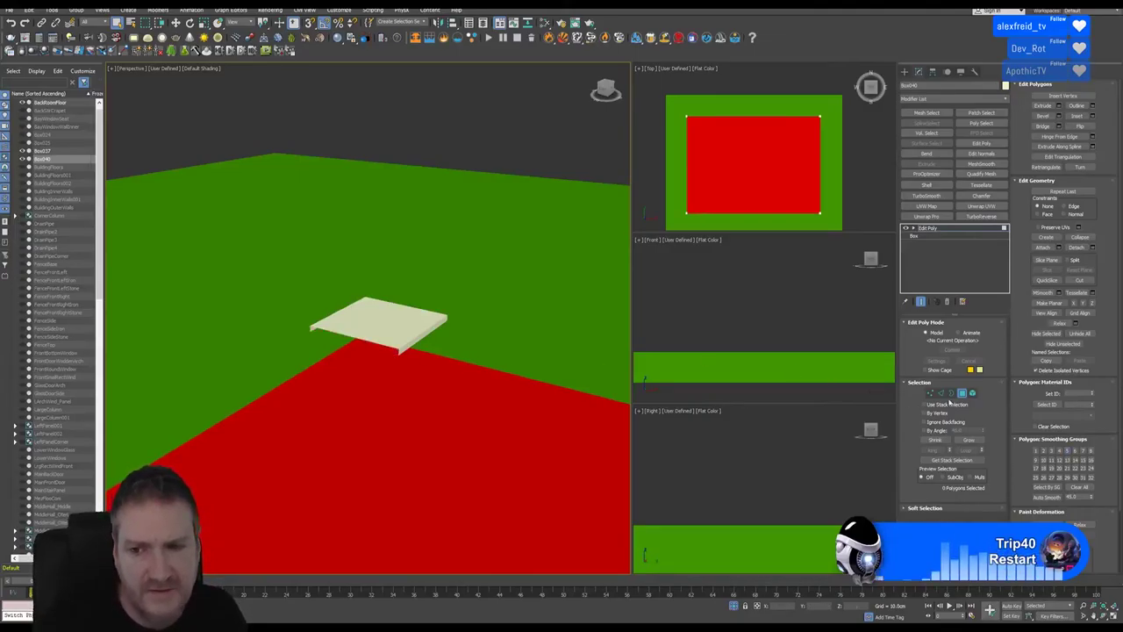
Step: Bridge the open borders of the two lower corner boxes into a strip along the red area's lower edge
left_click(950, 394)
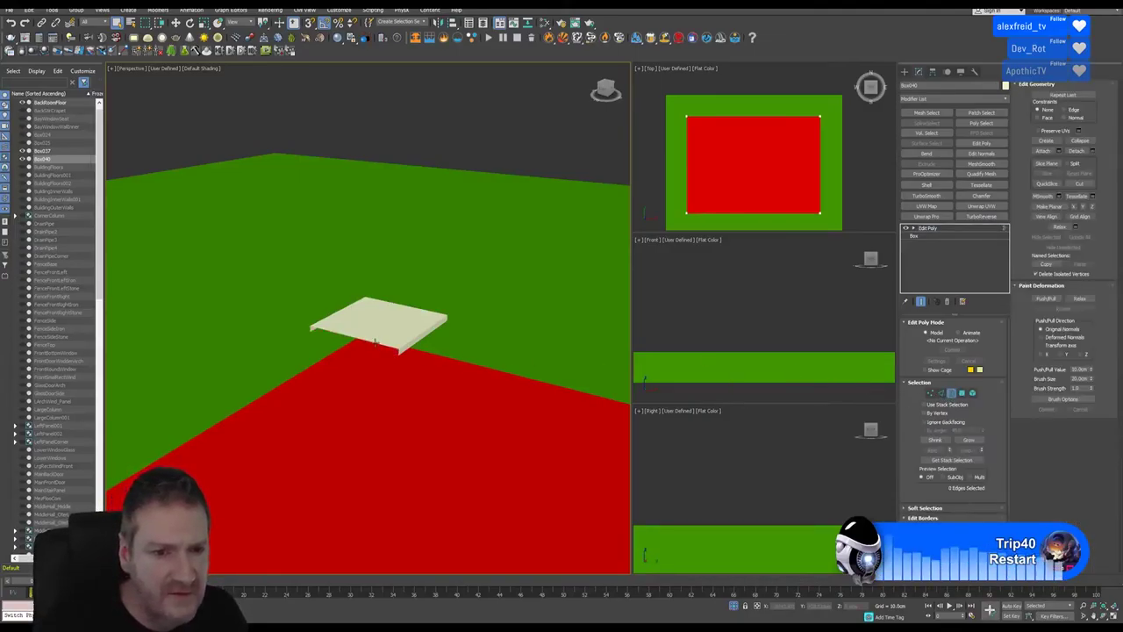
scroll(357, 431, "down", 8)
middle_click_drag(306, 499, 248, 418)
scroll(247, 418, "up", 2)
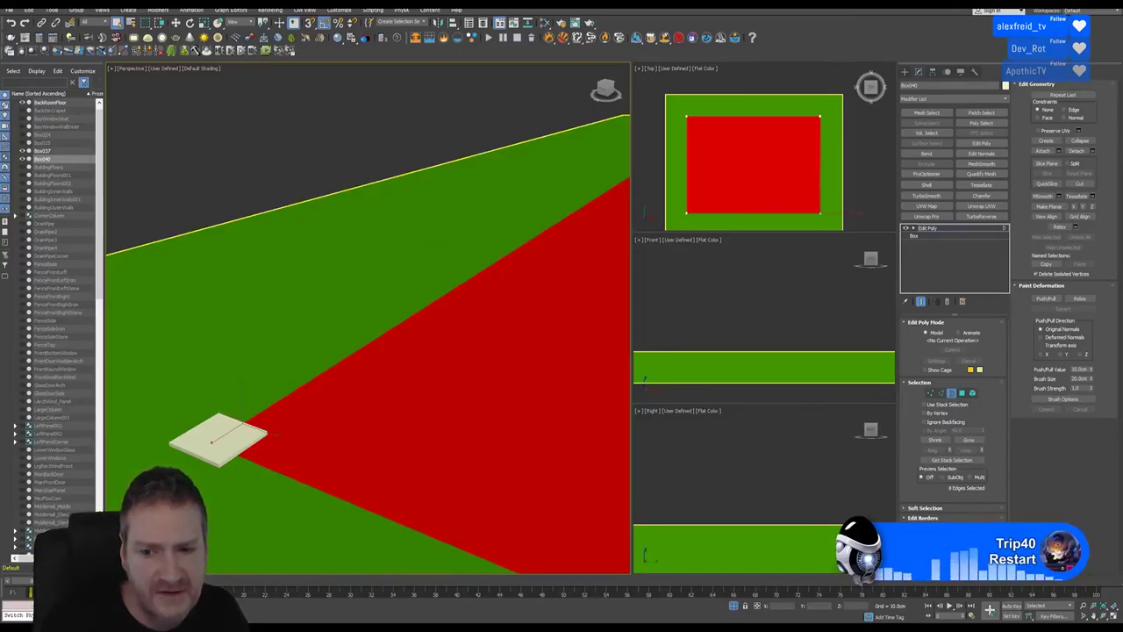
key("ctrl+z")
Step: Delete the side polygon at the strip's lower-right end that faces the upper-right corner box
scroll(311, 433, "down", 5)
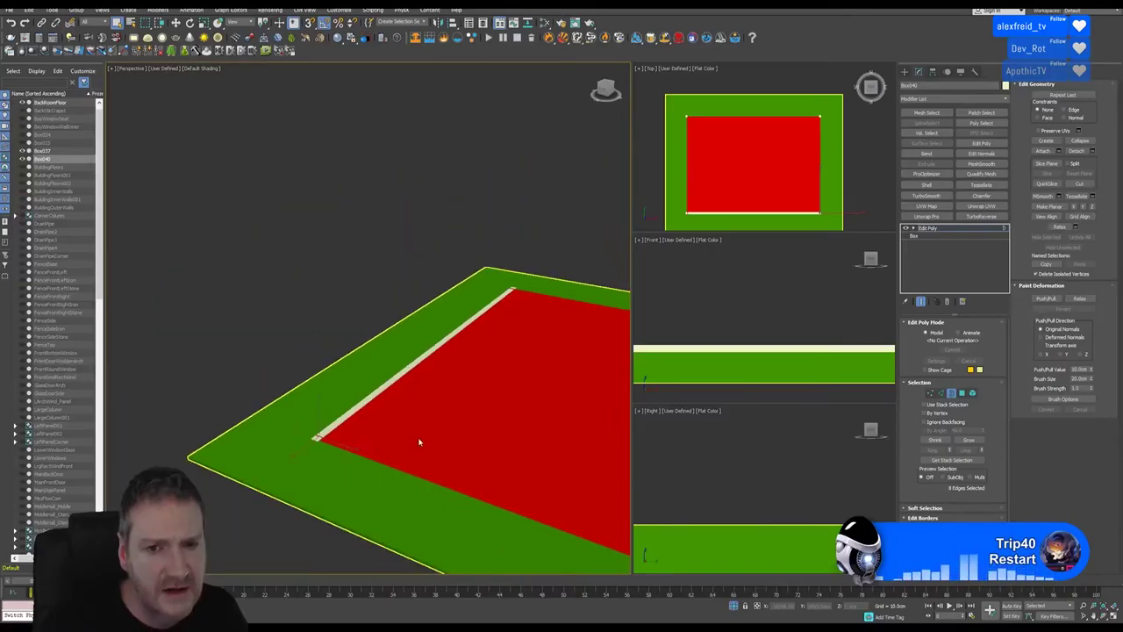
middle_click_drag(399, 422, 380, 378)
scroll(307, 401, "up", 3)
scroll(286, 381, "up", 8)
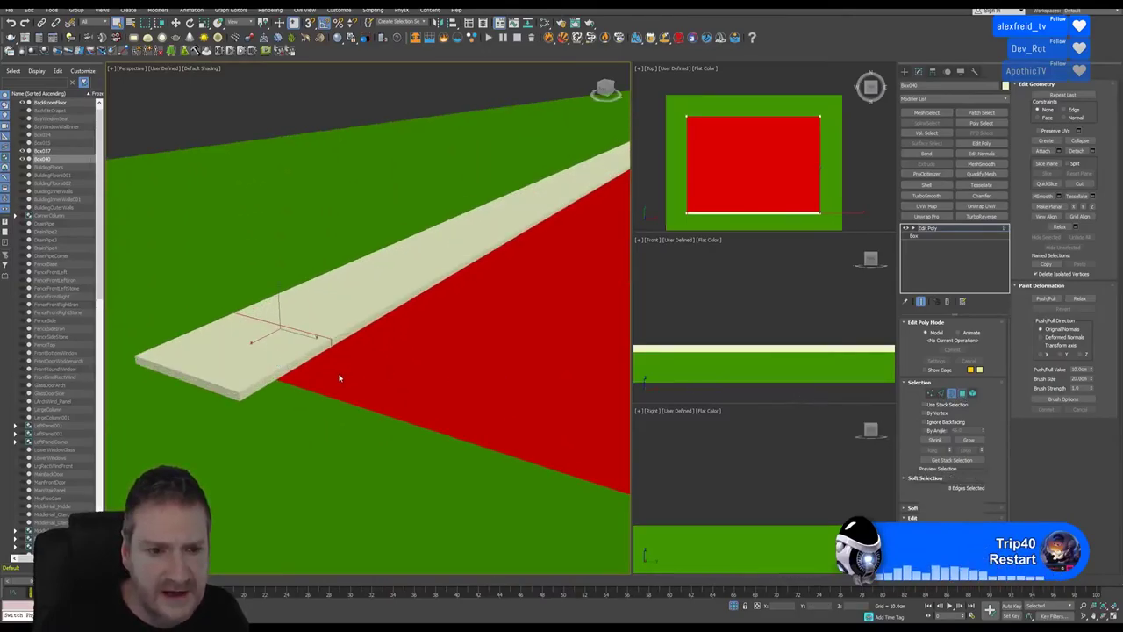
key("4")
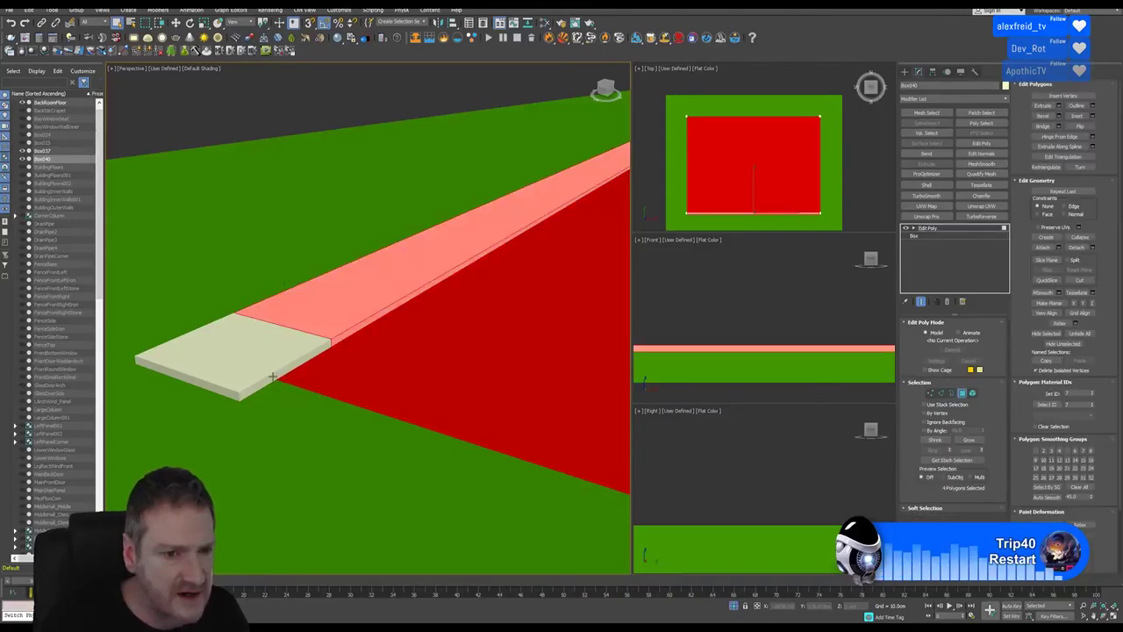
left_click(273, 379)
left_click(278, 388)
scroll(281, 395, "down", 6)
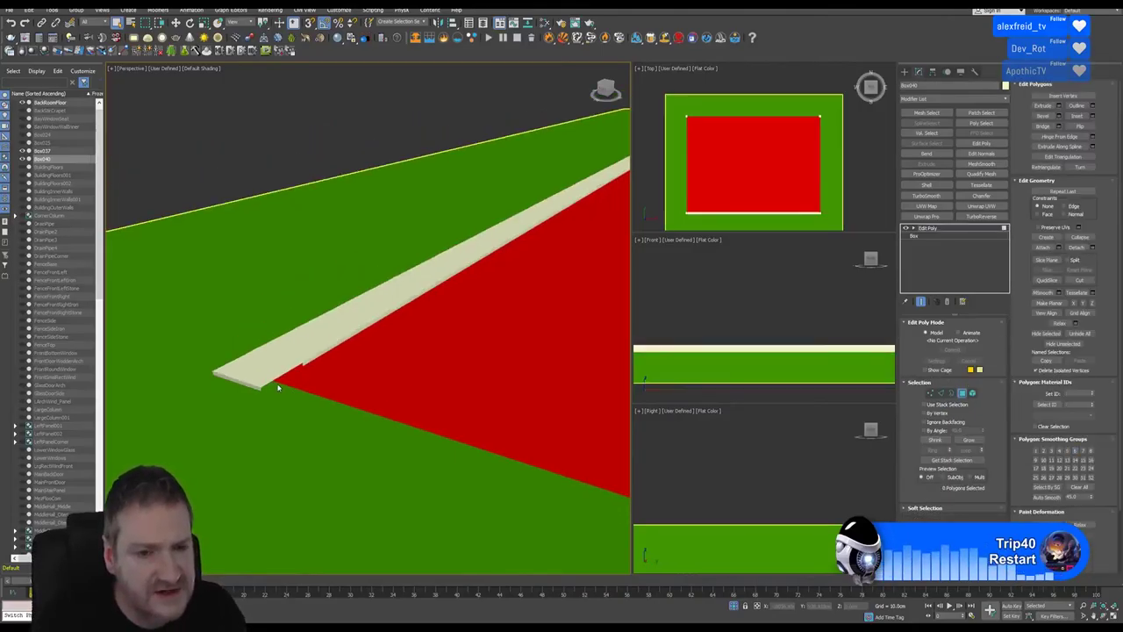
Step: Delete the side polygon of the upper-right corner box that faces the lower-right end of the strip
middle_click_drag(284, 404, 333, 347, "alt")
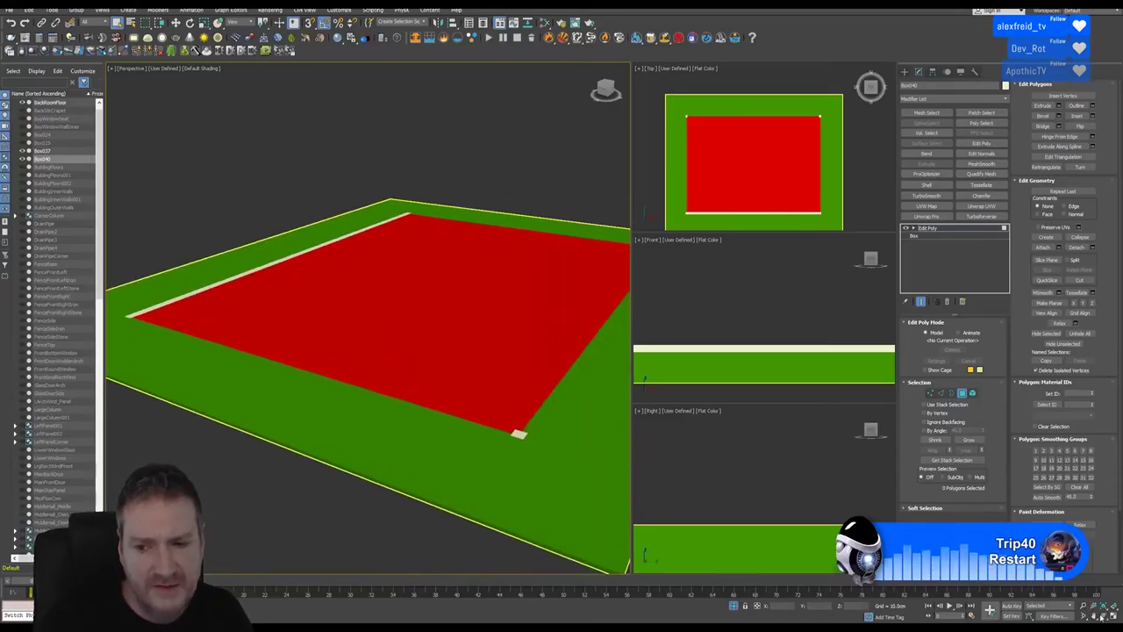
left_click(1103, 617)
left_click_drag(394, 364, 485, 317)
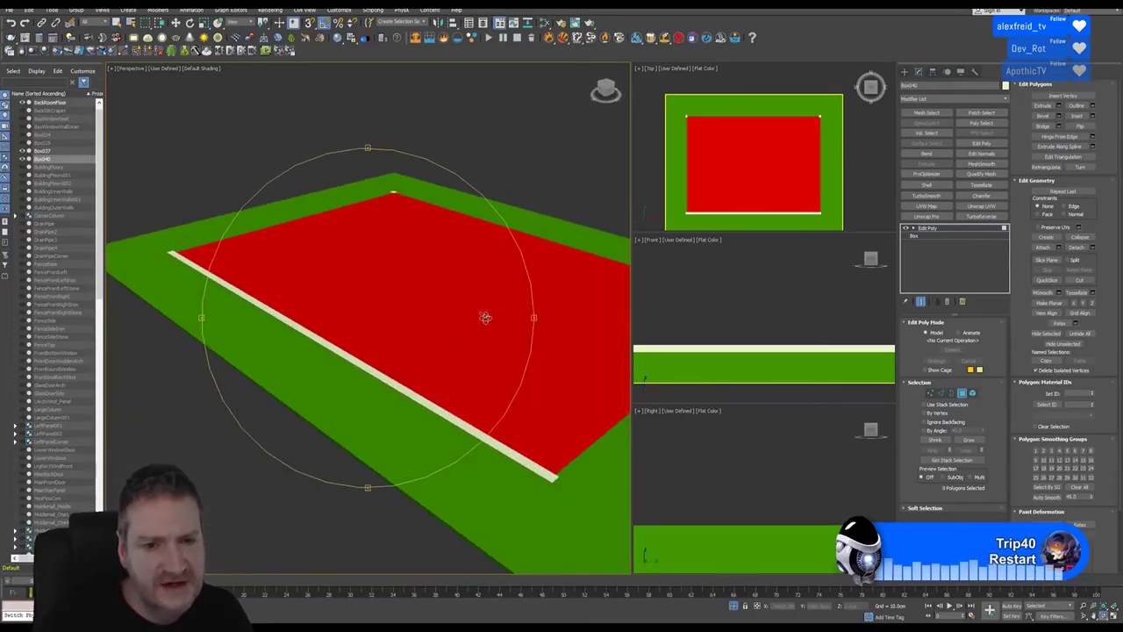
middle_click_drag(485, 317, 185, 361)
scroll(491, 359, "up", 3)
scroll(458, 333, "up", 3)
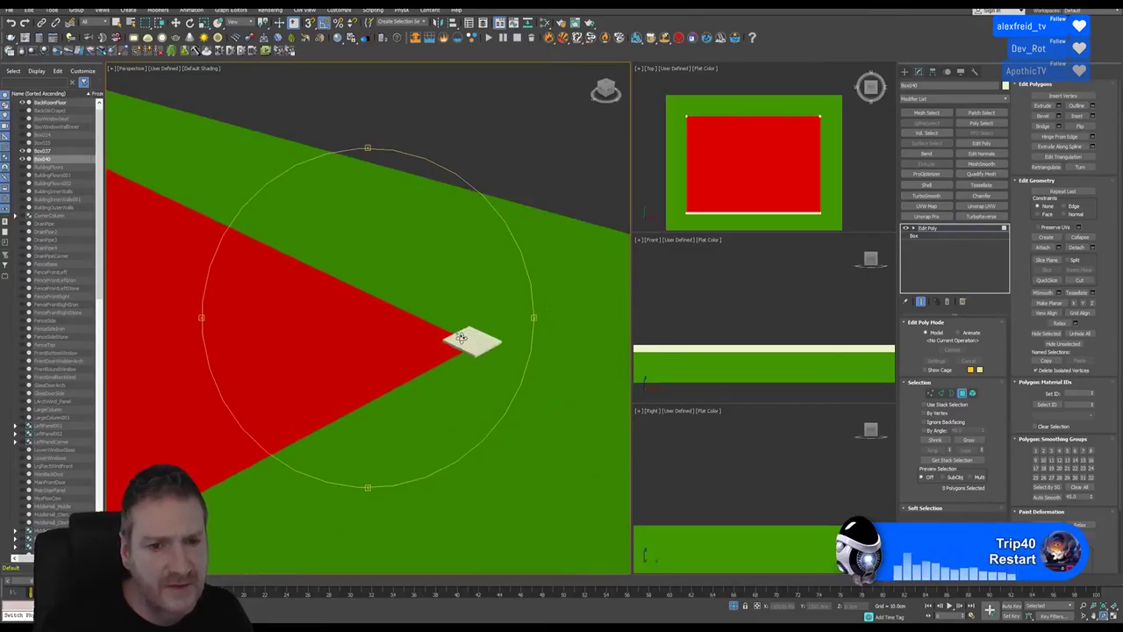
scroll(463, 338, "up", 3)
left_click(116, 22)
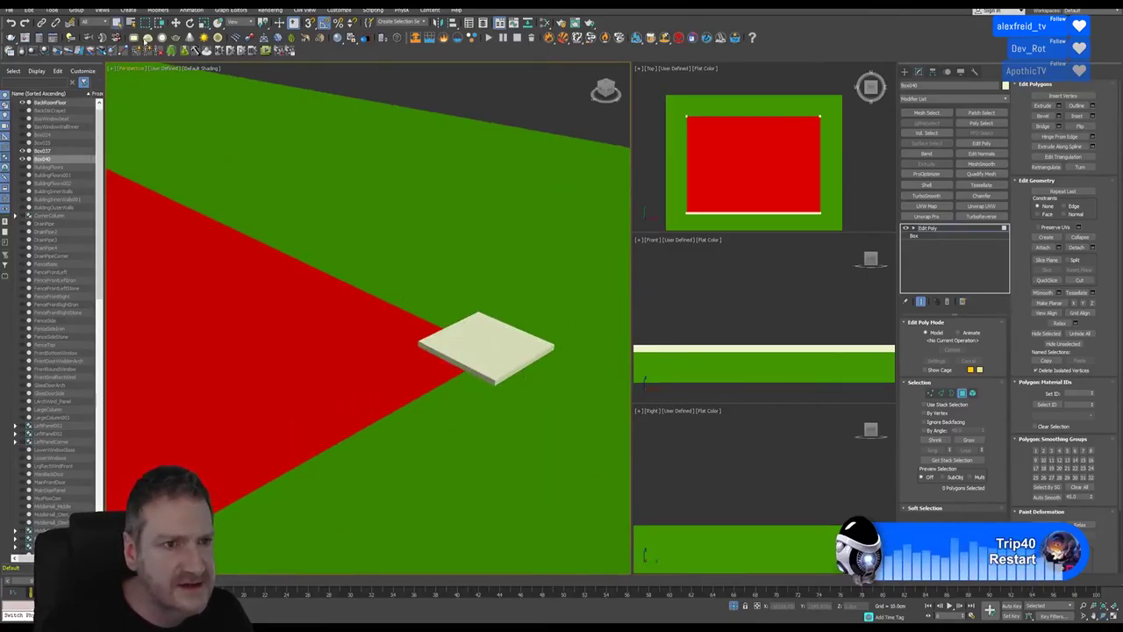
left_click(481, 374)
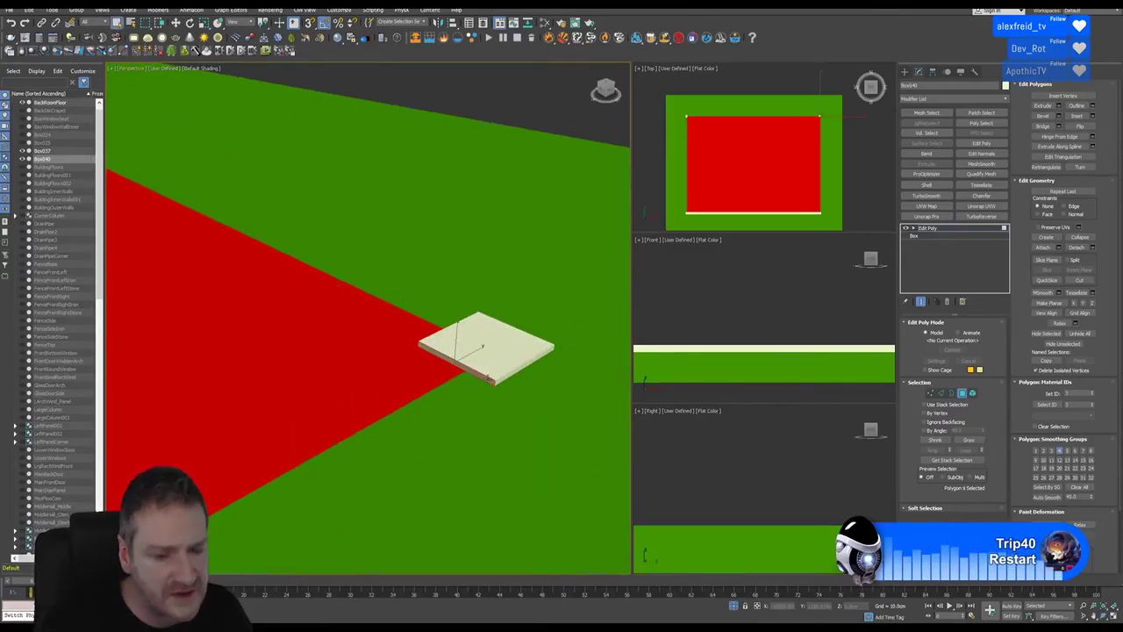
left_click(481, 377)
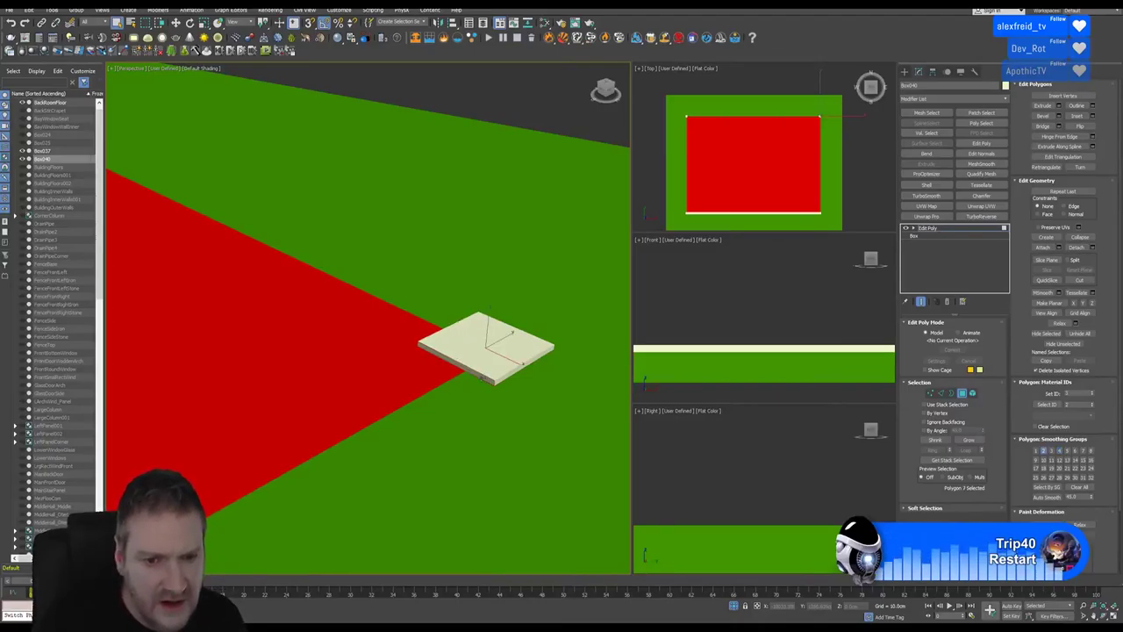
left_click(494, 398)
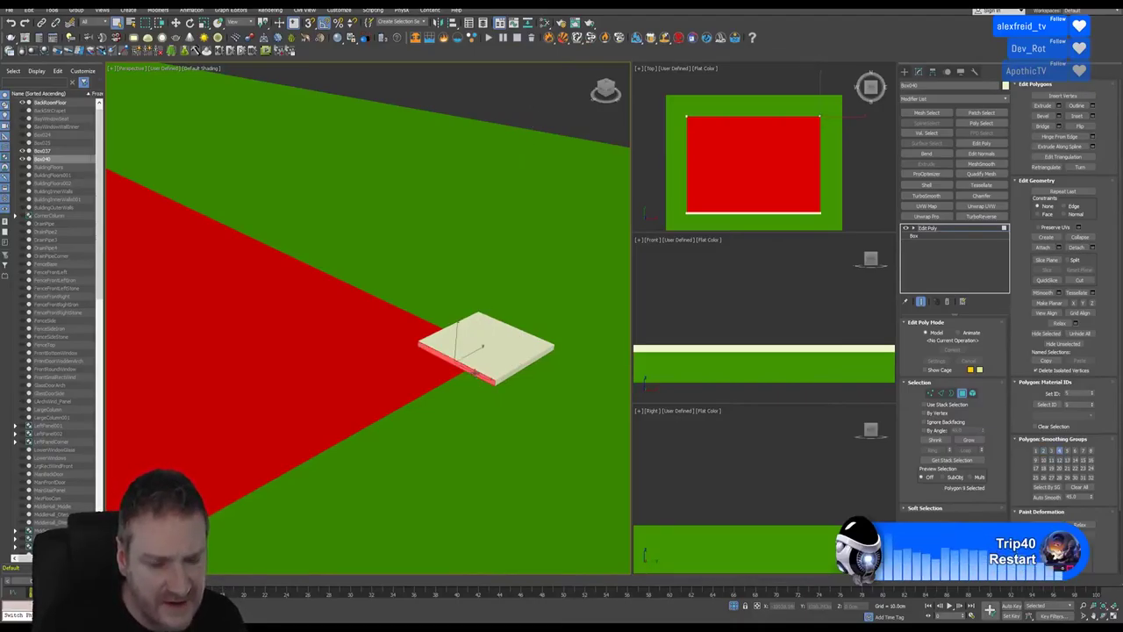
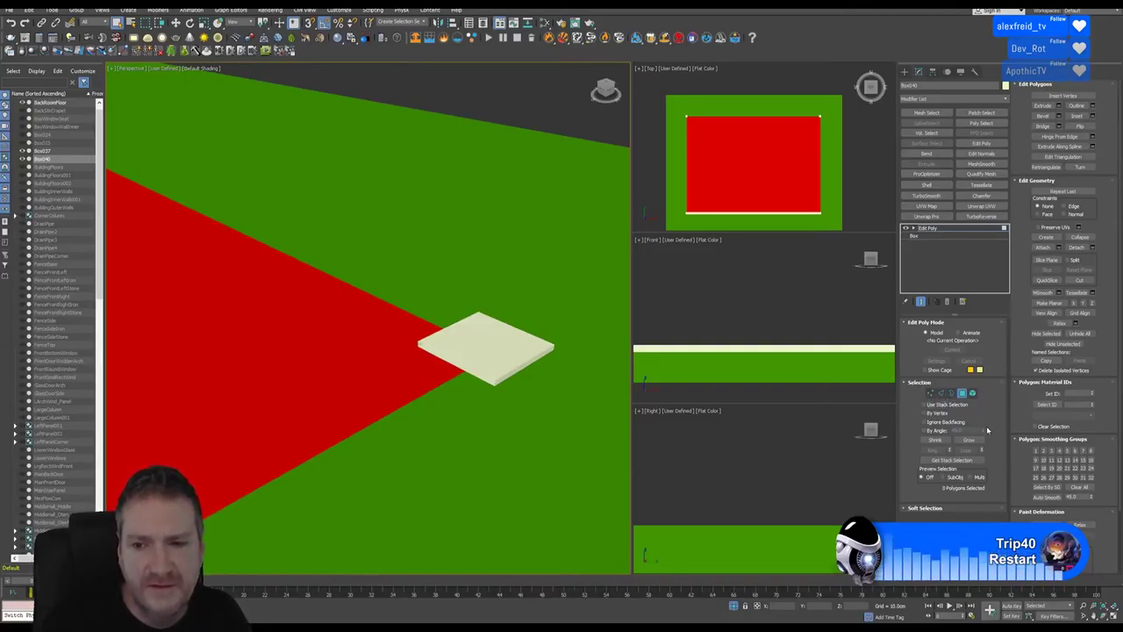
Step: Bridge the open borders of the upper-right and lower-right corners into a strip along the red area's right edge
key("3")
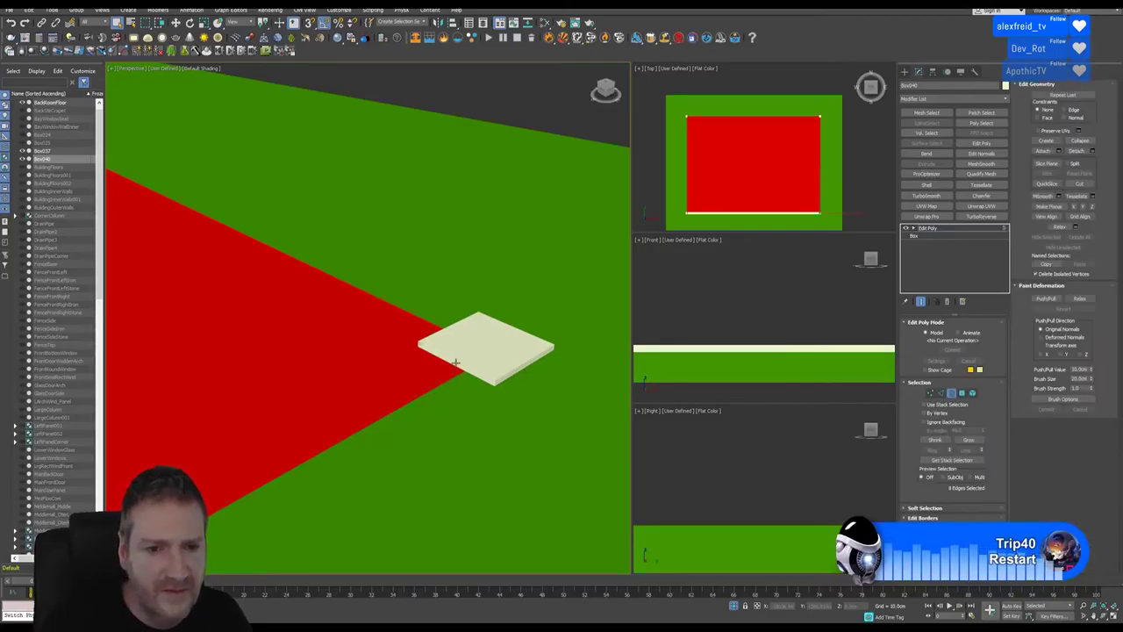
left_click(456, 362)
scroll(424, 431, "down", 8)
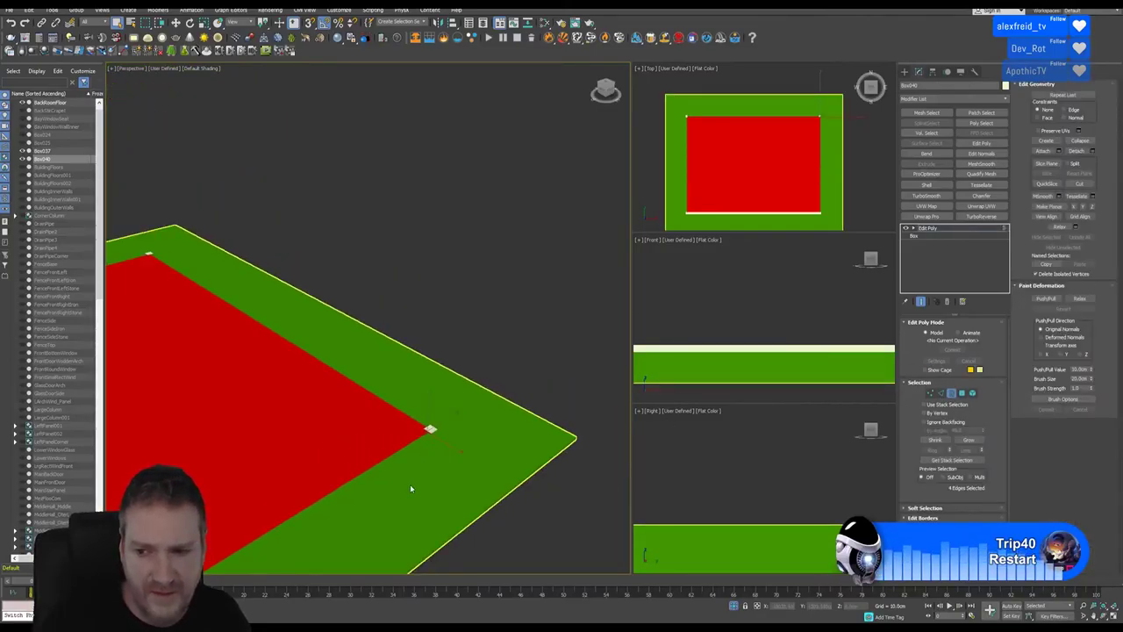
middle_click_drag(411, 487, 257, 459)
scroll(218, 431, "up", 5)
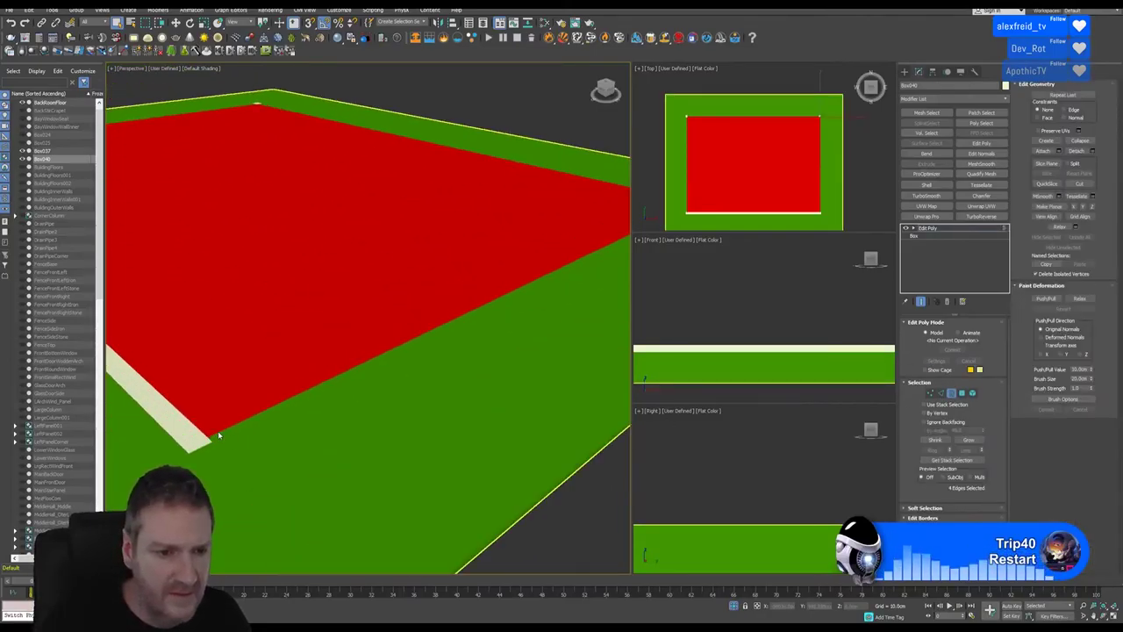
scroll(195, 443, "up", 2)
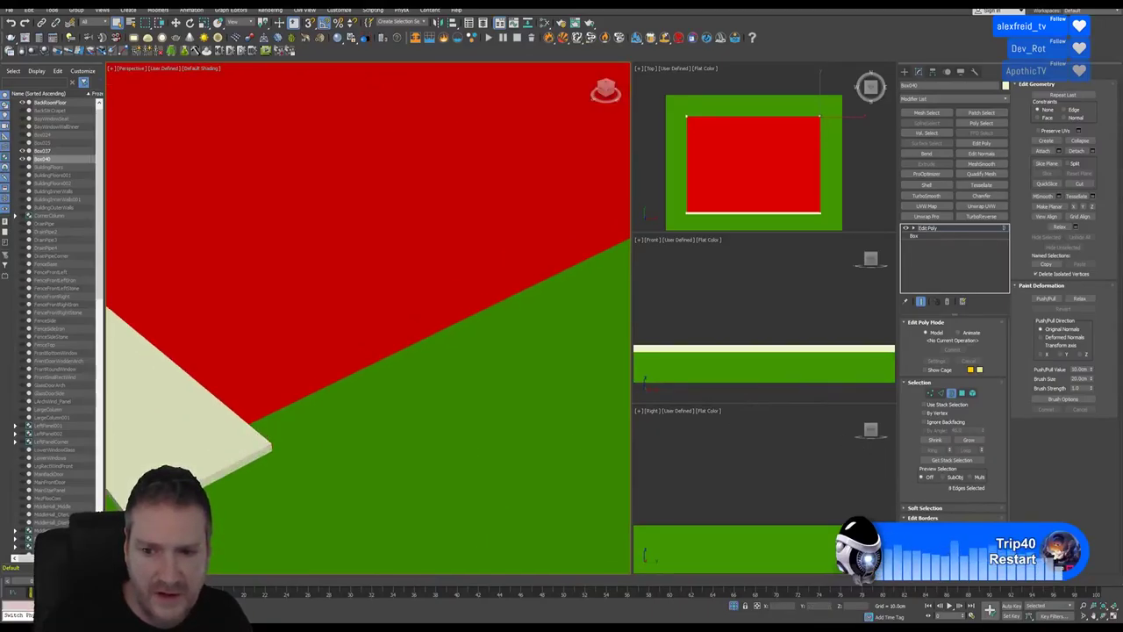
scroll(363, 429, "down", 8)
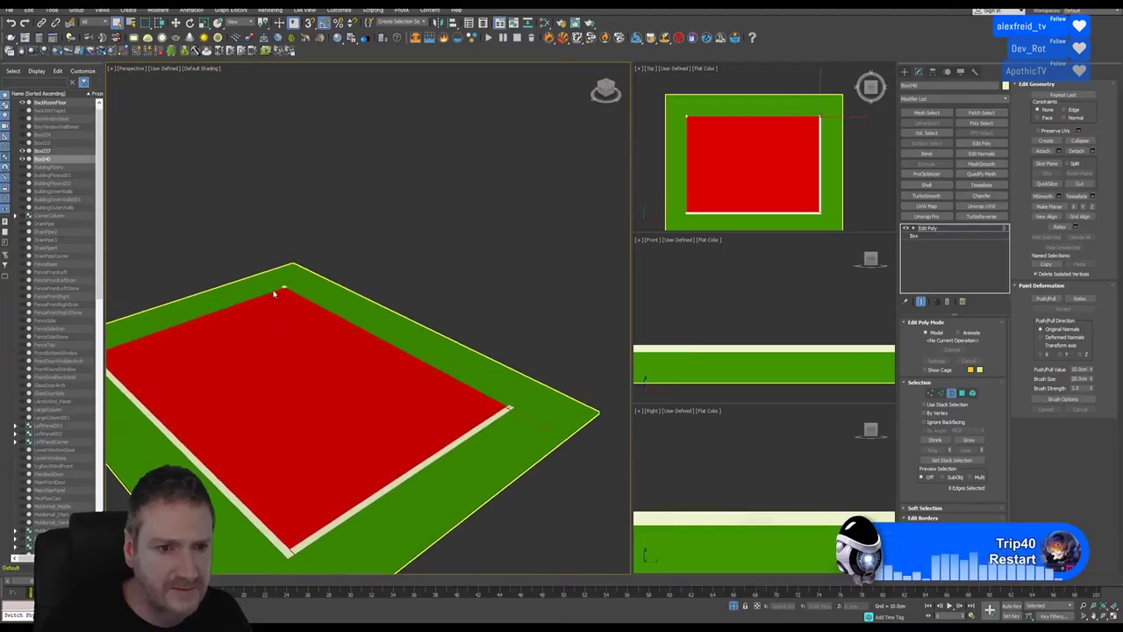
Step: Delete the side polygon of the upper-left corner box that faces the upper-right corner
scroll(274, 294, "up", 8)
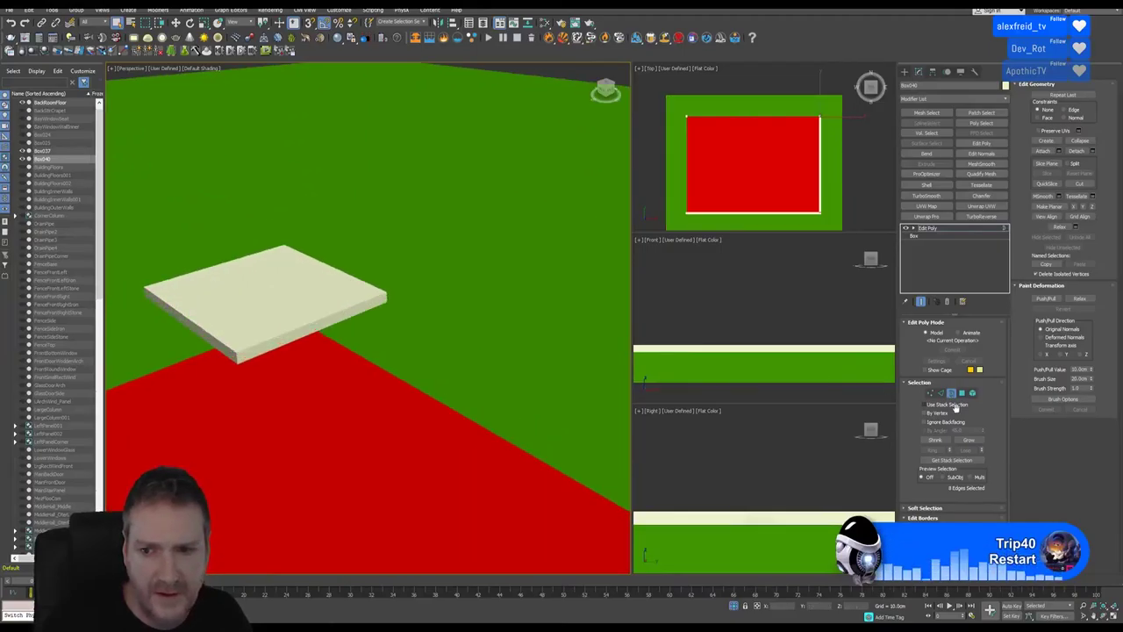
left_click(963, 394)
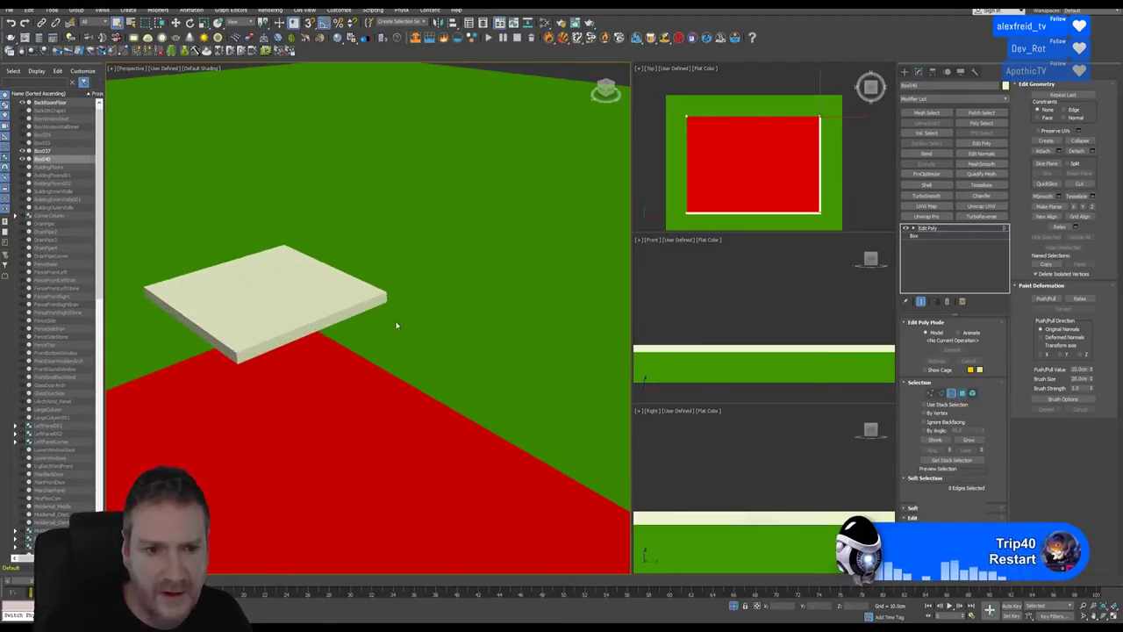
left_click(315, 331)
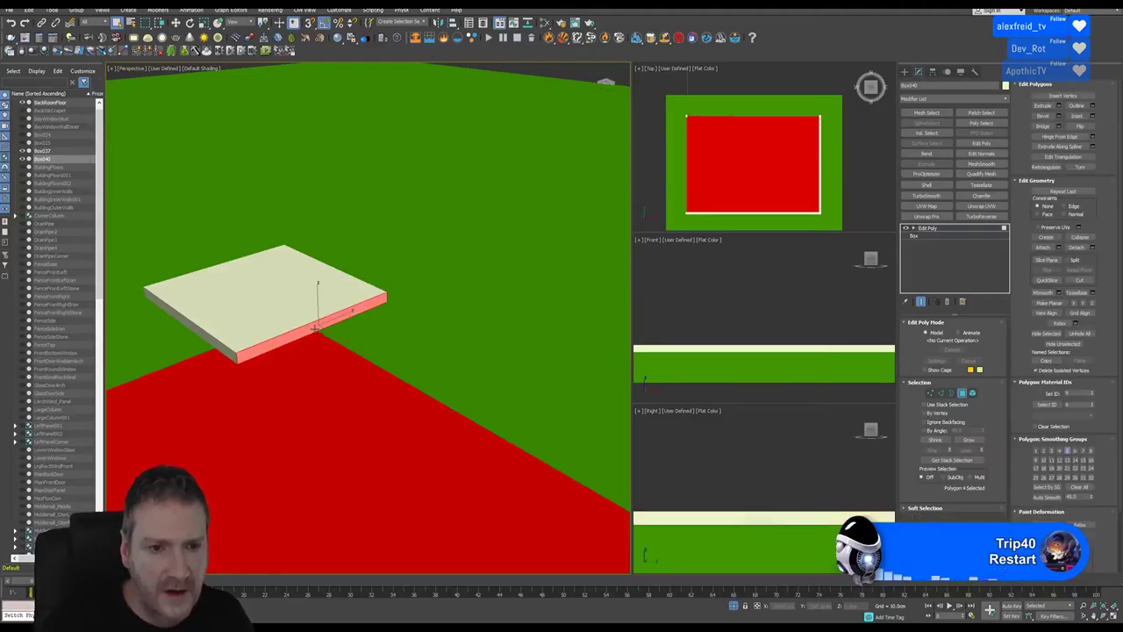
key("Delete")
Step: Delete the side polygon at the upper-right corner of the trim that faces the upper-left box
scroll(325, 351, "down", 10)
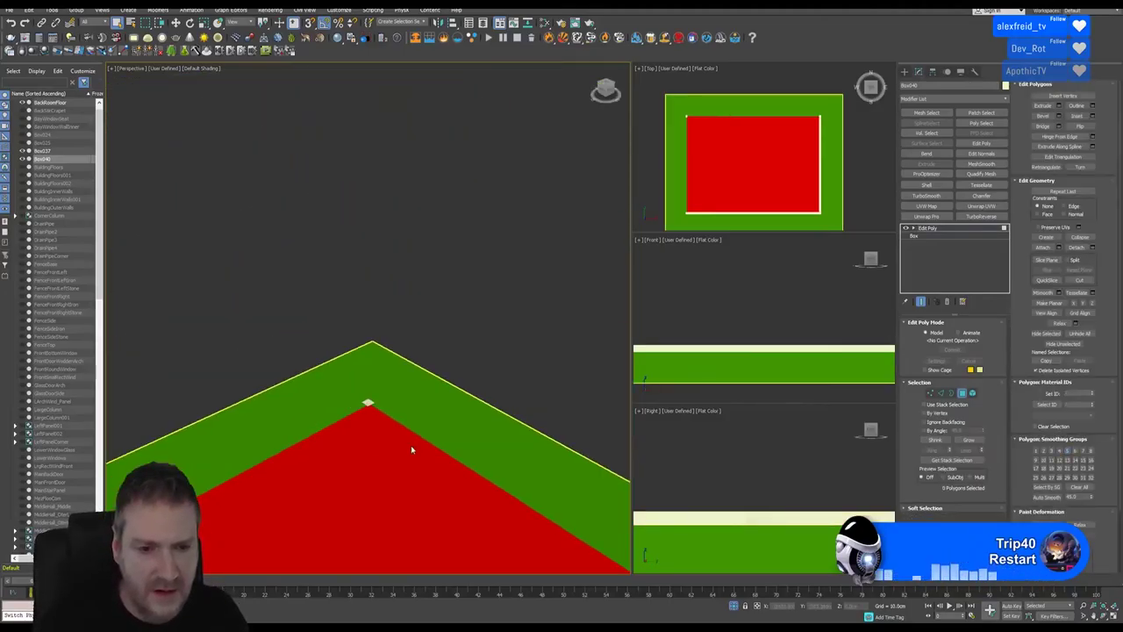
middle_click_drag(520, 488, 348, 289)
scroll(515, 407, "down", 1)
middle_click_drag(515, 406, 406, 328, "alt")
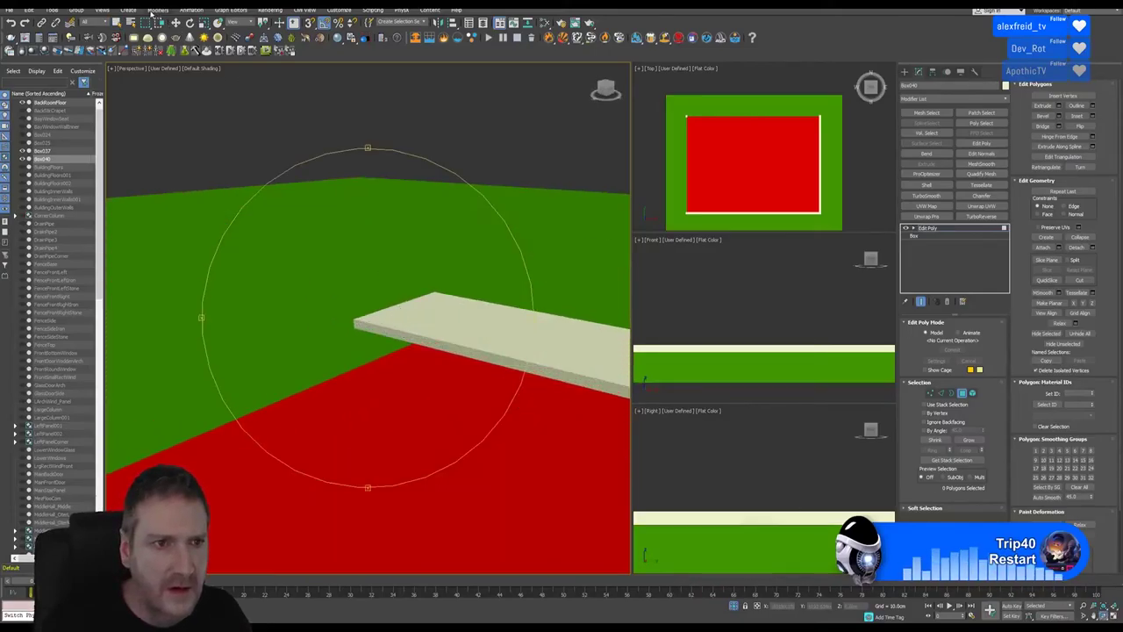
left_click(382, 332)
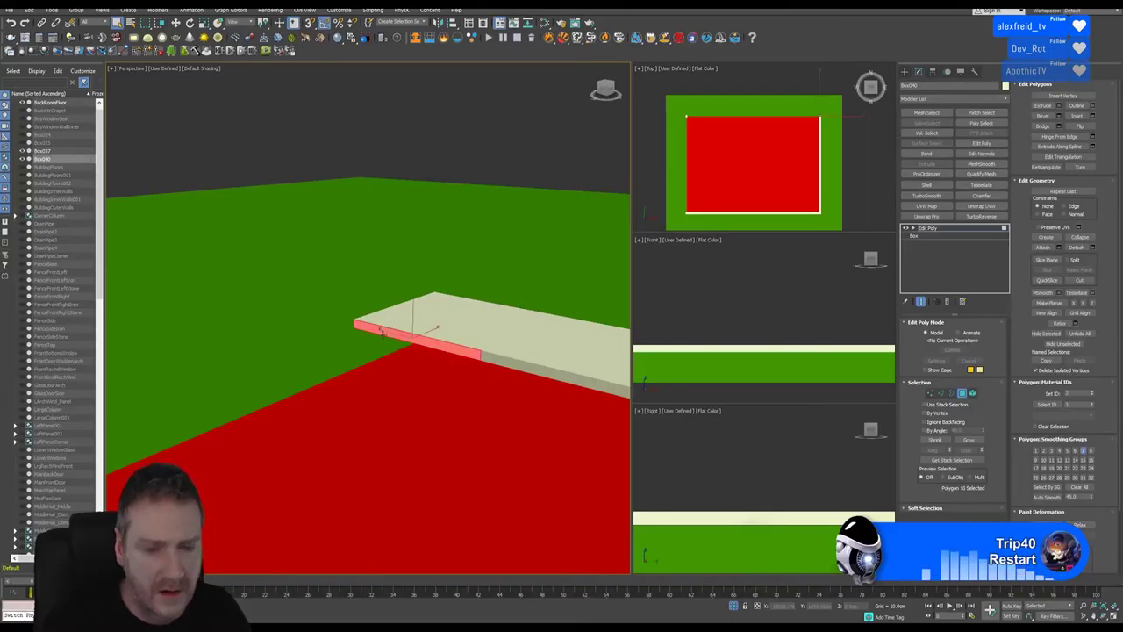
key("Delete")
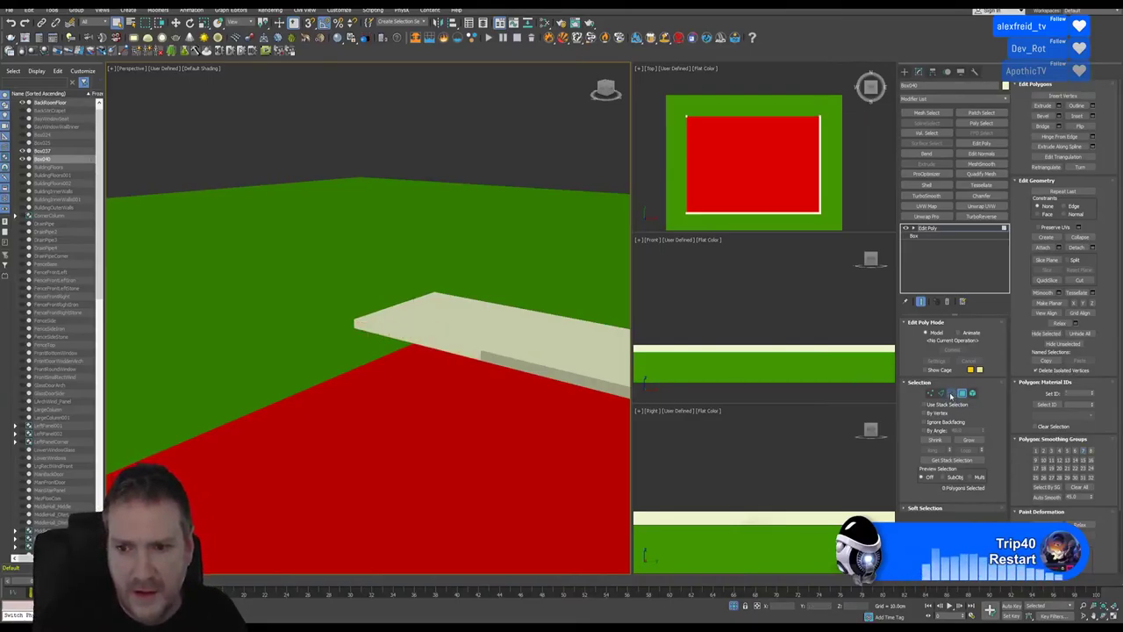
Step: Bridge the open borders of the two upper corners into a strip along the red area's upper edge
left_click(952, 394)
left_click(452, 344)
scroll(320, 415, "down", 3)
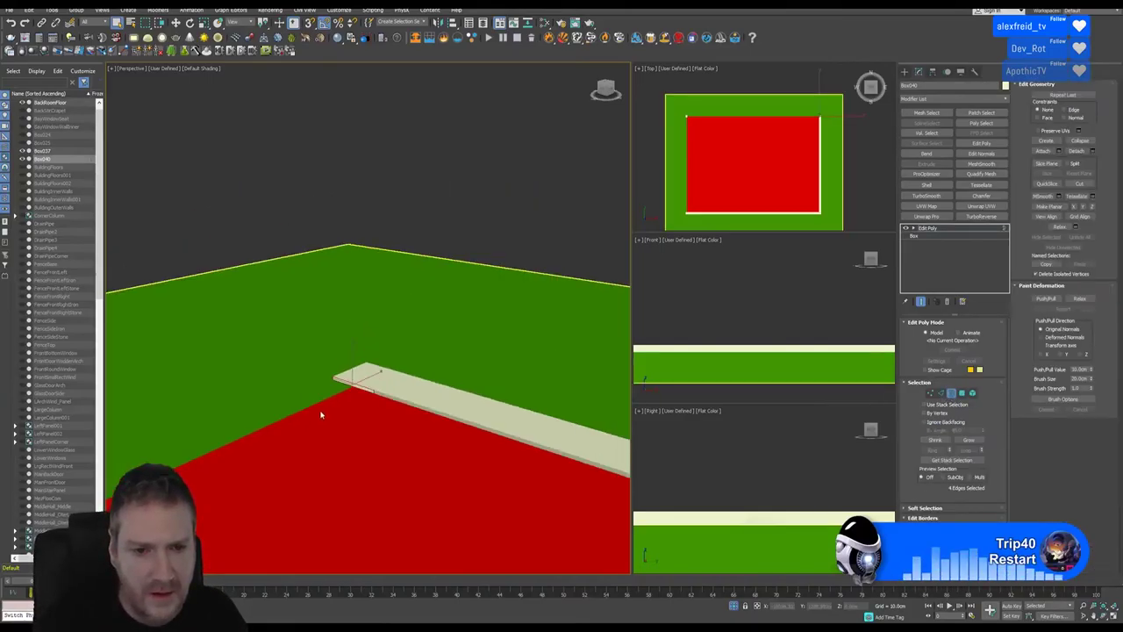
scroll(319, 420, "down", 6)
middle_click_drag(159, 525, 249, 485)
scroll(224, 497, "up", 4)
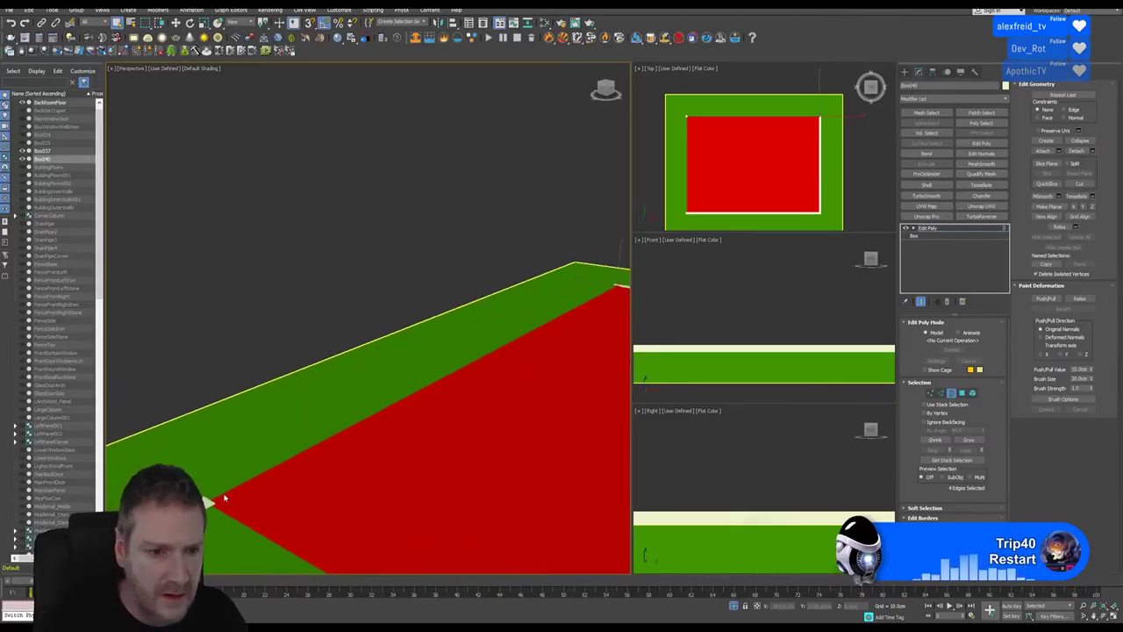
scroll(225, 497, "up", 4)
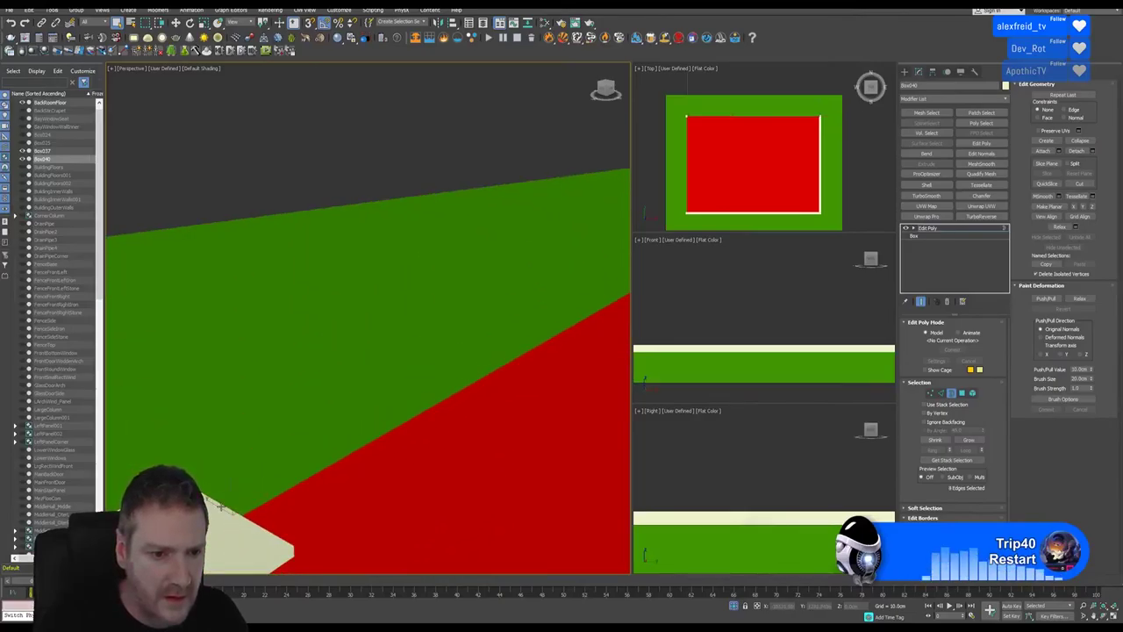
left_click(930, 549)
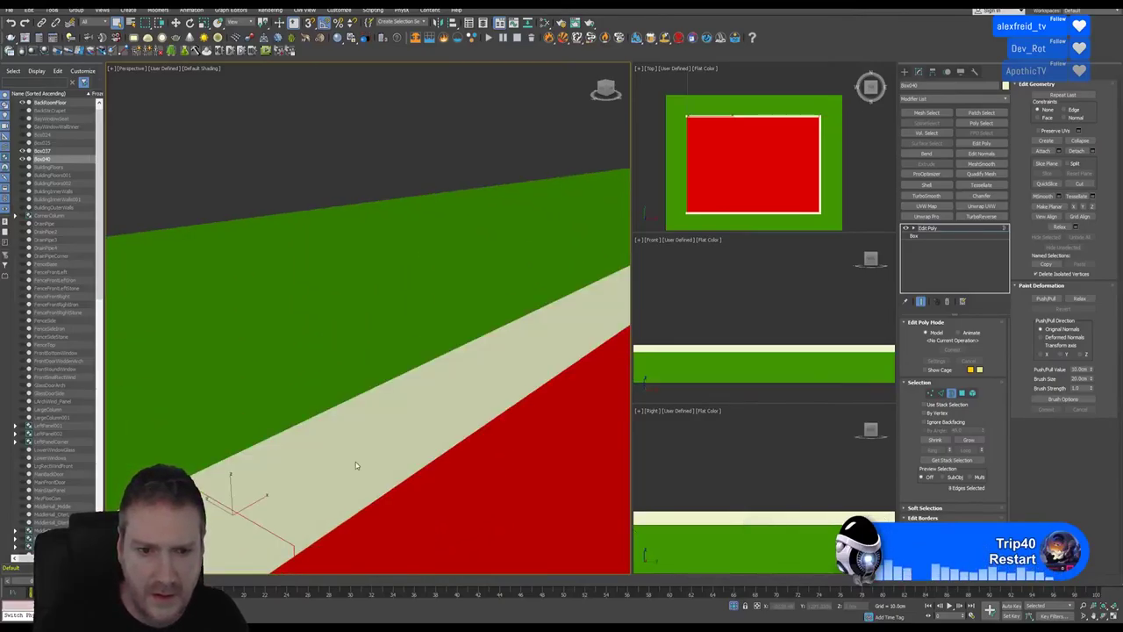
Step: Delete the side polygon at the upper-left corner of the trim that faces the lower-left corner
scroll(351, 488, "down", 3)
scroll(349, 488, "up", 3)
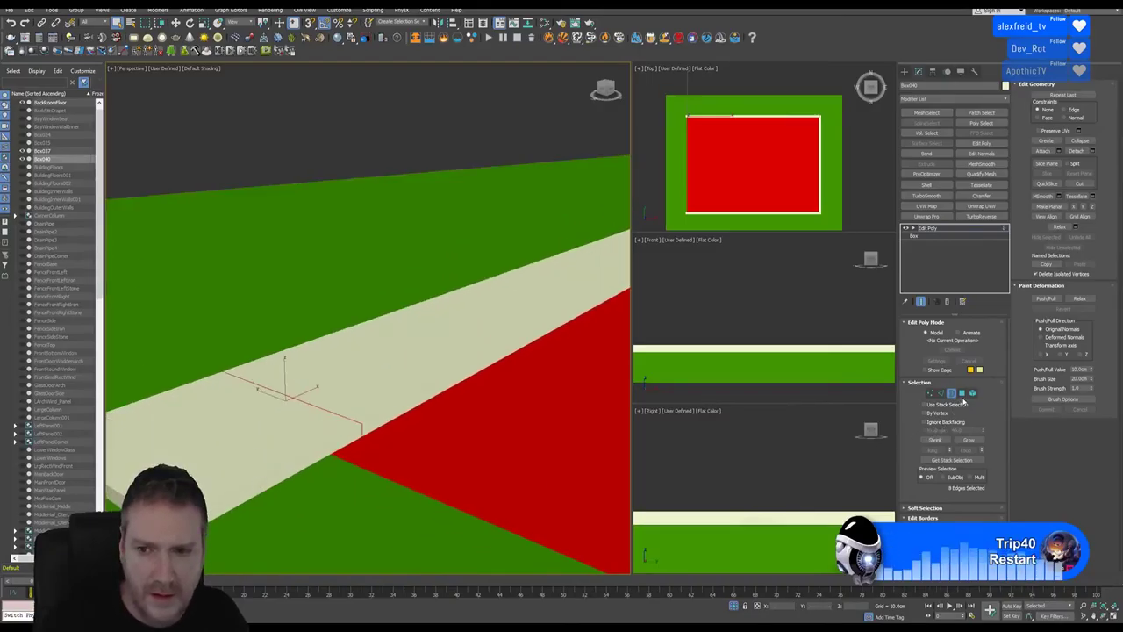
left_click(962, 394)
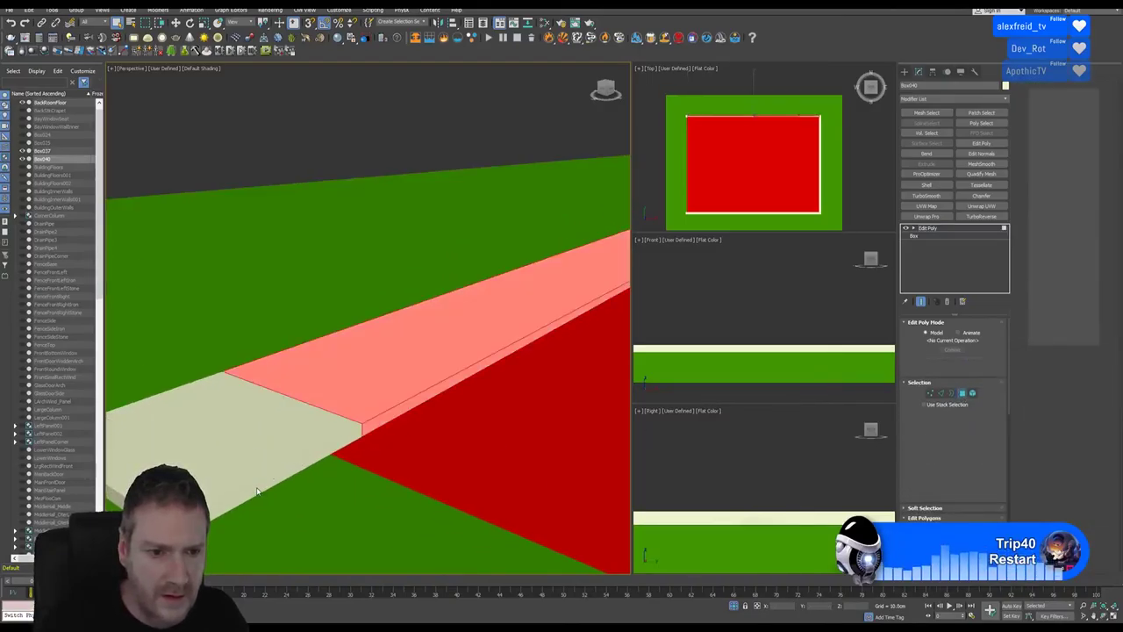
left_click(251, 493)
key("Delete")
Step: Delete the side polygon at the lower strip's left end that faces the upper-left corner
scroll(284, 507, "down", 7)
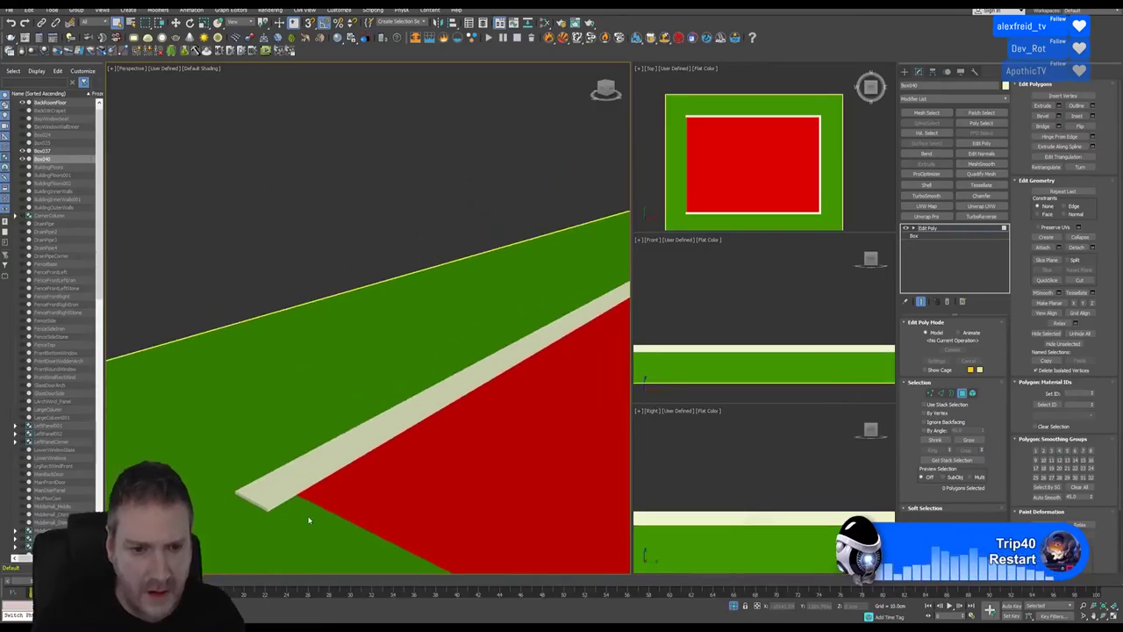
middle_click_drag(342, 524, 268, 326, "alt")
scroll(401, 401, "up", 8)
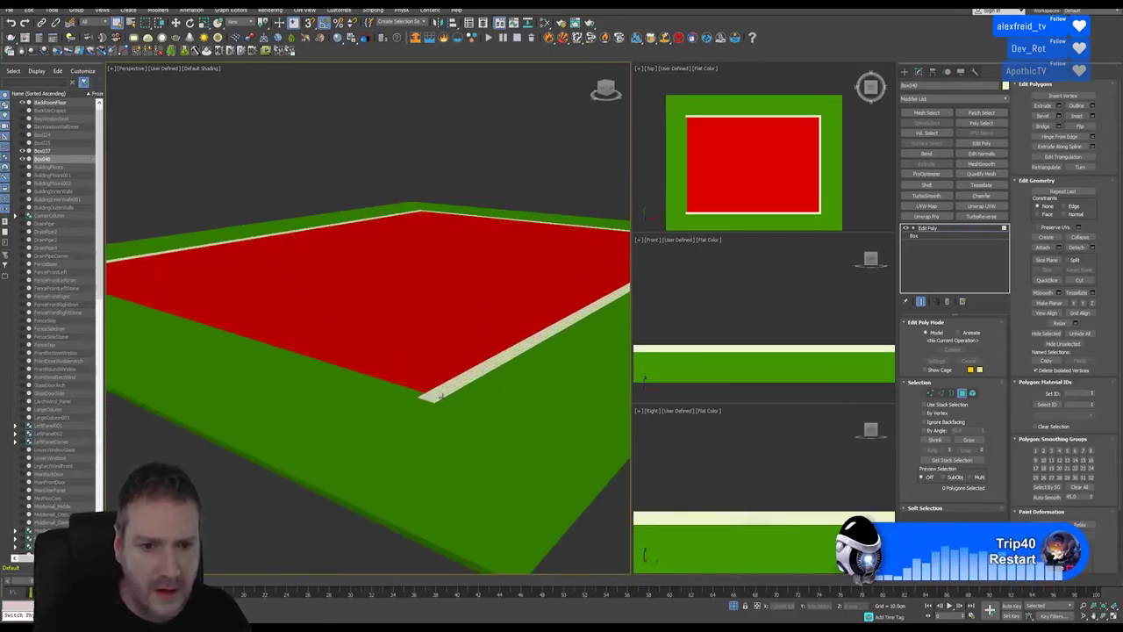
left_click(1102, 617)
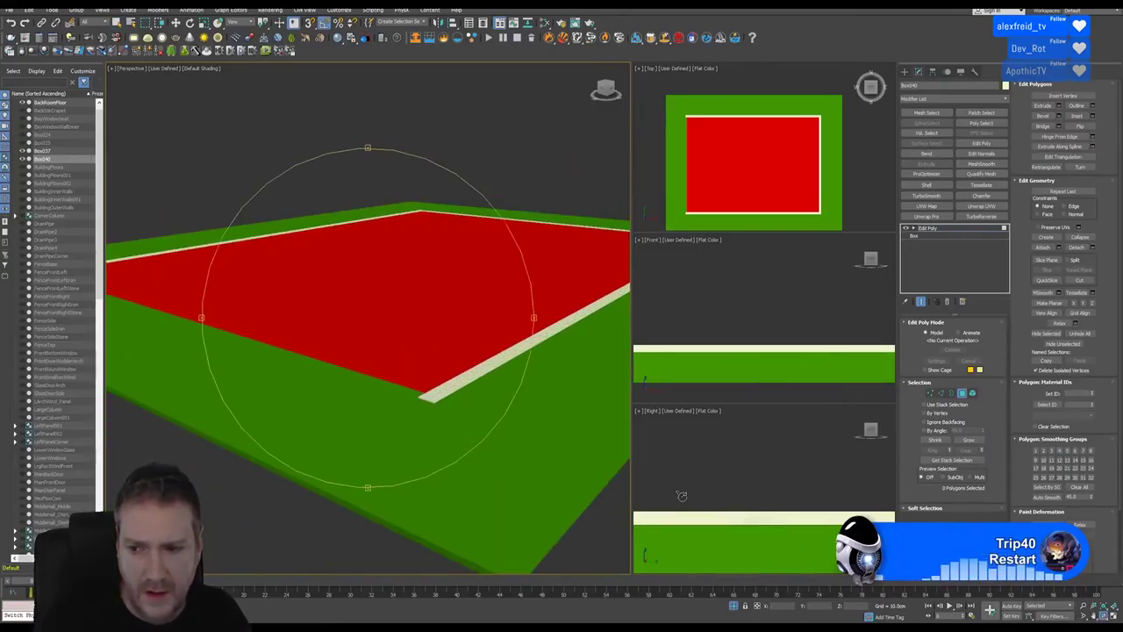
left_click_drag(338, 404, 472, 387)
middle_click_drag(231, 387, 225, 400)
left_click_drag(224, 400, 224, 122)
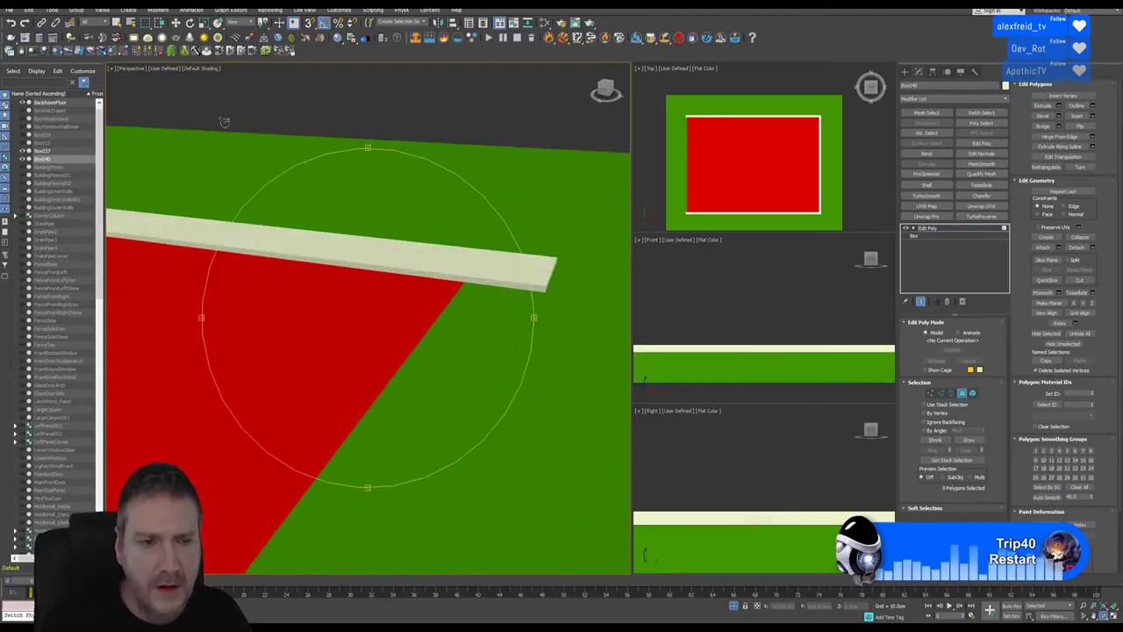
left_click(118, 23)
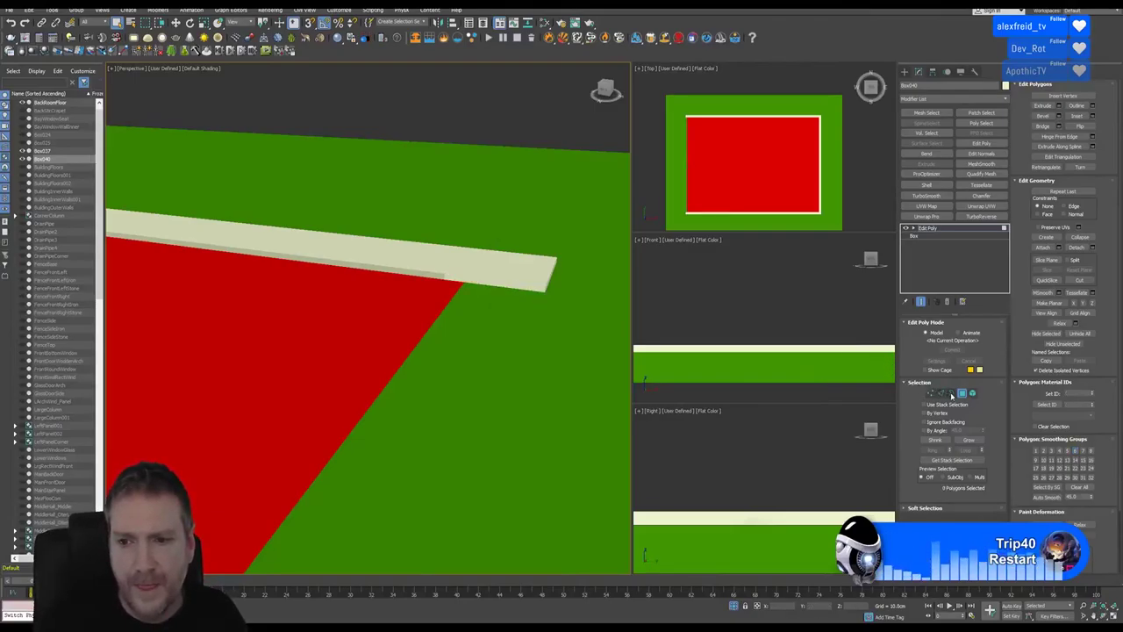
Step: Bridge the open borders of the two left corners to close the trim frame along the red area's left edge
key("3")
middle_click_drag(494, 308, 270, 441, "alt")
scroll(204, 469, "up", 4)
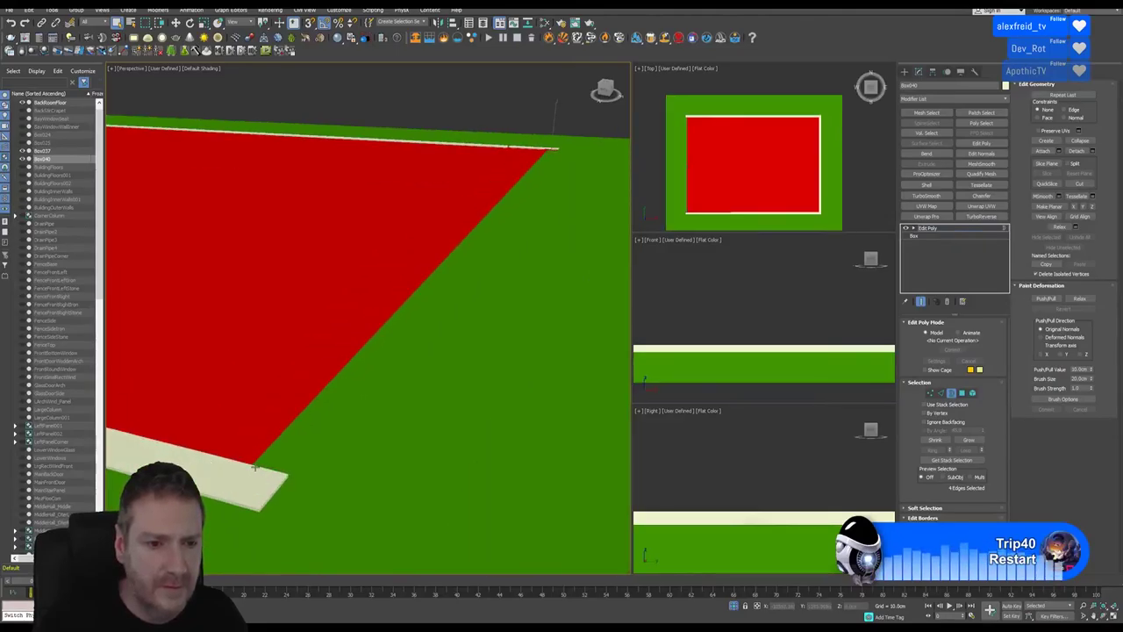
double_click(274, 467, "ctrl")
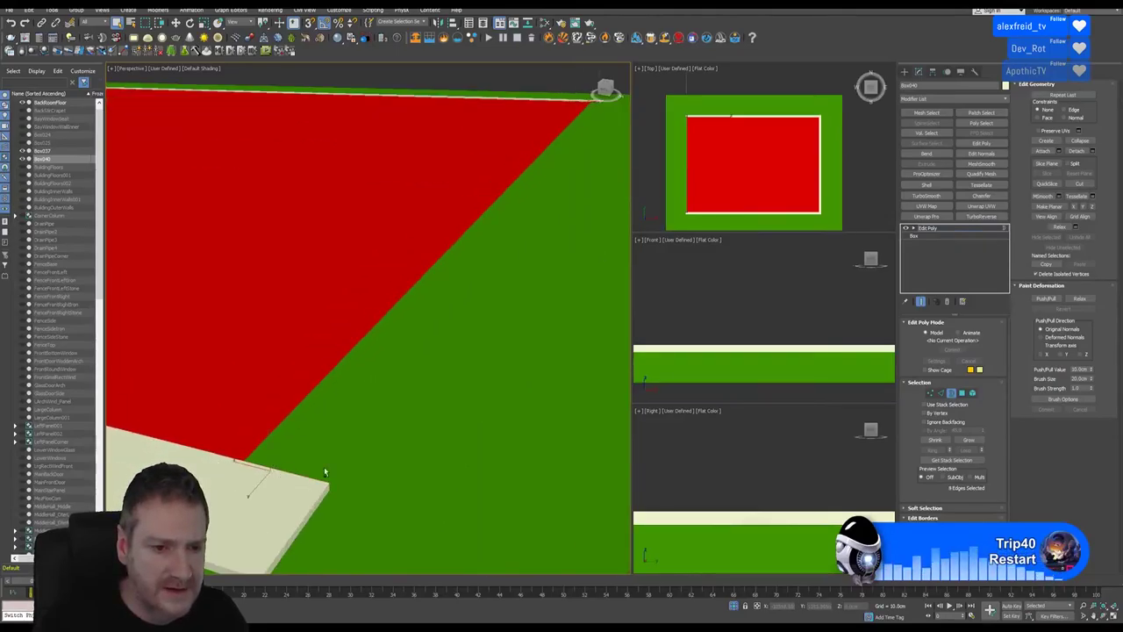
left_click(936, 549)
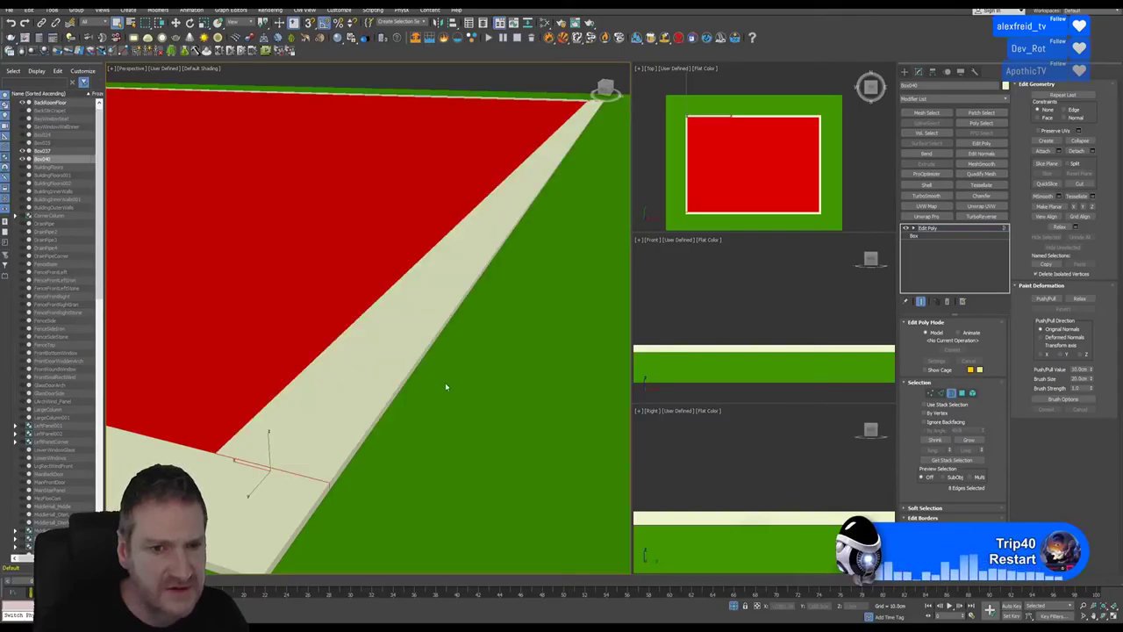
scroll(443, 386, "down", 5)
middle_click_drag(308, 326, 454, 439)
scroll(314, 393, "down", 2)
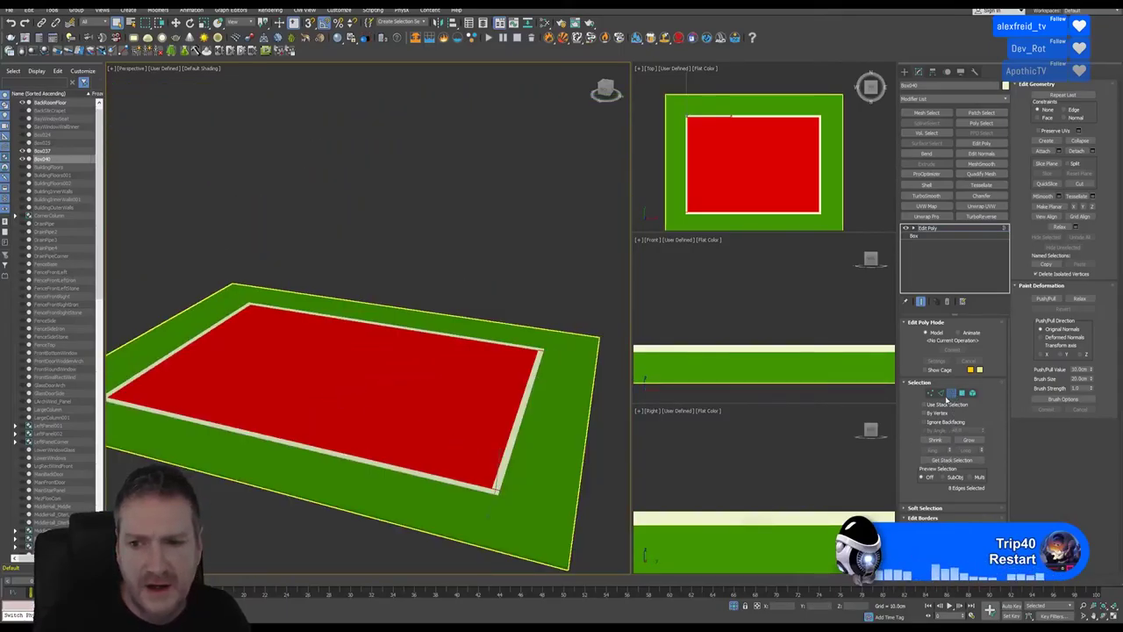
Step: Switch to edge level and select all edges of the trim frame in an enlarged front view
left_click(942, 394)
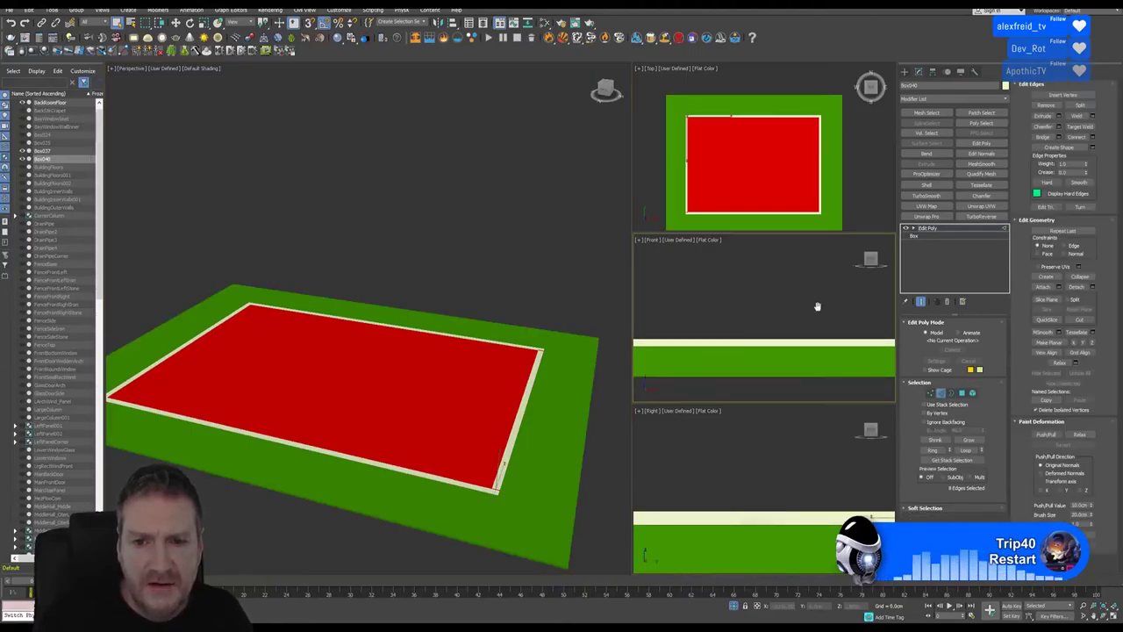
scroll(802, 318, "down", 3)
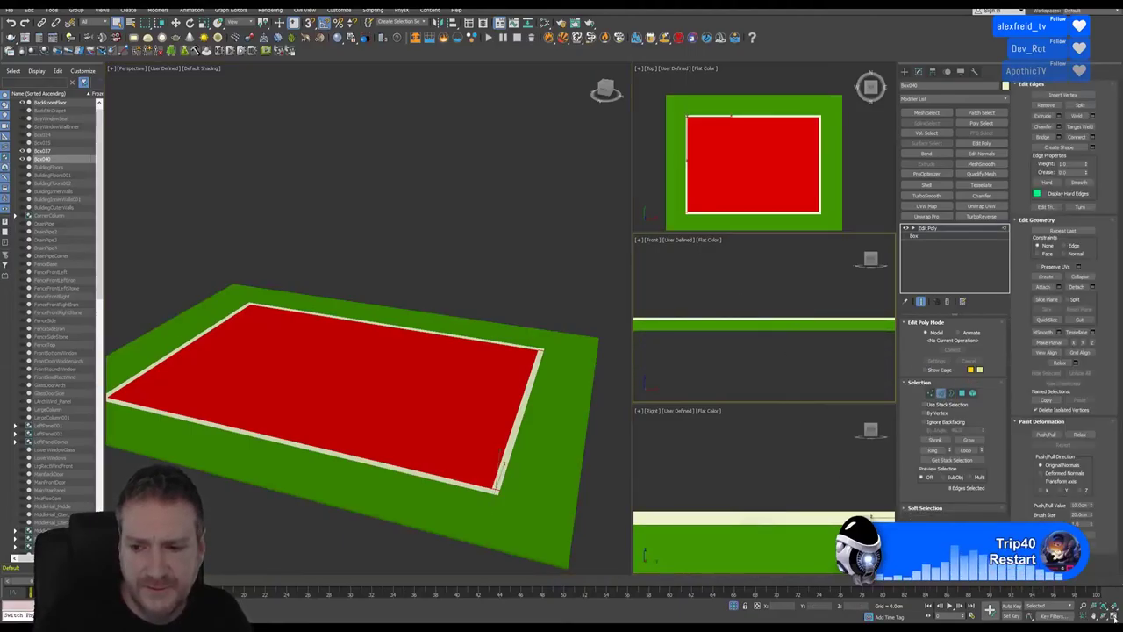
key("alt+w")
scroll(412, 431, "down", 6)
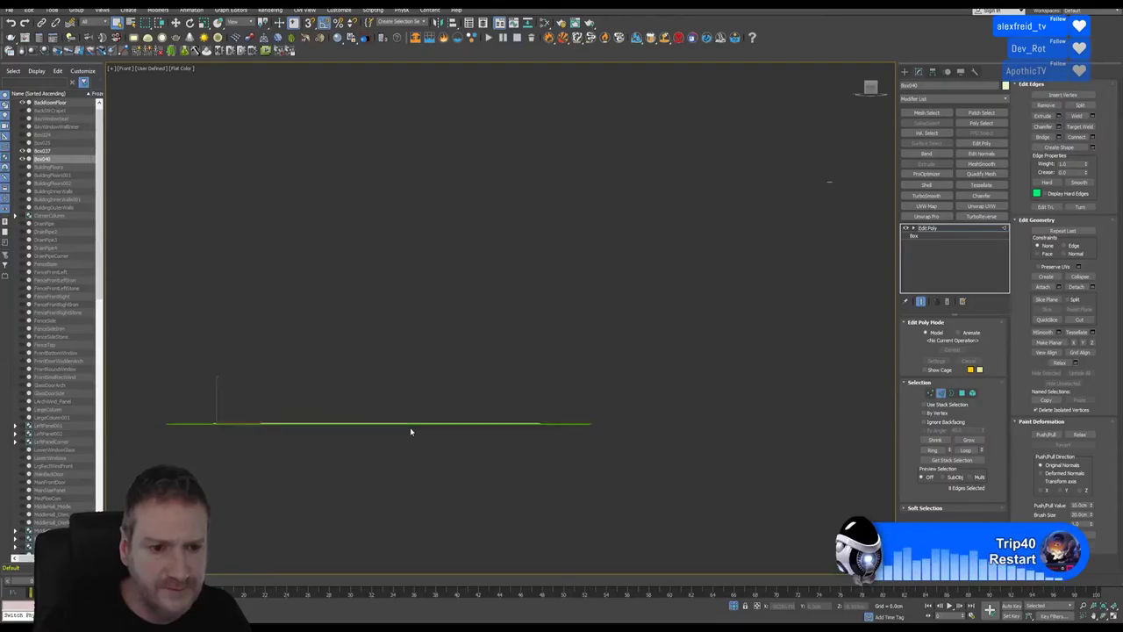
scroll(291, 425, "up", 3)
middle_click_drag(290, 426, 248, 362)
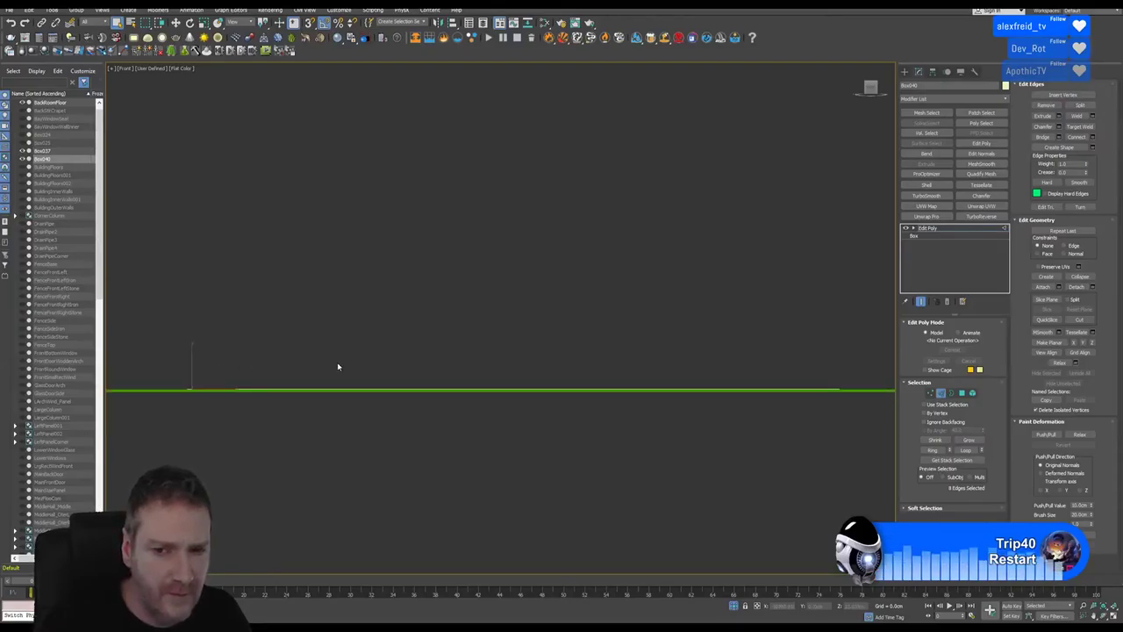
scroll(342, 371, "up", 2)
scroll(333, 360, "down", 3)
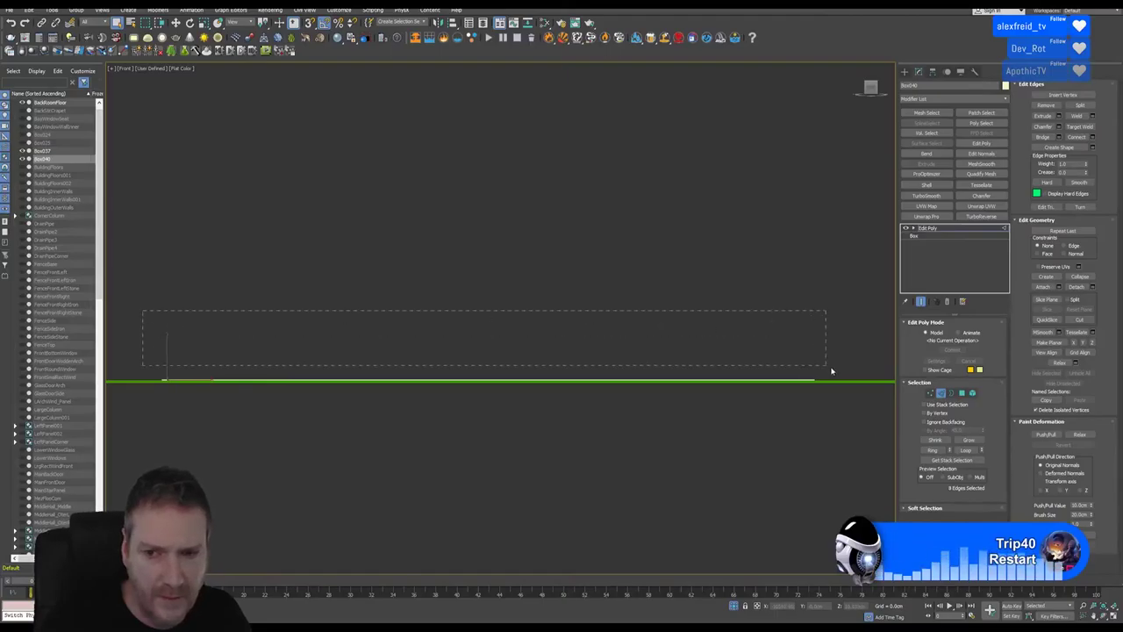
left_click_drag(832, 371, 839, 384)
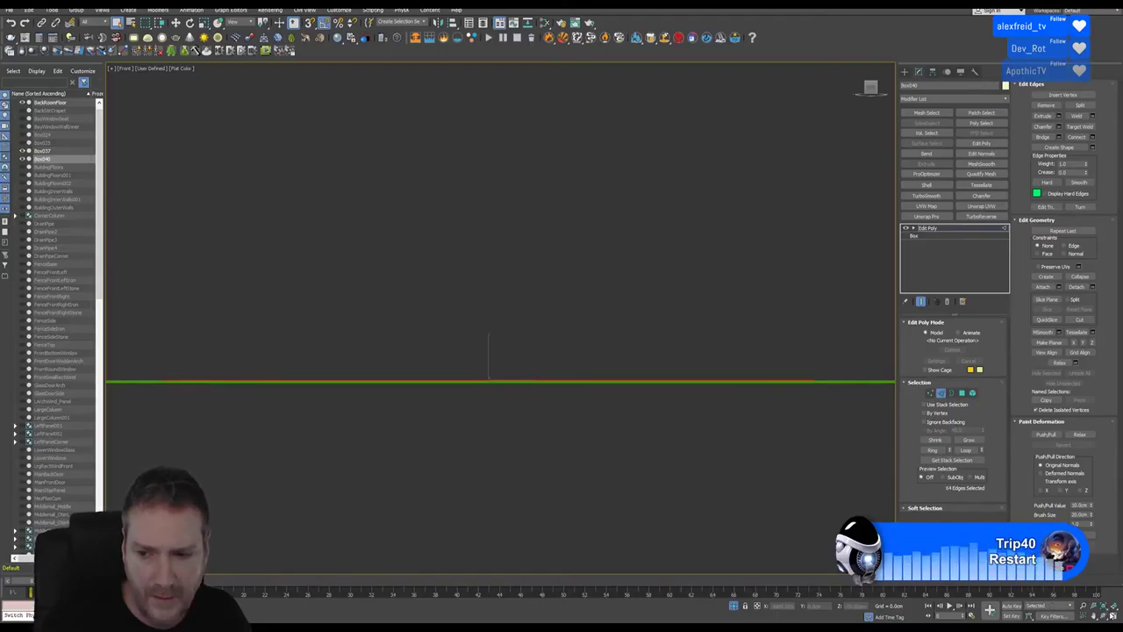
Step: Try to deselect the two seam edges across the trim's top face at the lower-right corner in the perspective view
key("alt+w")
scroll(504, 501, "up", 5)
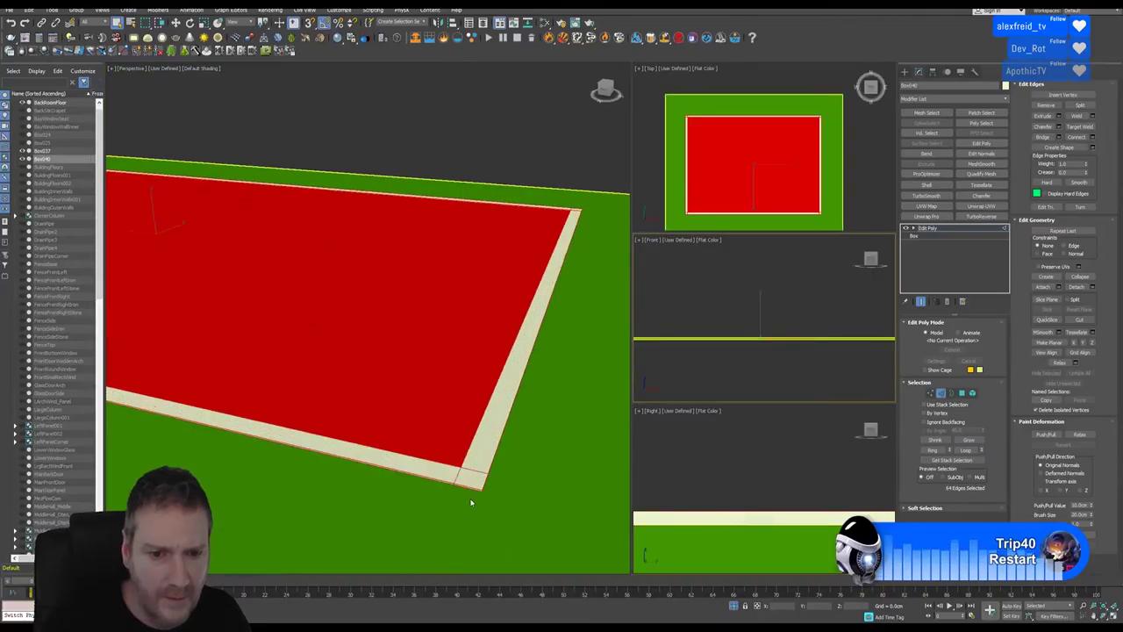
scroll(472, 502, "up", 1)
left_click(849, 193)
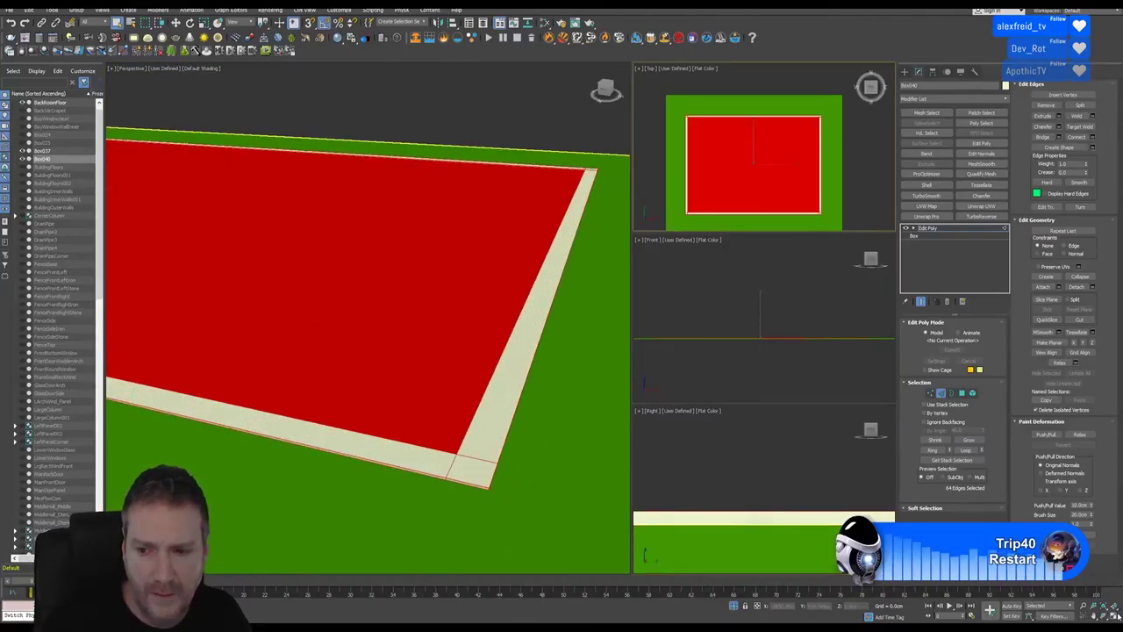
scroll(478, 452, "up", 4)
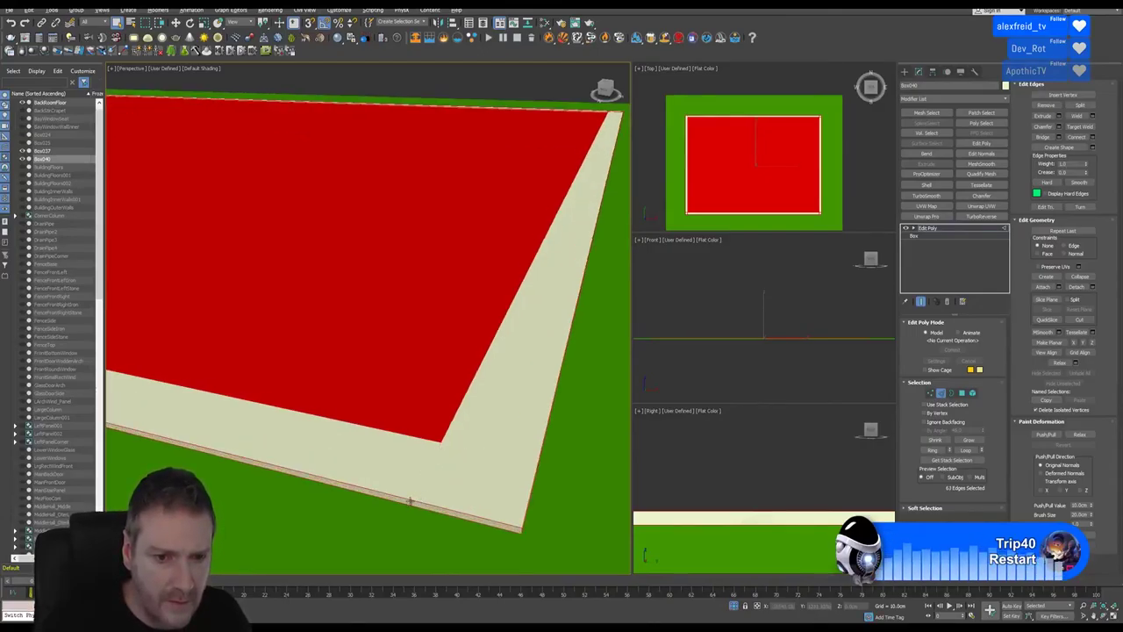
scroll(419, 525, "up", 4)
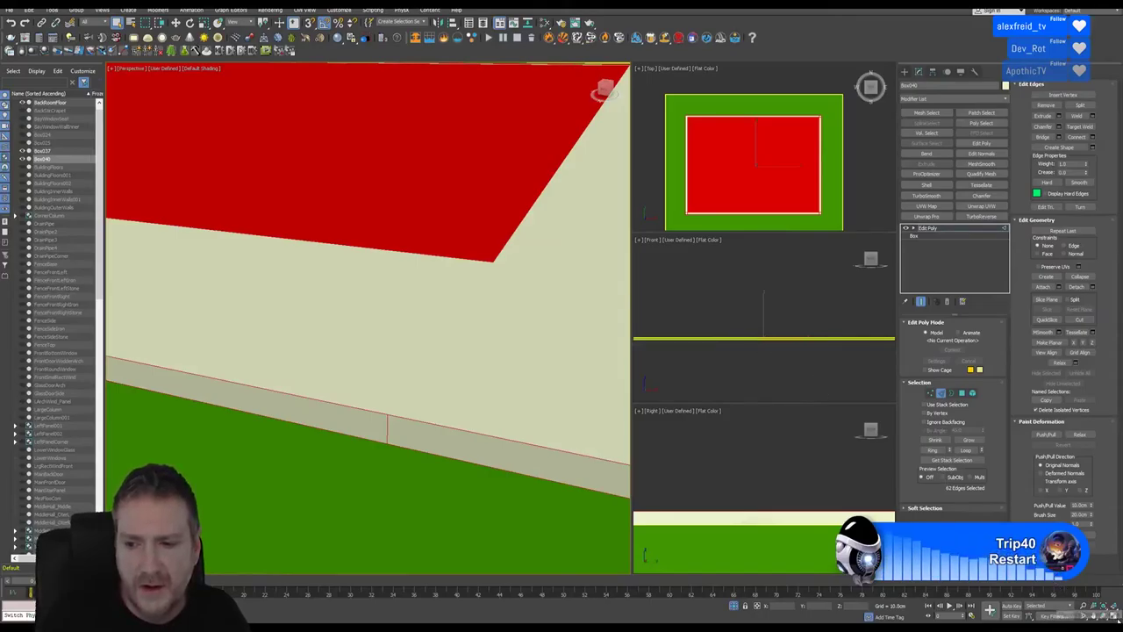
Step: Clear the current edge selection and reselect every edge of the trim frame in the front view
left_click(1115, 616)
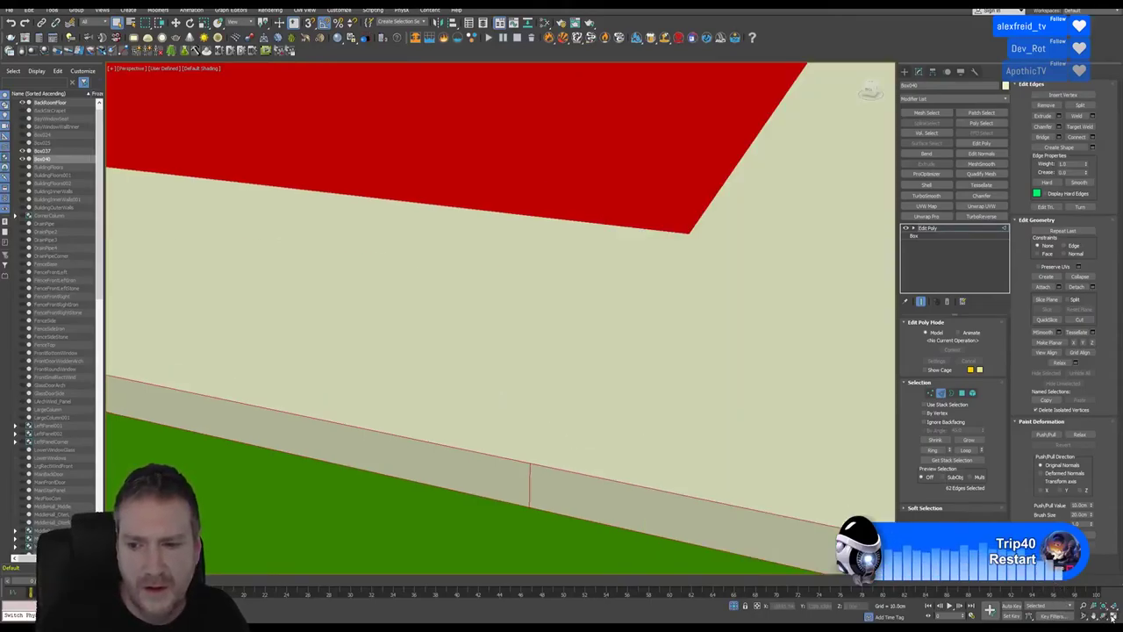
left_click(1111, 606)
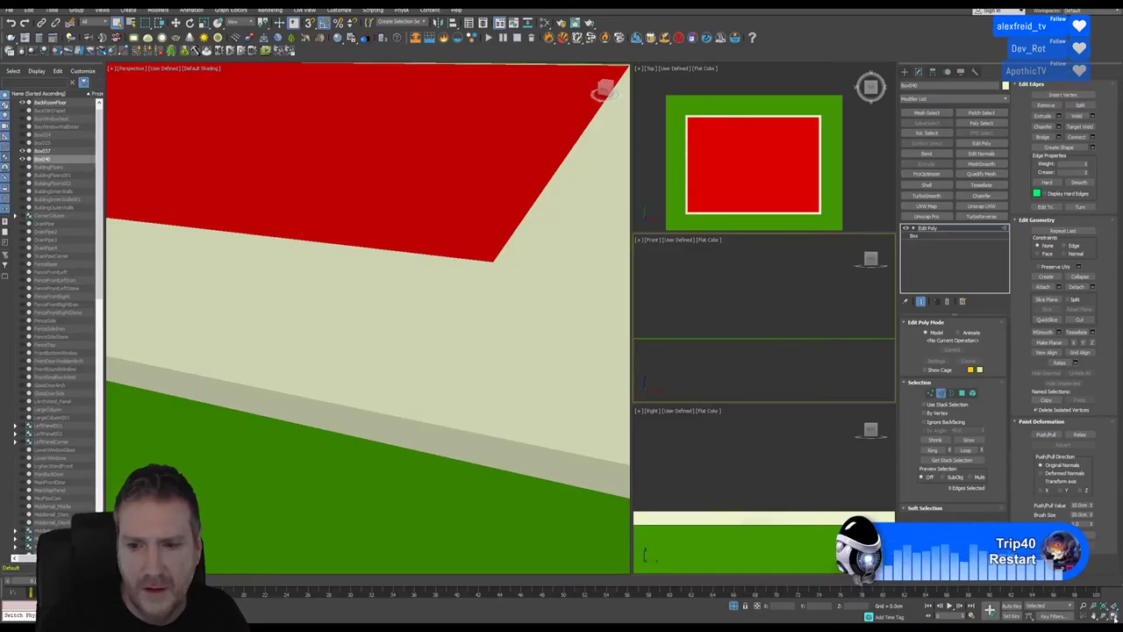
left_click(1111, 604)
scroll(275, 427, "up", 2)
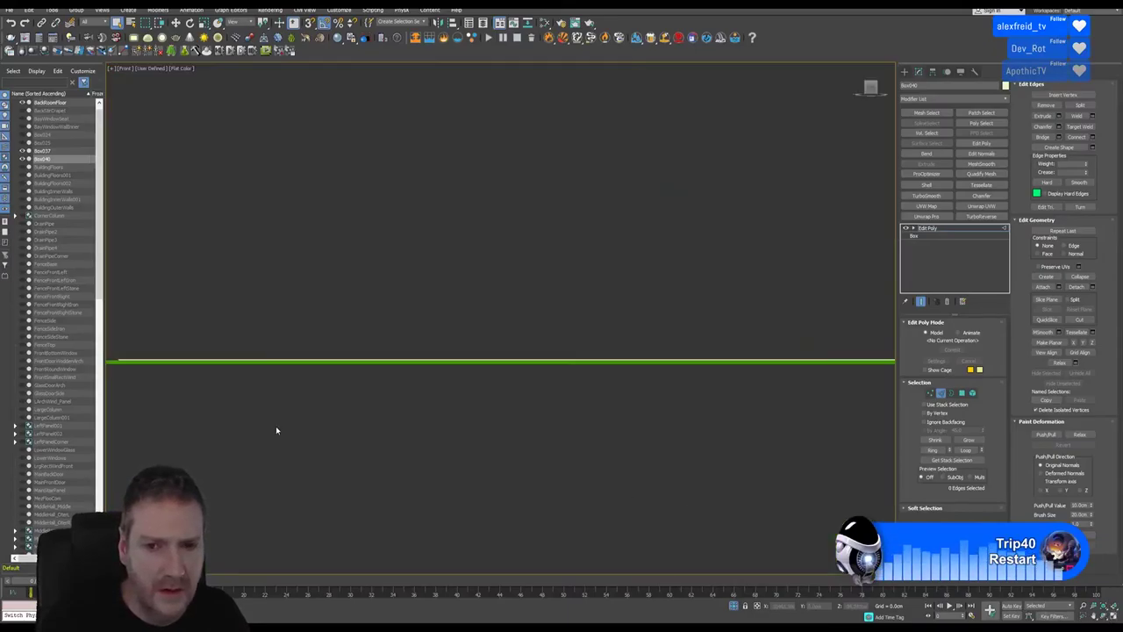
scroll(278, 429, "down", 2)
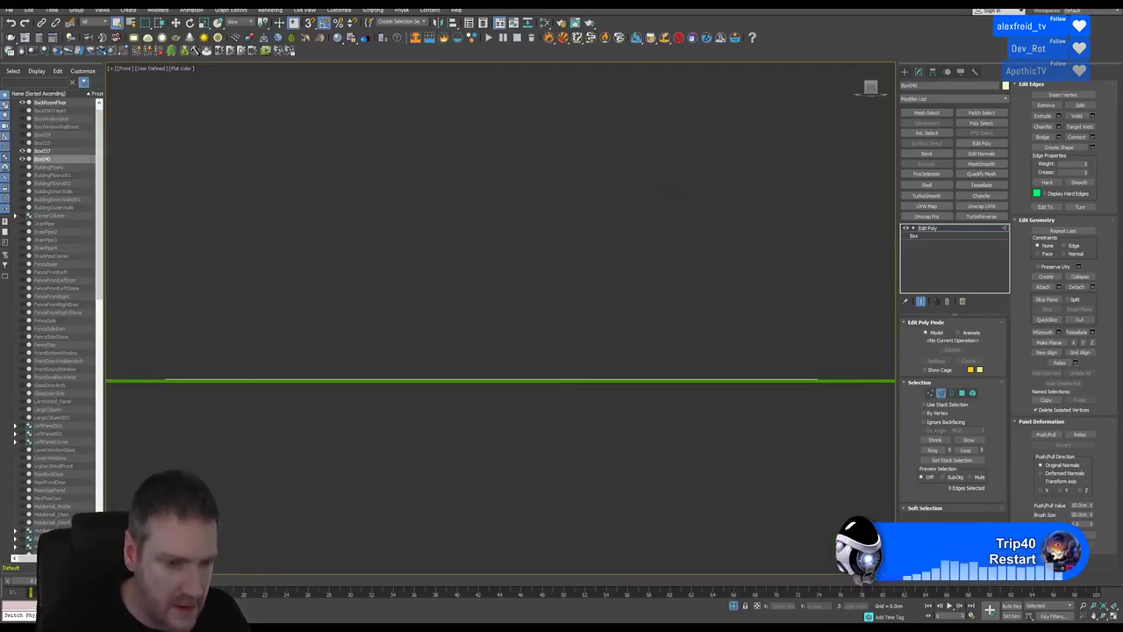
left_click_drag(136, 452, 868, 383)
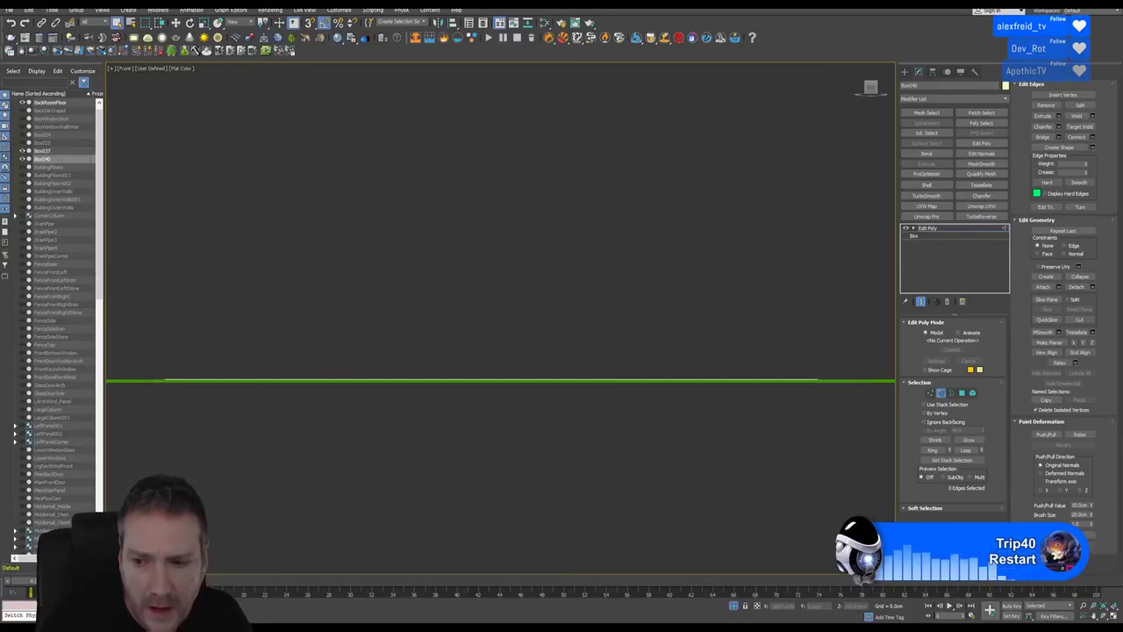
key("alt+w")
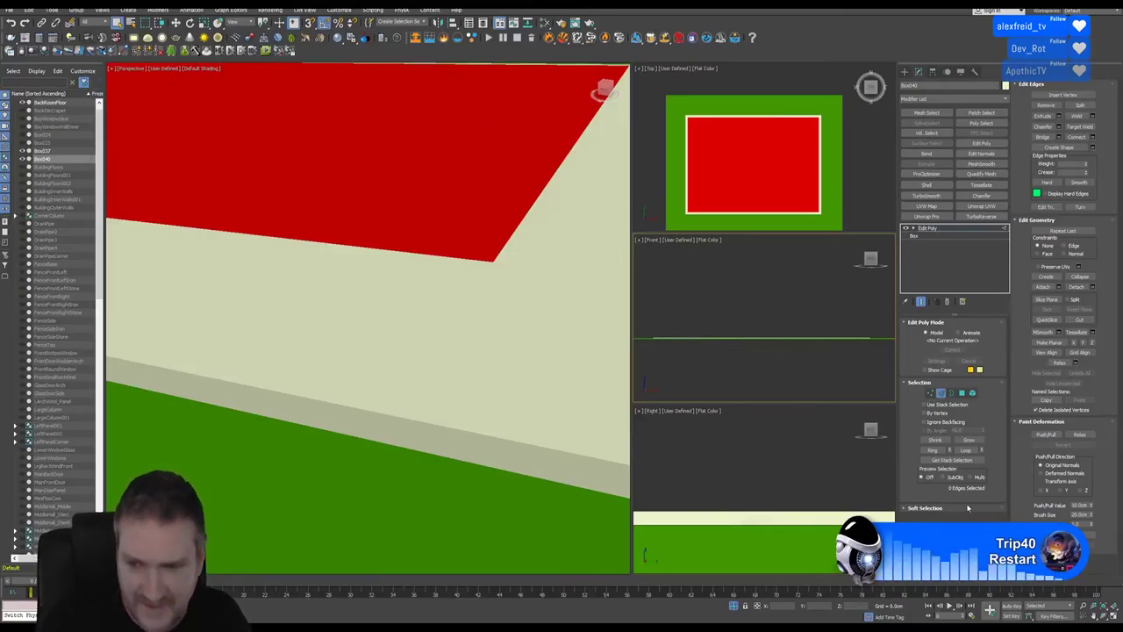
key("alt+w")
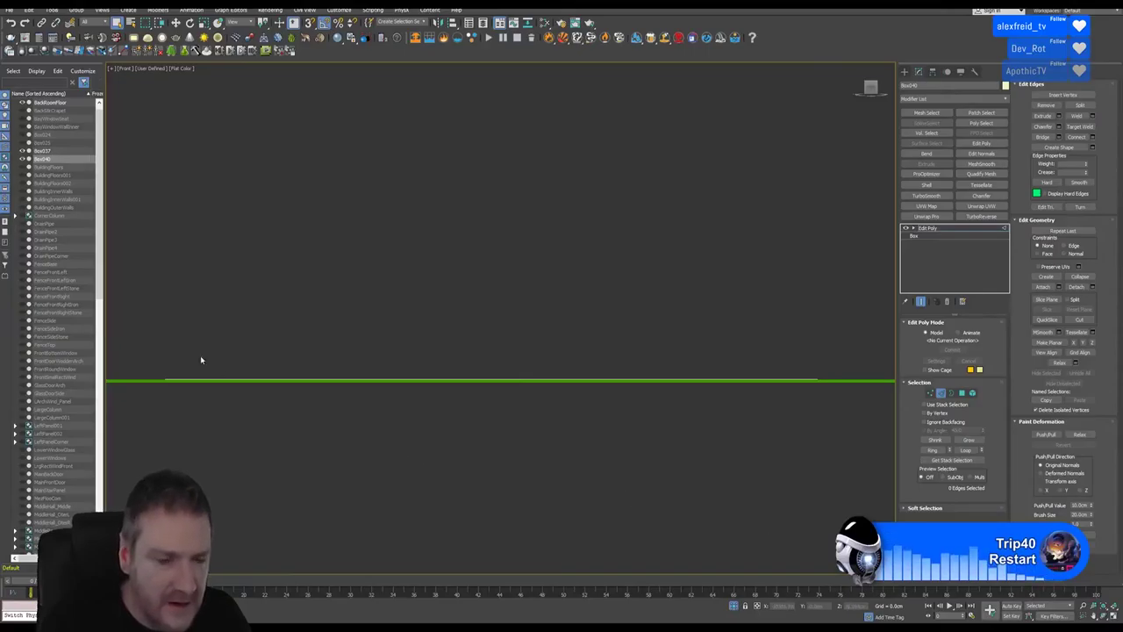
left_click_drag(140, 338, 851, 383)
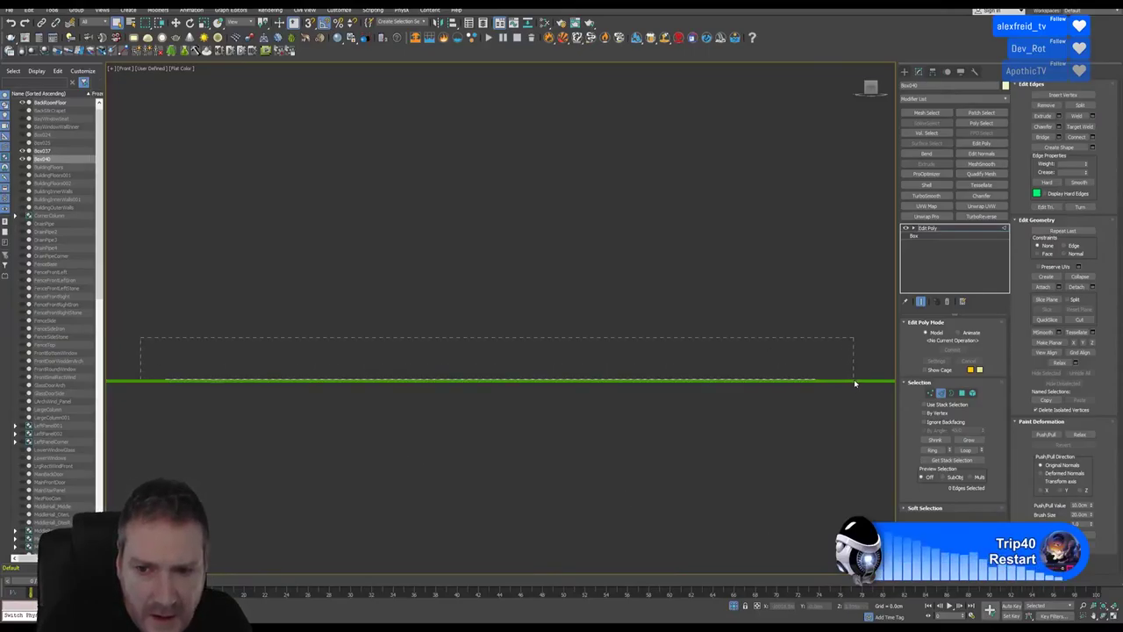
left_click(1113, 615)
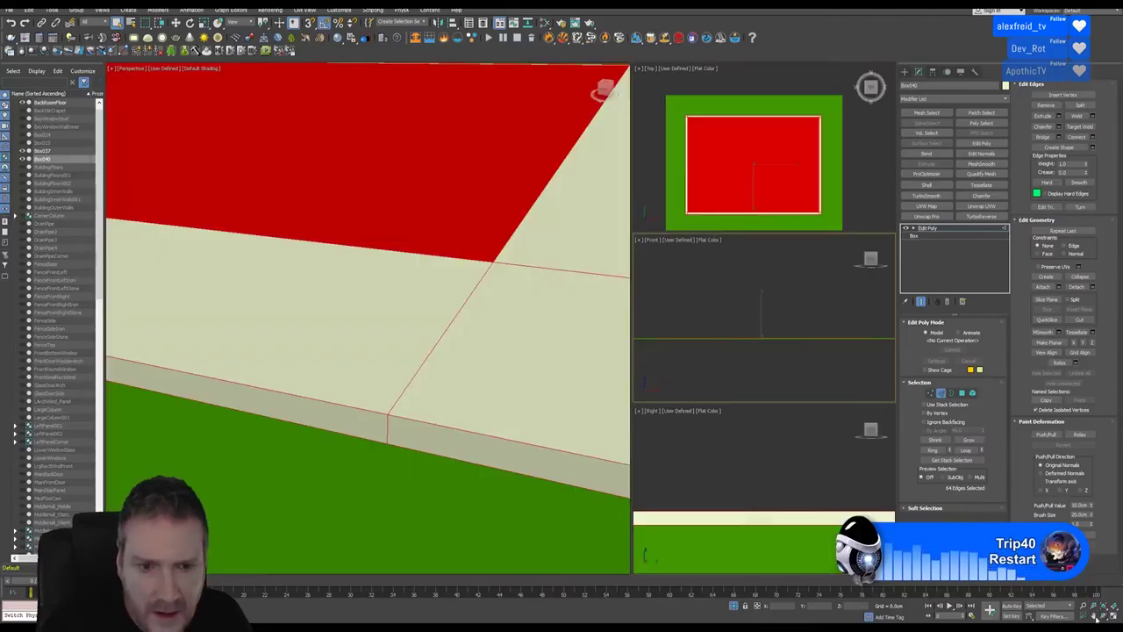
Step: Remove the bottom edges at the trim frame's left end from the edge selection in the front view
middle_click_drag(296, 442, 416, 229)
scroll(417, 230, "up", 3)
scroll(416, 230, "up", 3)
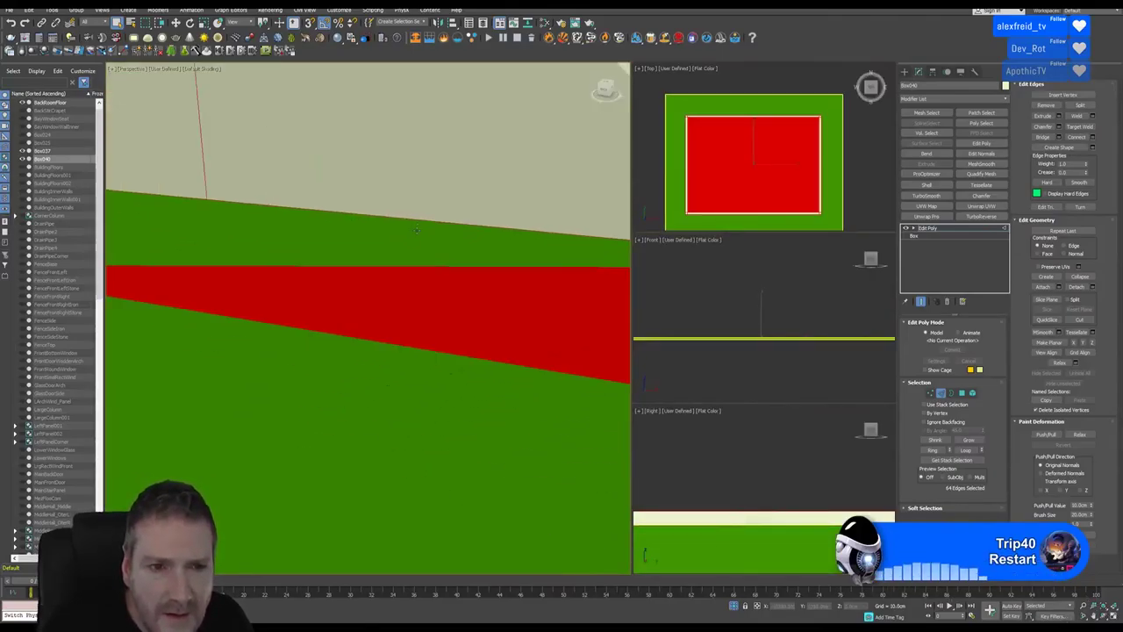
scroll(416, 230, "down", 5)
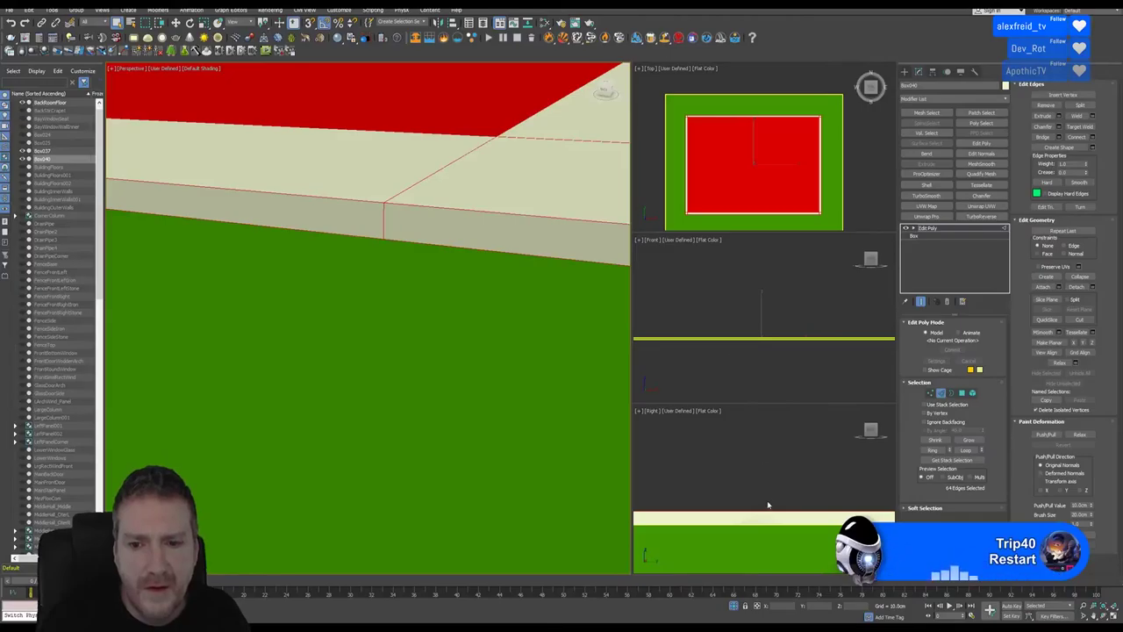
middle_click_drag(750, 369, 759, 368)
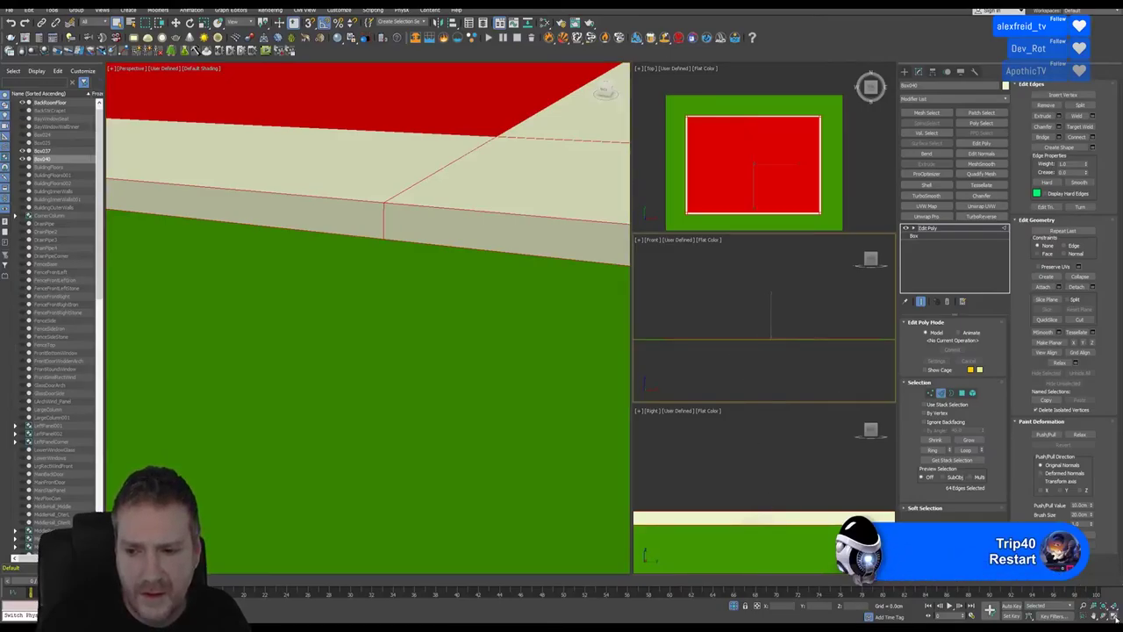
left_click(1113, 617)
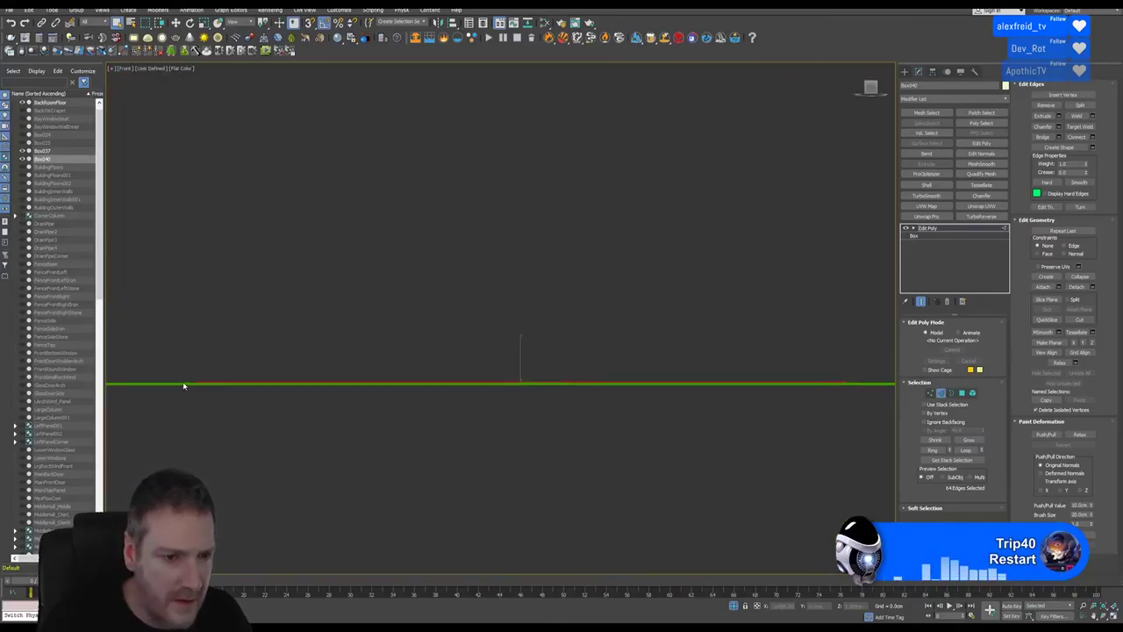
scroll(196, 388, "up", 6)
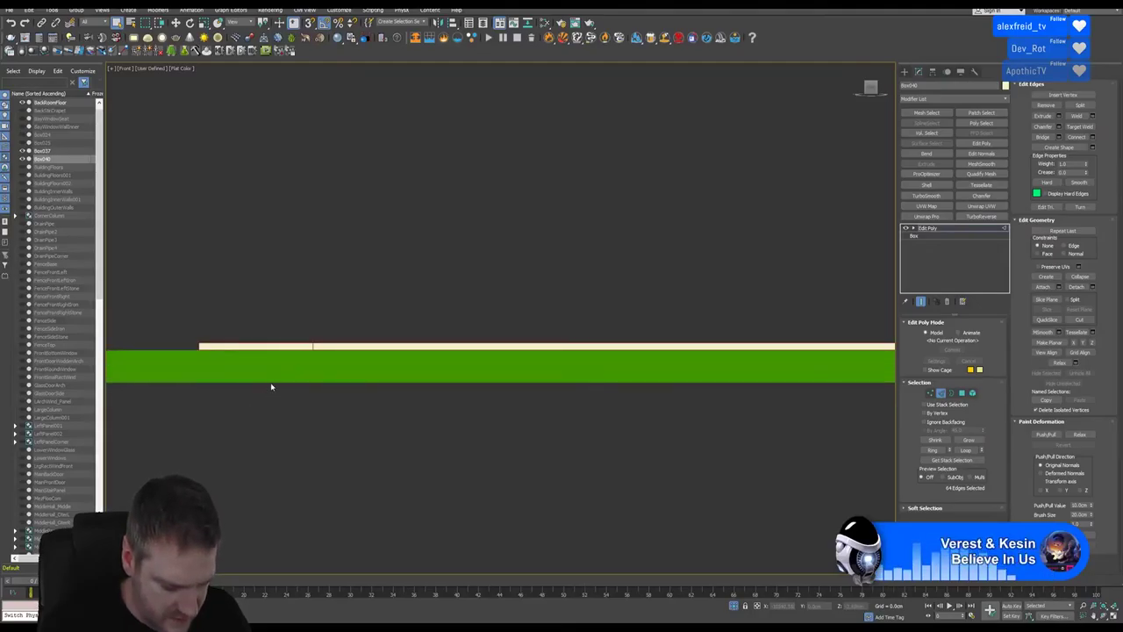
scroll(249, 406, "up", 1)
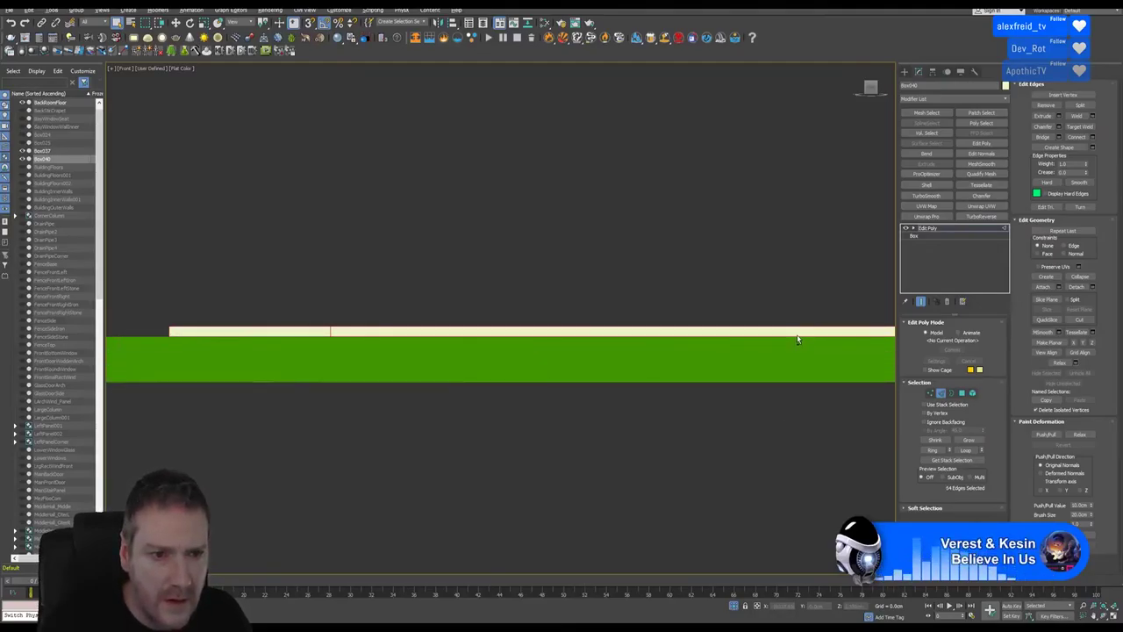
Step: Try to deselect the bottom edges along the middle of the trim frame in the front view
scroll(770, 412, "down", 1)
middle_click_drag(769, 413, 340, 414)
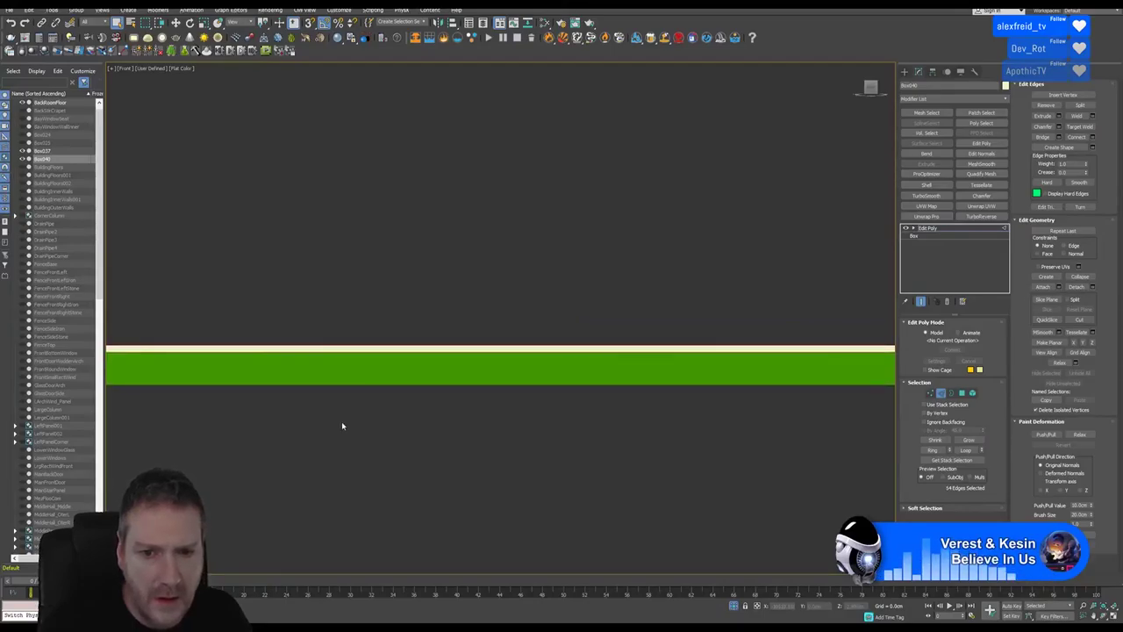
left_click_drag(783, 362, 797, 356)
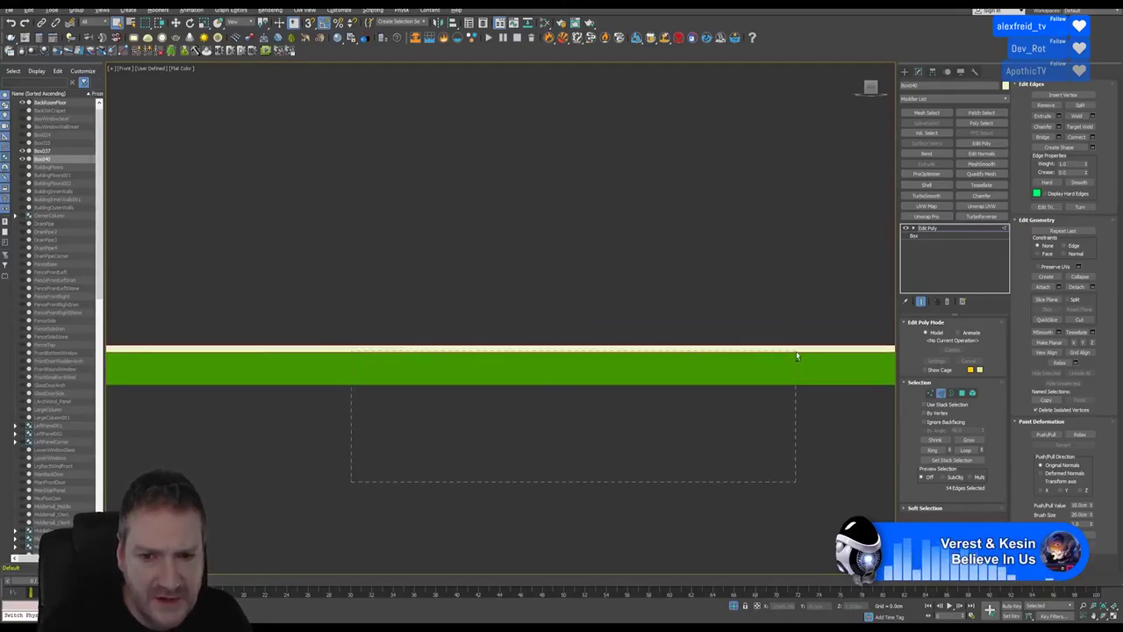
scroll(690, 353, "up", 5)
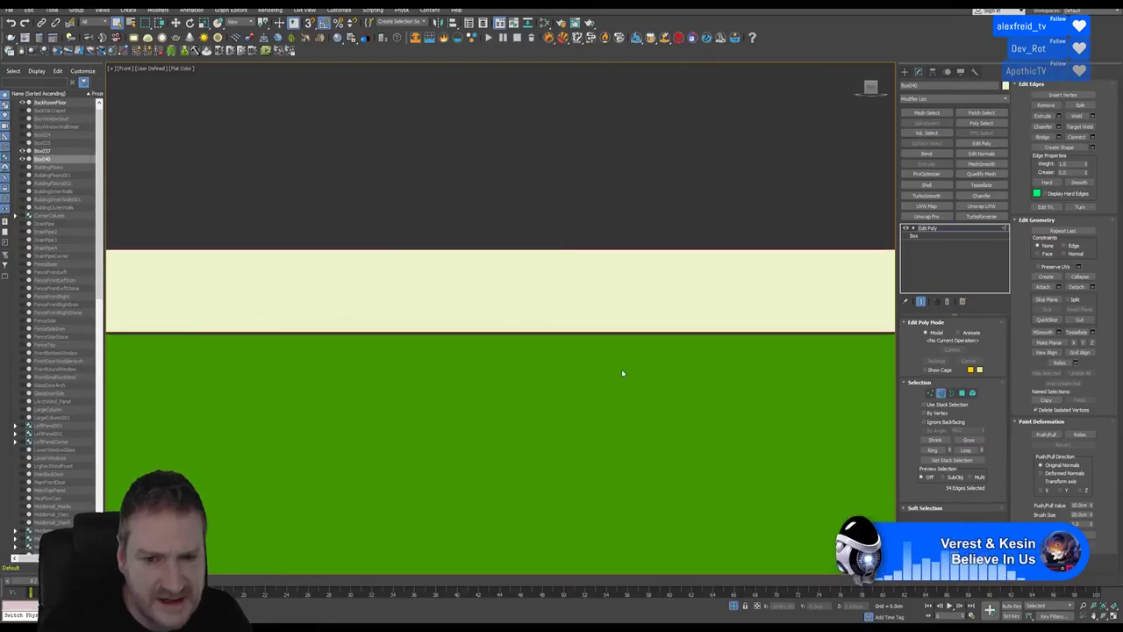
scroll(622, 373, "down", 4)
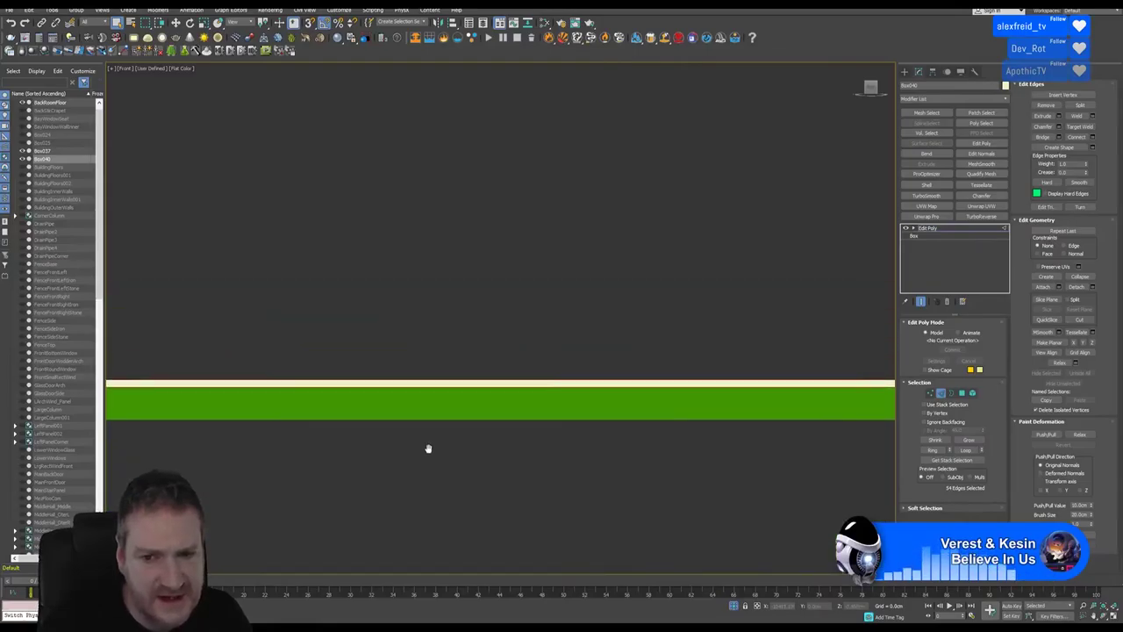
Step: Remove the bottom edges at the trim frame's right end from the edge selection in the front view
middle_click_drag(764, 414, 715, 402)
scroll(721, 406, "down", 3)
scroll(722, 405, "down", 4)
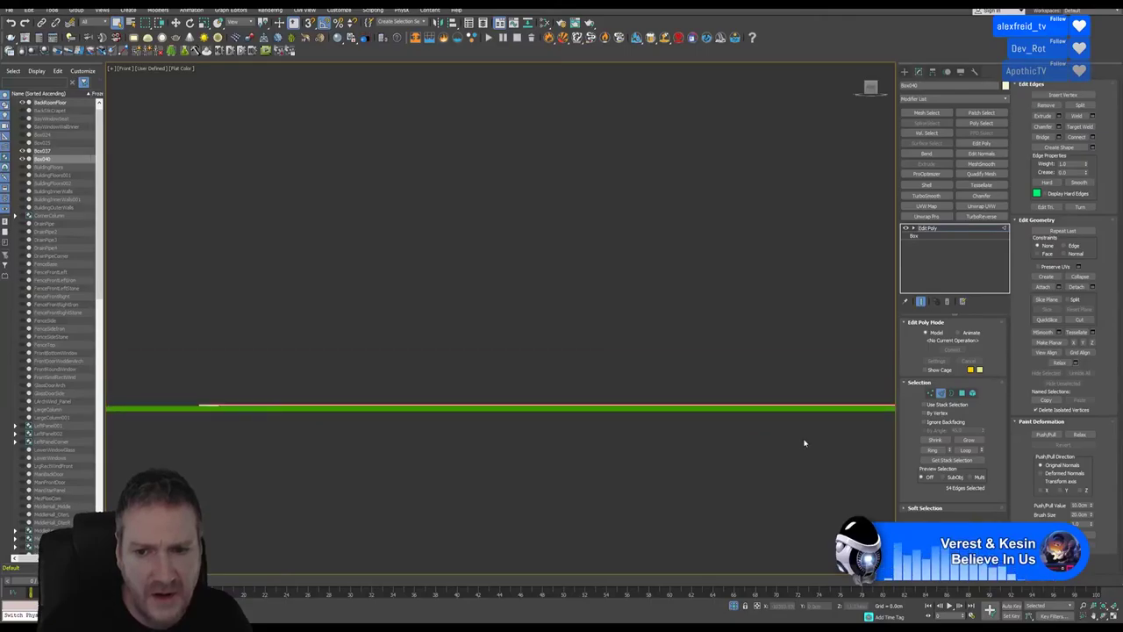
middle_click_drag(785, 409, 468, 405)
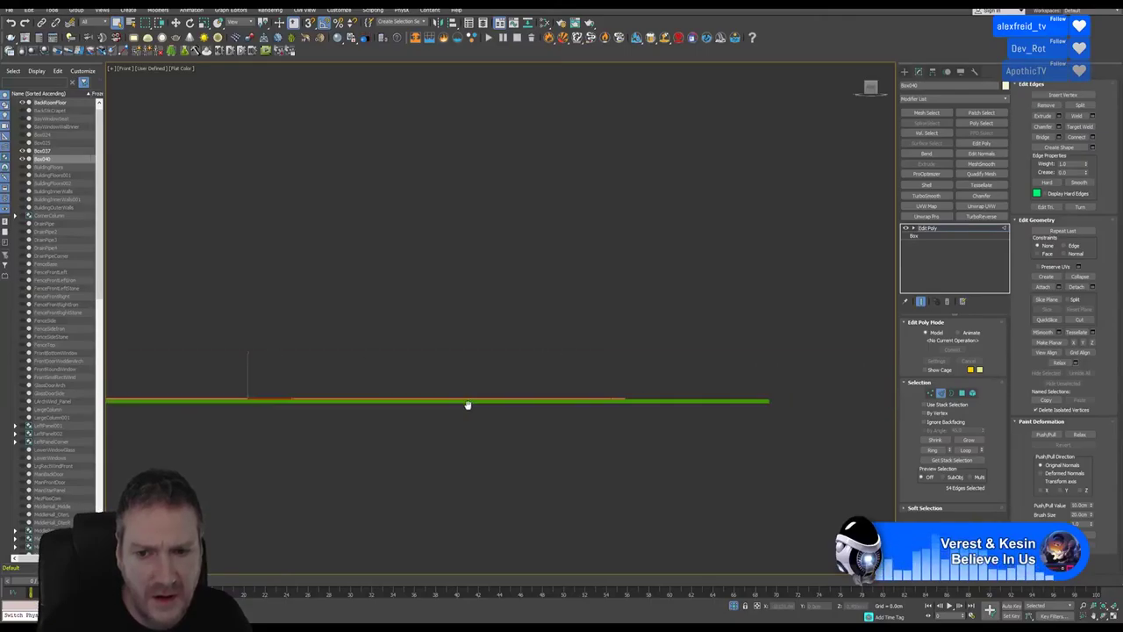
scroll(617, 398, "up", 5)
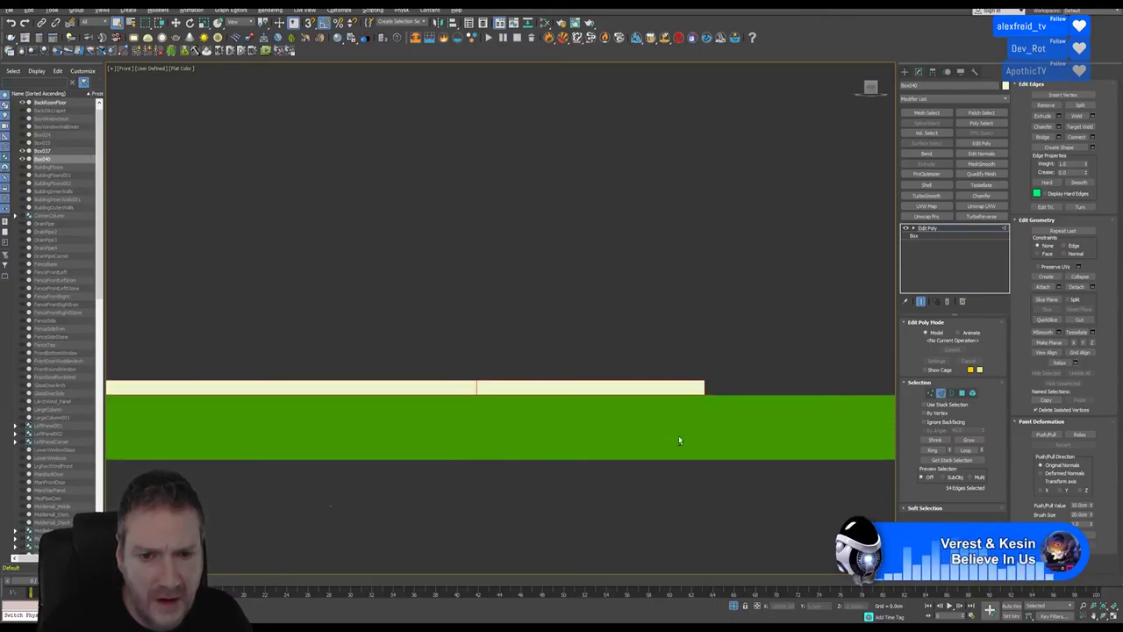
left_click_drag(330, 506, 758, 394)
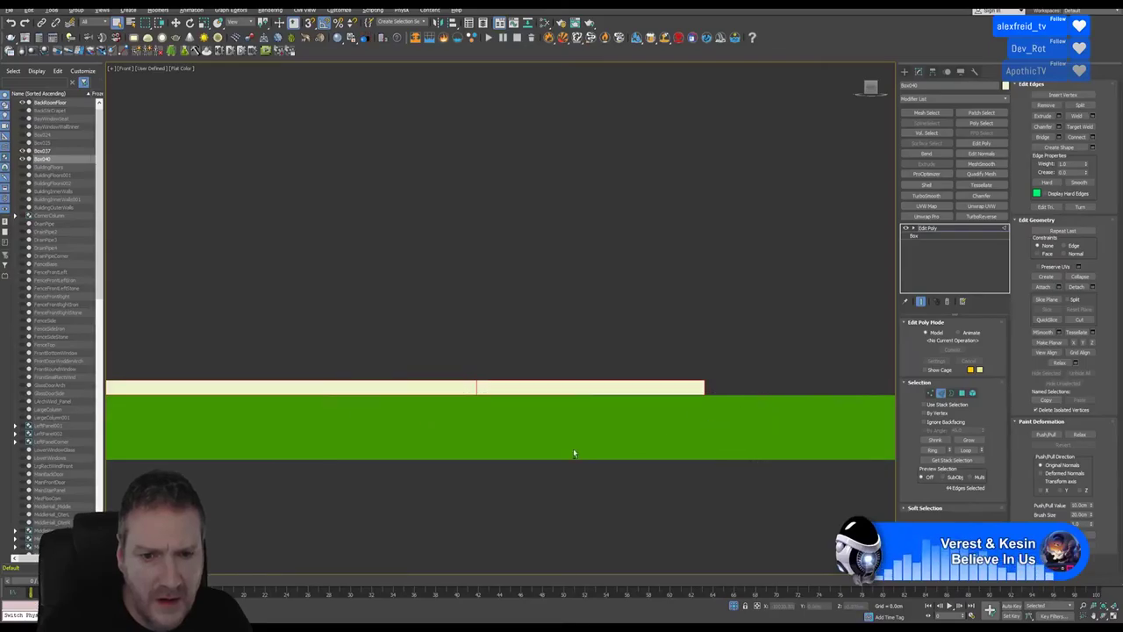
scroll(463, 393, "up", 4)
scroll(581, 370, "up", 2)
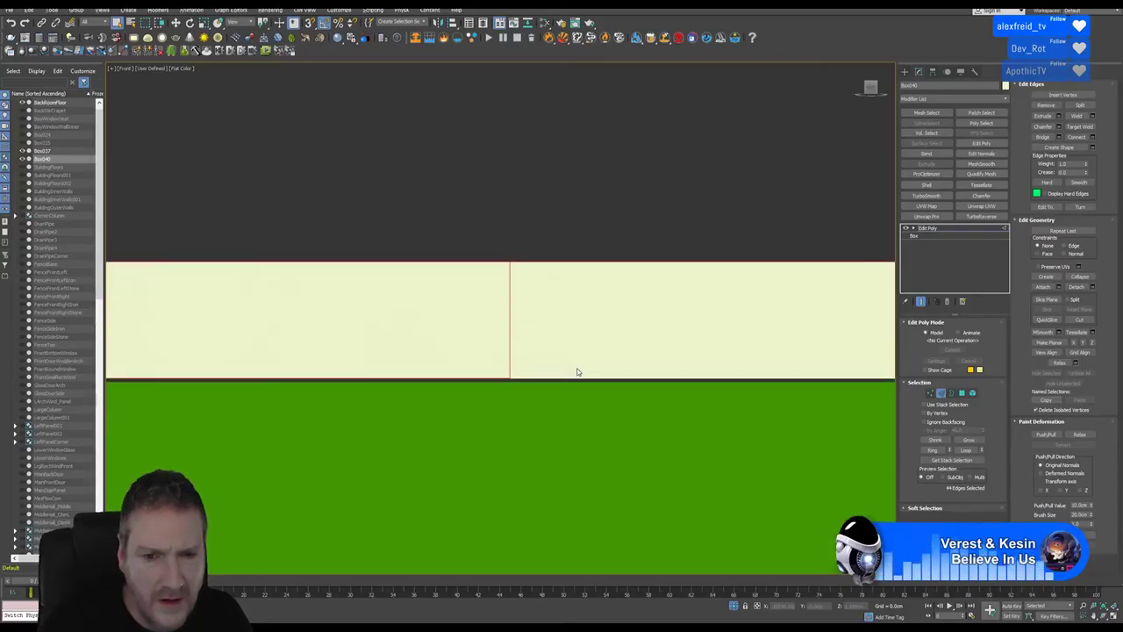
key("alt+w")
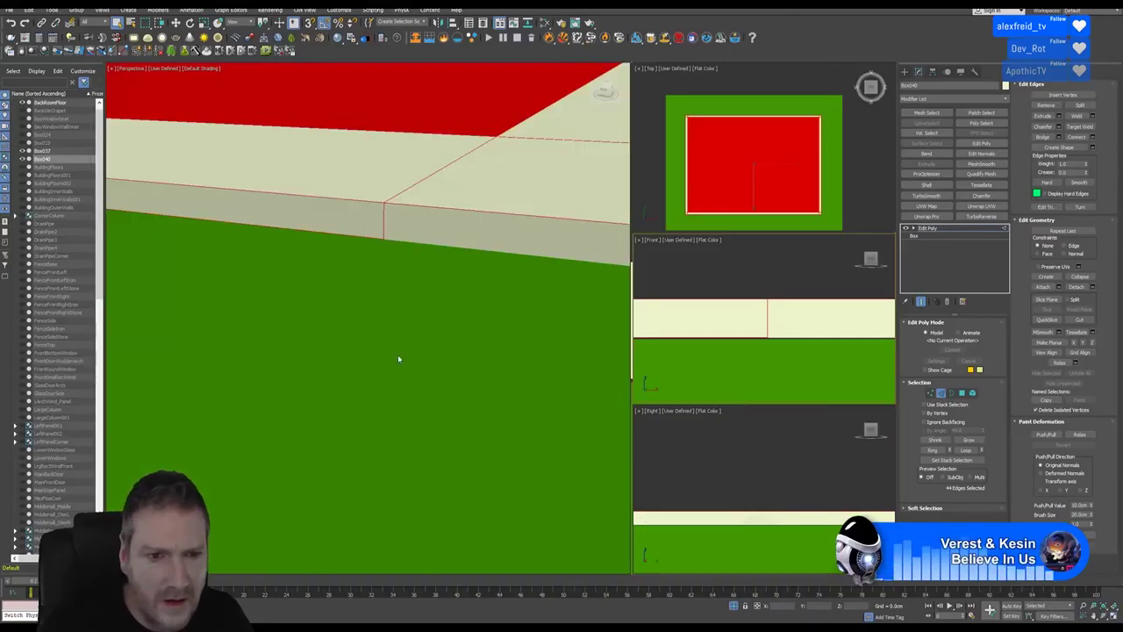
Step: Deselect the short seam edges crossing the front side of the trim frame near its corner in the perspective view
middle_click_drag(409, 281, 524, 303)
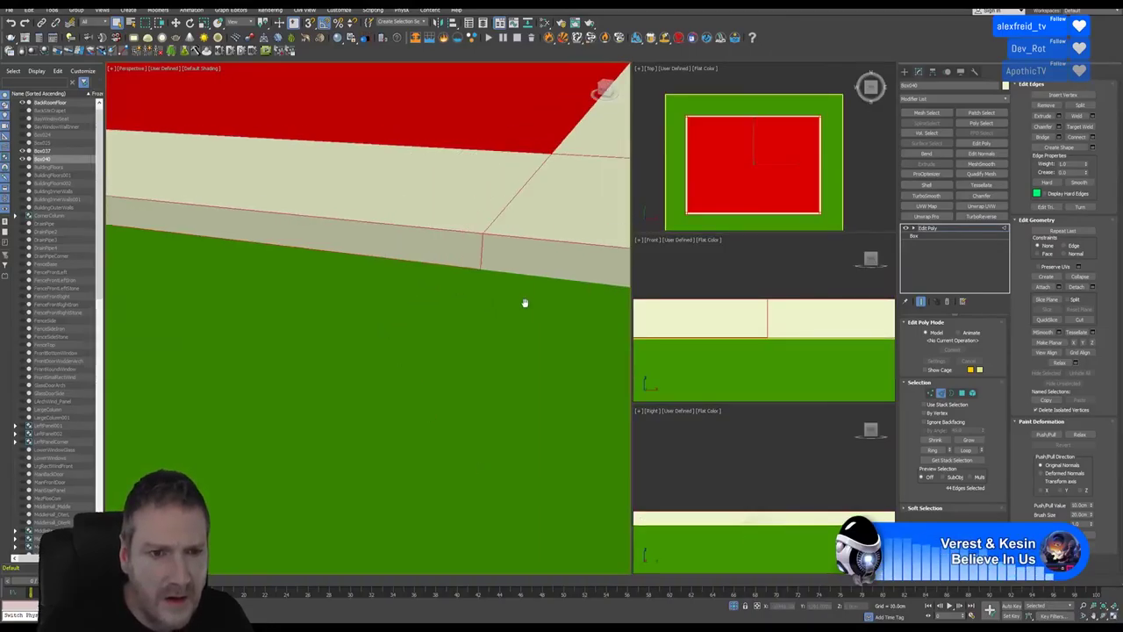
left_click(447, 264, "alt")
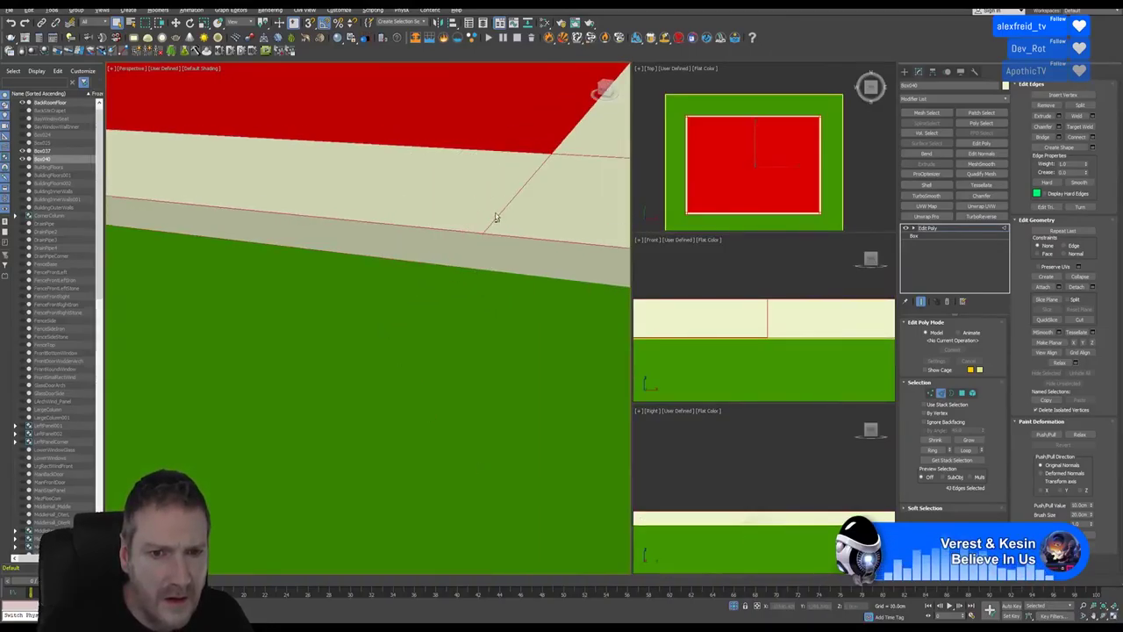
middle_click_drag(586, 155, 546, 360, "alt")
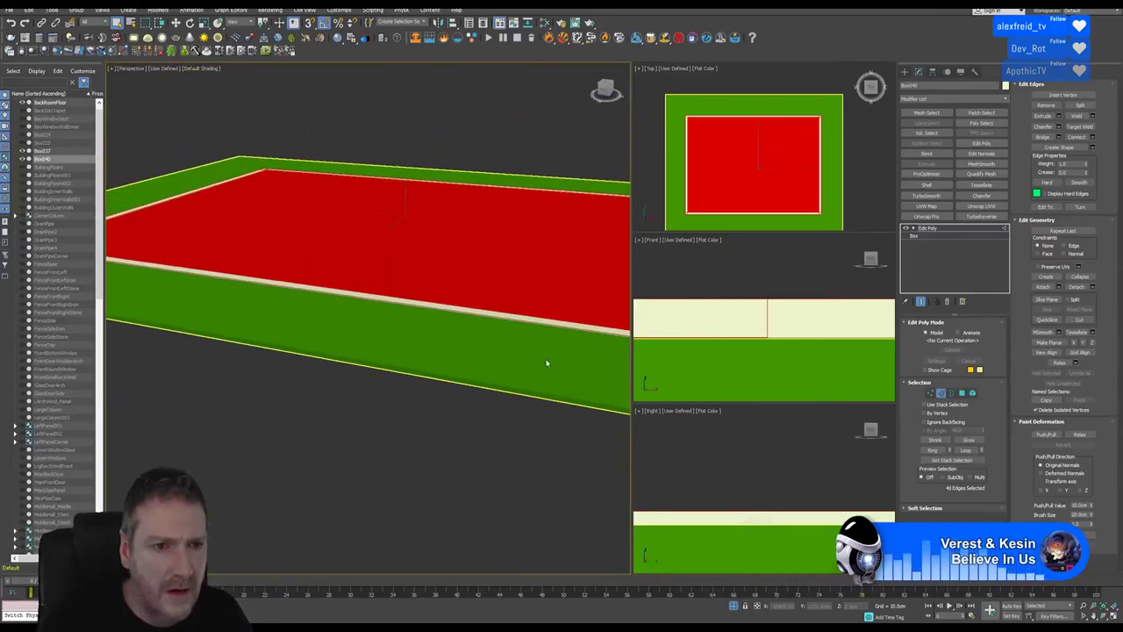
Step: Remove the seam edges across the trim frame's left corner from the edge selection in the perspective view
middle_click_drag(345, 308, 324, 285, "alt")
scroll(324, 285, "up", 8)
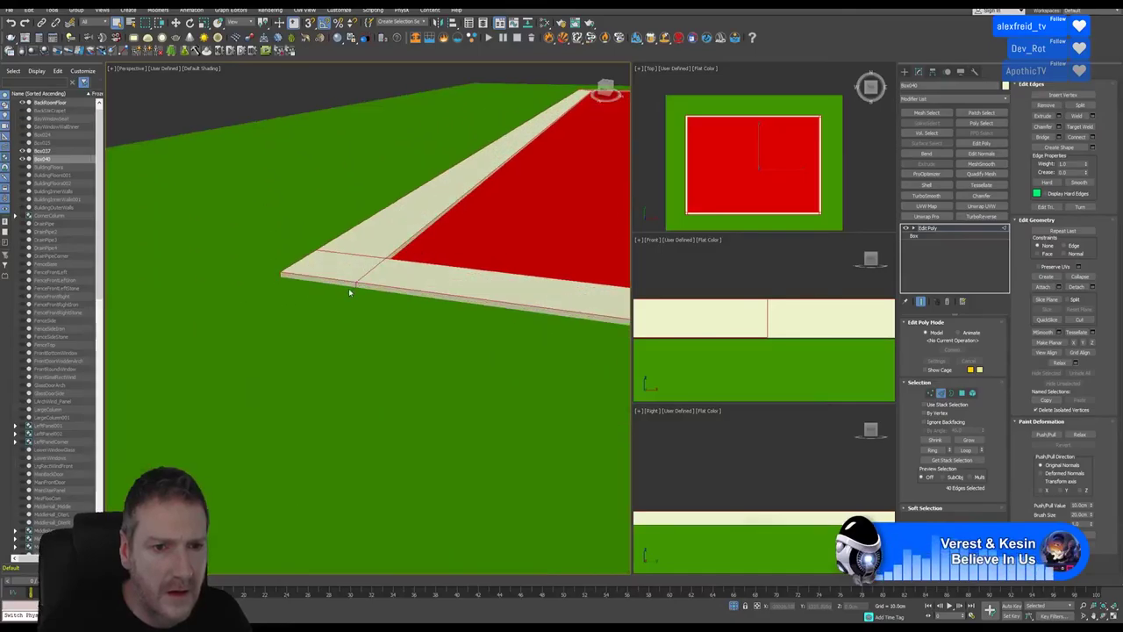
key("BackSpace")
key("BackSpace")
scroll(351, 307, "down", 5)
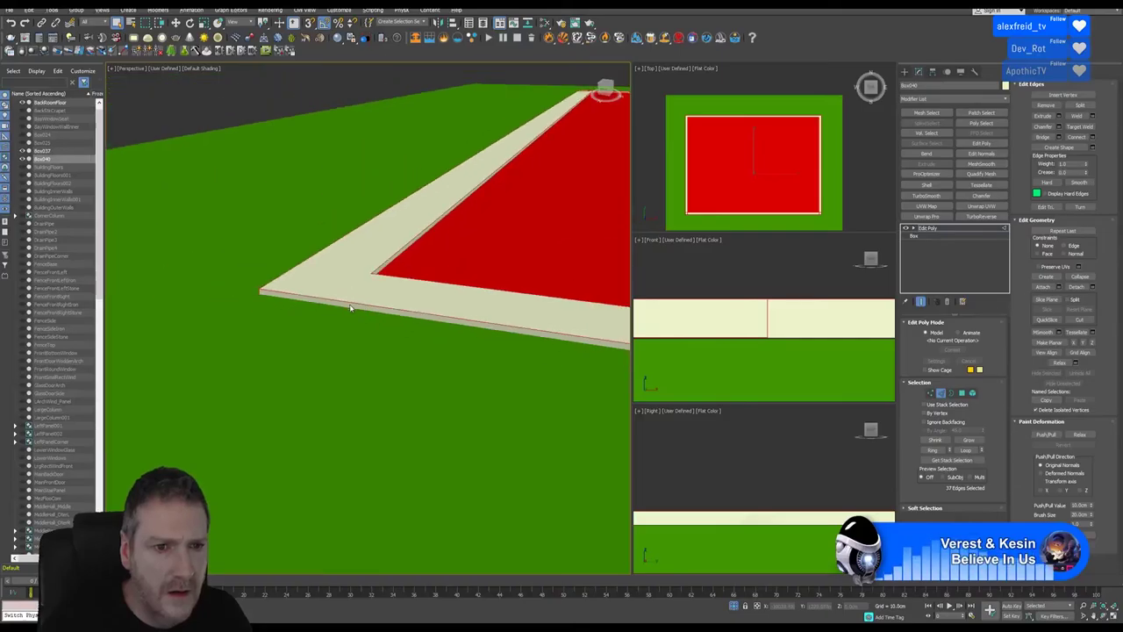
Step: Deselect the two seam edges crossing the top face at the trim frame's next corner, plus their short side edges
left_click(1105, 617)
left_click_drag(427, 334, 475, 332)
scroll(440, 313, "down", 3)
middle_click_drag(457, 311, 319, 193)
left_click(115, 26)
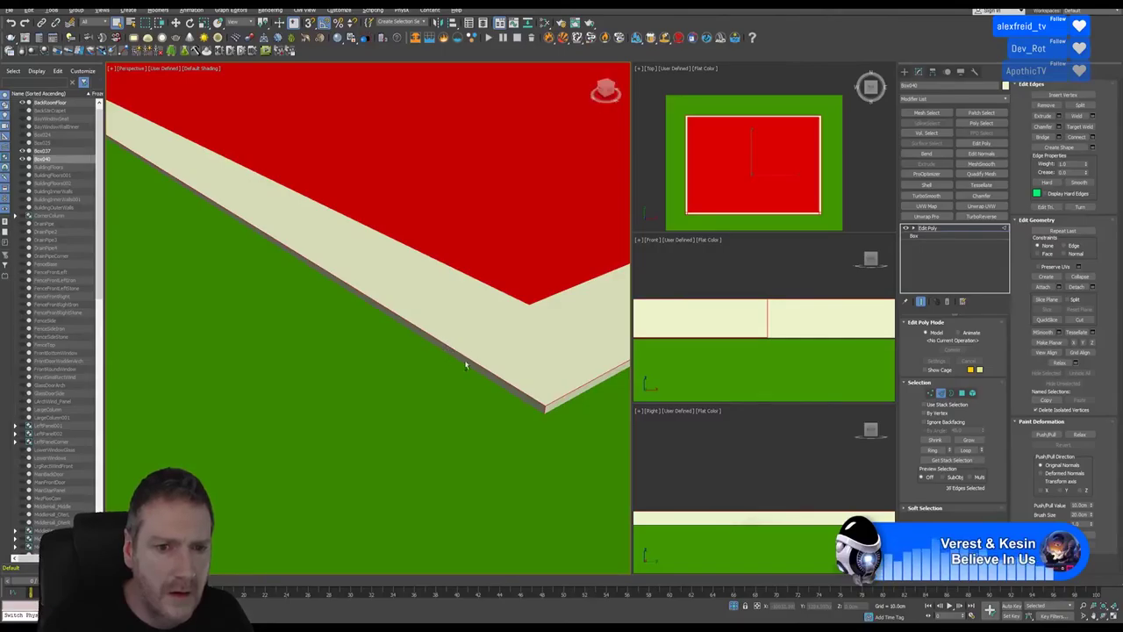
scroll(435, 346, "up", 5)
middle_click_drag(443, 324, 339, 275, "alt")
scroll(340, 275, "up", 5)
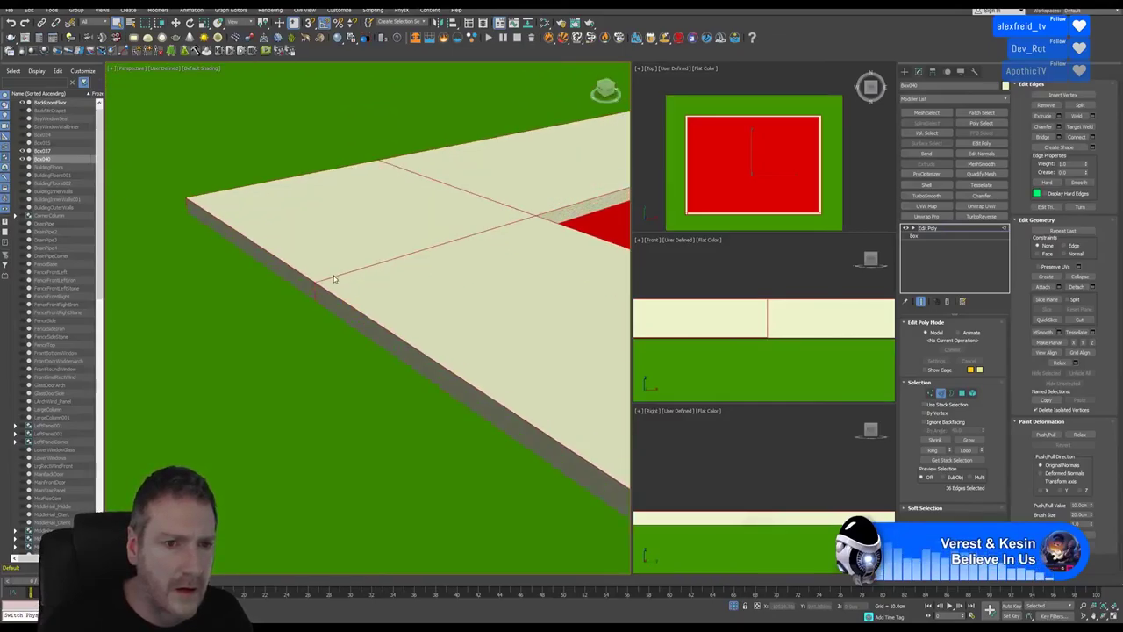
left_click(331, 276, "alt")
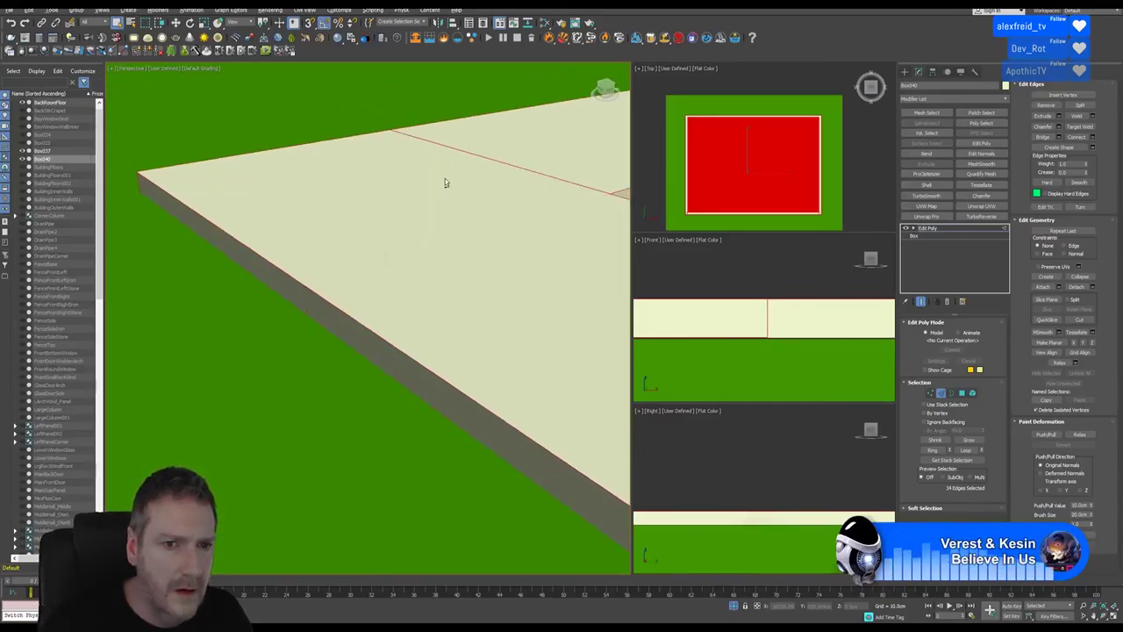
left_click(467, 151, "alt")
Step: Remove the seam edges crossing the top face at the remaining trim frame corner from the edge selection
scroll(439, 269, "down", 5)
mouse_move(430, 271)
middle_mouse_down("alt")
mouse_move(331, 290)
mouse_move(394, 333)
mouse_move(424, 331)
mouse_move(427, 346)
mouse_move(350, 301)
mouse_move(454, 336)
mouse_move(429, 288)
mouse_move(514, 332)
mouse_move(478, 320)
mouse_move(428, 269)
middle_mouse_up("alt")
scroll(480, 318, "up", 6)
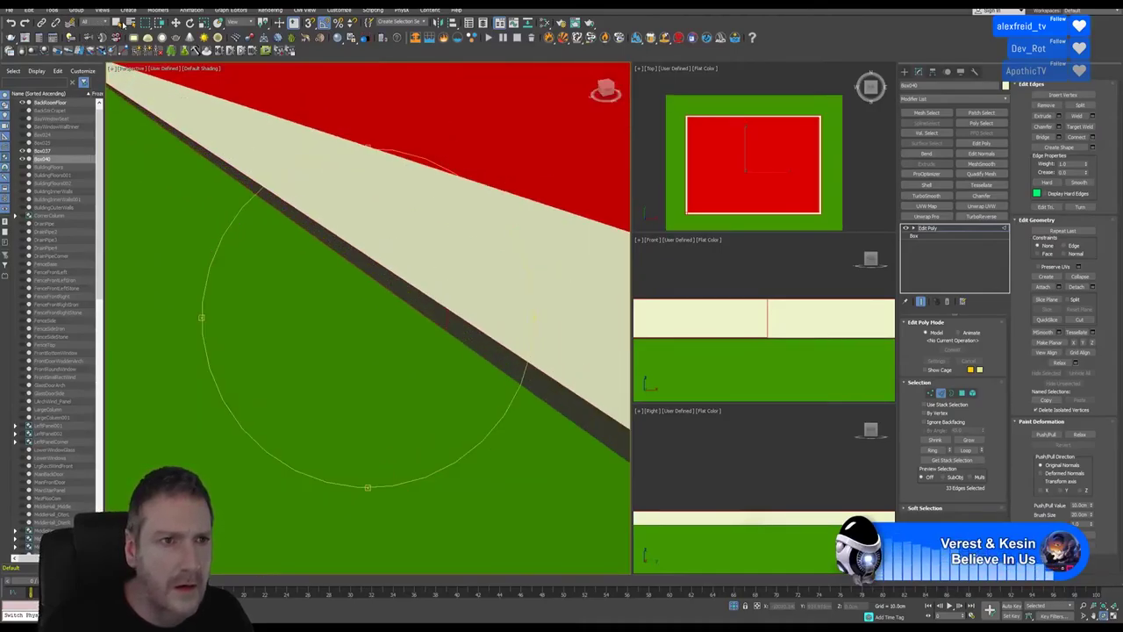
left_click(115, 23)
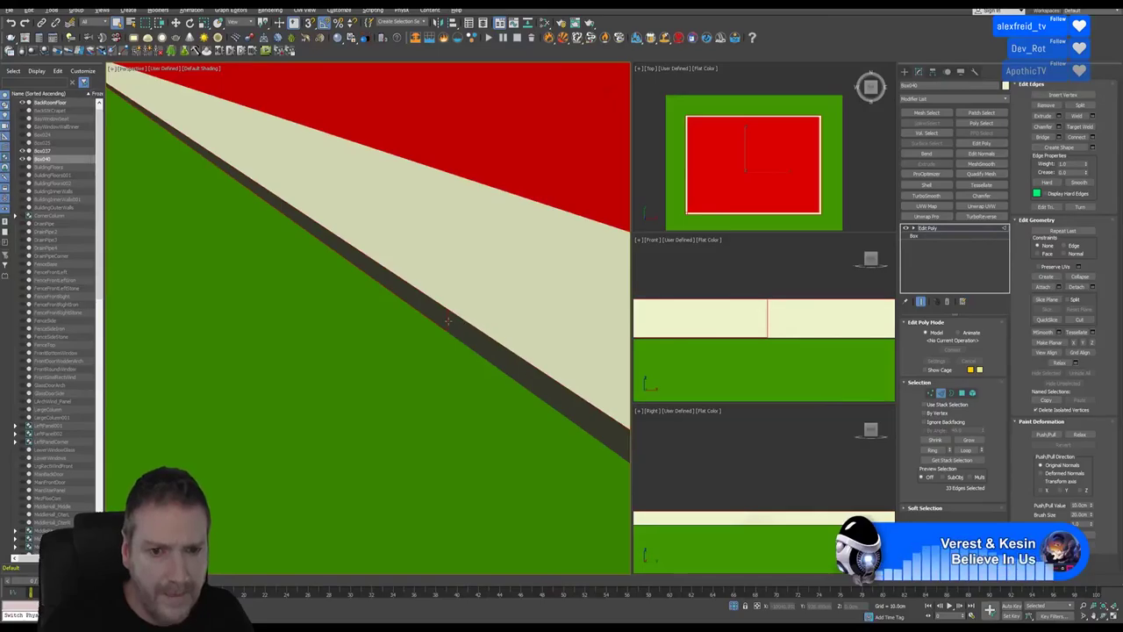
scroll(399, 364, "down", 8)
scroll(333, 284, "up", 10)
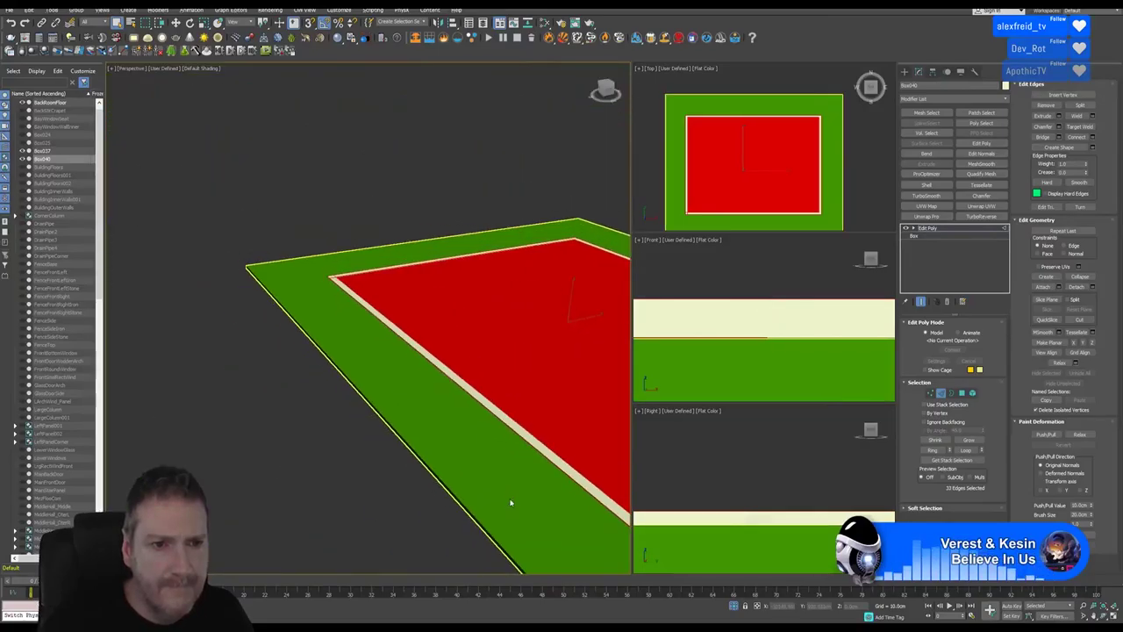
scroll(332, 284, "up", 3)
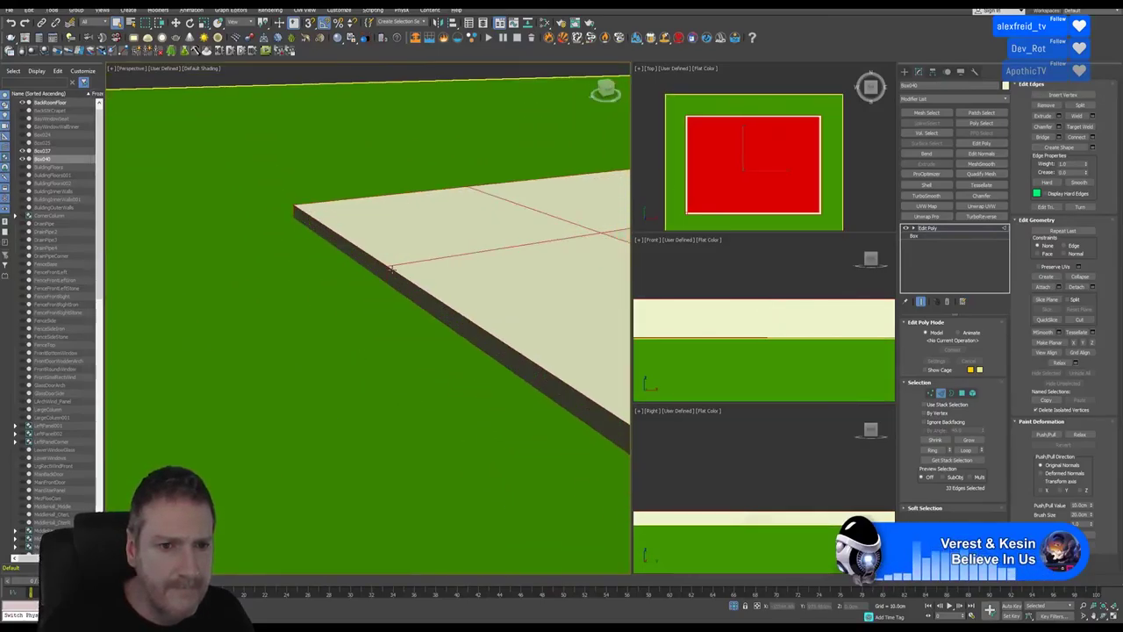
left_click(425, 259, "alt")
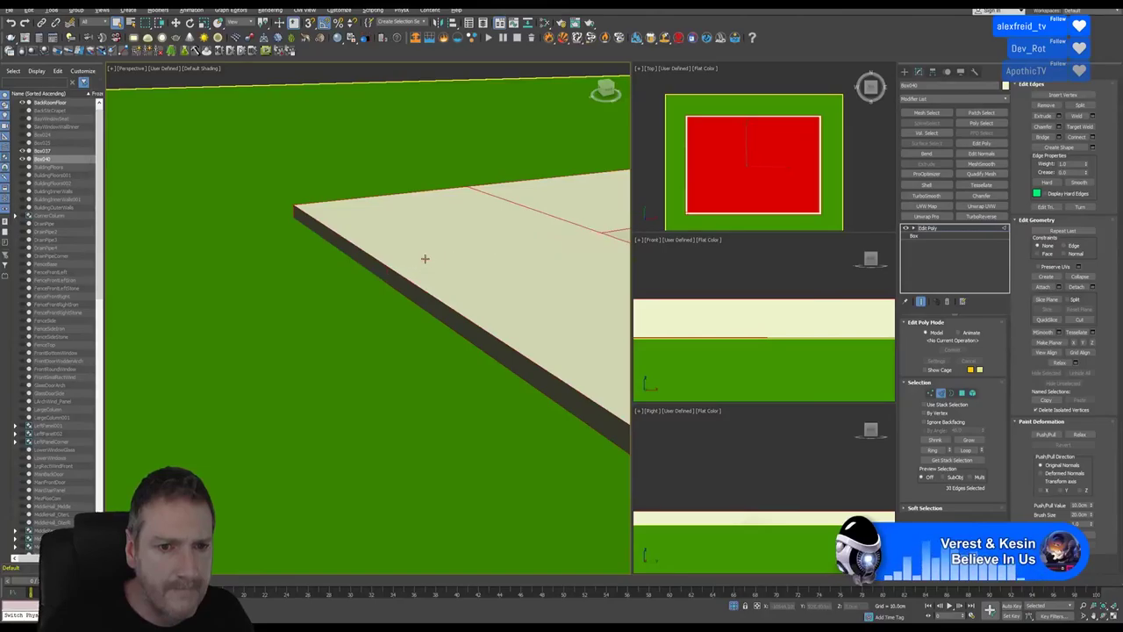
Step: Check around the trim frame for leftover seam edges and deselect the short vertical ones near its corners
scroll(533, 213, "down", 10)
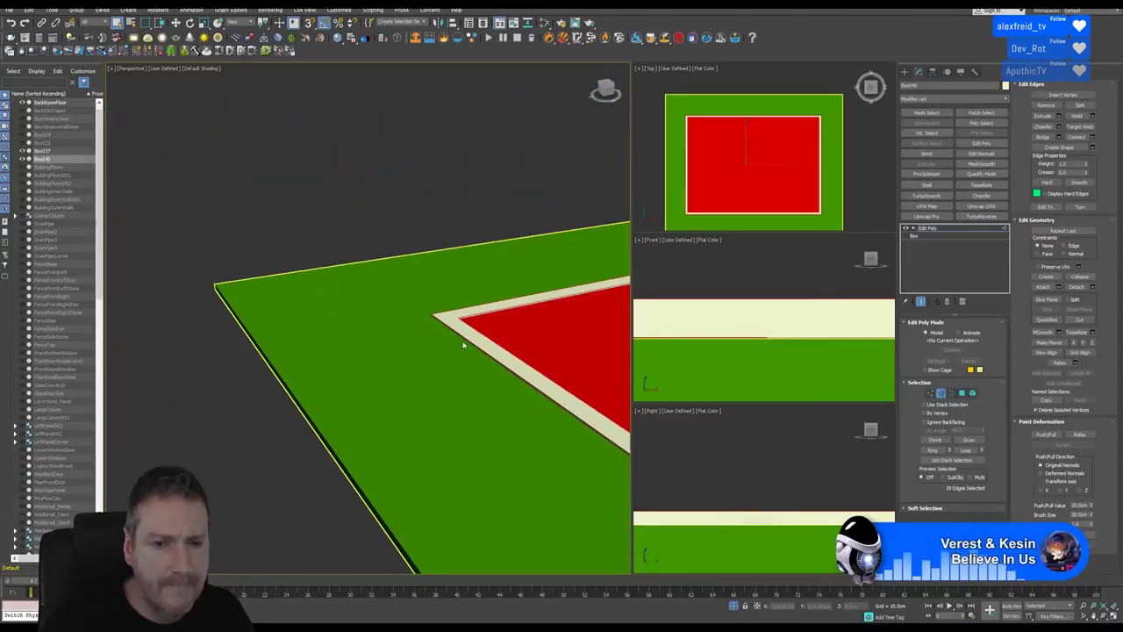
middle_click_drag(495, 362, 336, 282)
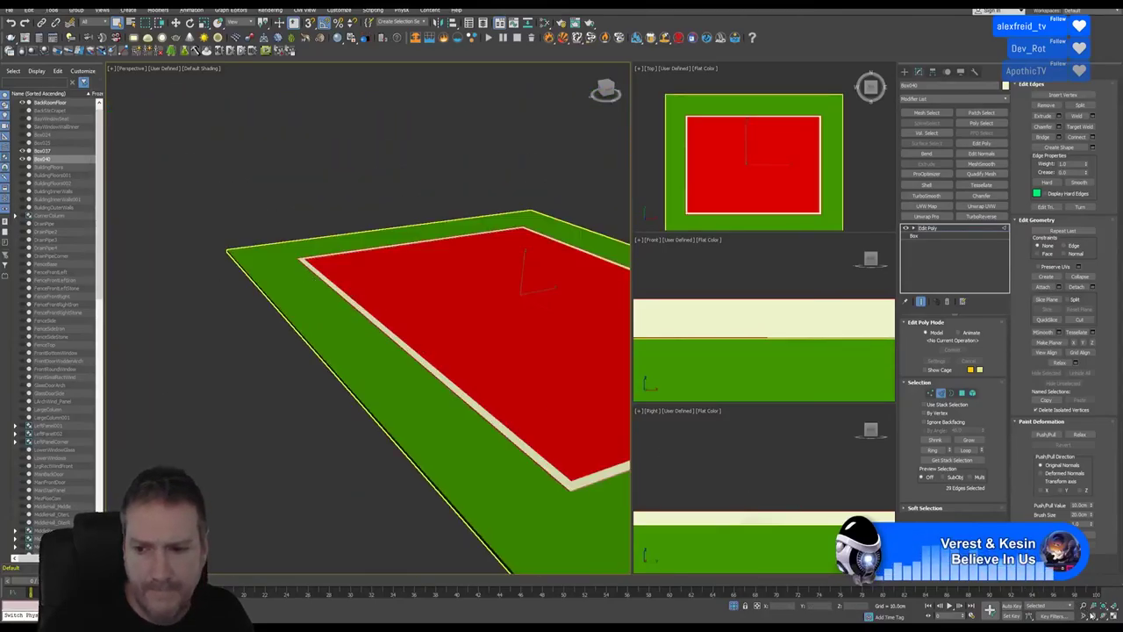
middle_click_drag(481, 369, 495, 335, "alt")
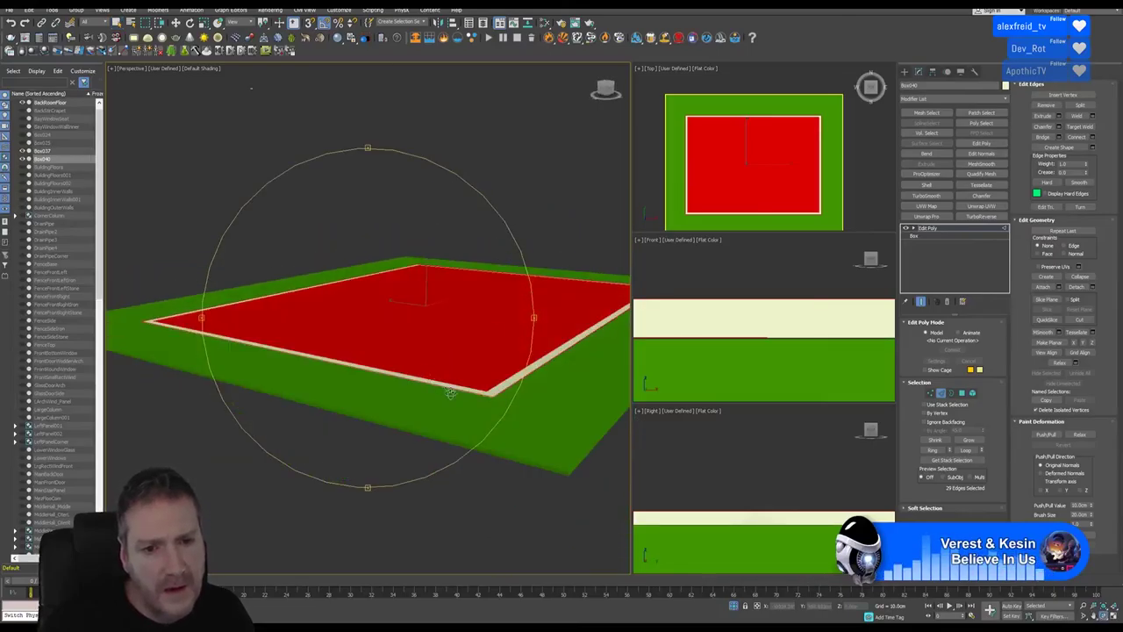
middle_click_drag(439, 384, 483, 400, "alt")
middle_click_drag(530, 365, 344, 297, "alt")
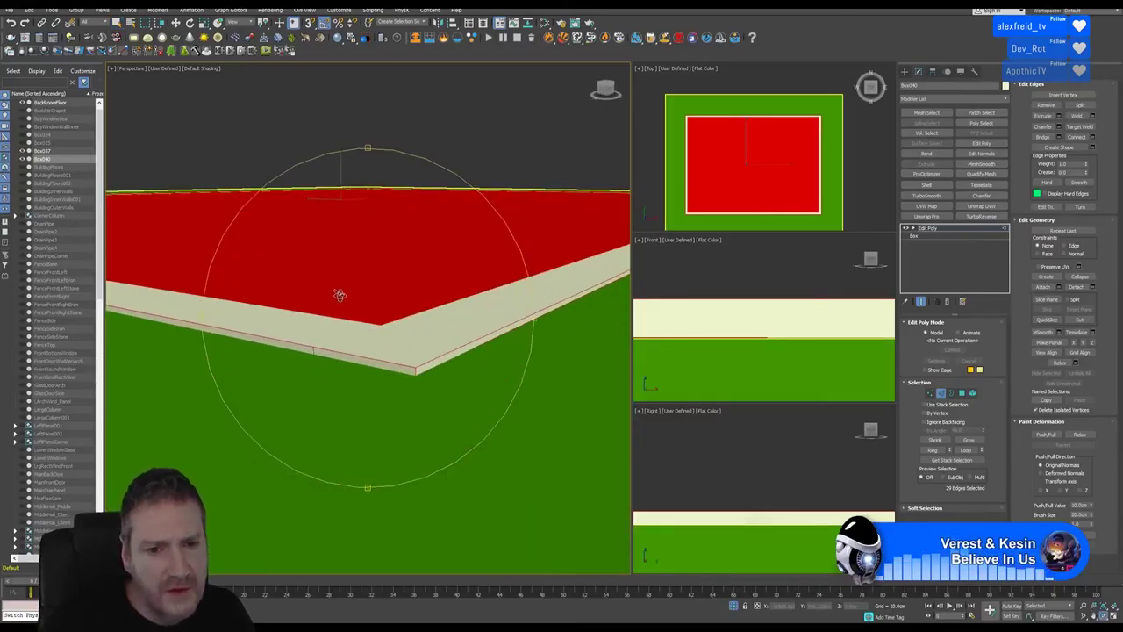
scroll(311, 357, "up", 3)
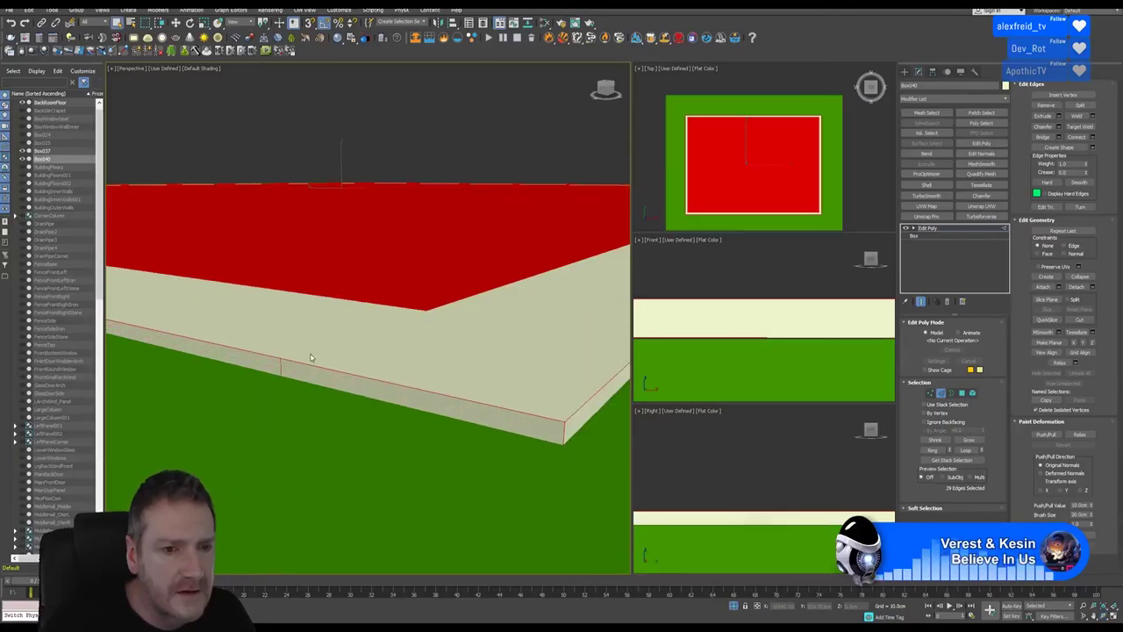
middle_click_drag(281, 372, 457, 386, "alt")
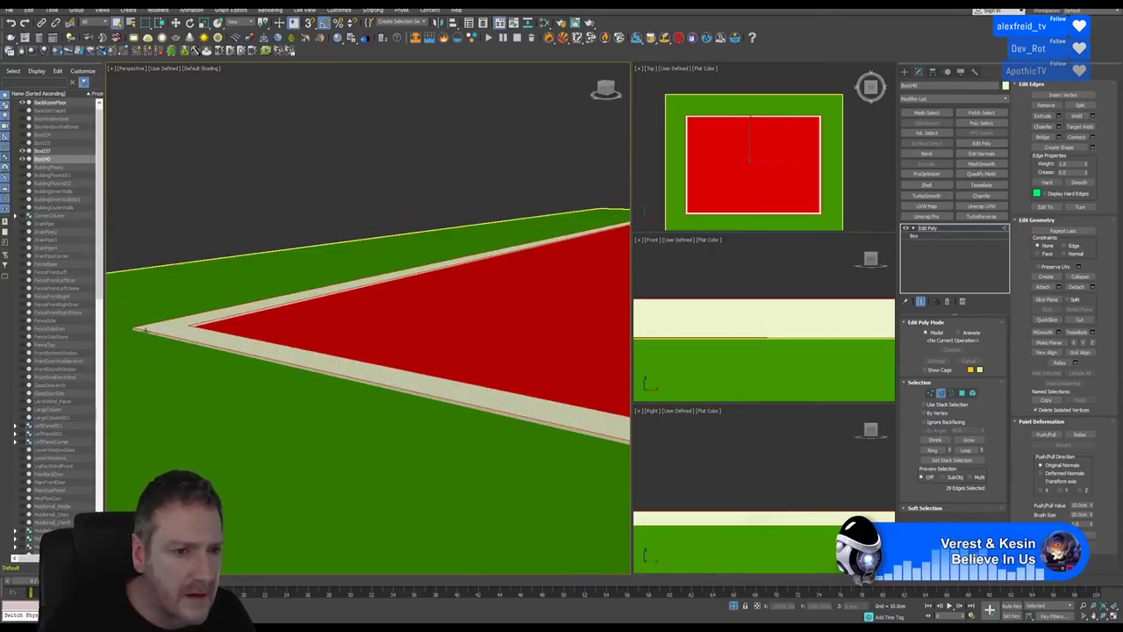
scroll(148, 340, "up", 4)
scroll(296, 388, "down", 5)
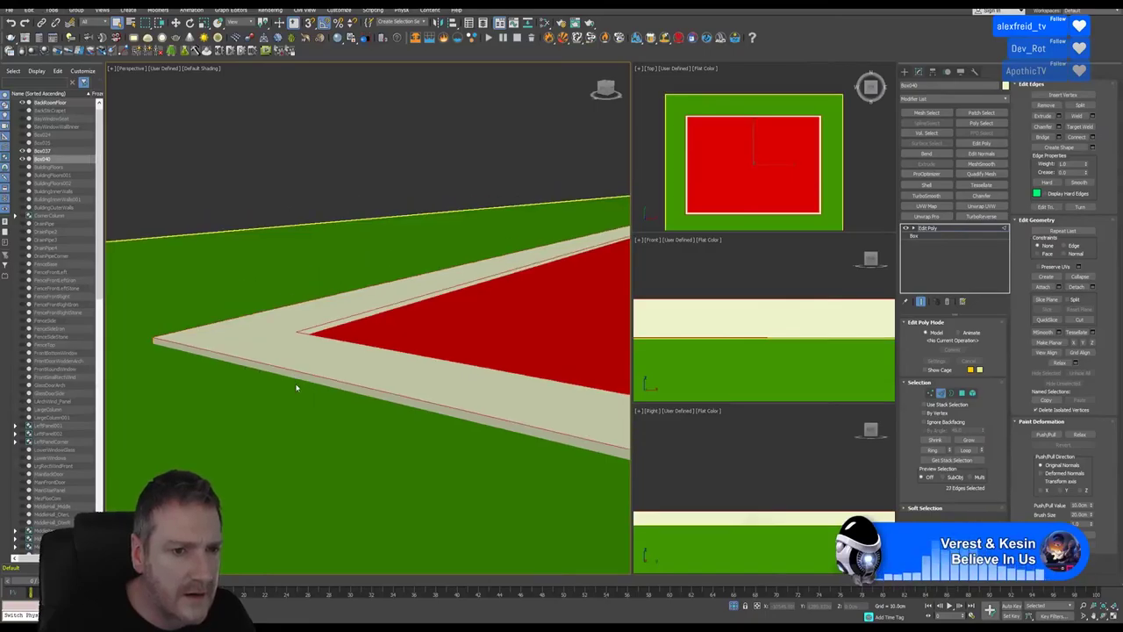
scroll(336, 392, "up", 1)
scroll(263, 368, "up", 3)
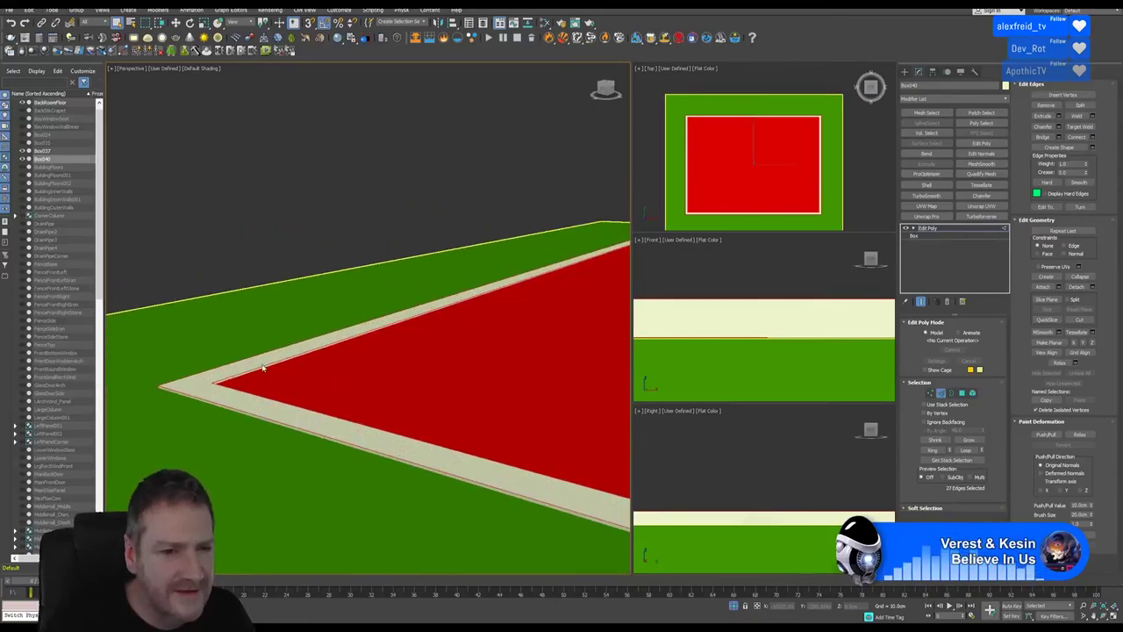
scroll(354, 409, "down", 5)
middle_click_drag(499, 445, 383, 371)
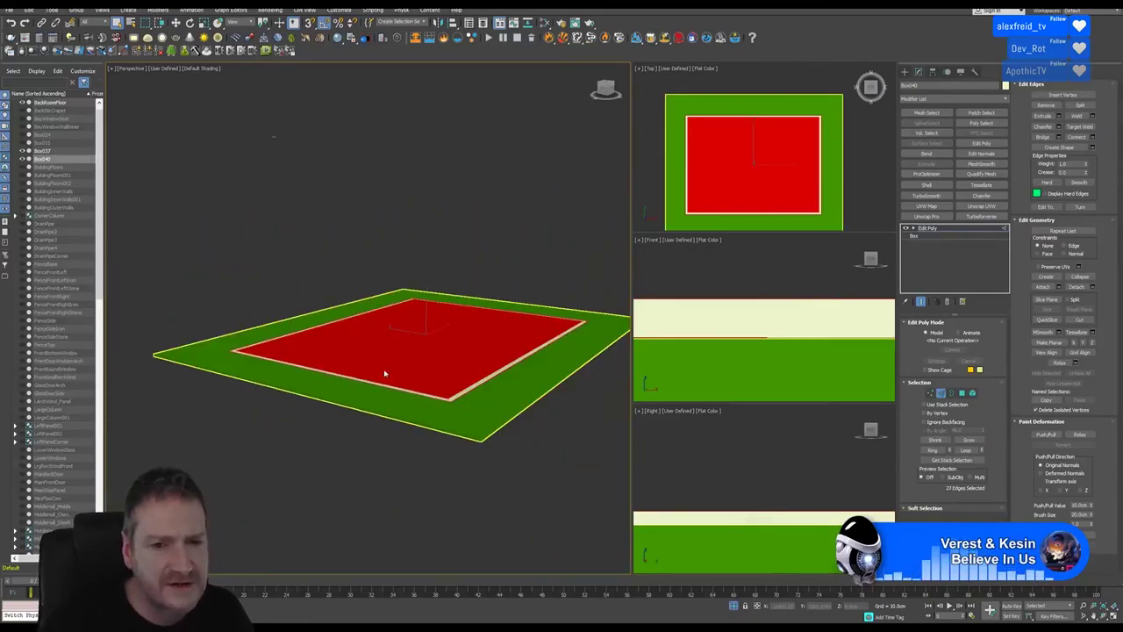
Step: Apply a Chamfer modifier to the selected trim edges with a reduced amount and a tension of 0.75
scroll(384, 371, "up", 3)
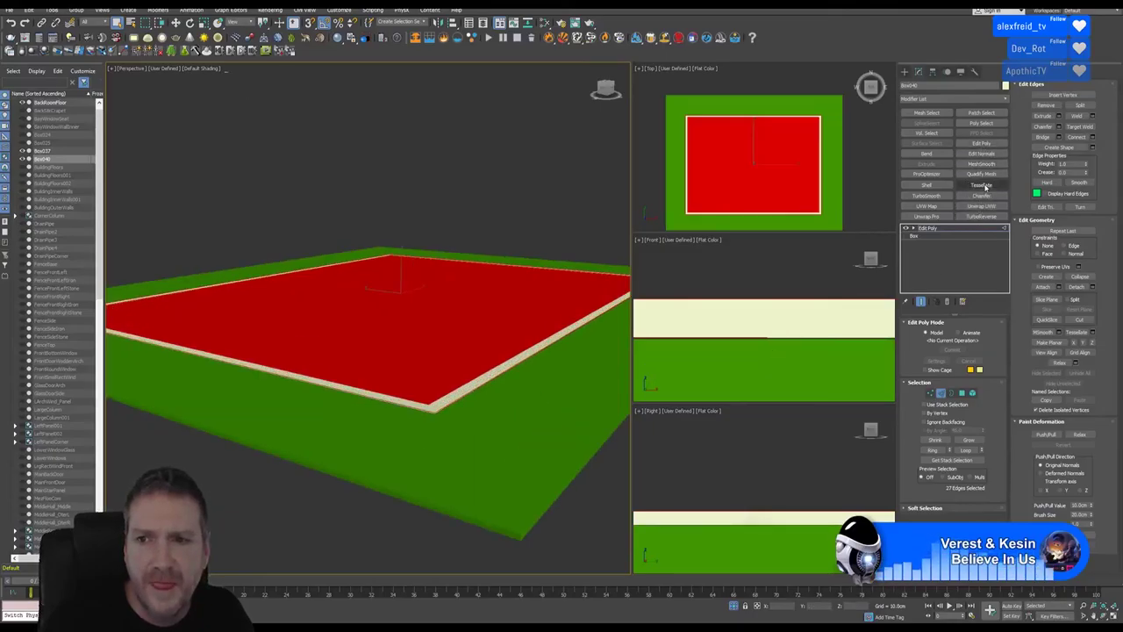
left_click(981, 196)
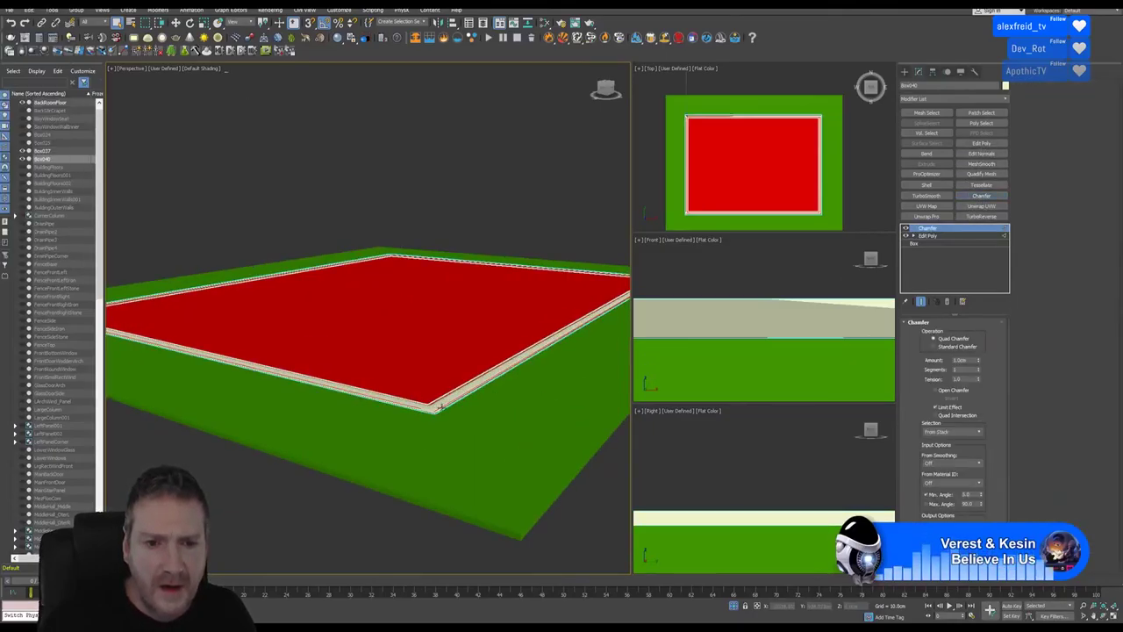
scroll(441, 403, "up", 2)
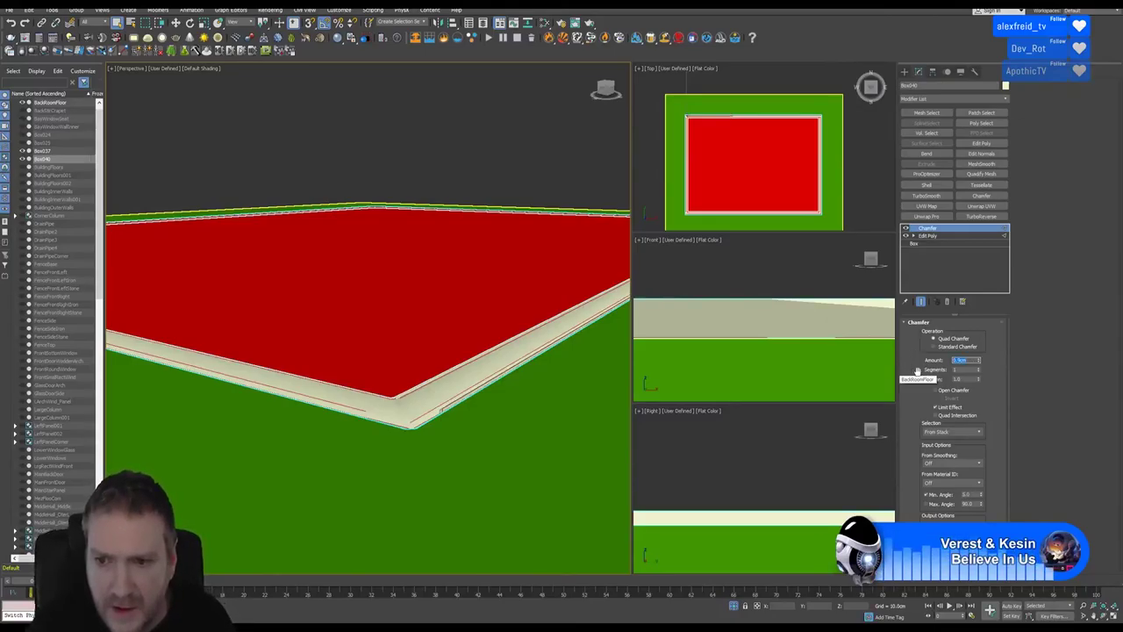
left_click_drag(965, 380, 936, 391)
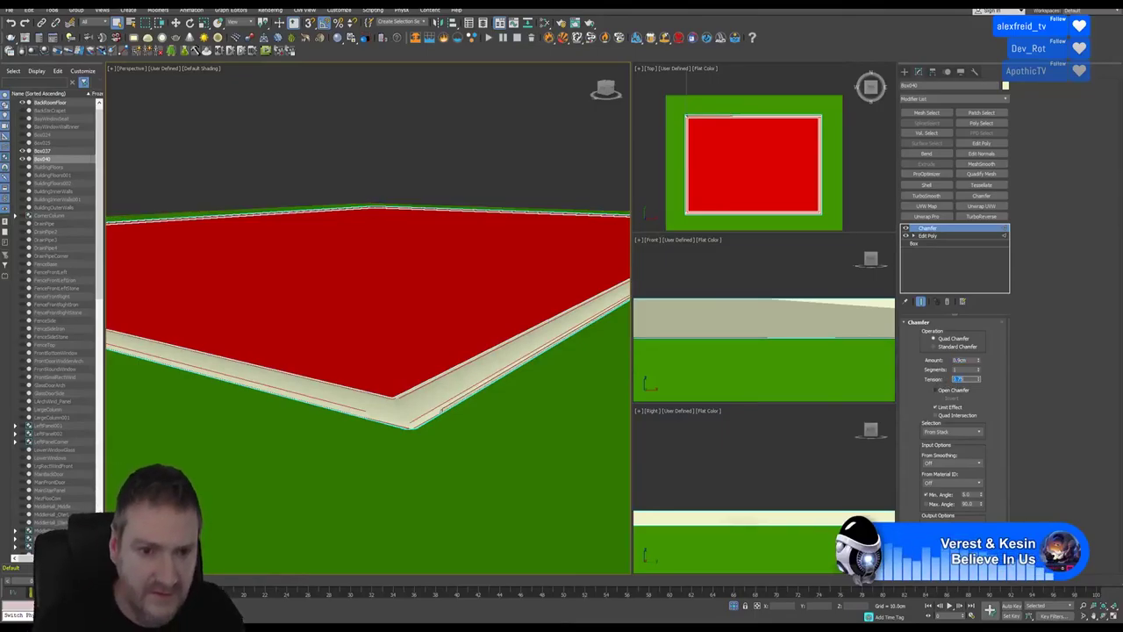
scroll(442, 409, "down", 3)
middle_click_drag(390, 392, 431, 509)
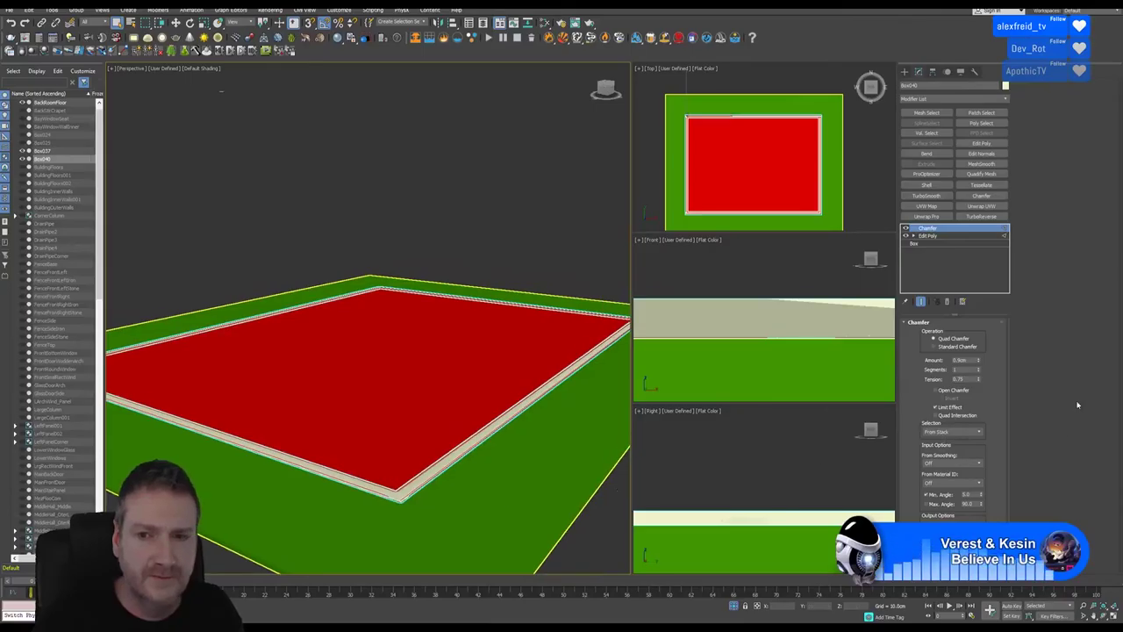
Step: Collapse the trim frame's modifier stack to an Editable Poly and accept the warning
right_click(942, 235)
left_click(969, 321)
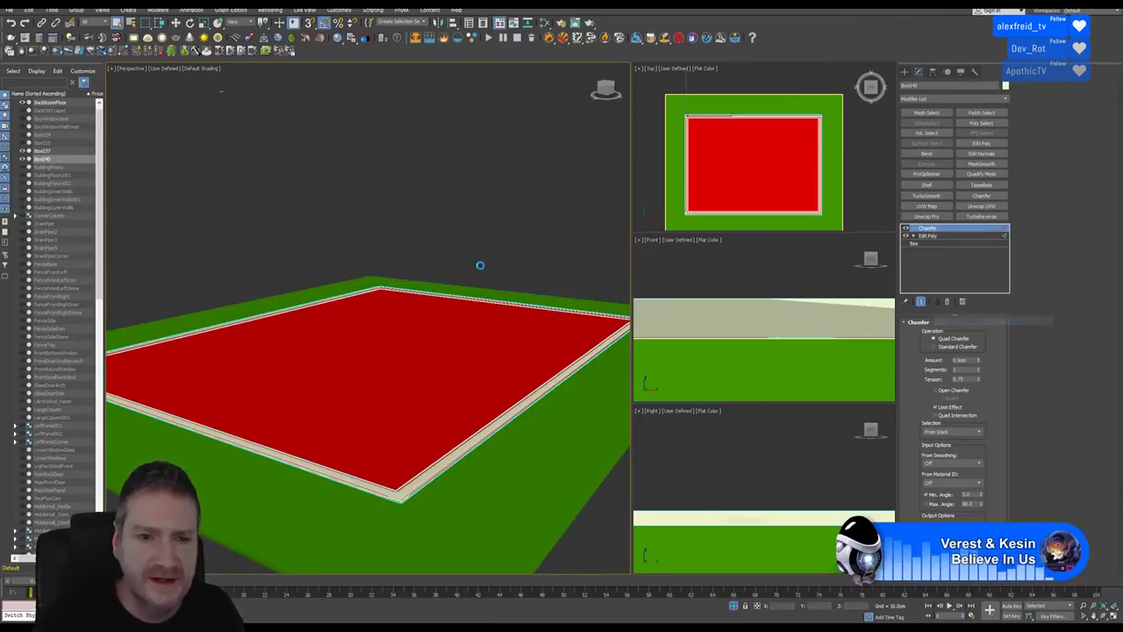
left_click(602, 339)
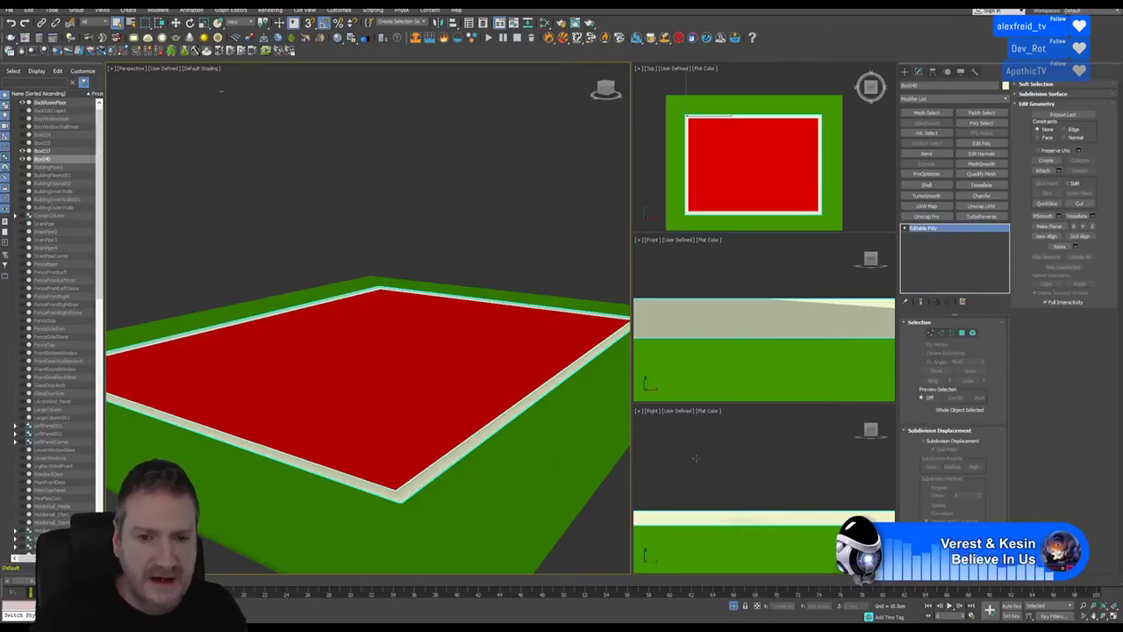
Step: Reselect the trim frame and assign the yellow BrassEdging material to it in the Slate Material Editor
left_click(546, 387)
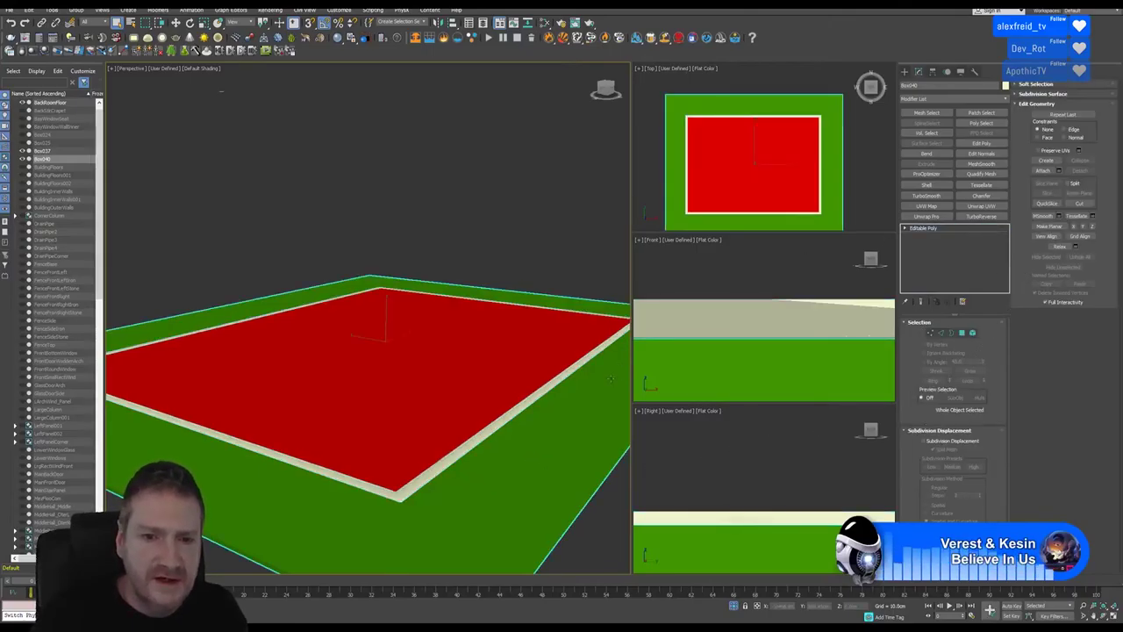
left_click(546, 387)
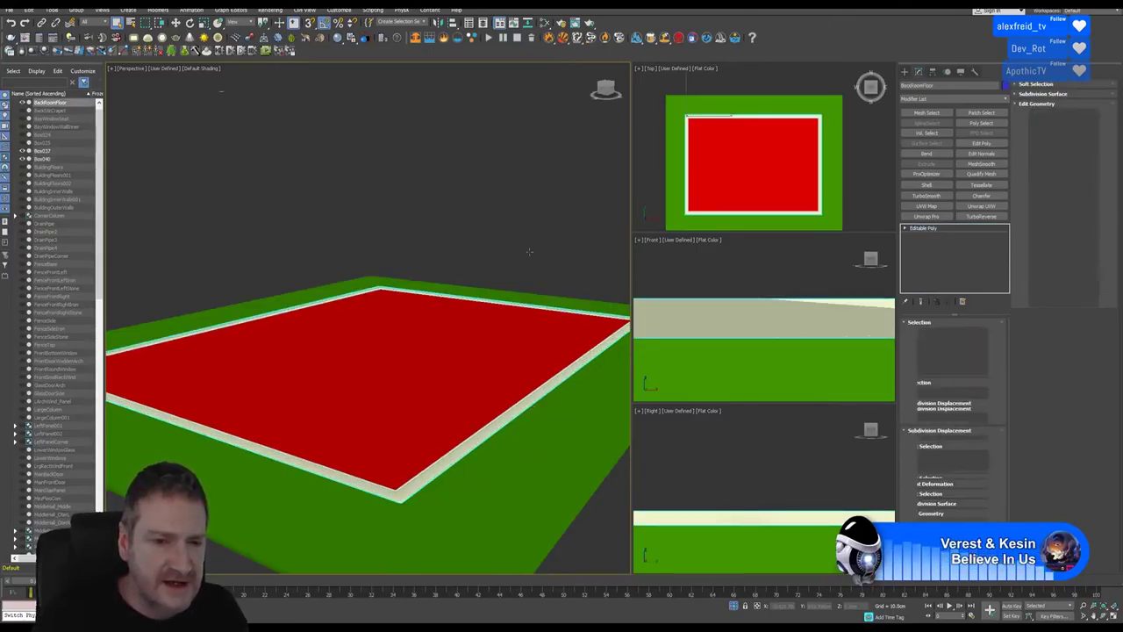
left_click(544, 24)
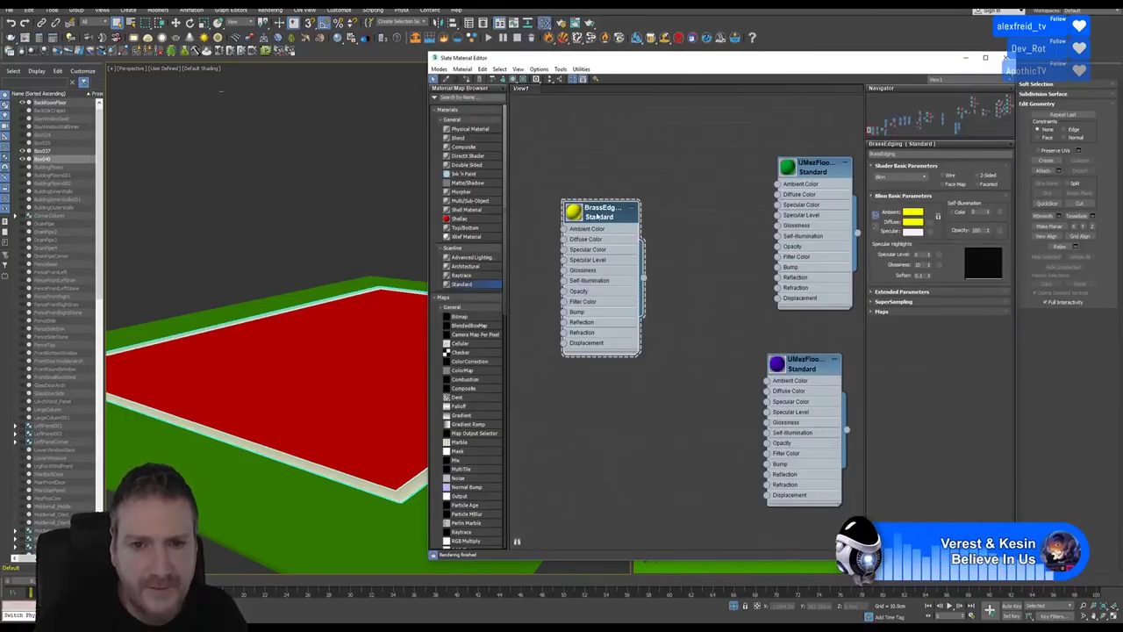
right_click(597, 215)
left_click(676, 228)
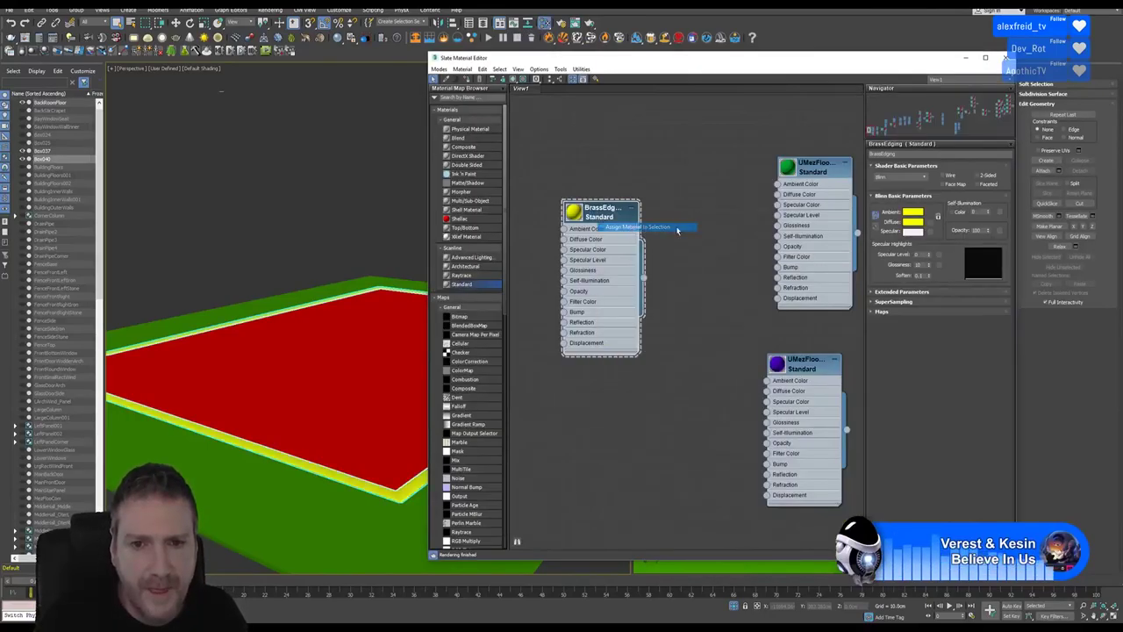
left_click(1003, 58)
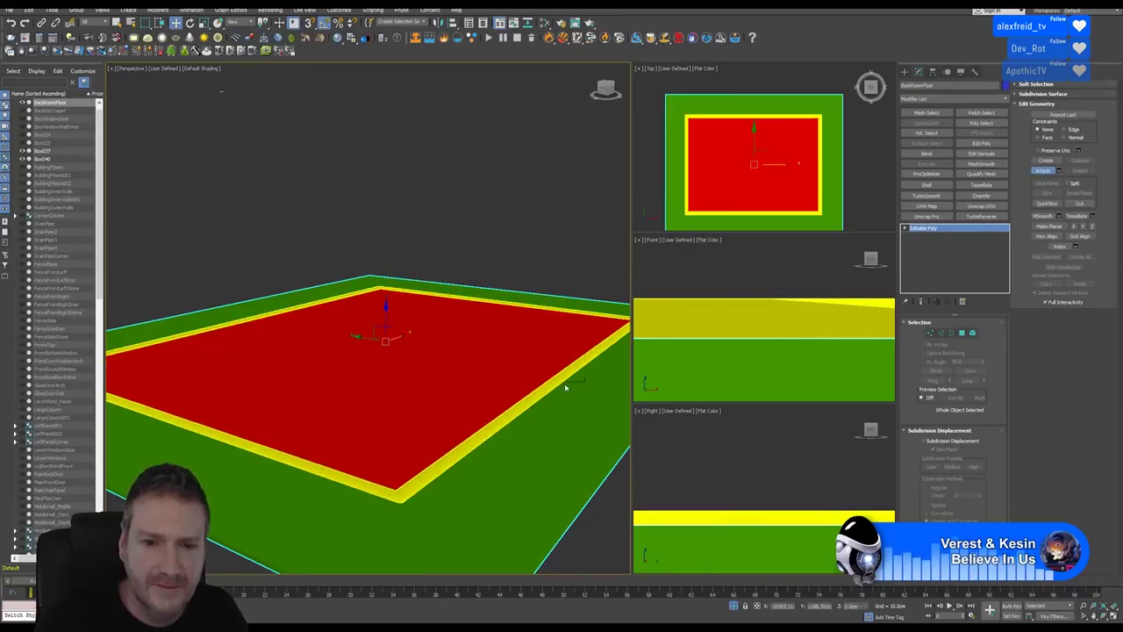
Step: Attach the brass trim frame to the BackRoomFloor object
left_click(719, 319)
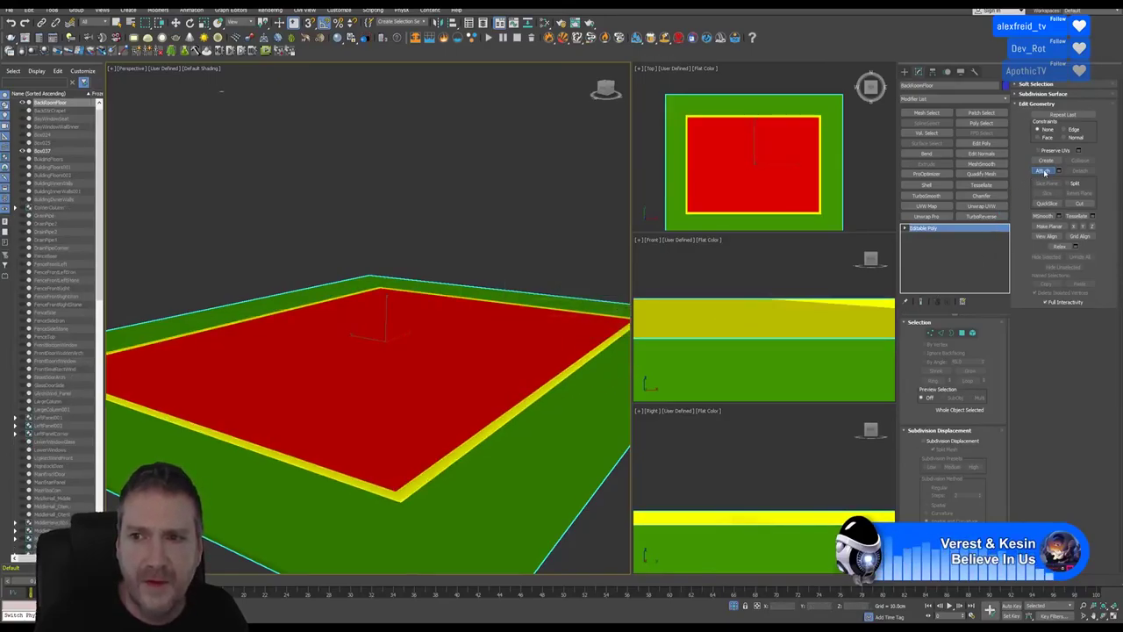
Step: Export the selected BackRoomFloor object as FBX, replacing the existing BackRoomFloor.FBX in the Vestibule Outside Floor folder with the current export options
key("w")
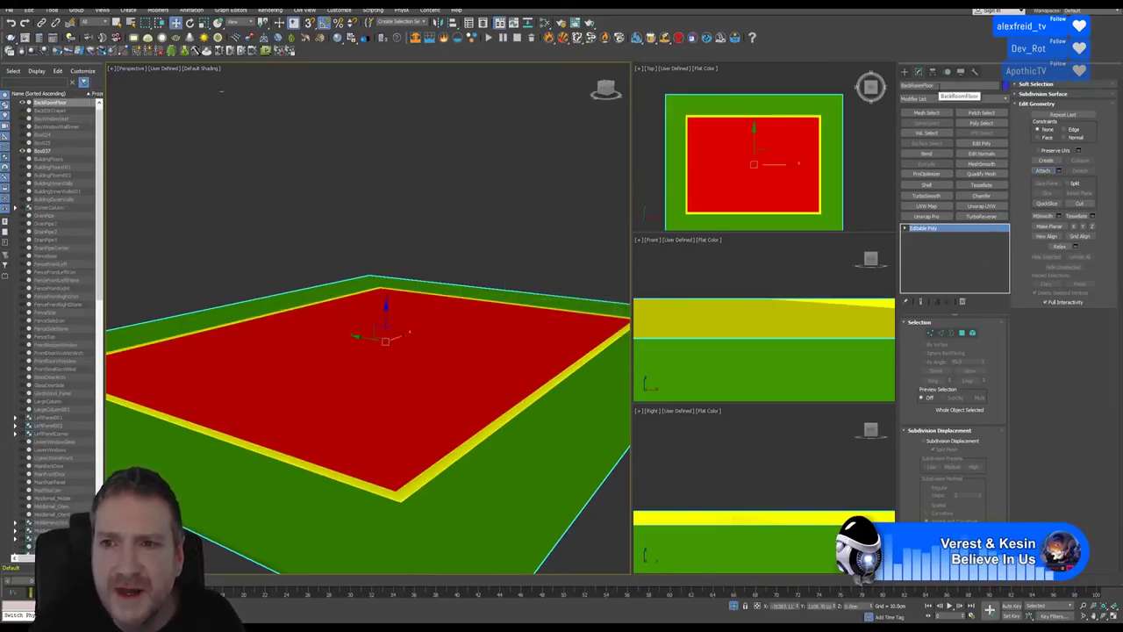
left_click(937, 85)
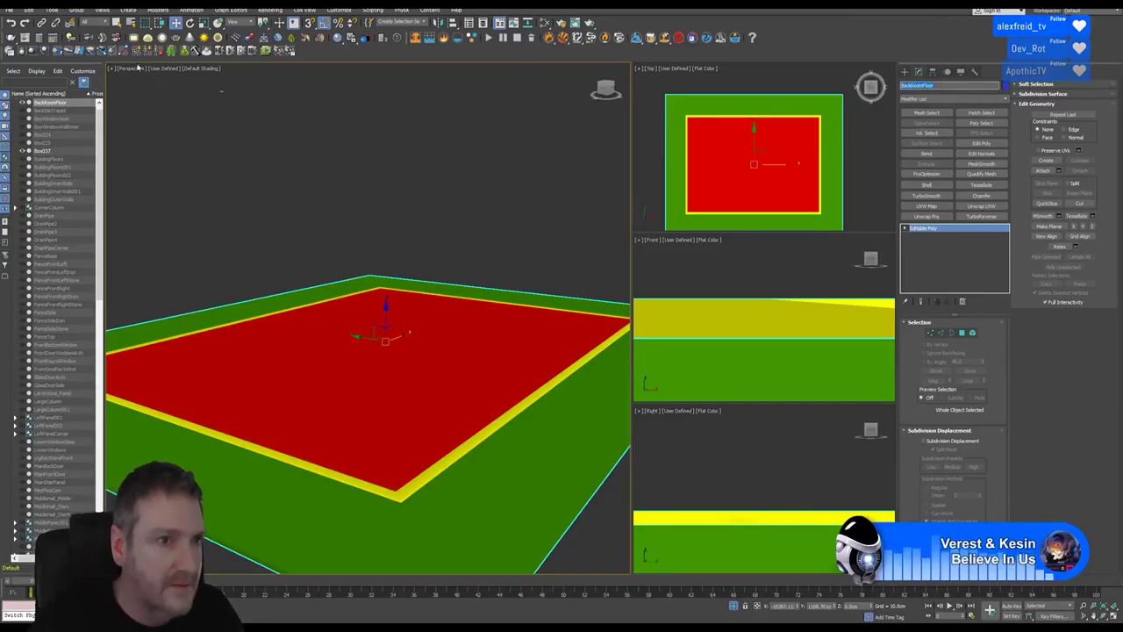
left_click(8, 10)
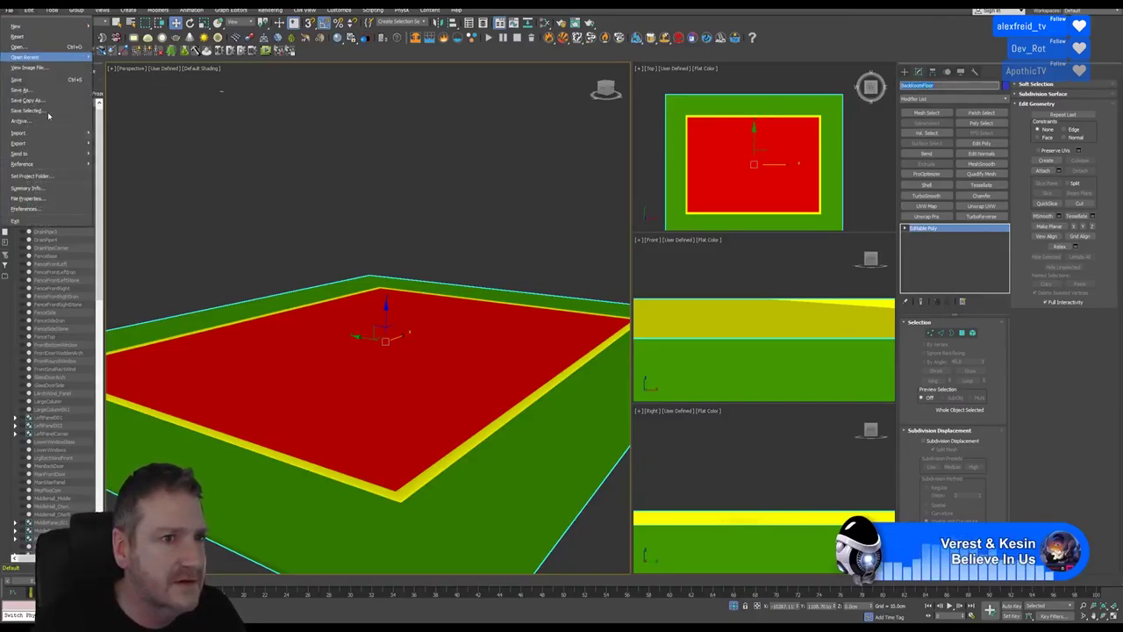
mouse_move(35, 143)
left_click(138, 159)
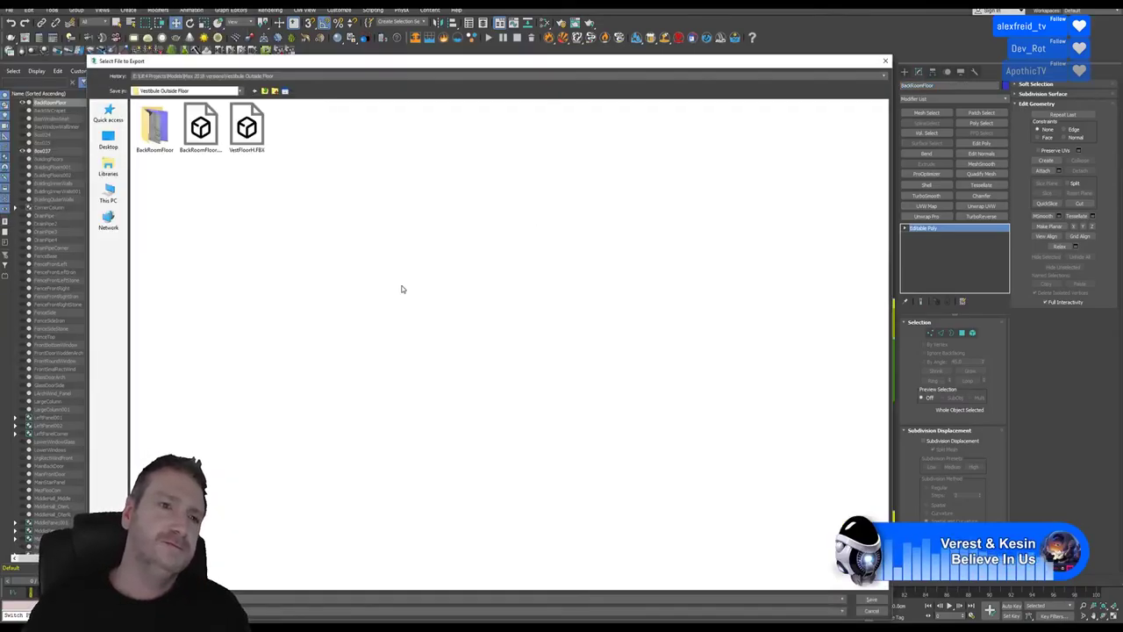
left_click(206, 130)
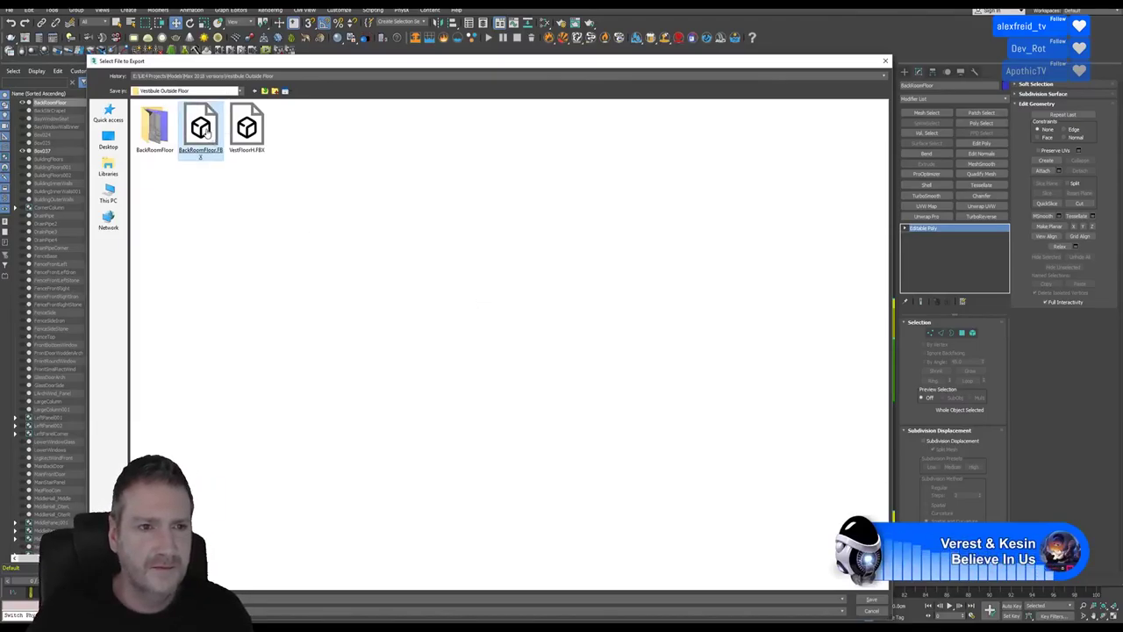
key("Return")
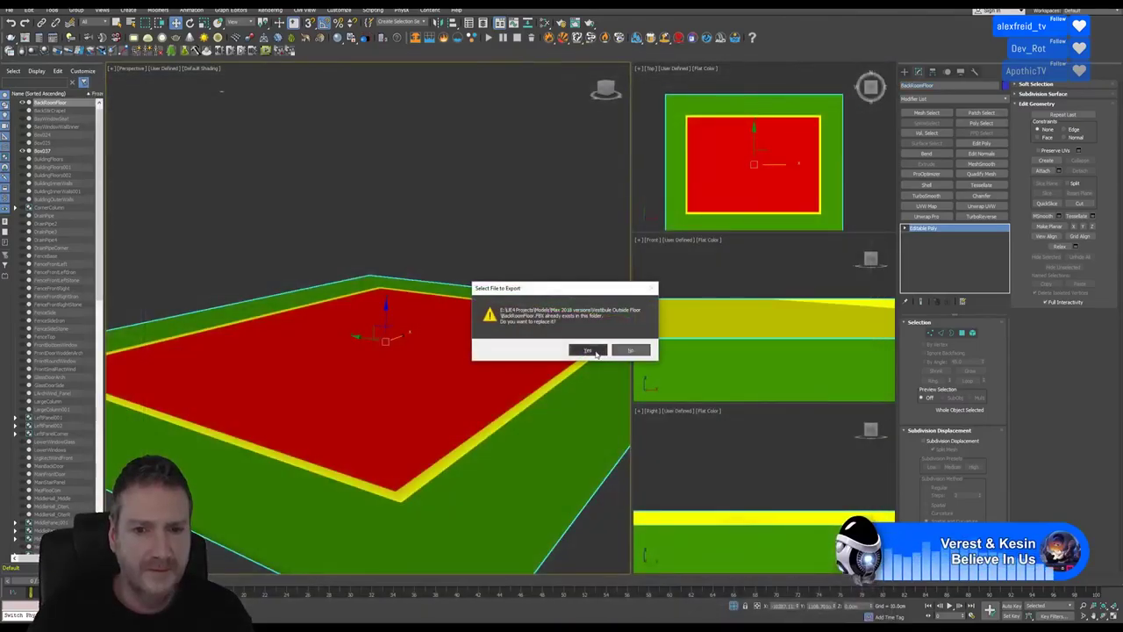
left_click(591, 349)
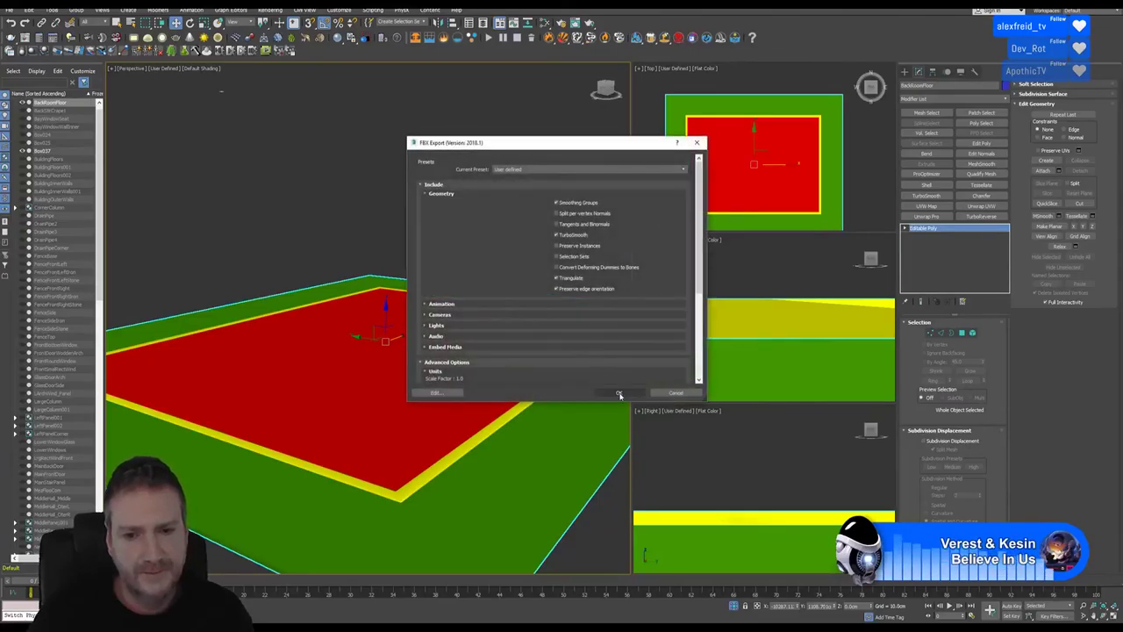
left_click(619, 394)
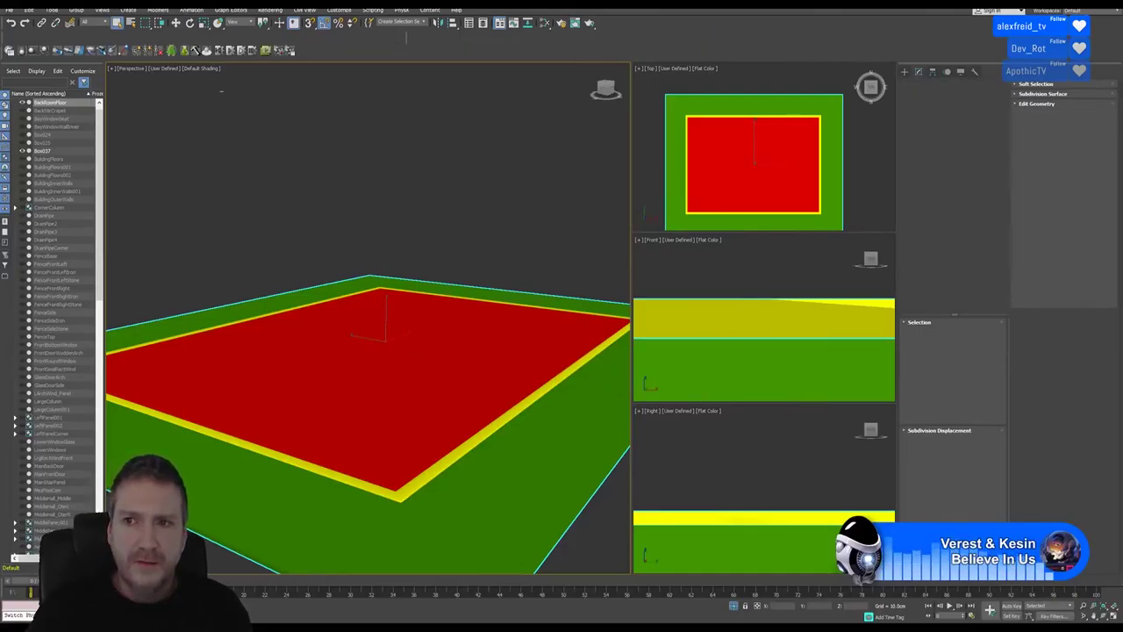
Step: Switch to Unreal Editor and reimport the BackRoomFloor_MSH static mesh from its updated FBX file
left_click(1049, 6)
left_click(417, 619)
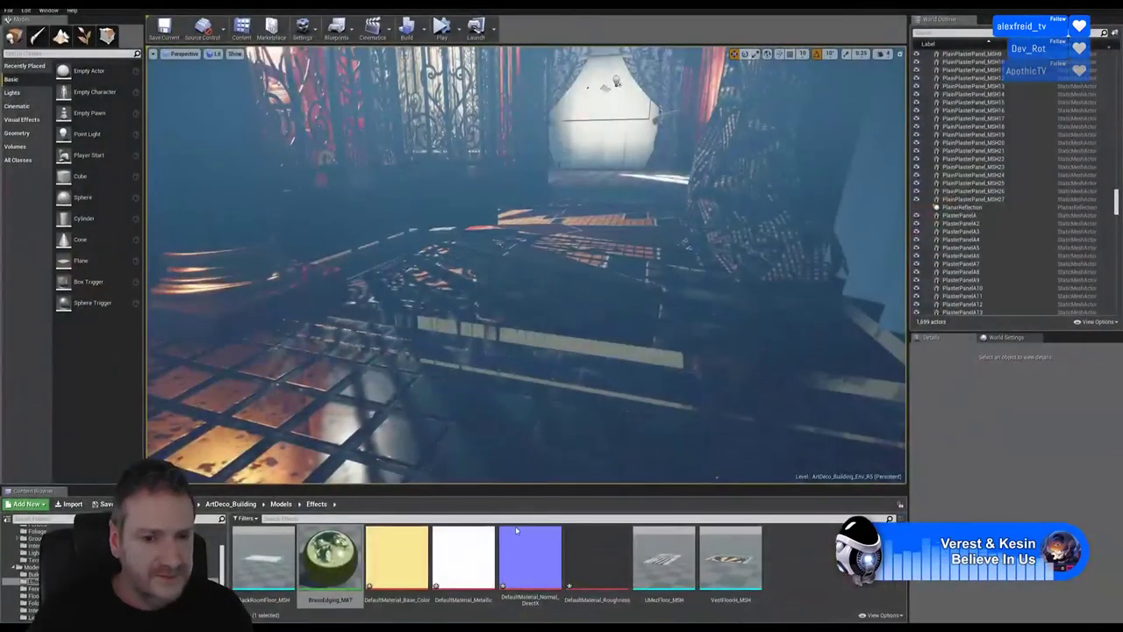
right_click(270, 566)
left_click(303, 374)
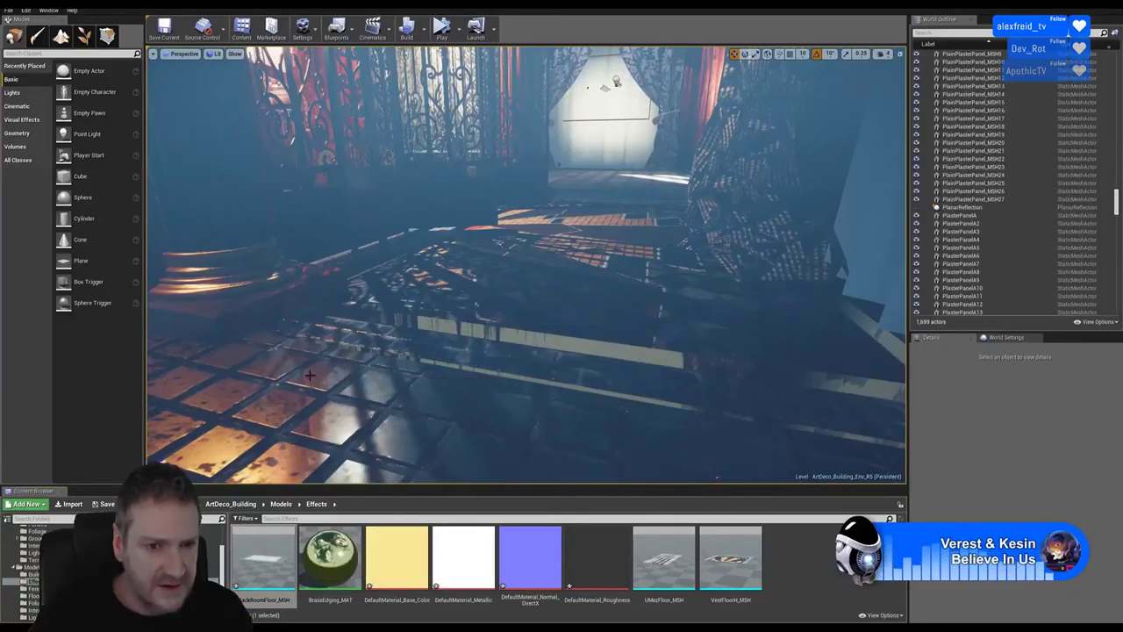
right_click_drag(526, 264, 185, 280)
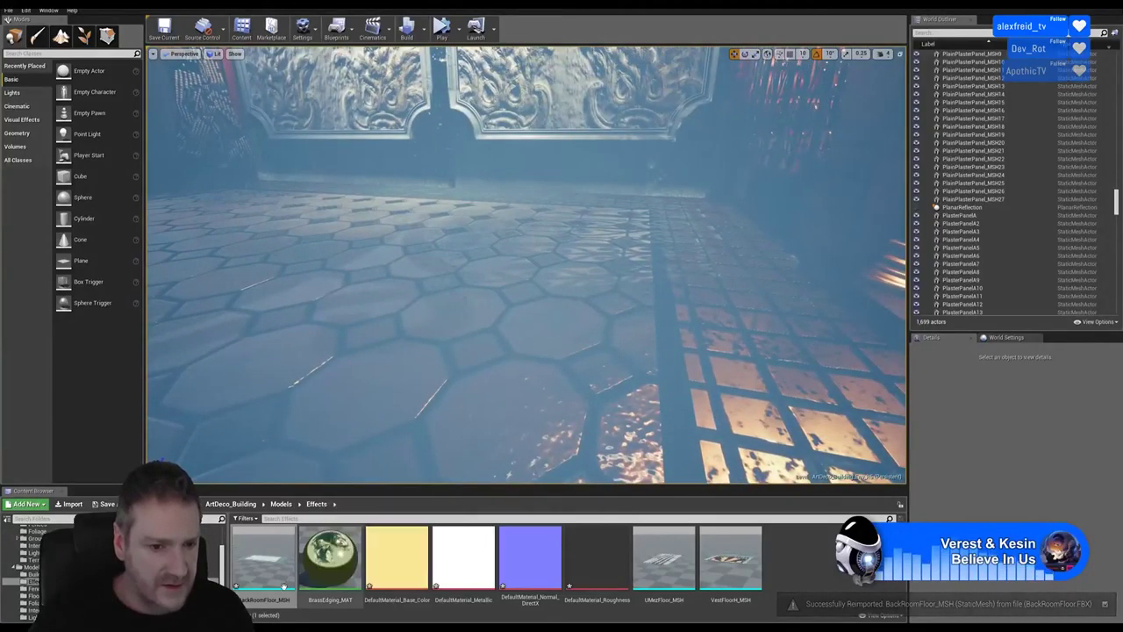
Step: Assign BrassEdging_MAT to the Element 2 material slot of BackRoomFloor_MSH, save the mesh and close its editor
double_click(255, 566)
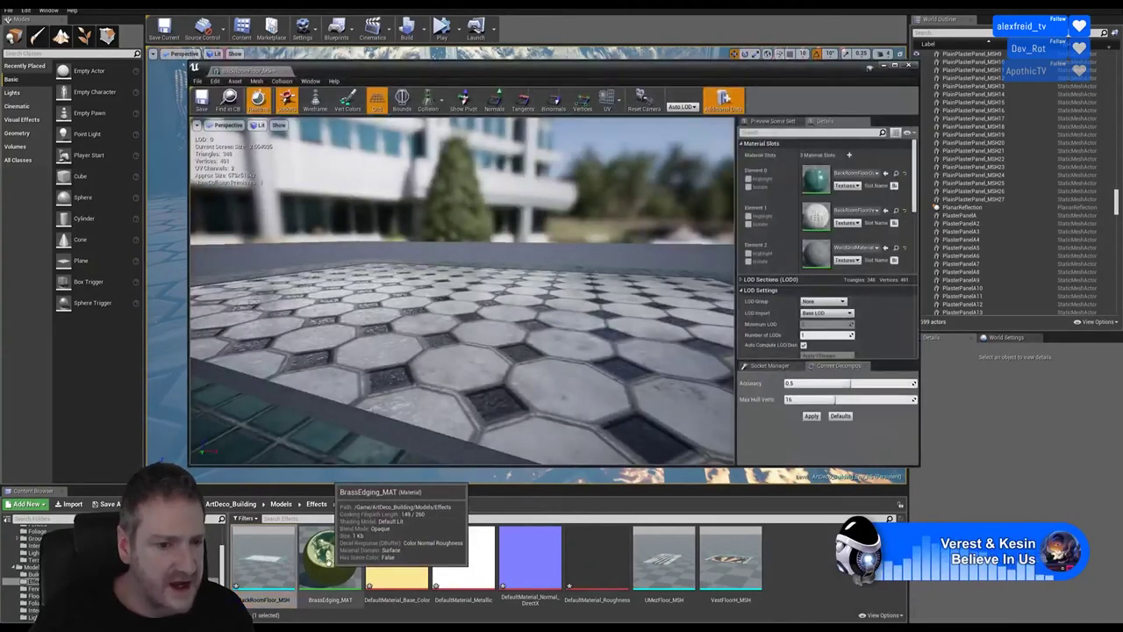
left_click_drag(330, 557, 820, 254)
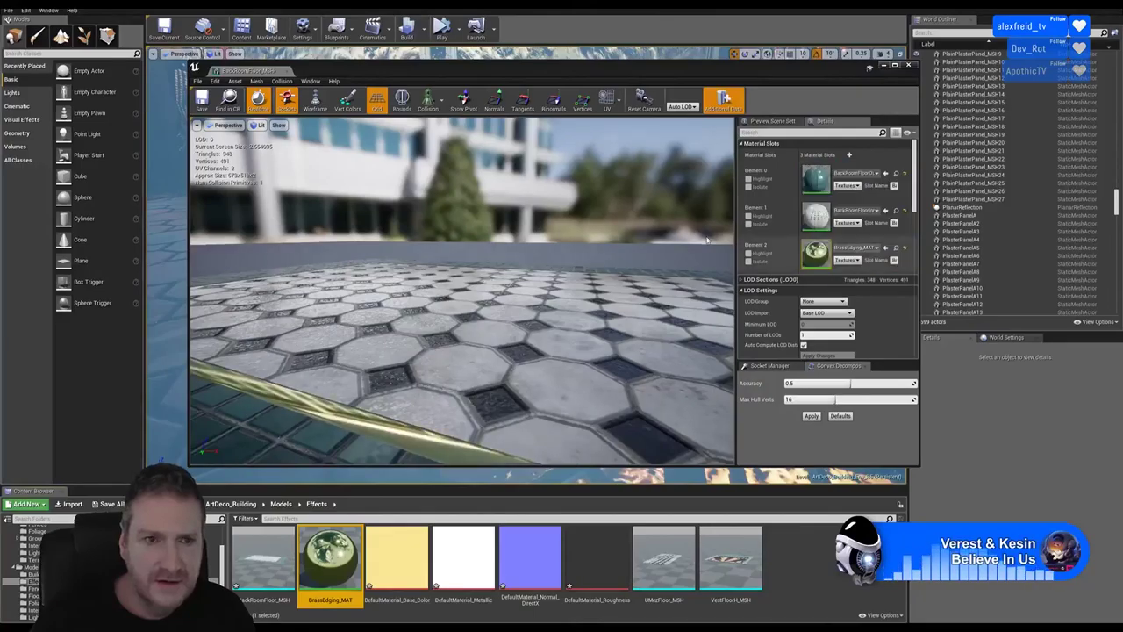
left_click(202, 101)
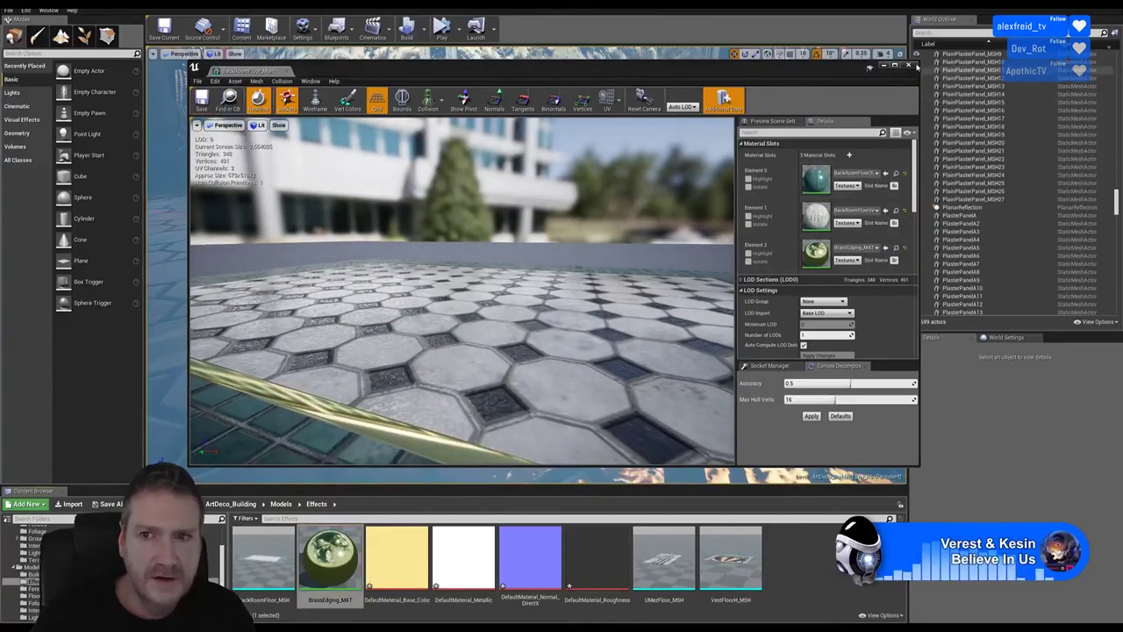
left_click(911, 67)
Step: Check the brass border around the back room floor in the level and save all unsaved levels and assets
right_click_drag(492, 335, 710, 386)
right_click_drag(606, 351, 535, 349)
right_click_drag(444, 330, 651, 210)
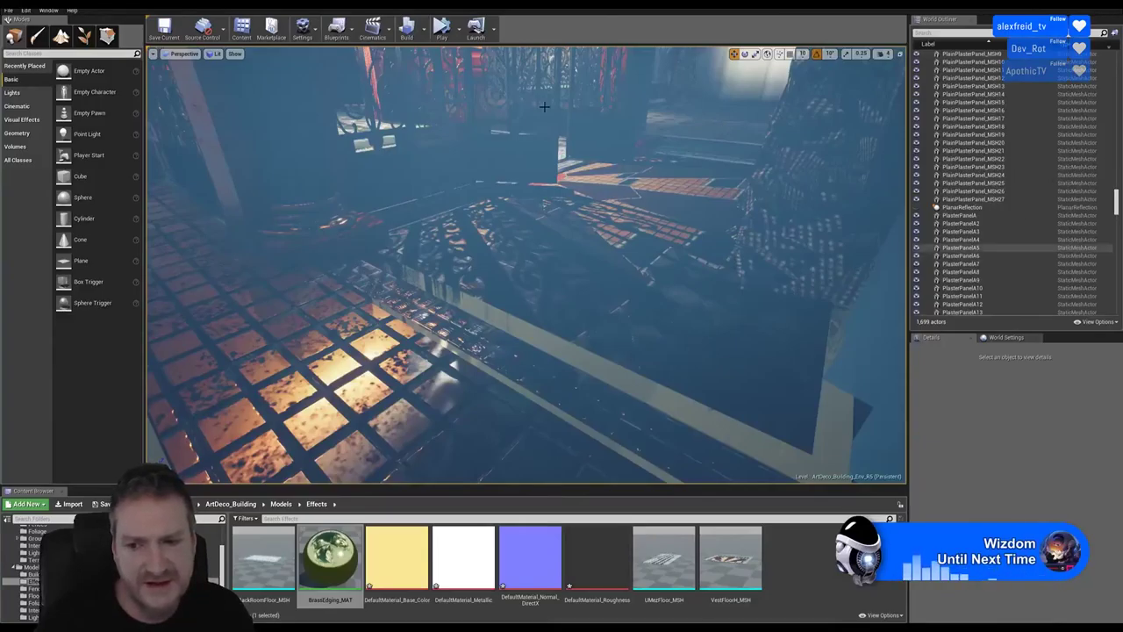
left_click(8, 10)
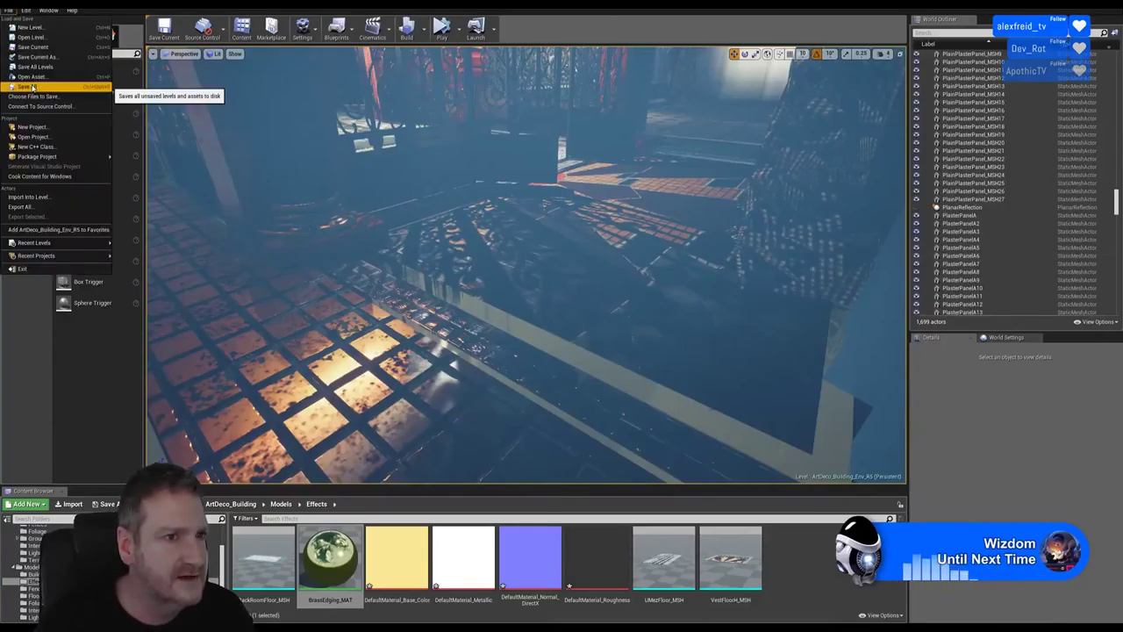
left_click(32, 86)
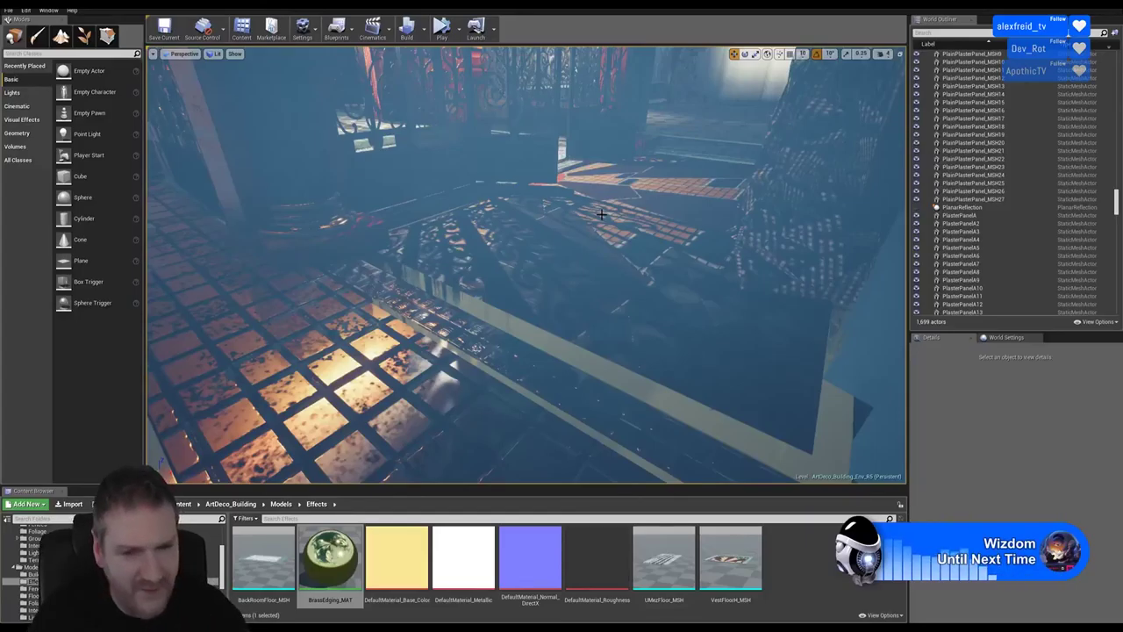
Step: Switch back to 3ds Max and end the isolation of the back room floor to show the whole building
left_click(1079, 4)
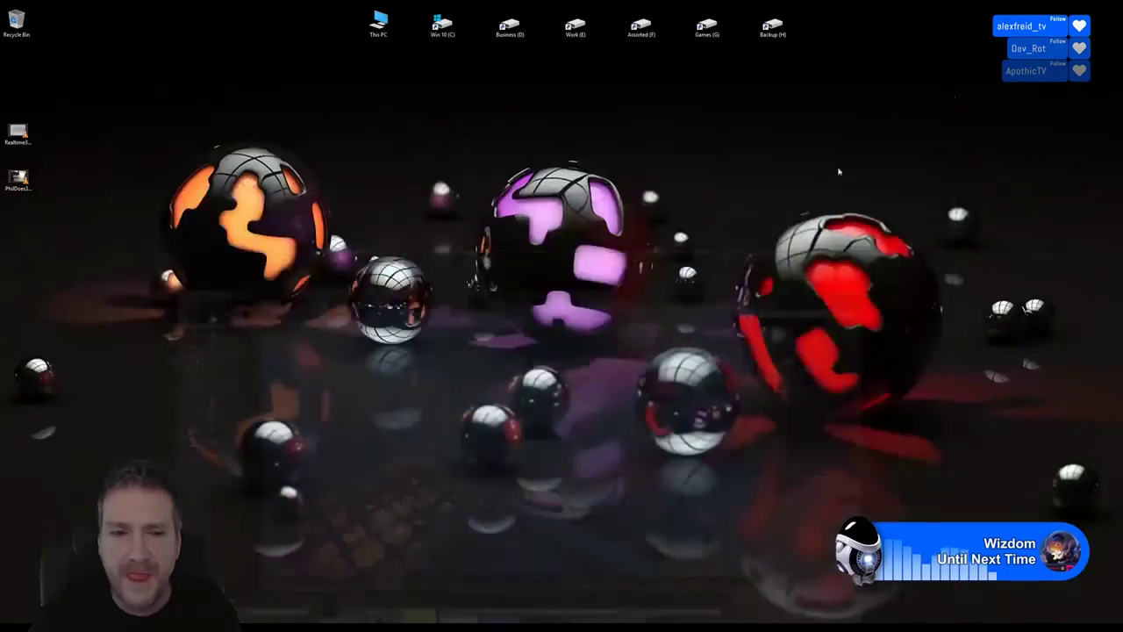
left_click(378, 627)
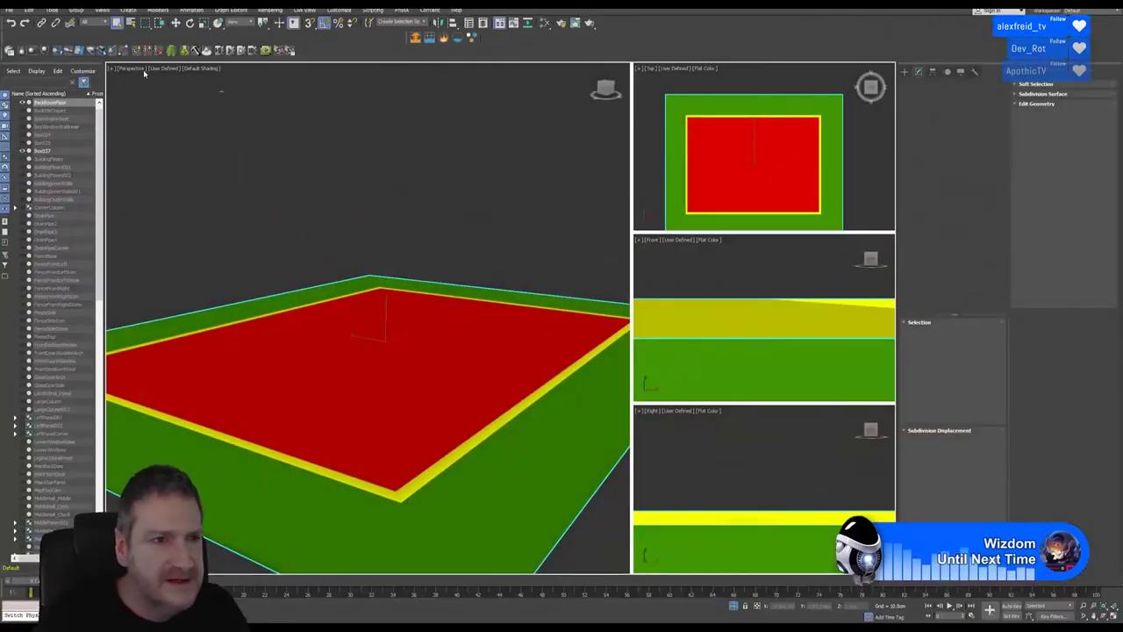
left_click(29, 11)
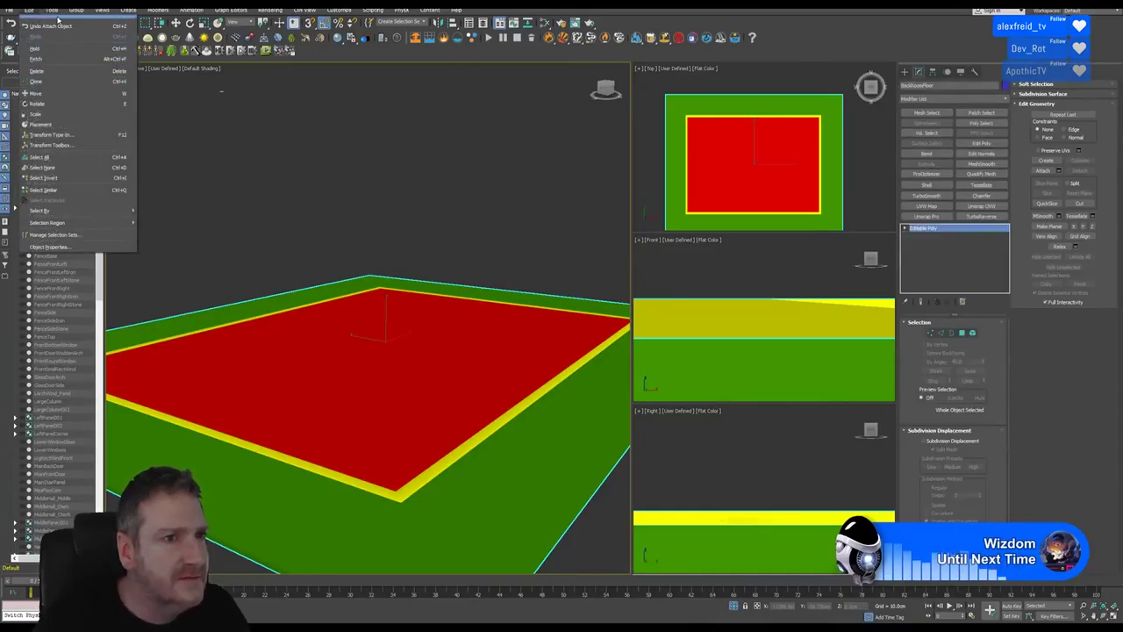
left_click(75, 112)
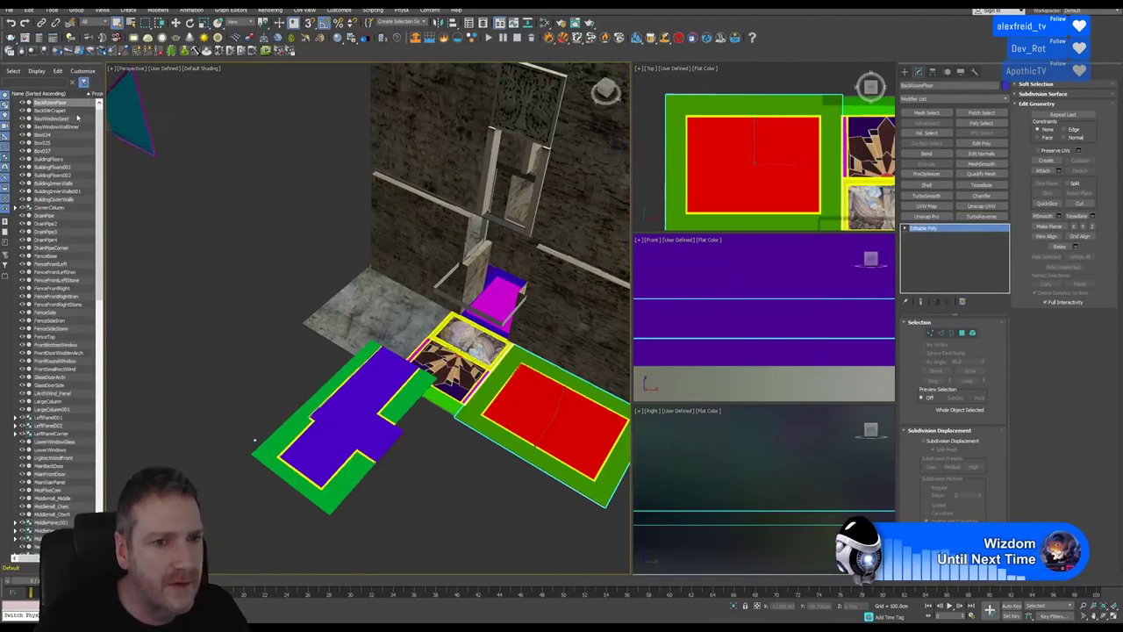
Step: Select the vestibule floor with the sunburst tile pattern and isolate it
middle_click_drag(462, 508, 402, 492)
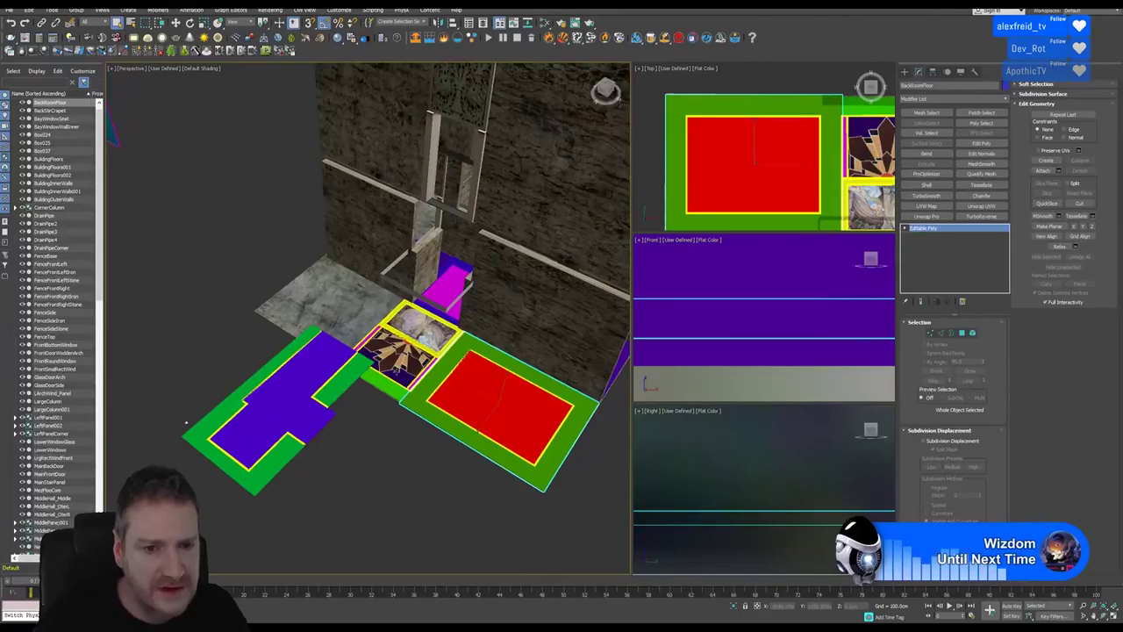
scroll(409, 363, "up", 4)
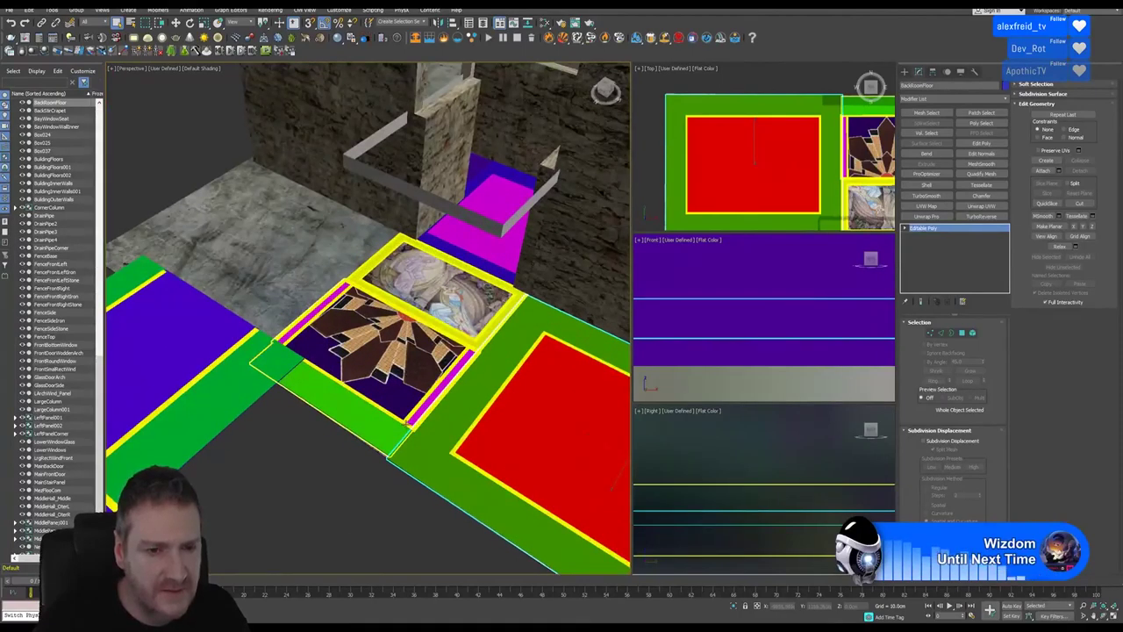
left_click(344, 399)
left_click(52, 11)
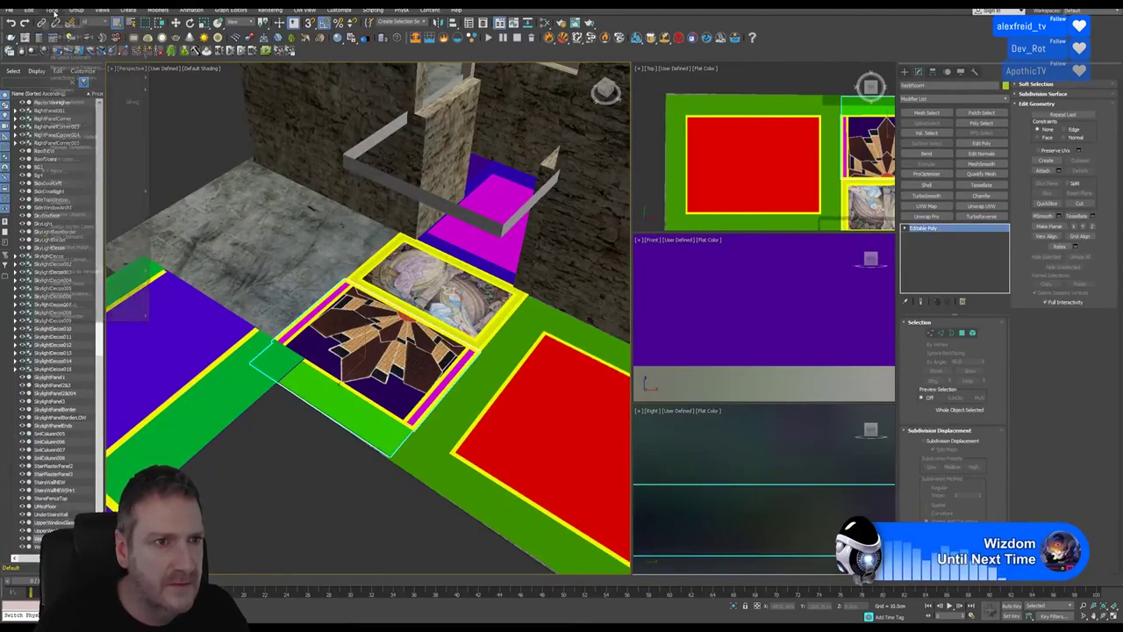
left_click(80, 102)
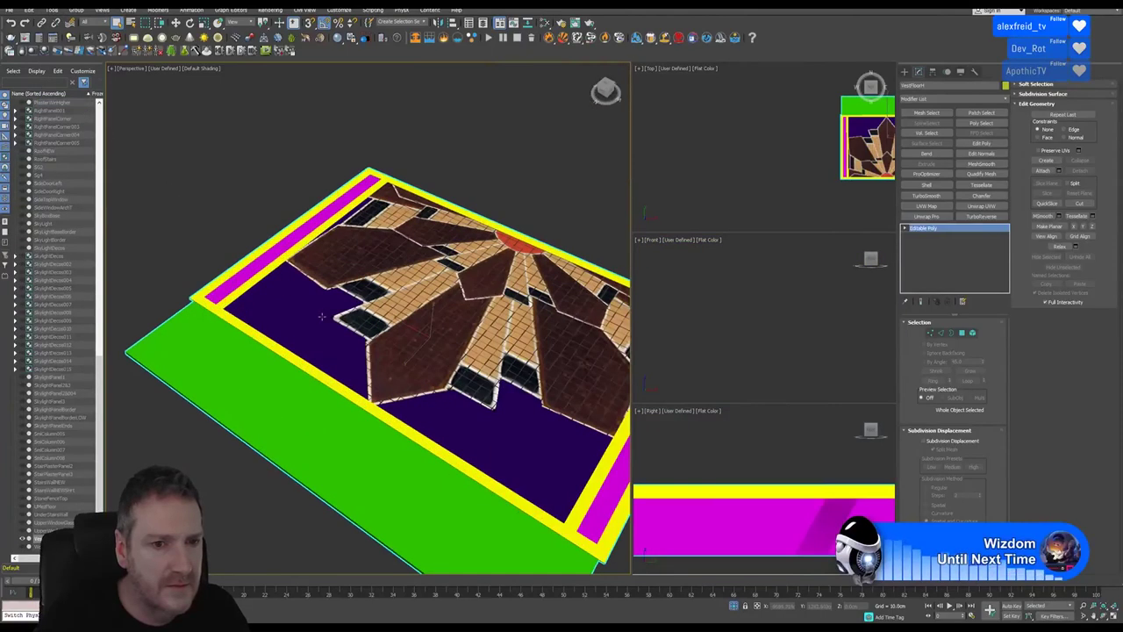
middle_click_drag(289, 322, 179, 238, "alt")
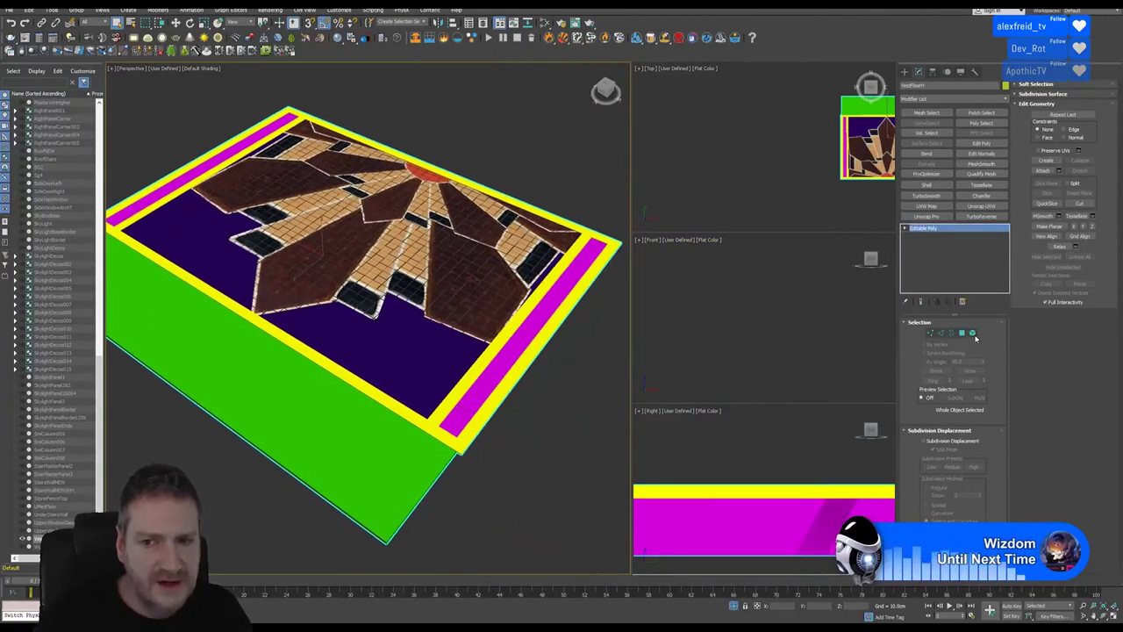
Step: Detach the yellow trim element of the vestibule floor as a separate object with the default name
left_click(973, 335)
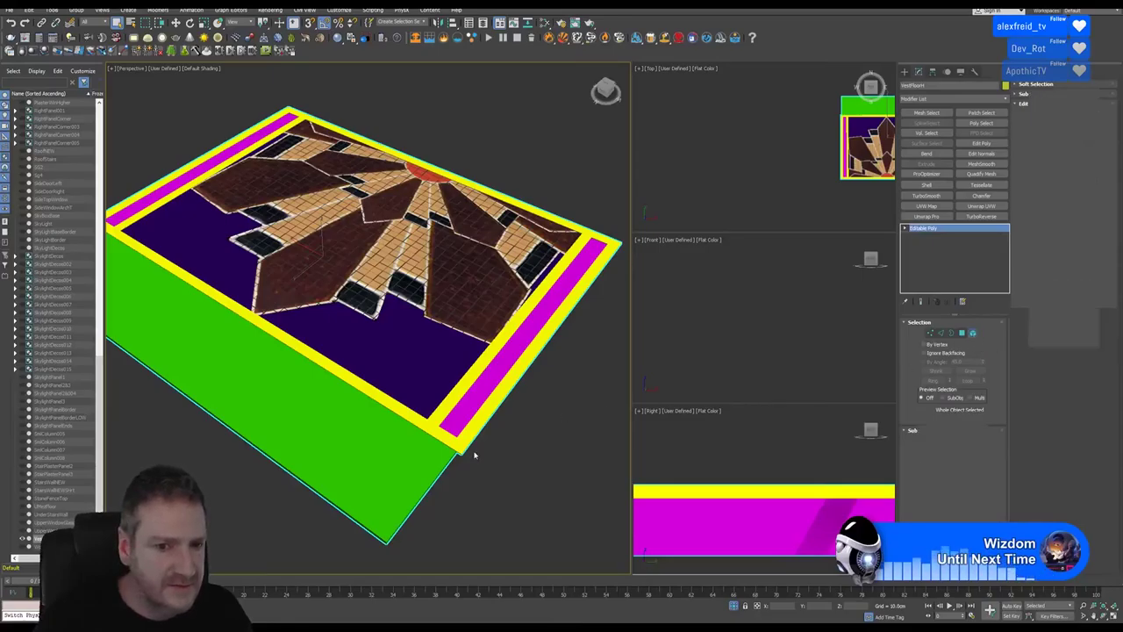
left_click(472, 441)
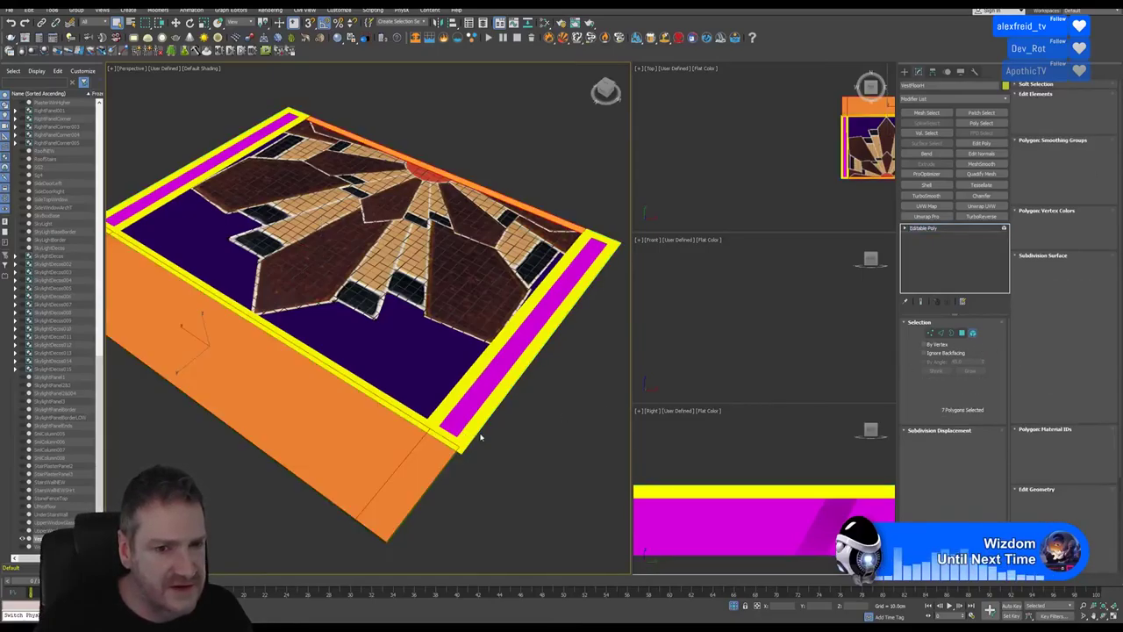
left_click(499, 454)
left_click(458, 442)
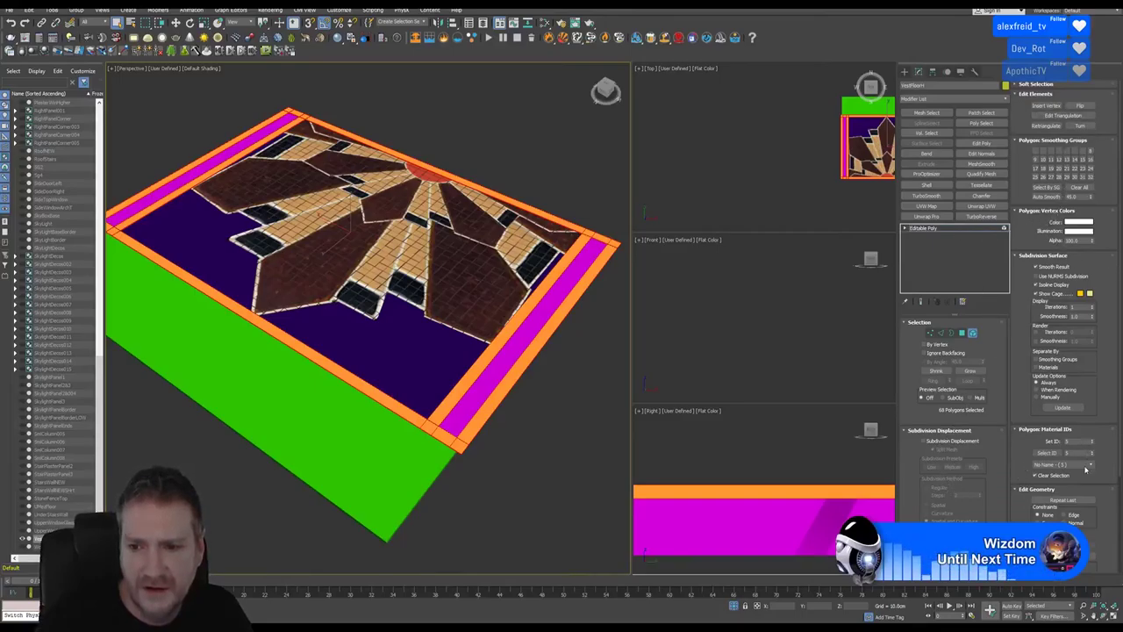
scroll(1085, 470, "down", 2)
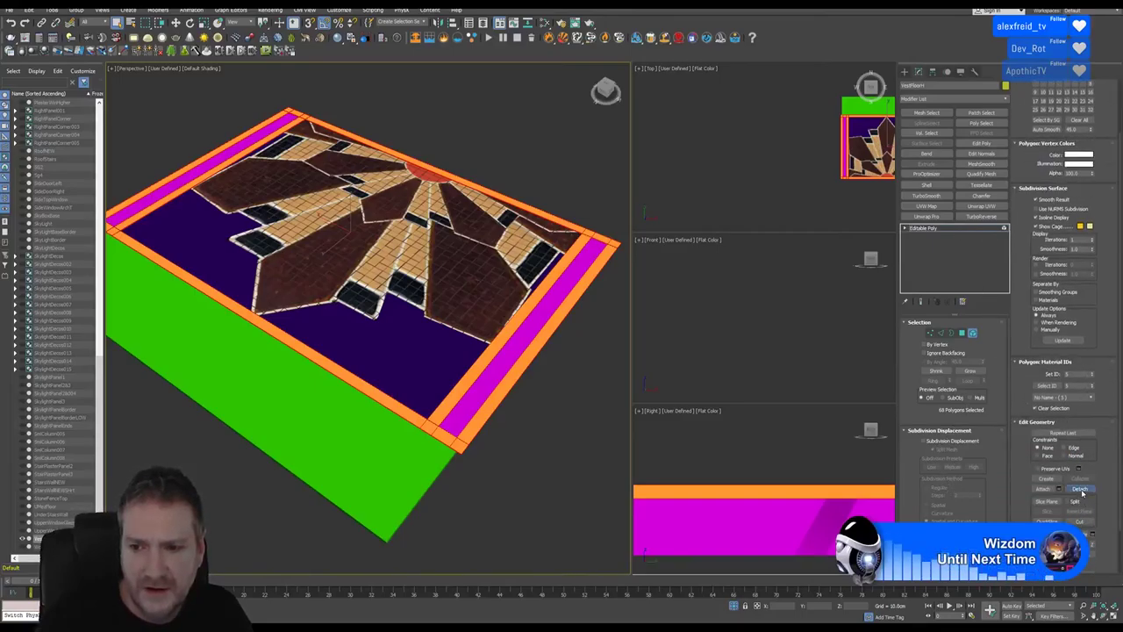
left_click(1080, 490)
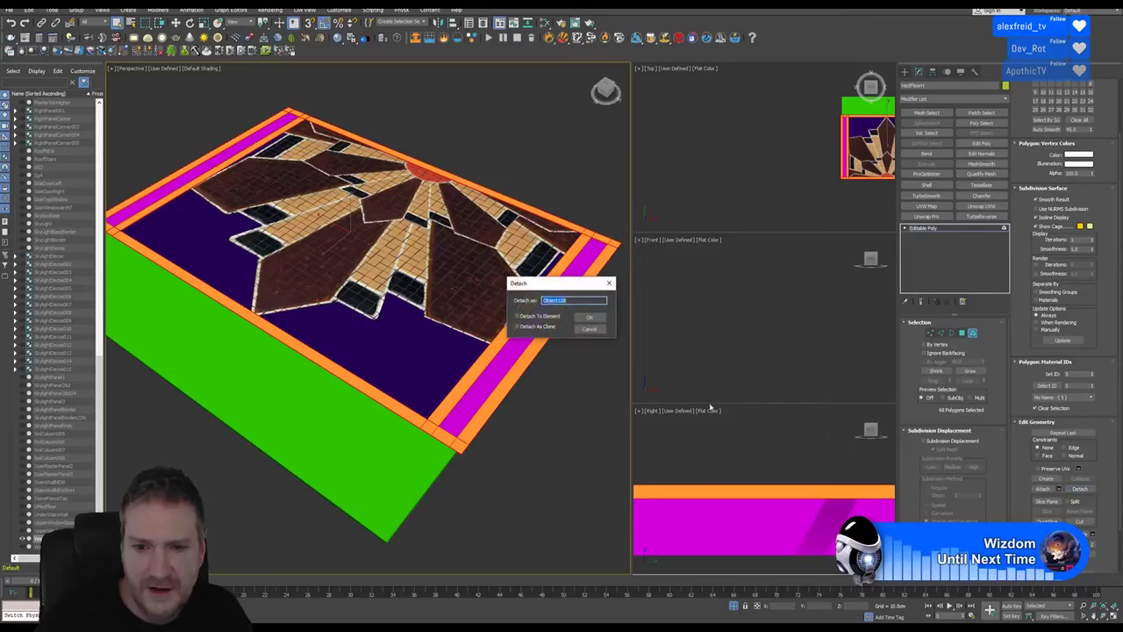
left_click(591, 317)
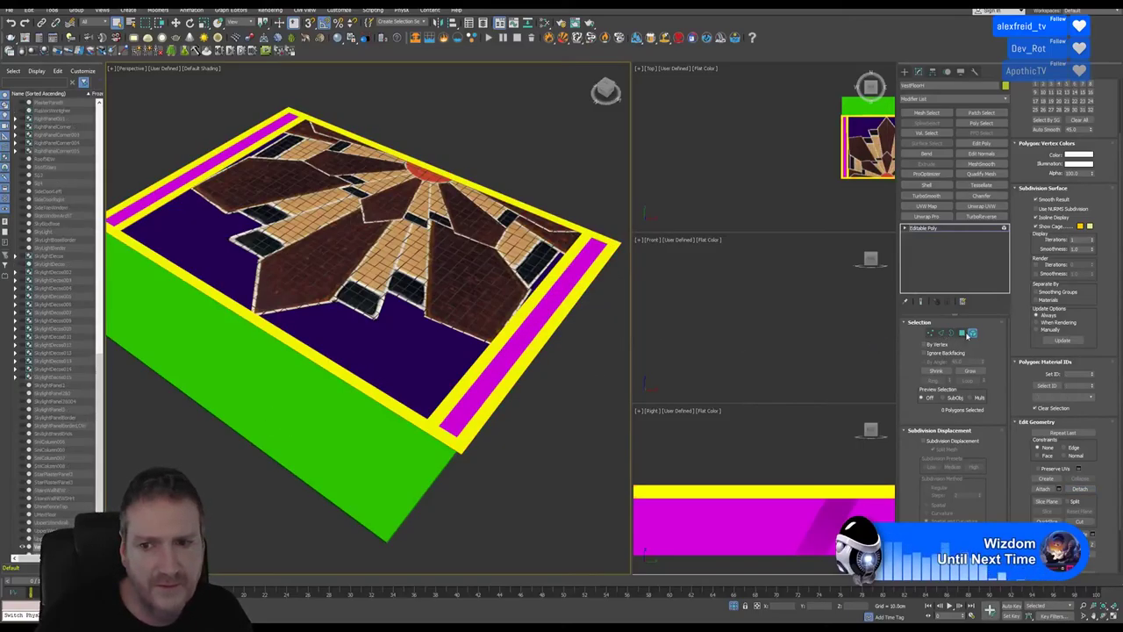
left_click(972, 334)
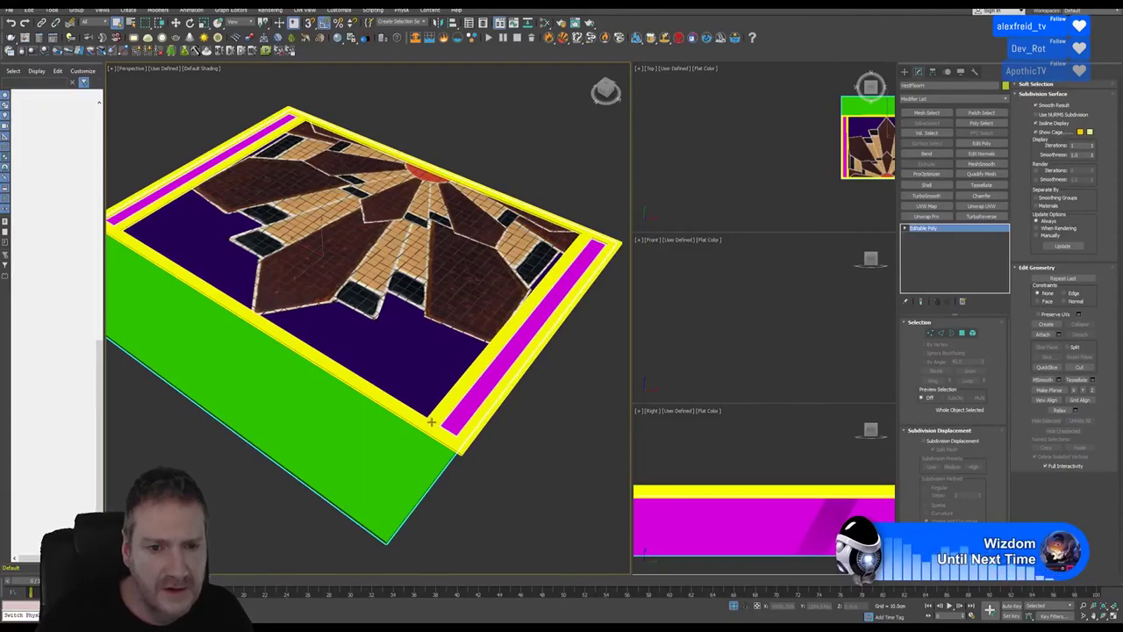
Step: Select the detached yellow trim and, at edge level in an enlarged Front view, box-select the edges along its full length
left_click(507, 425)
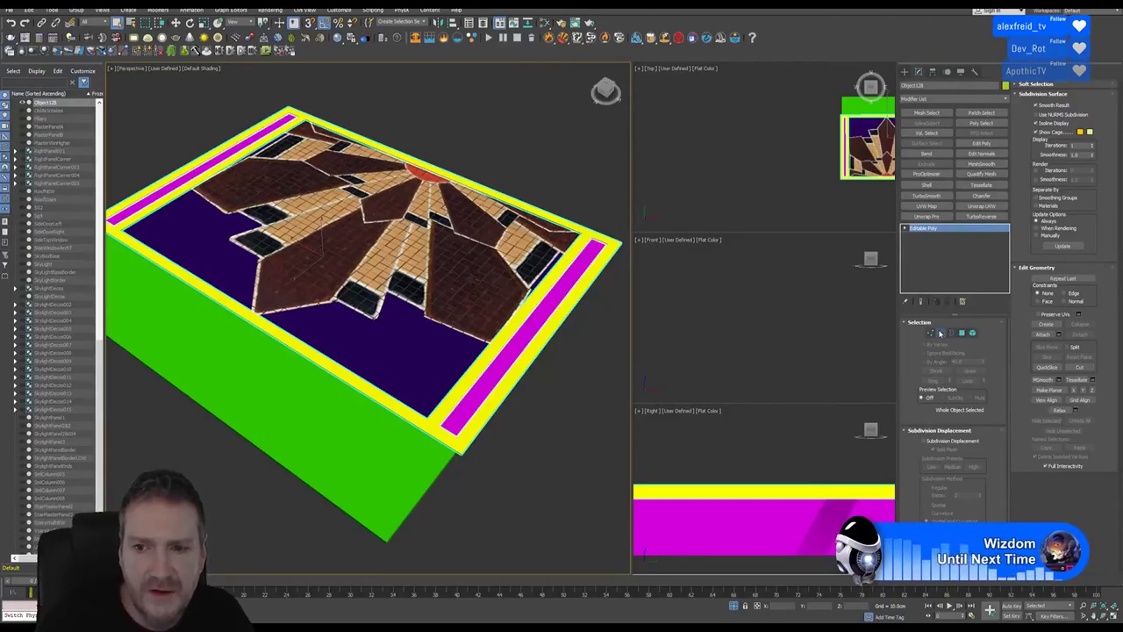
left_click(941, 334)
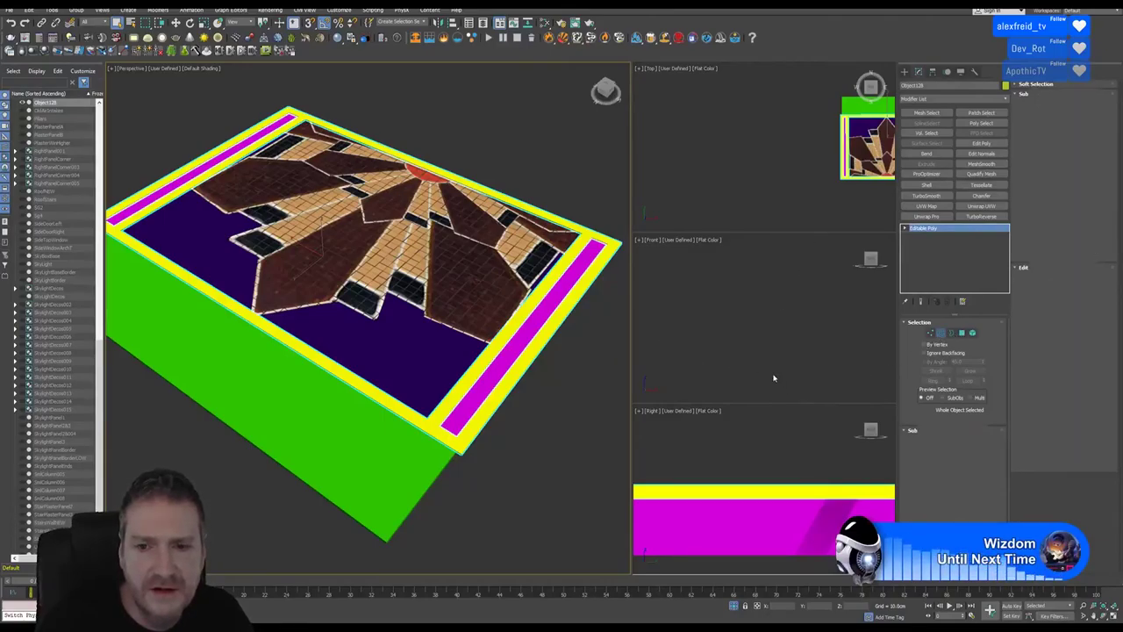
middle_click(770, 337)
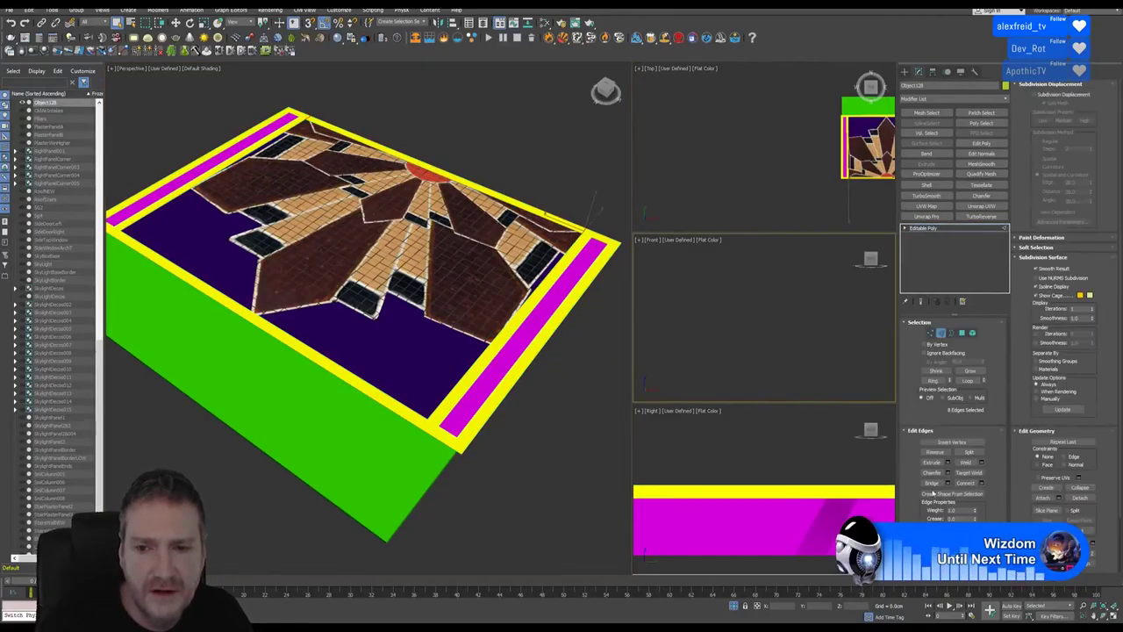
left_click(1104, 608)
left_click(1114, 617)
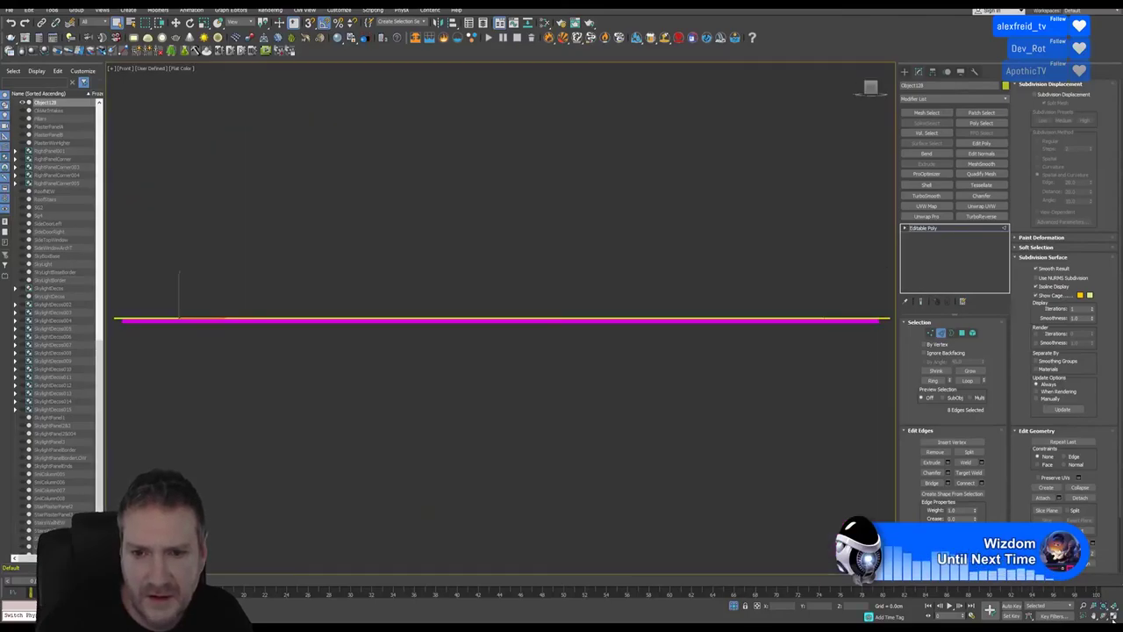
middle_click_drag(244, 366, 248, 371)
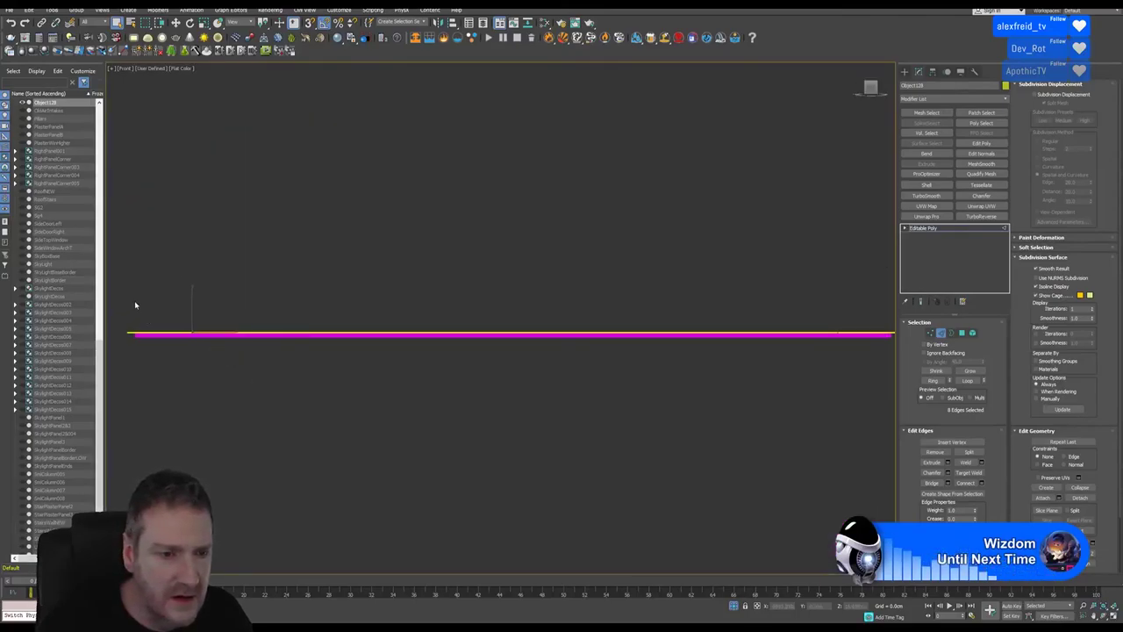
left_click_drag(117, 280, 915, 337)
Step: Remove the trim's lower edges from the edge selection by box-deselecting along the underside in the Front view
scroll(126, 320, "up", 9)
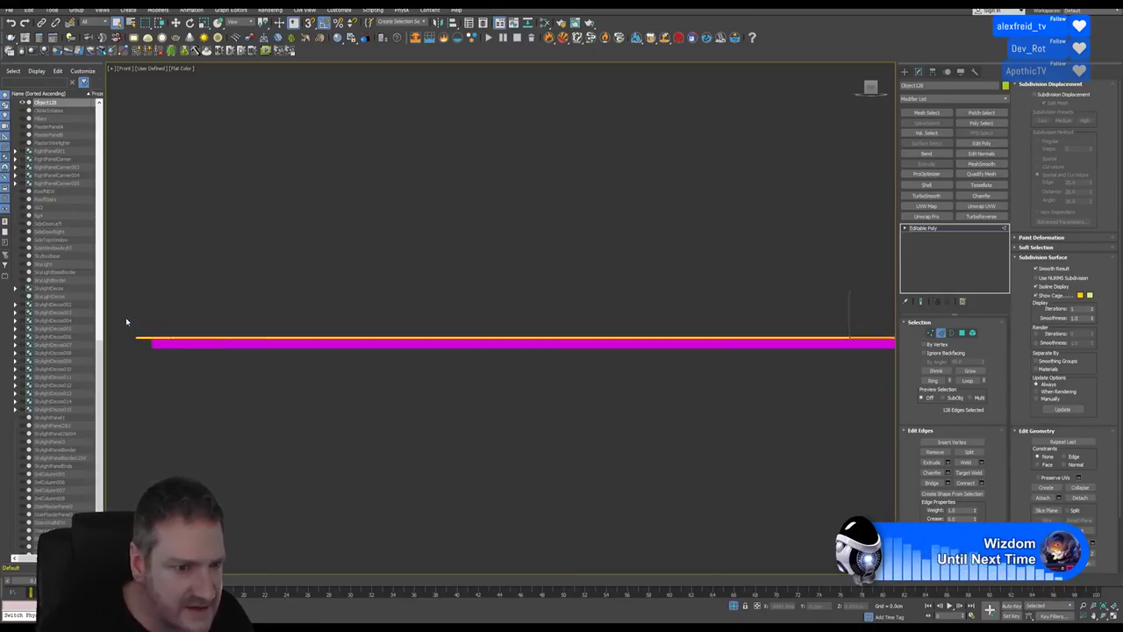
scroll(144, 357, "up", 5)
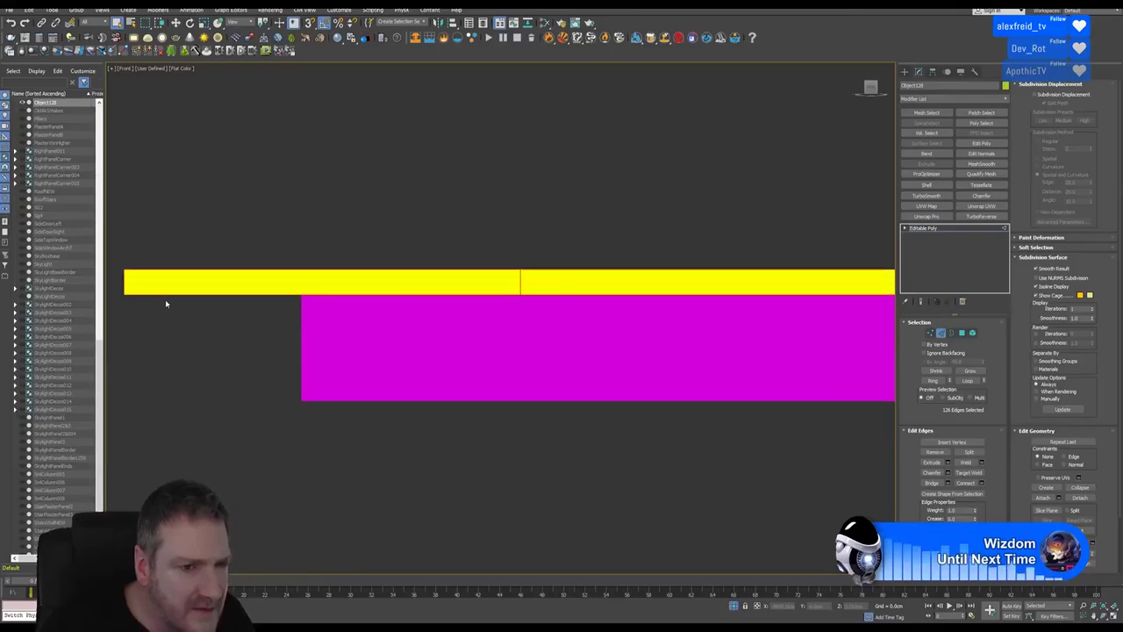
scroll(206, 367, "down", 5)
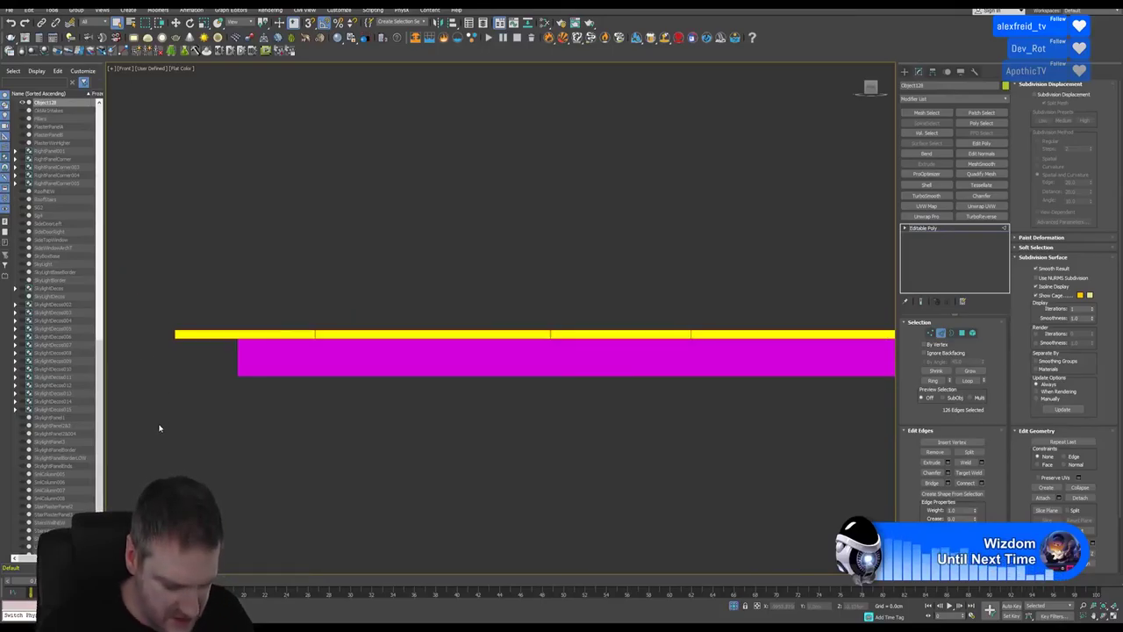
left_click_drag(132, 447, 451, 338)
middle_click_drag(671, 416, 516, 421)
left_click_drag(560, 351, 576, 383)
middle_click_drag(747, 430, 203, 418)
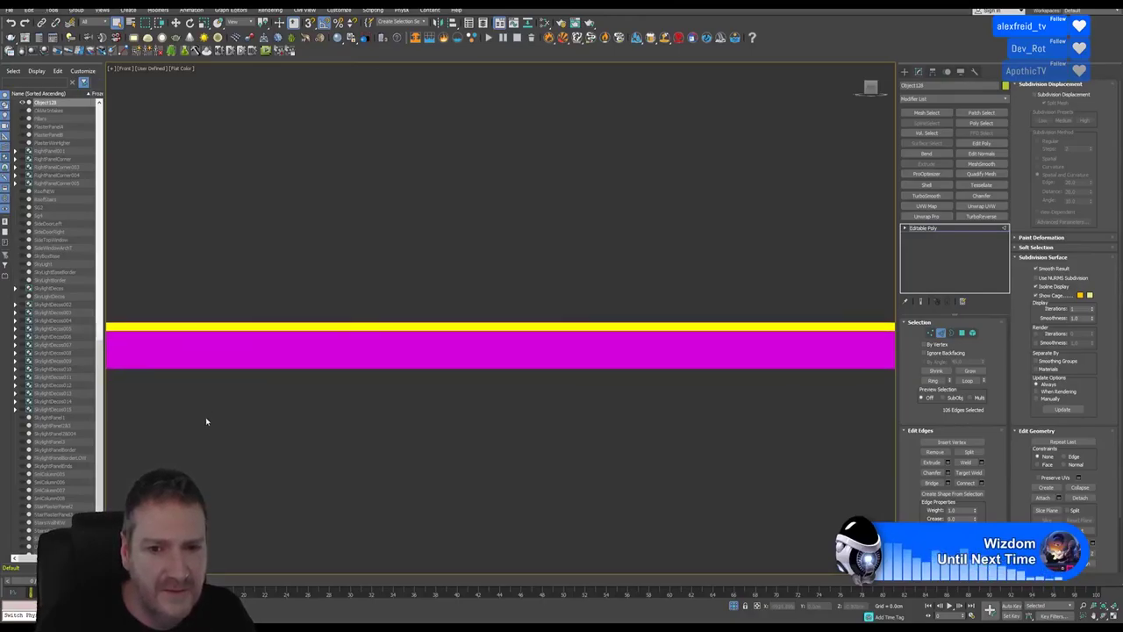
middle_click_drag(597, 447, 454, 450)
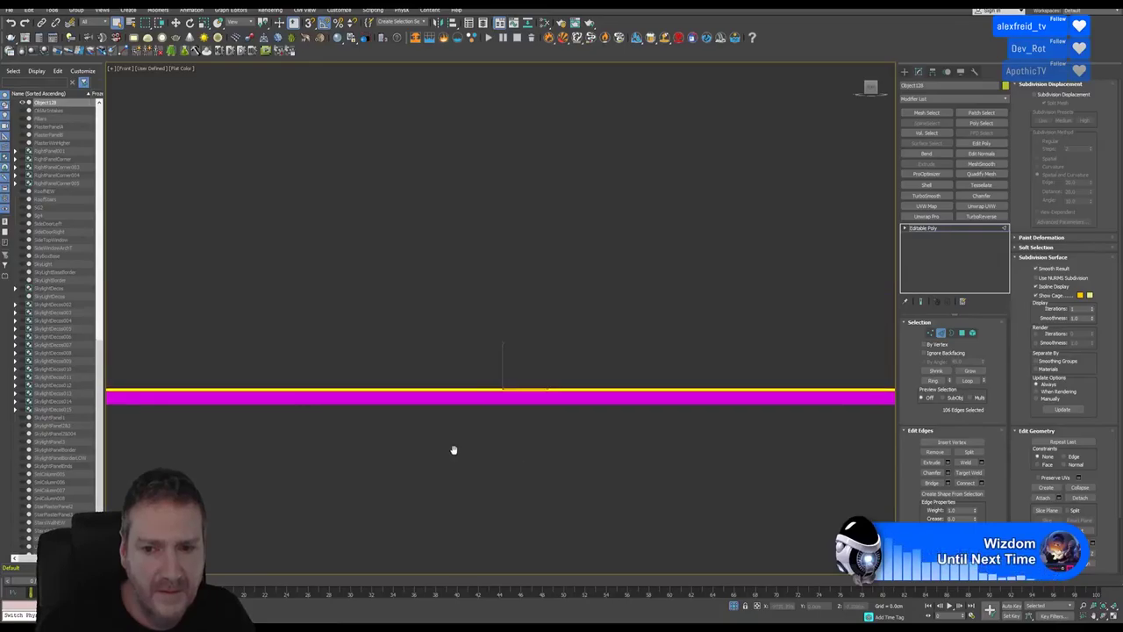
scroll(548, 430, "up", 4)
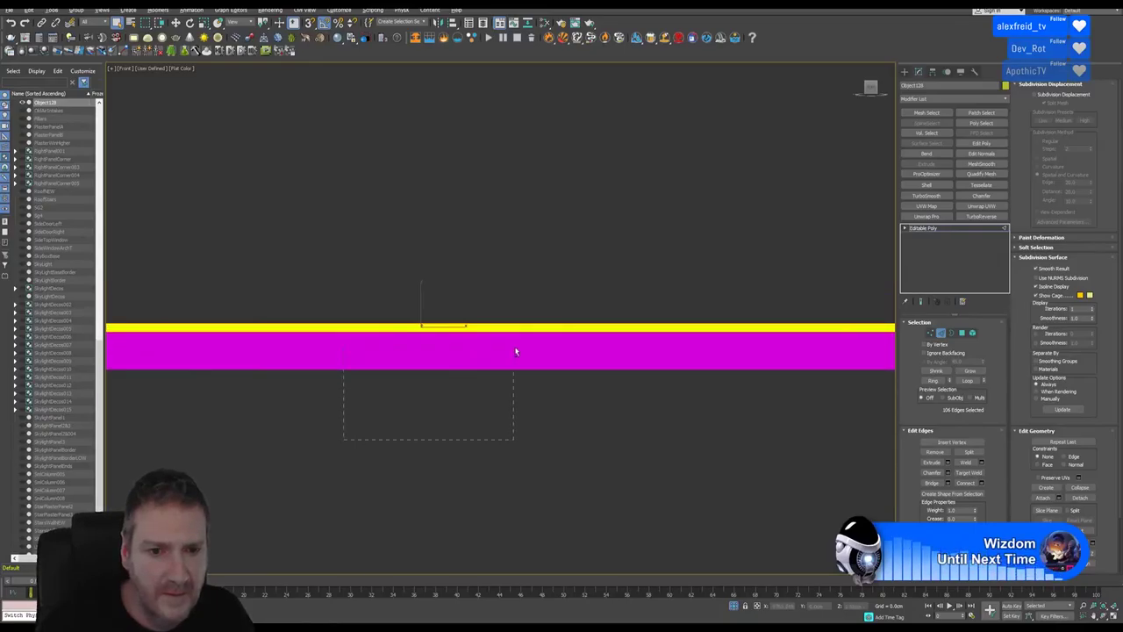
scroll(649, 403, "down", 5)
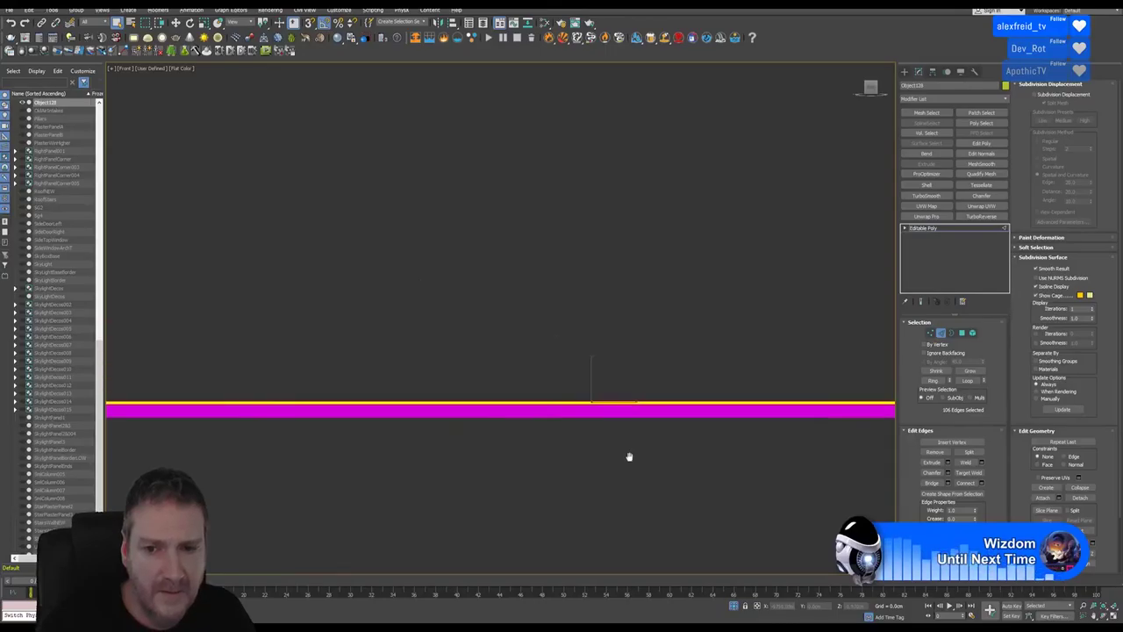
scroll(576, 421, "up", 4)
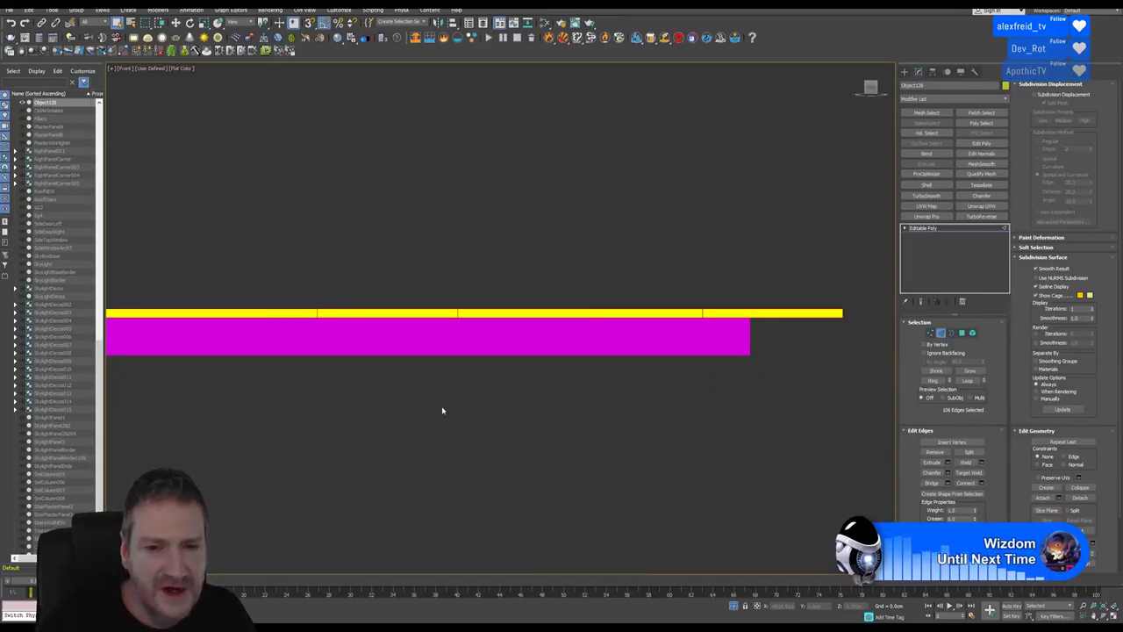
left_click_drag(224, 429, 847, 319)
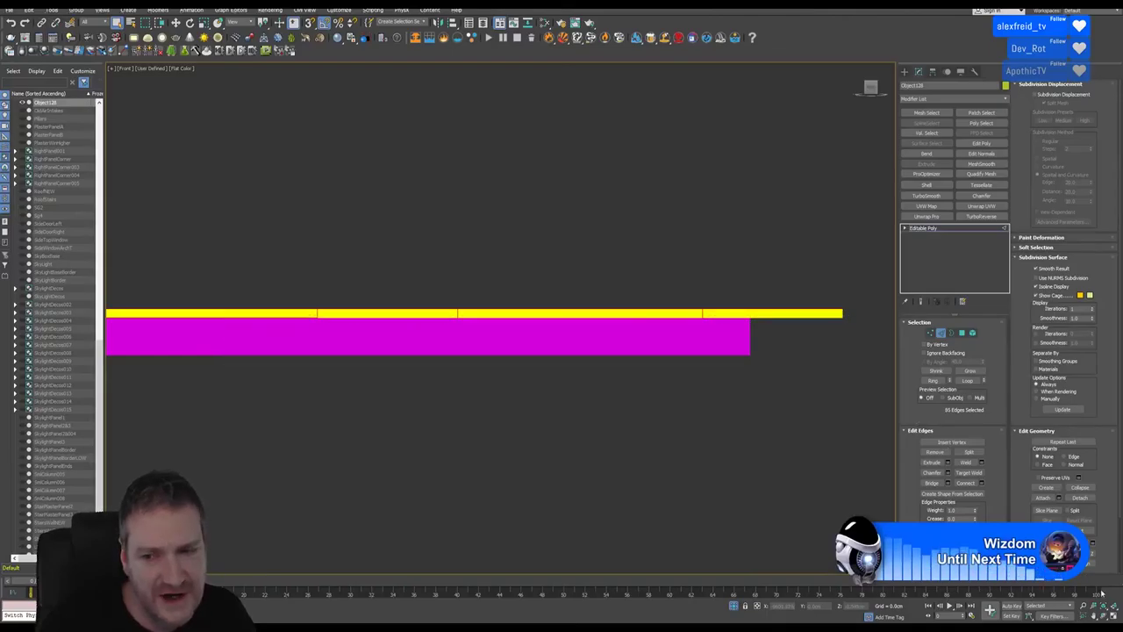
Step: In the Perspective view, deselect the seam edges crossing the trim at the corner beside the green side strip
left_click(1115, 616)
middle_click_drag(438, 347, 492, 394, "alt")
scroll(445, 389, "up", 5)
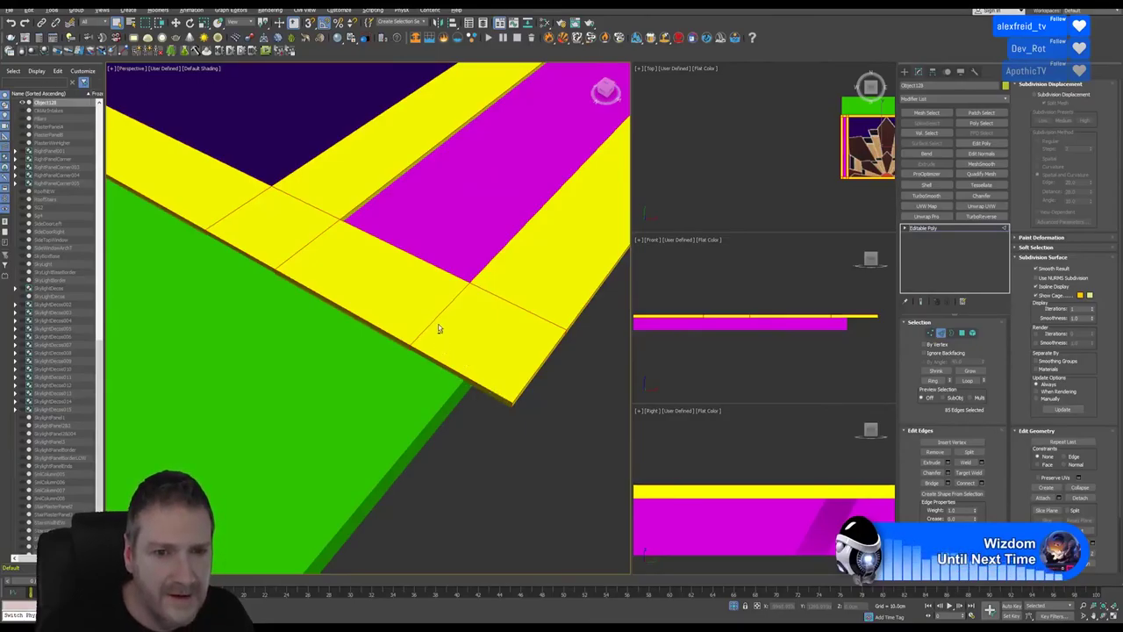
left_click(514, 307, "alt")
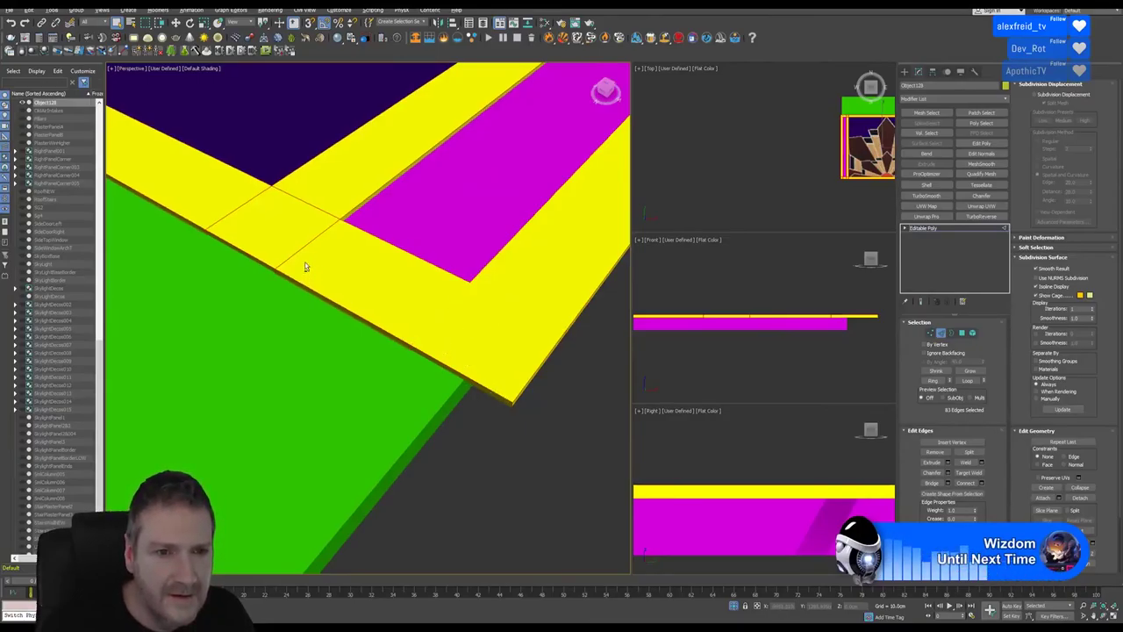
left_click(237, 209, "alt")
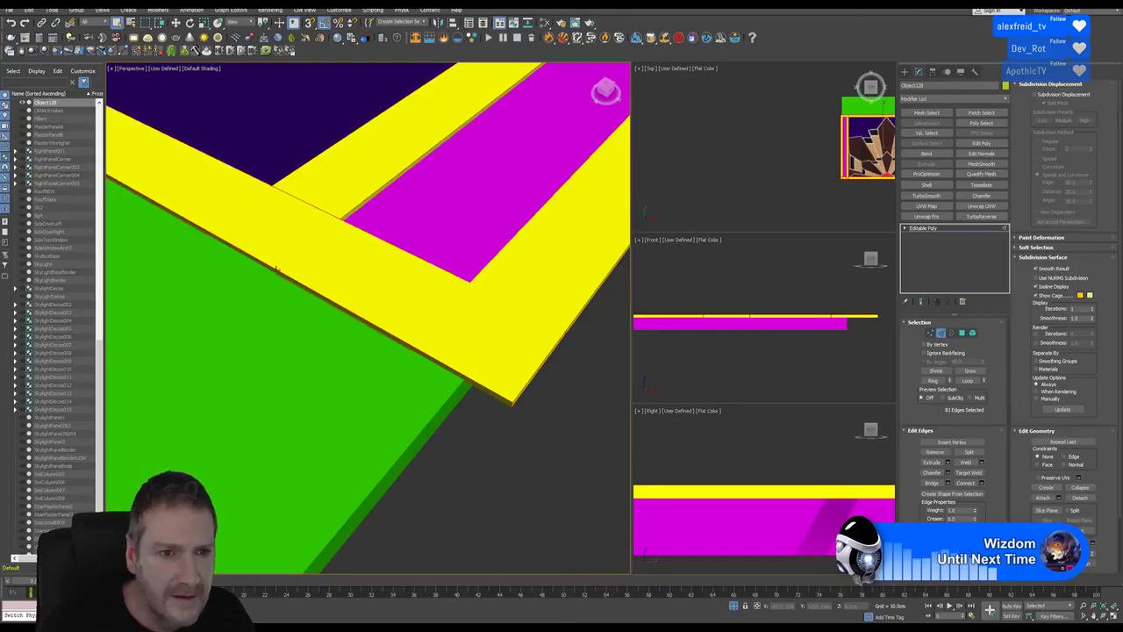
scroll(272, 279, "up", 4)
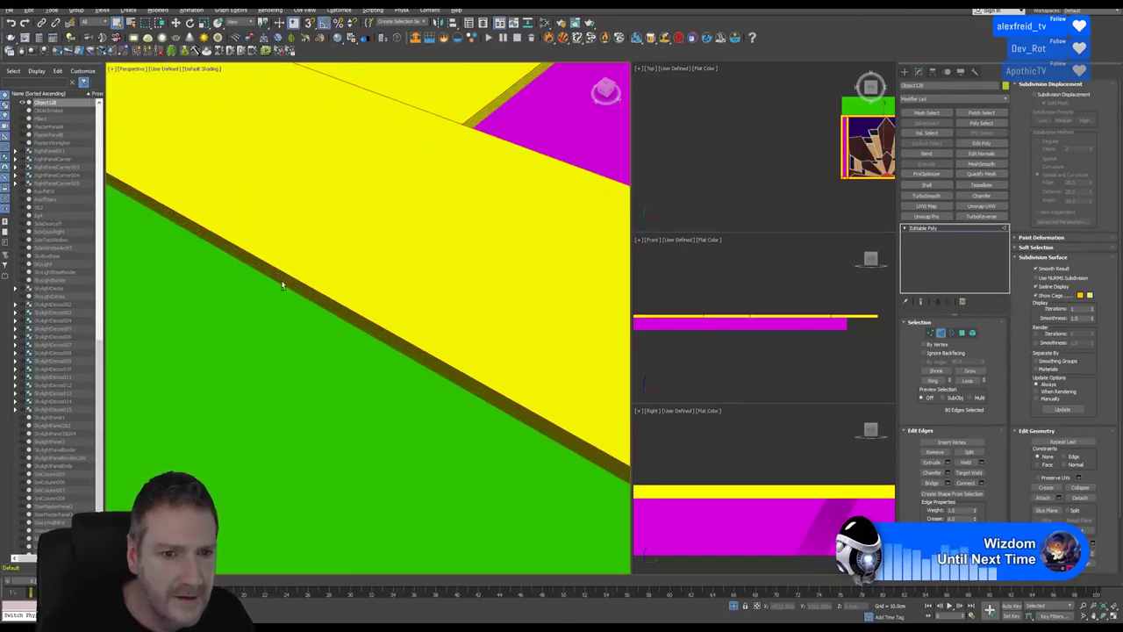
middle_click_drag(282, 285, 461, 200, "alt")
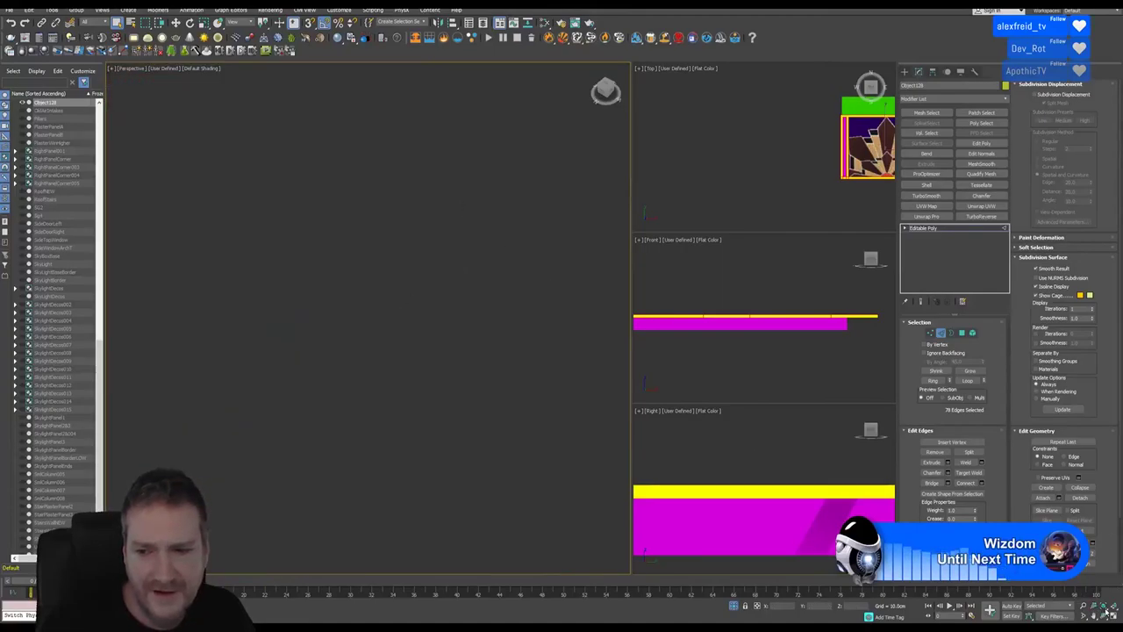
Step: Deselect the seam edges across the trim's top at the adjacent corner on the sunburst-centre side
left_click(1102, 609)
scroll(490, 320, "up", 6)
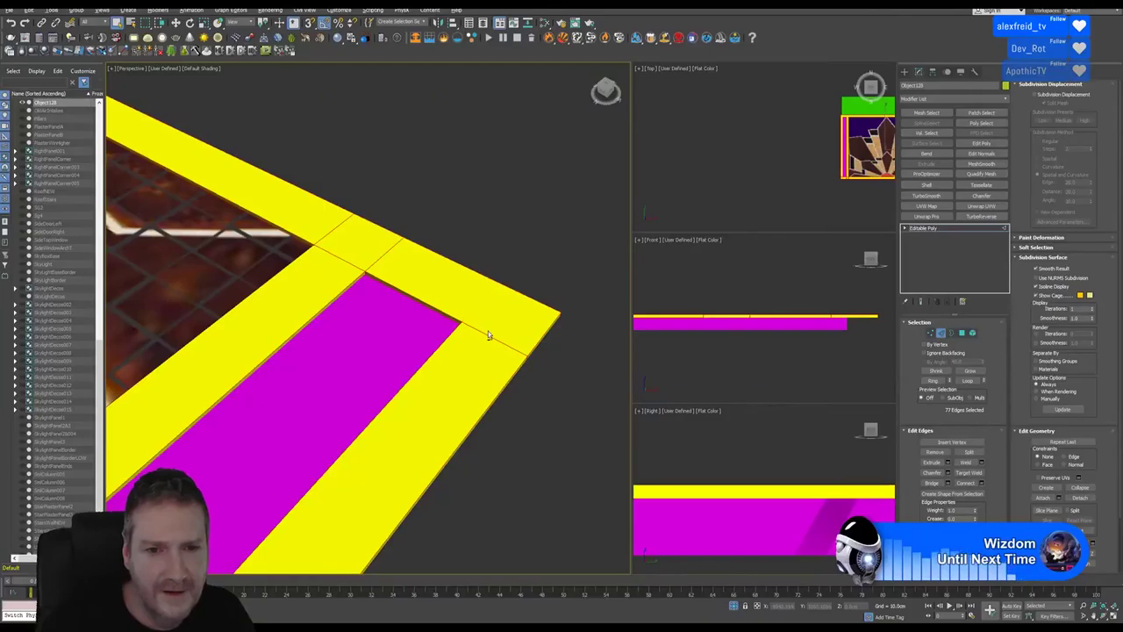
left_click(484, 332, "alt")
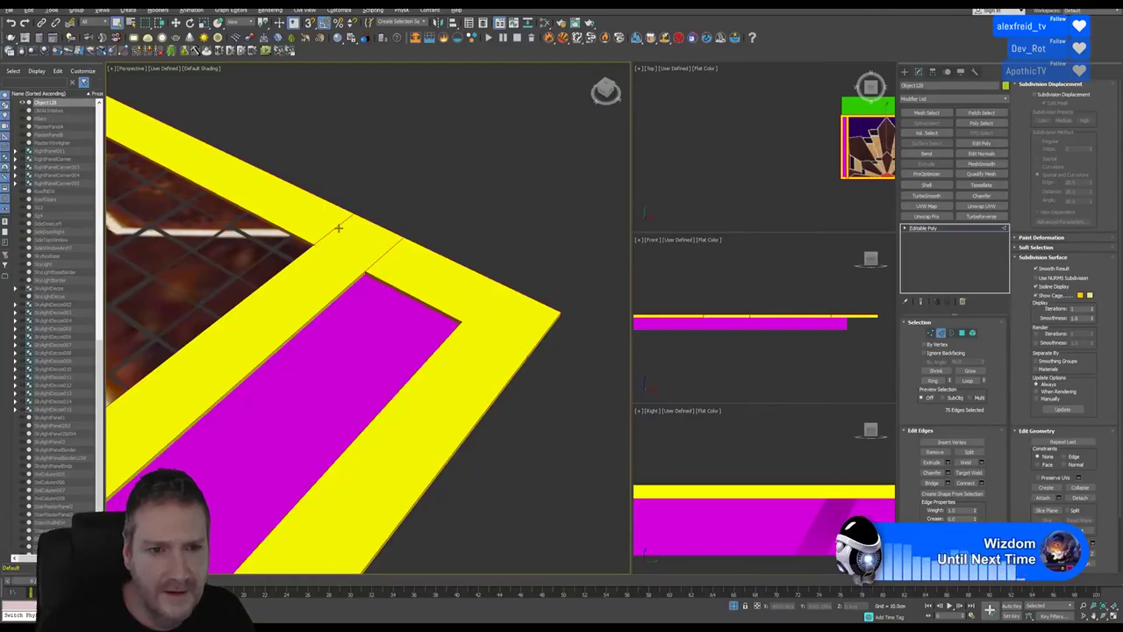
left_click(338, 228, "alt")
middle_click_drag(445, 340, 335, 272)
scroll(433, 281, "up", 2)
middle_click_drag(432, 272, 353, 319, "alt")
scroll(351, 323, "up", 10)
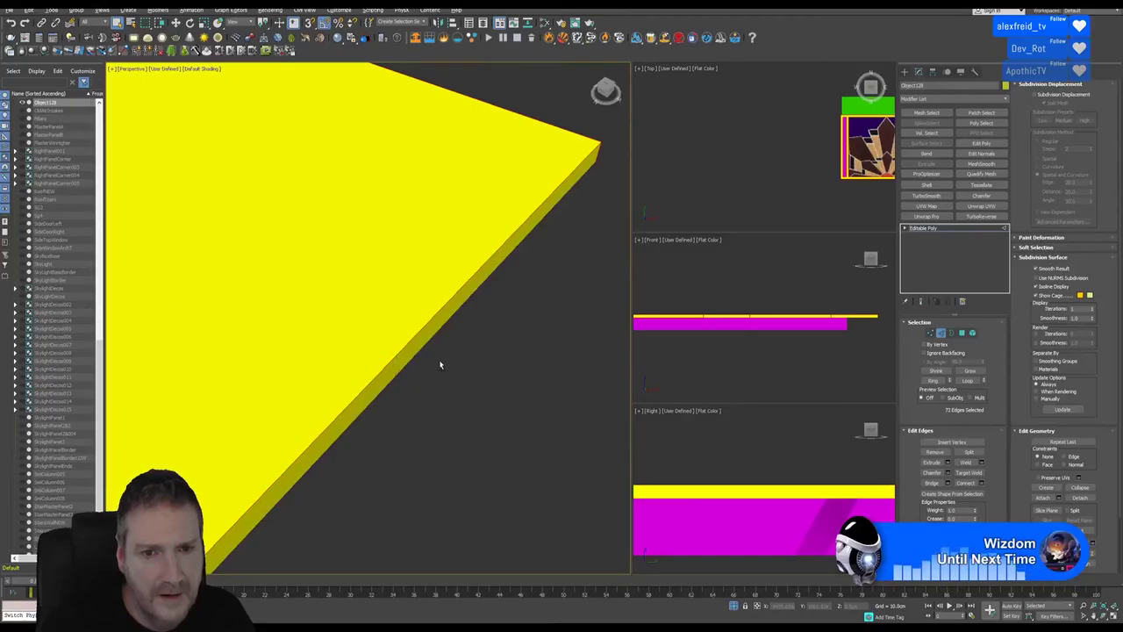
scroll(438, 364, "down", 10)
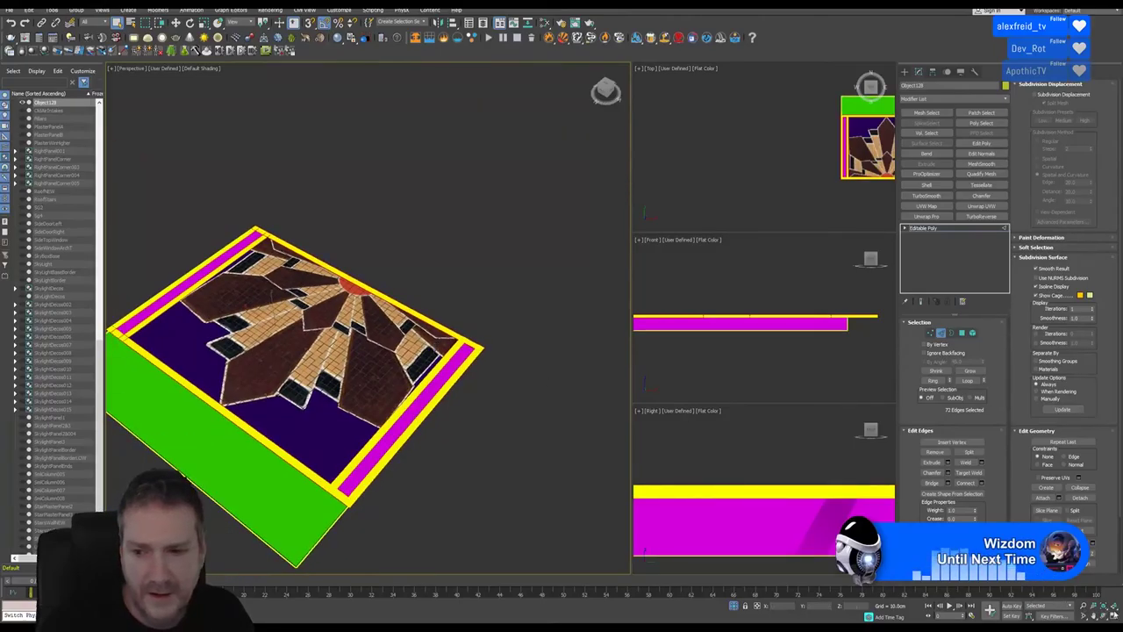
Step: Deselect the short vertical edges on the trim's outer side face near that same corner
left_click(1104, 616)
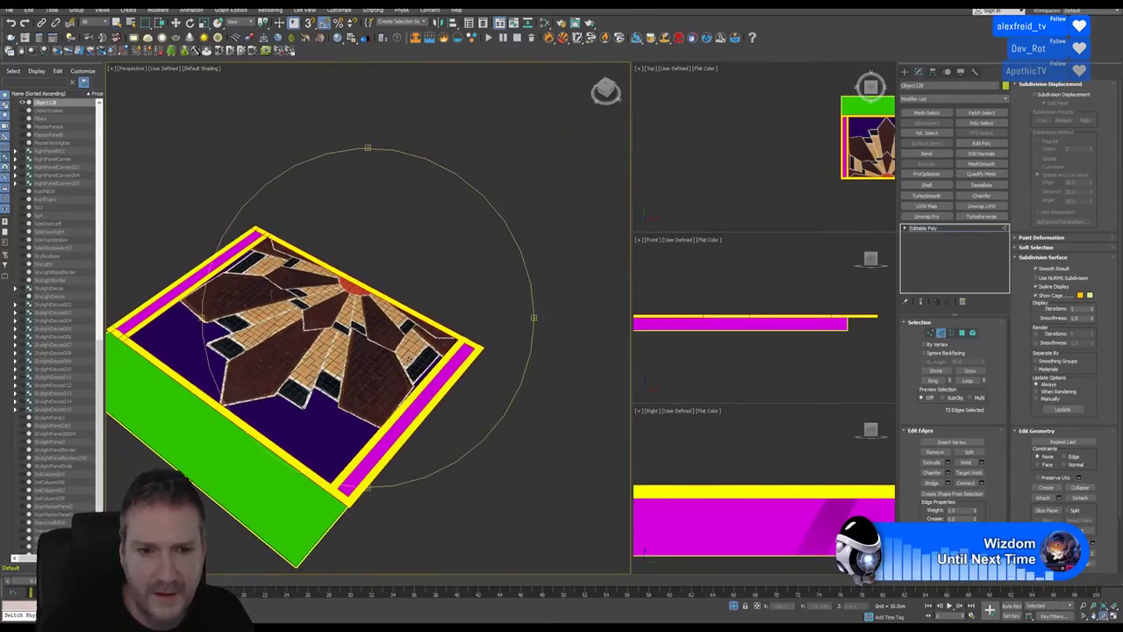
left_click_drag(446, 355, 320, 335)
scroll(327, 440, "up", 6)
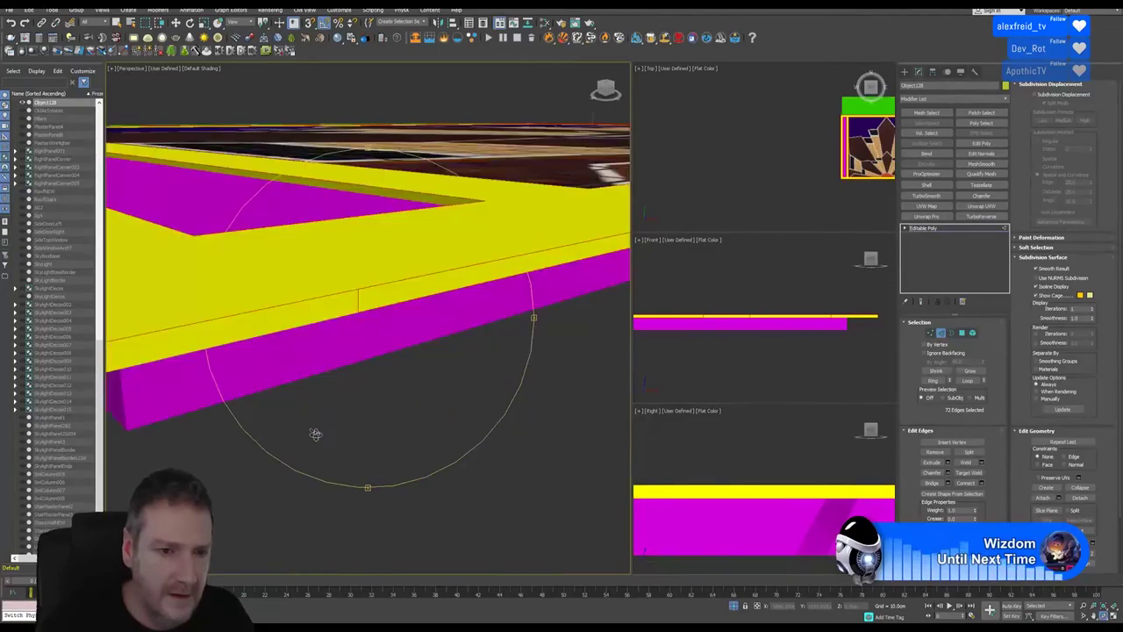
scroll(302, 411, "down", 3)
scroll(303, 410, "up", 4)
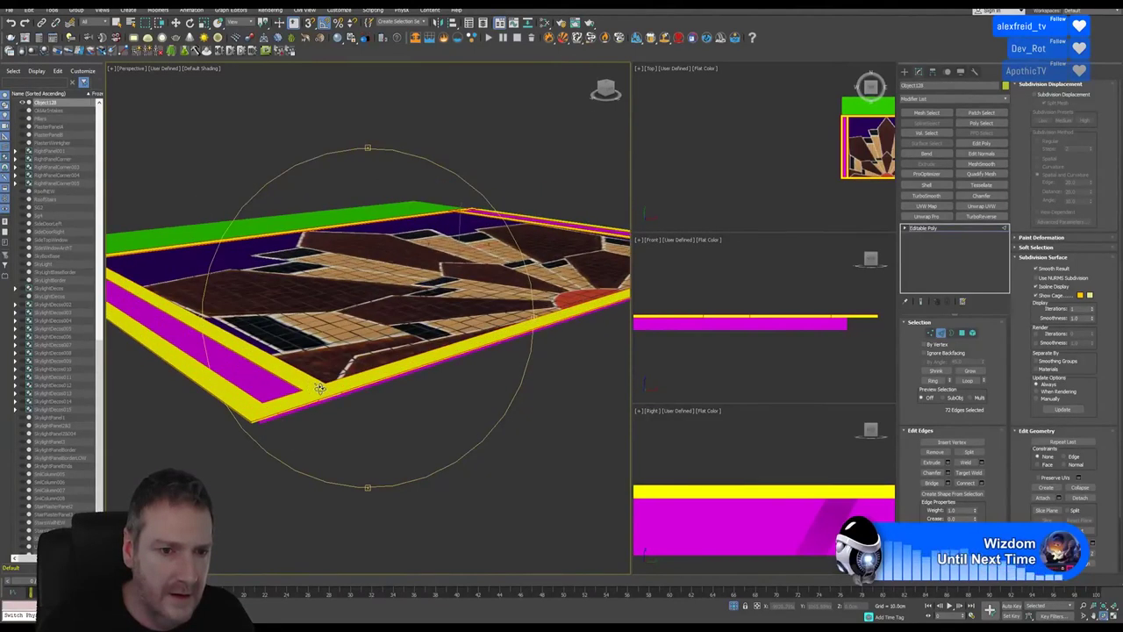
left_click(116, 24)
scroll(236, 411, "up", 2)
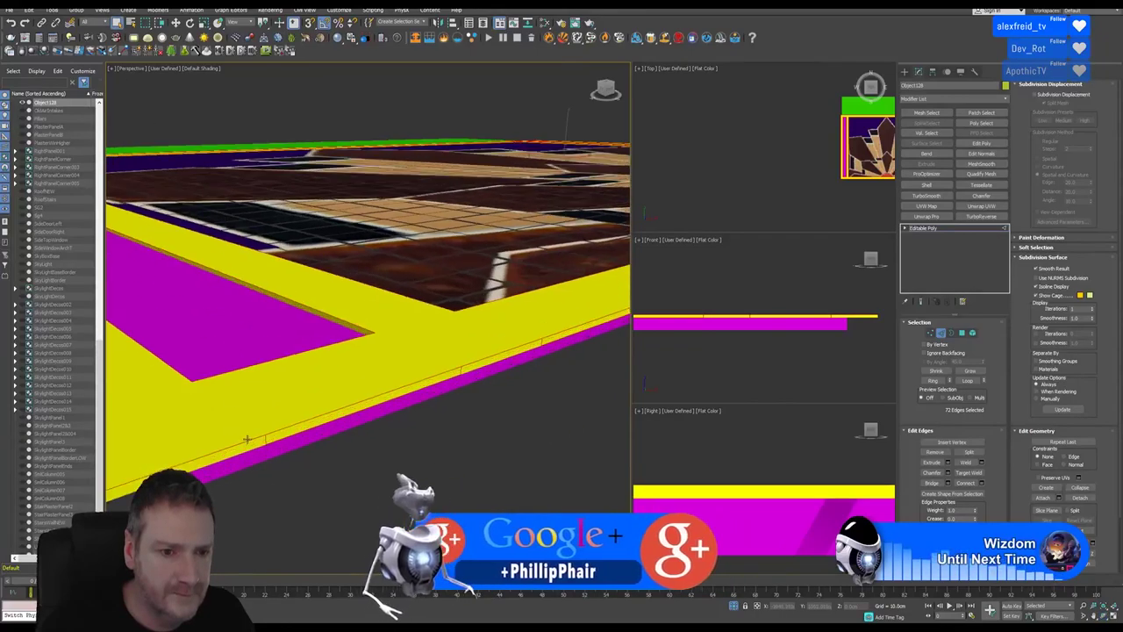
left_click(461, 374, "alt")
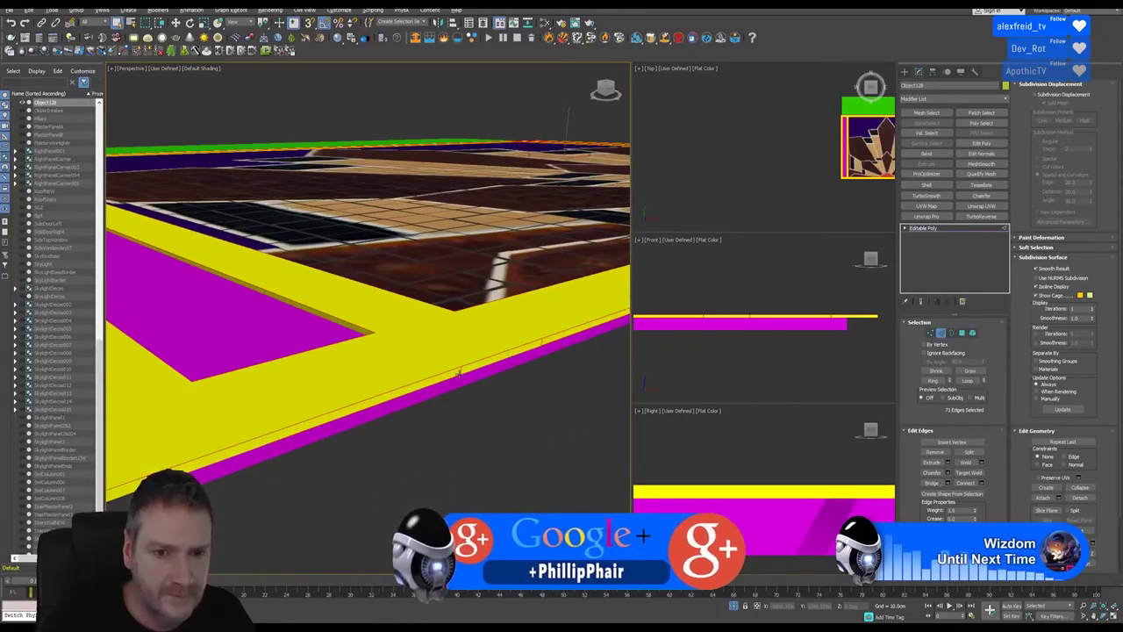
left_click(471, 369, "alt")
left_click(537, 343, "alt")
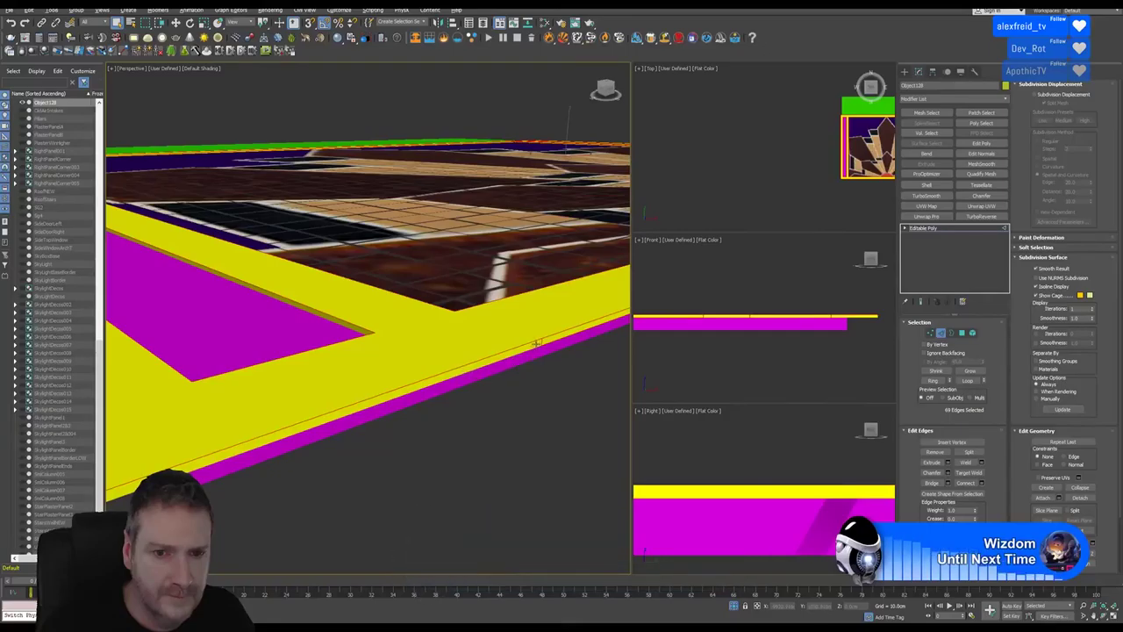
Step: Deselect the seam and short vertical edges where the other magenta strip's inner trim meets the outer border on the sunburst-centre side
scroll(511, 376, "down", 5)
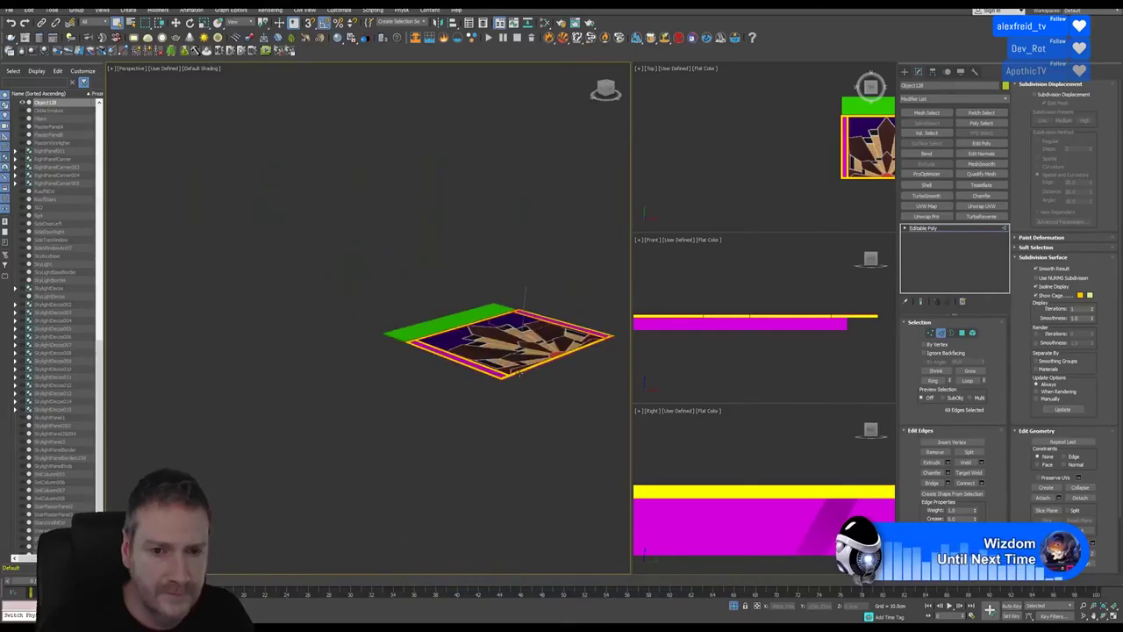
middle_click_drag(595, 344, 523, 348)
scroll(544, 351, "up", 3)
scroll(551, 352, "up", 8)
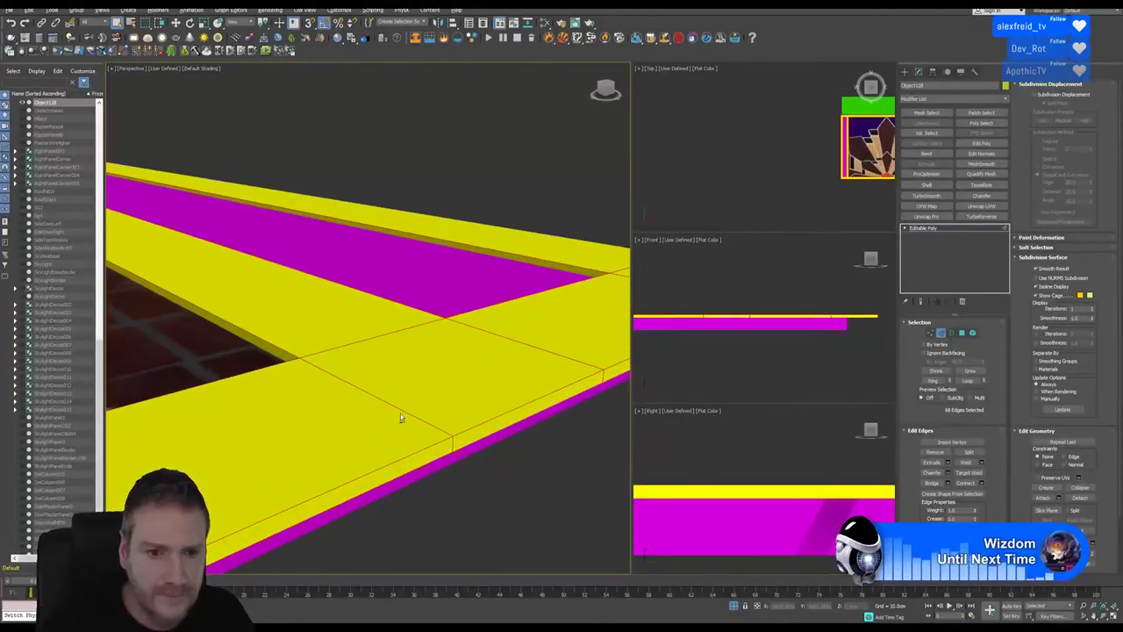
left_click(401, 413, "alt")
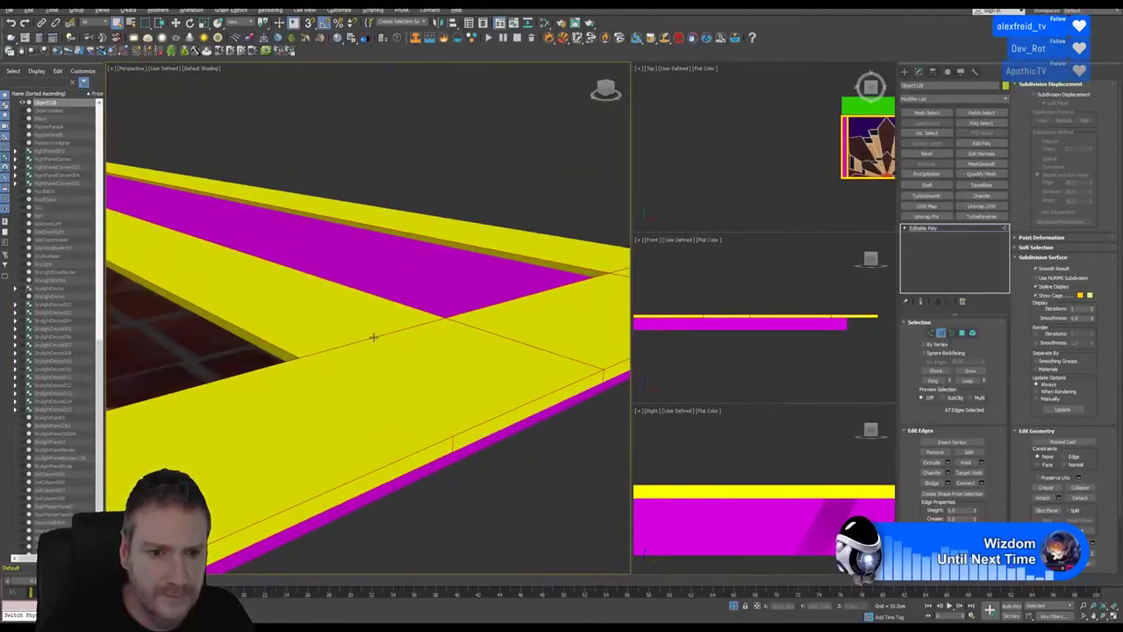
left_click(373, 337, "alt")
left_click(507, 339, "alt")
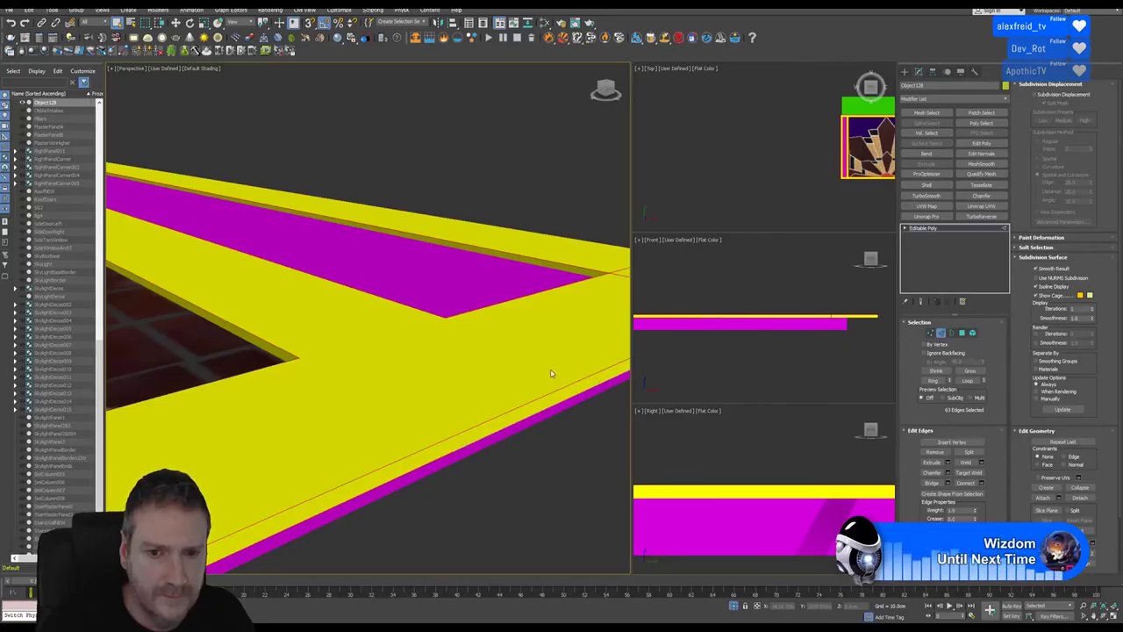
Step: Deselect the remaining seam edges at the outer tip of that far corner beside the magenta strip
scroll(552, 372, "down", 1)
middle_click_drag(547, 365, 268, 483)
scroll(456, 409, "up", 2)
left_click(454, 406, "alt")
left_click(436, 349, "alt")
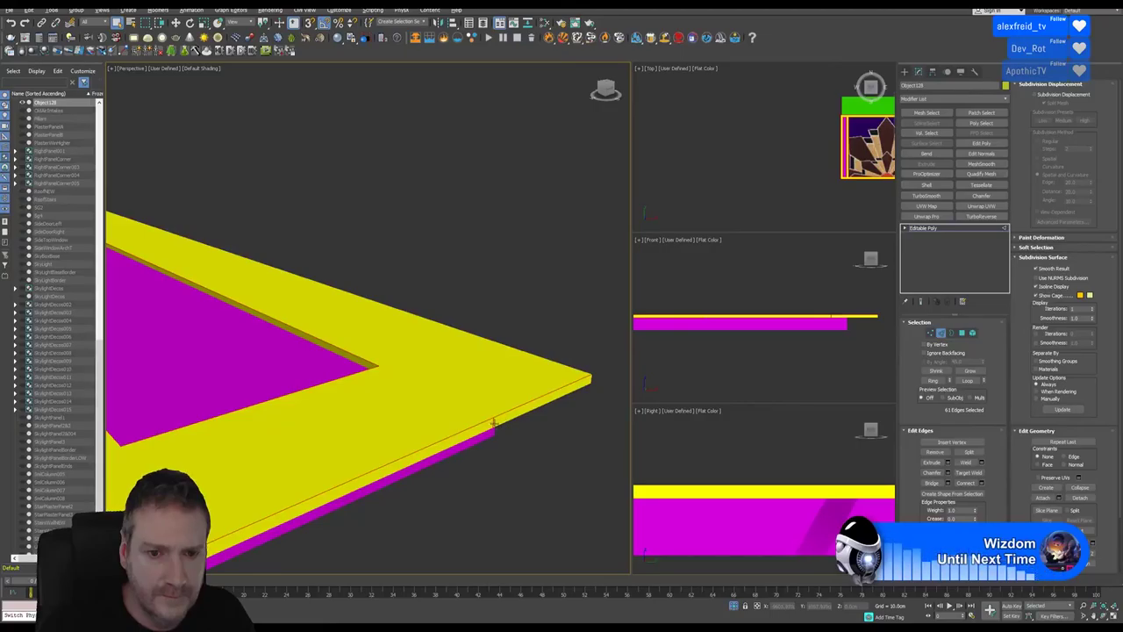
middle_click_drag(493, 424, 192, 321, "alt")
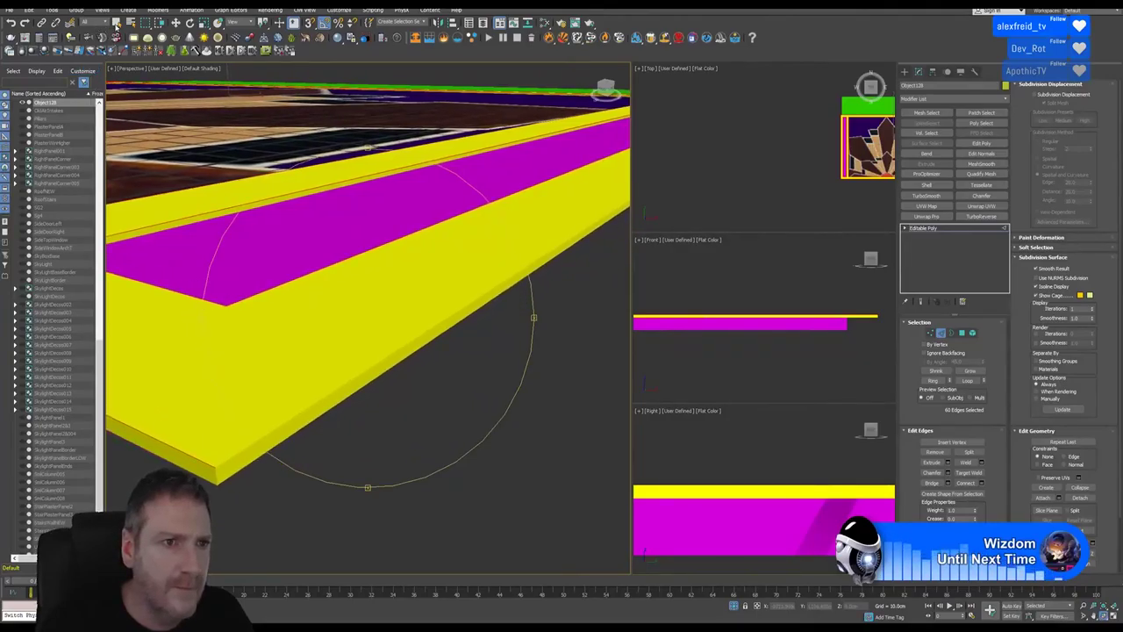
Step: Add the vestibule trim's missing outer upper rim edges to the selection, including the vertical edge at the near corner
left_click(267, 436, "ctrl")
left_click(216, 478, "ctrl")
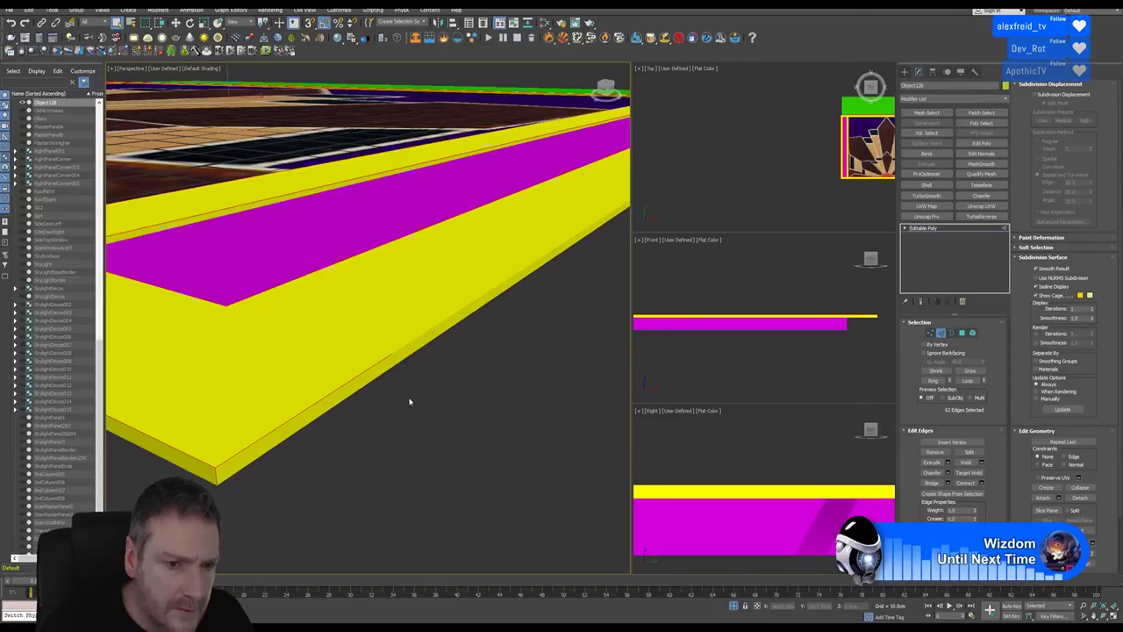
middle_click_drag(409, 401, 276, 448)
left_click(261, 460, "ctrl")
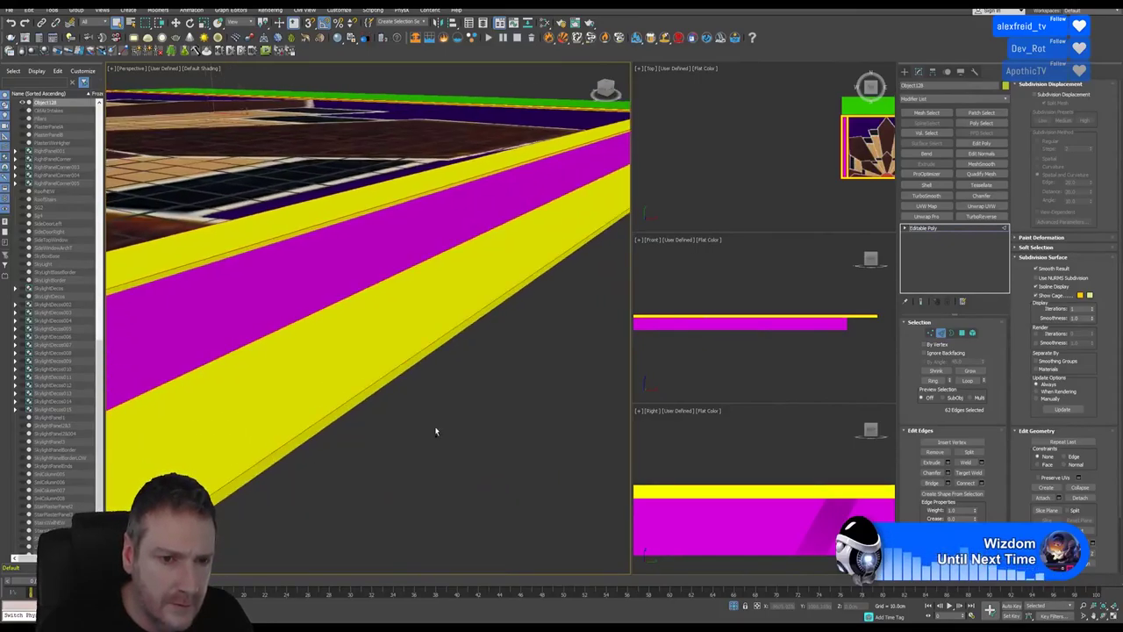
scroll(465, 400, "down", 4)
middle_click_drag(484, 381, 240, 488)
scroll(302, 396, "up", 8)
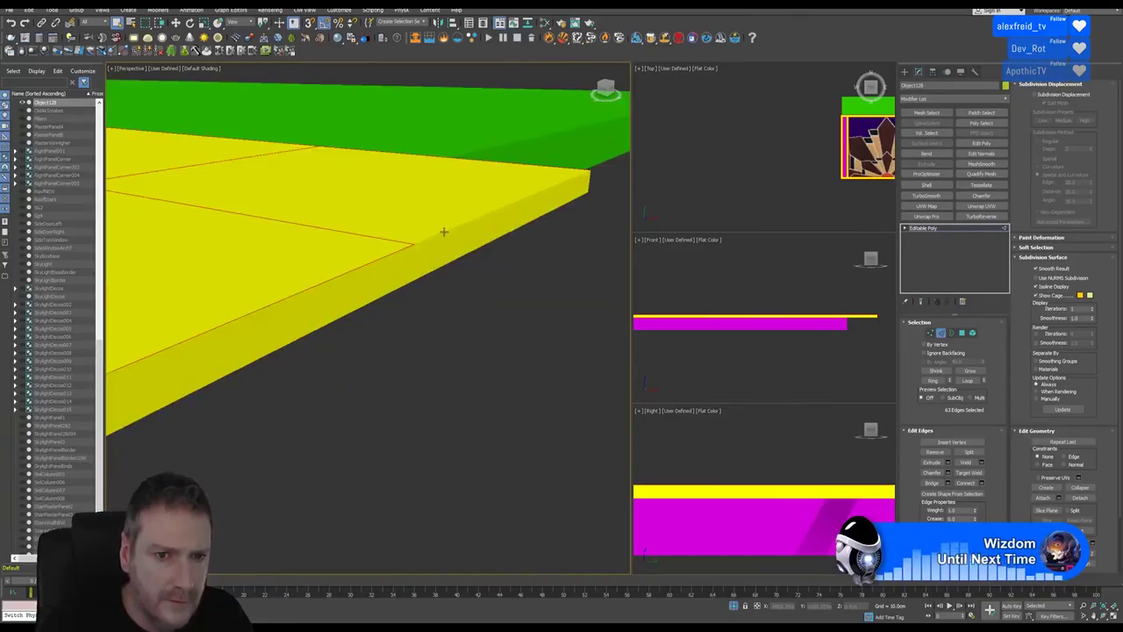
left_click(443, 231, "ctrl")
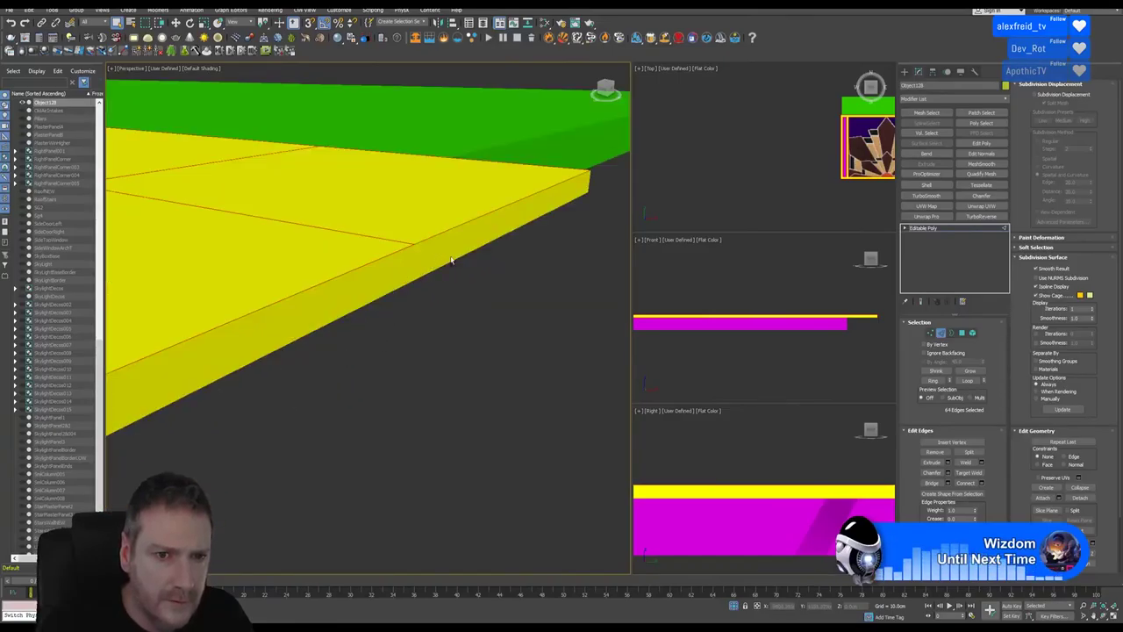
Step: Deselect the seam edges across the trim's top at the corner beside the green floor and add that corner's vertical edge
left_click(310, 227, "alt")
left_click(225, 160, "alt")
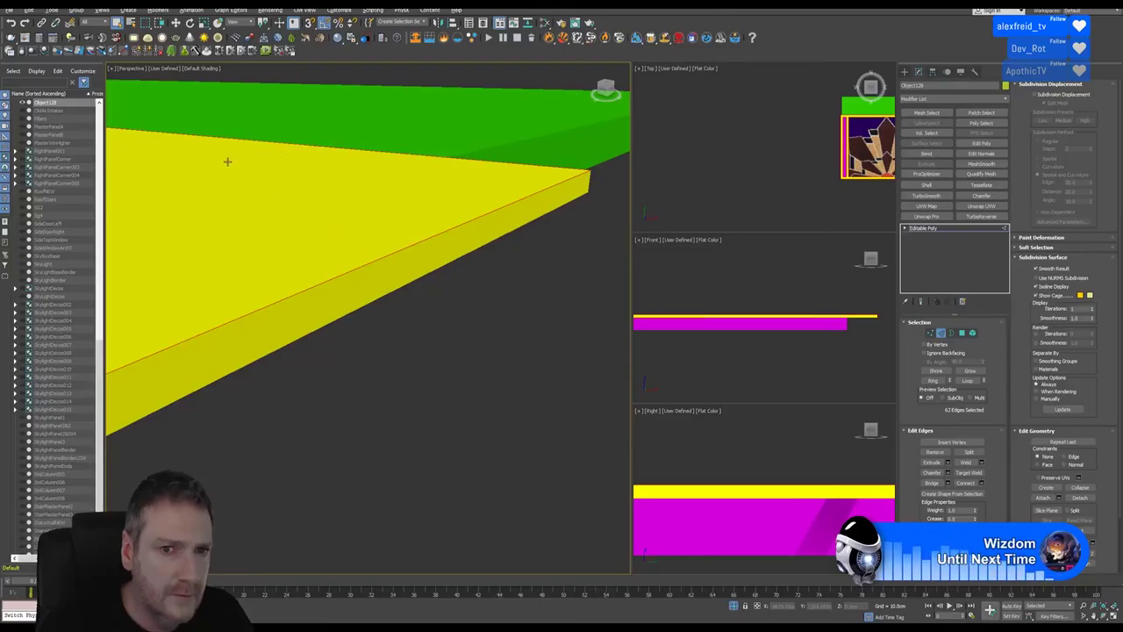
left_click(588, 182, "ctrl")
scroll(461, 296, "down", 5)
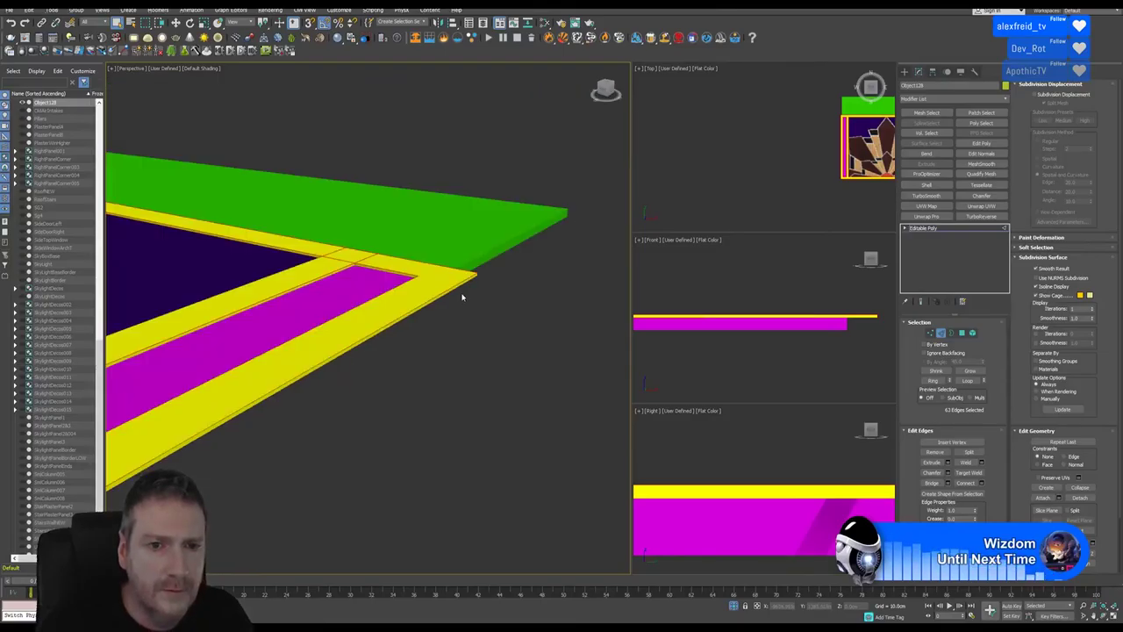
scroll(384, 270, "up", 6)
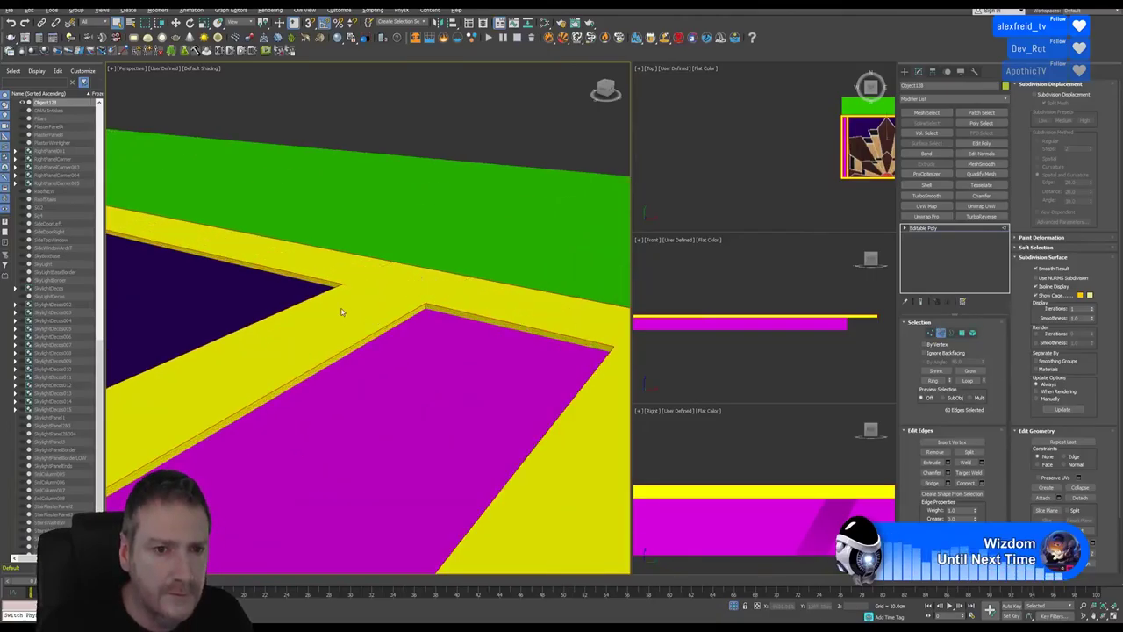
scroll(383, 317, "down", 5)
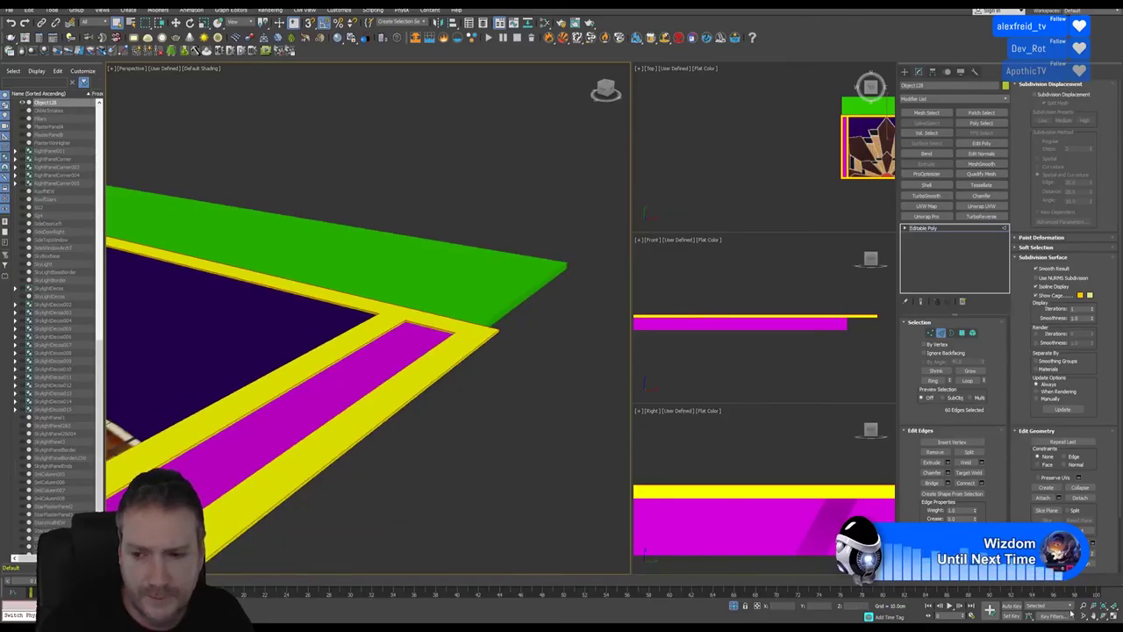
Step: Deselect the three short vertical seam edges on the trim's outer side face above the green floor
left_click(1103, 617)
middle_click_drag(415, 381, 216, 271, "alt")
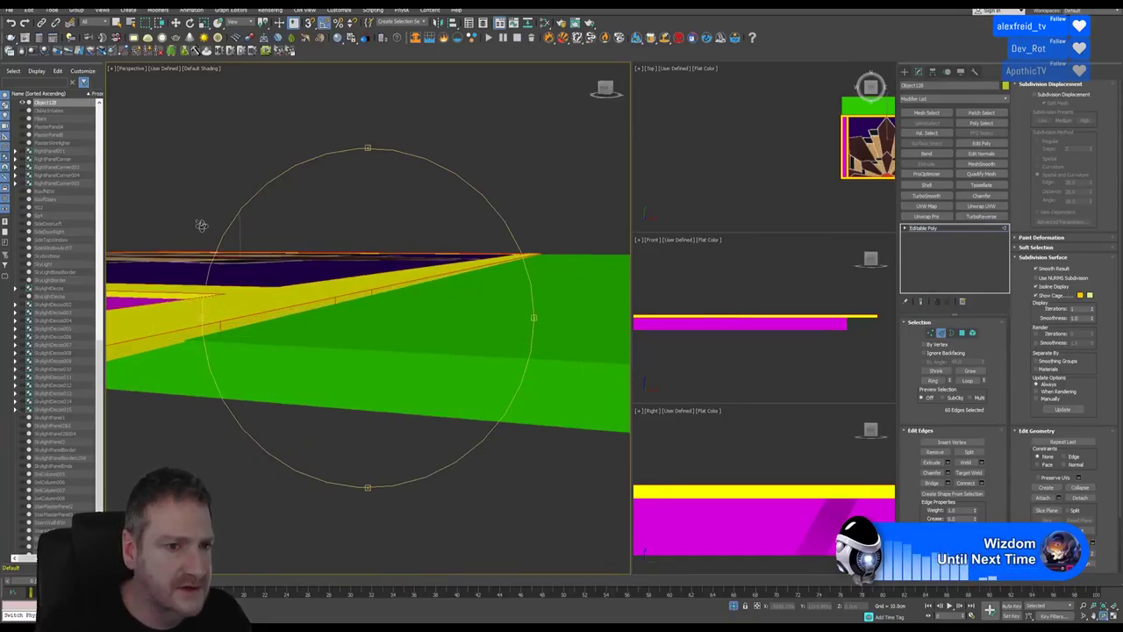
left_click(119, 24)
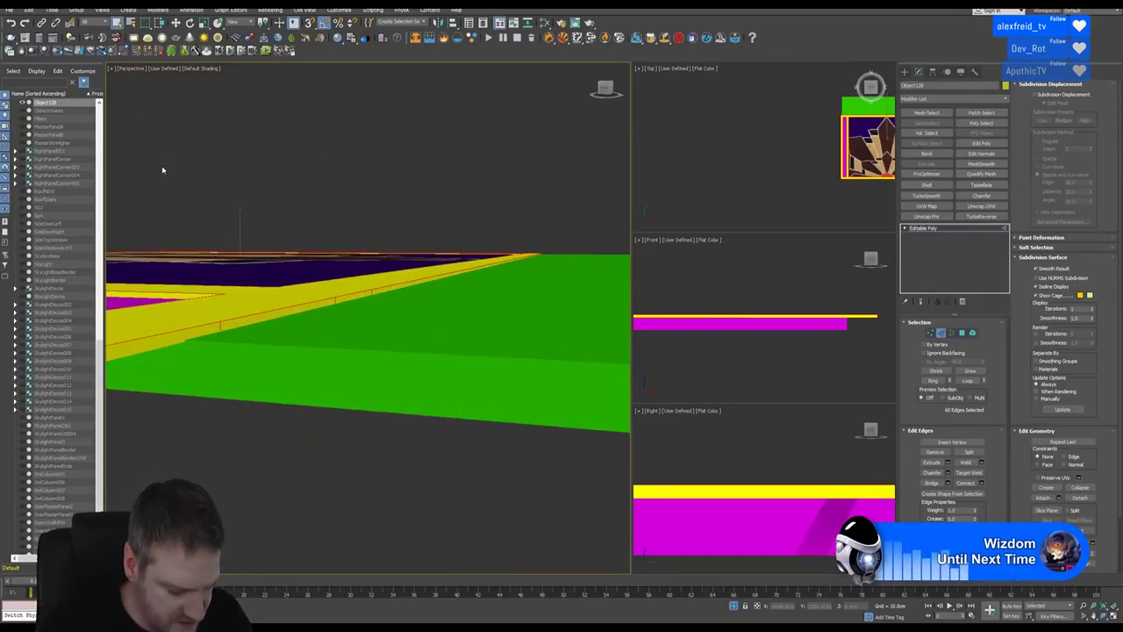
left_click(221, 326, "alt")
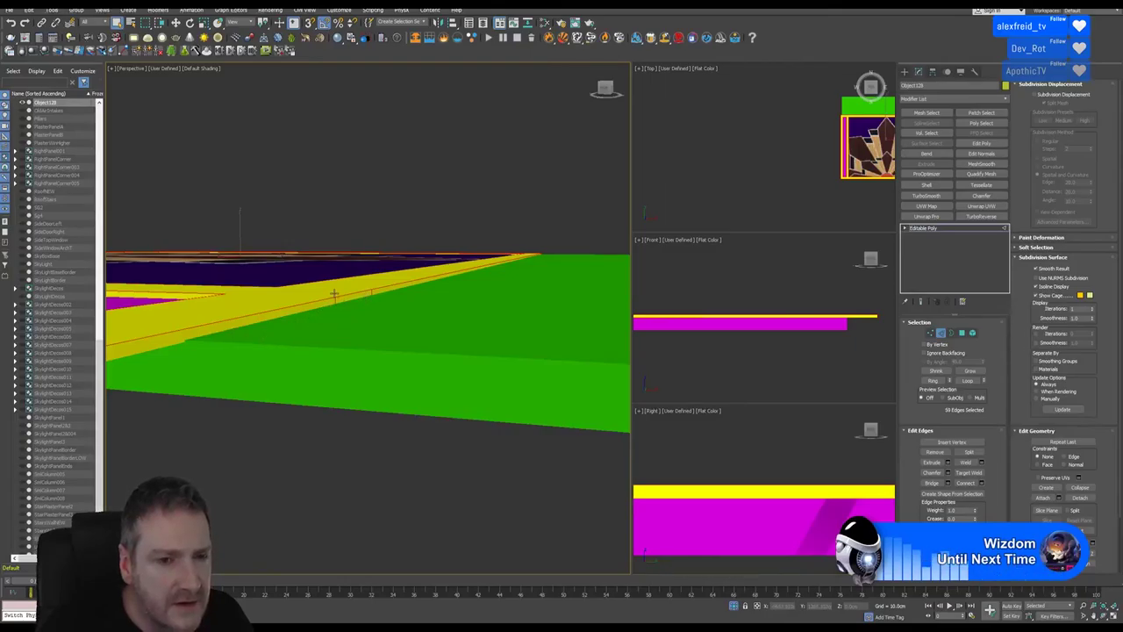
scroll(334, 294, "up", 3)
left_click(330, 307, "alt")
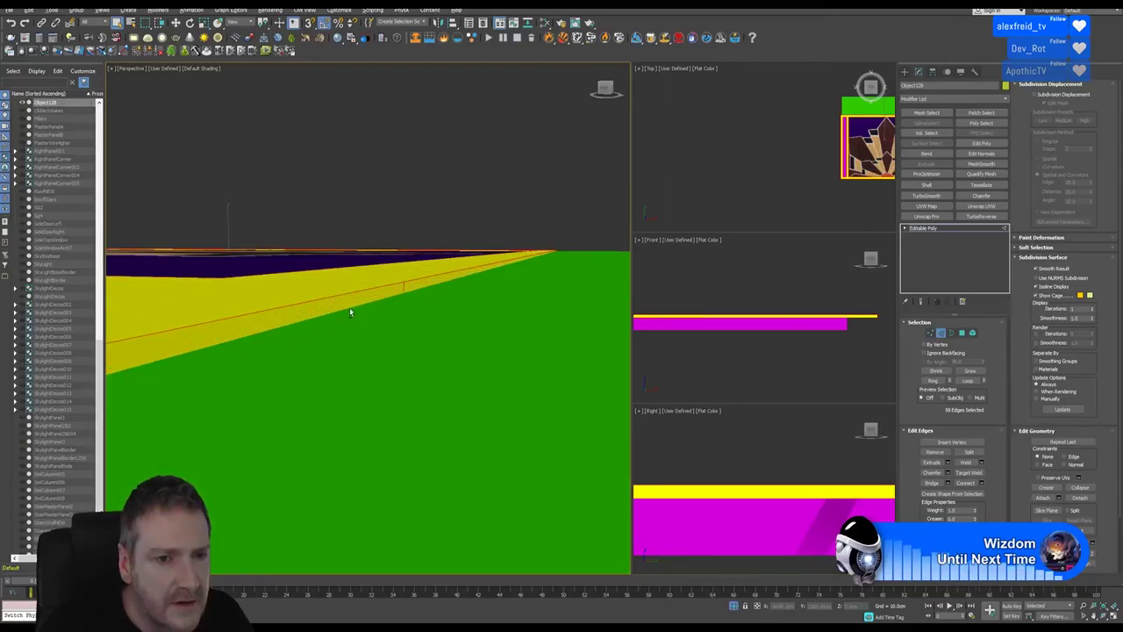
left_click(405, 287, "alt")
Step: Apply a Chamfer modifier to the selected trim edges with a reduced amount and a tension of 1
scroll(303, 355, "down", 3)
scroll(301, 356, "down", 2)
middle_click_drag(275, 364, 284, 397, "alt")
middle_click_drag(230, 374, 463, 352, "alt")
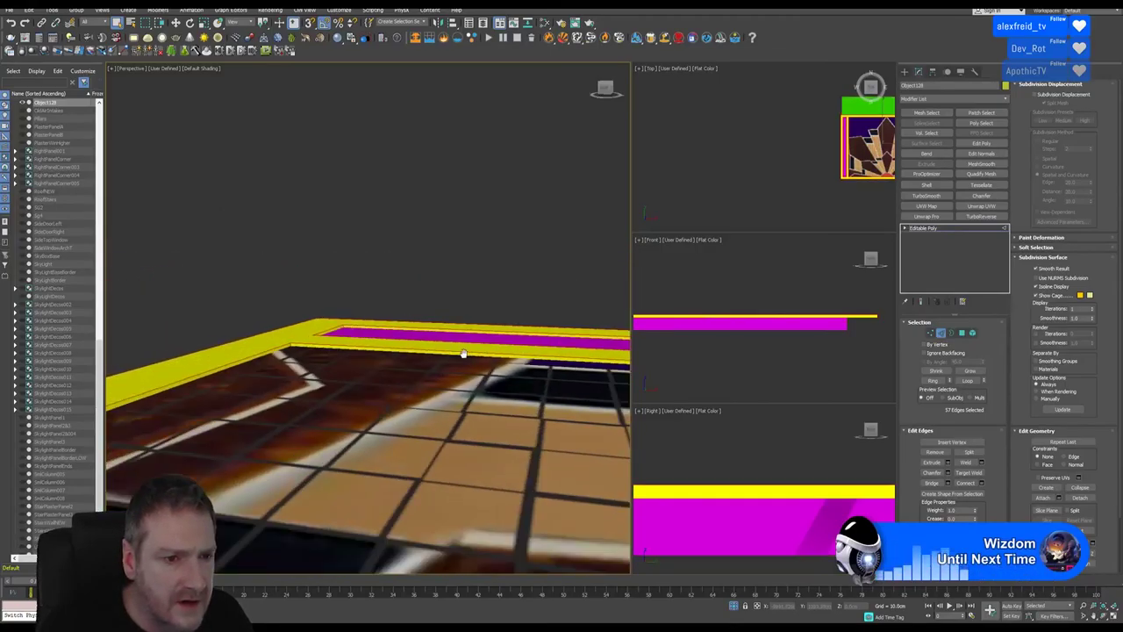
middle_click_drag(407, 379, 495, 411, "alt")
scroll(355, 416, "down", 5)
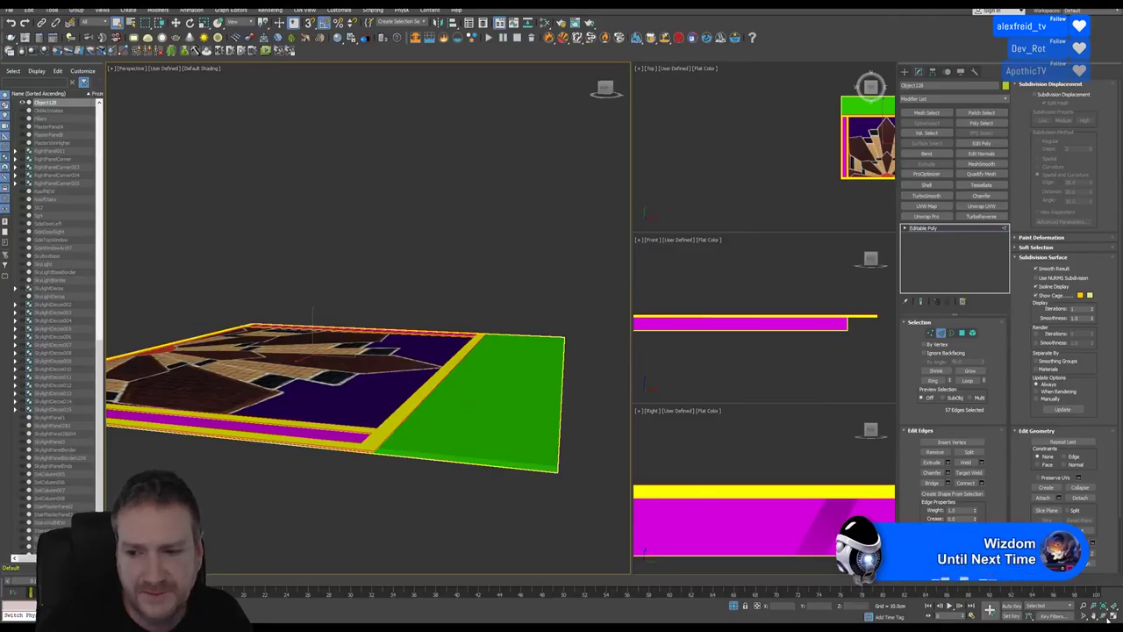
left_click(1105, 618)
left_click_drag(426, 401, 414, 417)
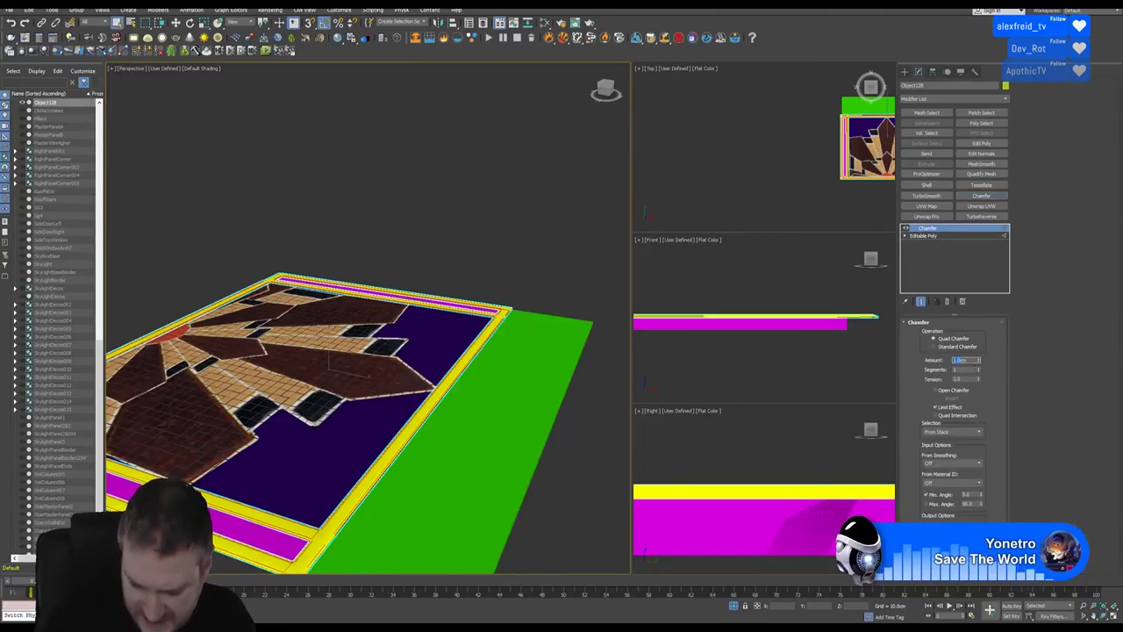
type("1")
key("Return")
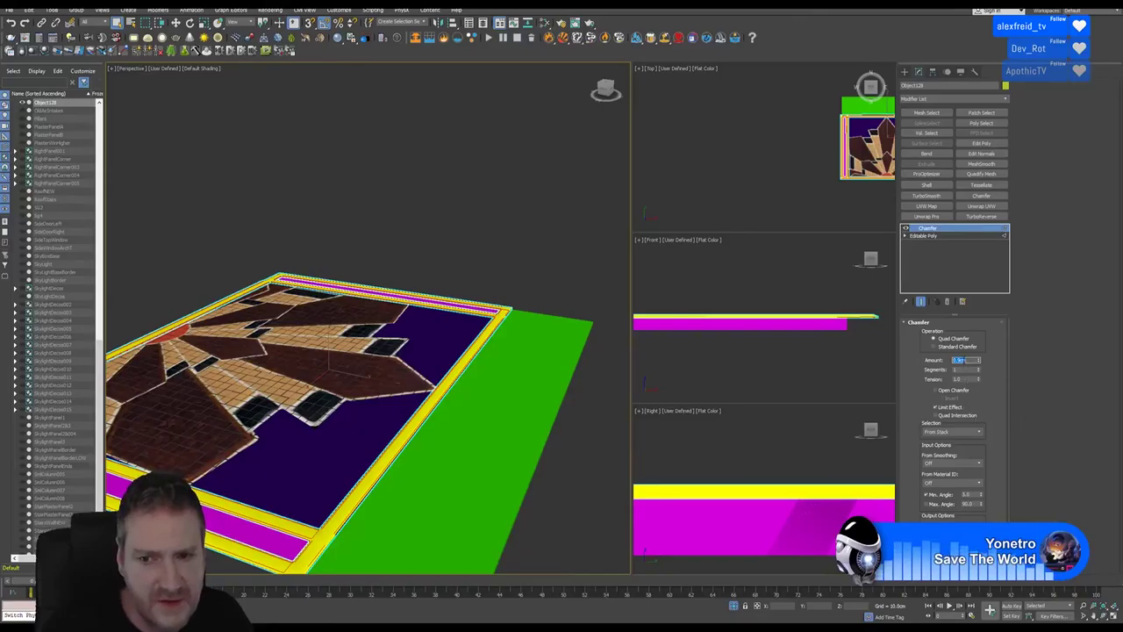
left_click_drag(966, 380, 926, 390)
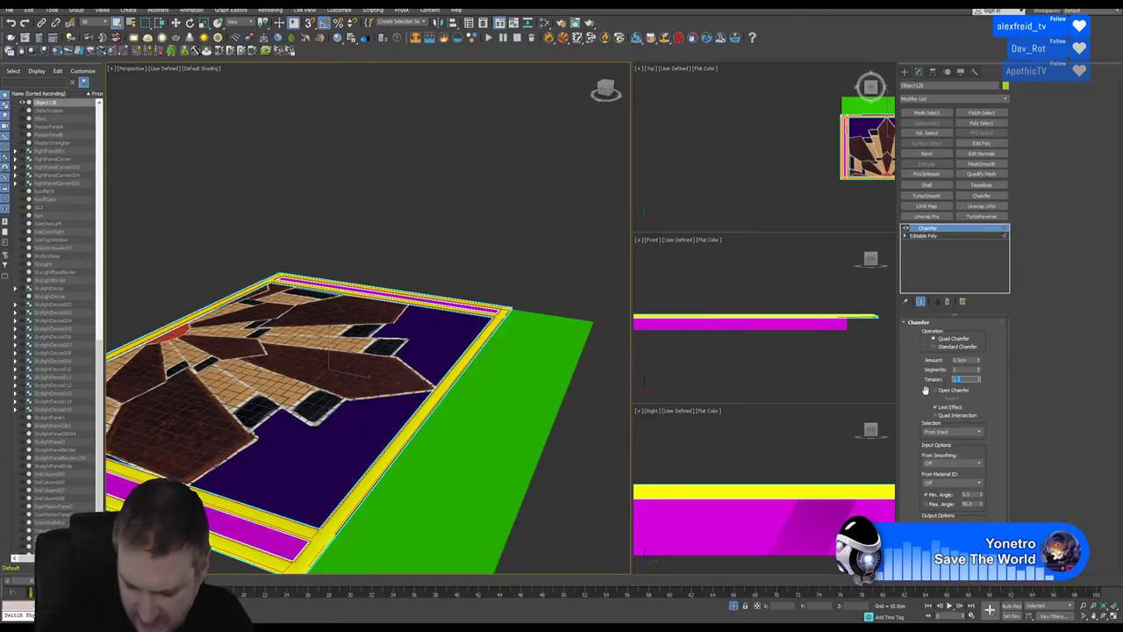
type("1")
key("Return")
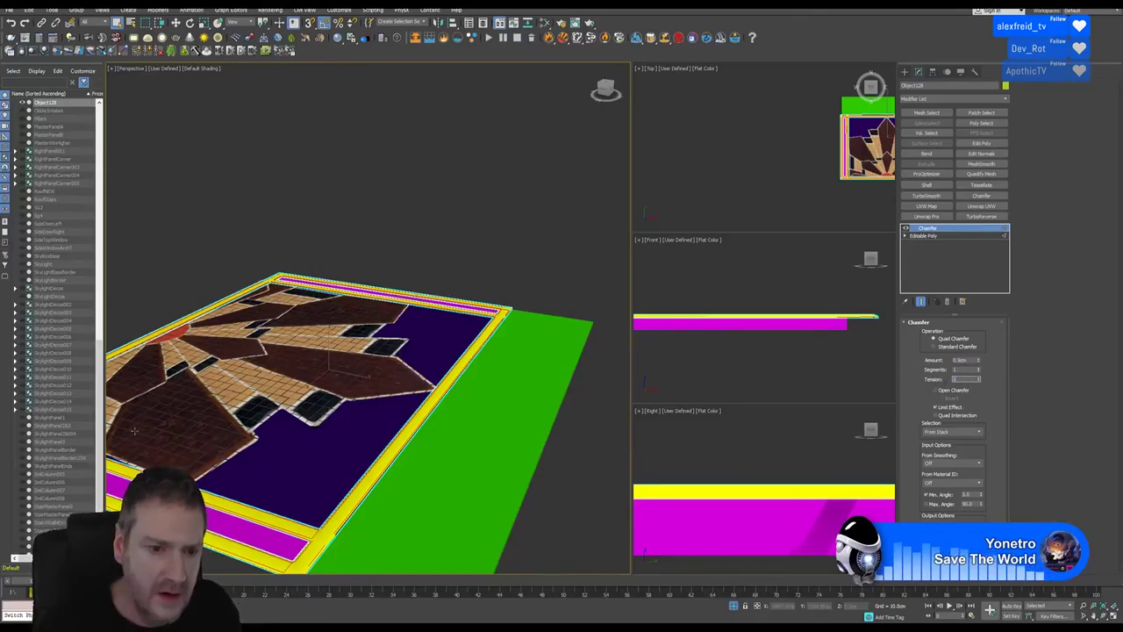
Step: Collapse the trim's whole modifier stack into the Editable Poly
middle_click_drag(299, 413, 401, 342)
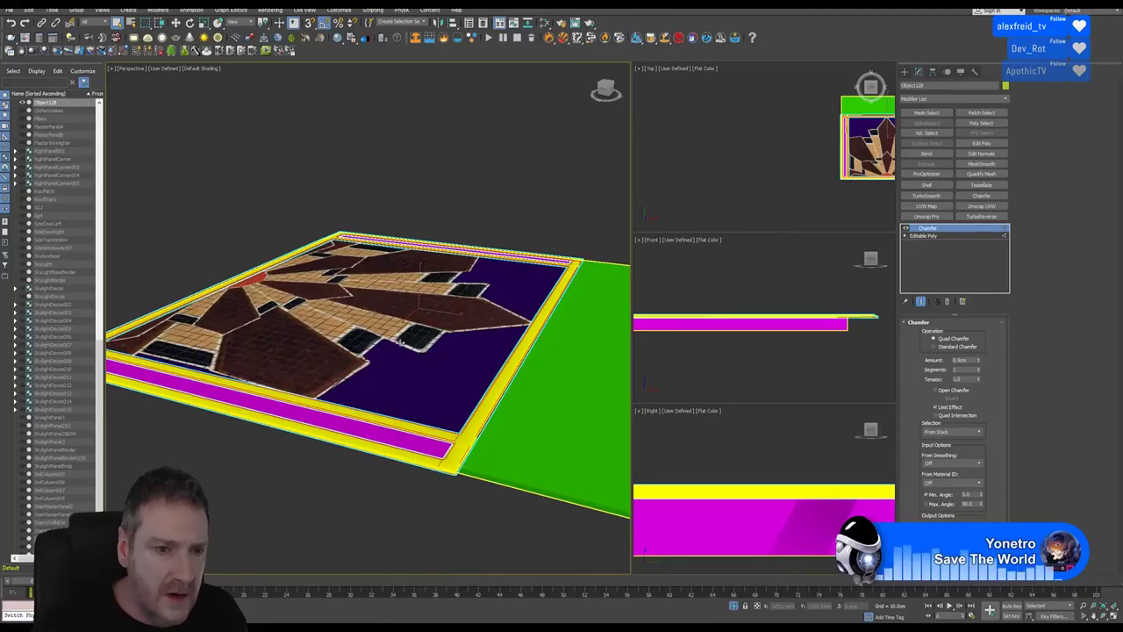
right_click(970, 231)
left_click(976, 322)
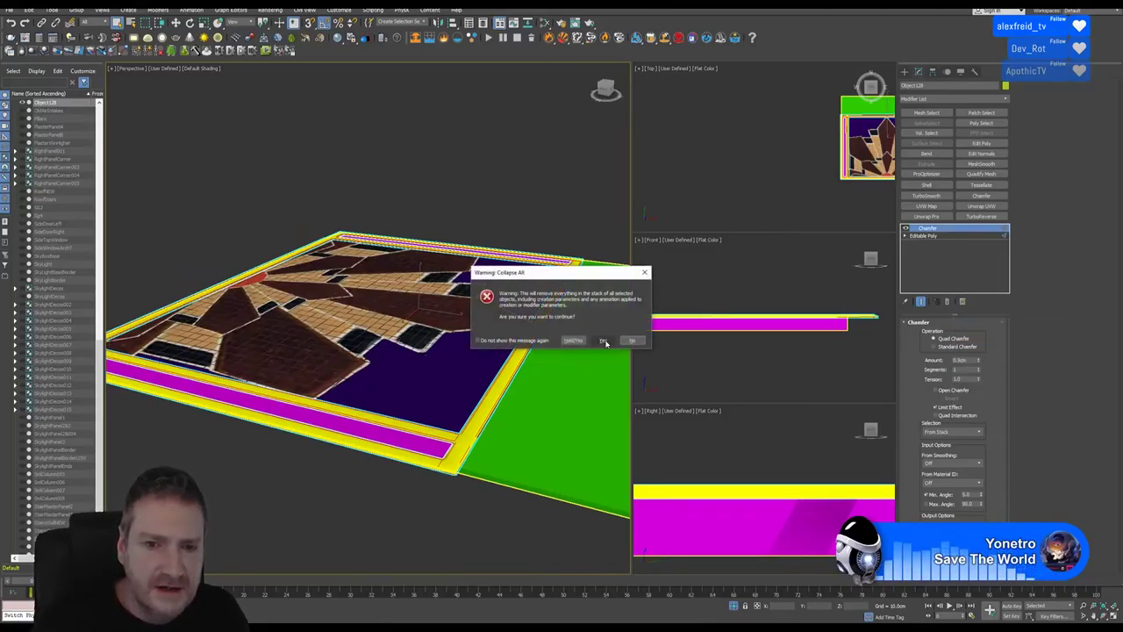
left_click(604, 340)
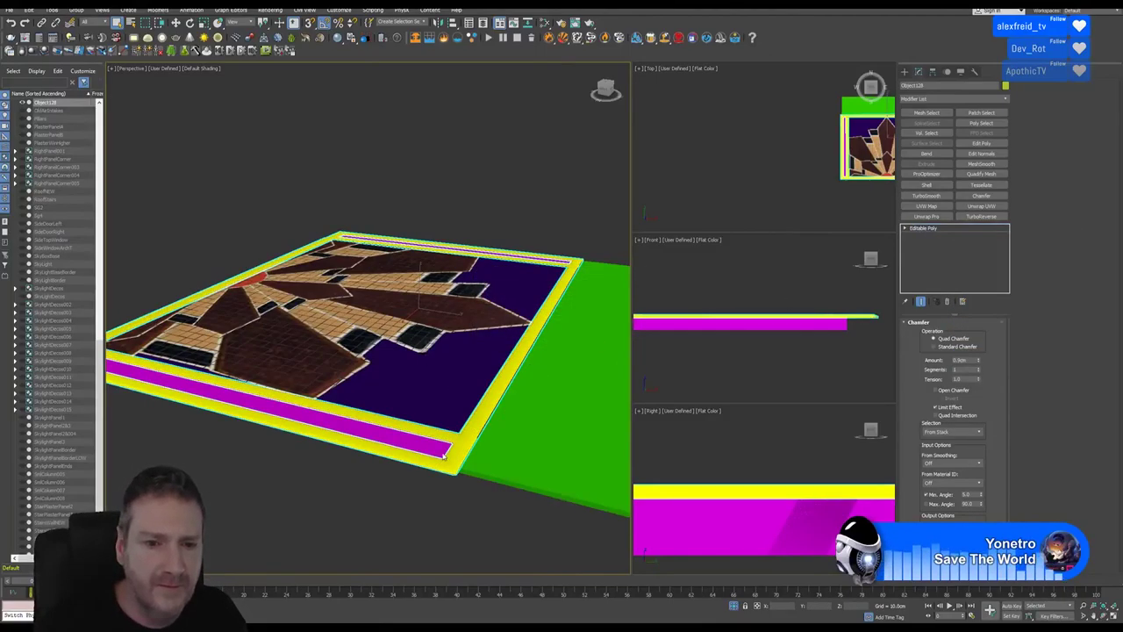
Step: Attach the chamfered yellow trim to the vestibule floor object
scroll(428, 475, "down", 3)
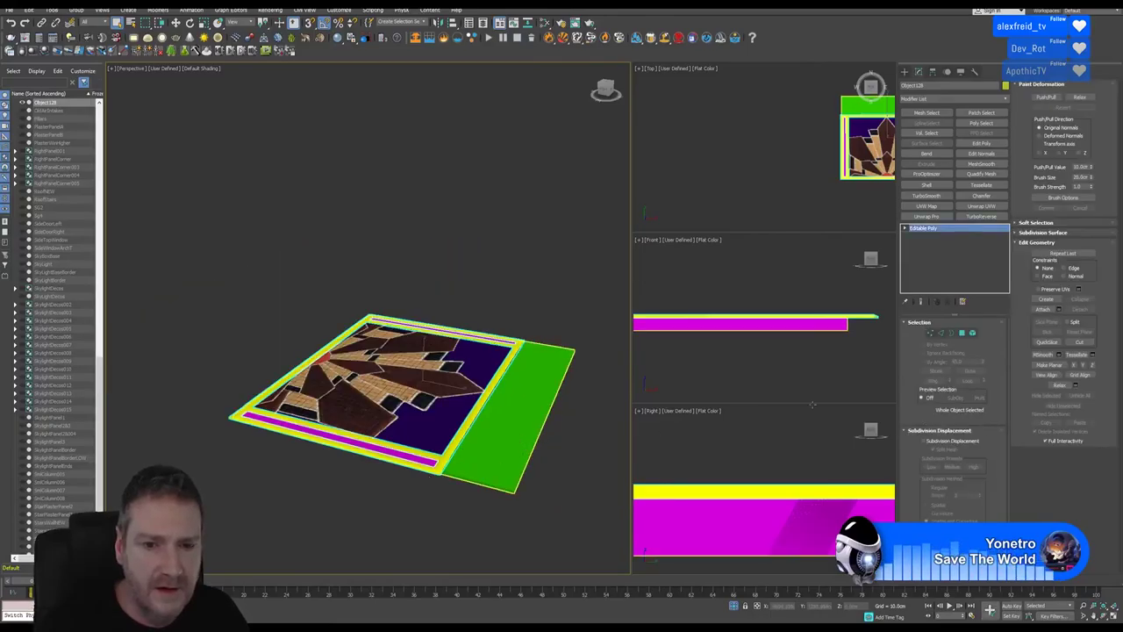
left_click(519, 413)
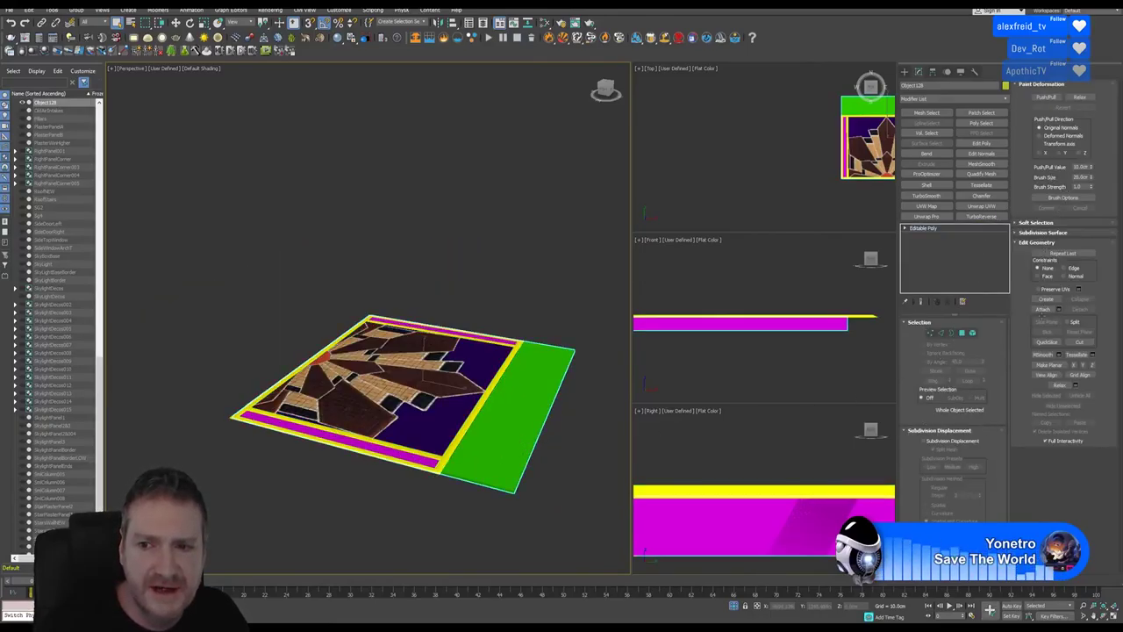
left_click(1043, 311)
left_click(463, 436)
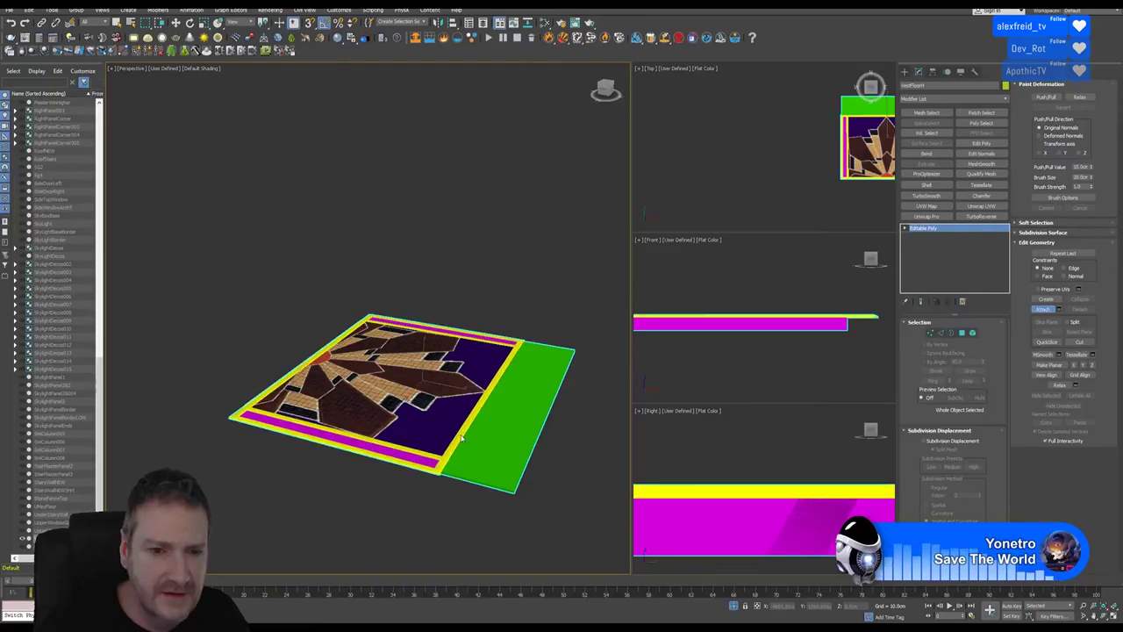
left_click(462, 437)
Step: Export only the selected vestibule floor, overwriting VestFloorH.FBX in the Vestibule Outside Floor folder
key("w")
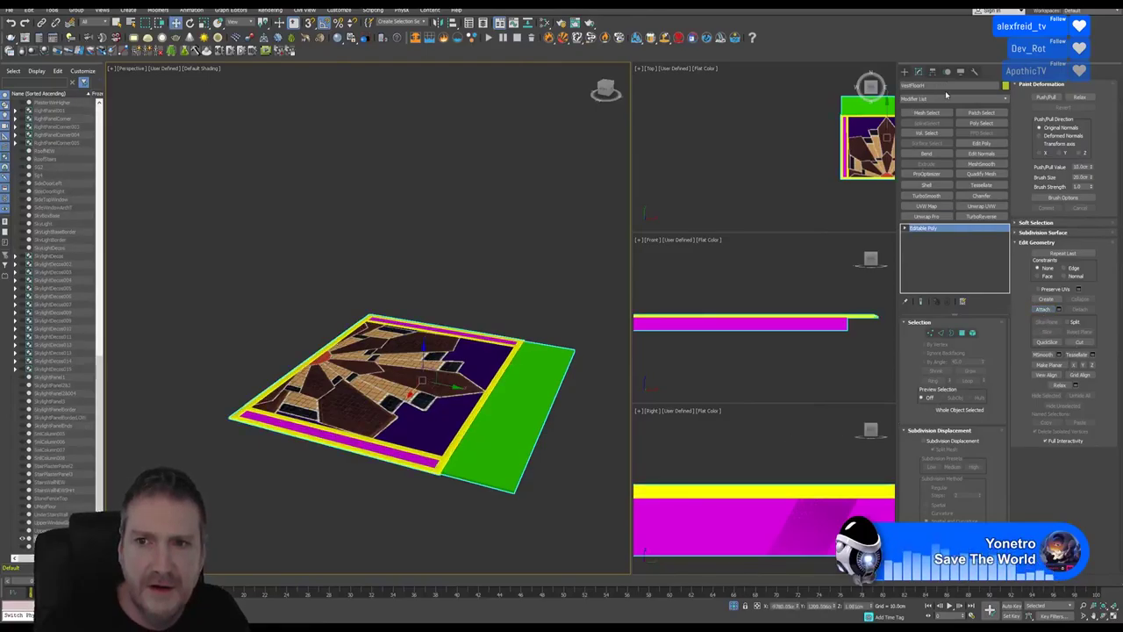
left_click_drag(938, 86, 845, 95)
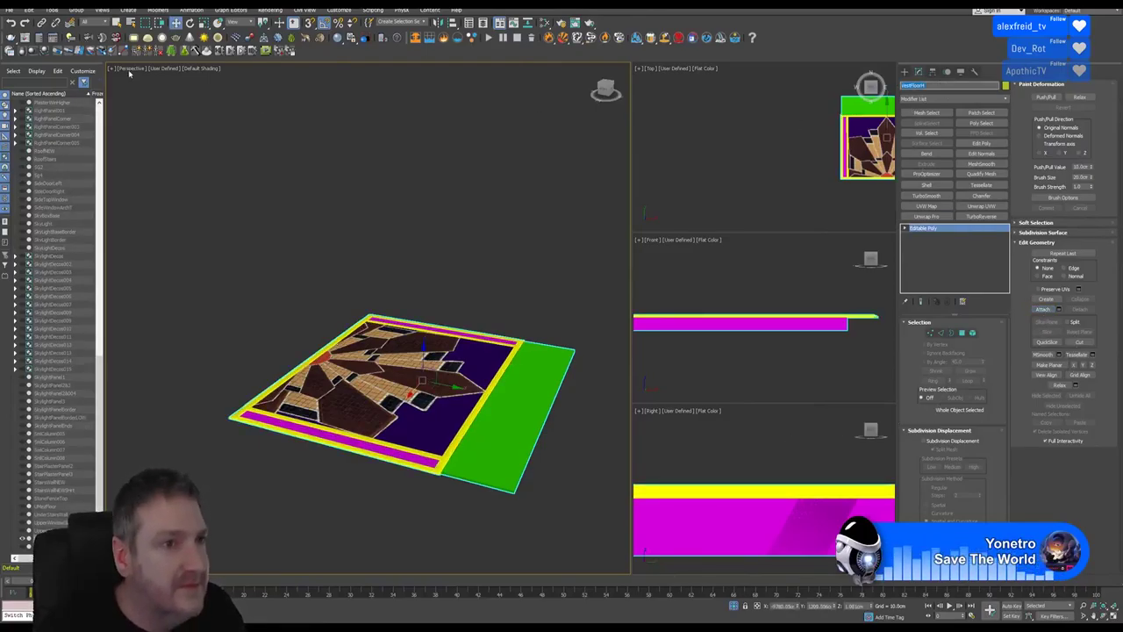
left_click(10, 13)
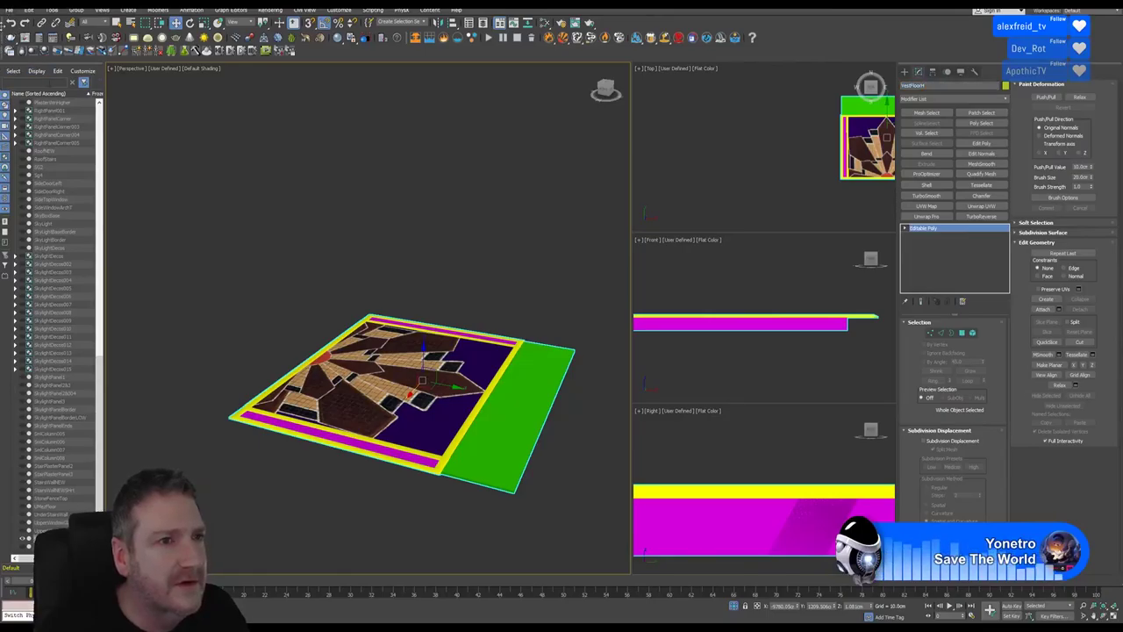
left_click(11, 20)
mouse_move(61, 143)
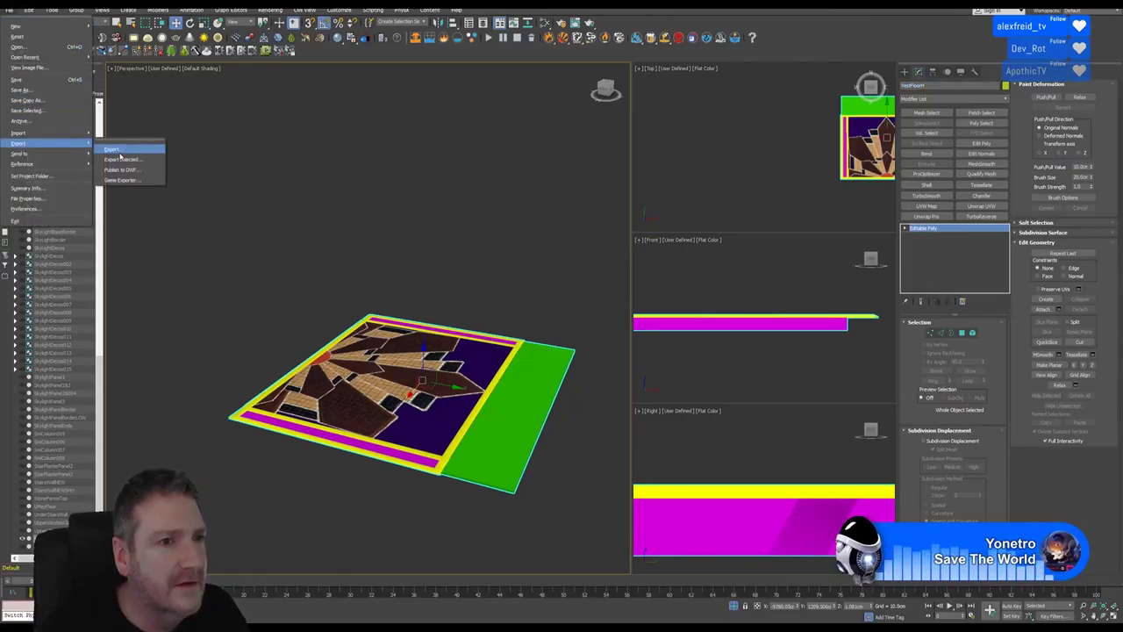
left_click(122, 159)
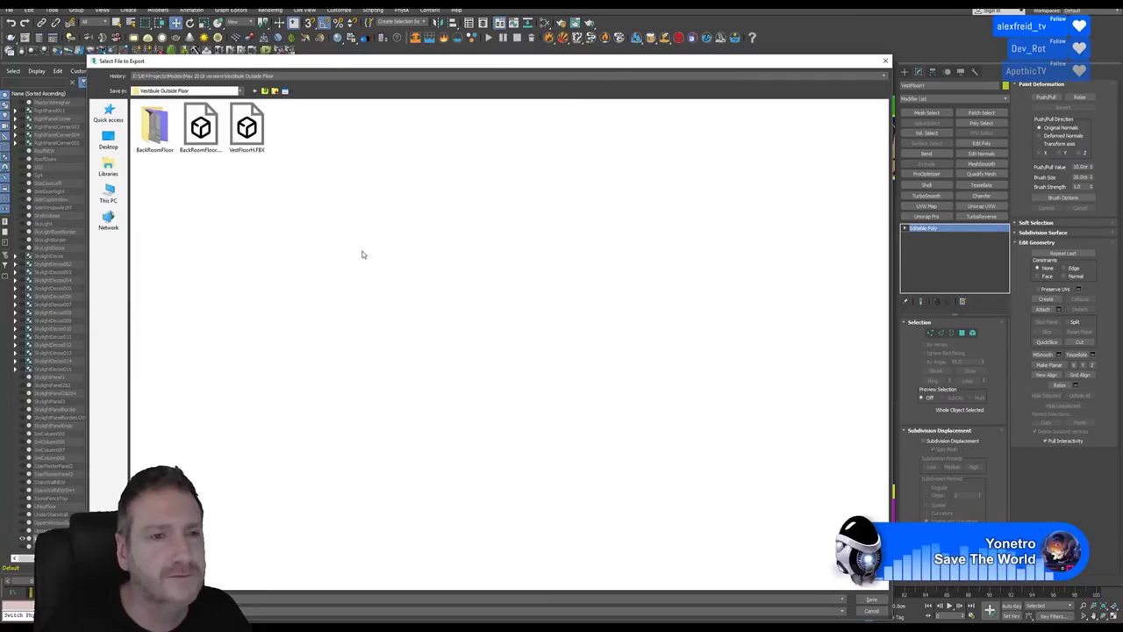
double_click(258, 137)
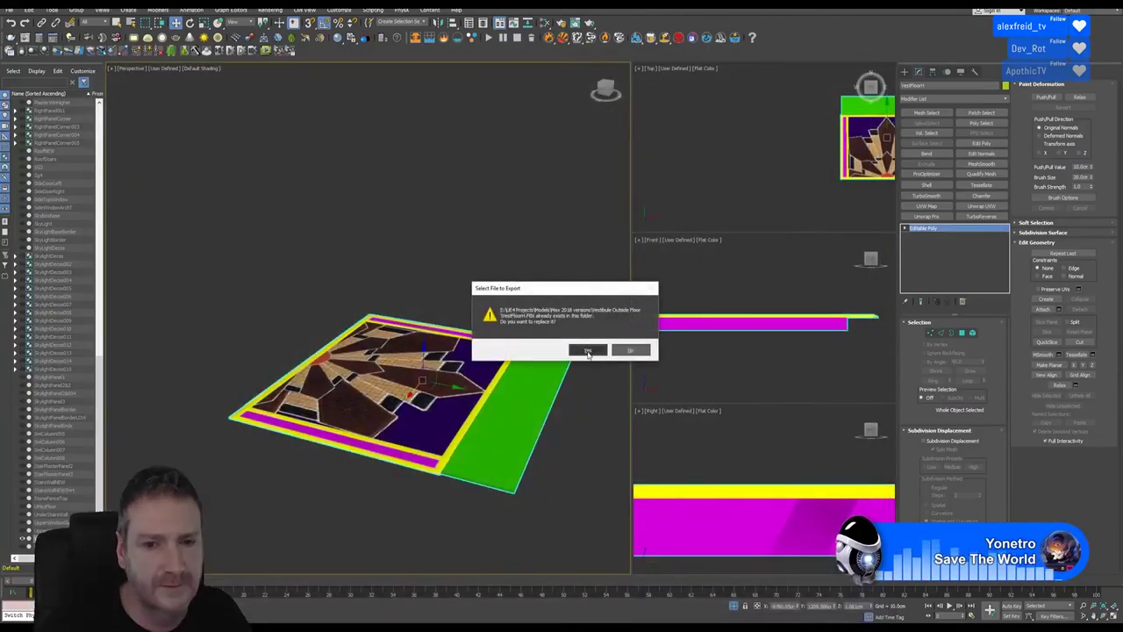
left_click(587, 351)
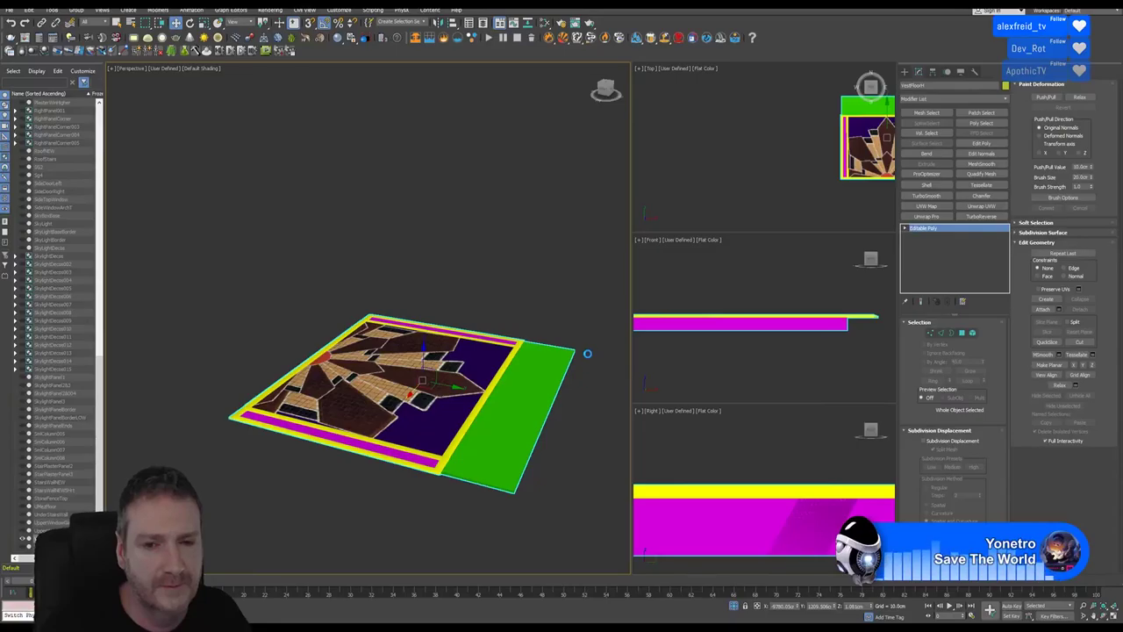
left_click(598, 392)
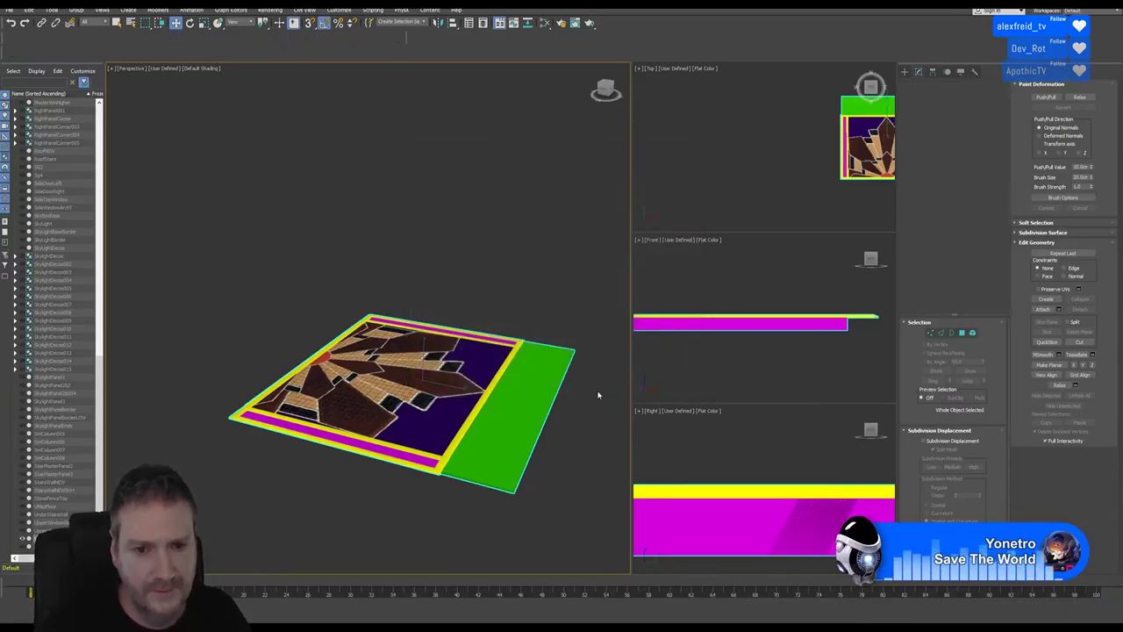
Step: Switch to the Unreal Editor and reimport the VestFloorH_MSH static mesh from its updated FBX file
key("super+d")
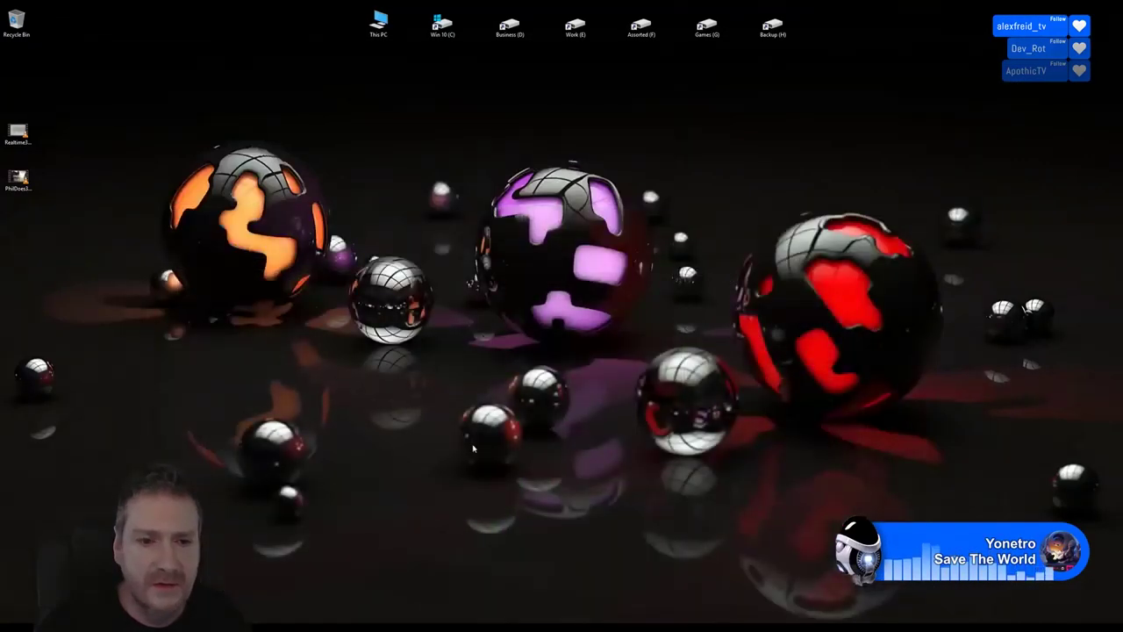
key("alt+Tab")
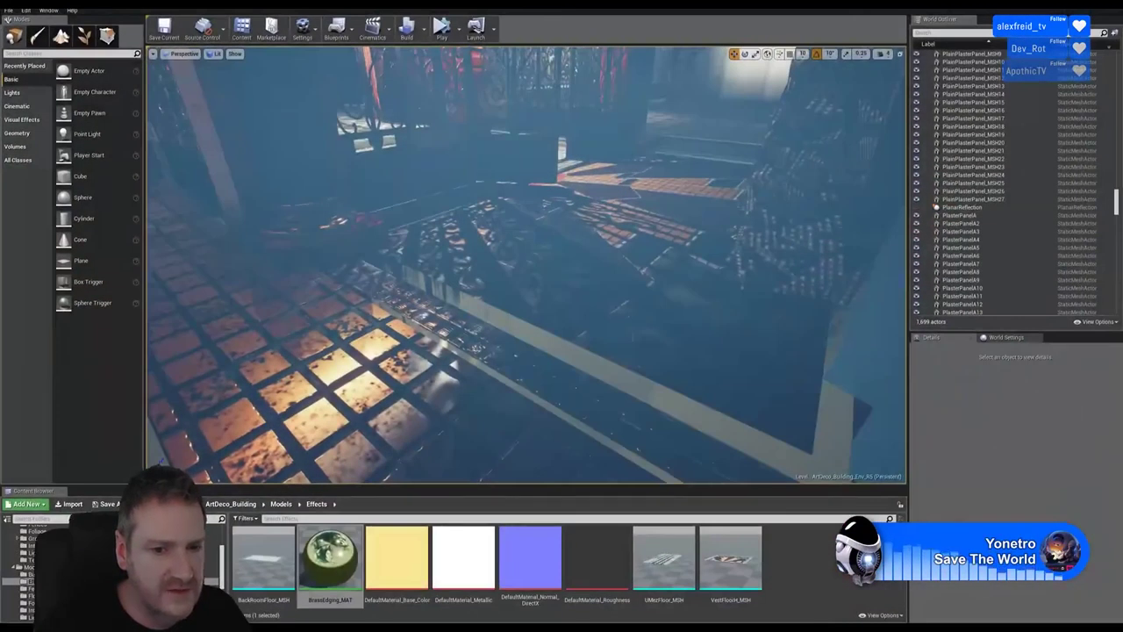
right_click(729, 566)
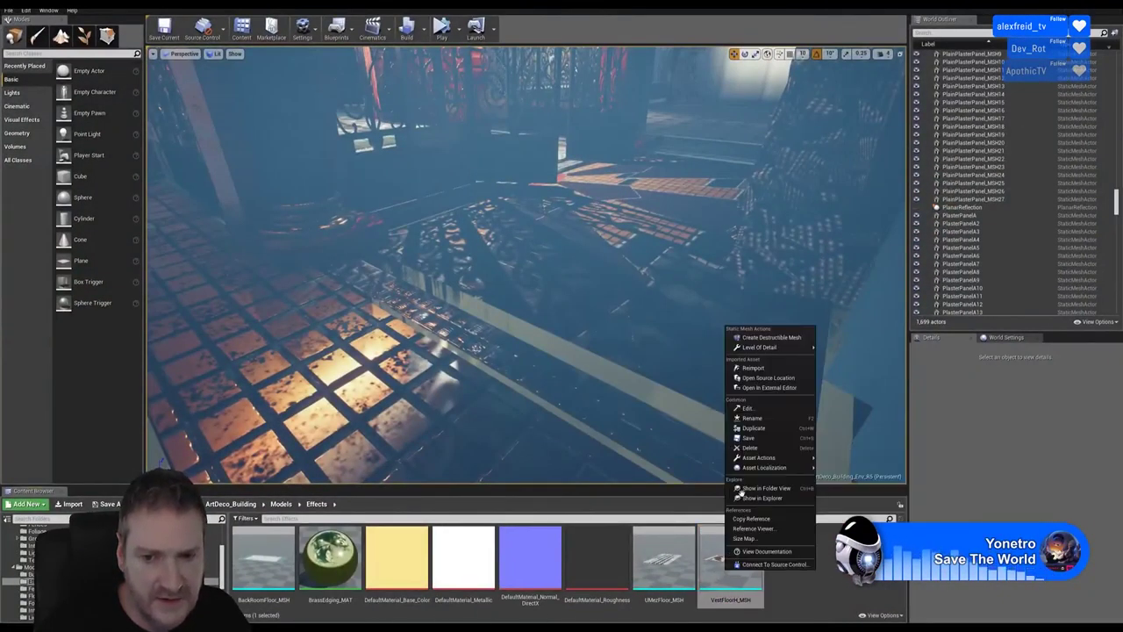
left_click(757, 367)
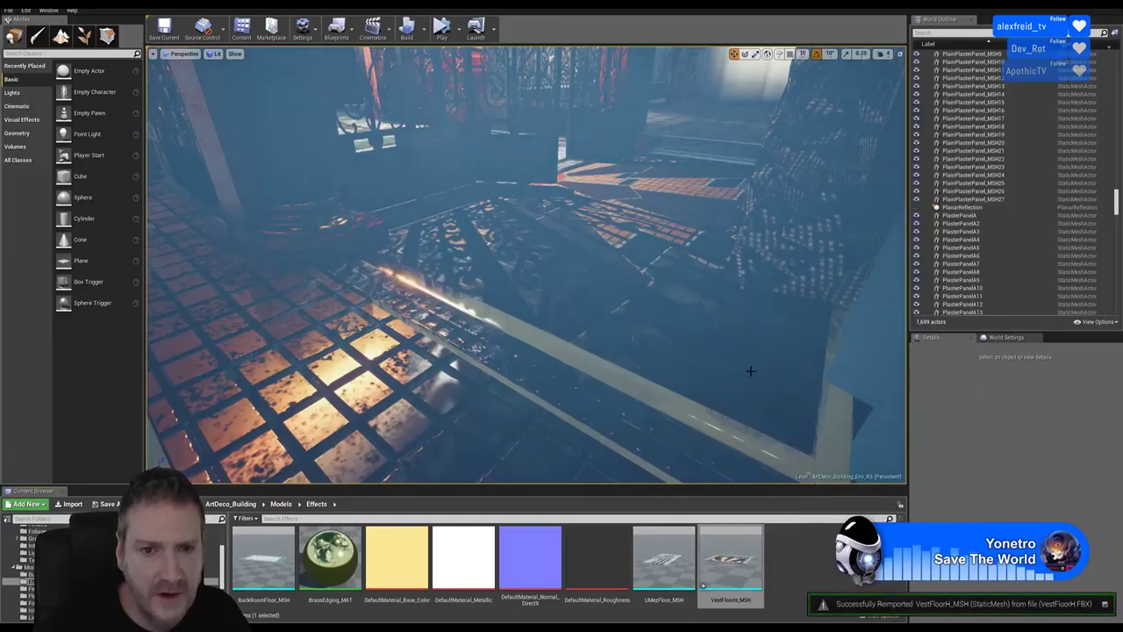
Step: Examine the vestibule floor's brass trim from several viewpoints, along with the neighbouring tiled floors and the gated entrance
mouse_move(527, 263)
right_mouse_down()
mouse_move(537, 265)
mouse_move(525, 275)
mouse_move(521, 265)
mouse_move(588, 269)
mouse_move(484, 256)
mouse_move(479, 275)
mouse_move(496, 262)
mouse_move(351, 249)
mouse_move(444, 256)
mouse_move(491, 204)
mouse_move(483, 217)
mouse_move(529, 186)
mouse_move(526, 209)
right_mouse_up()
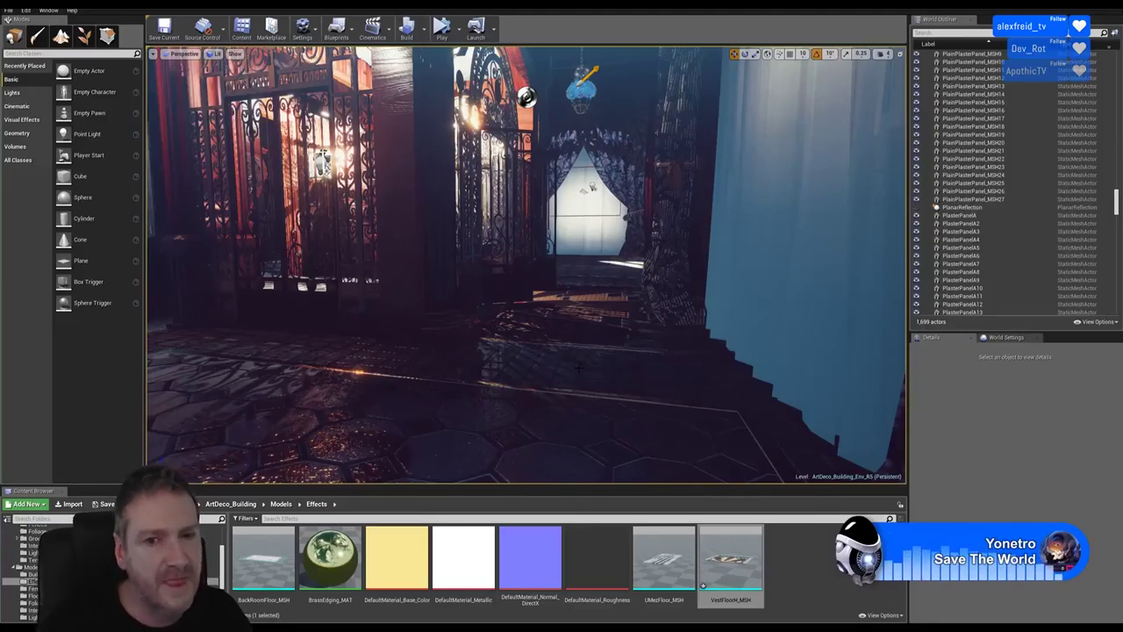
right_click_drag(677, 376, 582, 344)
key("w")
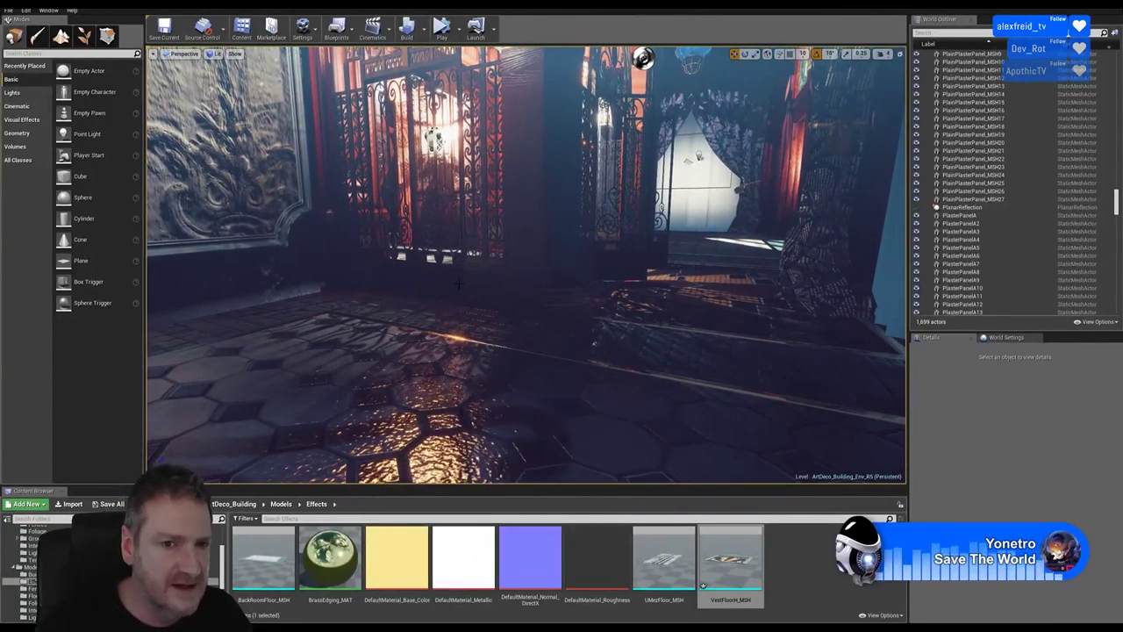
right_click_drag(583, 343, 617, 350)
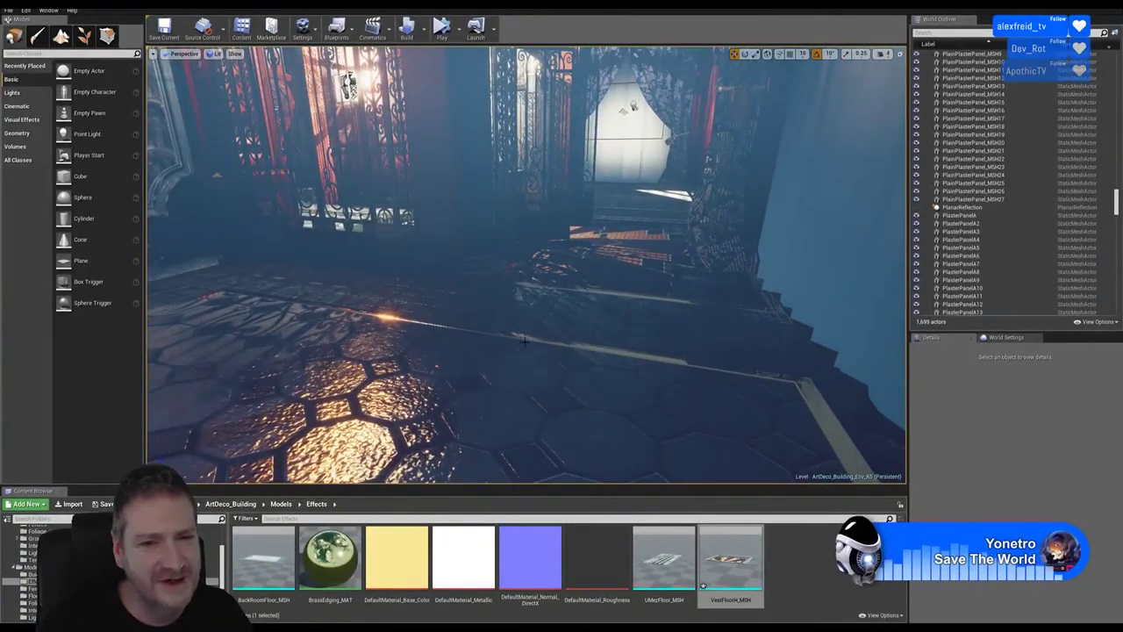
right_click_drag(524, 359, 365, 369)
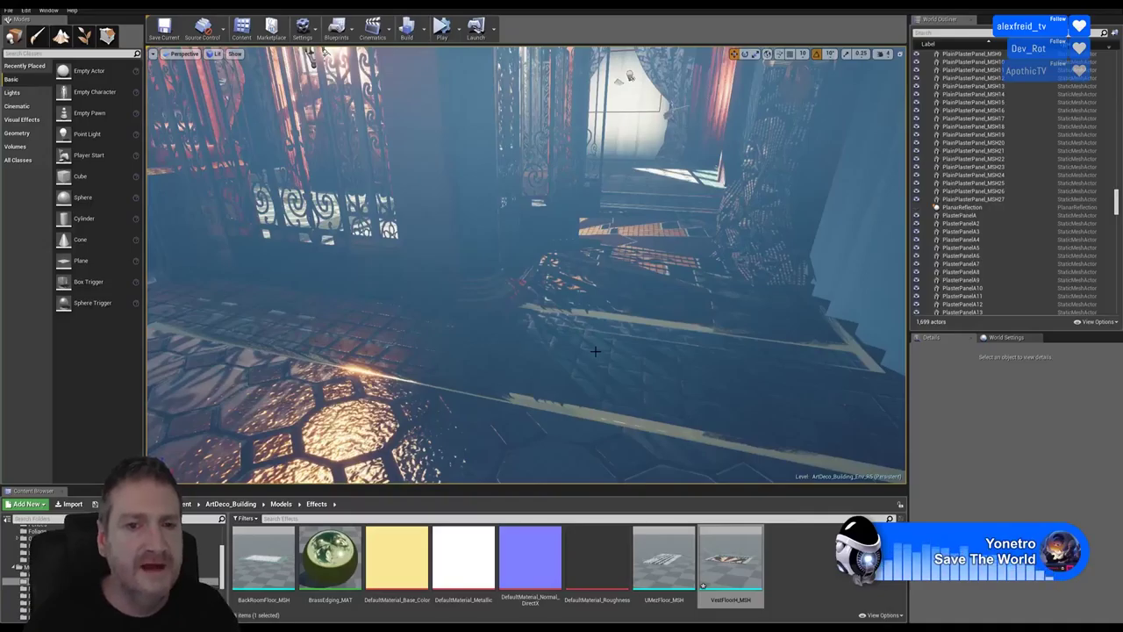
right_click_drag(527, 263, 491, 243)
right_click_drag(389, 102, 606, 186)
right_click_drag(527, 263, 478, 267)
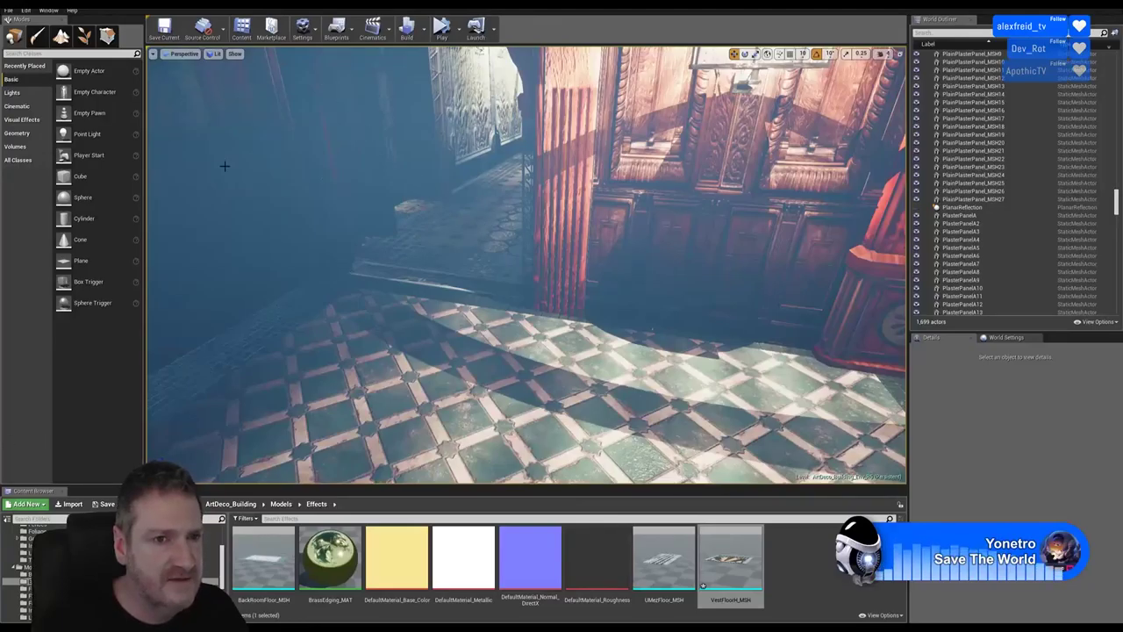
right_click_drag(527, 263, 684, 307)
right_click_drag(553, 228, 555, 272)
right_click_drag(527, 263, 676, 325)
right_click_drag(492, 211, 460, 266)
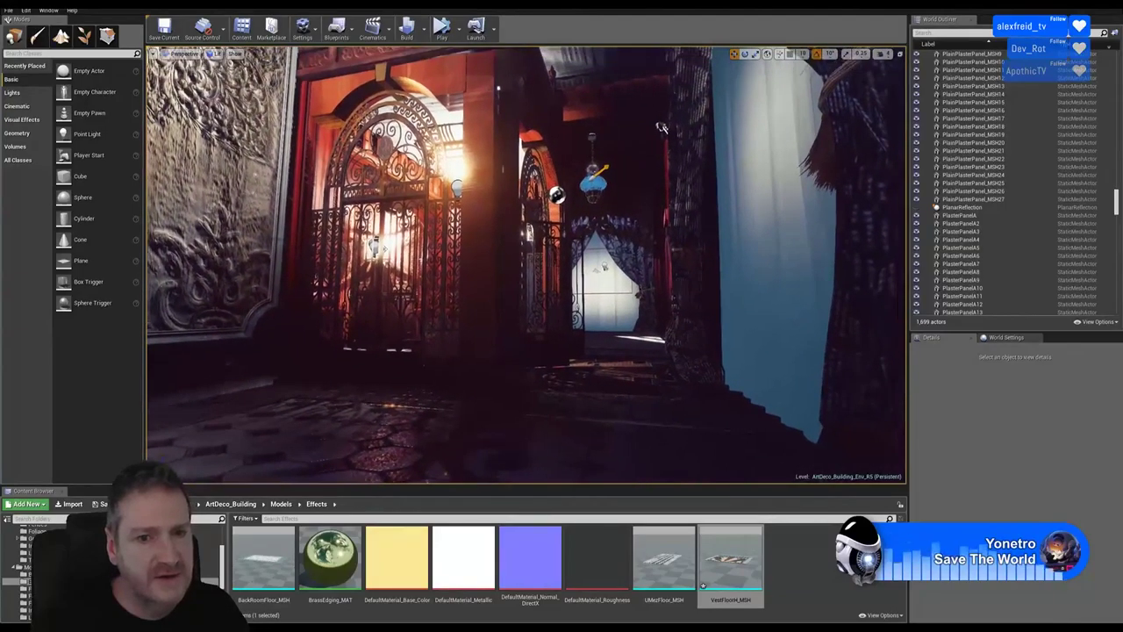